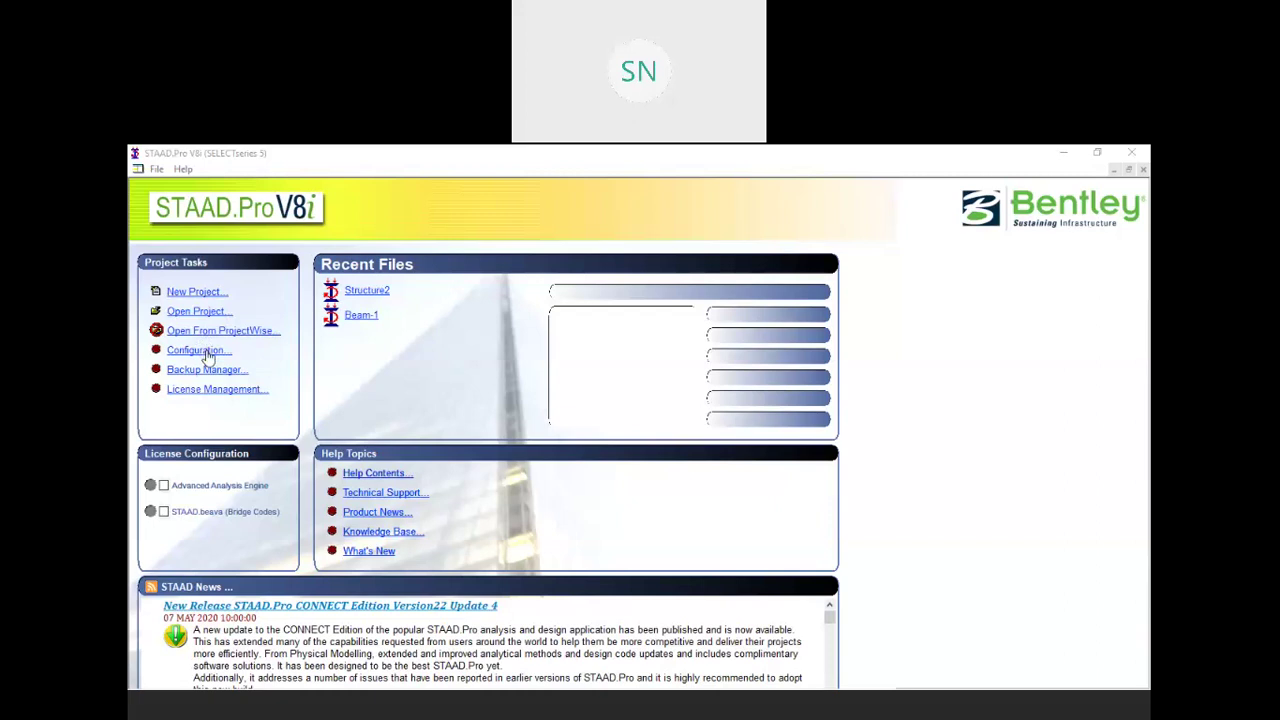
Open the program configuration and set the default base unit to Metric
click(206, 352)
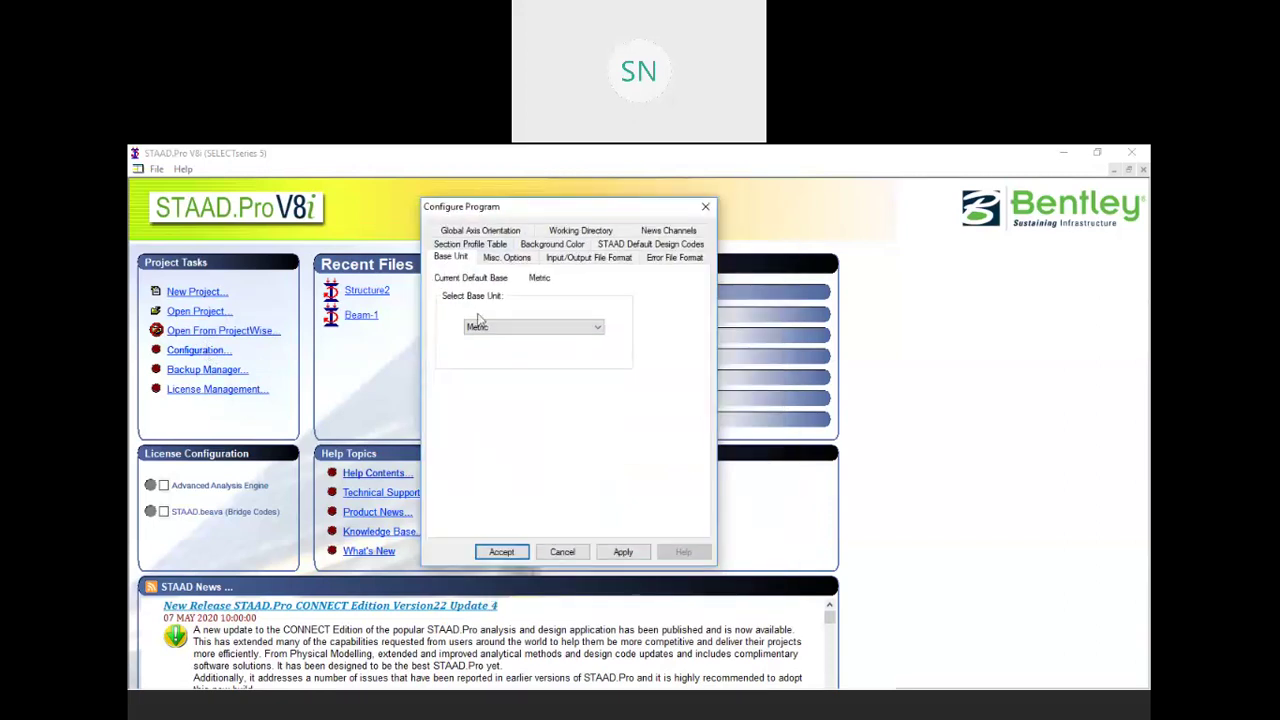
click(482, 326)
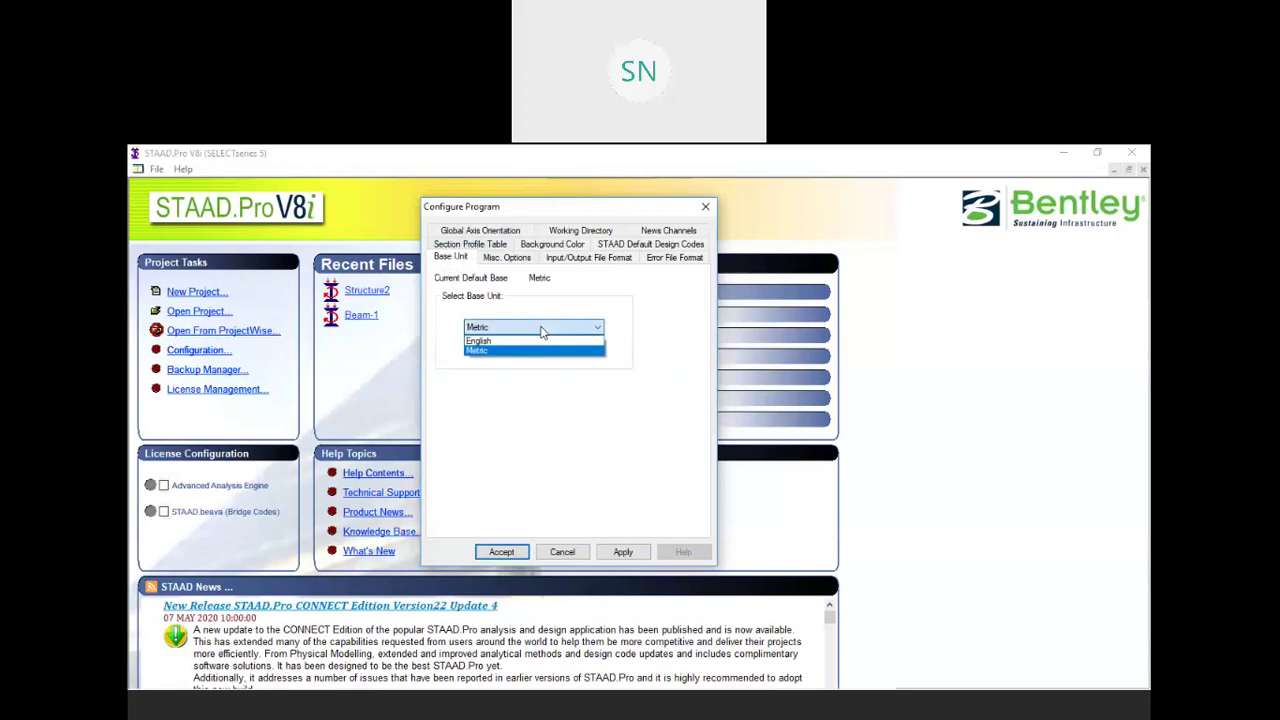
click(482, 341)
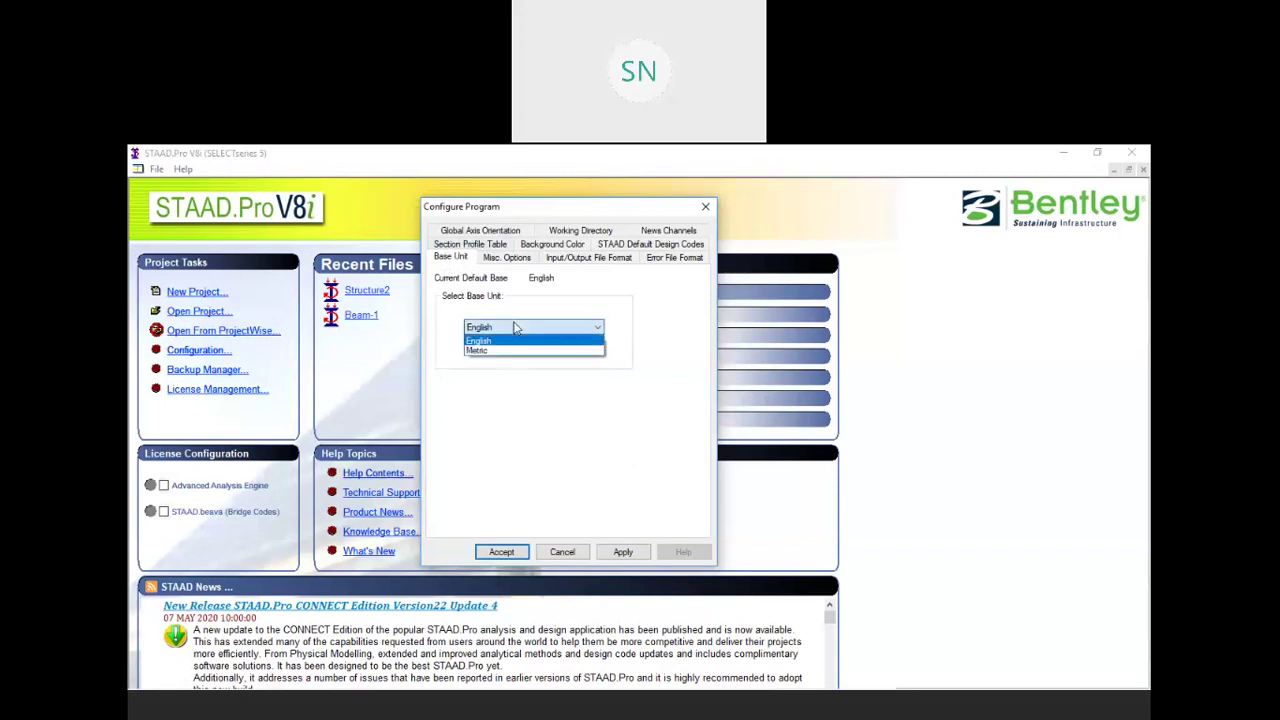
click(516, 328)
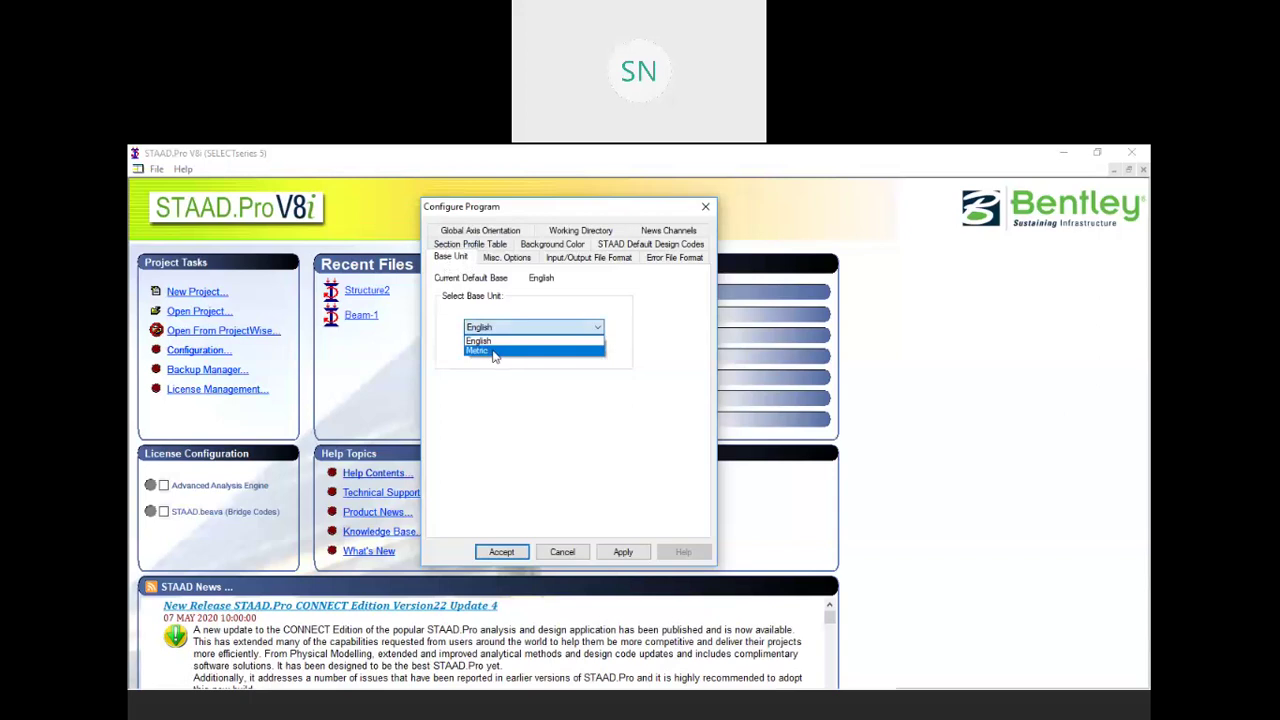
click(494, 352)
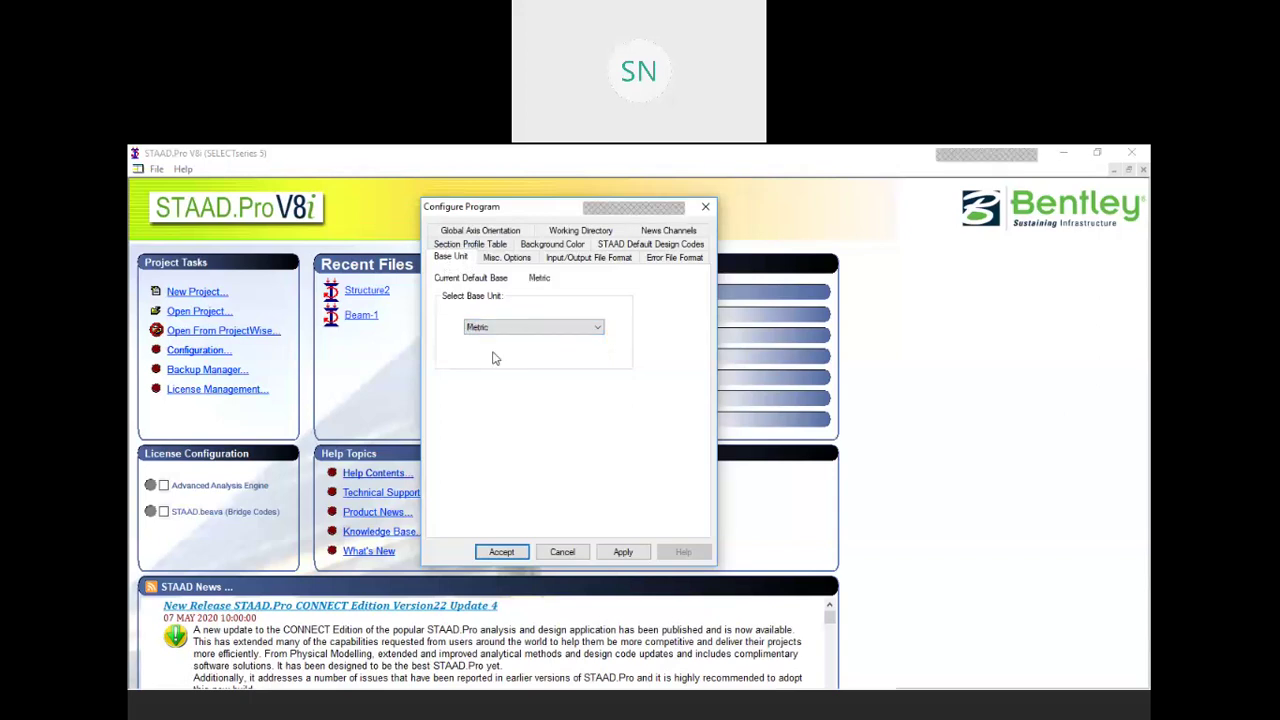
Set the global axis orientation to Y up
click(485, 231)
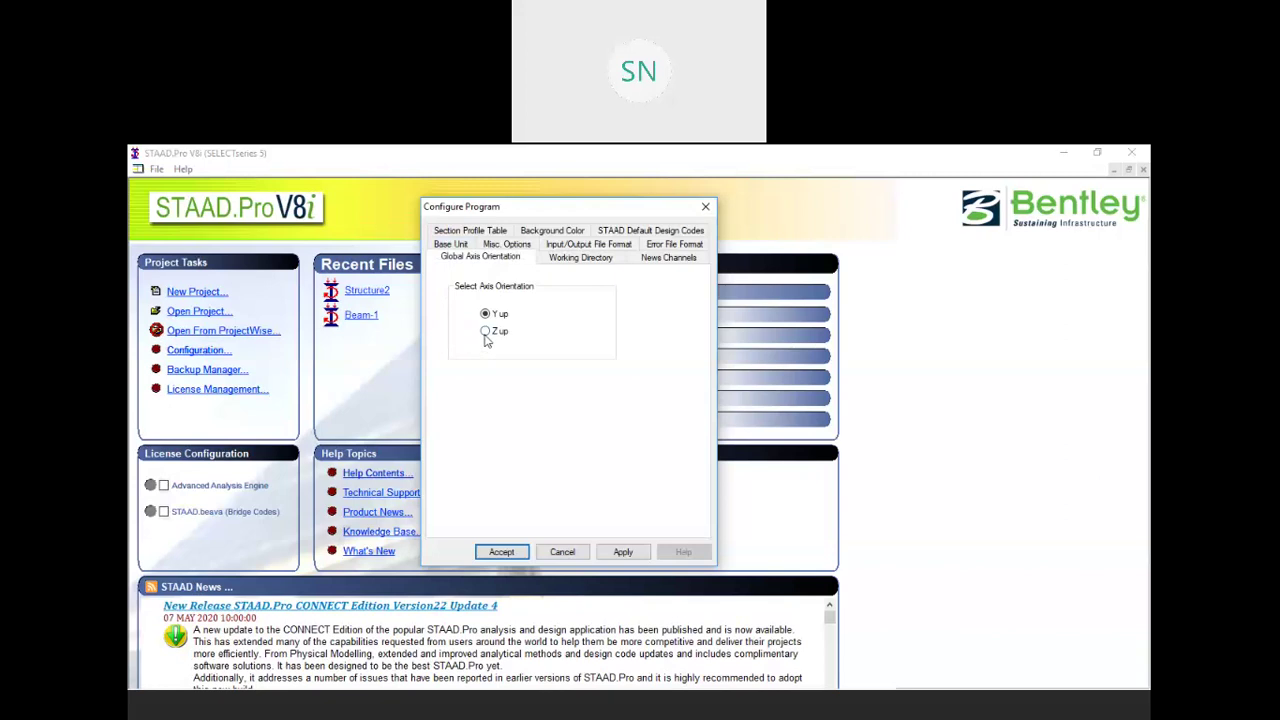
click(486, 332)
click(485, 314)
Set the default steel design code to IS800 and the default concrete design code to IS456
click(640, 232)
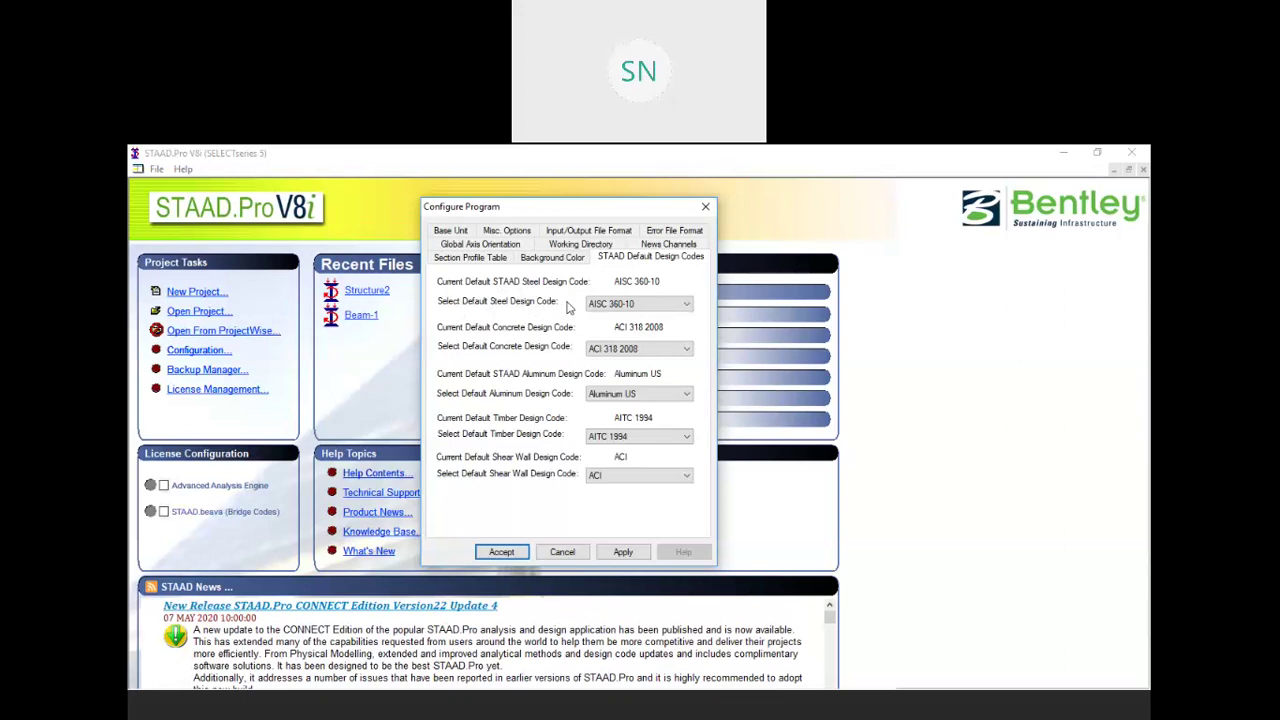
click(612, 304)
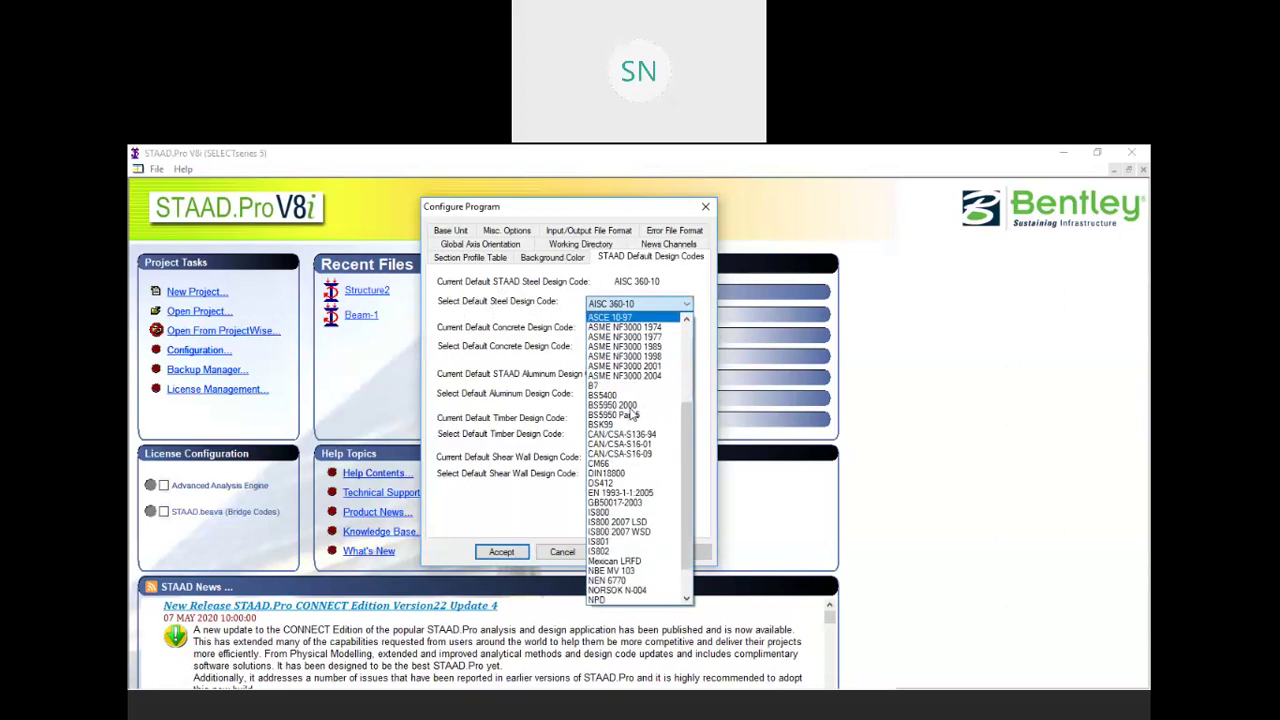
click(622, 512)
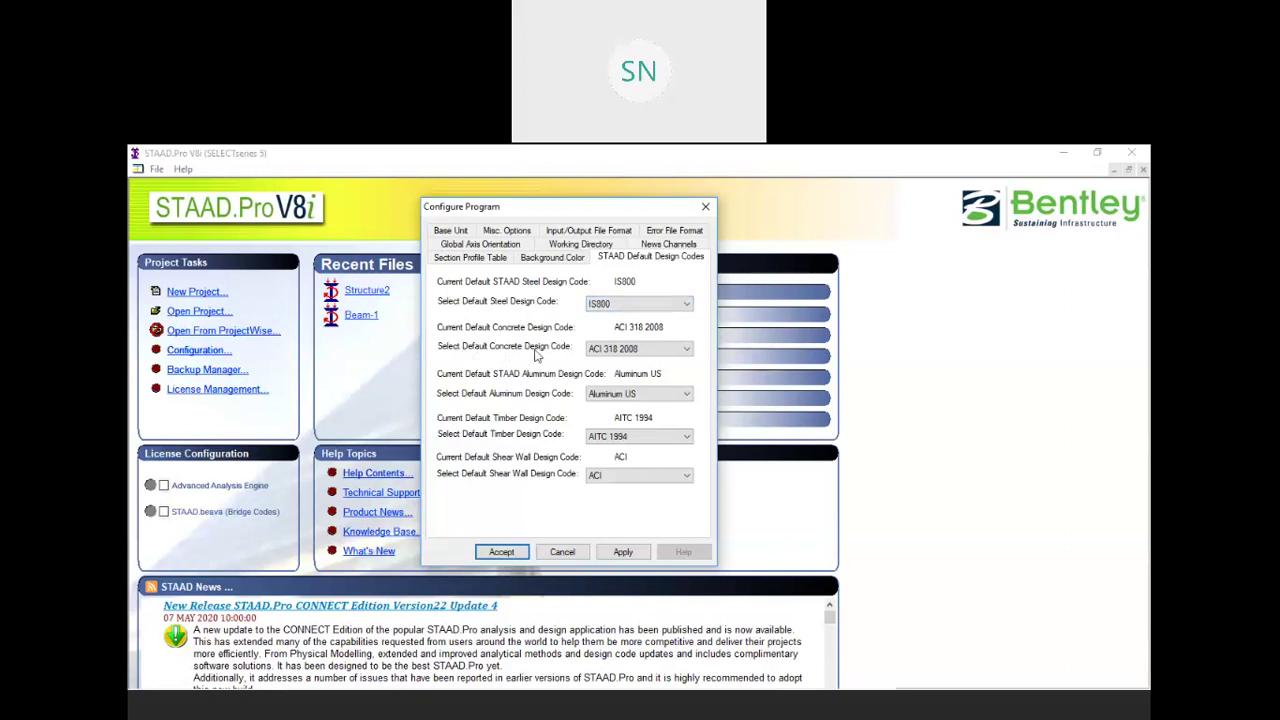
click(658, 352)
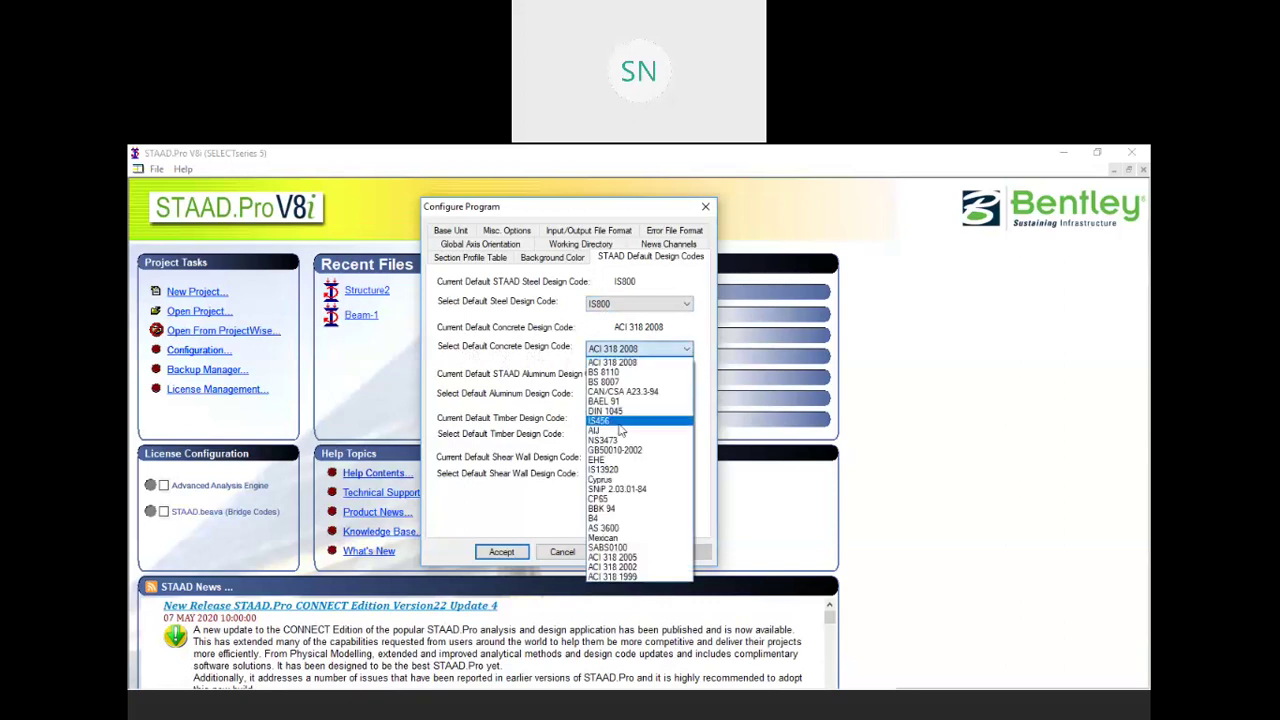
click(621, 421)
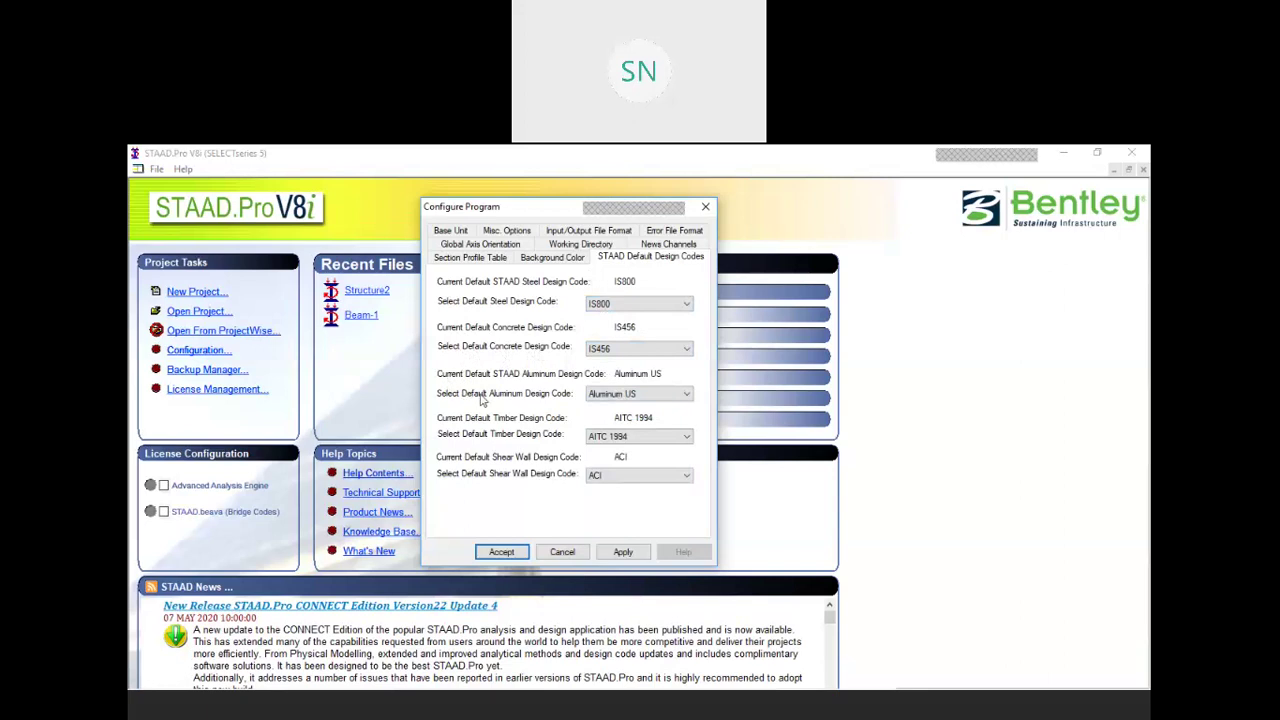
Keep Aluminum US and AITC 1994 for aluminum and timber, set the default shear wall design code to IS456, and apply the changes
click(660, 398)
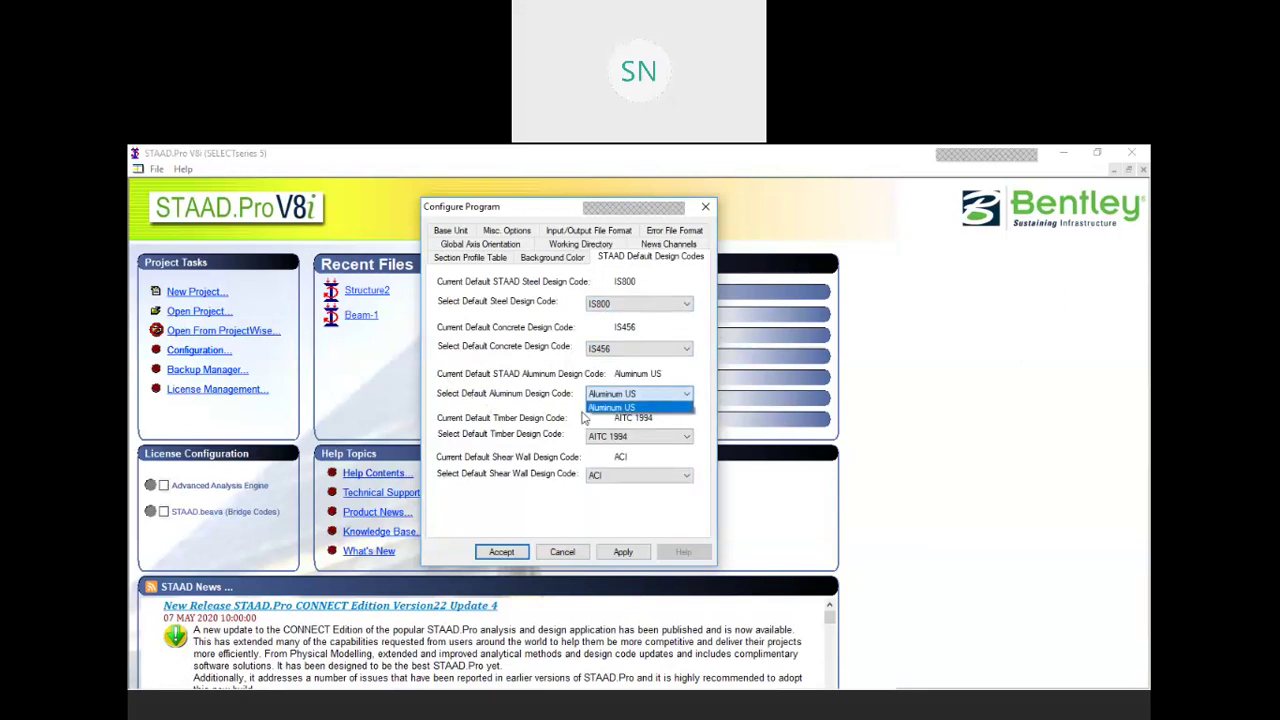
click(654, 395)
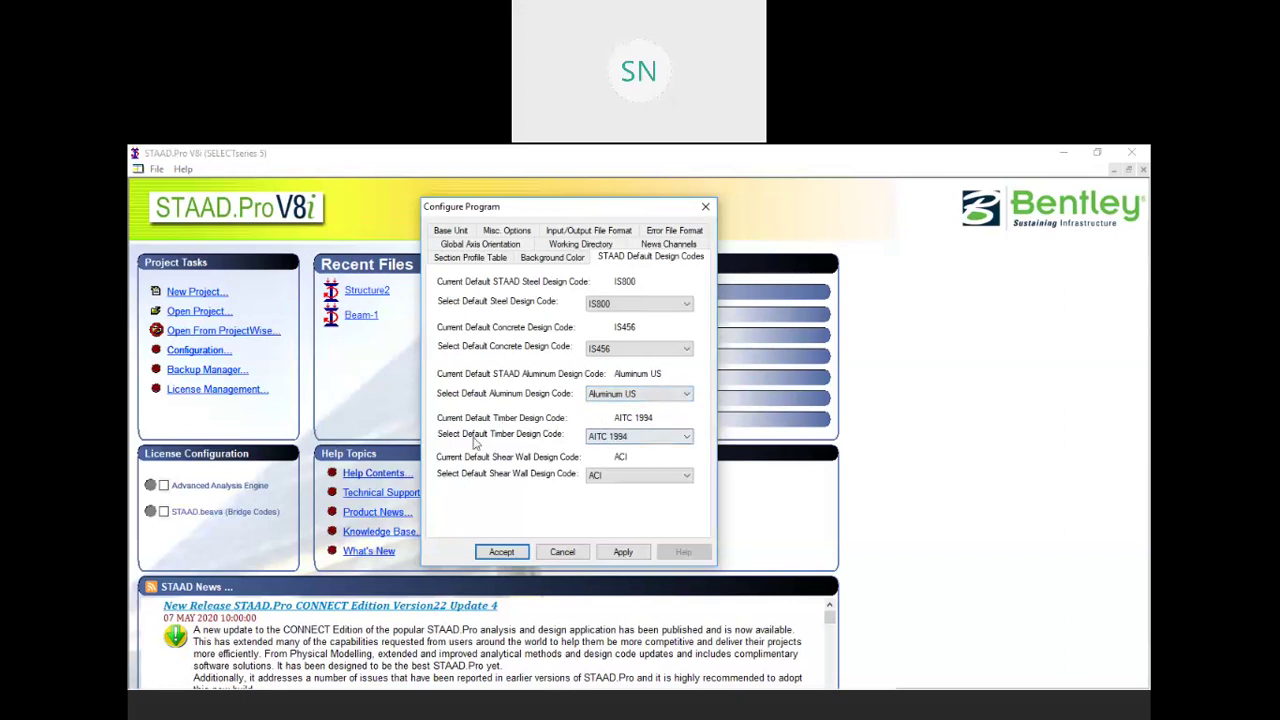
click(636, 439)
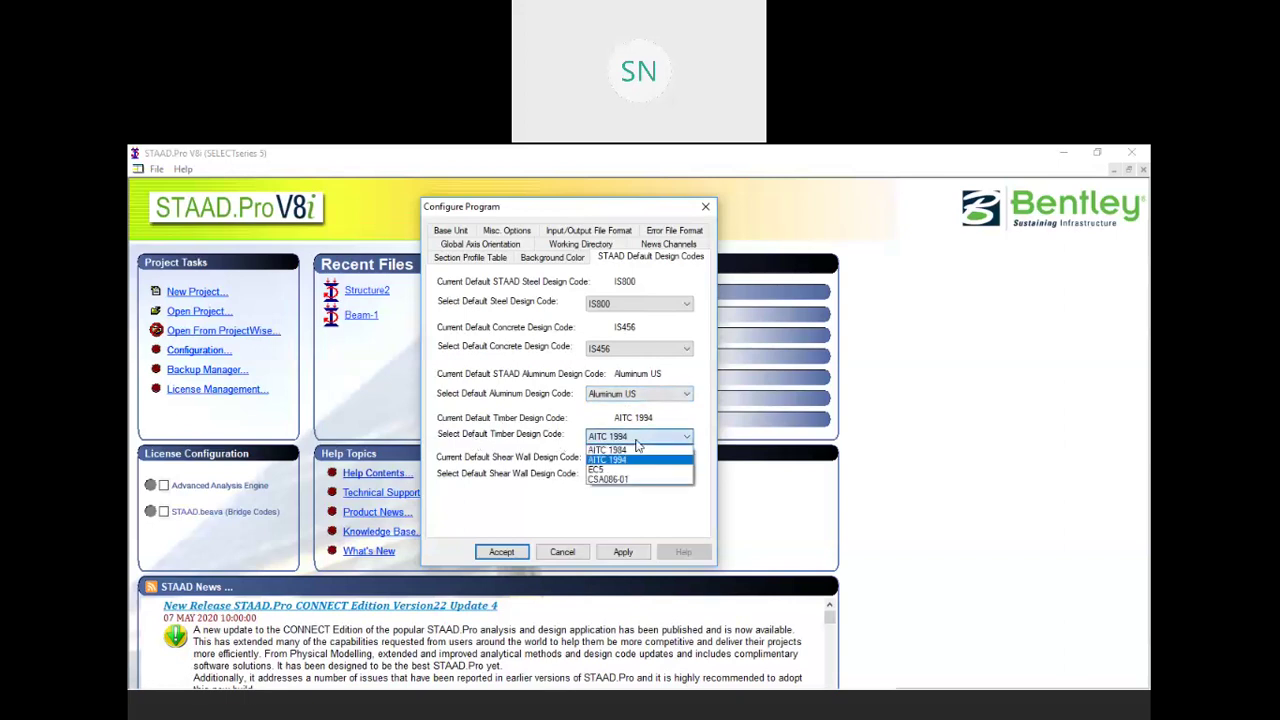
click(636, 441)
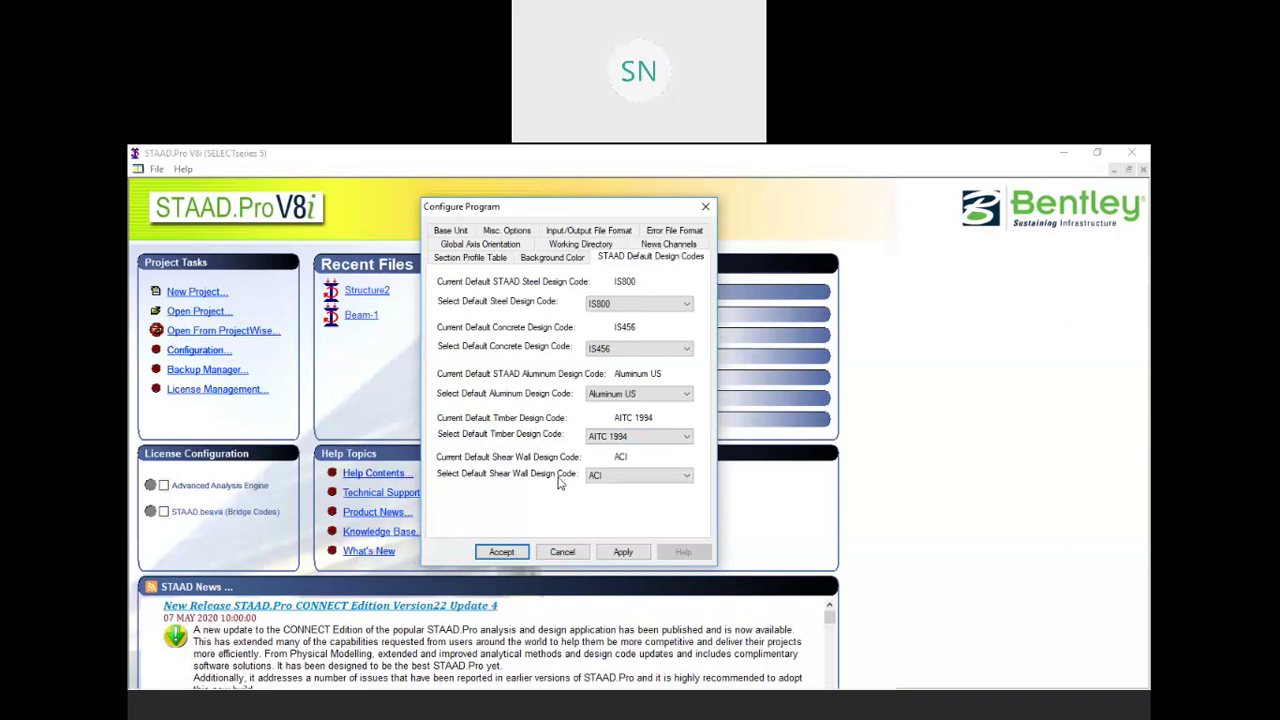
click(600, 475)
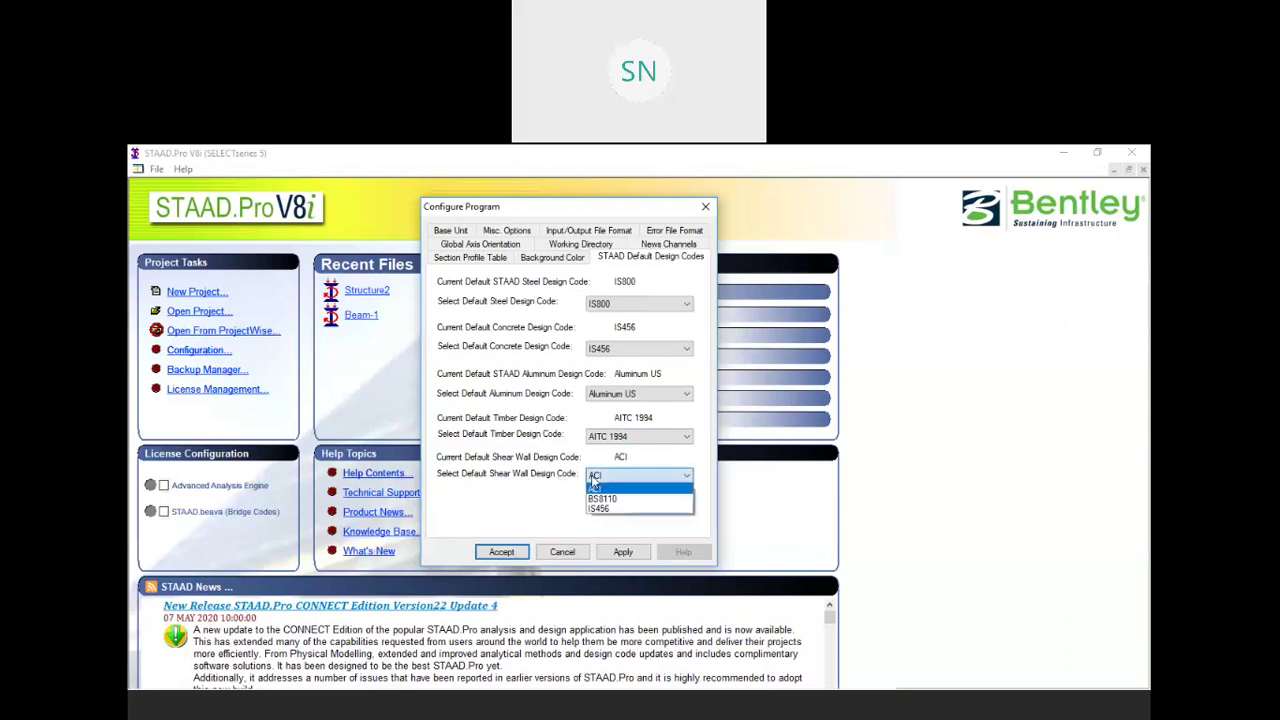
click(606, 510)
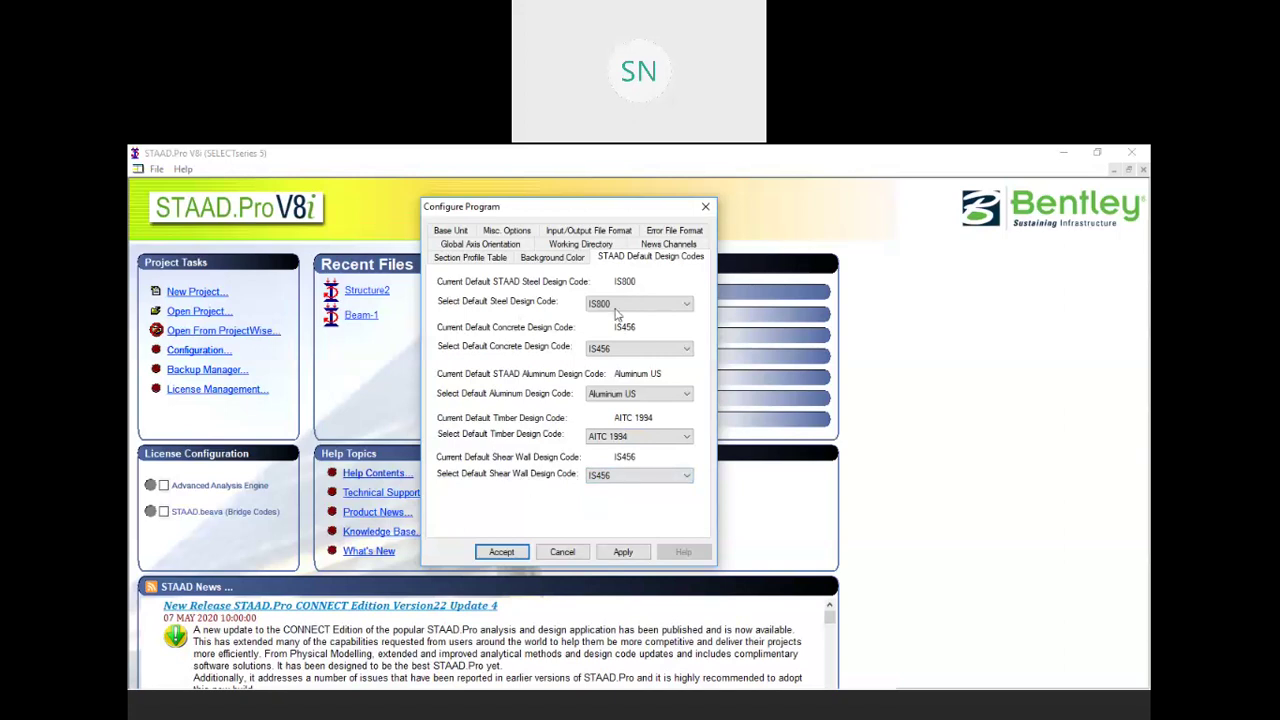
click(620, 551)
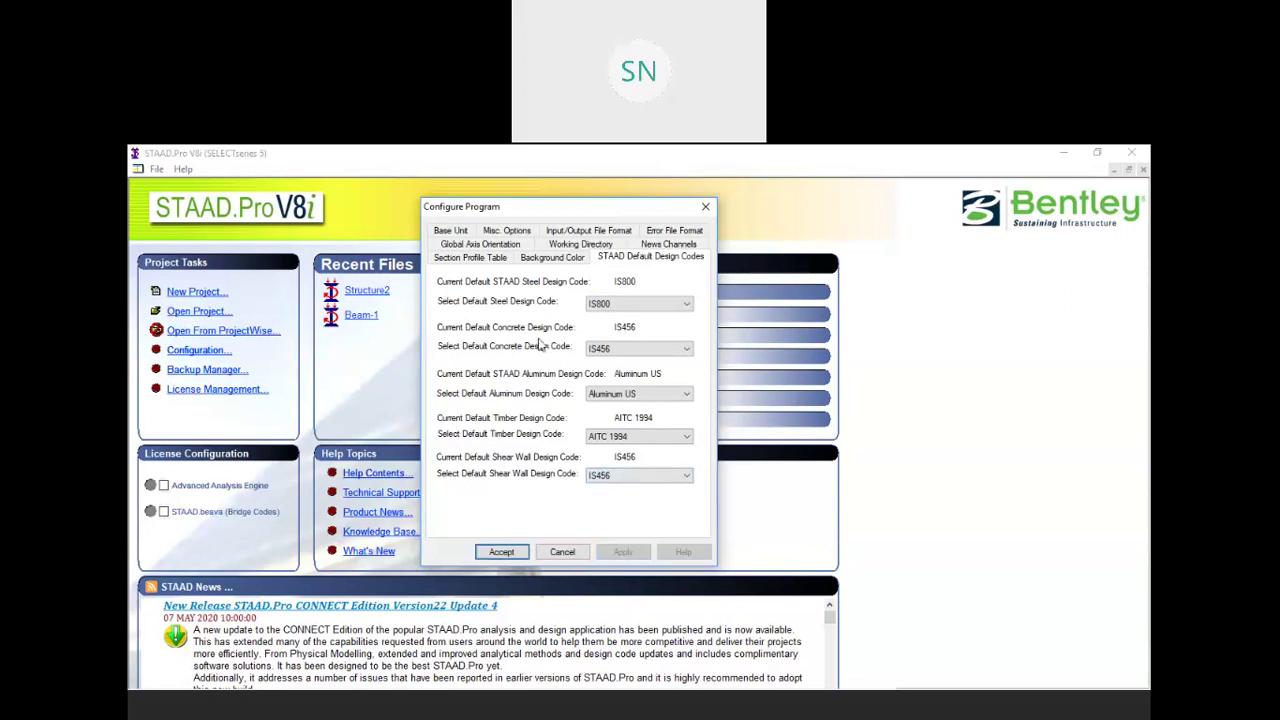
Keep the background color set to White Background and leave the program configuration
click(549, 260)
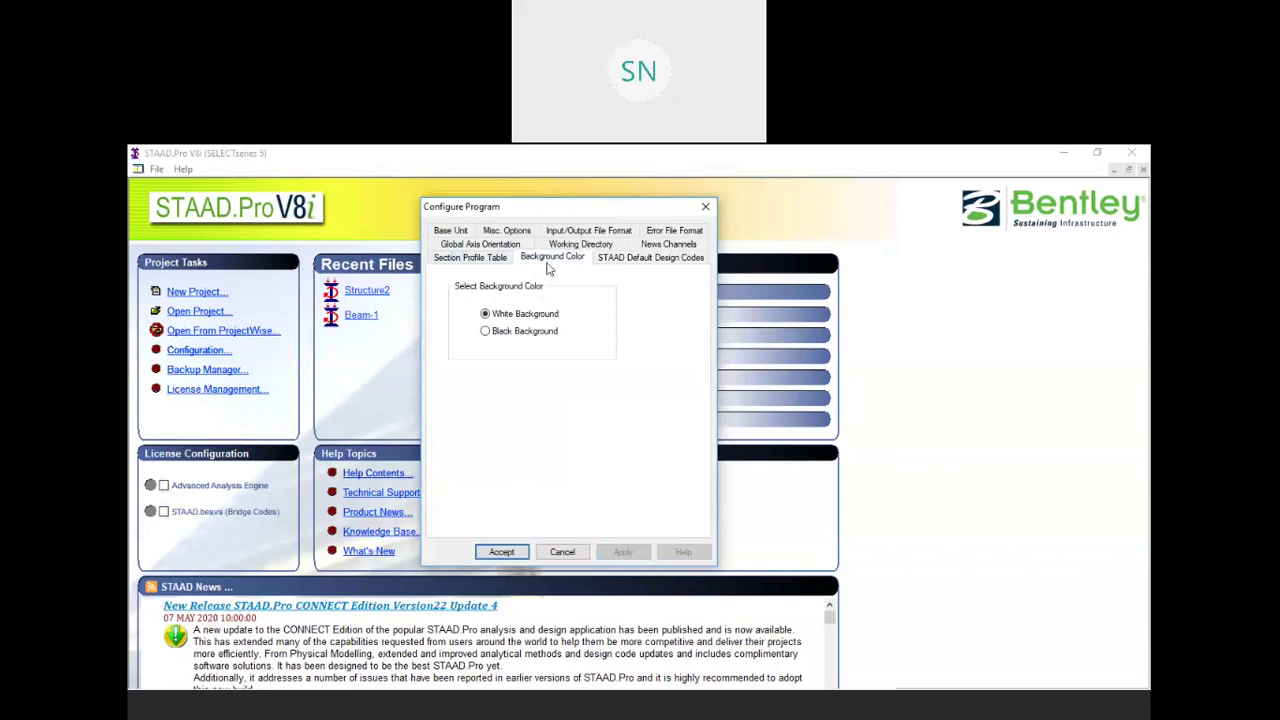
click(490, 334)
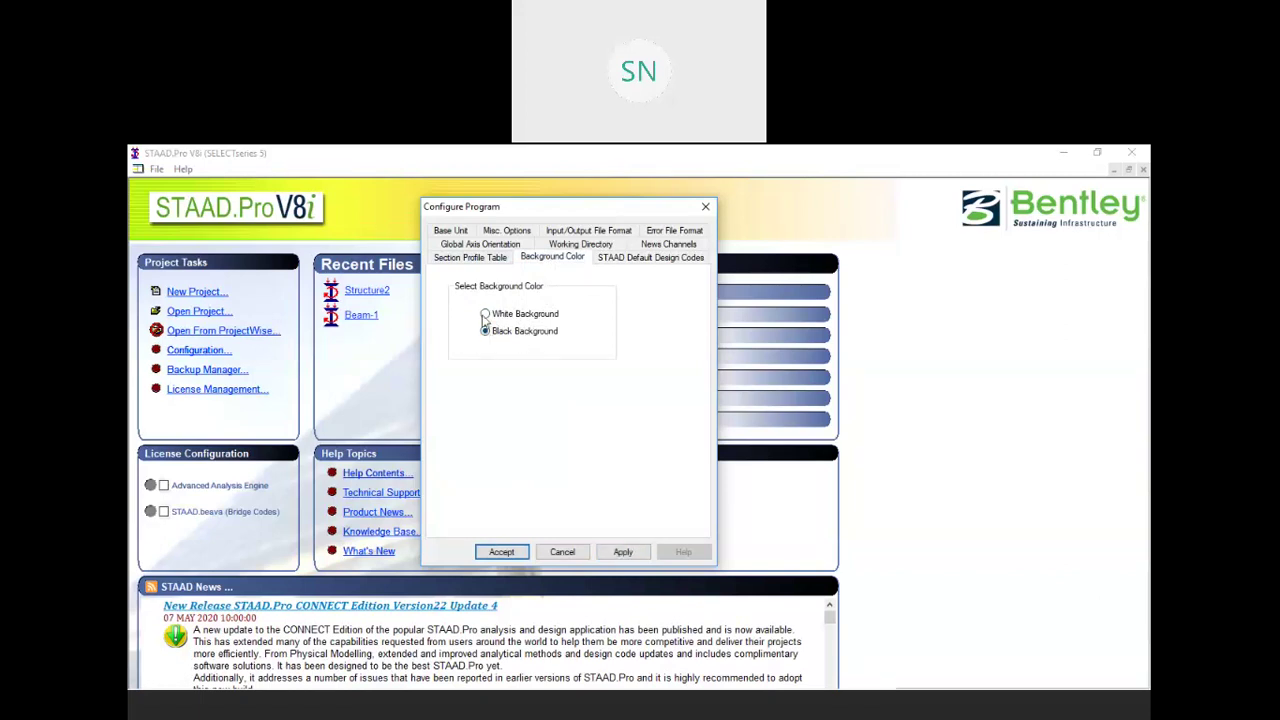
click(489, 320)
click(557, 553)
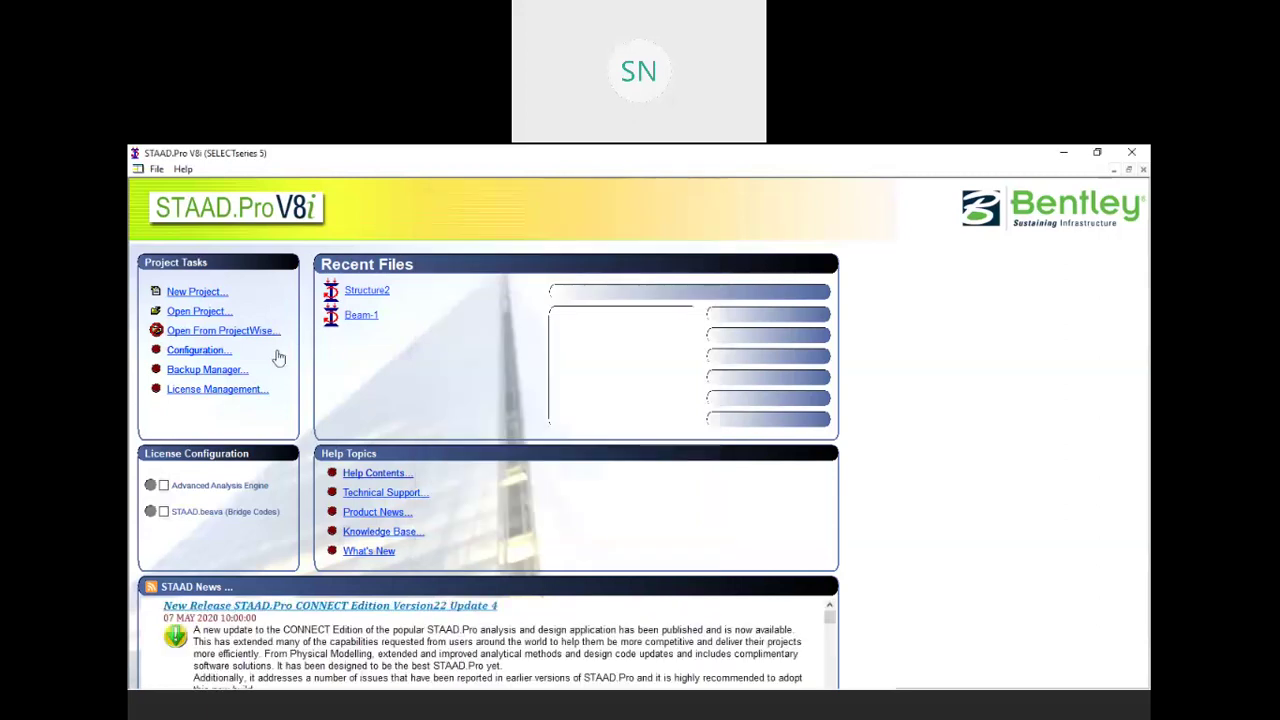
Configure the backup manager with 3 auto-save backups, a 10-minute auto-save frequency and 10 manual-save backups
click(219, 371)
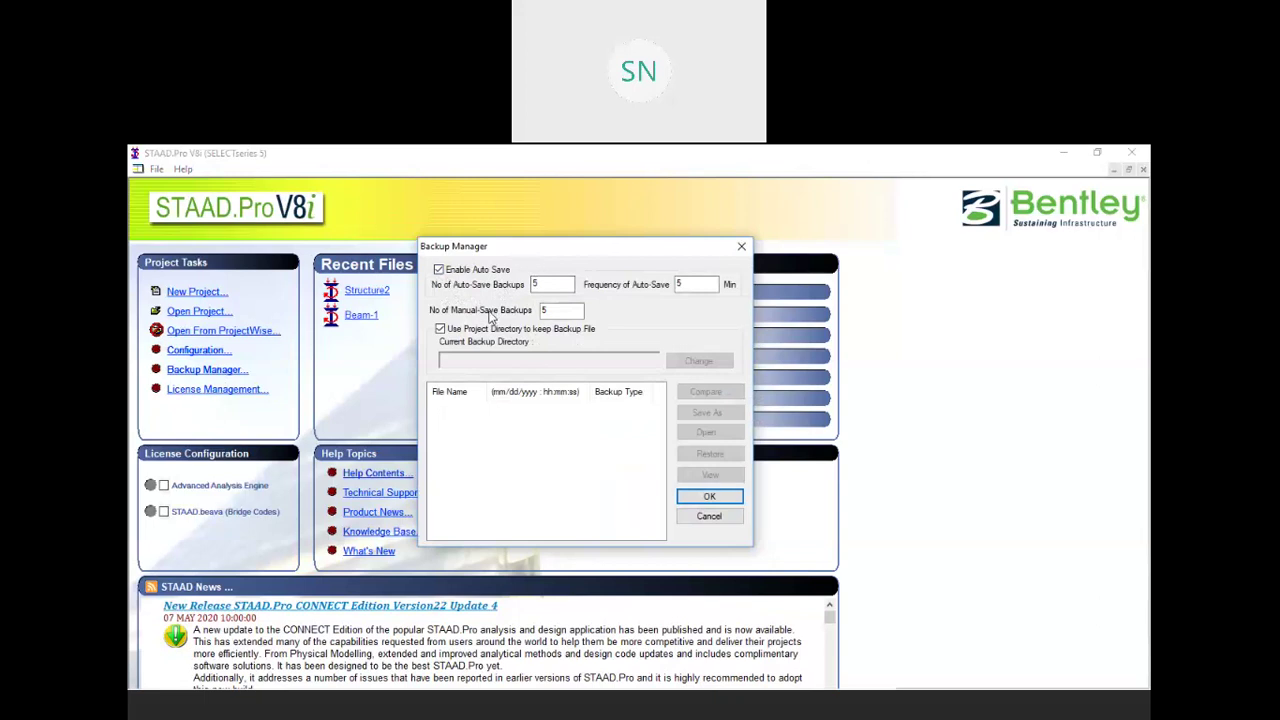
drag(555, 280, 522, 281)
text(3)
double_click(684, 285)
text(10)
key(Tab)
text(10)
click(710, 497)
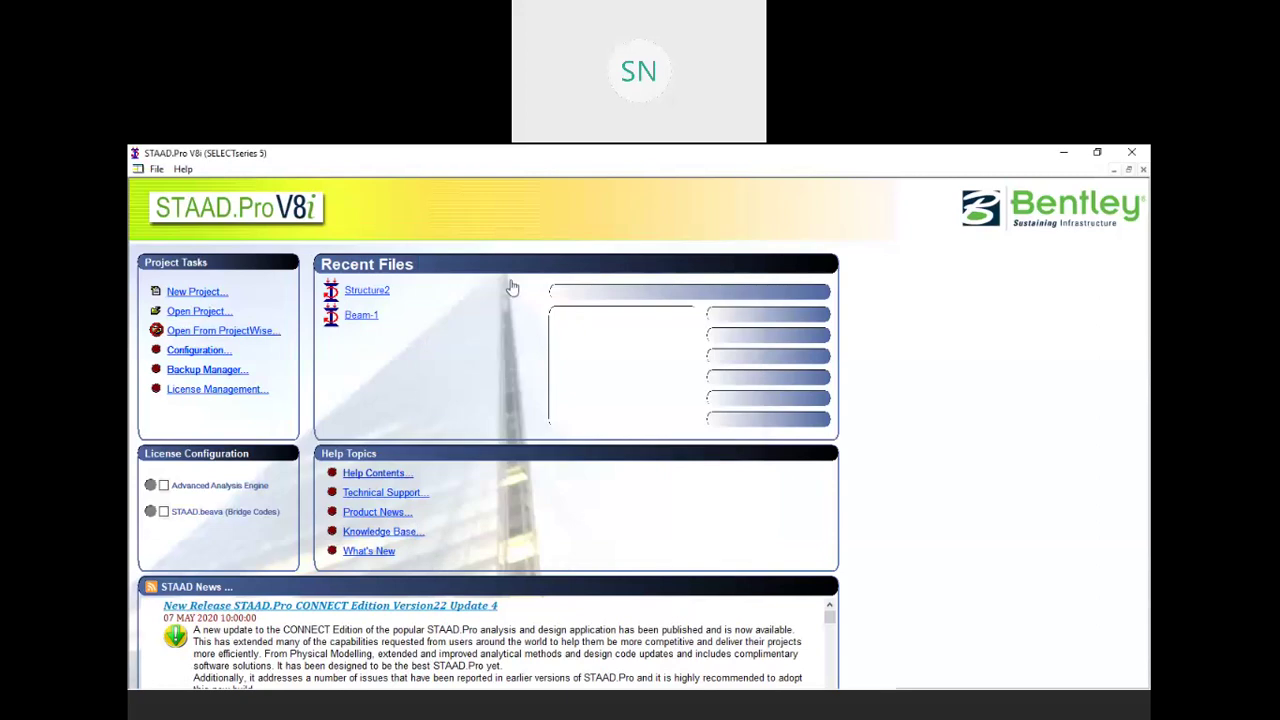
Start a new project and choose Space as its structure type
mouse_move(510, 288)
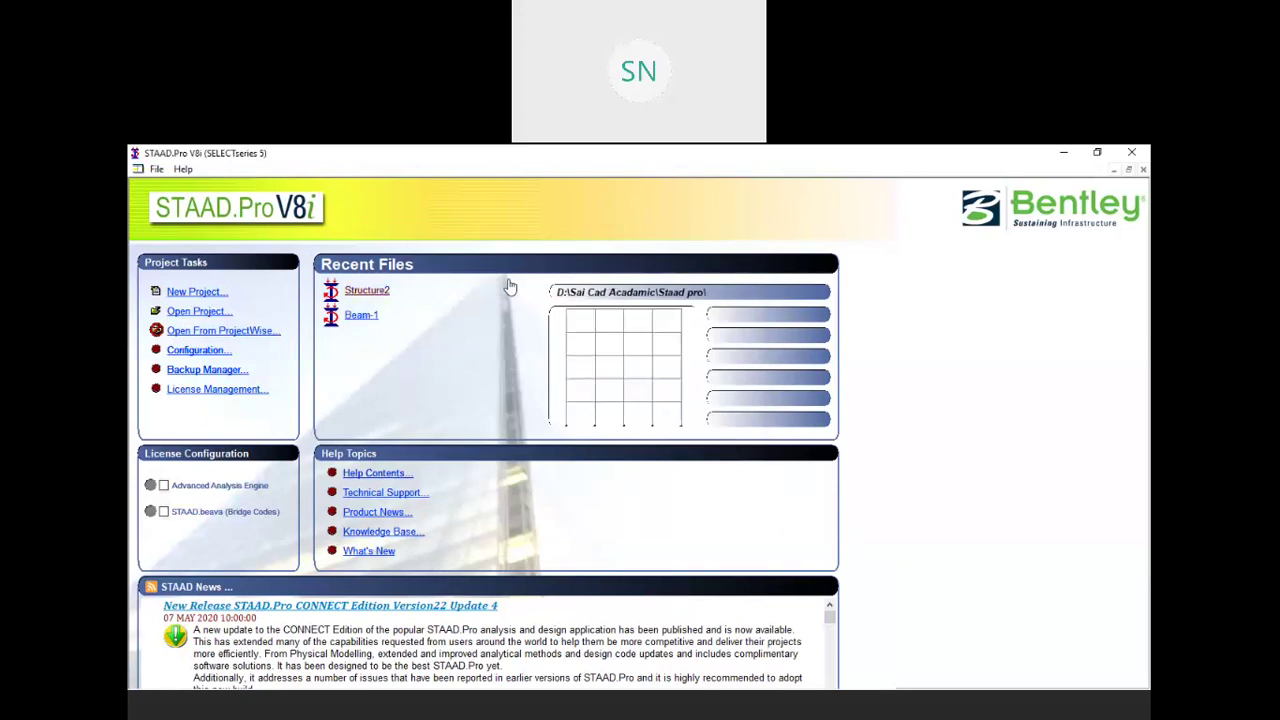
click(204, 296)
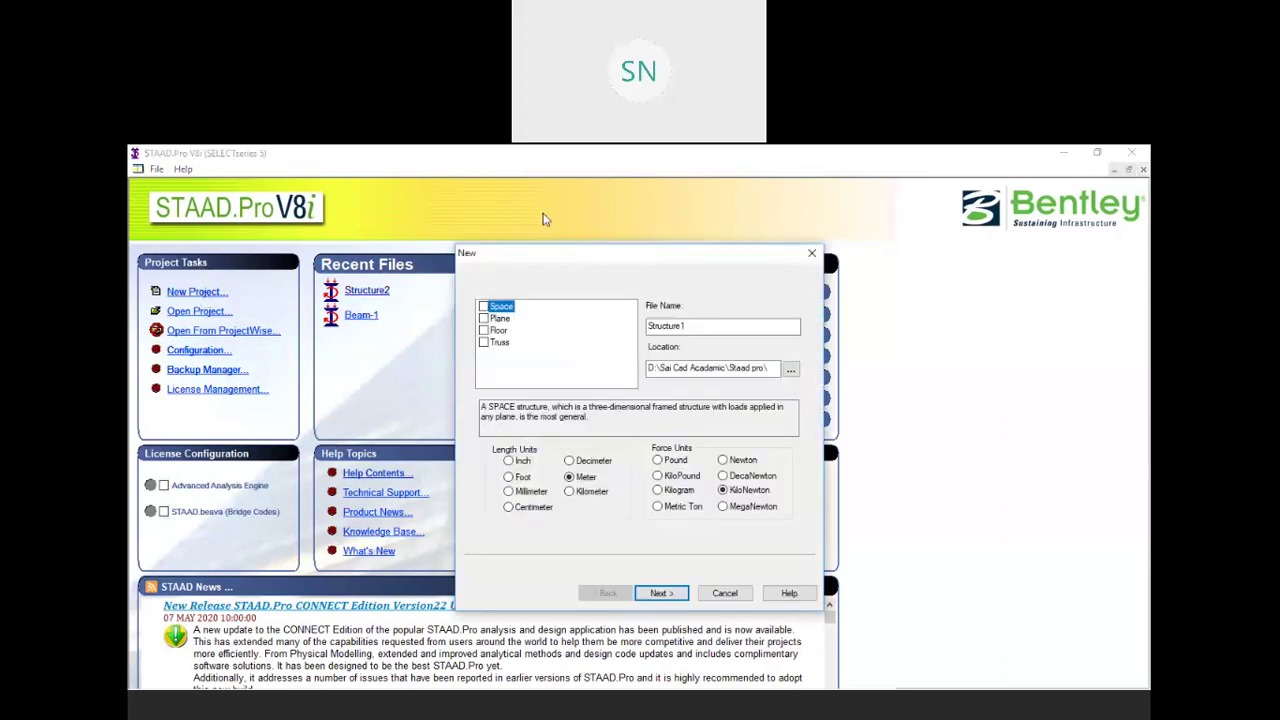
drag(555, 253, 473, 204)
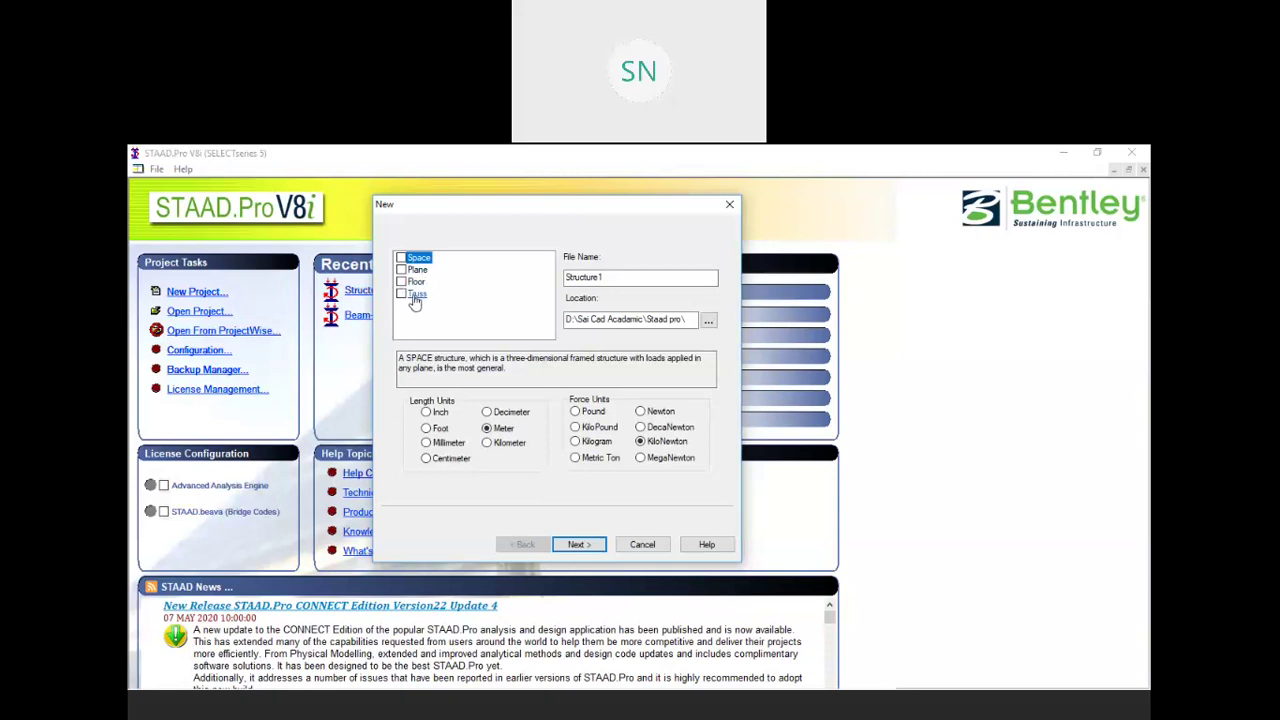
click(415, 294)
click(415, 282)
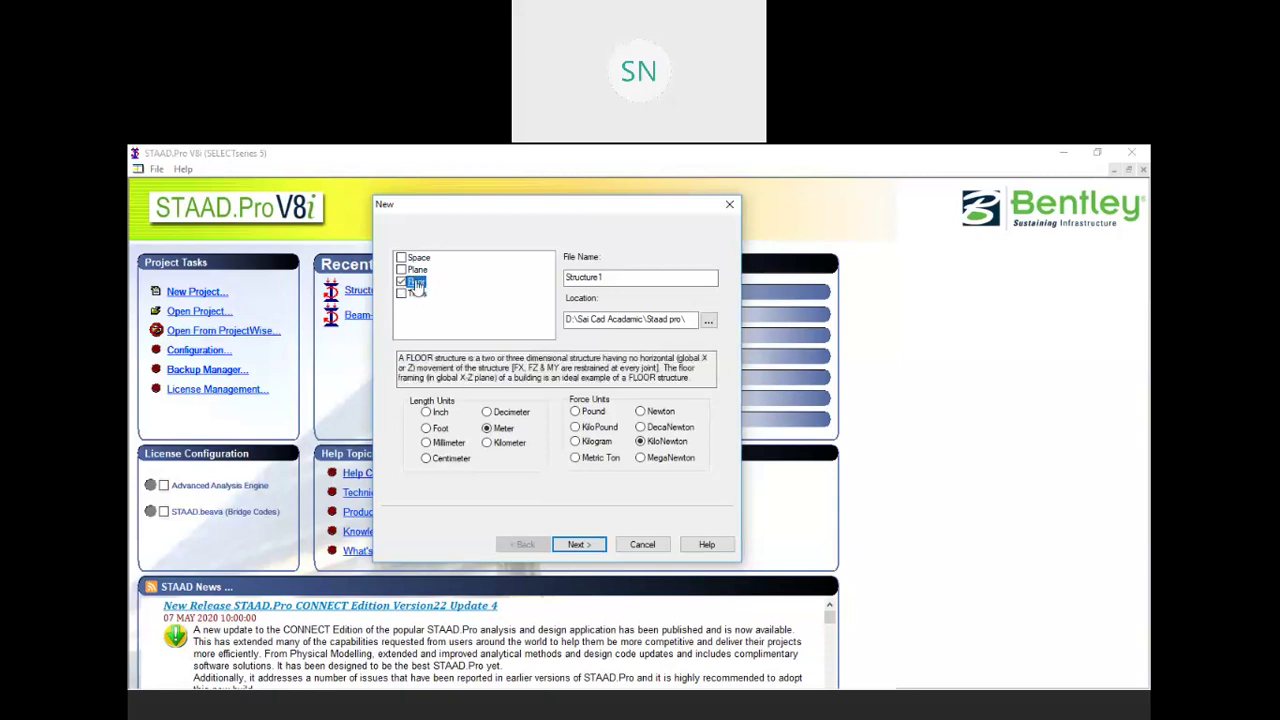
click(416, 258)
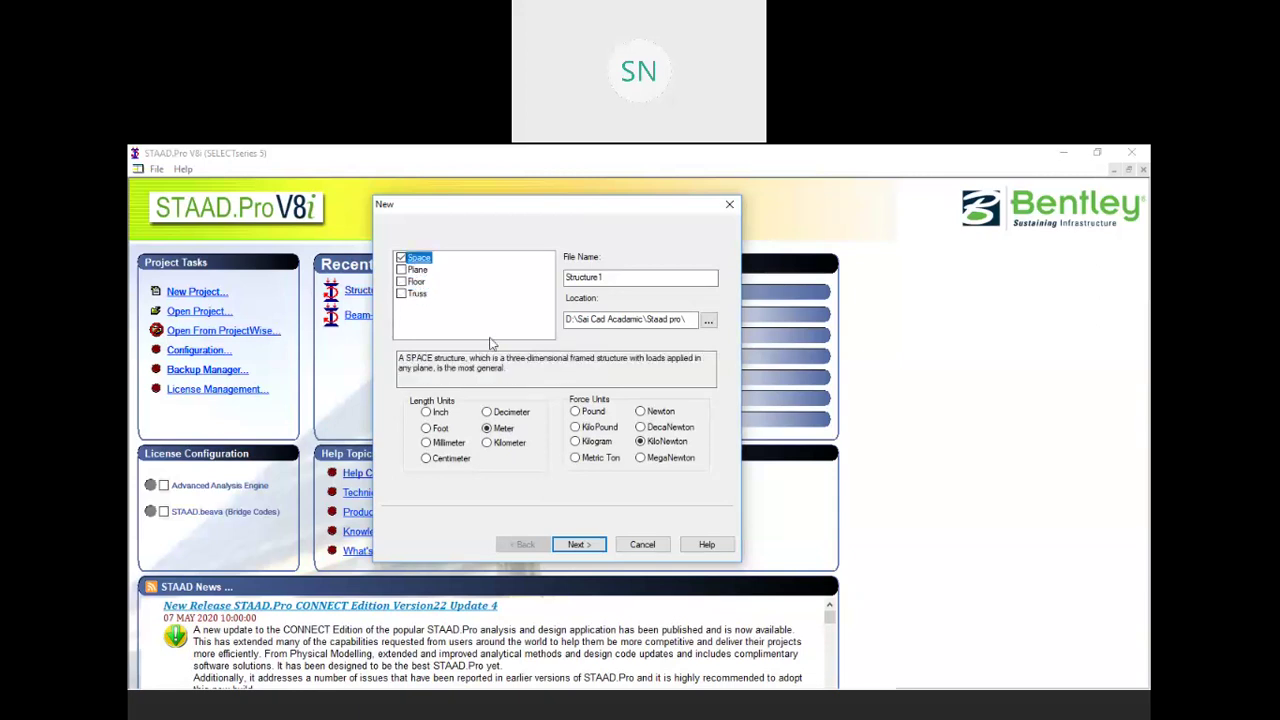
click(416, 295)
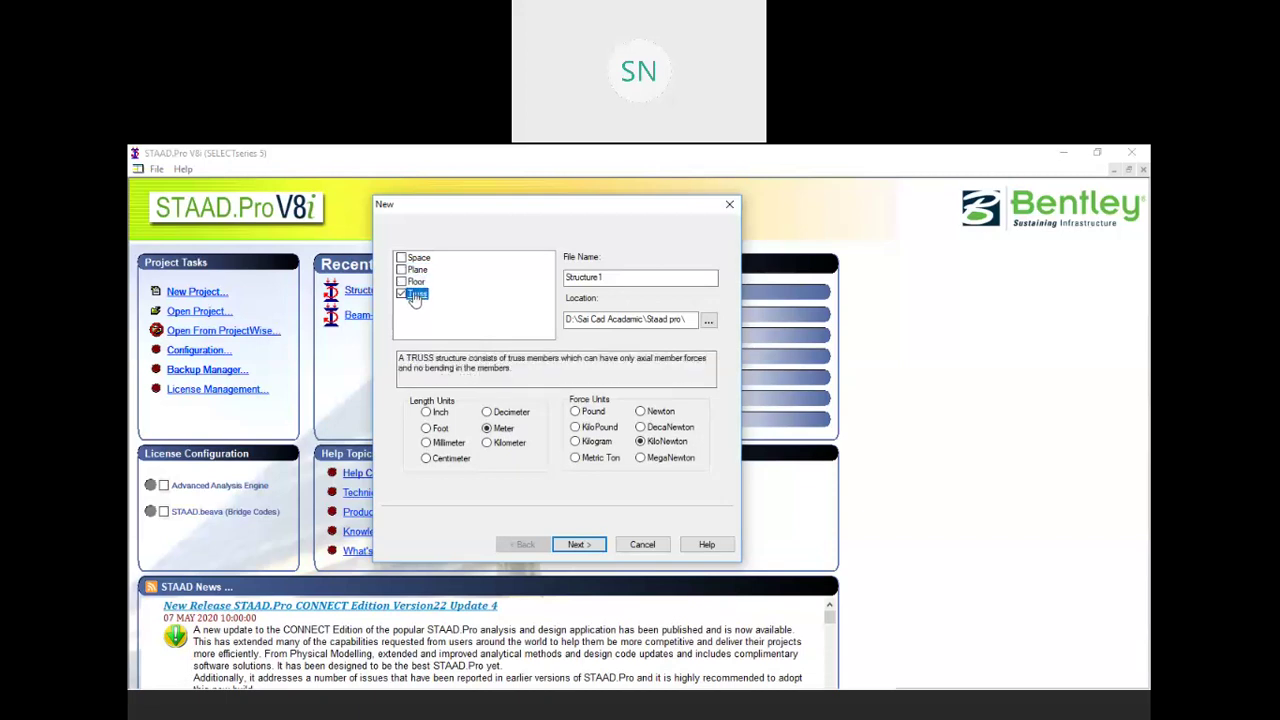
click(413, 258)
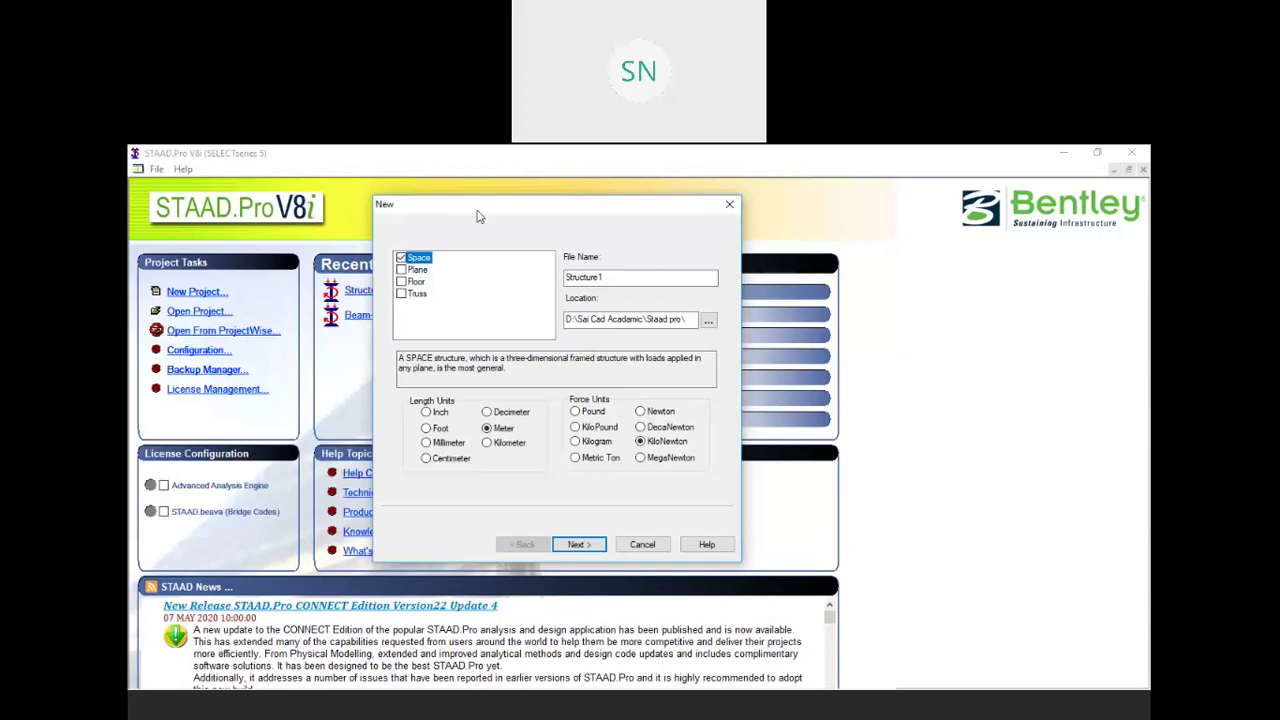
Name the project file MODEL-1 and set its location to the Staad pro folder inside D:\Sai Cad Acadamic
double_click(615, 277)
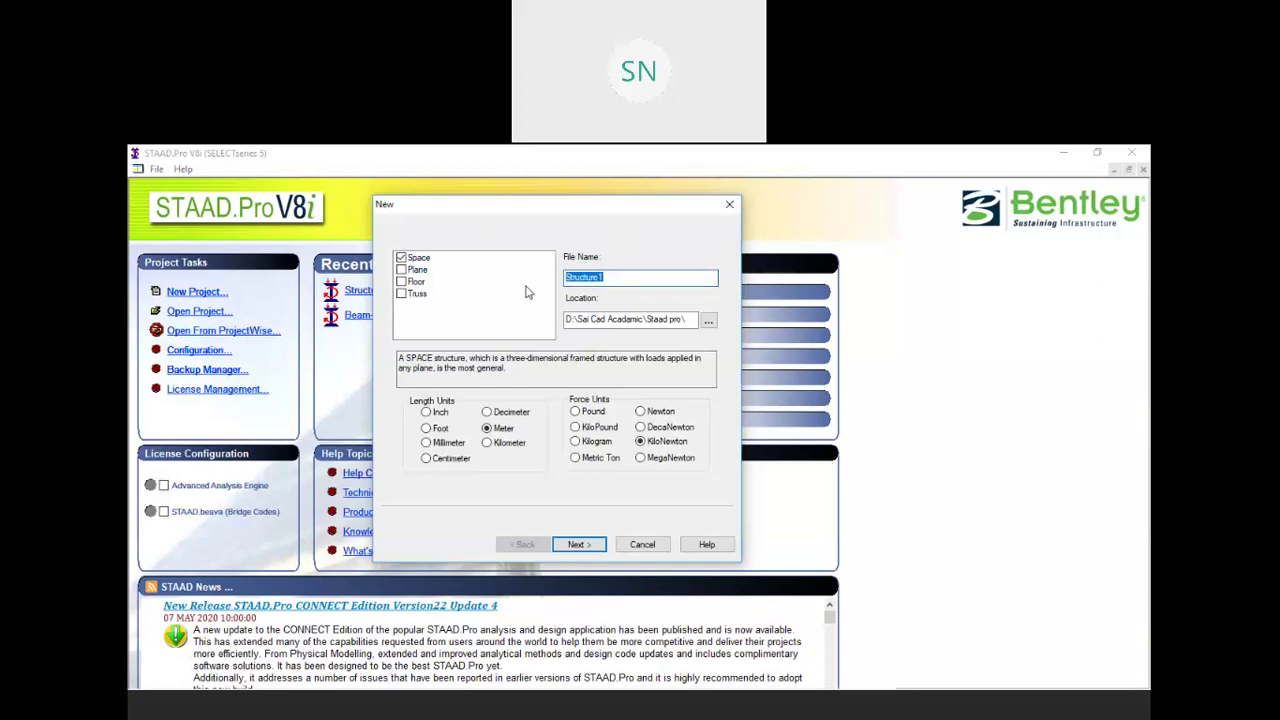
text(MODEL-1)
click(708, 320)
scroll(545, 393, up, 5)
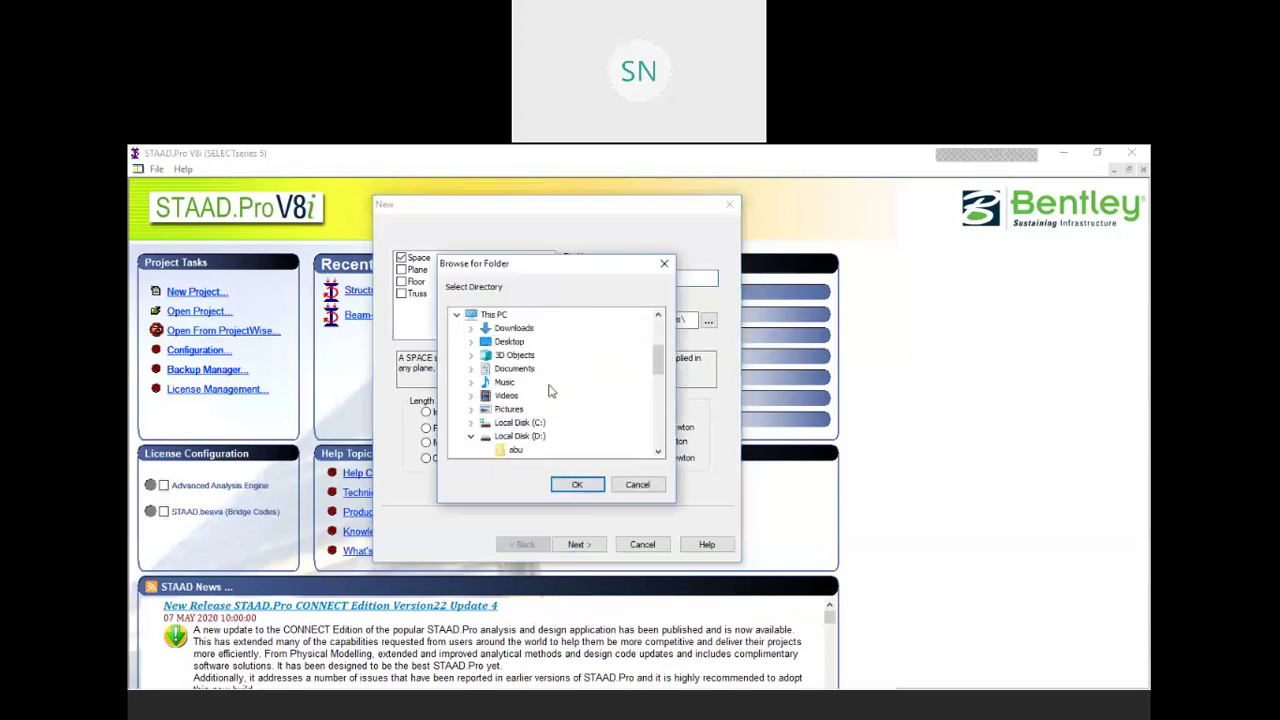
scroll(526, 415, down, 2)
double_click(524, 396)
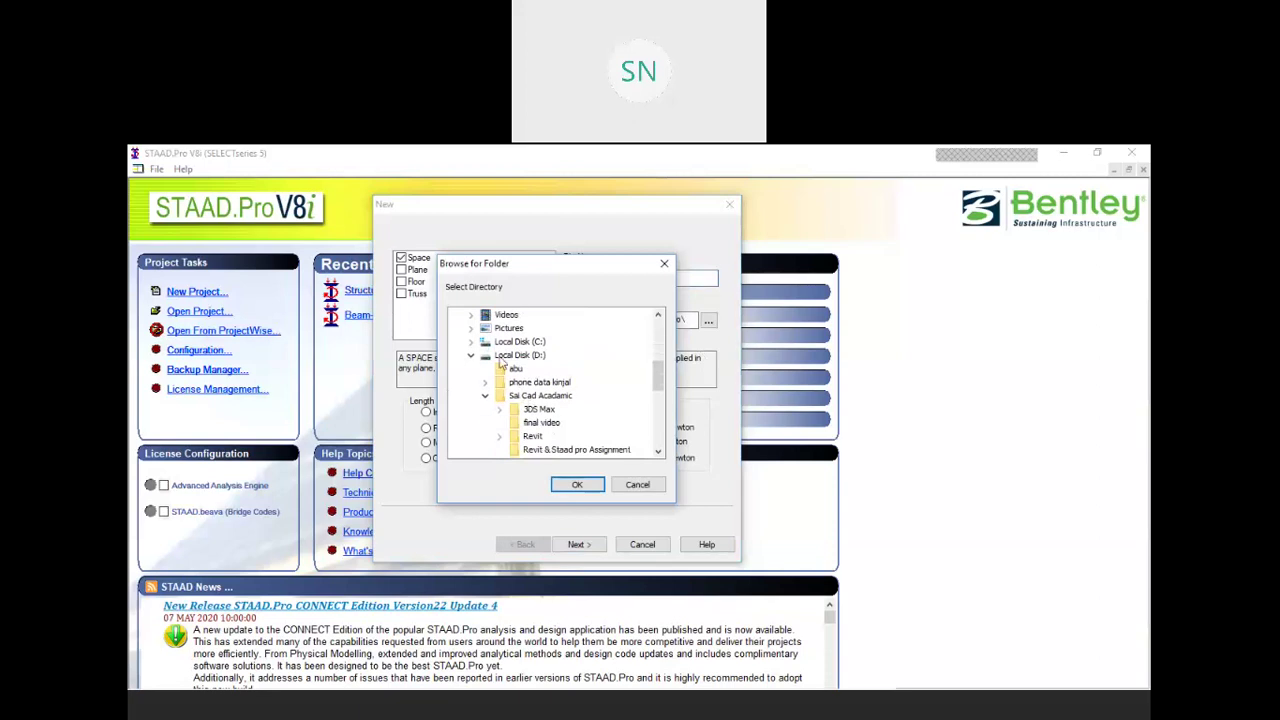
scroll(530, 400, down, 3)
double_click(538, 356)
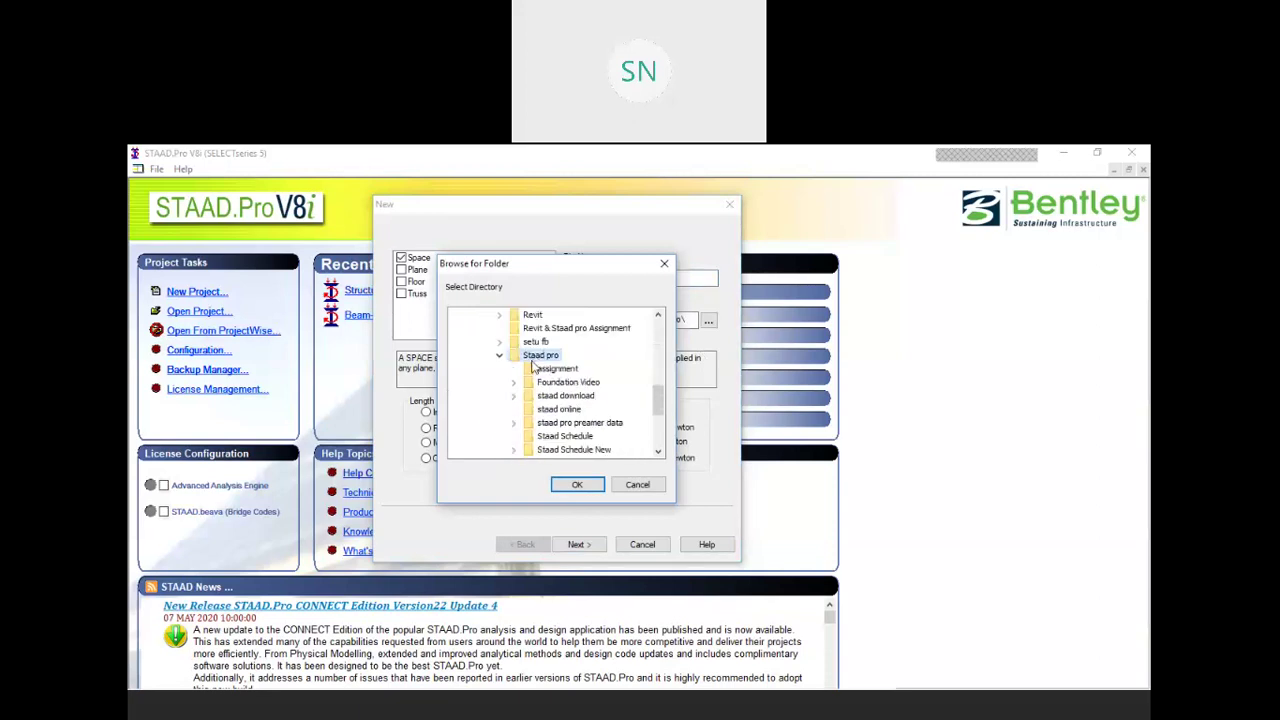
click(577, 484)
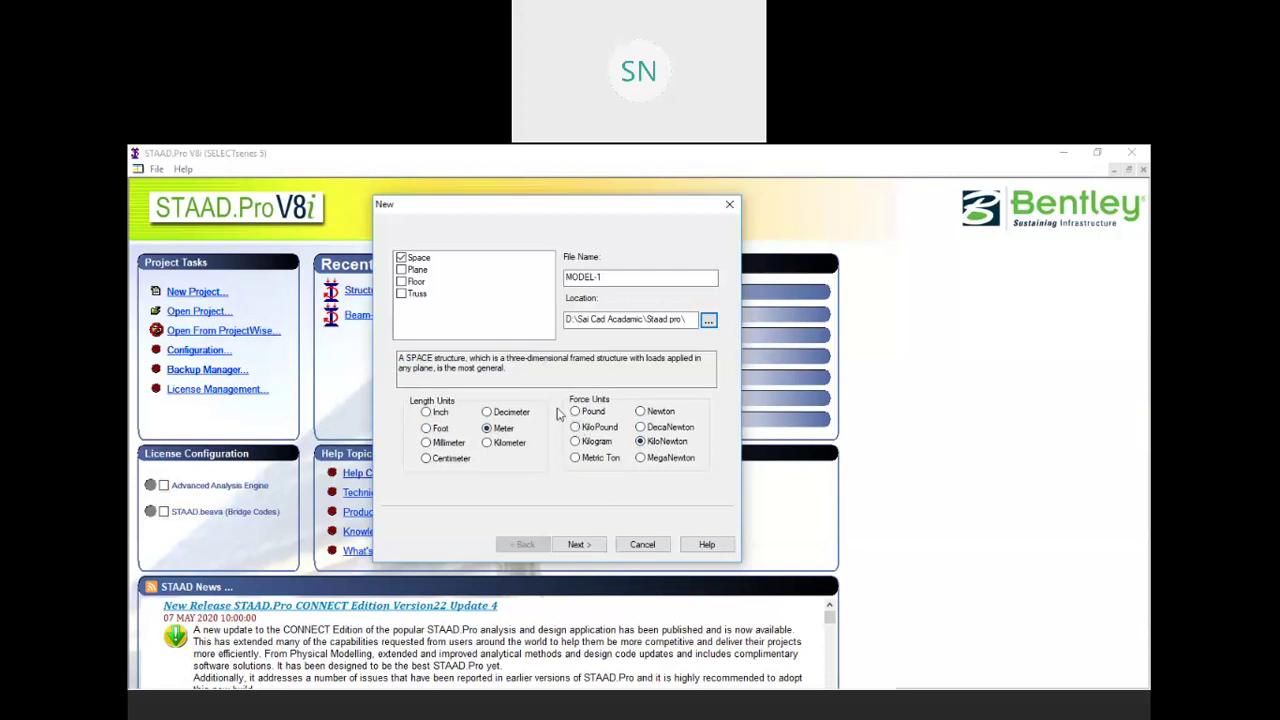
Finish creating the MODEL-1 project with Meter and KiloNewton units and Add Beam as the starting mode
click(577, 546)
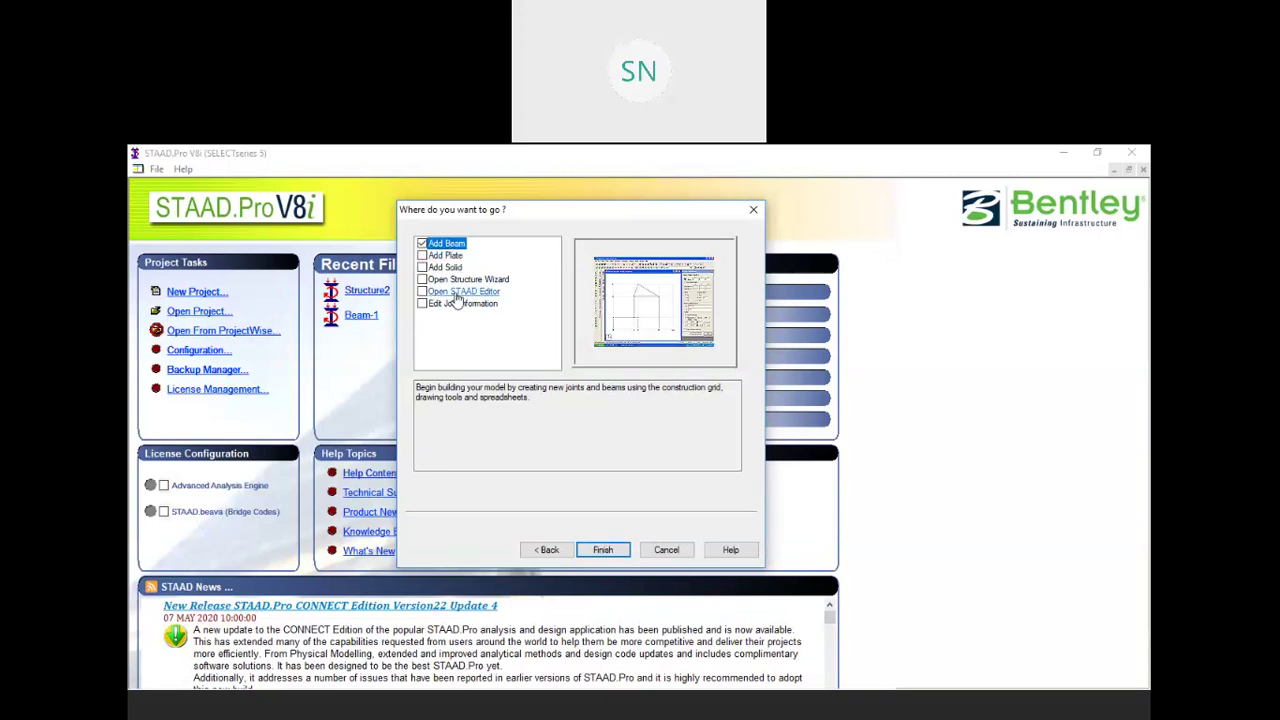
click(603, 551)
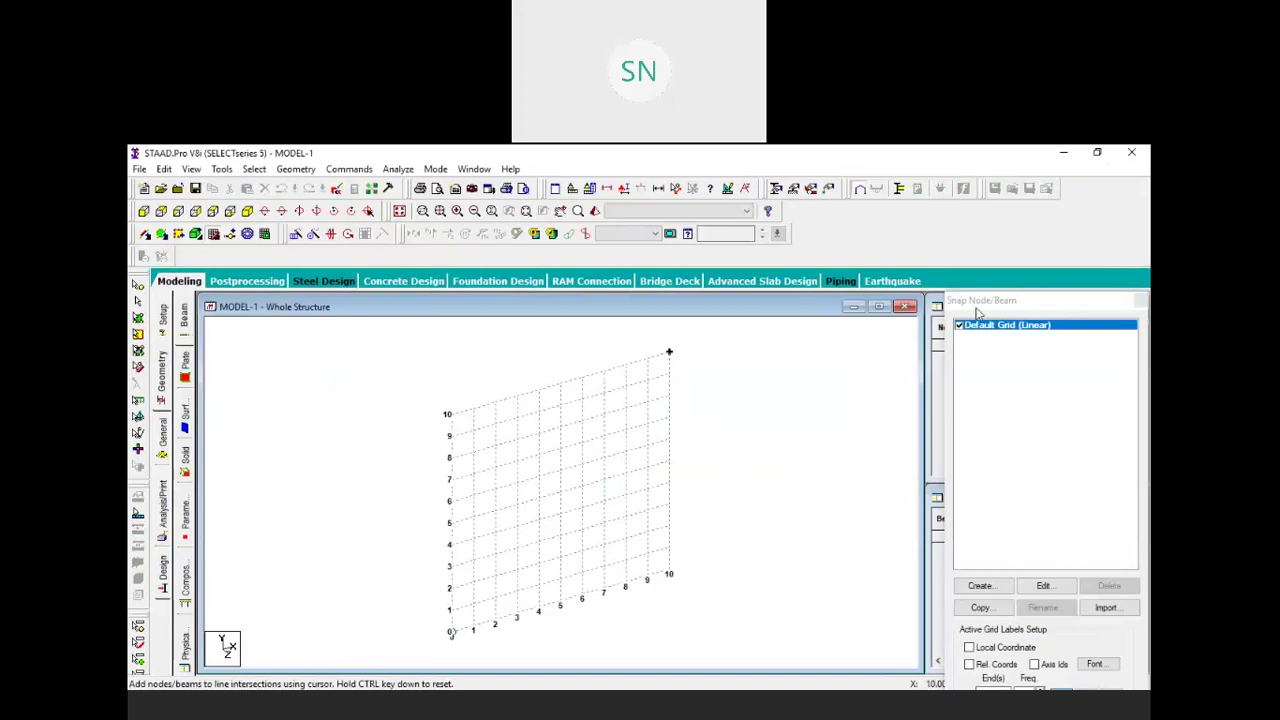
Move the Snap Node/Beam dialog fully into view over the drawing area and close it
click(1021, 303)
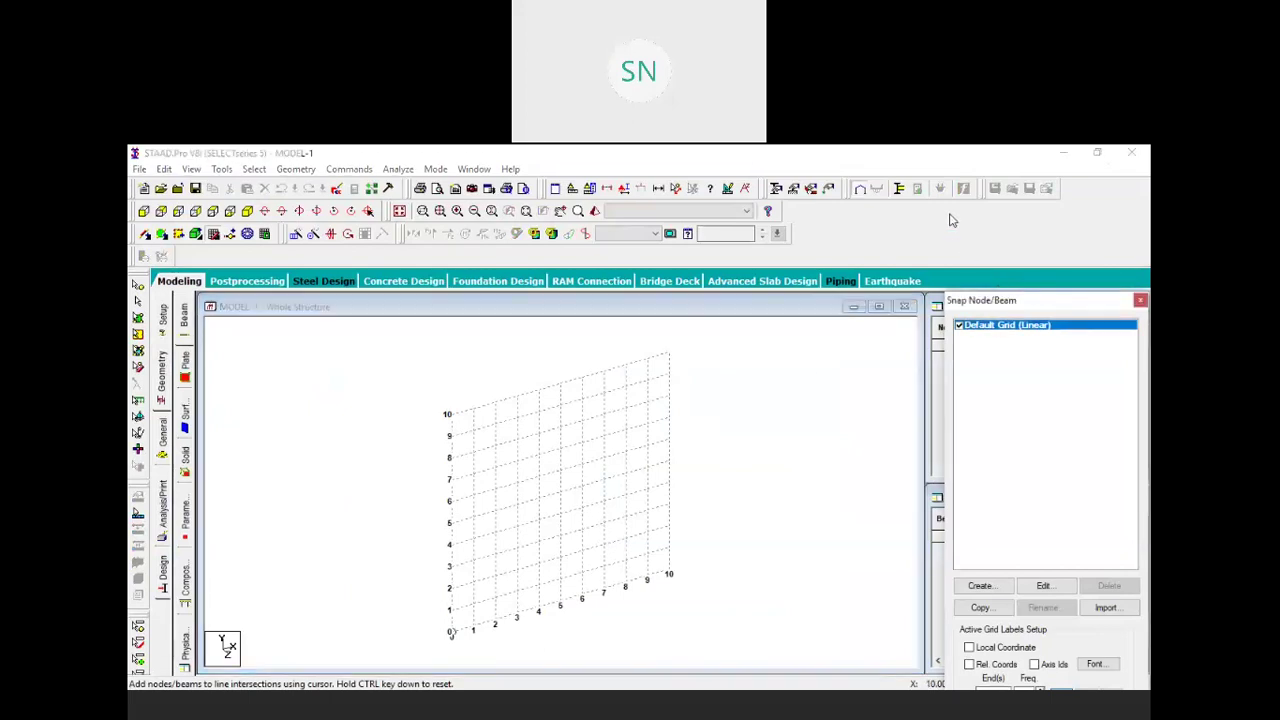
drag(973, 300, 860, 183)
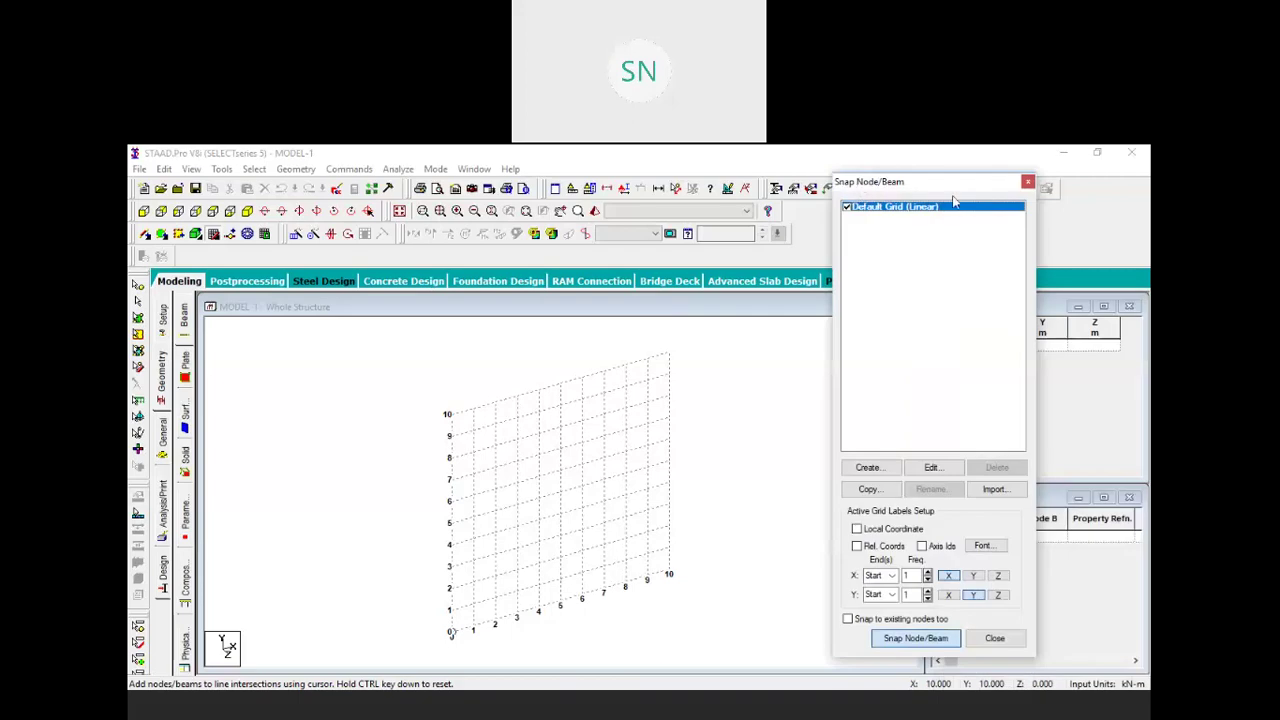
drag(940, 184, 905, 186)
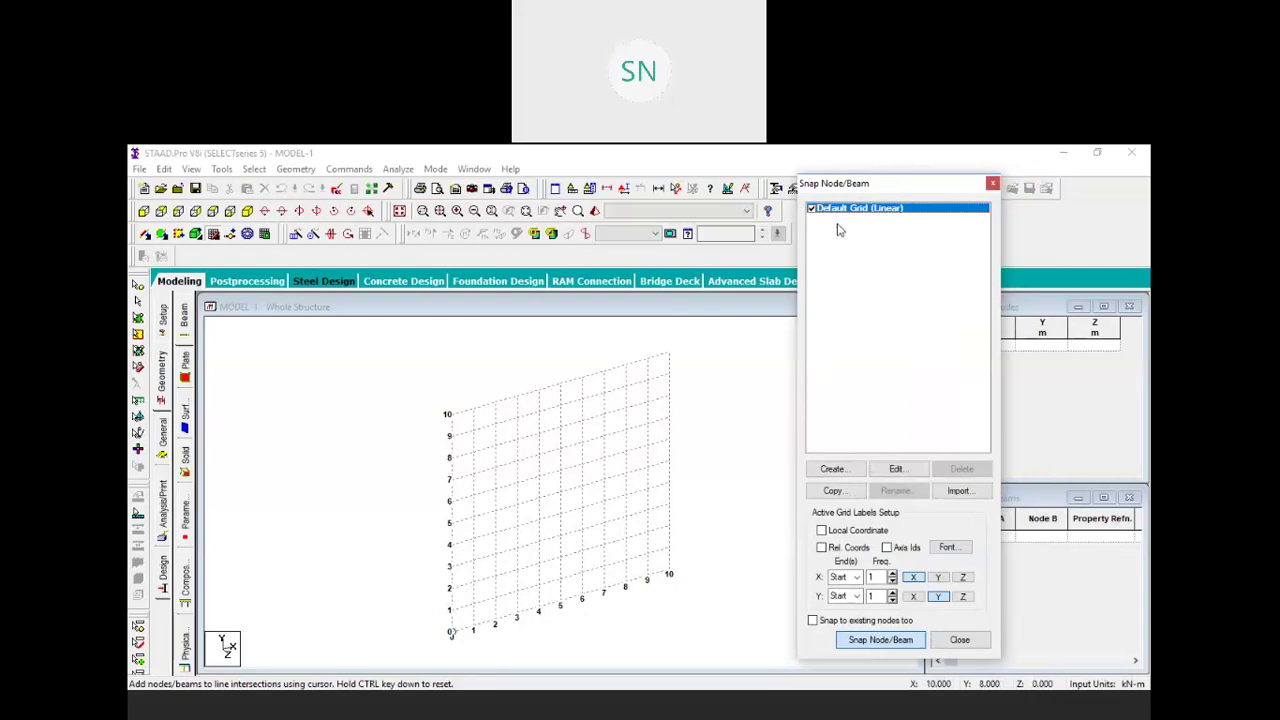
drag(890, 182, 888, 205)
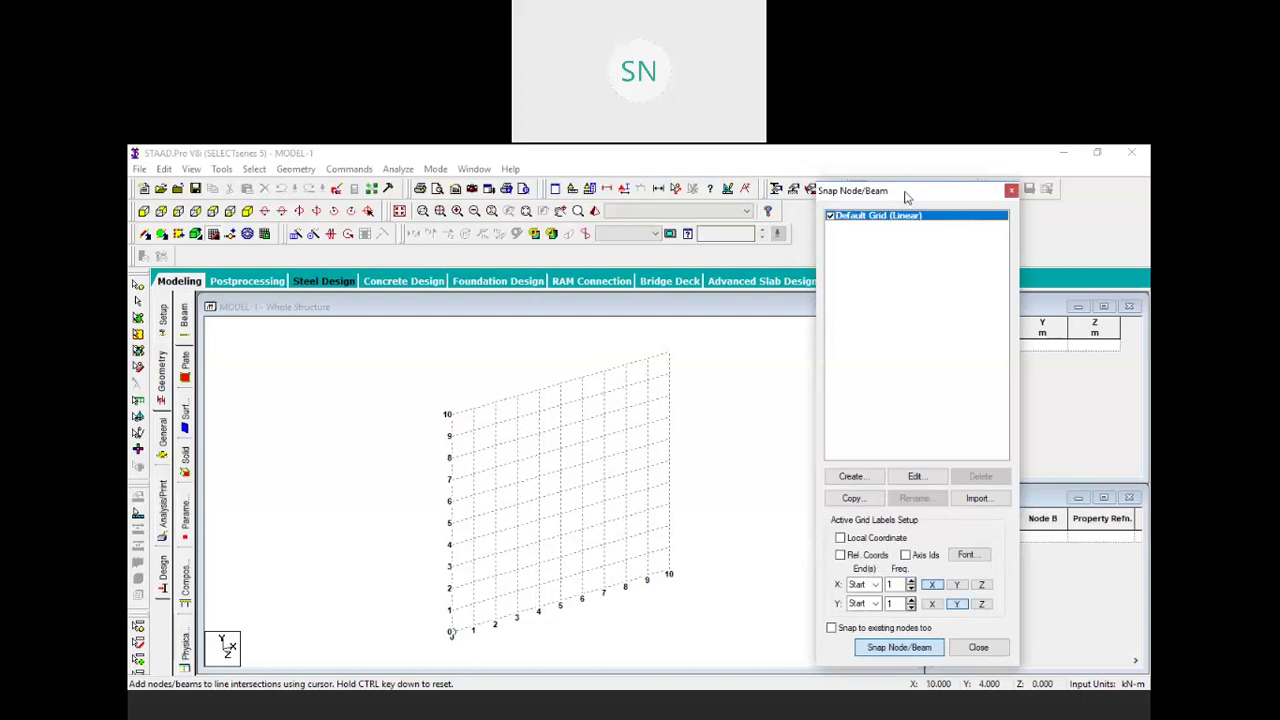
drag(906, 197, 866, 191)
click(972, 186)
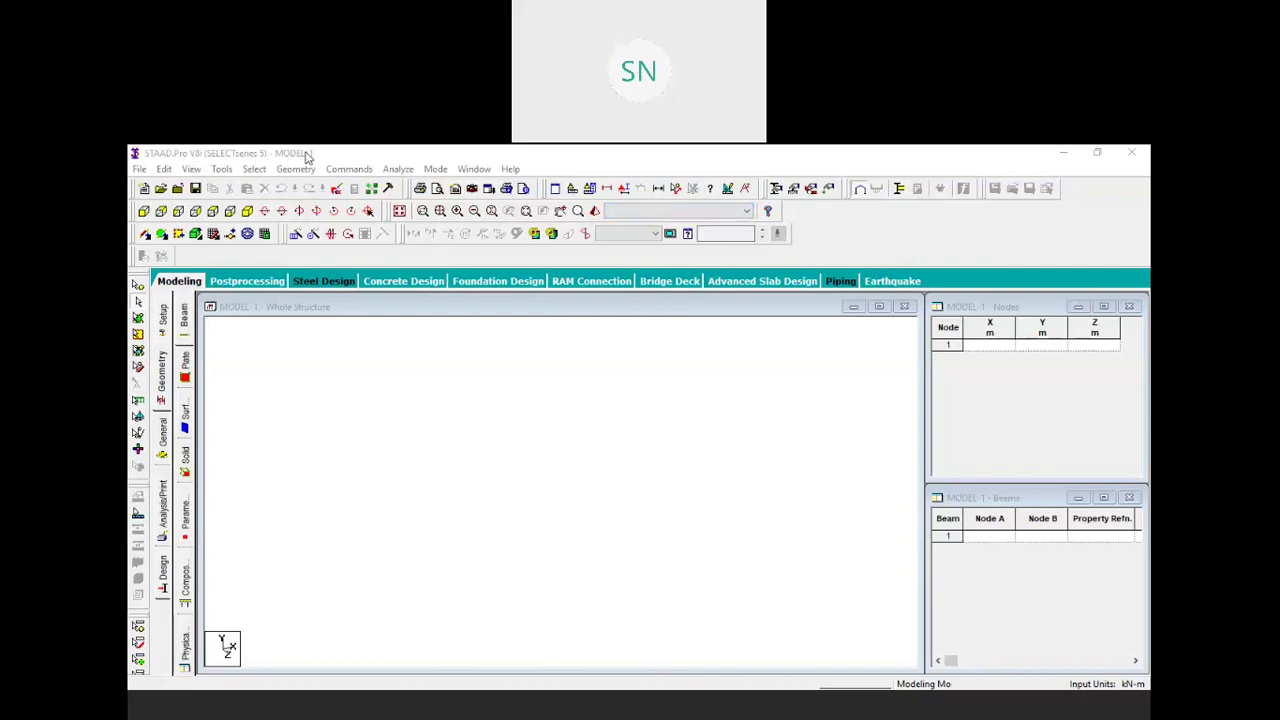
click(140, 168)
mouse_move(170, 172)
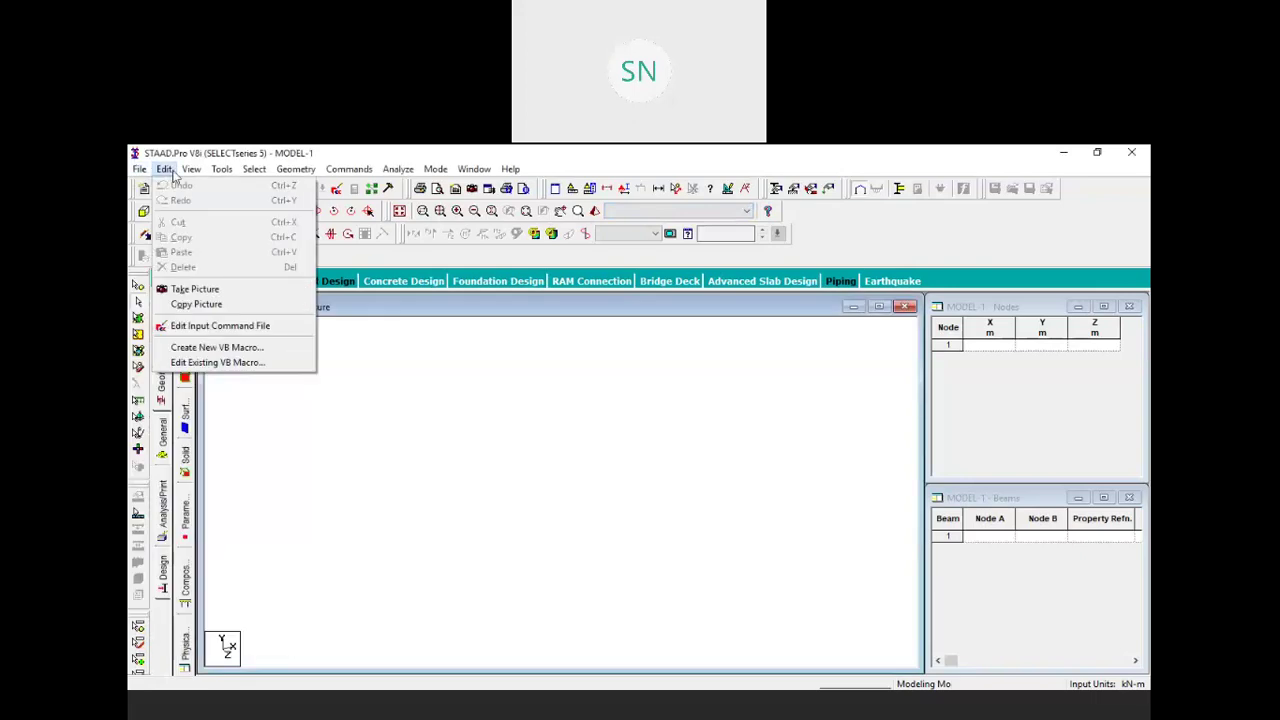
mouse_move(224, 176)
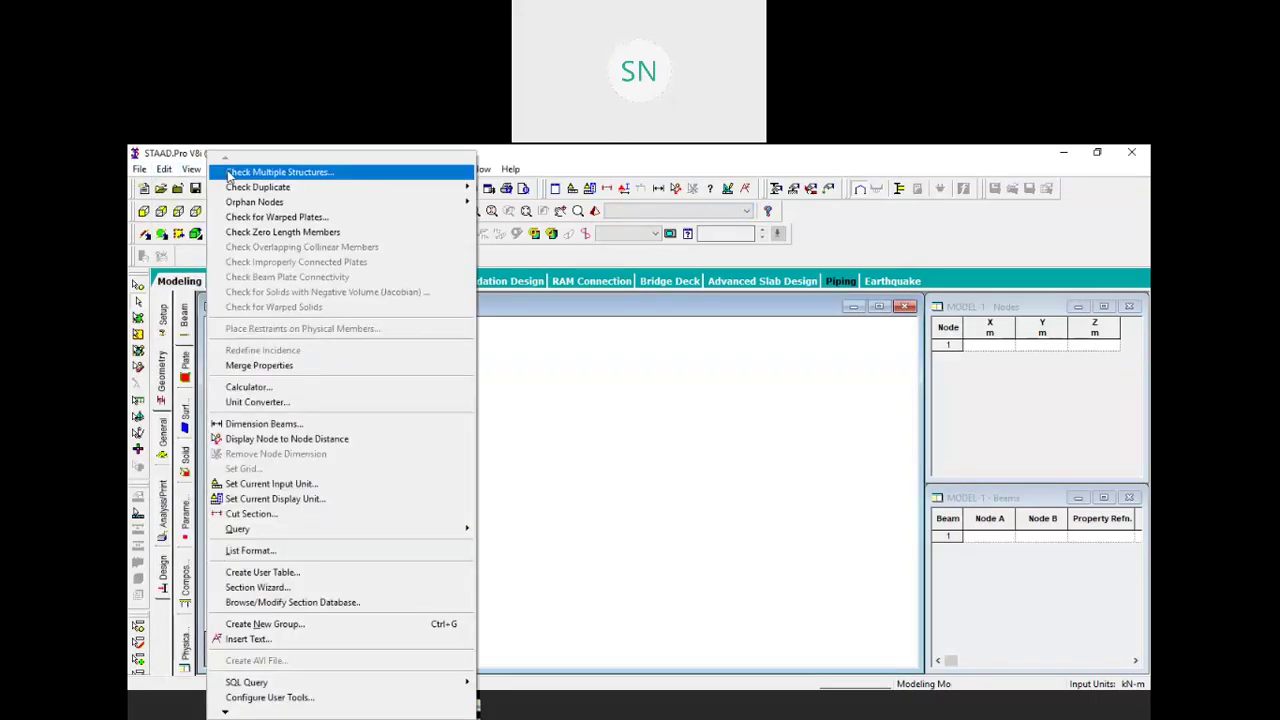
click(534, 352)
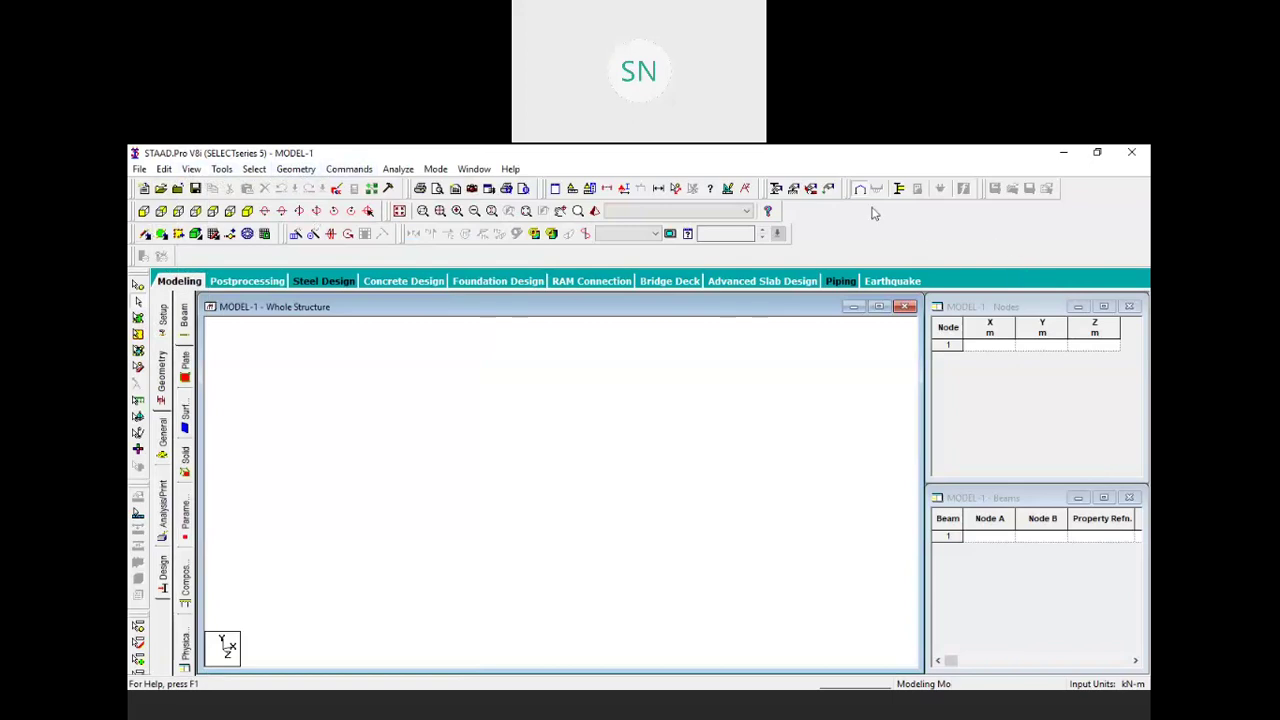
click(300, 170)
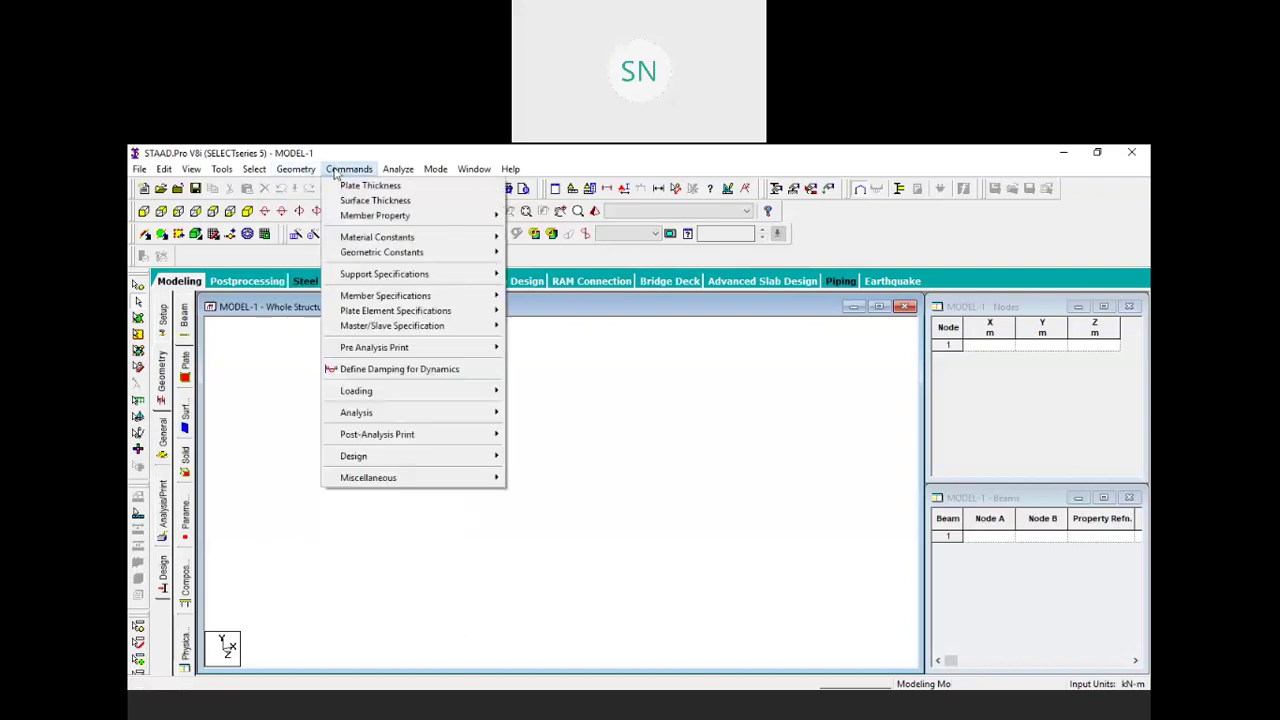
mouse_move(256, 172)
mouse_move(396, 395)
mouse_move(385, 422)
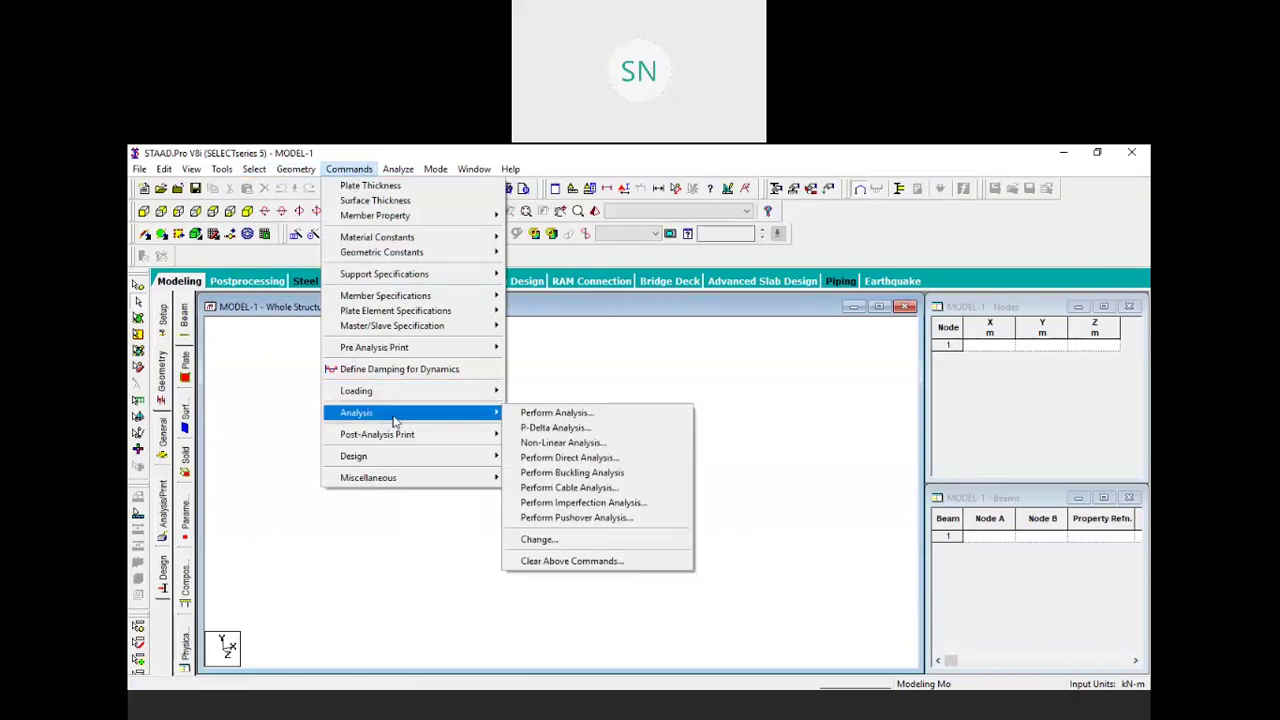
click(564, 376)
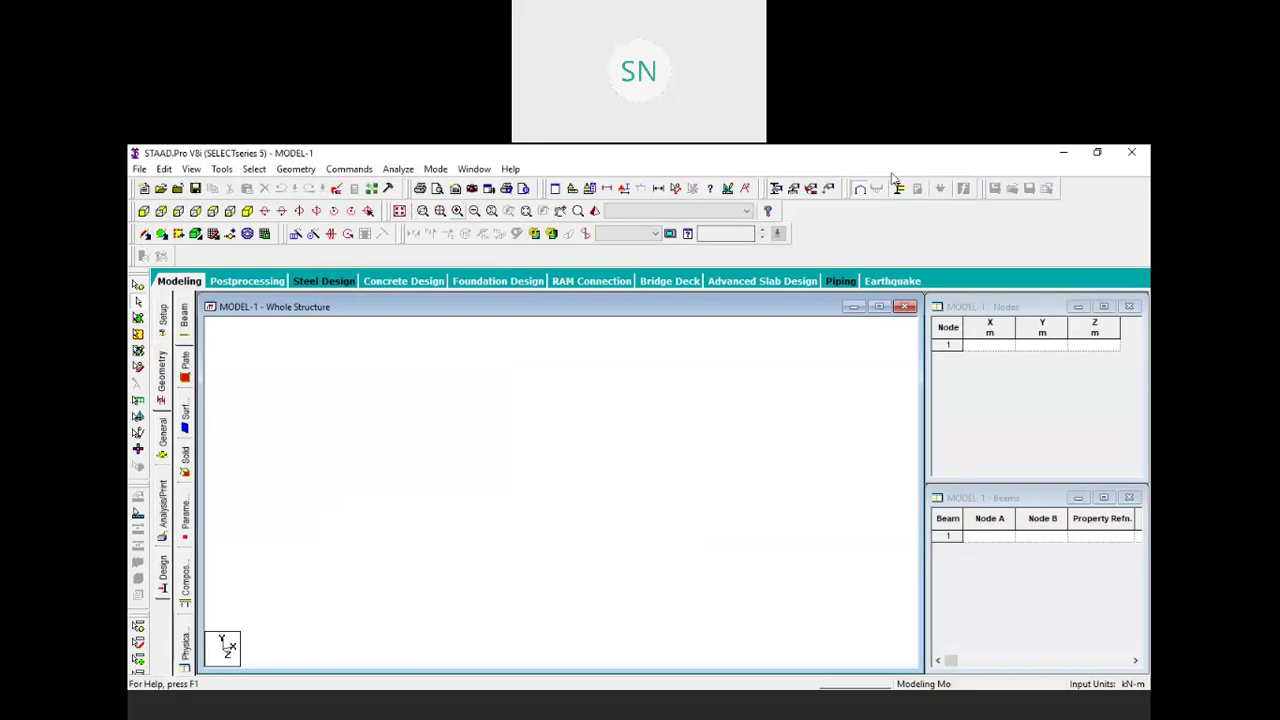
Undock and redock the ProjectWise and Selection toolbars, and move the small two-icon toolbar from its own row to the end of the second row
drag(133, 256, 291, 379)
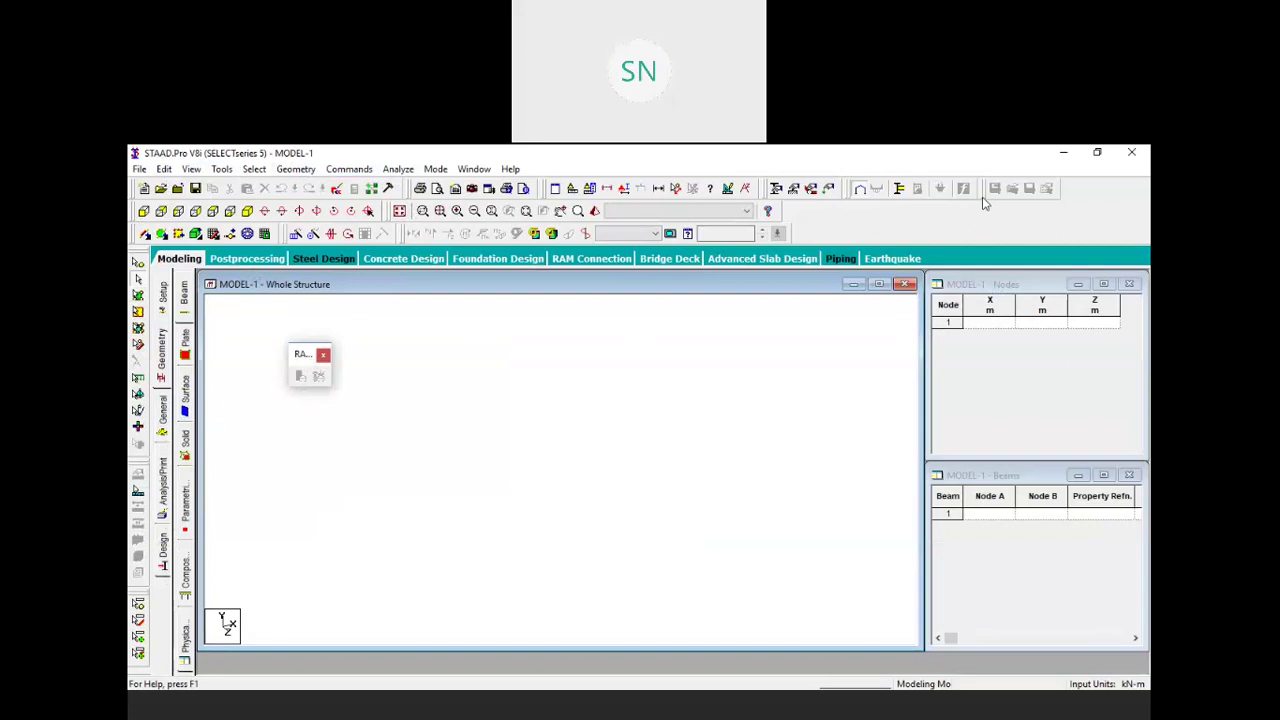
drag(983, 203, 789, 351)
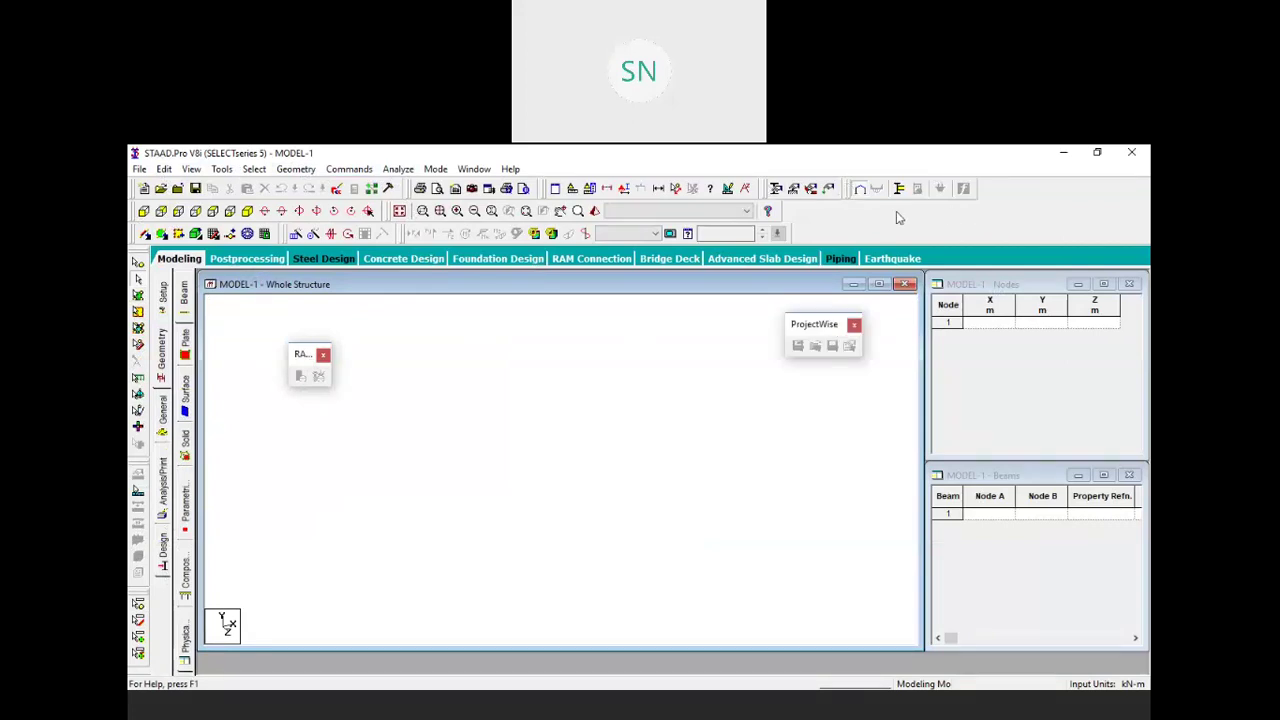
drag(897, 212, 846, 194)
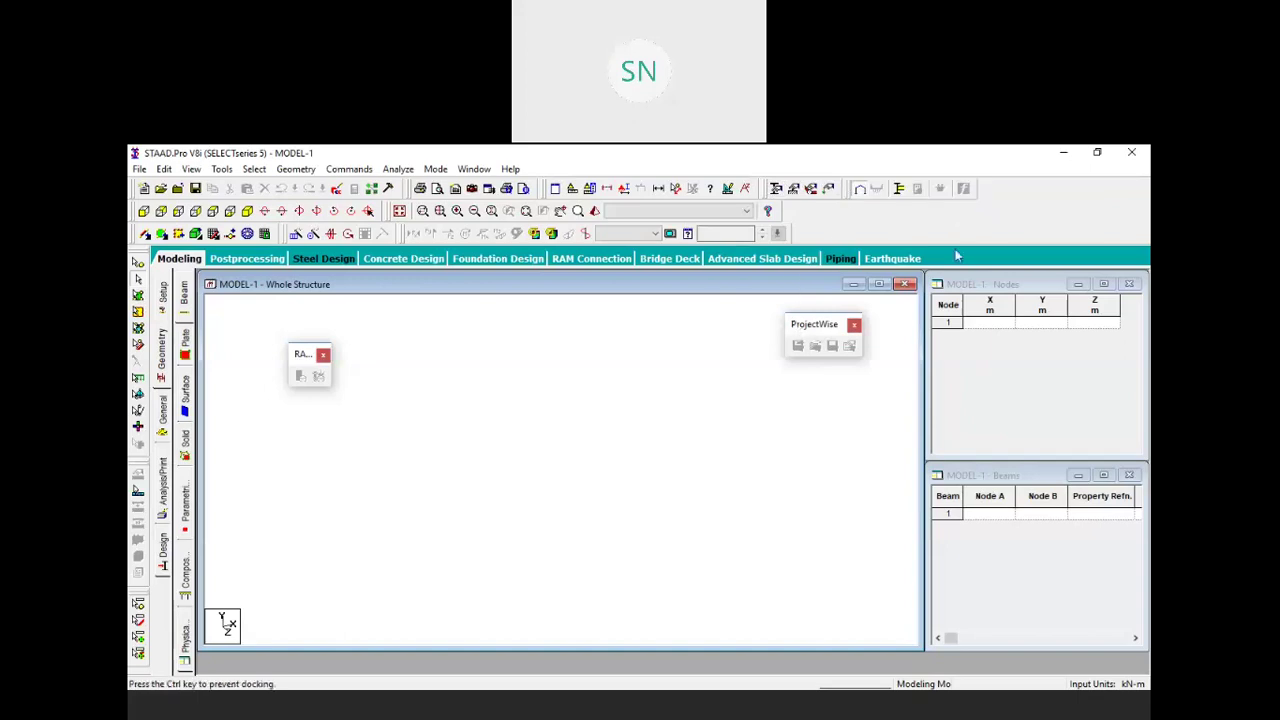
drag(956, 252, 987, 182)
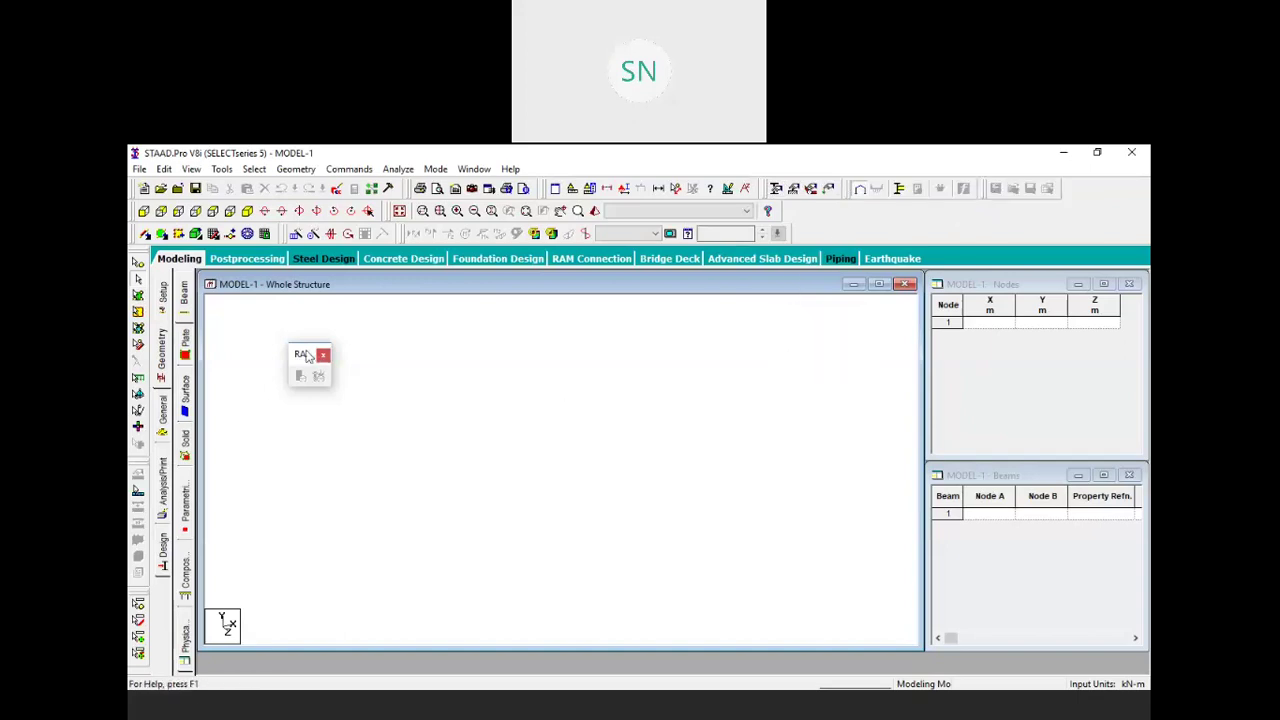
drag(307, 356, 796, 208)
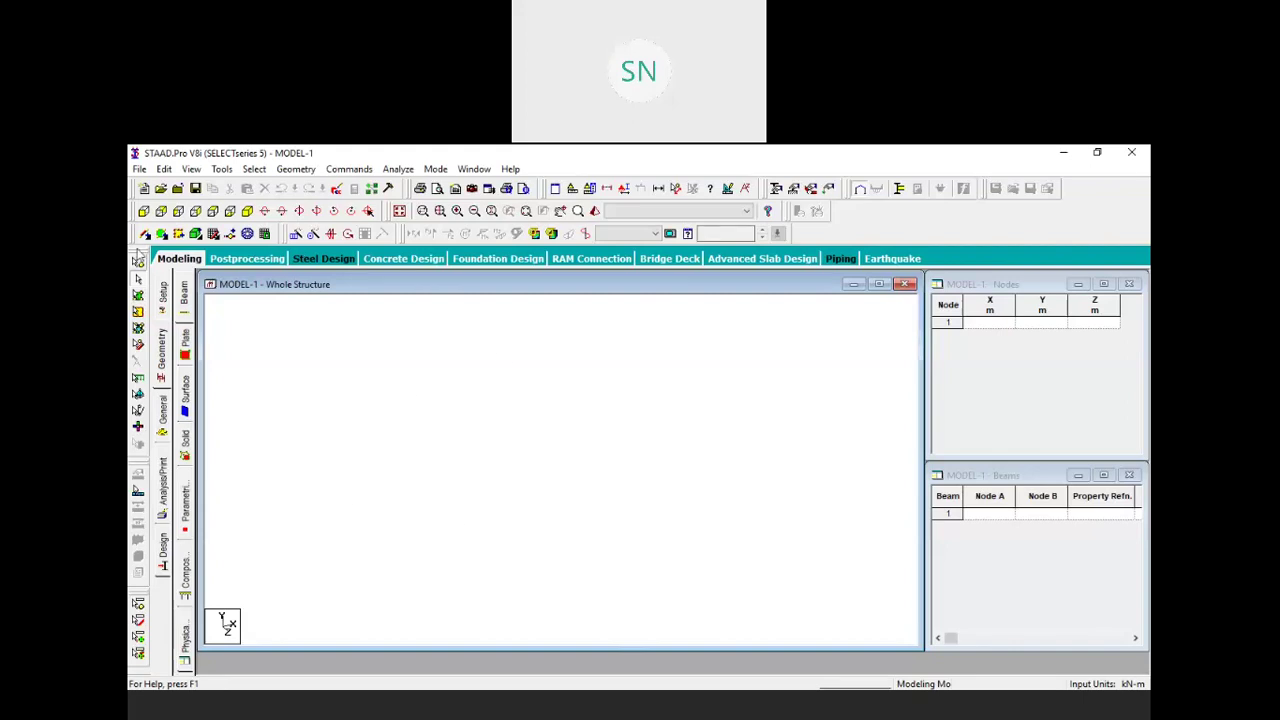
drag(265, 343, 296, 365)
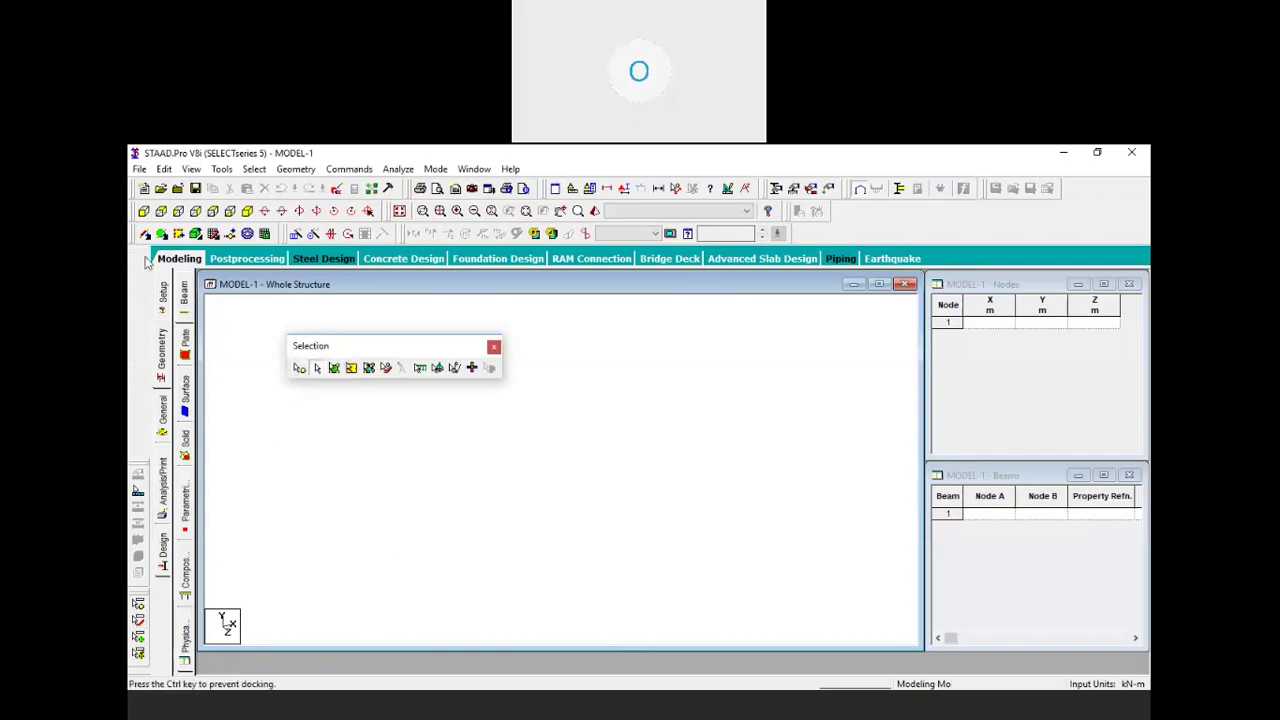
drag(146, 265, 155, 256)
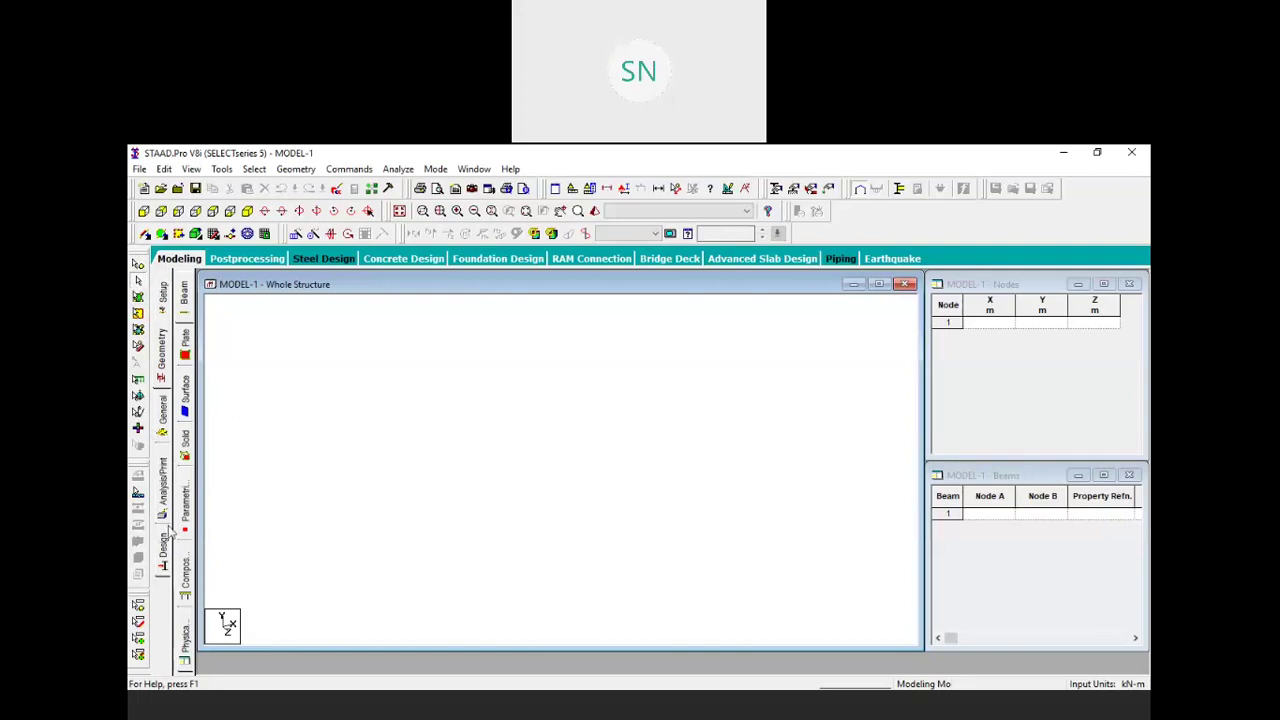
Review the job information, beam geometry, section property, support and load definition pages, and return to the beam geometry grid
click(160, 298)
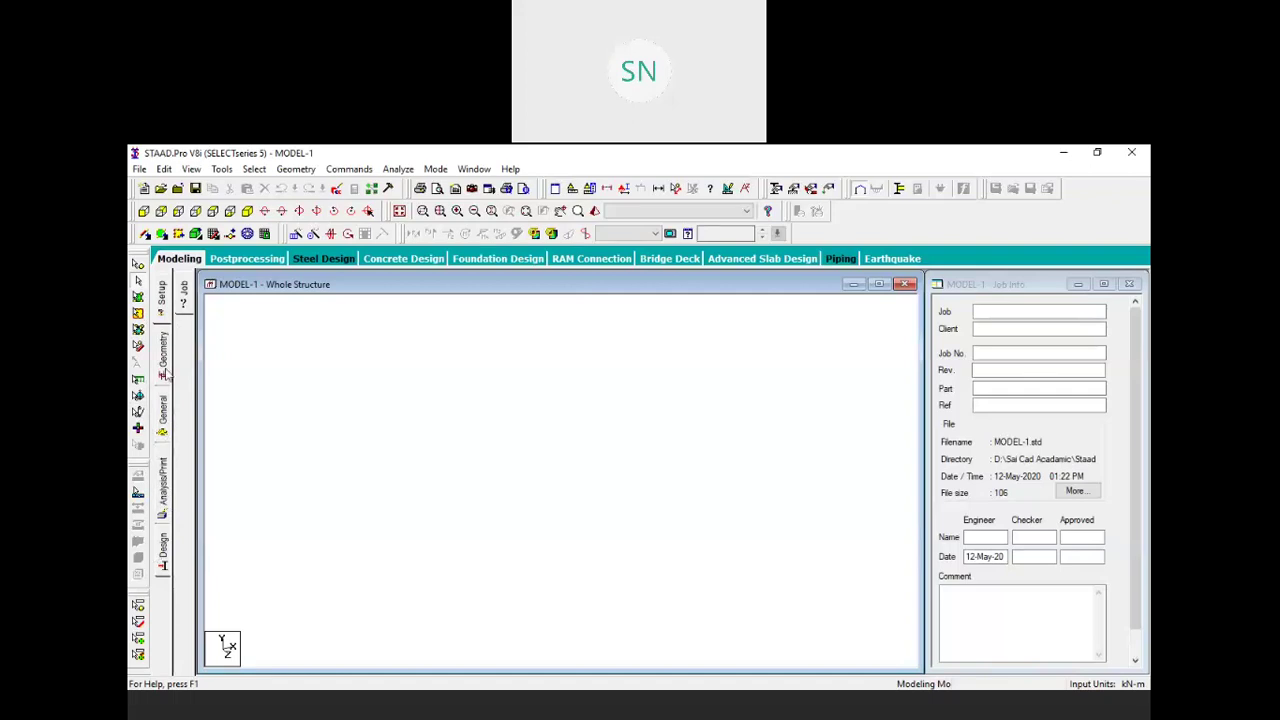
click(163, 355)
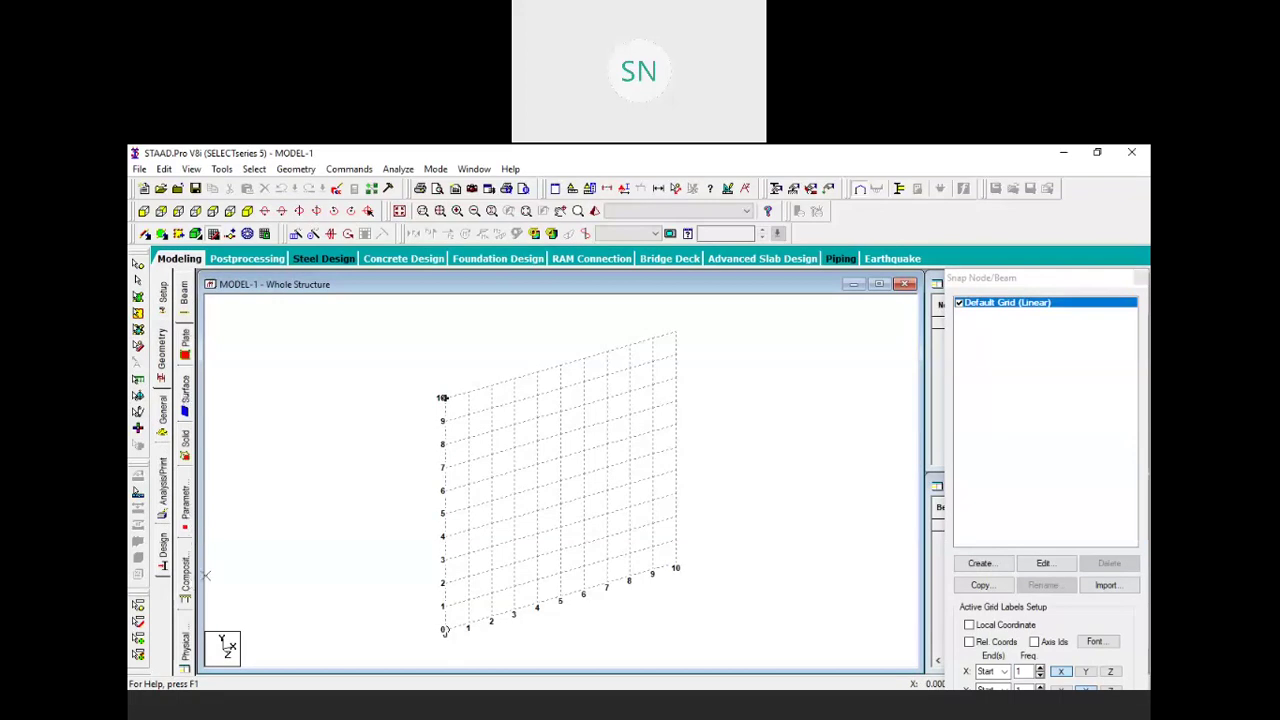
click(165, 410)
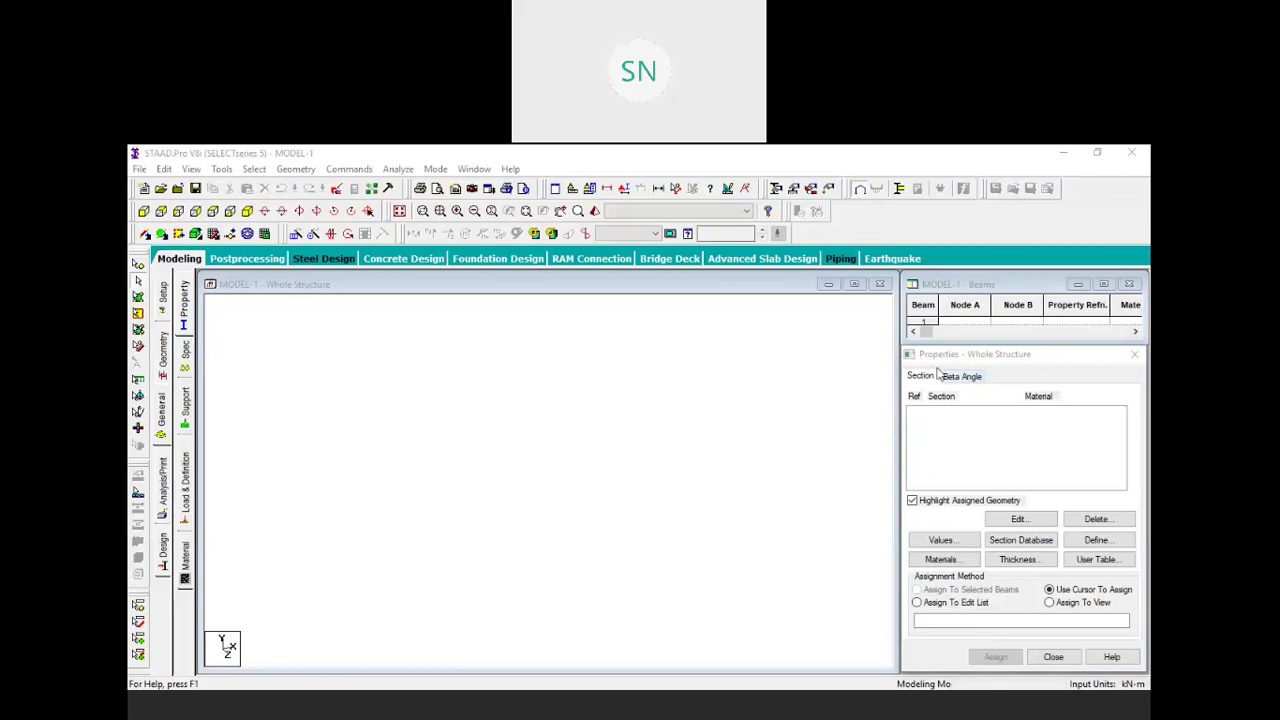
click(187, 405)
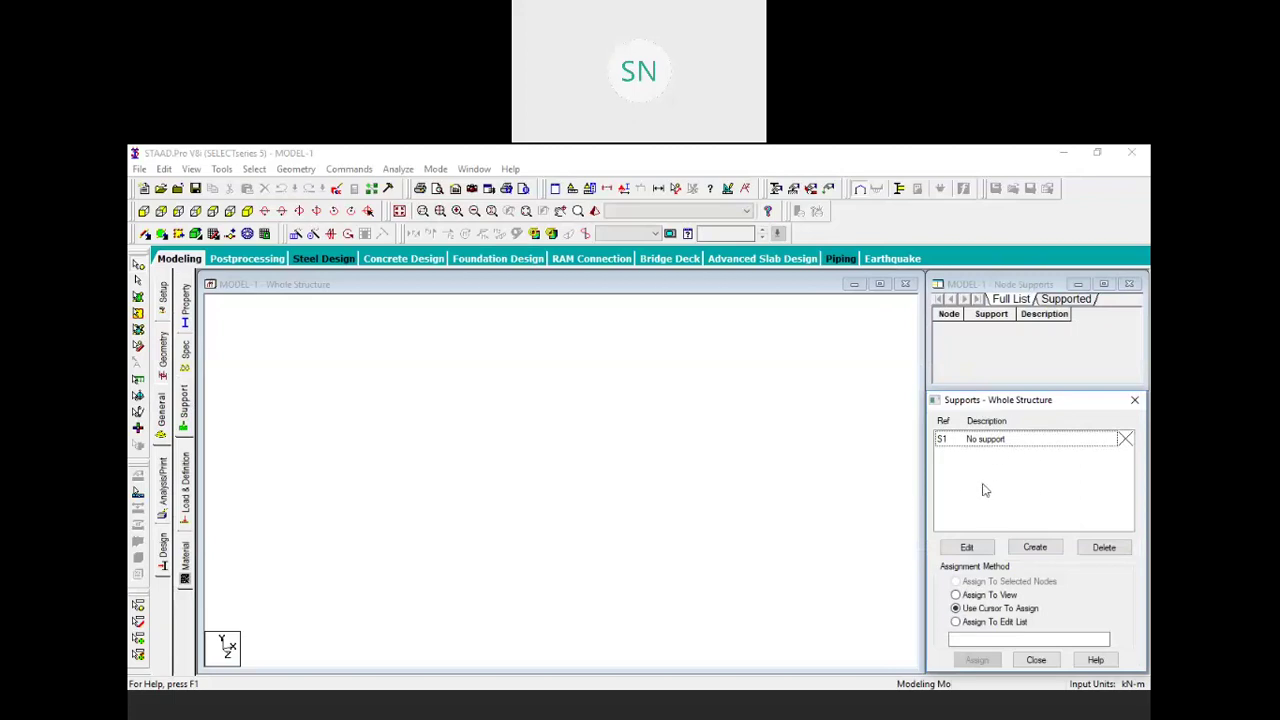
click(185, 482)
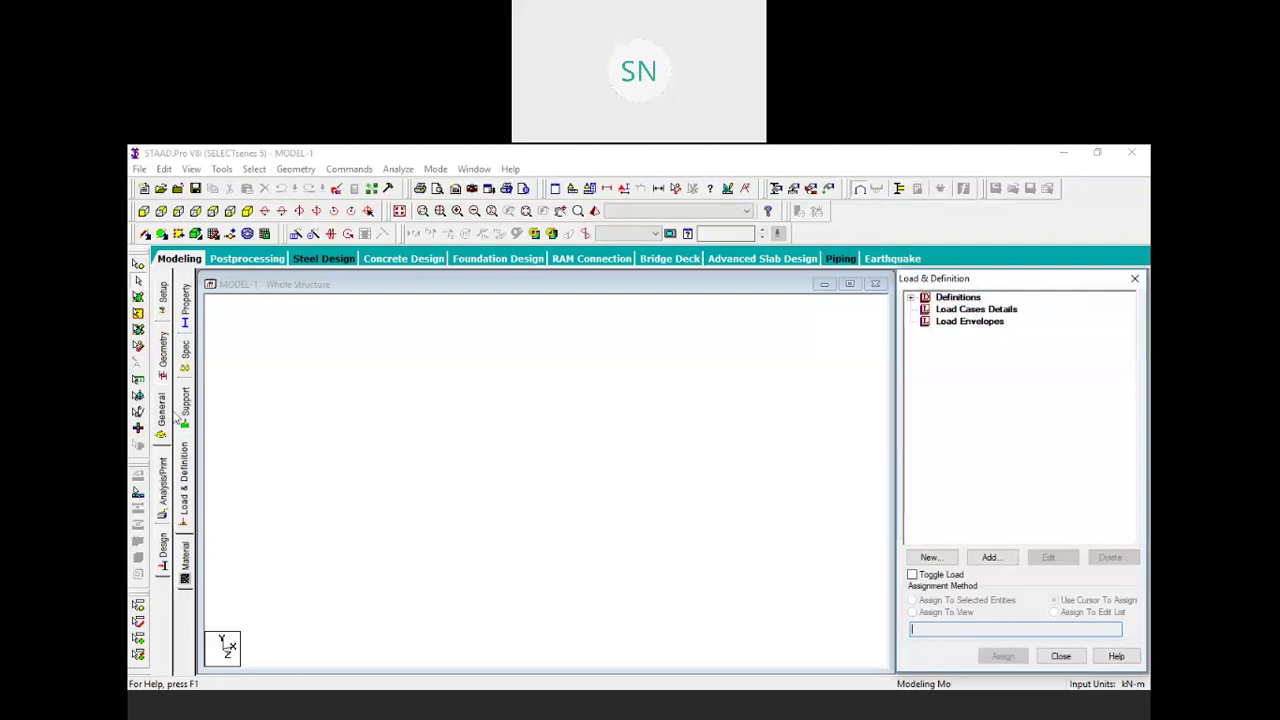
click(161, 356)
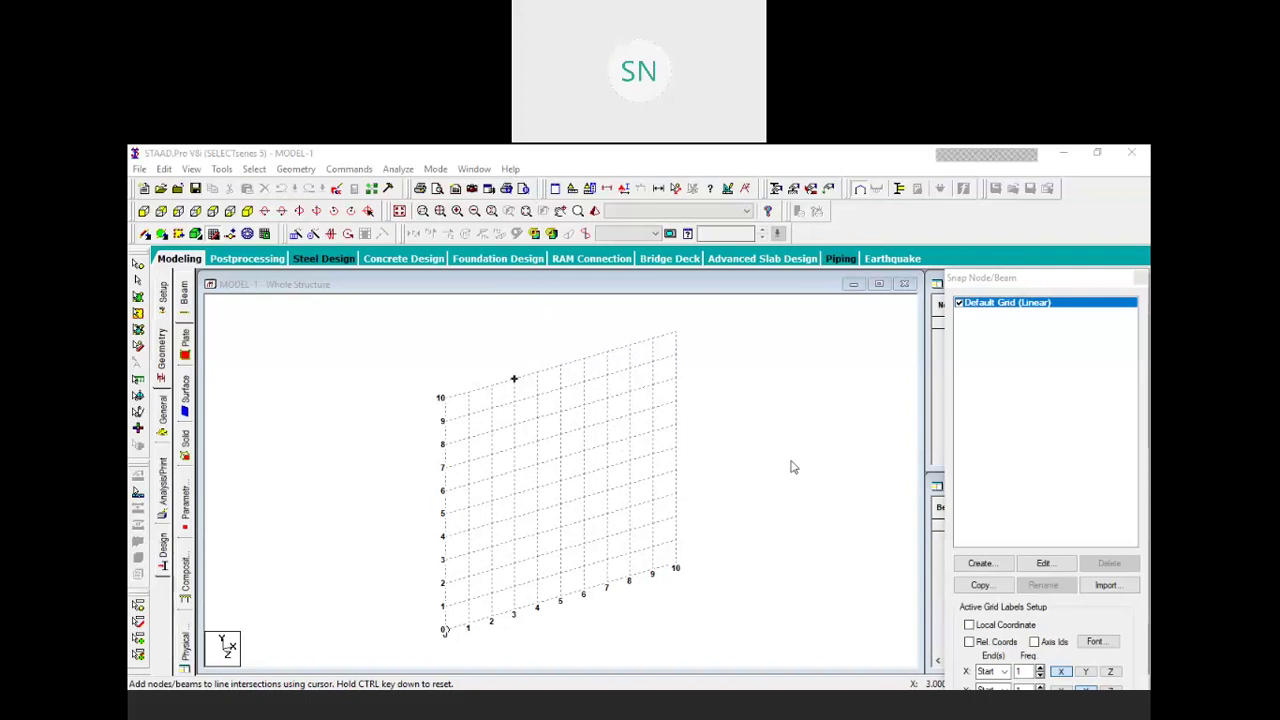
Switch to Adobe Acrobat Reader and examine the instructions and dimensioned drawings in Staad Pro Assignment - 1.pdf through page 3
key(alt+Tab)
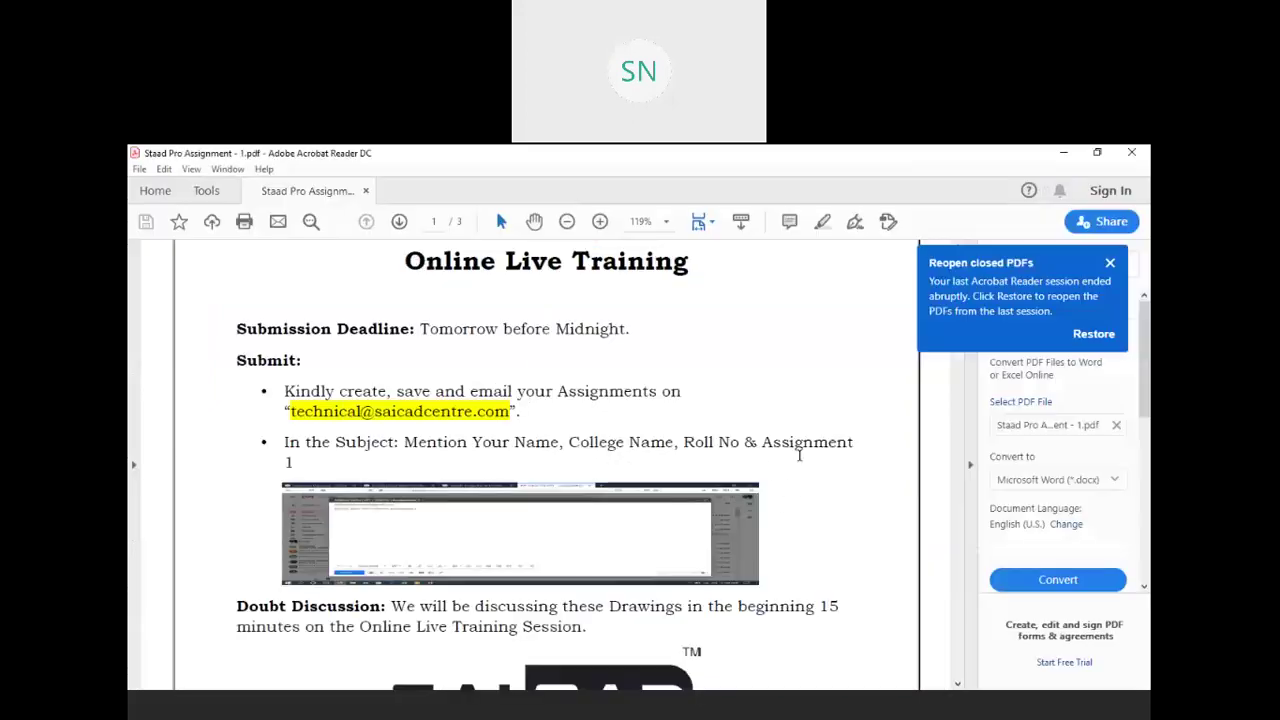
scroll(706, 434, up, 5)
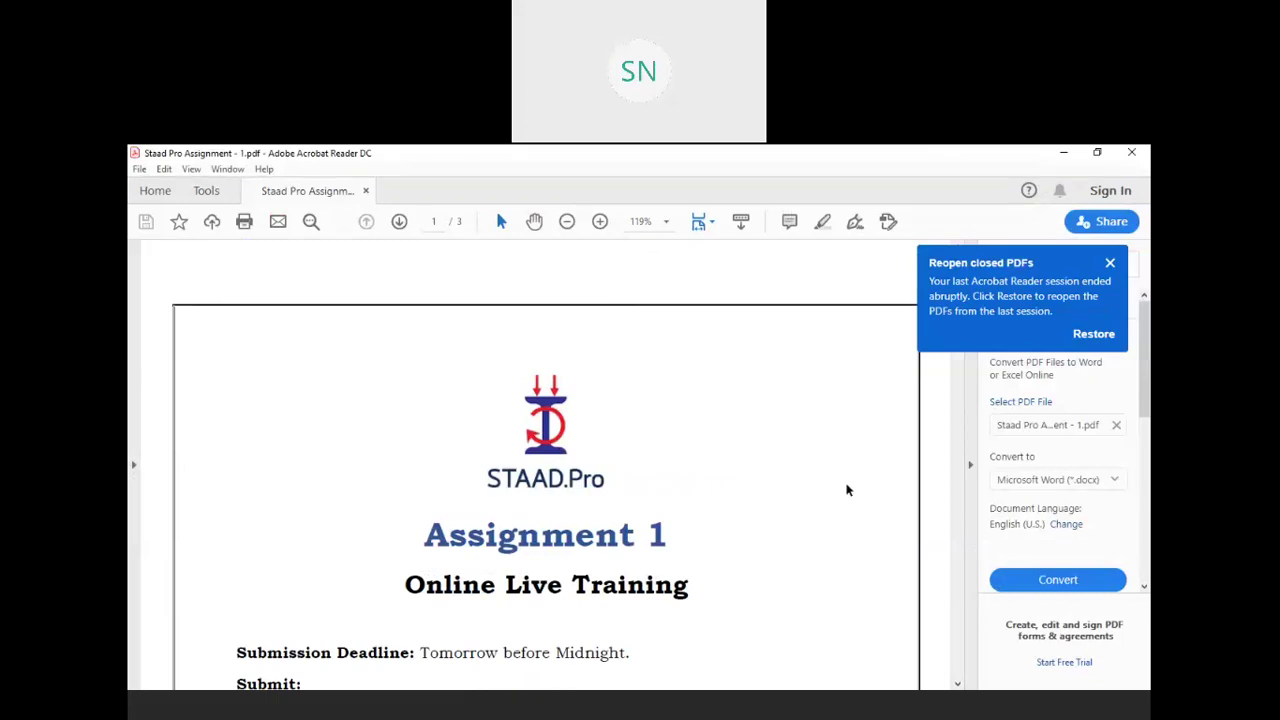
scroll(691, 474, down, 1)
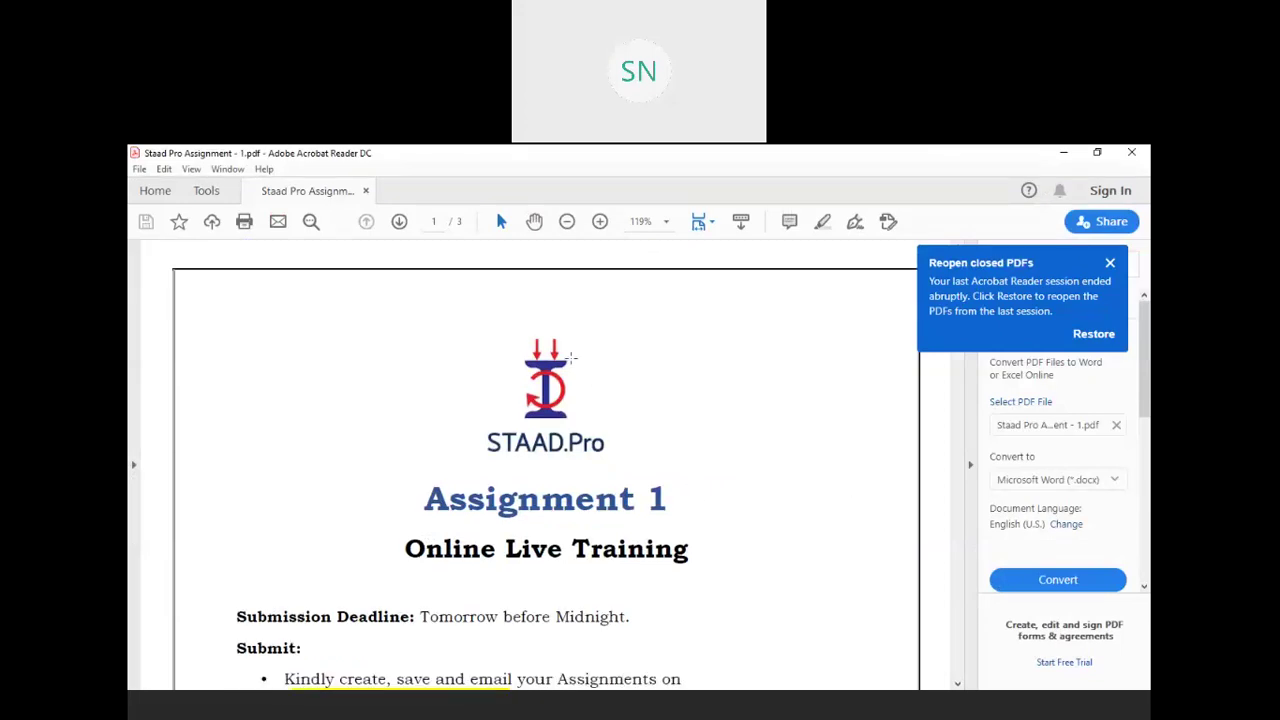
scroll(743, 490, down, 10)
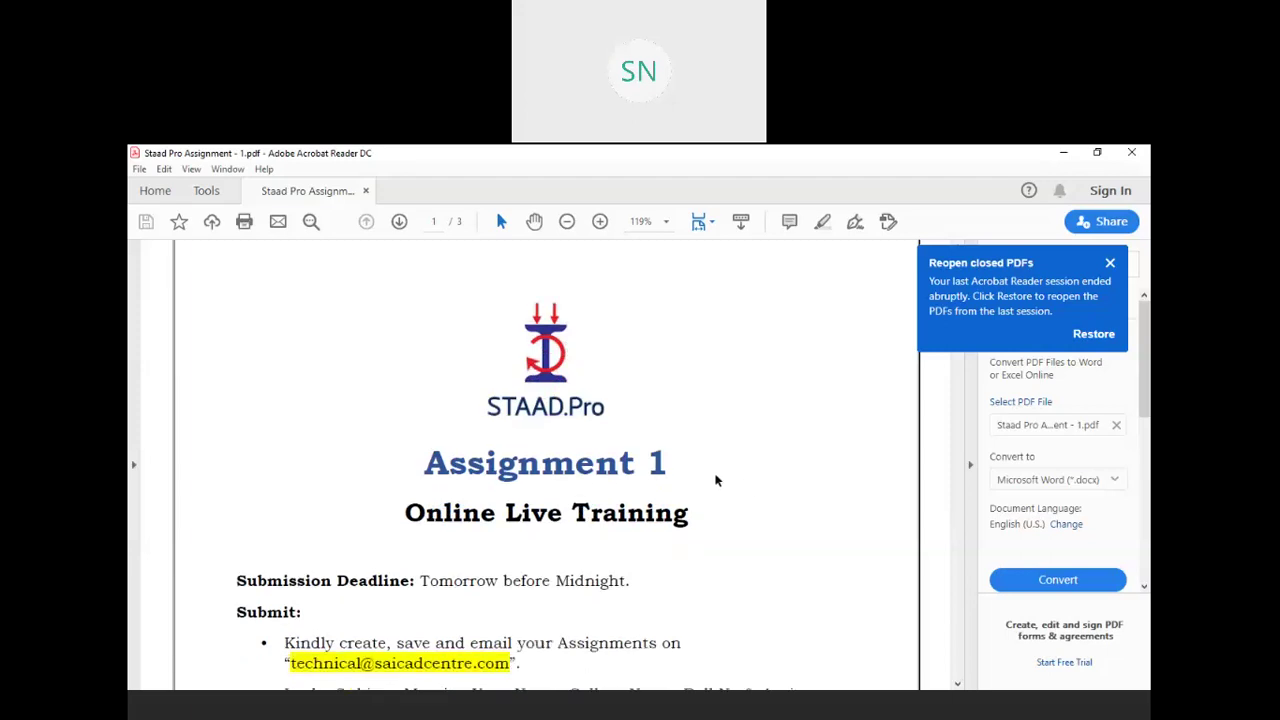
scroll(715, 462, down, 15)
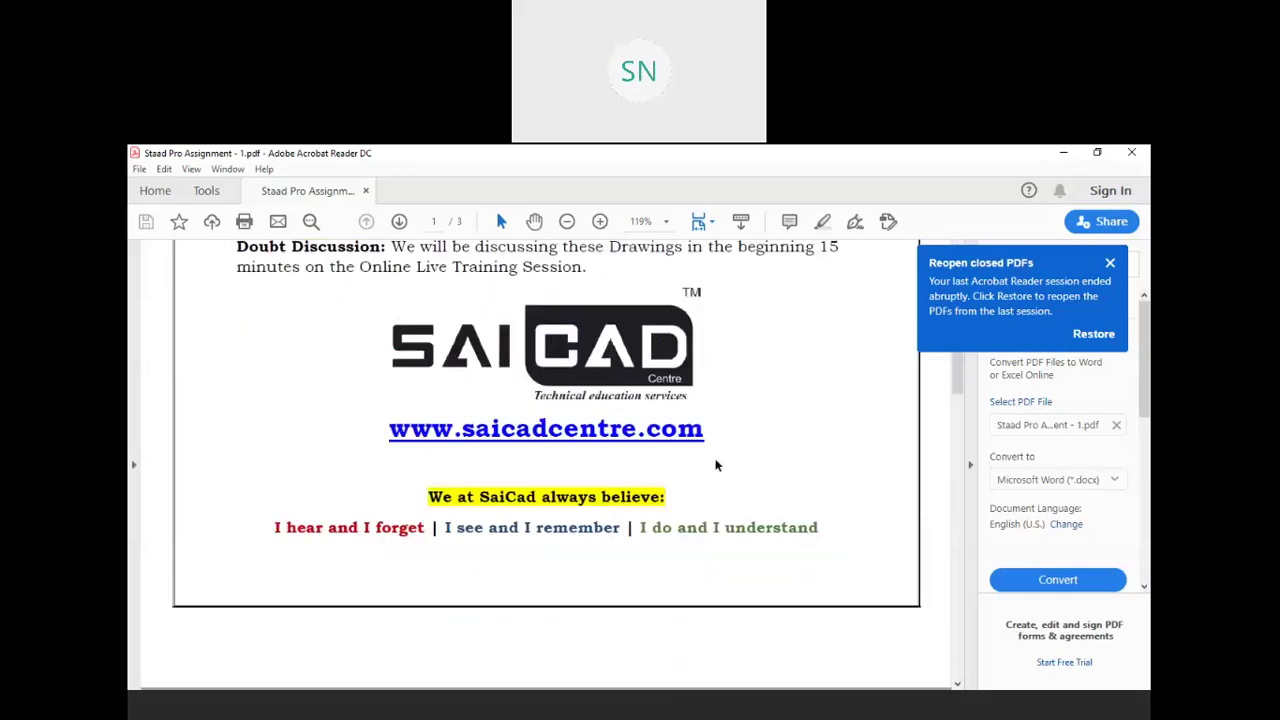
scroll(715, 462, down, 6)
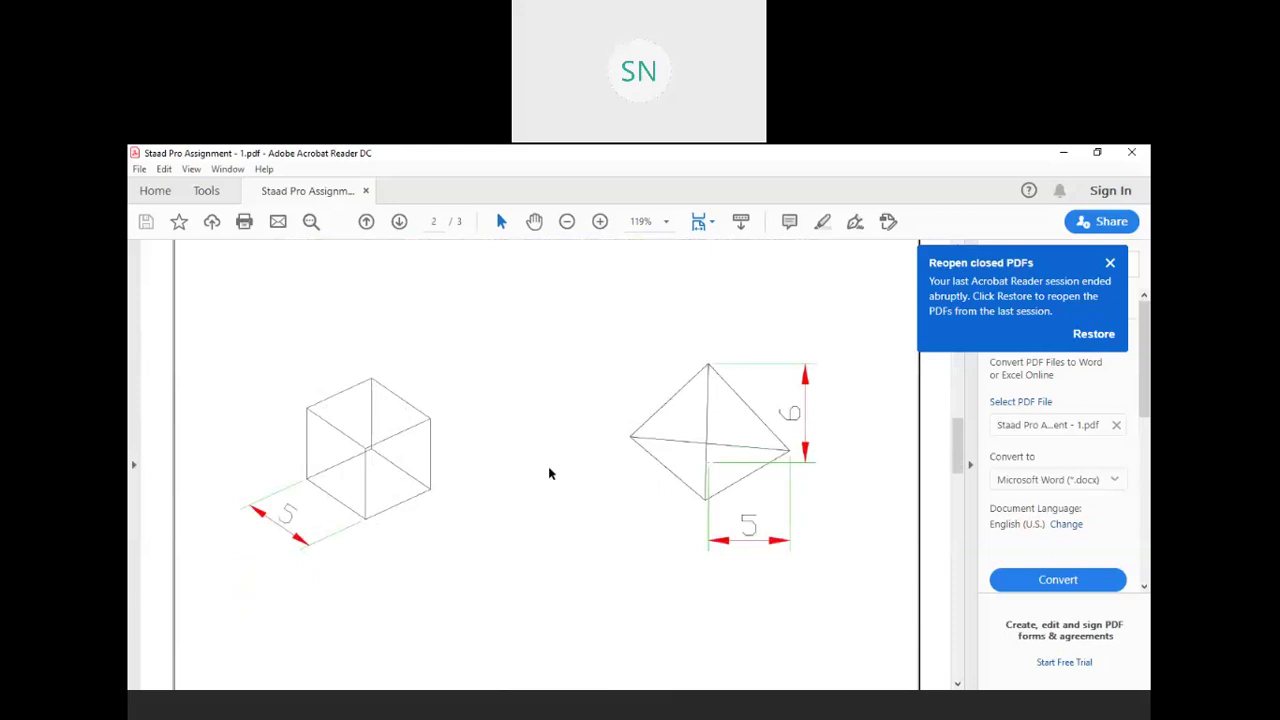
scroll(549, 473, down, 3)
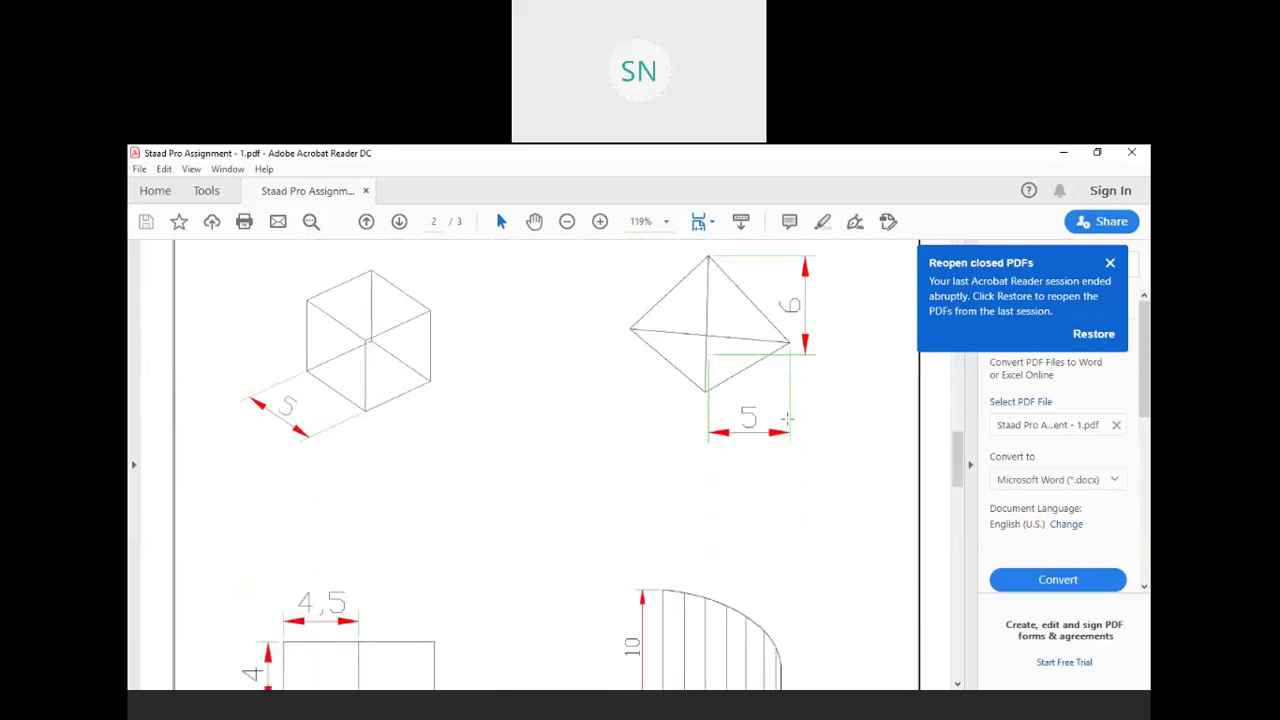
scroll(787, 418, down, 6)
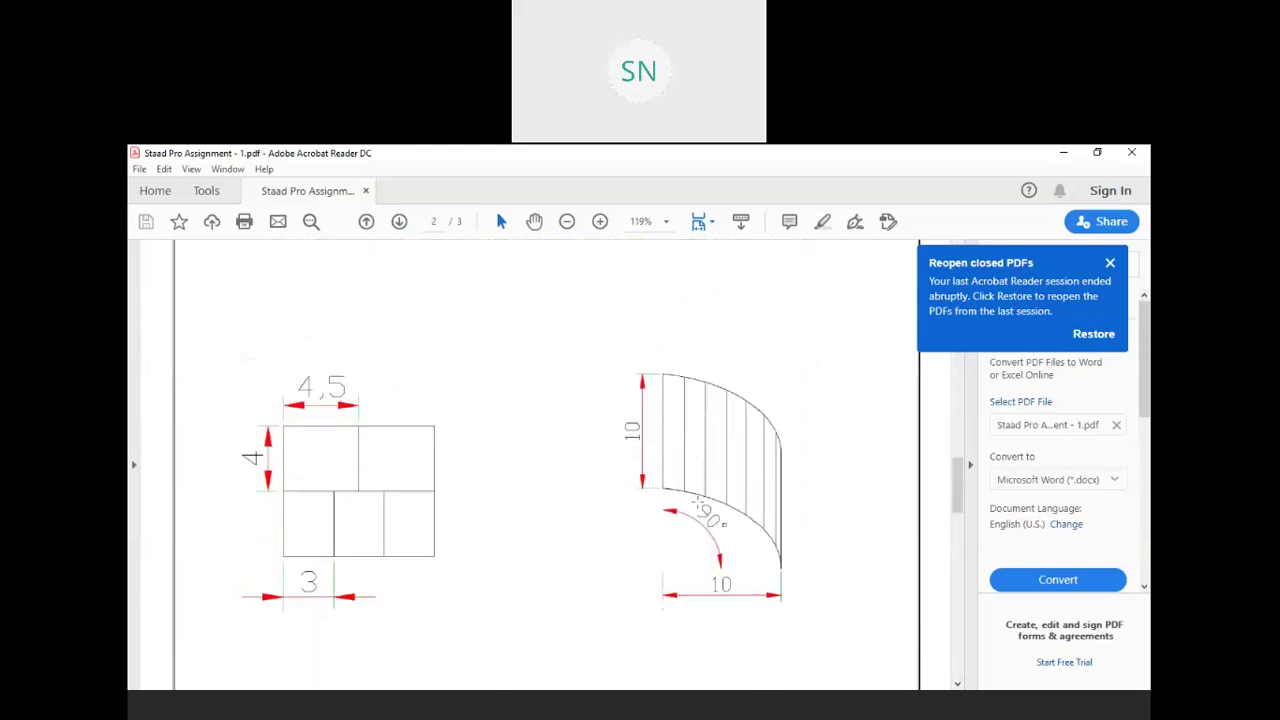
scroll(680, 488, down, 15)
scroll(530, 412, down, 5)
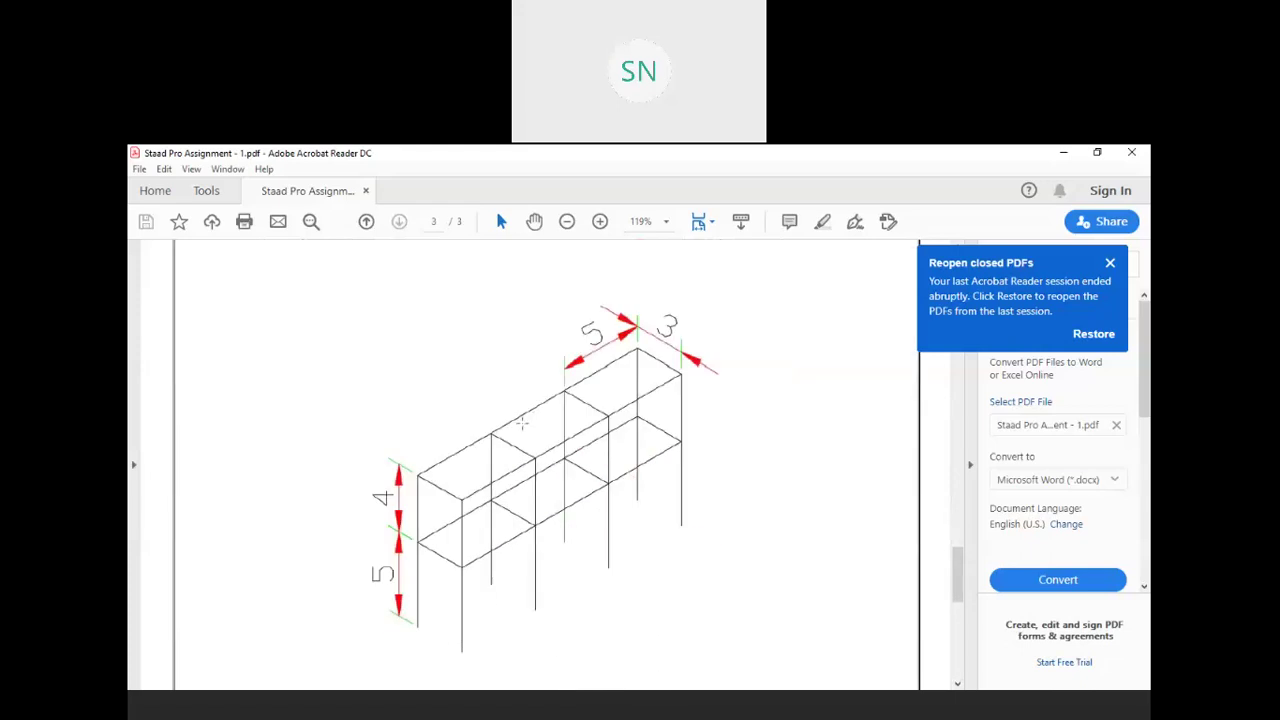
Return to page 2 of the assignment PDF and outline the rectangular frame drawing with an annotation box
scroll(496, 466, up, 15)
scroll(496, 466, up, 4)
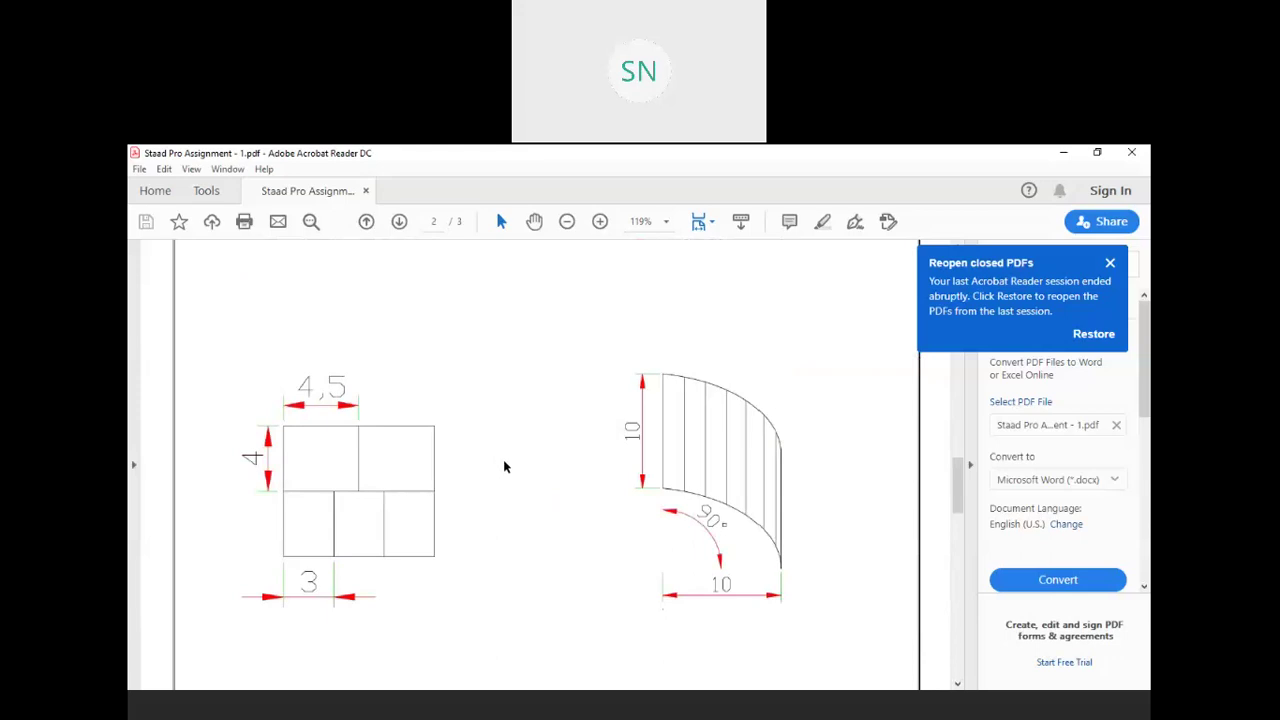
scroll(504, 466, down, 1)
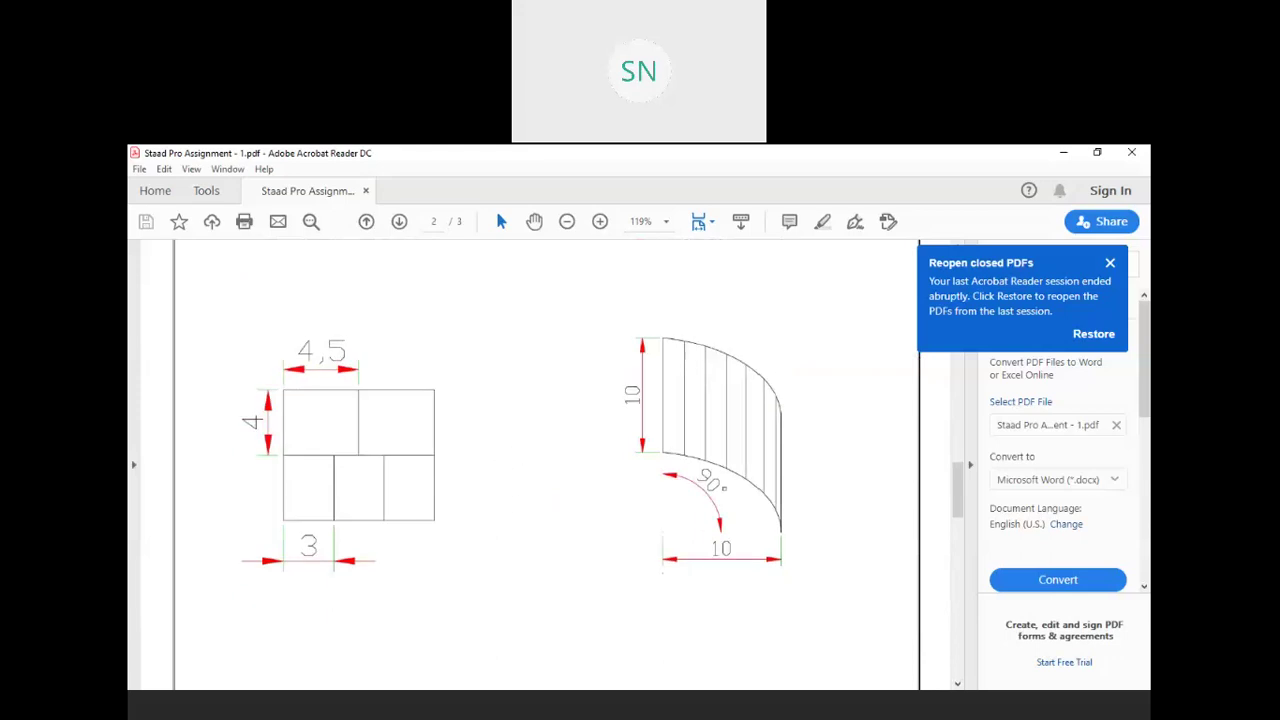
click(885, 167)
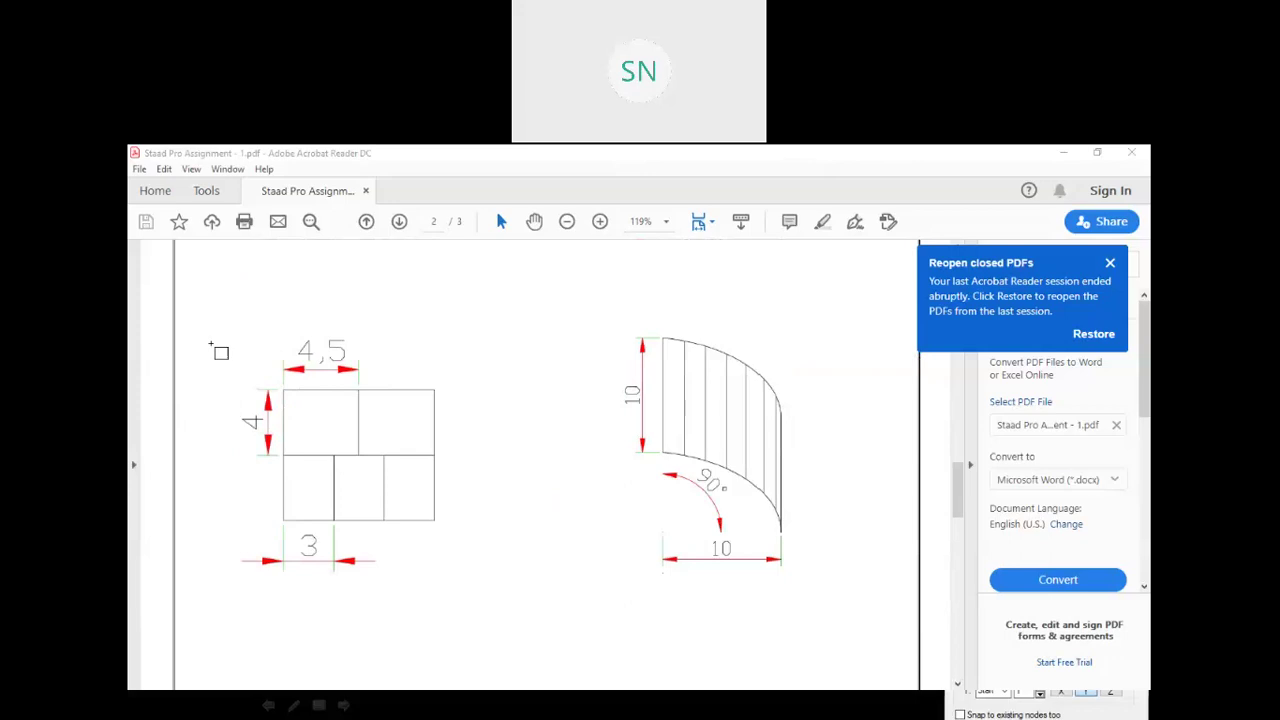
mouse_move(207, 318)
mouse_down()
mouse_move(420, 563)
mouse_move(484, 597)
mouse_up()
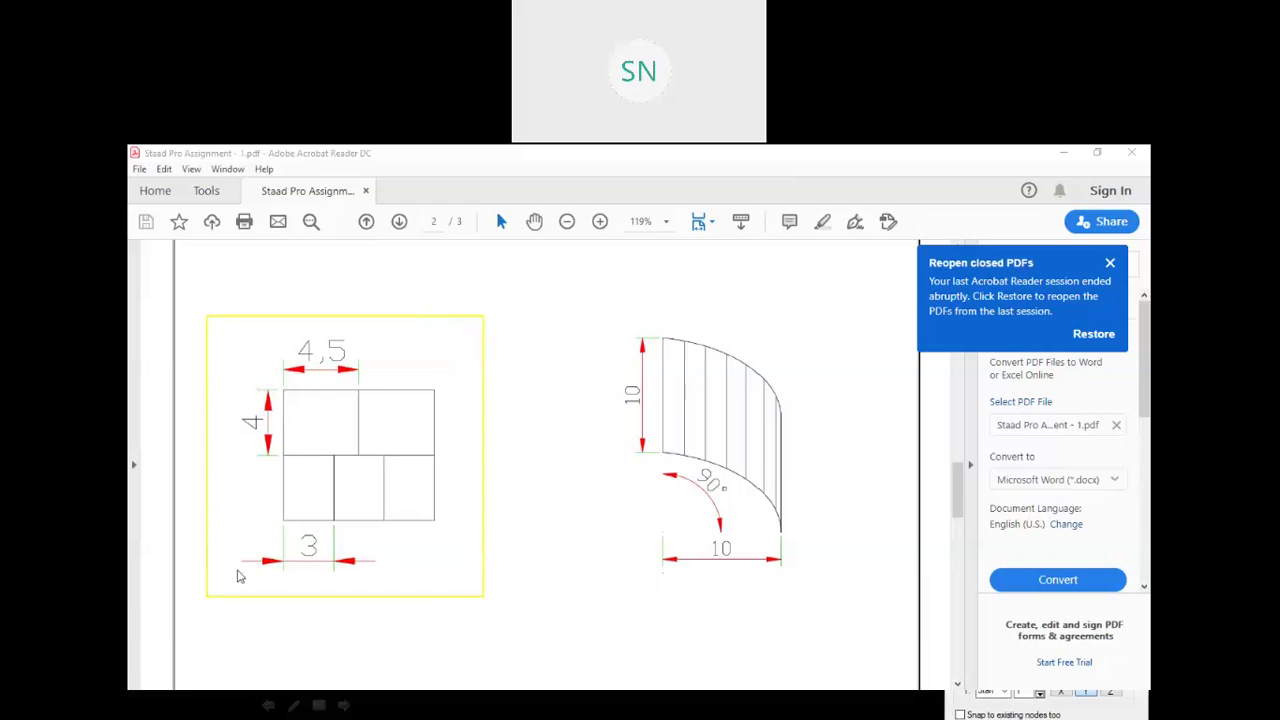
key(ctrl+z)
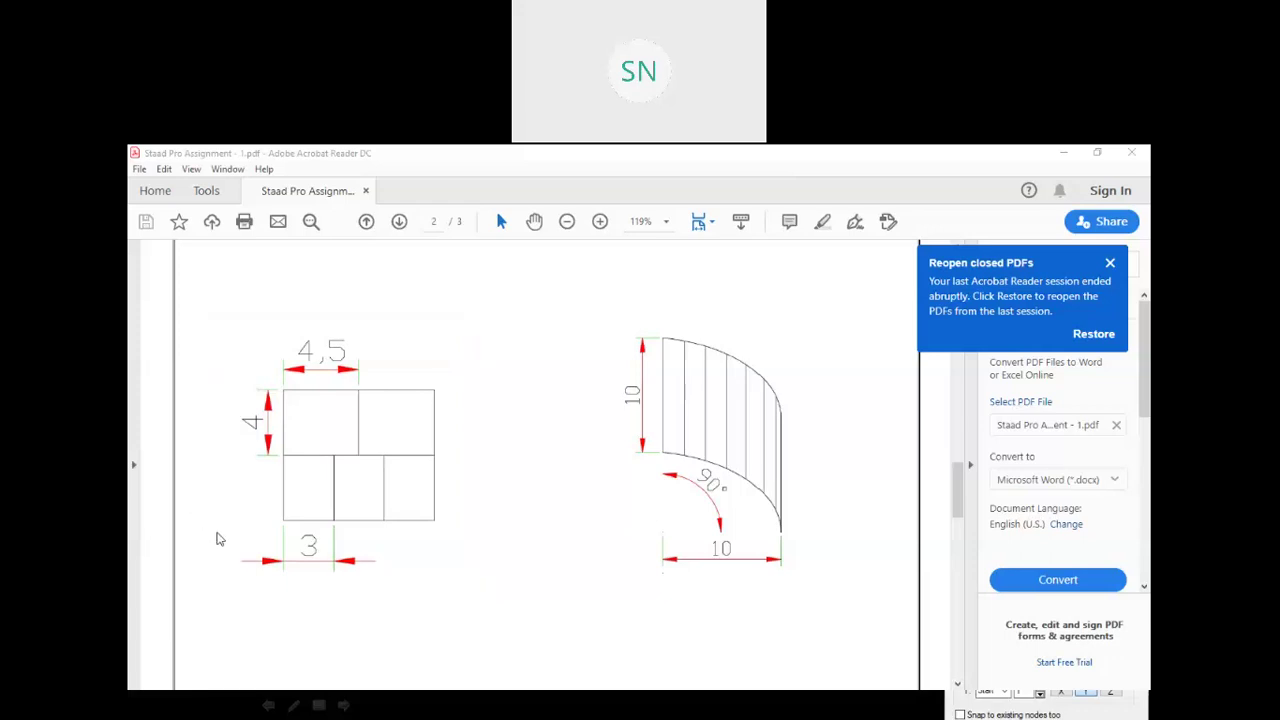
mouse_move(208, 318)
mouse_down()
mouse_move(380, 514)
mouse_move(460, 578)
mouse_move(495, 581)
mouse_up()
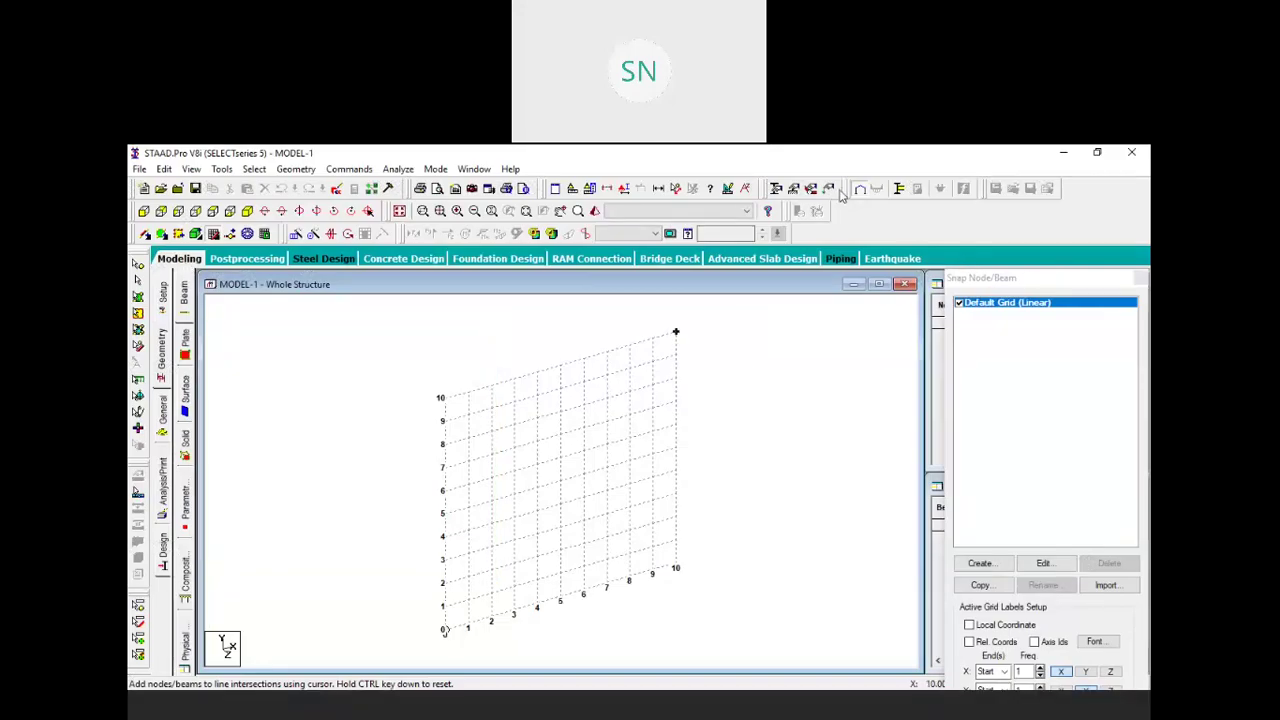
Switch to STAAD.Pro, close the Snap Node/Beam dialog and enter node 1 at 0, 0, 0 m in the Nodes table
drag(1035, 278, 840, 190)
click(950, 192)
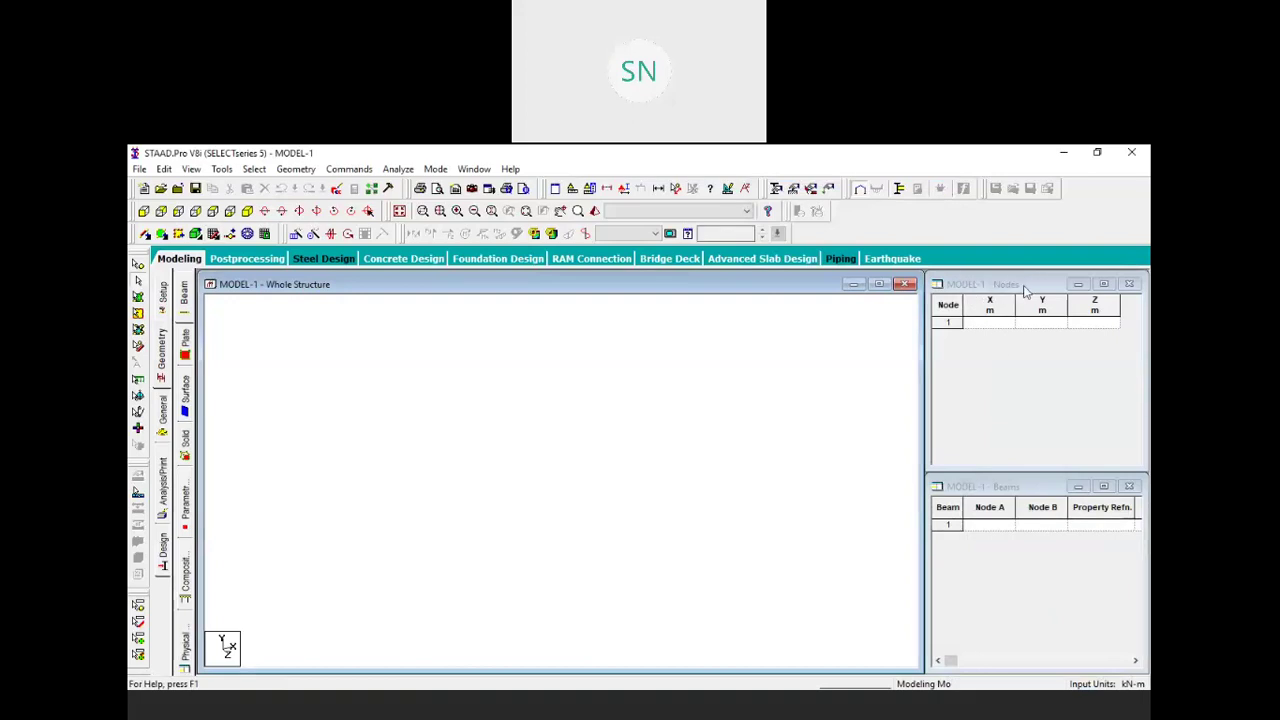
click(991, 329)
click(1022, 324)
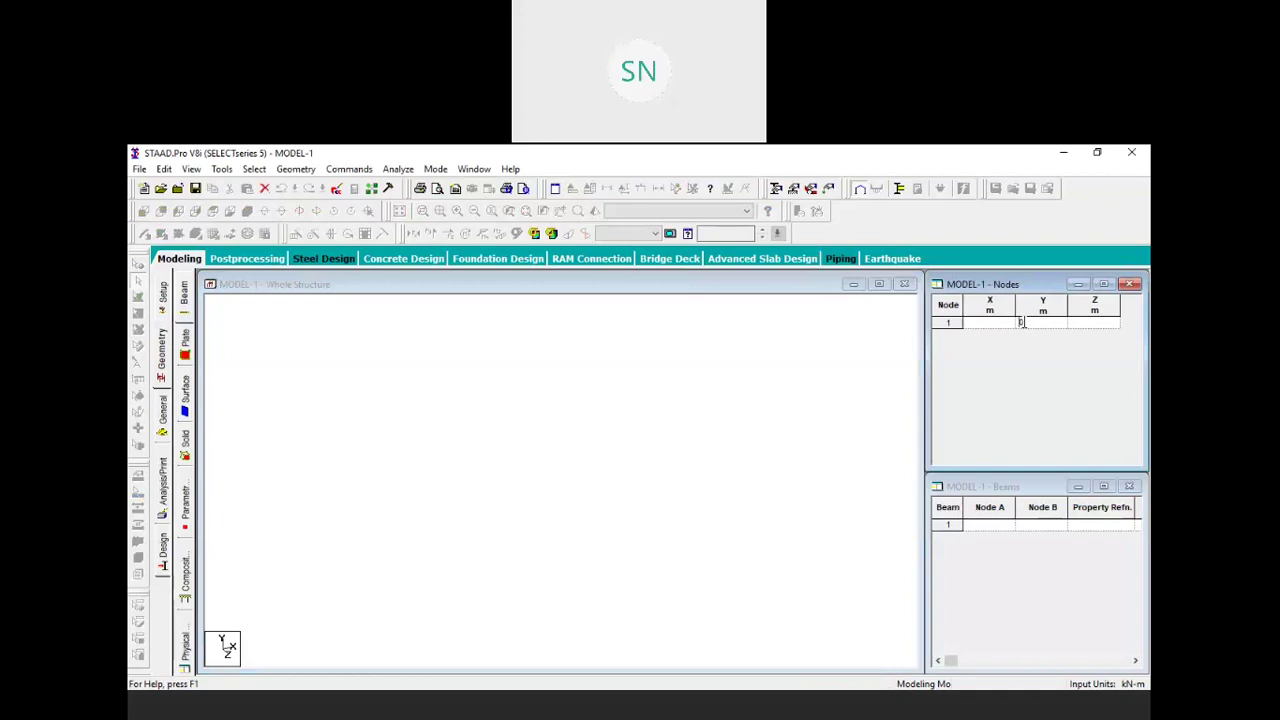
click(1102, 324)
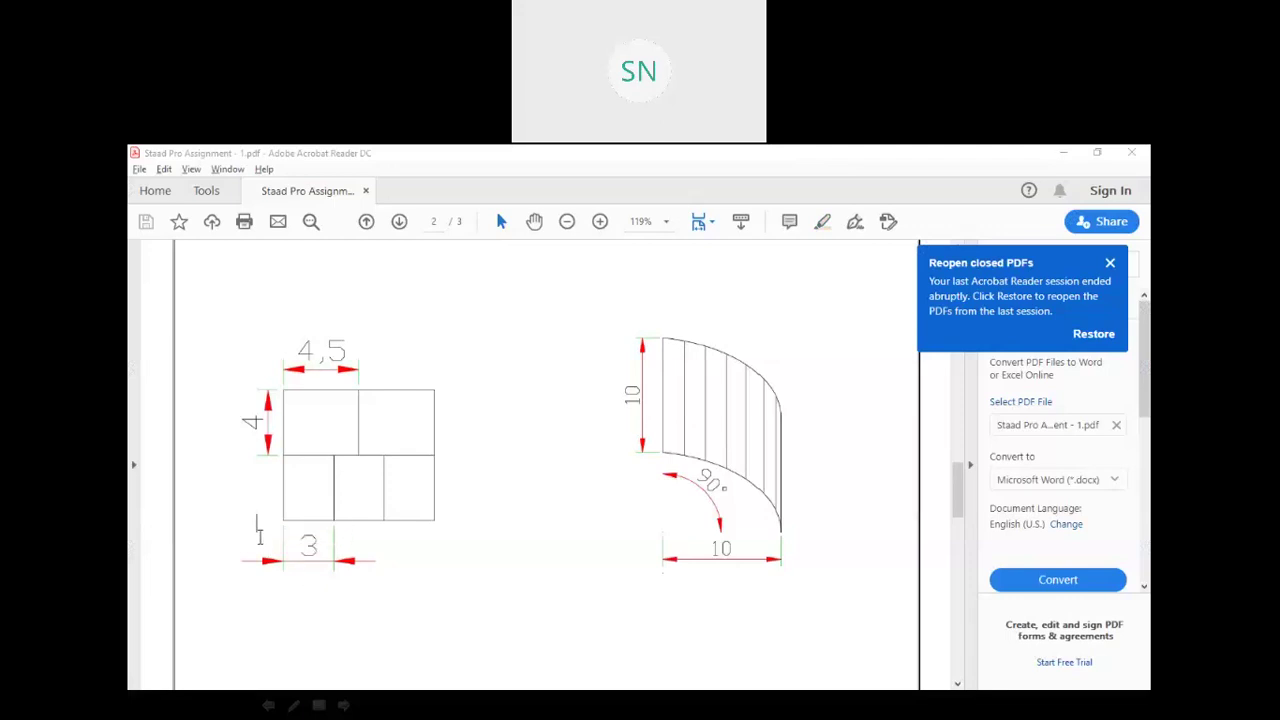
Switch to Adobe Acrobat Reader and annotate the frame's base joints with coordinates 0,0,0, 3,0,0, 6,0,0 and 9,0,0
click(265, 545)
text(0)
text(,0,0)
text(3,0,0)
text(6)
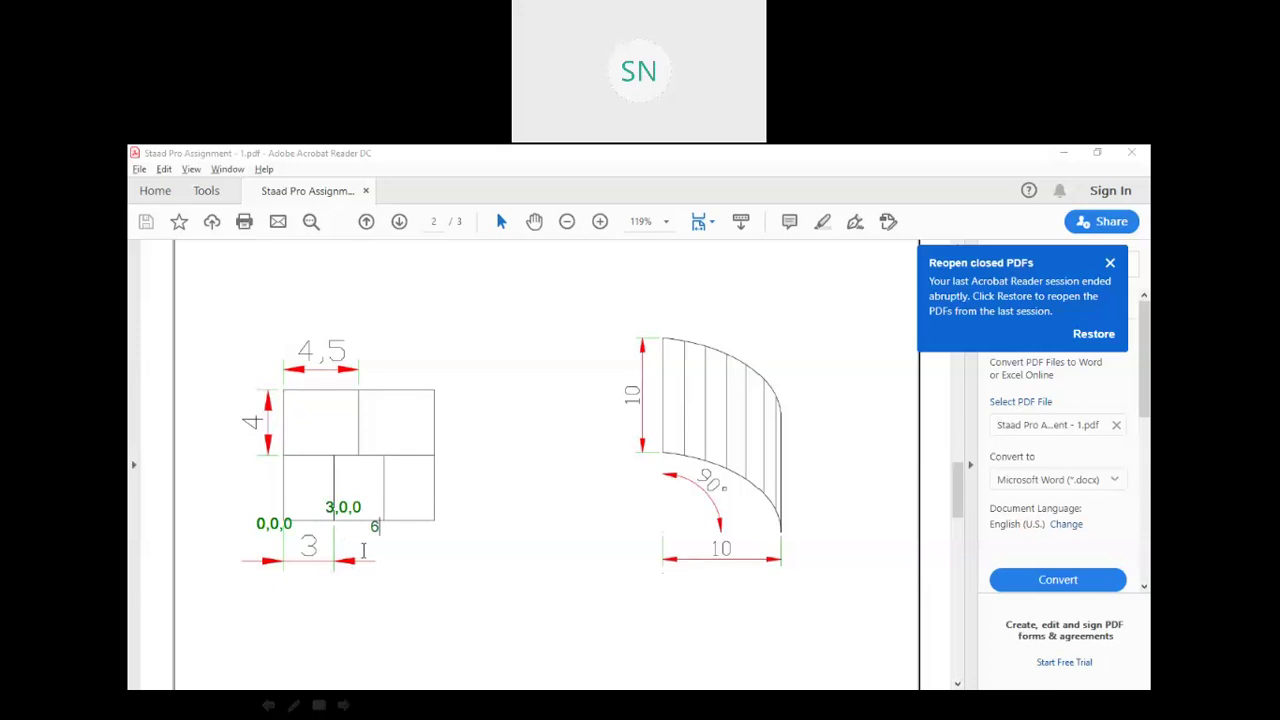
text(,0,0)
click(441, 508)
text(9,0,0)
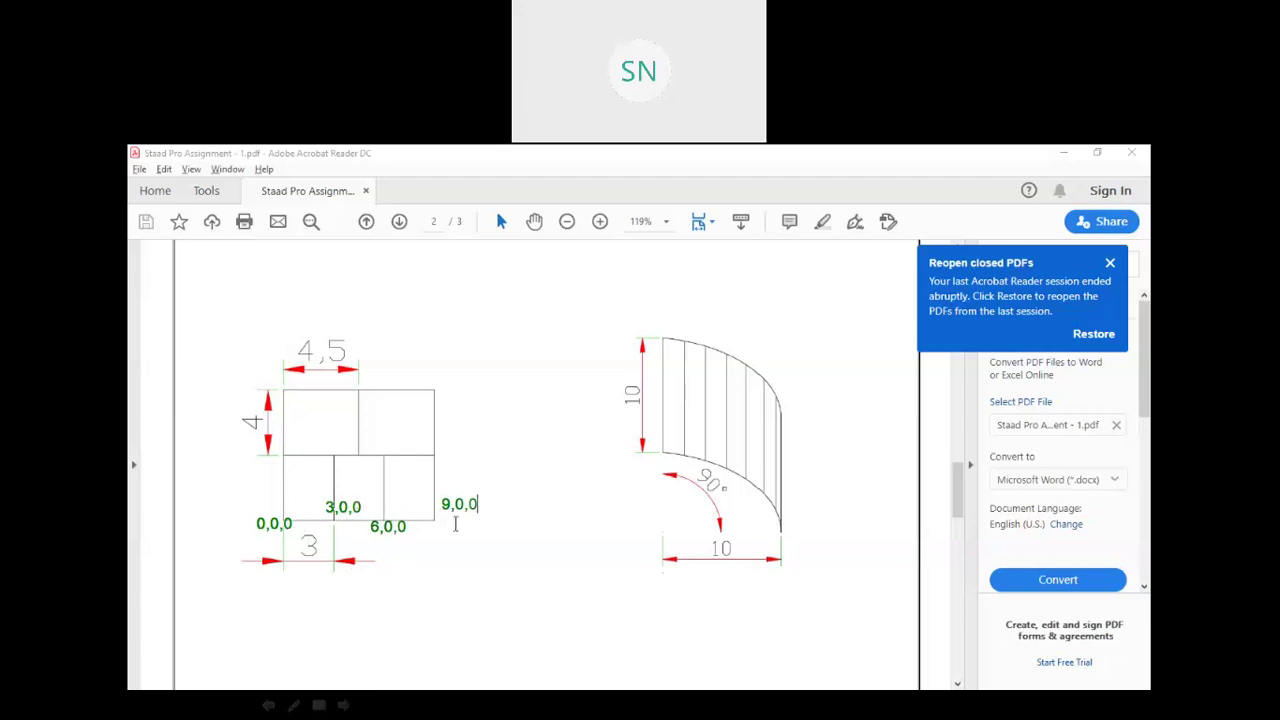
click(185, 268)
Switch back to STAAD.Pro and enter node 2 at 3, 0, 0 m in the Nodes table
key(alt+Tab)
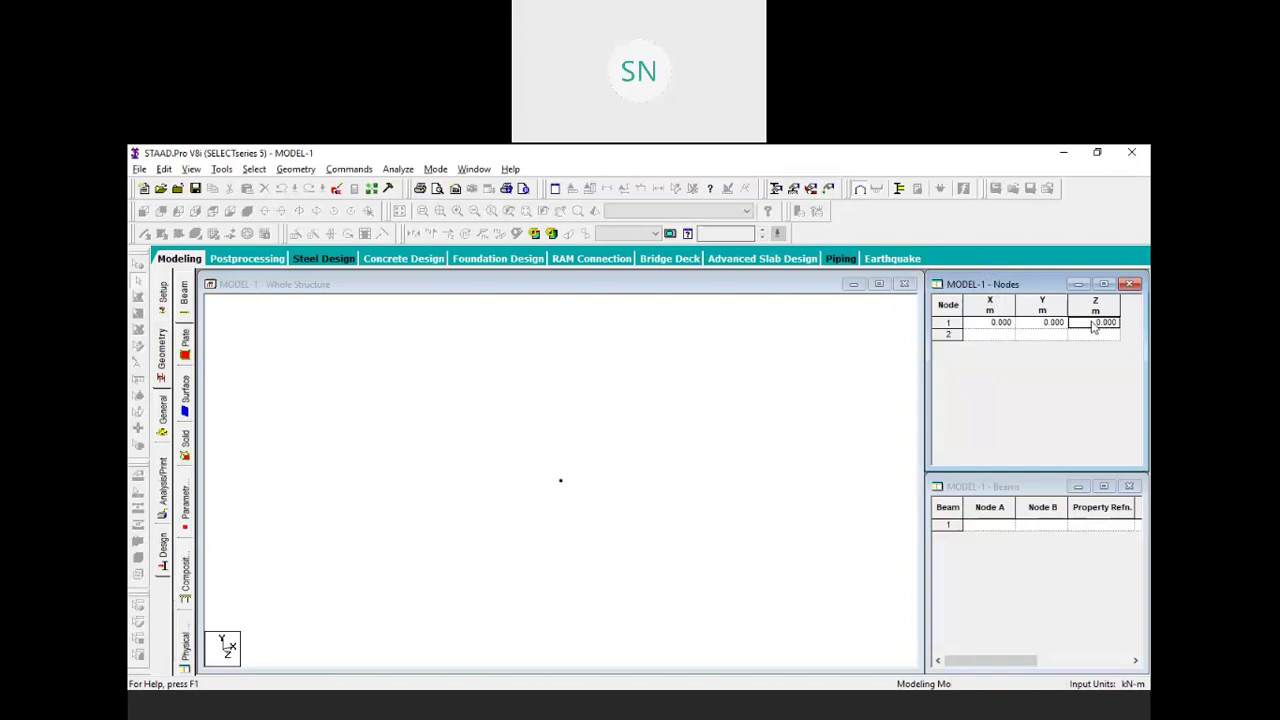
click(993, 336)
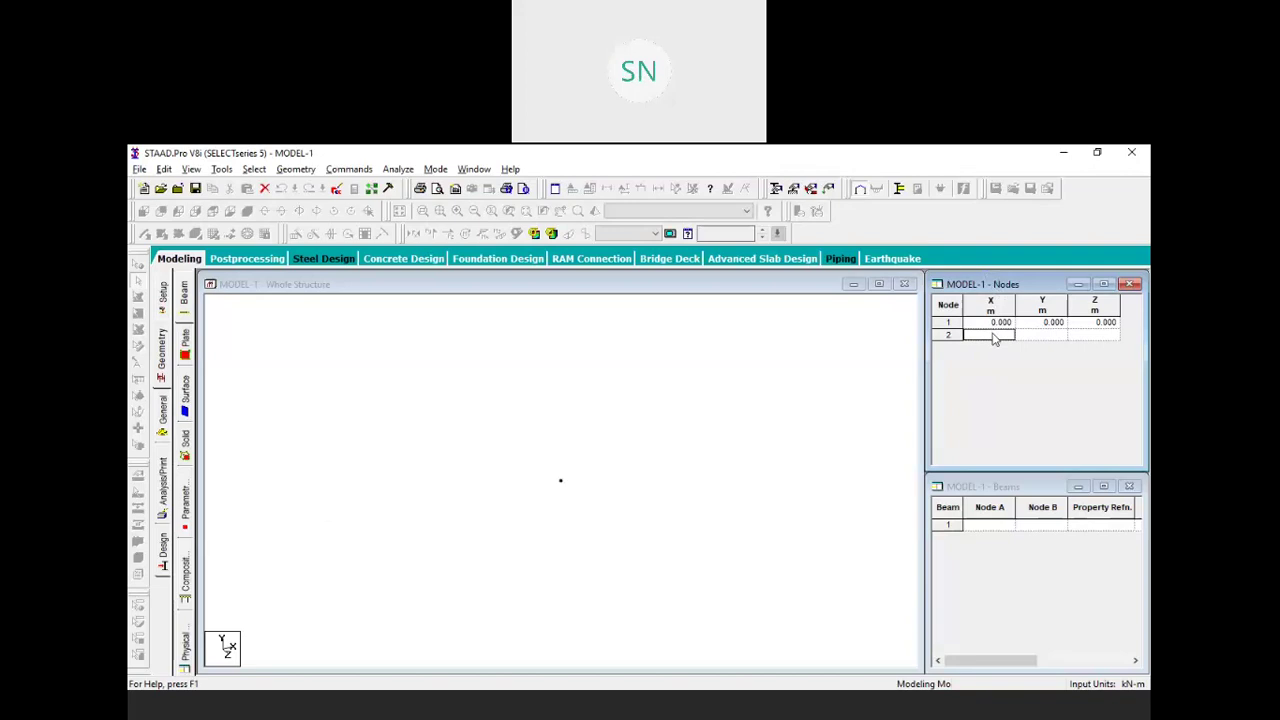
text(5)
key(Return)
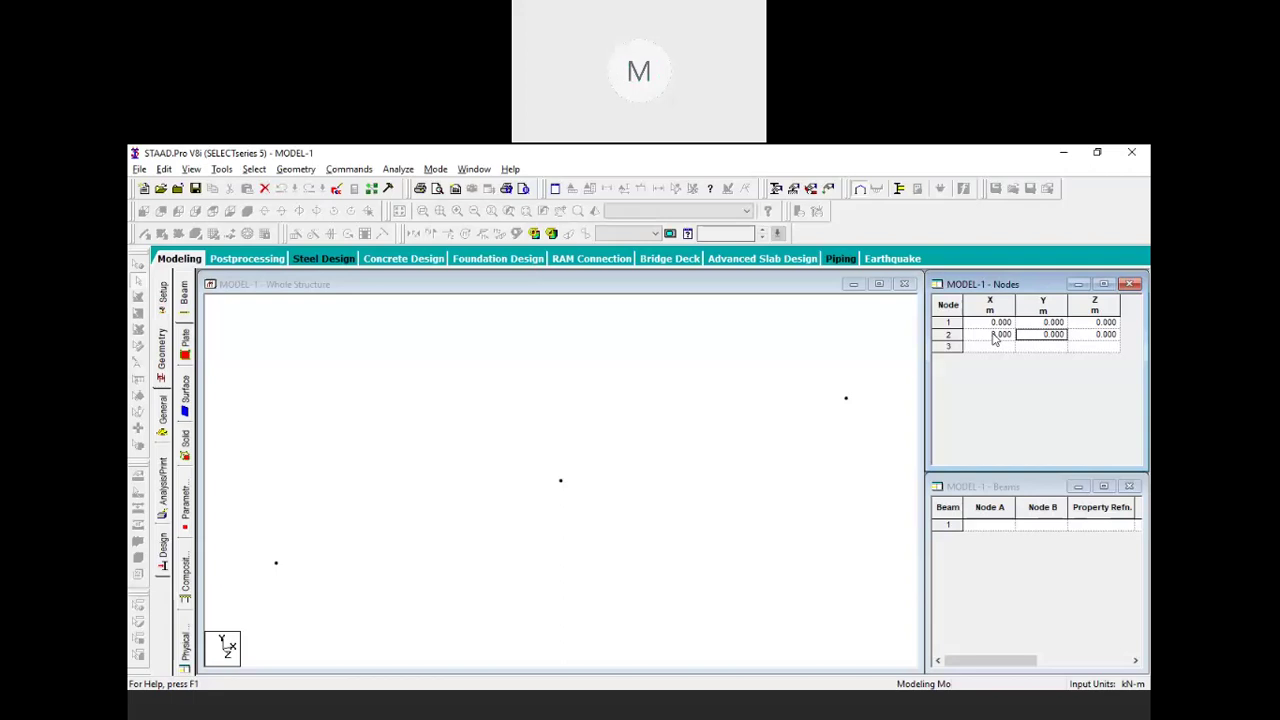
key(Return)
key(Return)
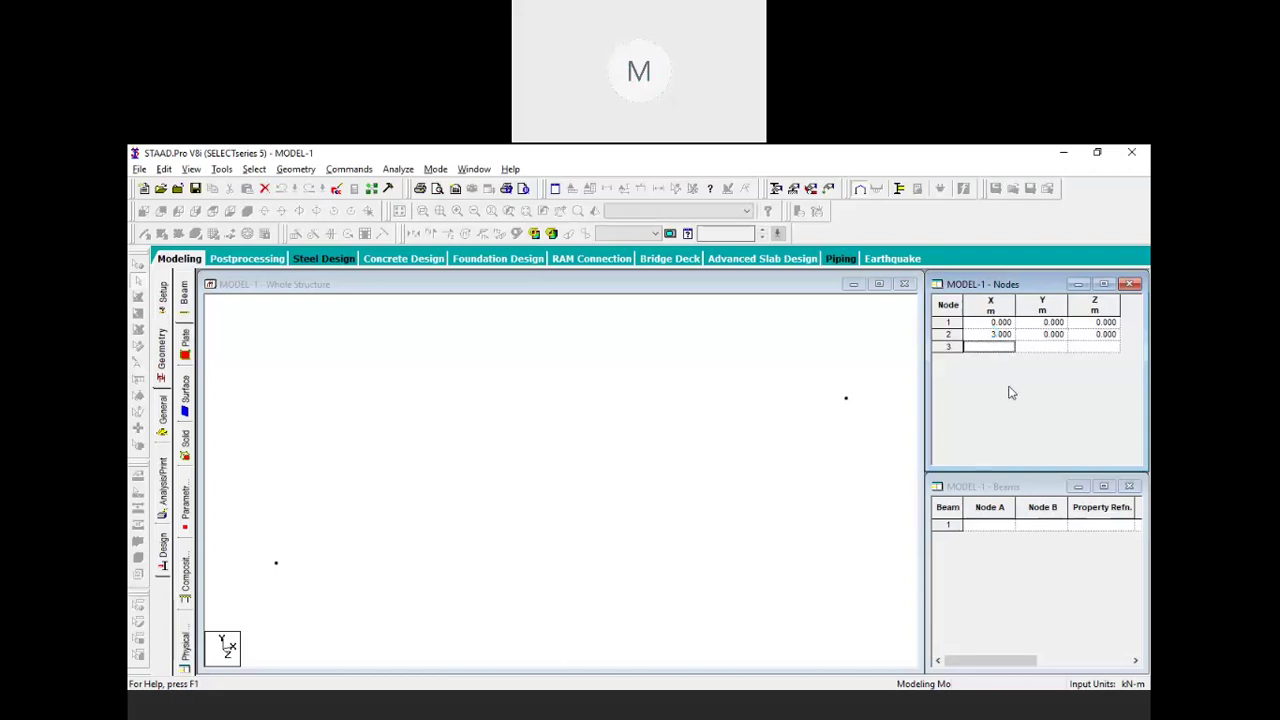
Add node 3 at 6, 0, 0 m and node 4 at 9, 0, 0 m
text(6)
key(Return)
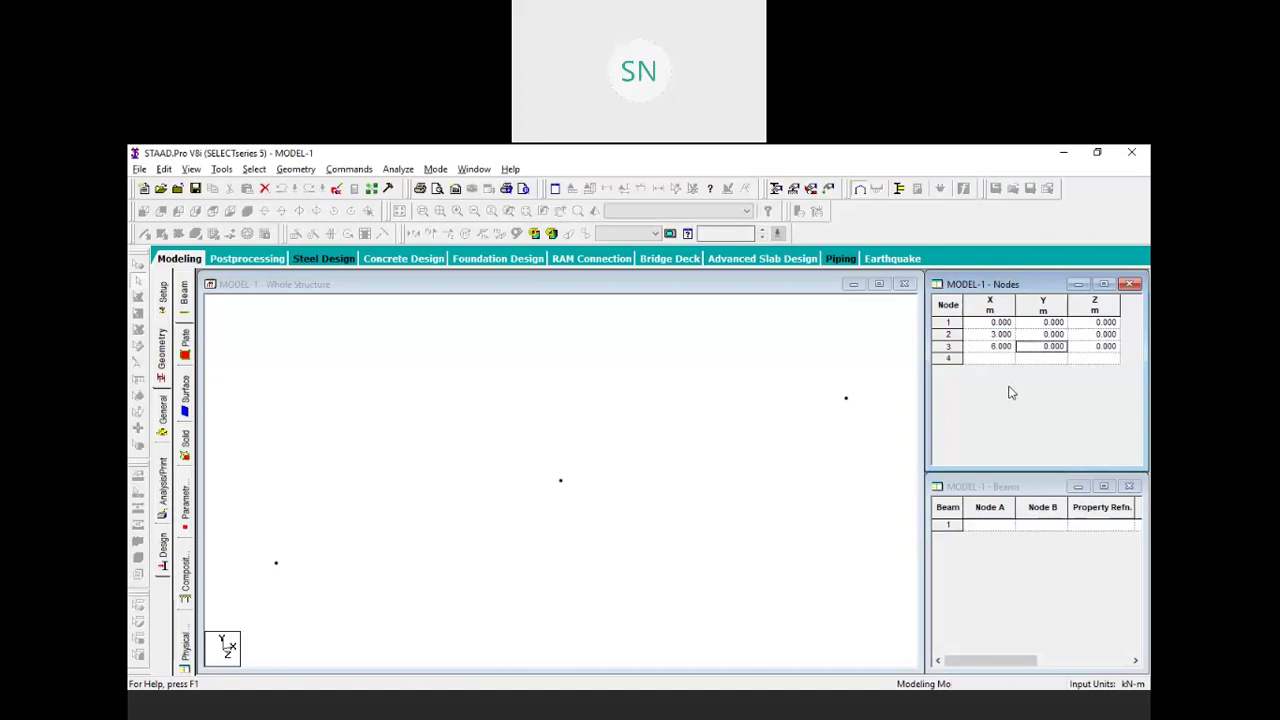
key(Return)
key(Return)
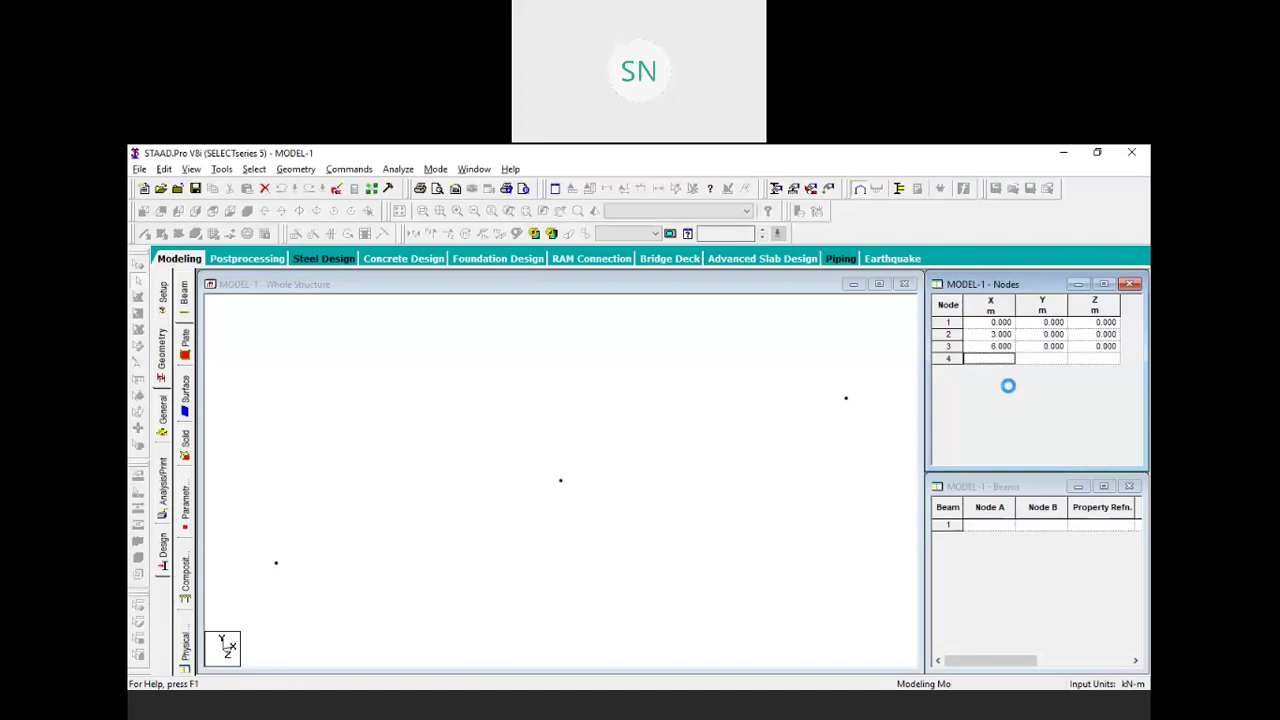
text(9)
key(Return)
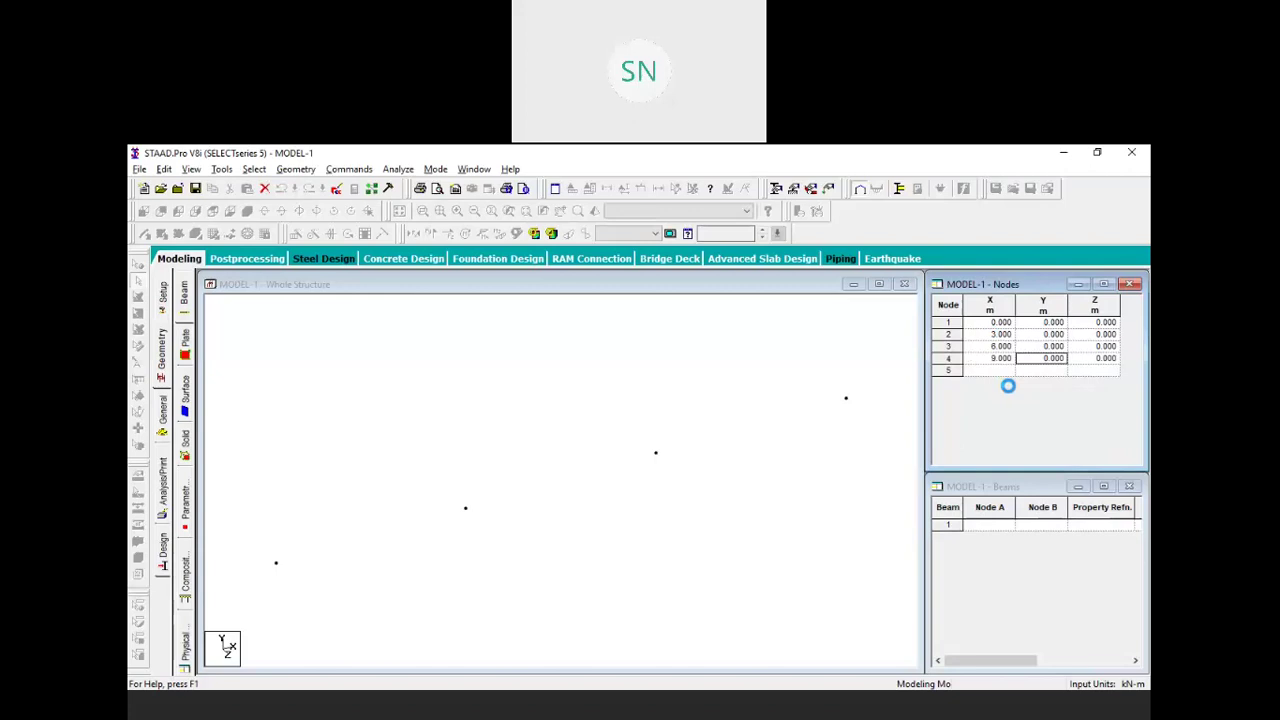
key(Return)
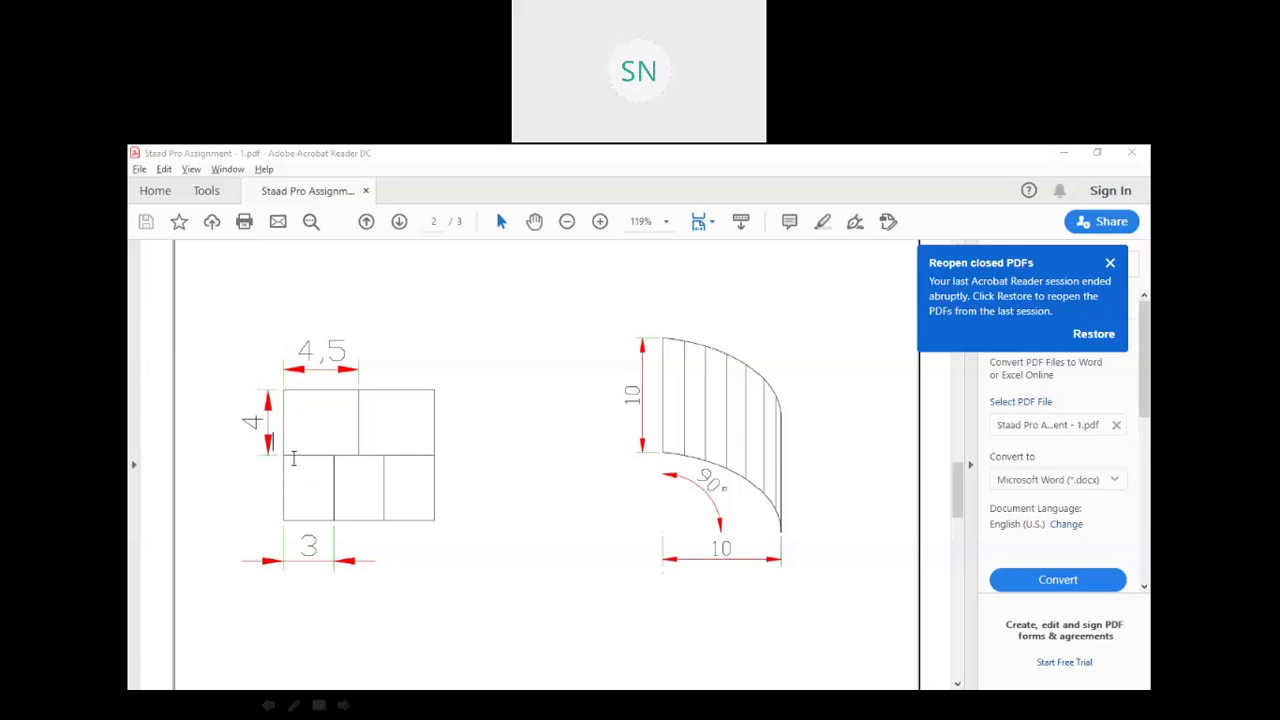
Annotate the frame's mid-level joints in the PDF with 0,4,0, 3,4,0 and 4.5,4,0, and box the two remaining joints
text(0)
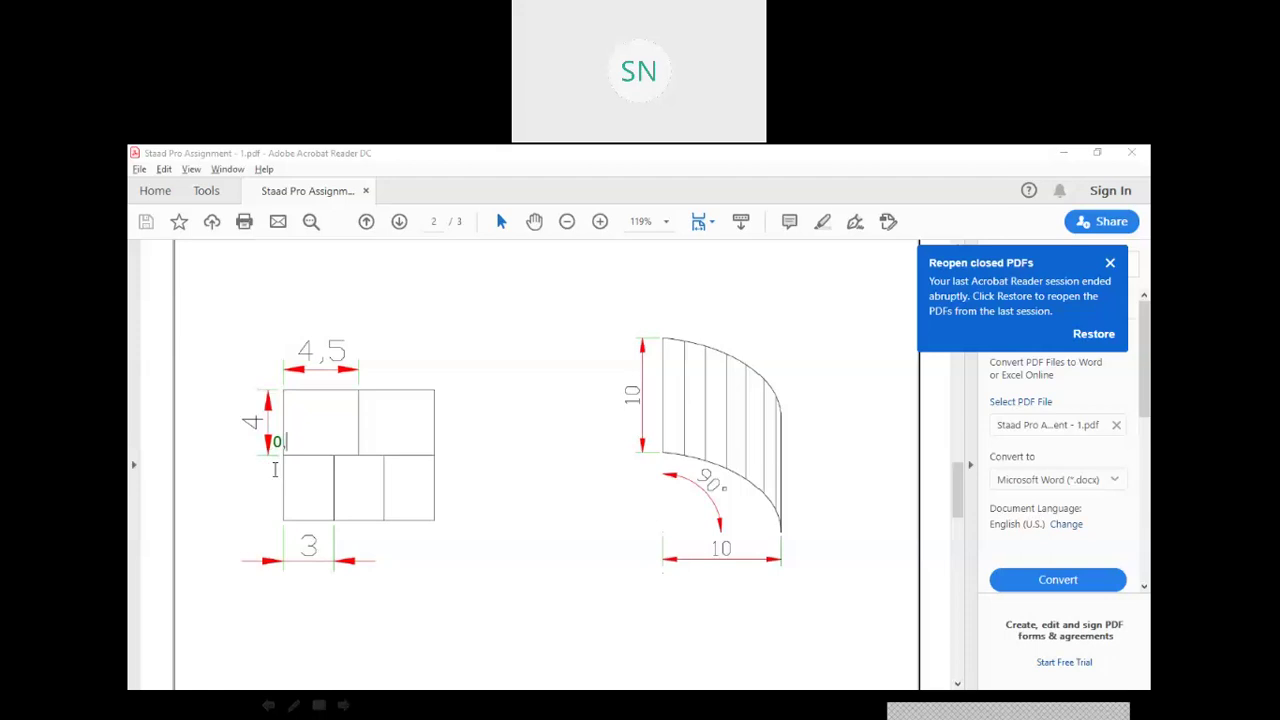
text(,4,0)
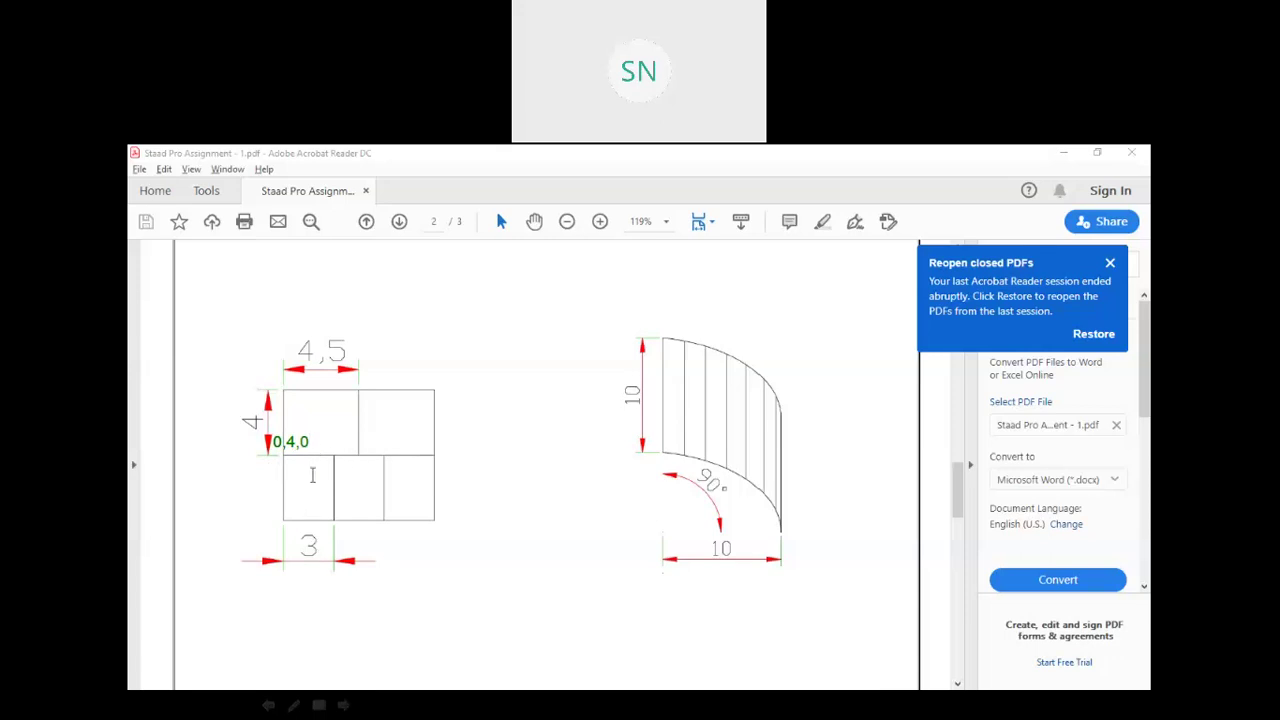
text(3,4,0)
click(348, 440)
text(4.5,4,0)
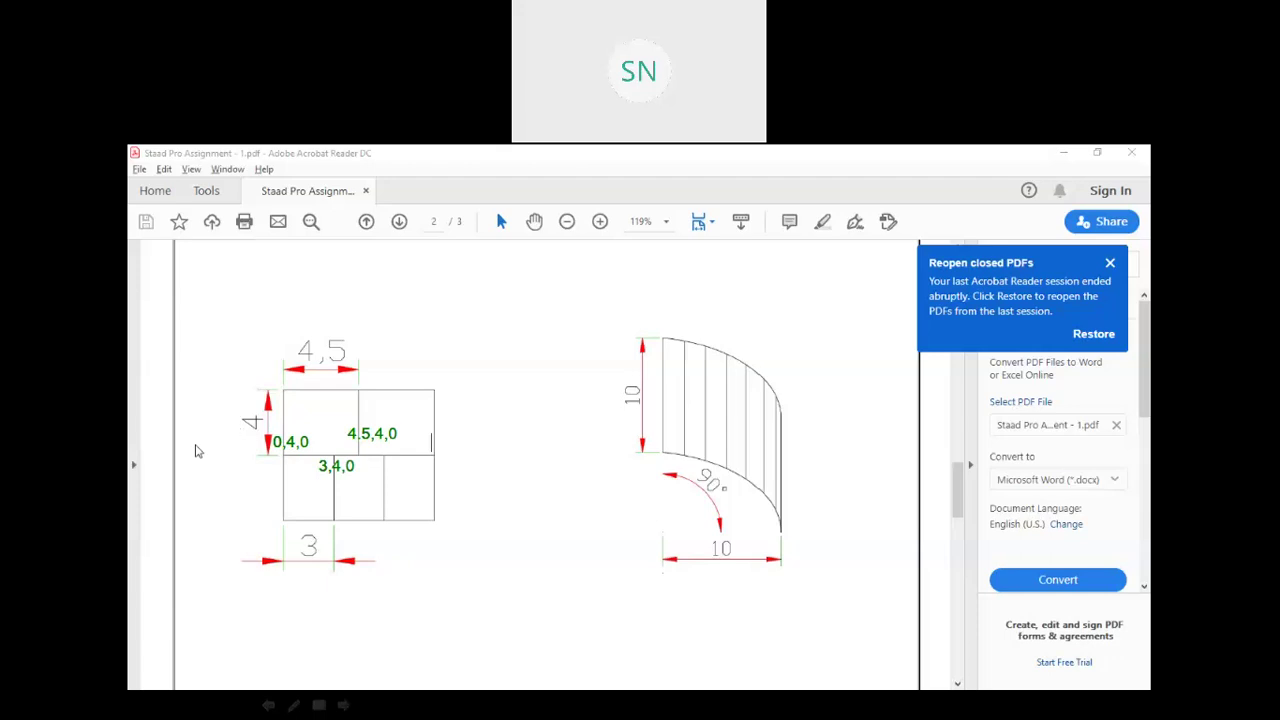
mouse_move(371, 451)
mouse_down()
mouse_move(393, 467)
mouse_move(447, 461)
mouse_up()
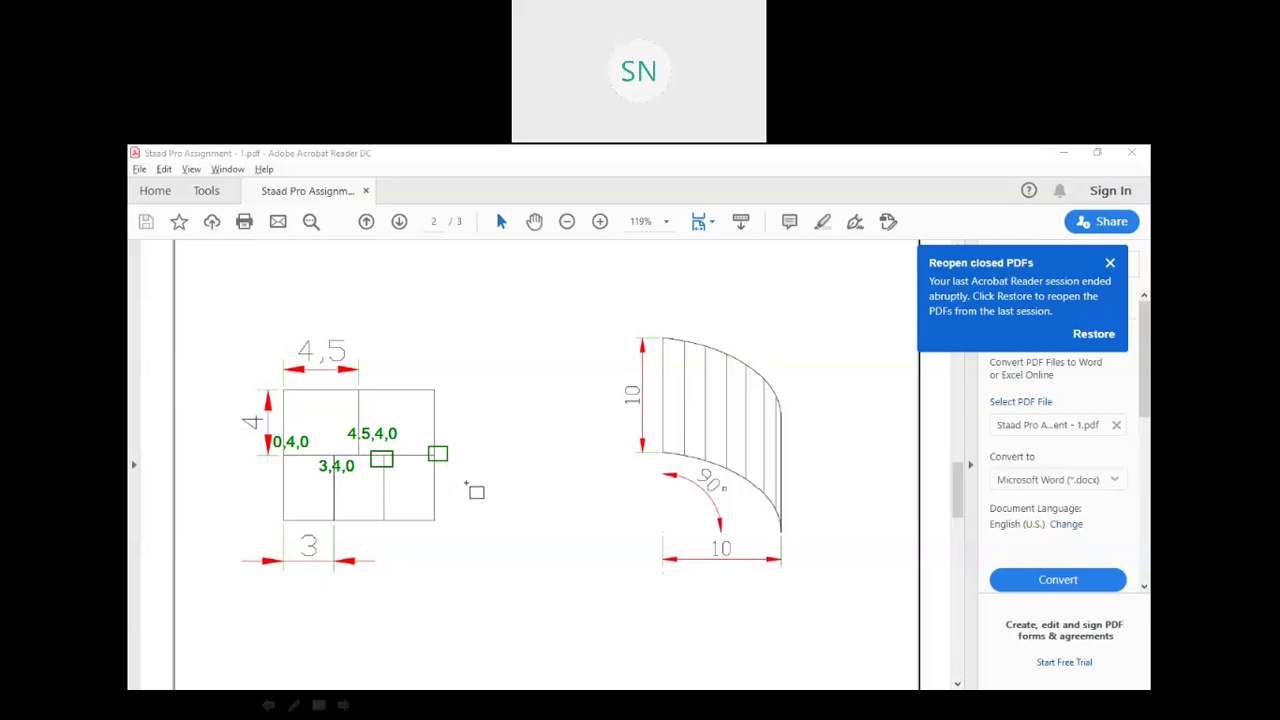
click(183, 262)
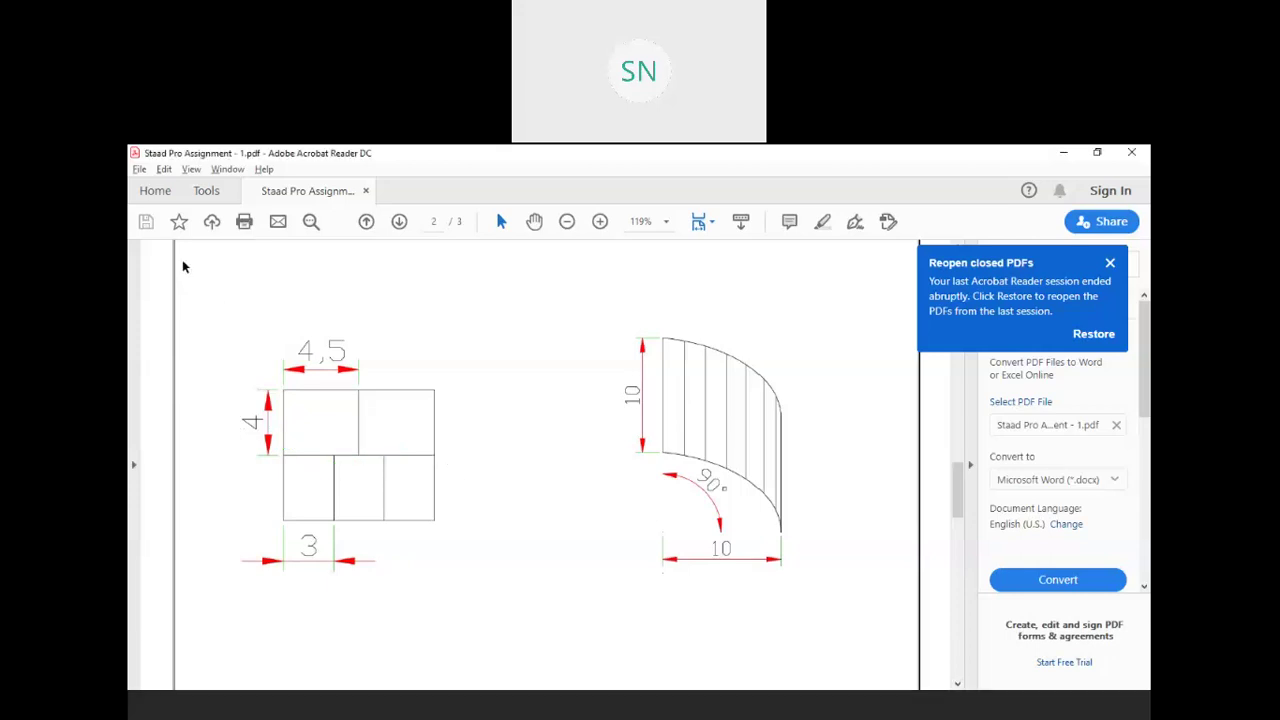
Switch back to STAAD.Pro, accept the Auto Save request and save the modified structure
key(alt+Tab)
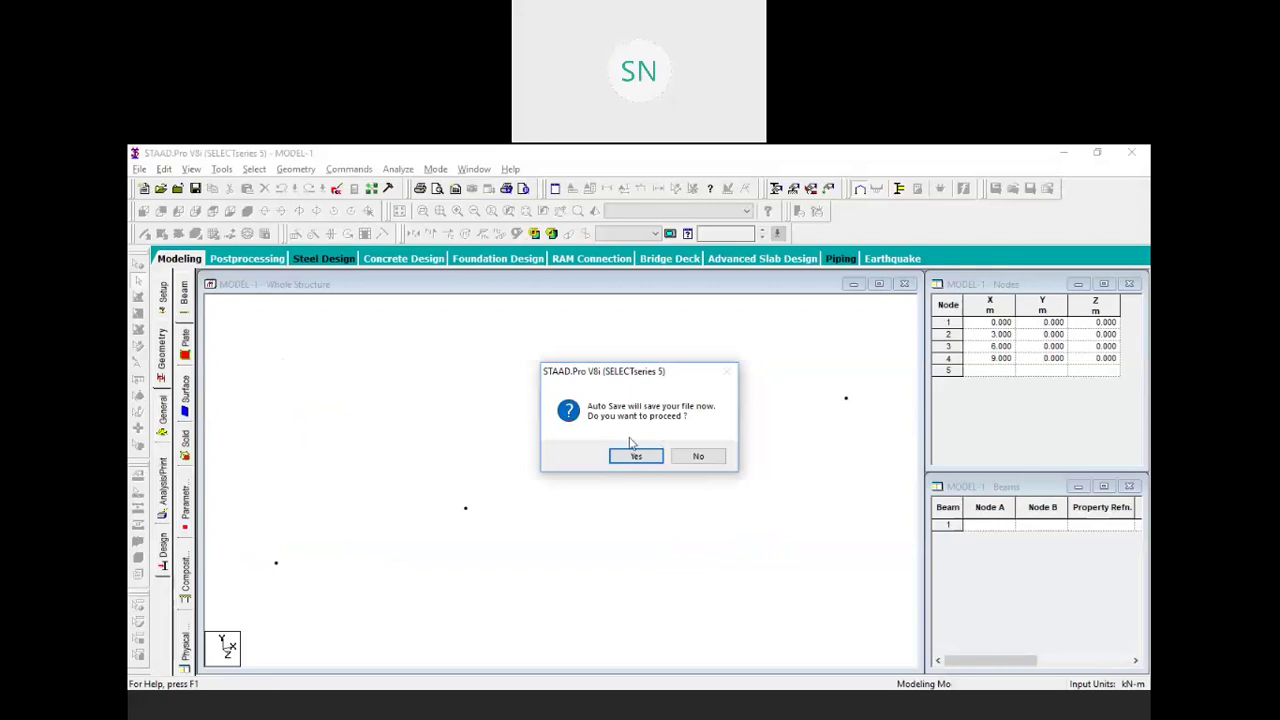
drag(568, 373, 532, 342)
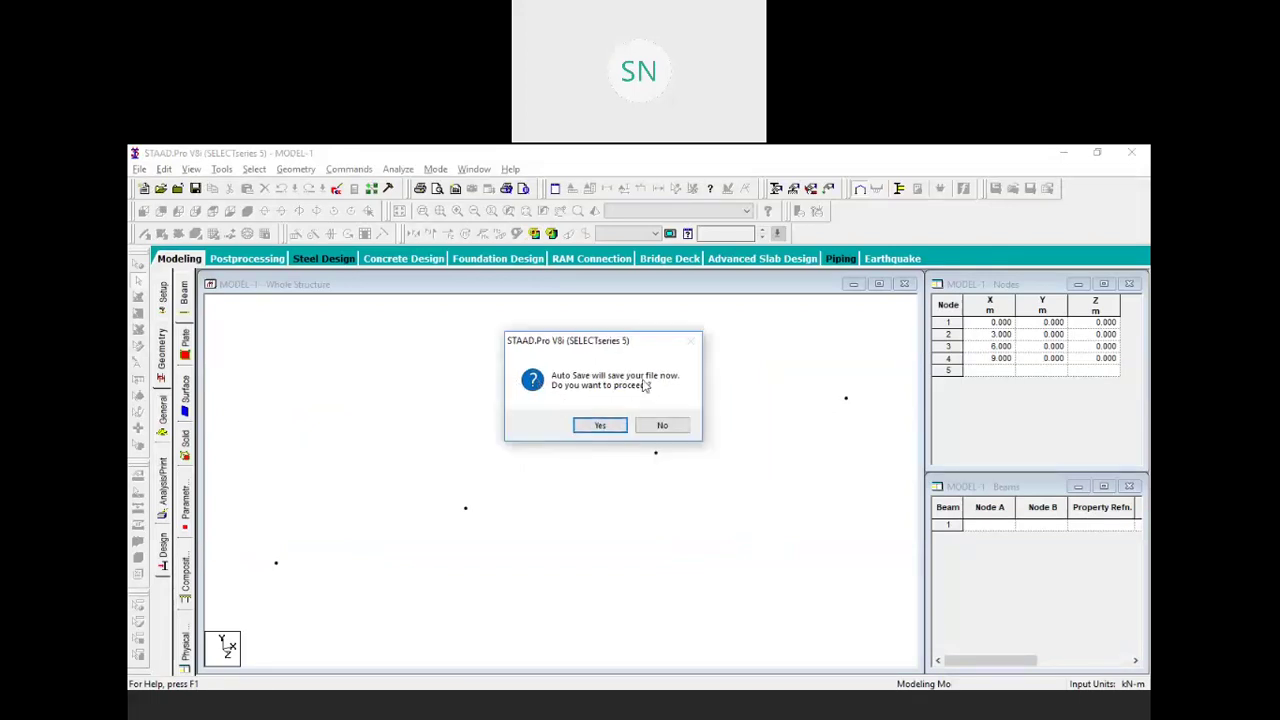
click(599, 427)
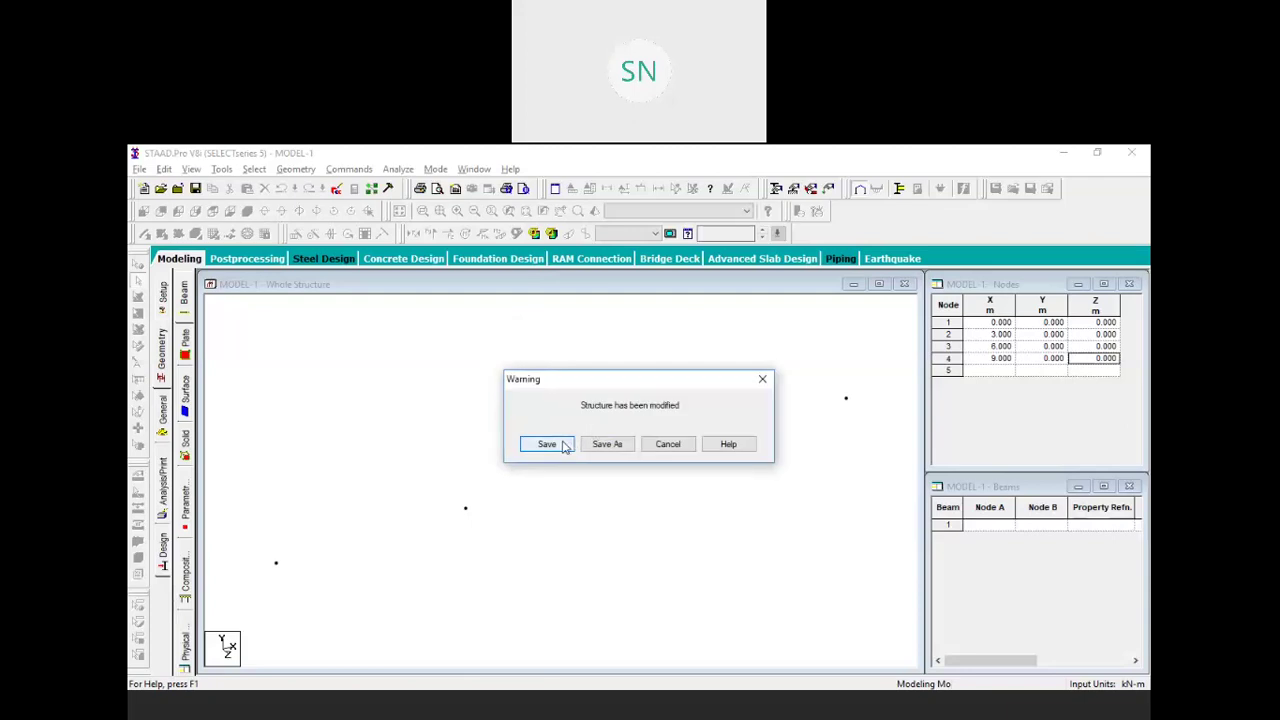
click(565, 447)
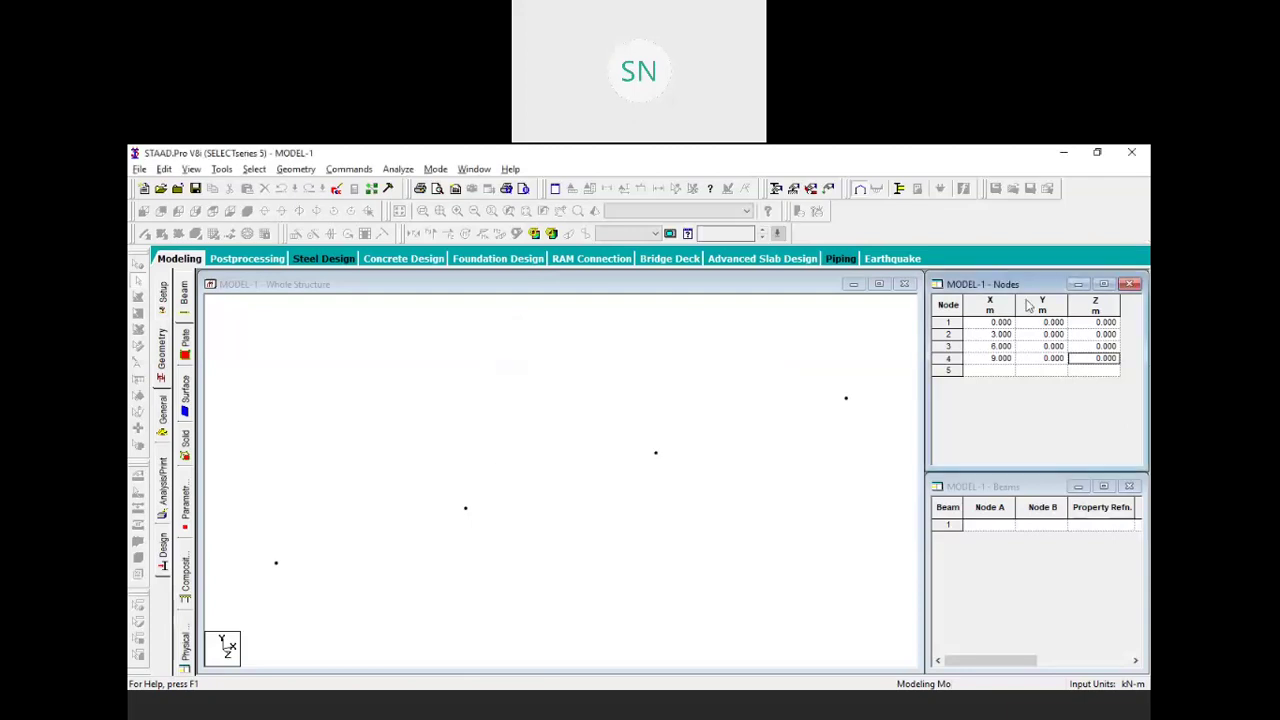
Add node 5 at 0, 4, 0 m and node 6 at 3, 4, 0 m in the Nodes table
click(995, 372)
text(0)
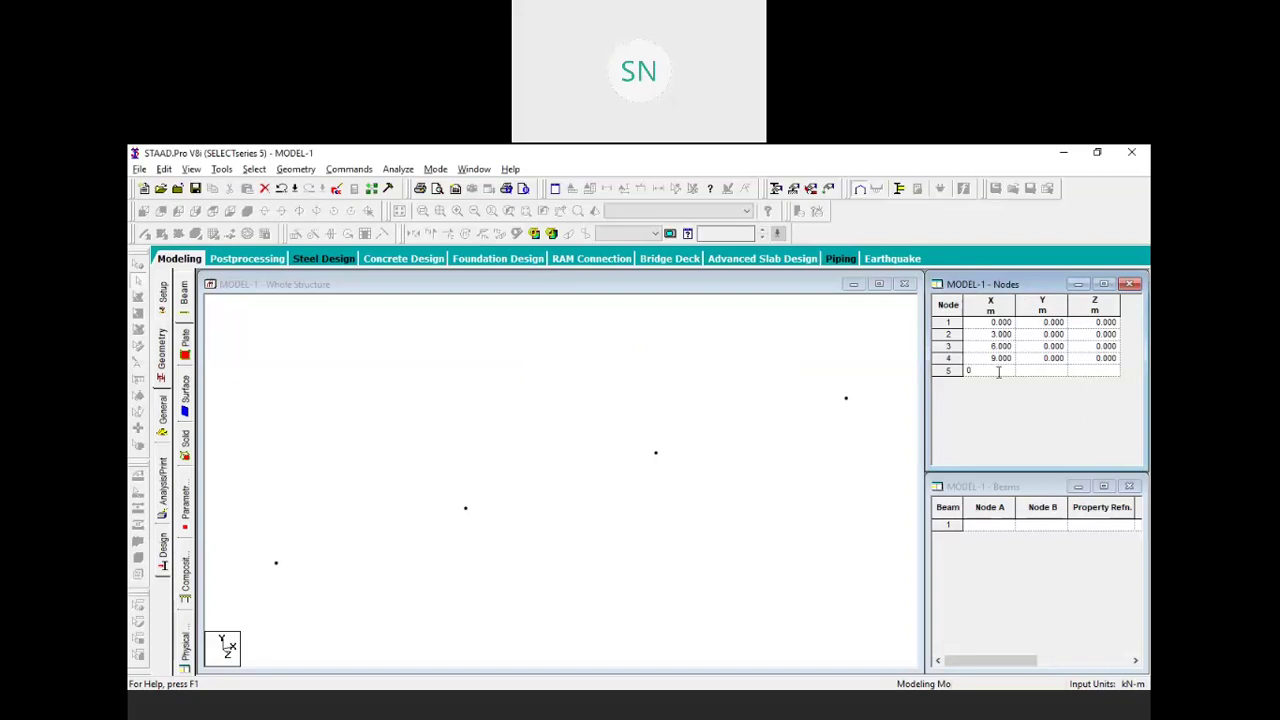
key(Tab)
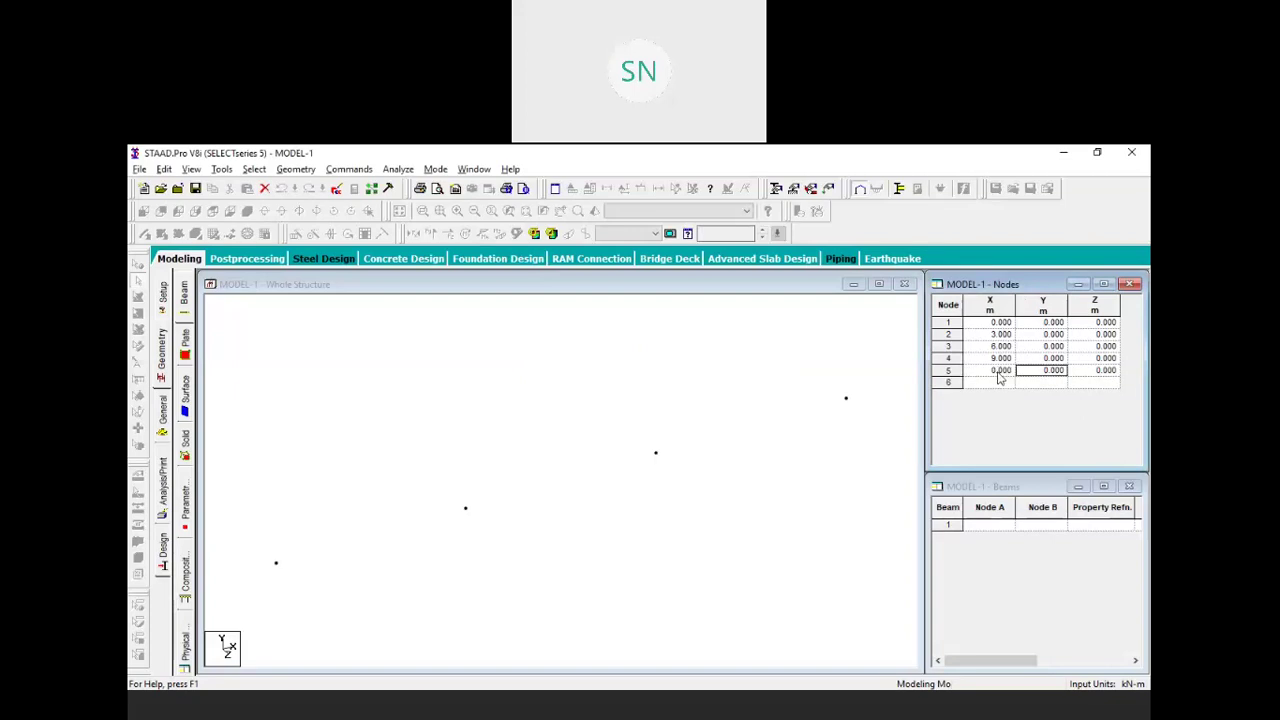
text(4)
key(Tab)
key(Tab)
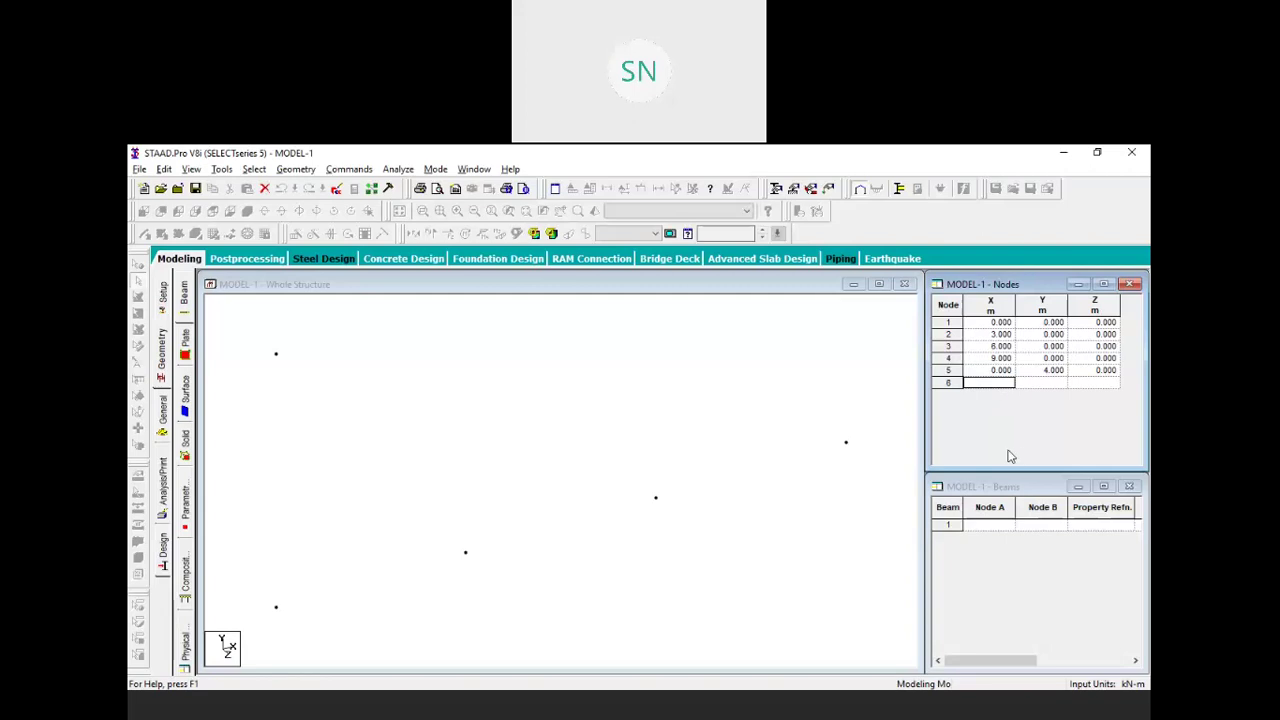
text(3)
key(Tab)
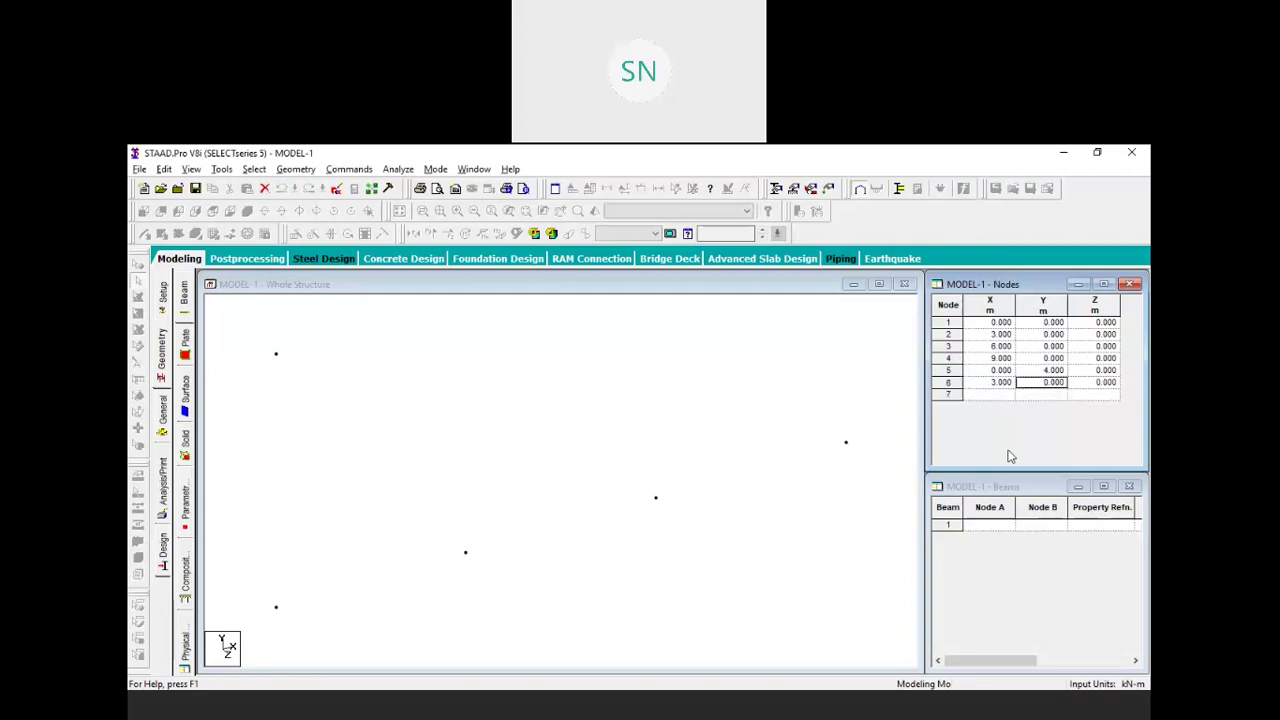
text(4)
key(Tab)
key(Tab)
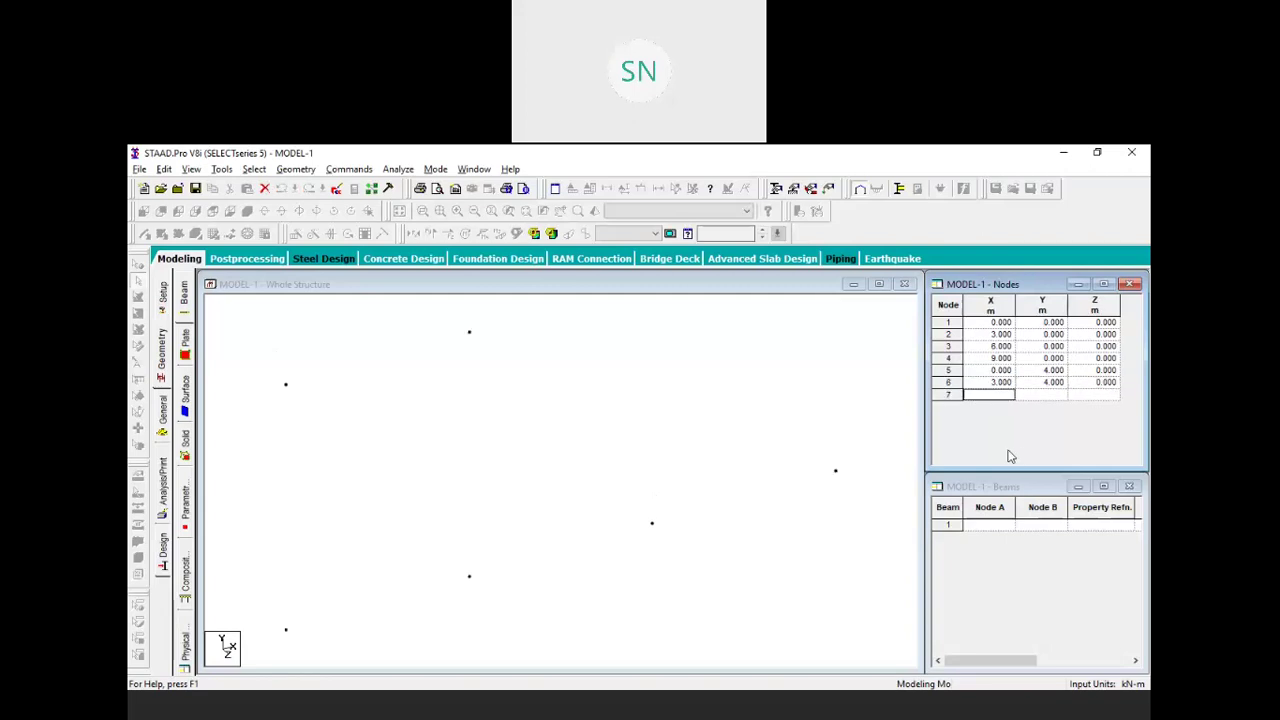
Add node 7 at 4.5, 4, 0 m in the Nodes table
text(4)
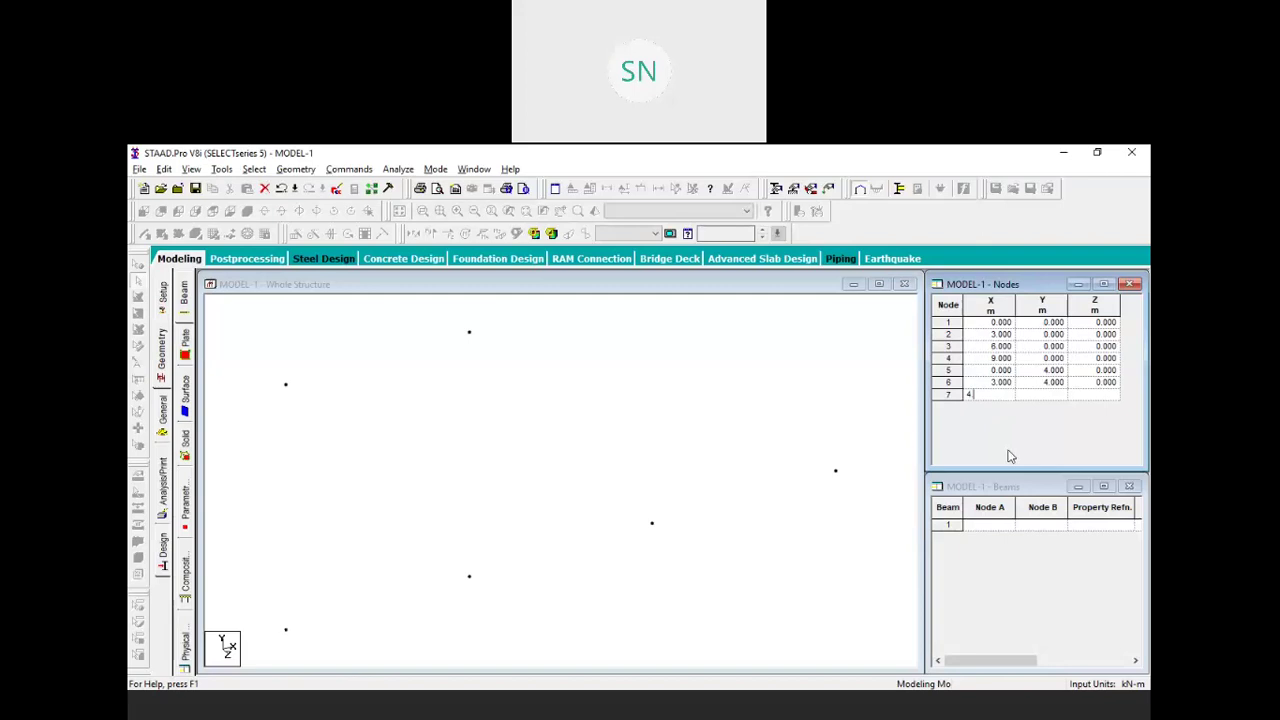
text(.6)
text(.5)
key(Tab)
text(4)
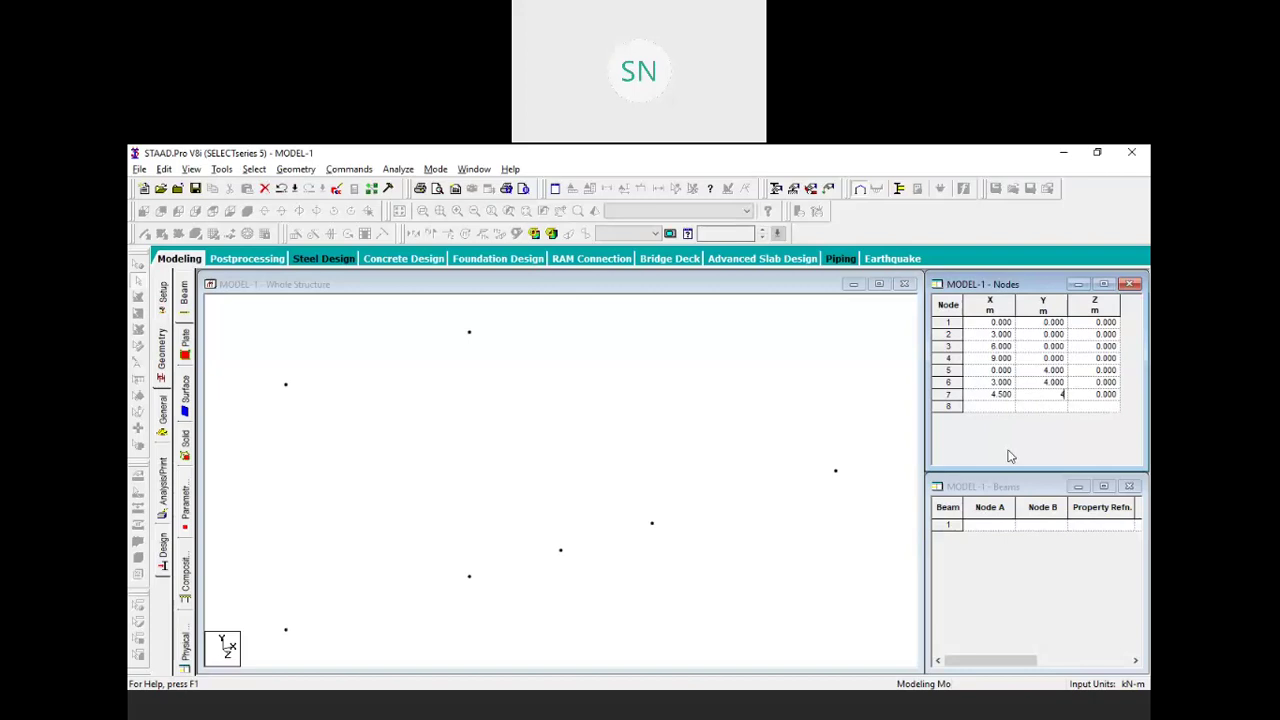
key(Tab)
key(Tab)
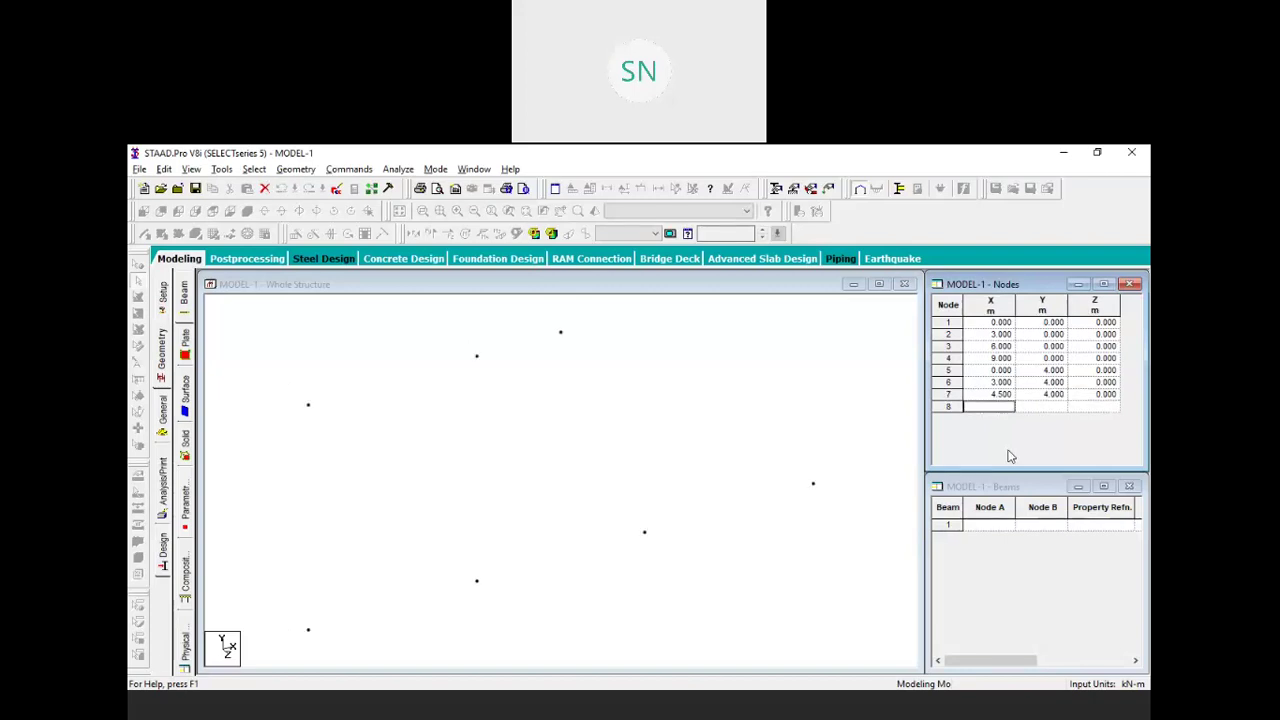
Add node 8 at 6, 4, 0 m and node 9 at 9, 4, 0 m
text(6)
key(Tab)
text(4)
key(Tab)
key(Tab)
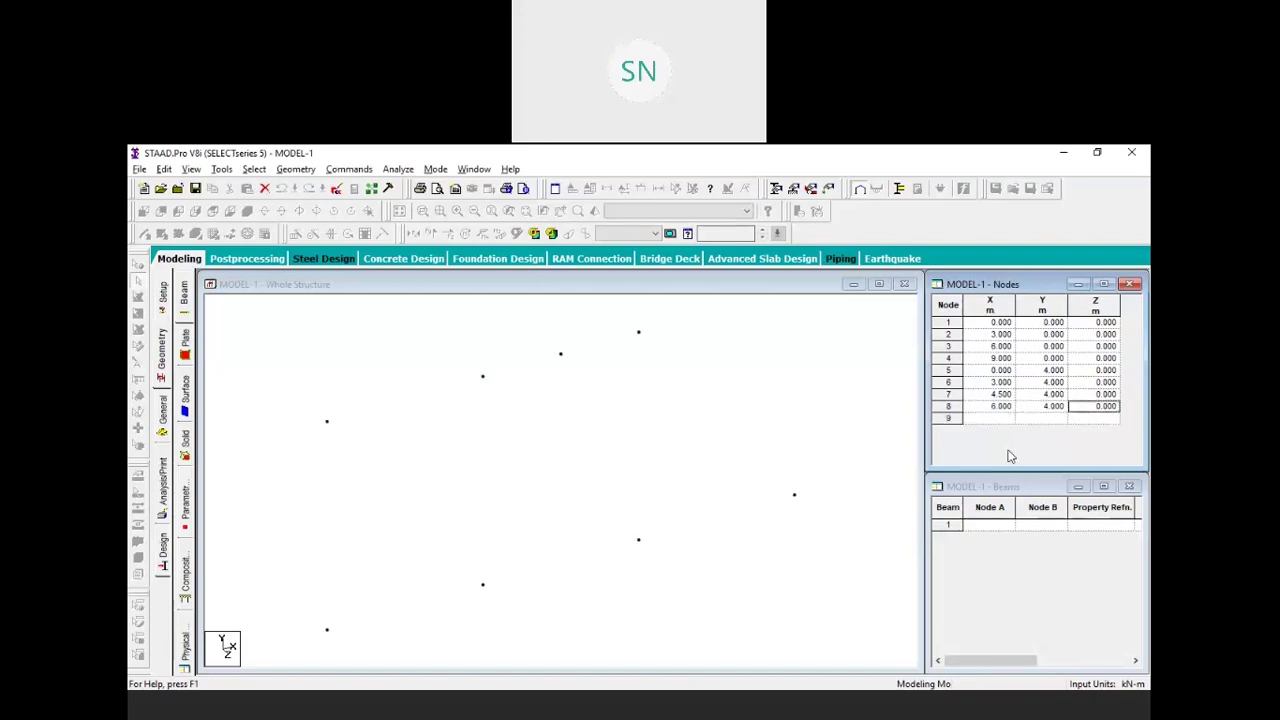
text(9)
key(Tab)
text(4)
key(Tab)
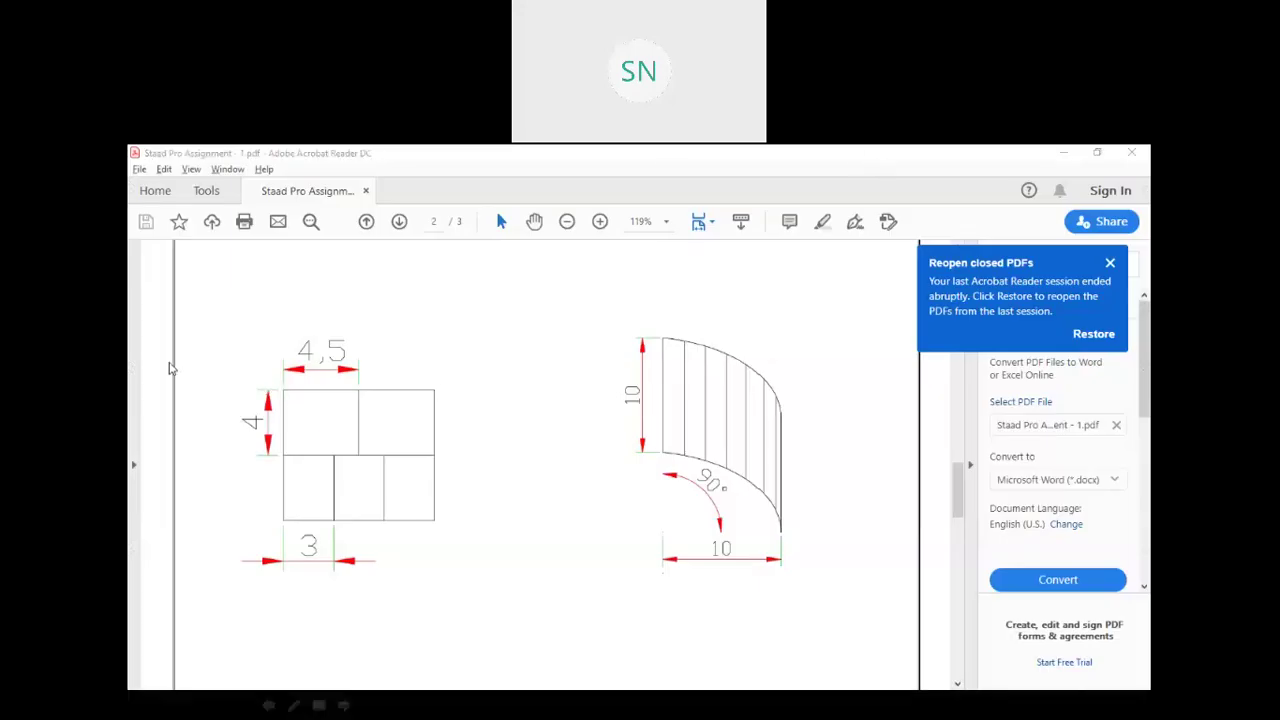
Switch to the assignment PDF, annotate the frame's upper-left joint with 0,8,0 and mark the full frame height with a vertical line
click(272, 375)
text(0,8,0)
drag(287, 519, 286, 392)
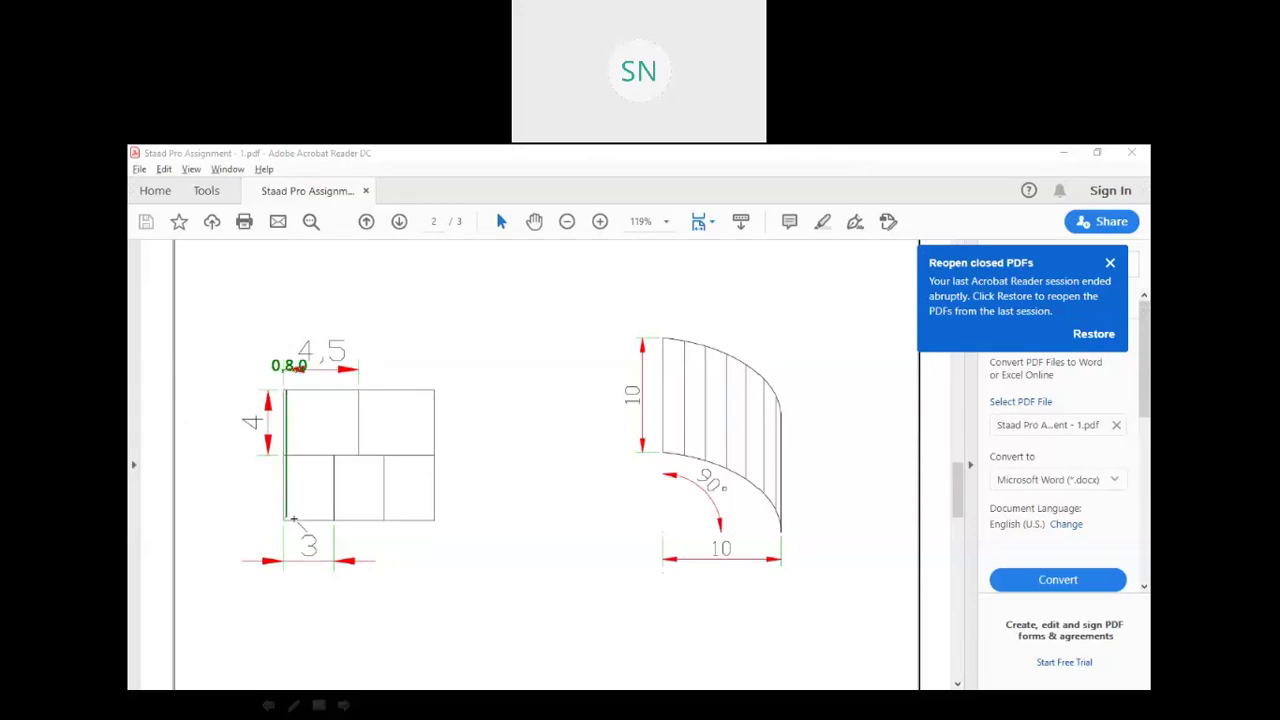
drag(288, 508, 296, 506)
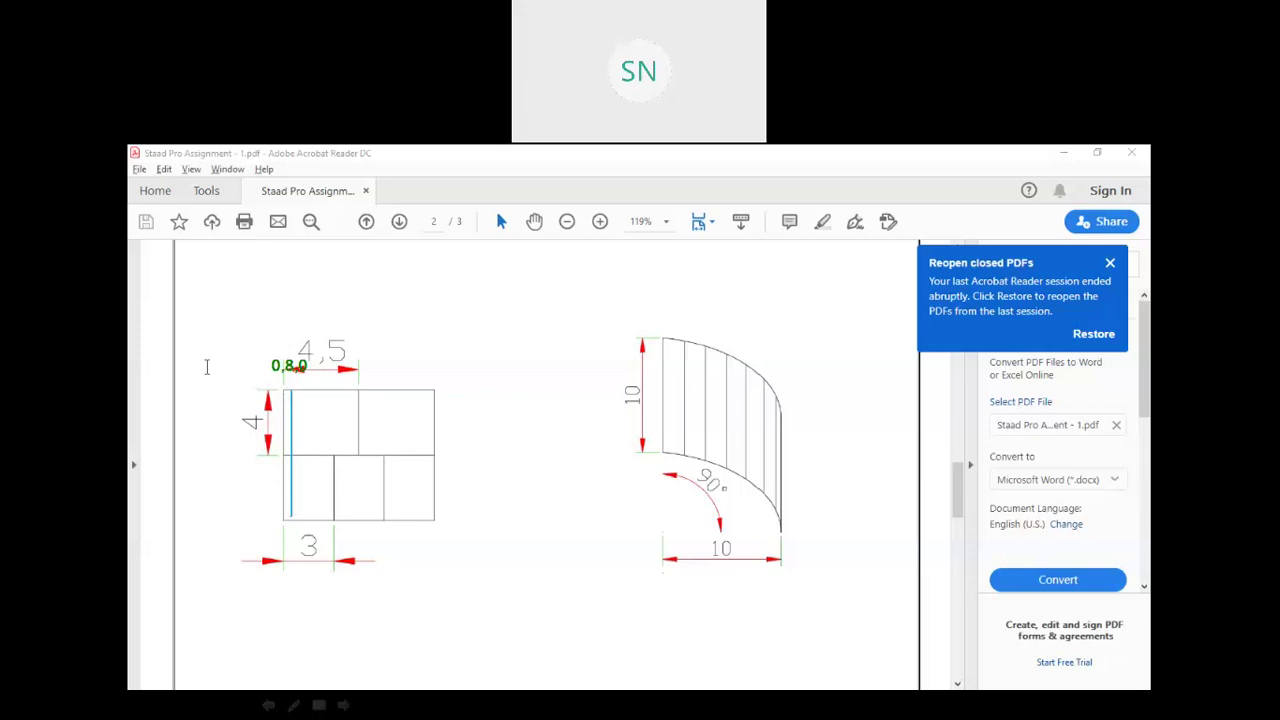
Annotate the other two top-level joints with 4.5,8,0 and 9,8,0, and draw horizontal and vertical axis arrows from the frame's lower-left corner
click(346, 397)
text(4)
text(.5)
text(,8,)
text(0)
text(9)
text(,8,0)
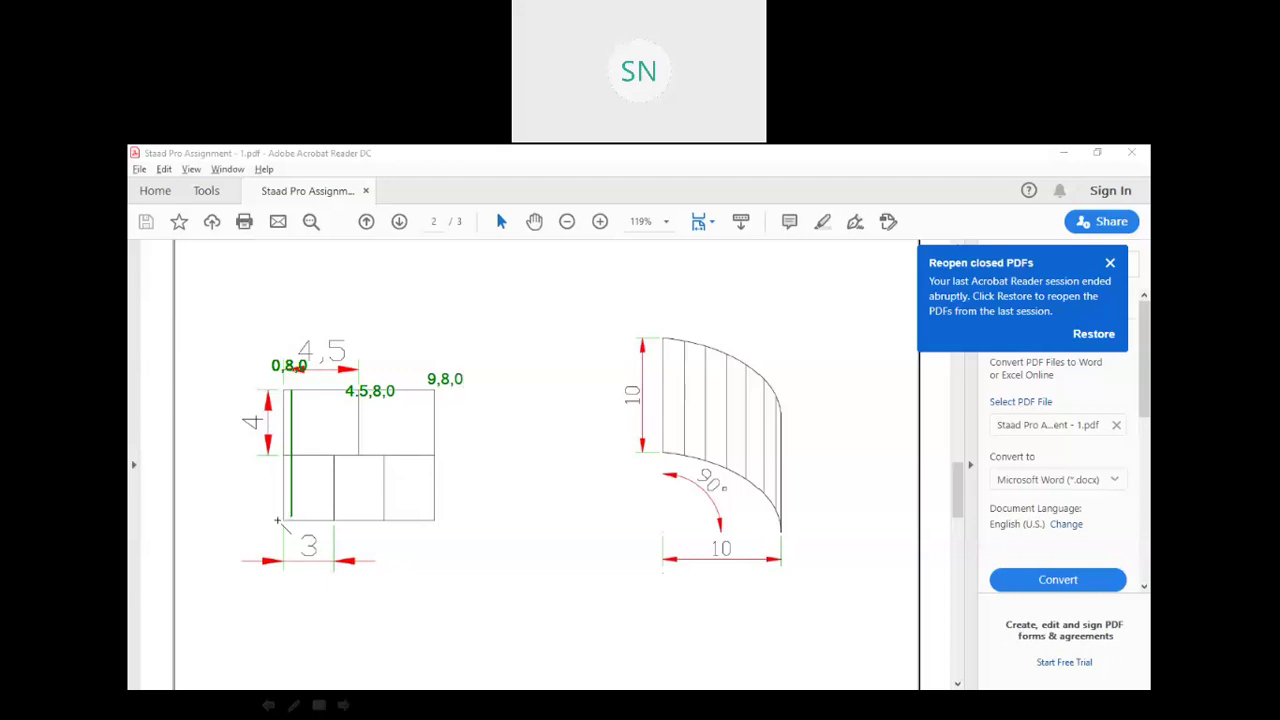
drag(279, 518, 481, 519)
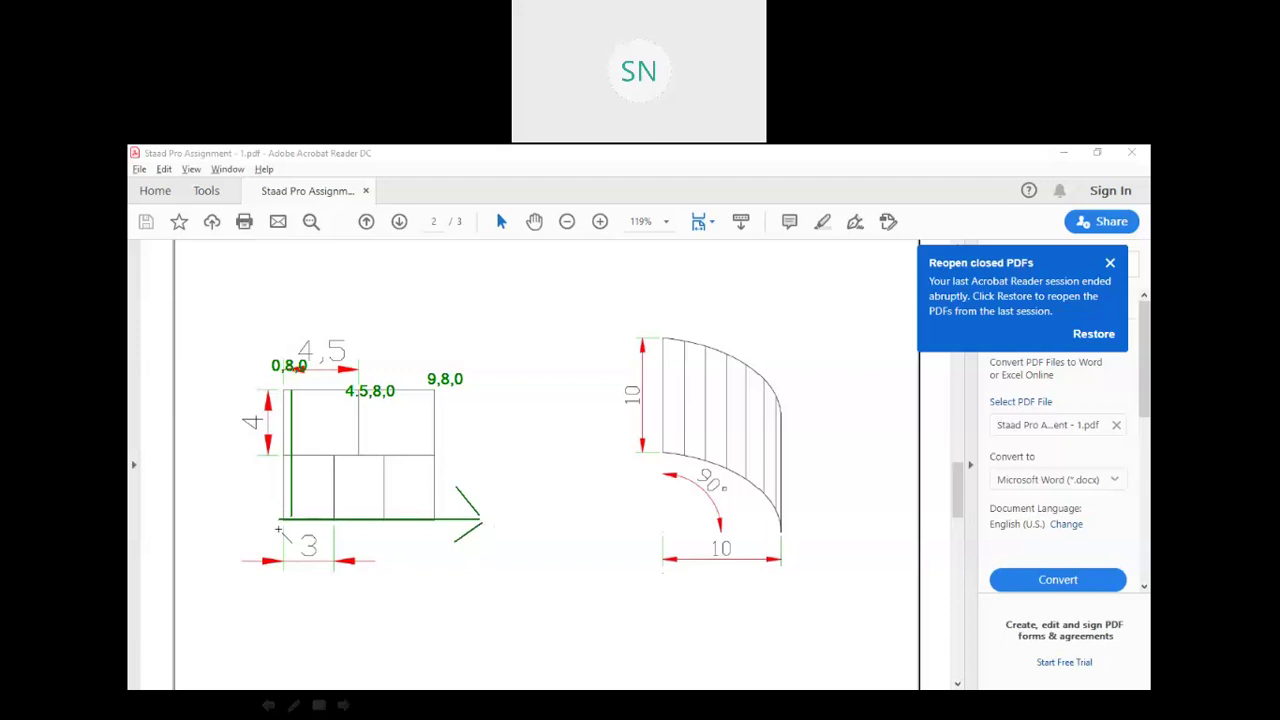
mouse_move(279, 524)
mouse_down()
mouse_move(276, 308)
mouse_move(290, 311)
mouse_up()
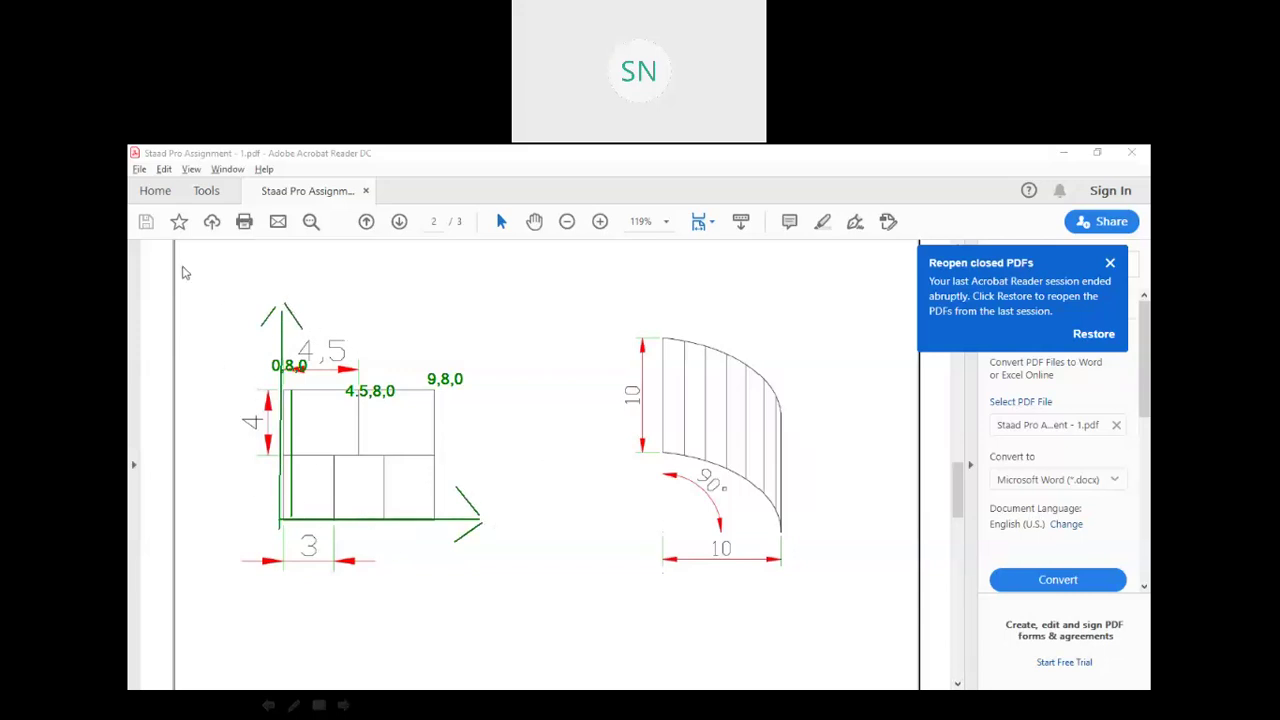
End the annotation, switch back to STAAD.Pro and add node 10 at 0, 8, 0 m
key(Escape)
key(alt+Tab)
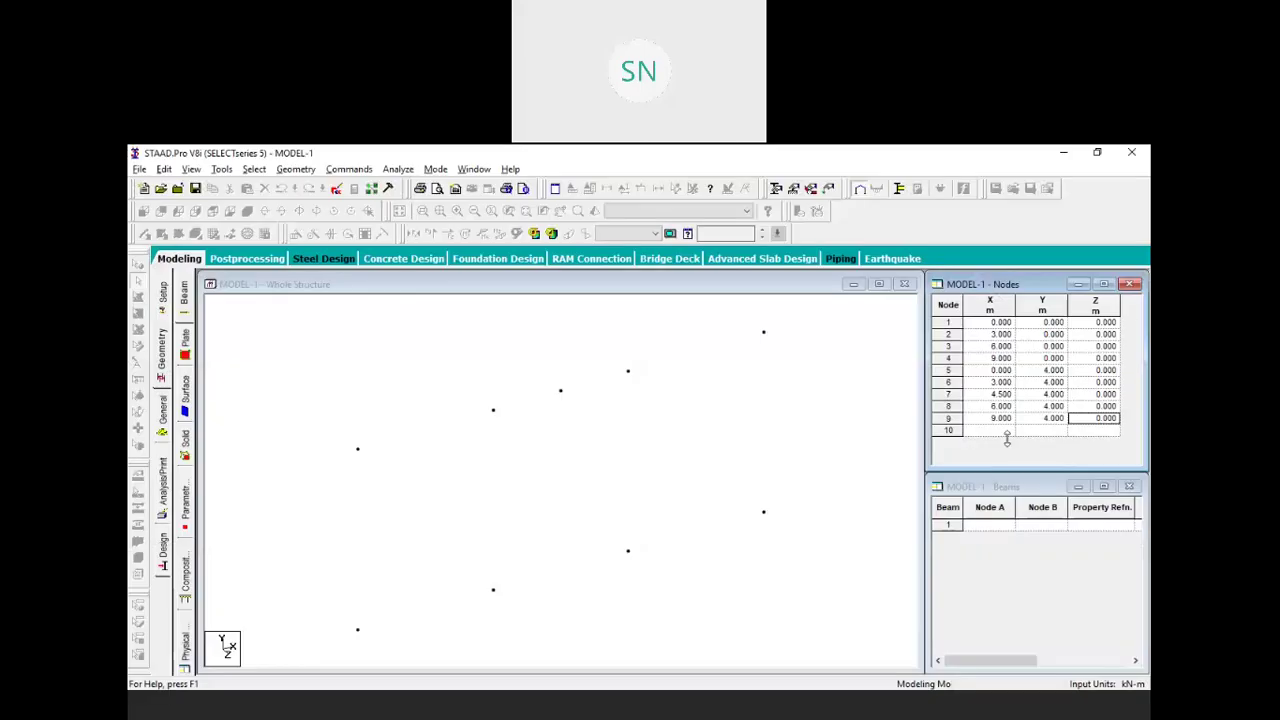
click(1001, 434)
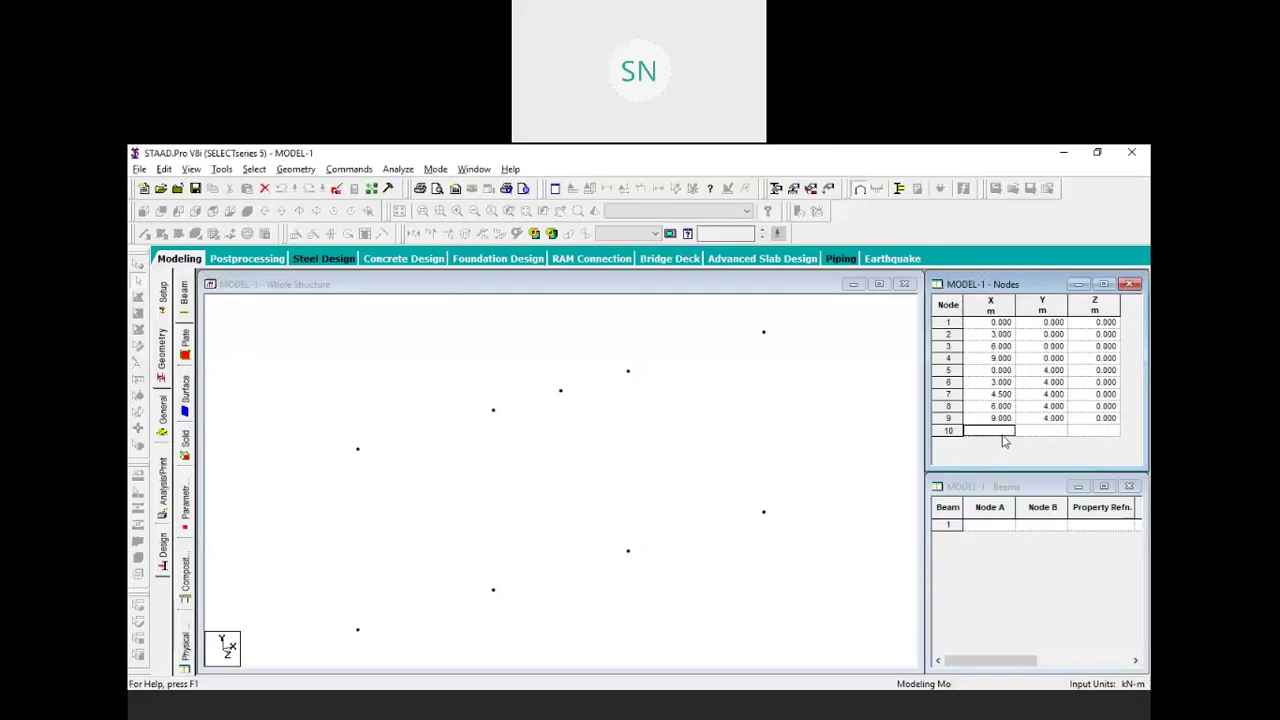
text(08)
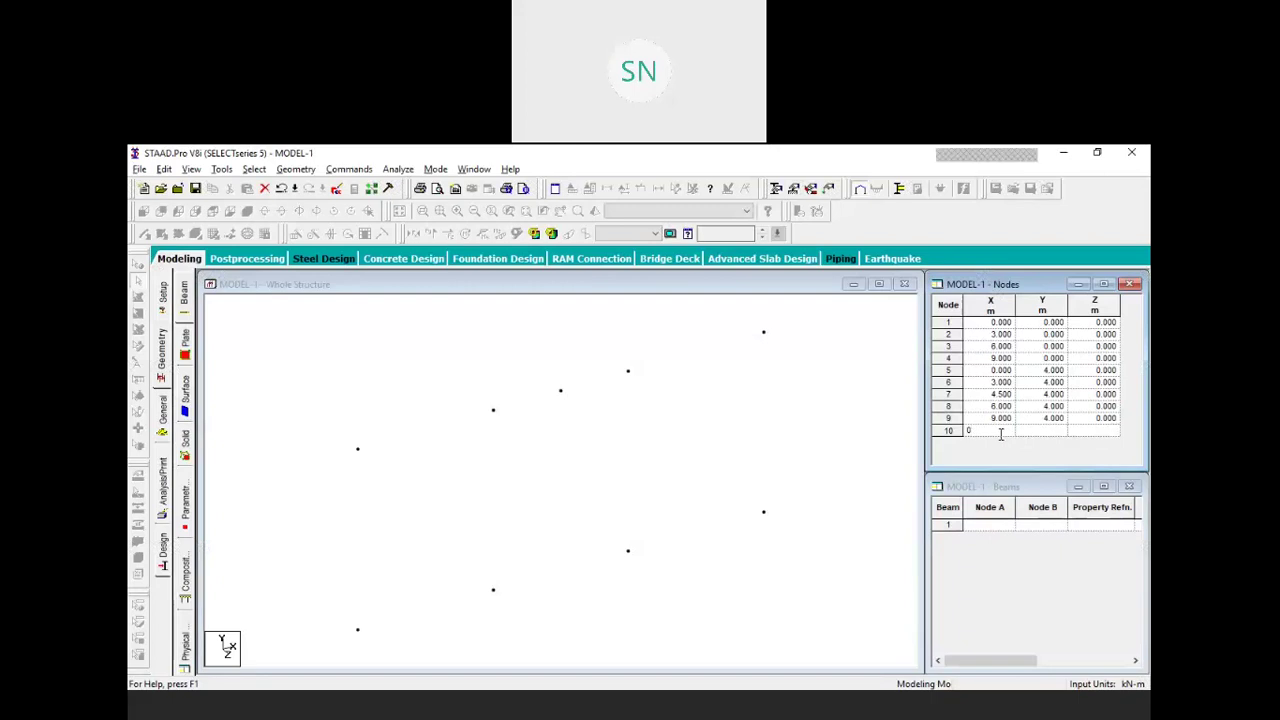
key(Tab)
text(8)
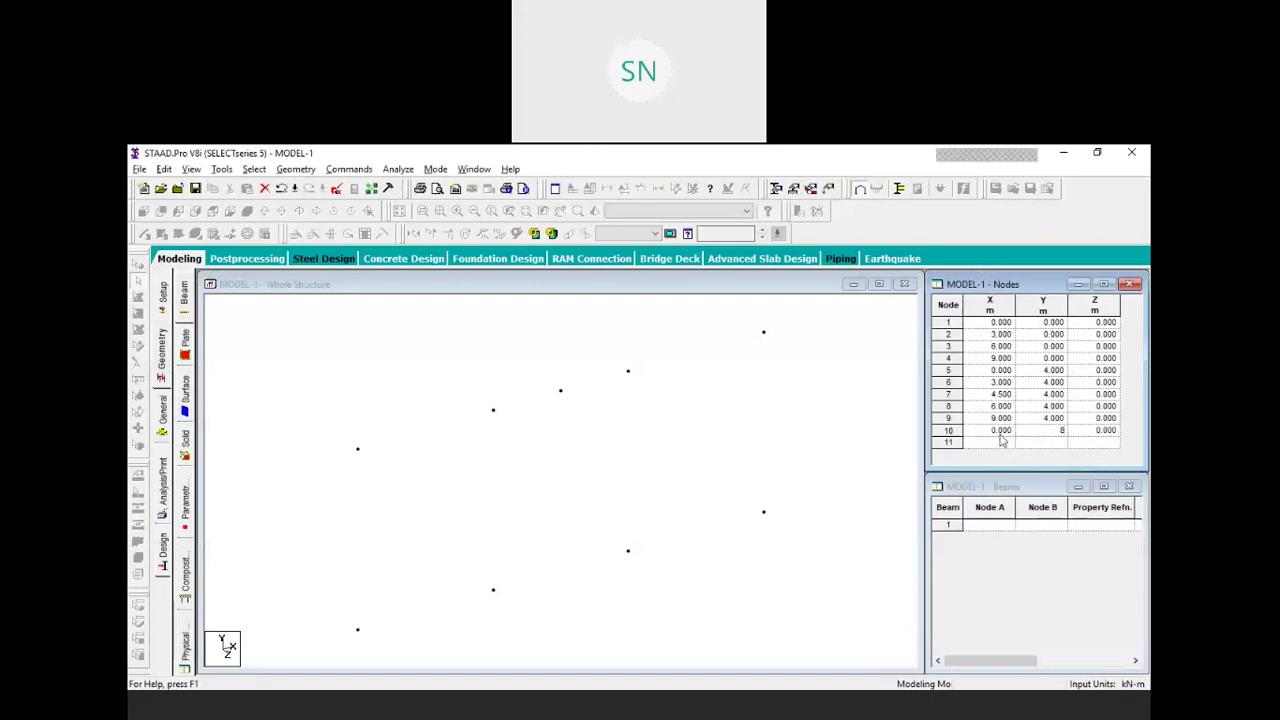
key(Tab)
key(Tab)
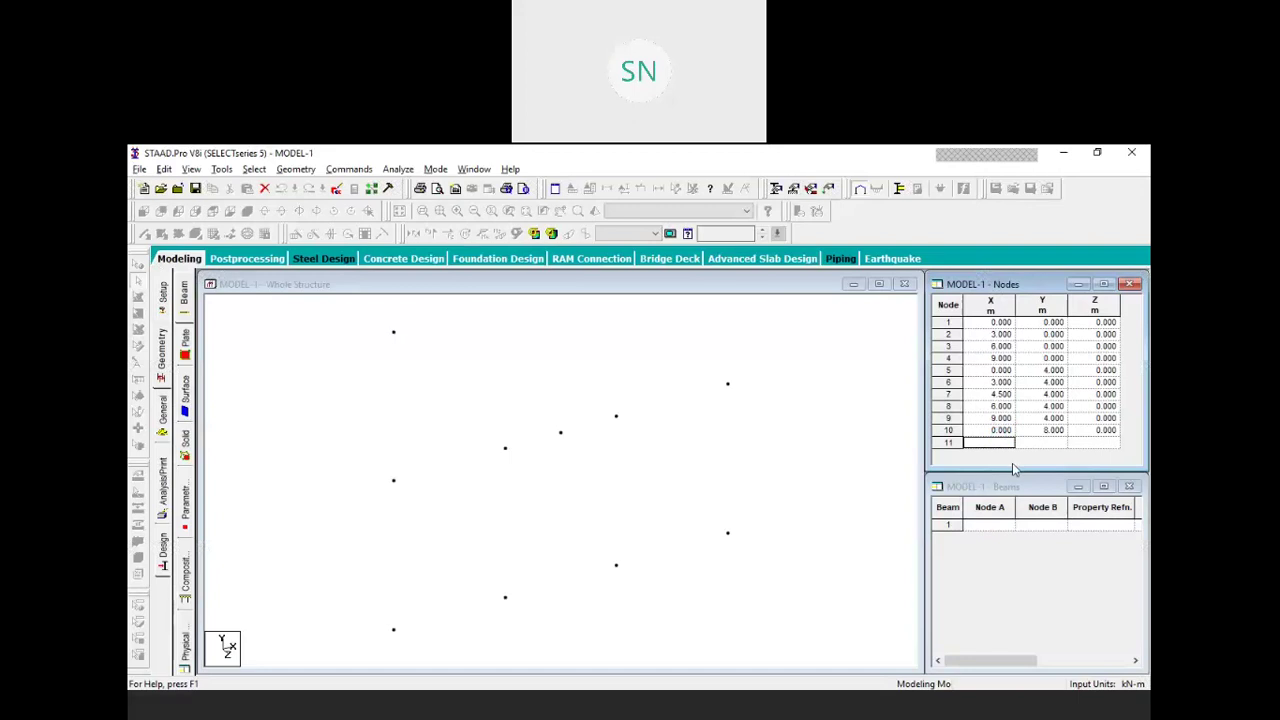
Add node 11 at 4.5, 8, 0 m in the Nodes table
click(977, 527)
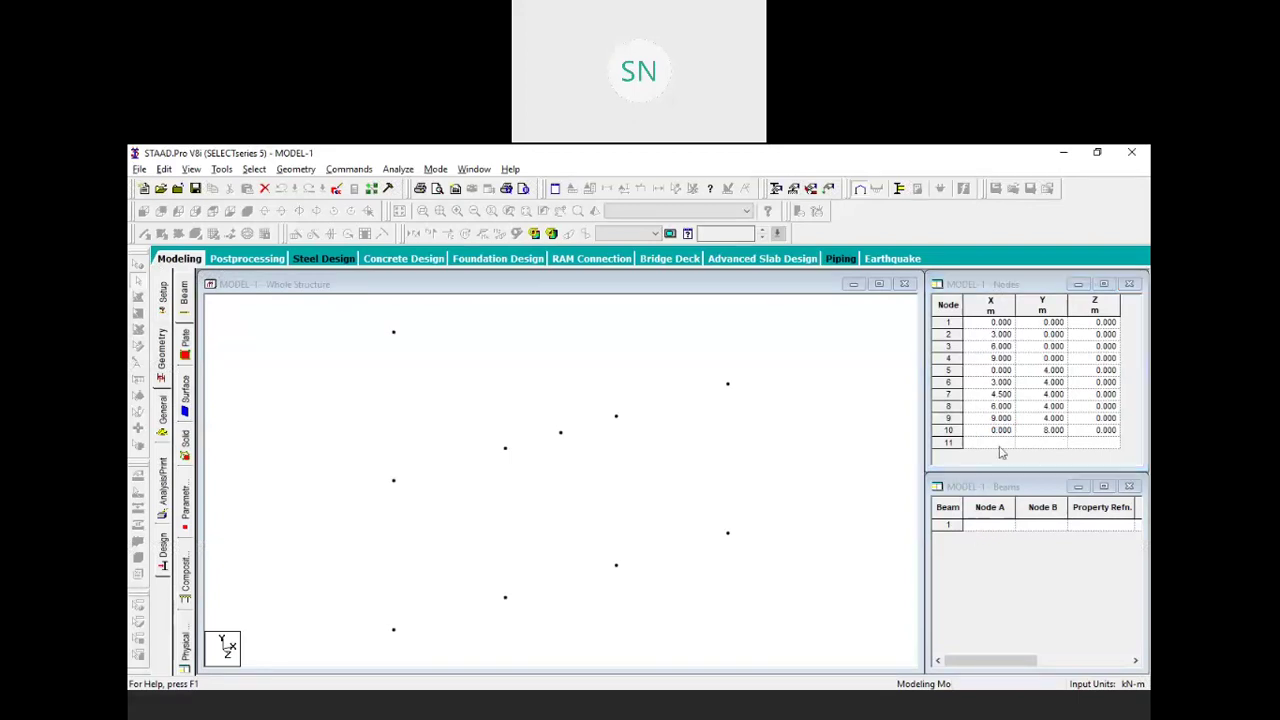
click(1000, 443)
click(1003, 445)
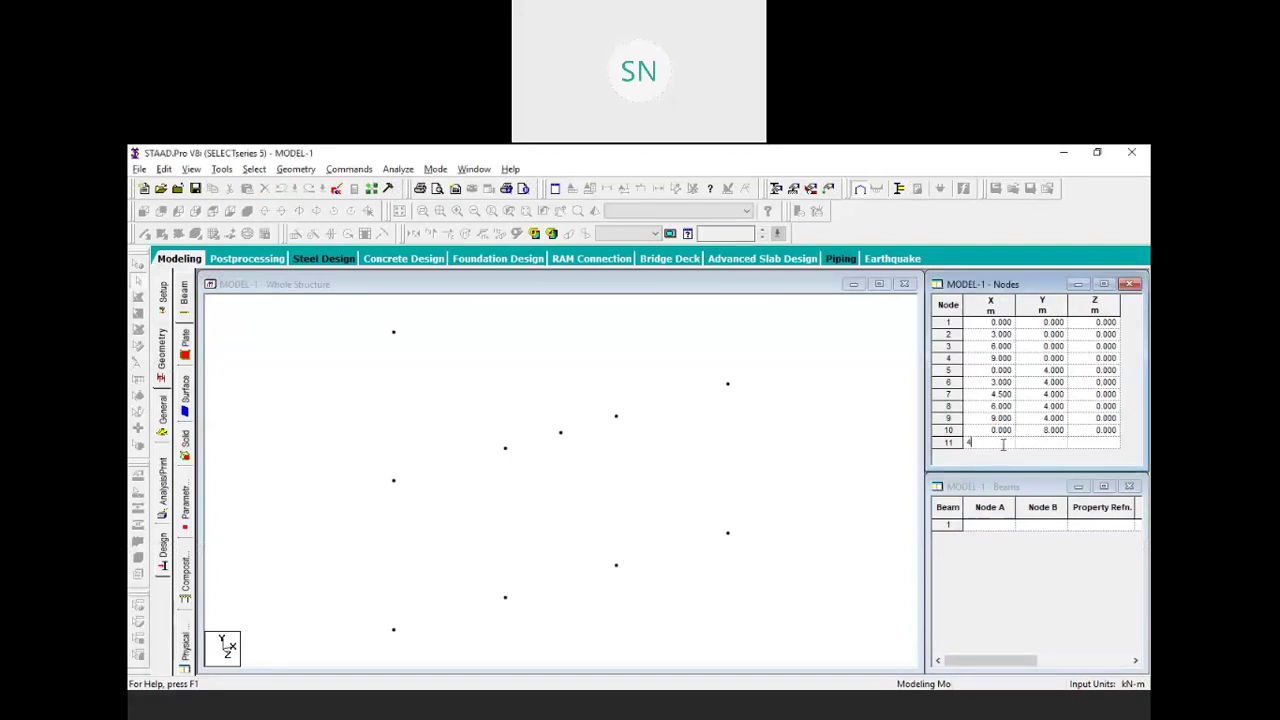
text(4)
key(Tab)
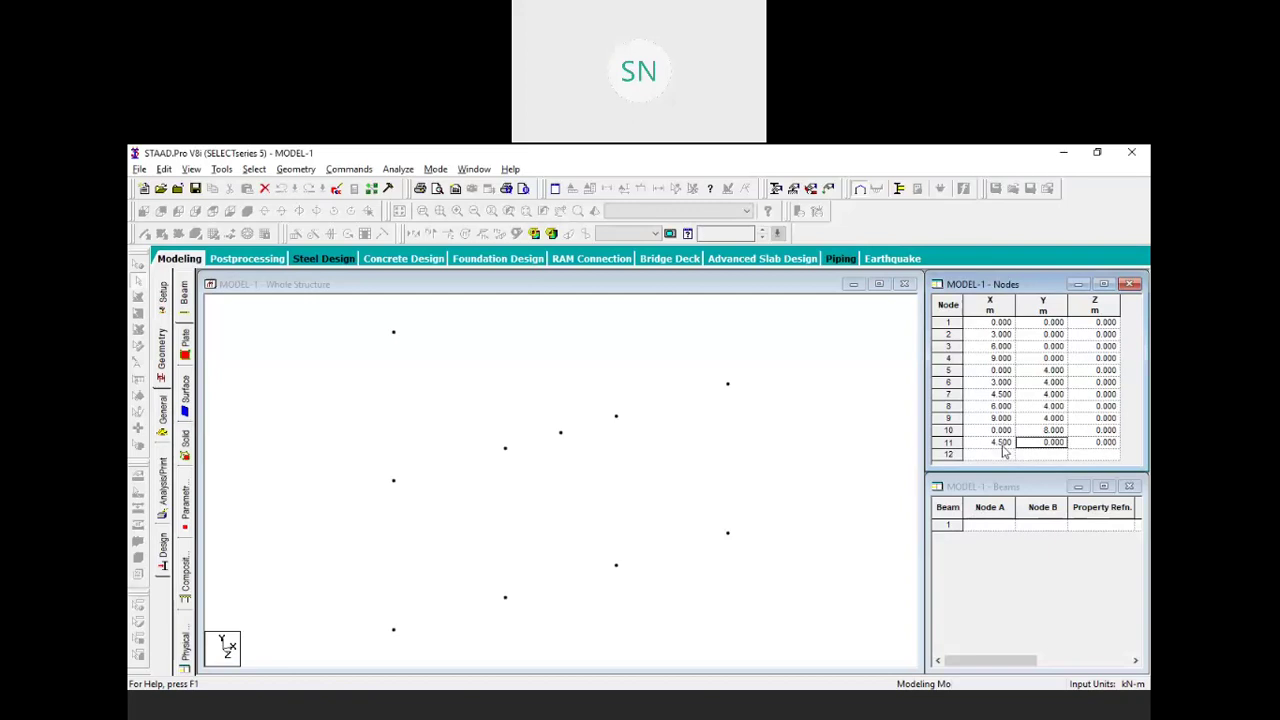
text(8)
key(Tab)
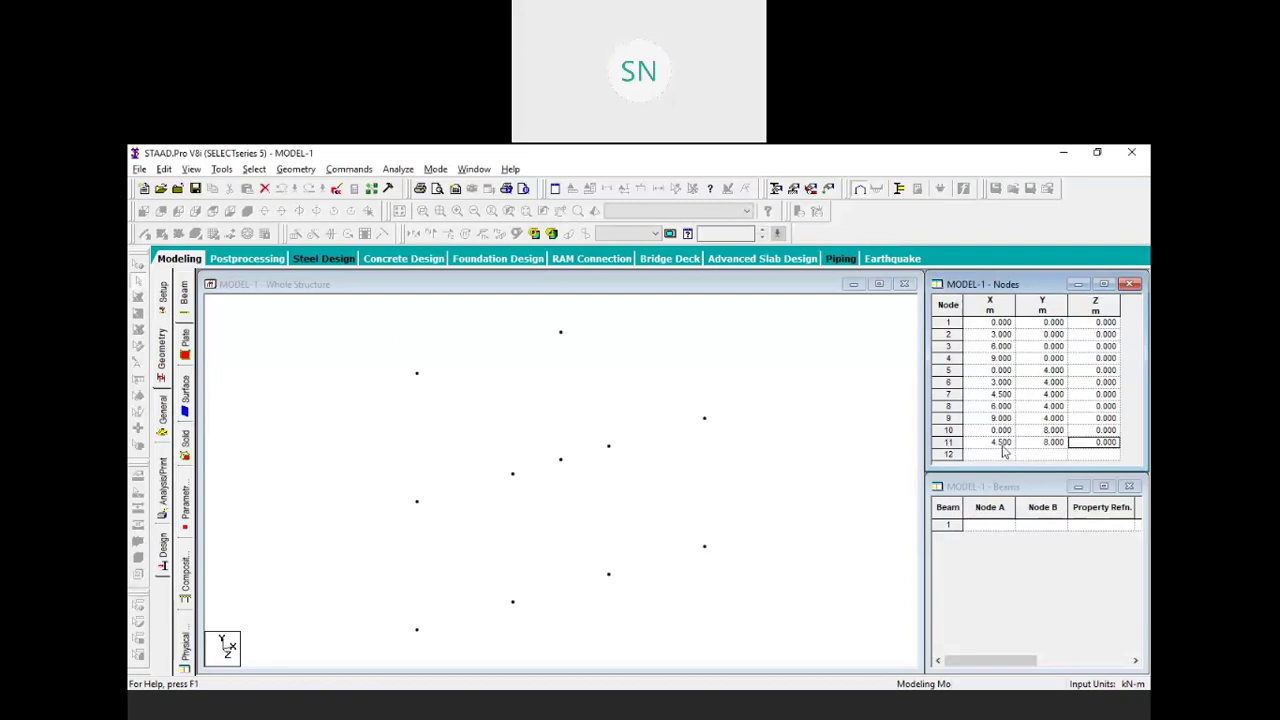
Add node 12 at 9, 8, 0 m in the Nodes table
click(1003, 453)
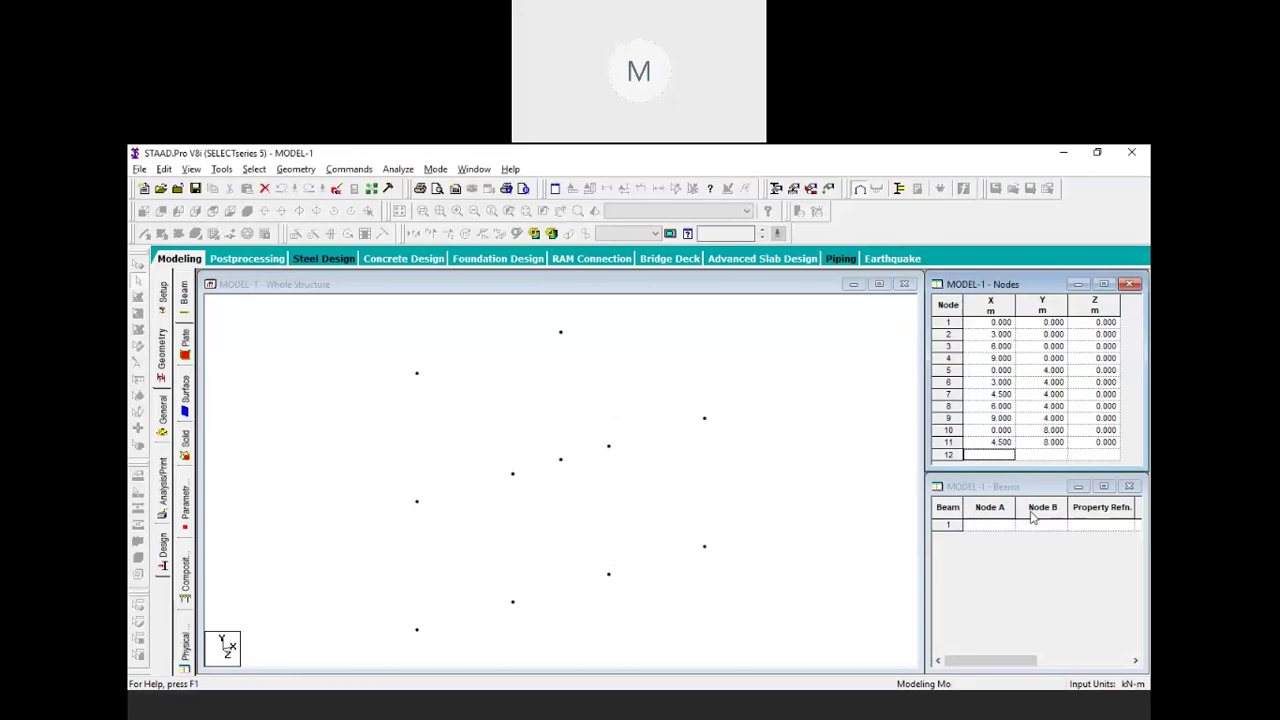
text(9)
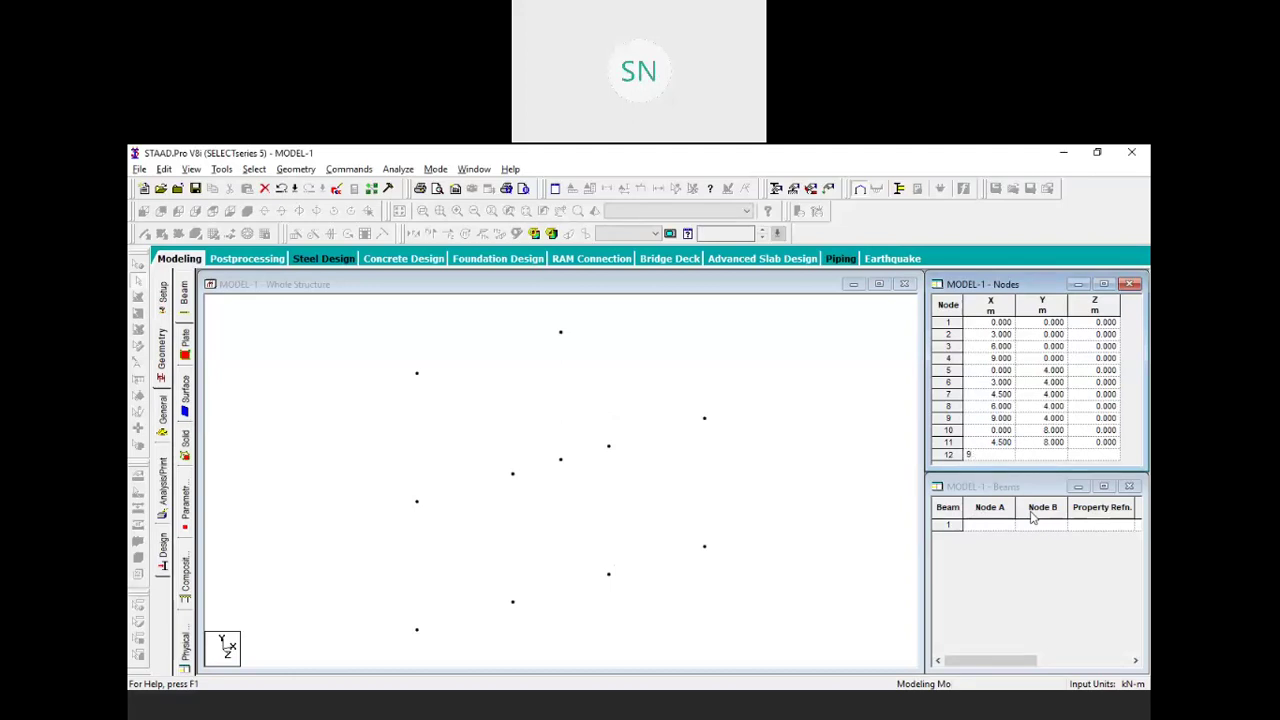
key(Tab)
text(8)
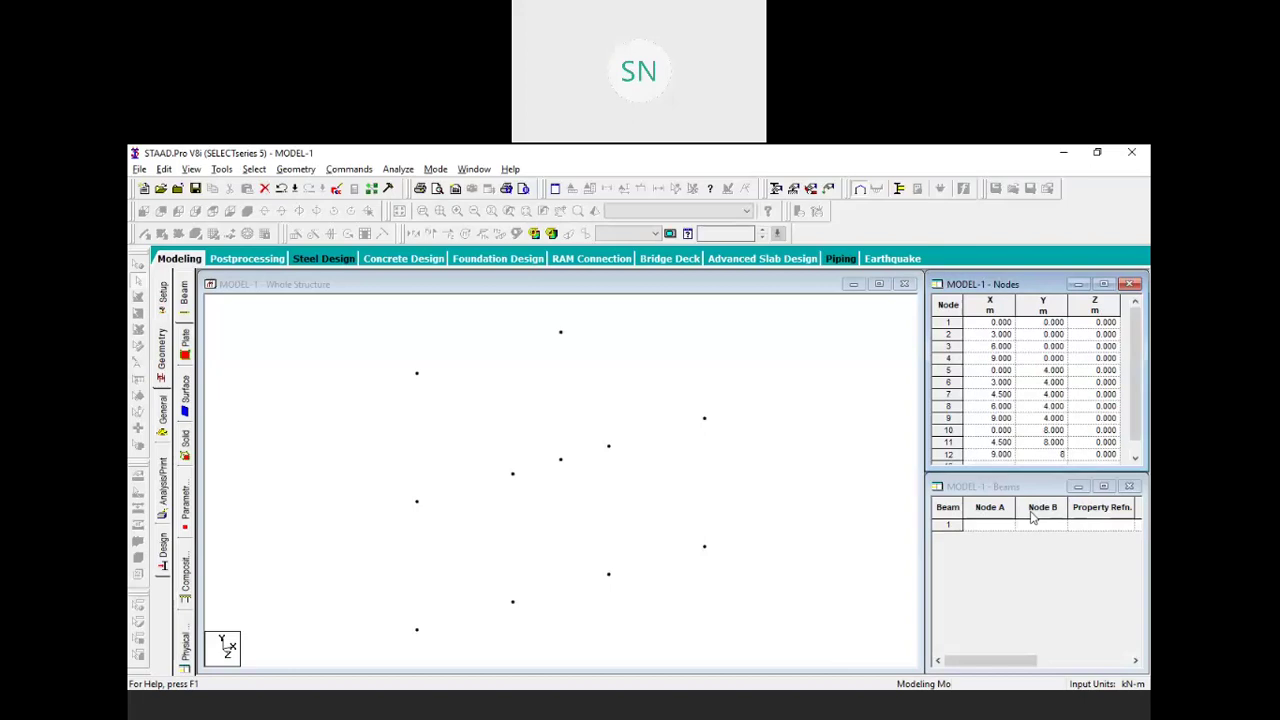
key(Tab)
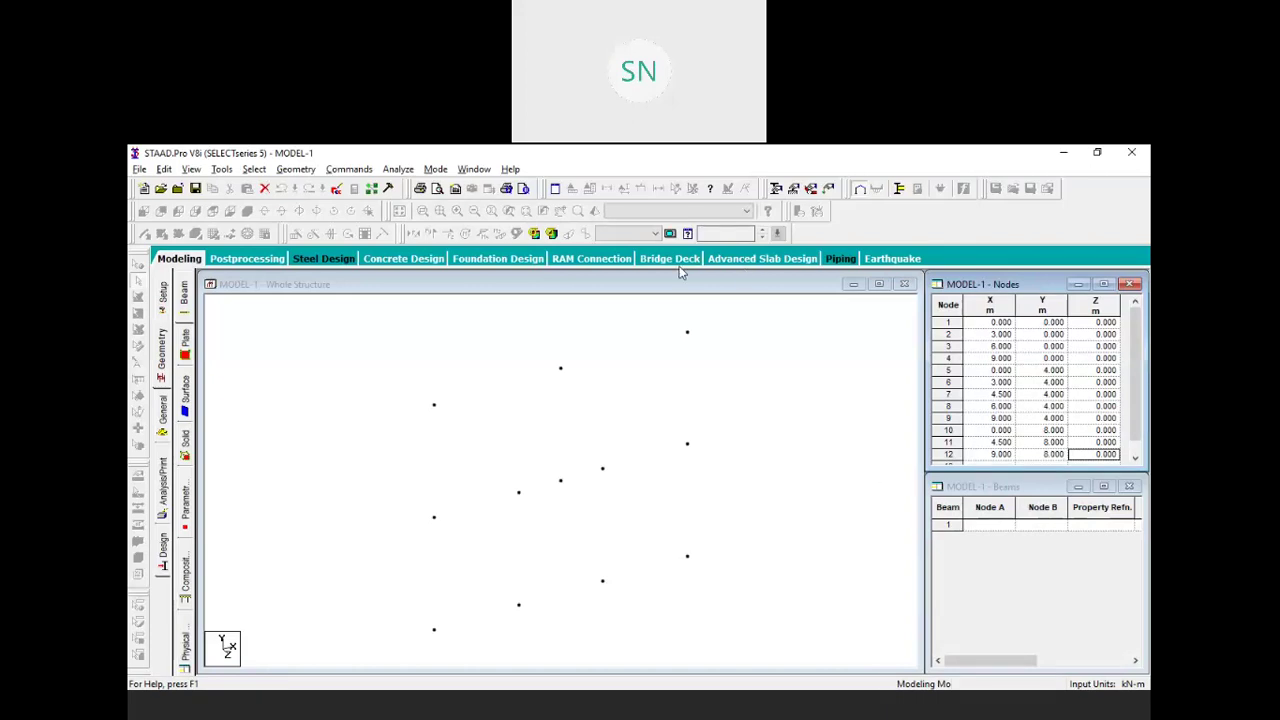
Annotate the model view with X, Y and Z direction arrows from the origin node and circle the axis indicator
key(alt)
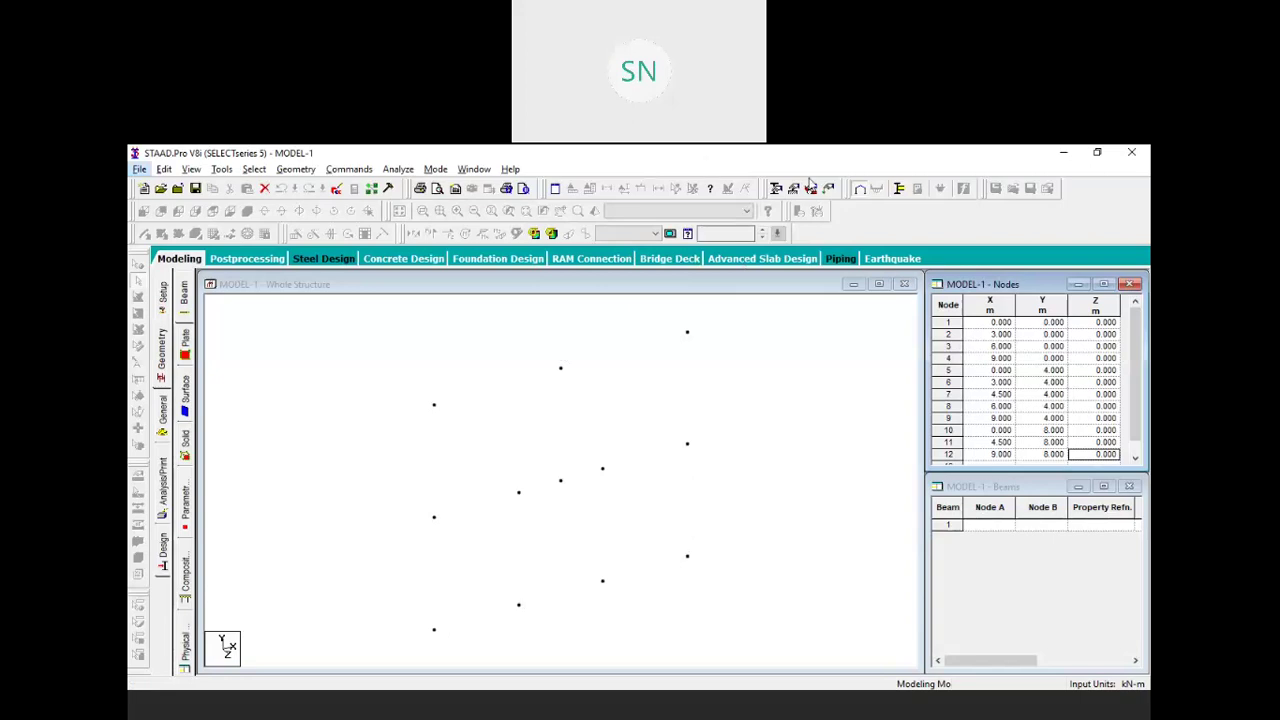
click(871, 159)
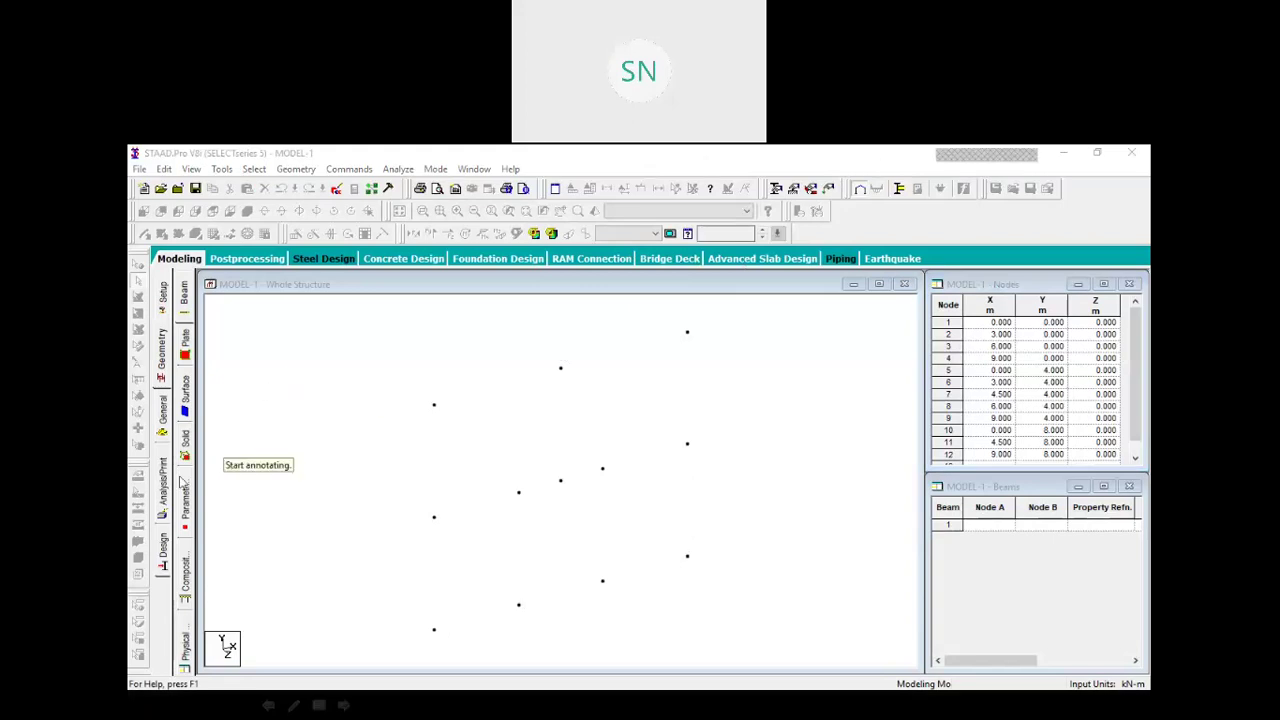
drag(434, 624, 546, 578)
mouse_move(522, 572)
mouse_down()
mouse_move(548, 588)
mouse_move(540, 600)
mouse_up()
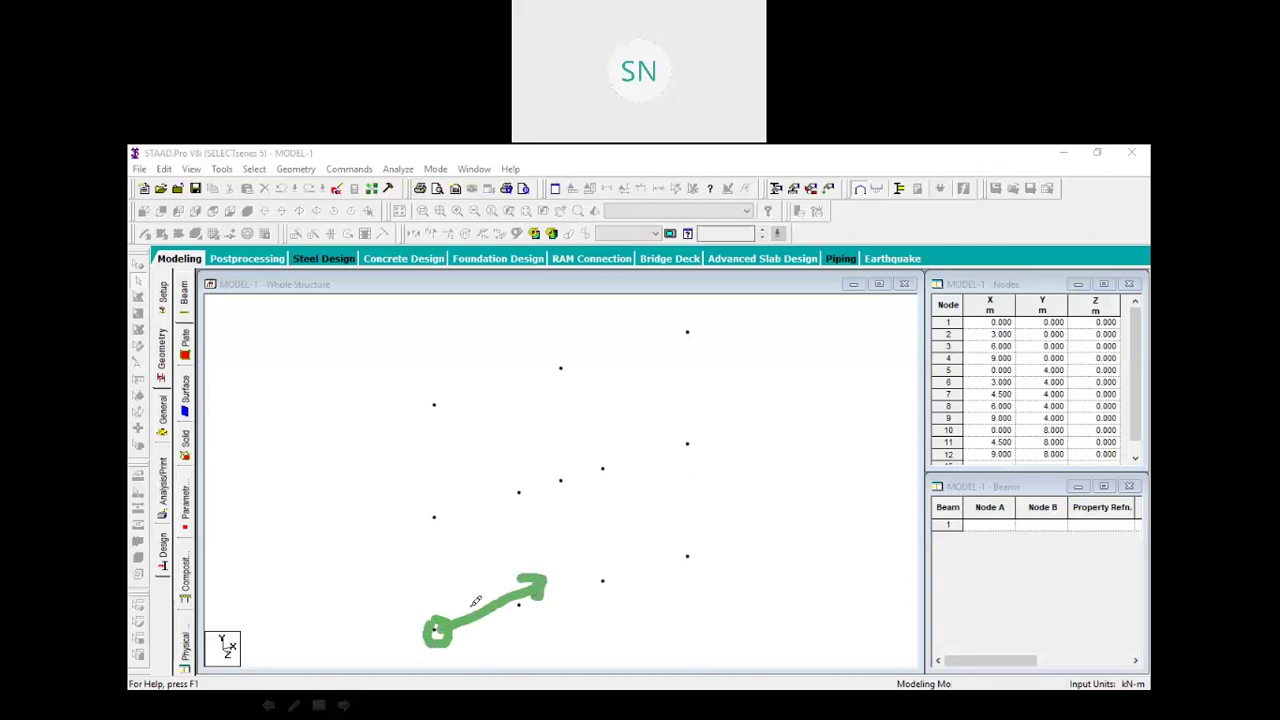
mouse_move(218, 620)
mouse_down()
mouse_move(264, 642)
mouse_move(213, 662)
mouse_move(212, 618)
mouse_move(248, 607)
mouse_up()
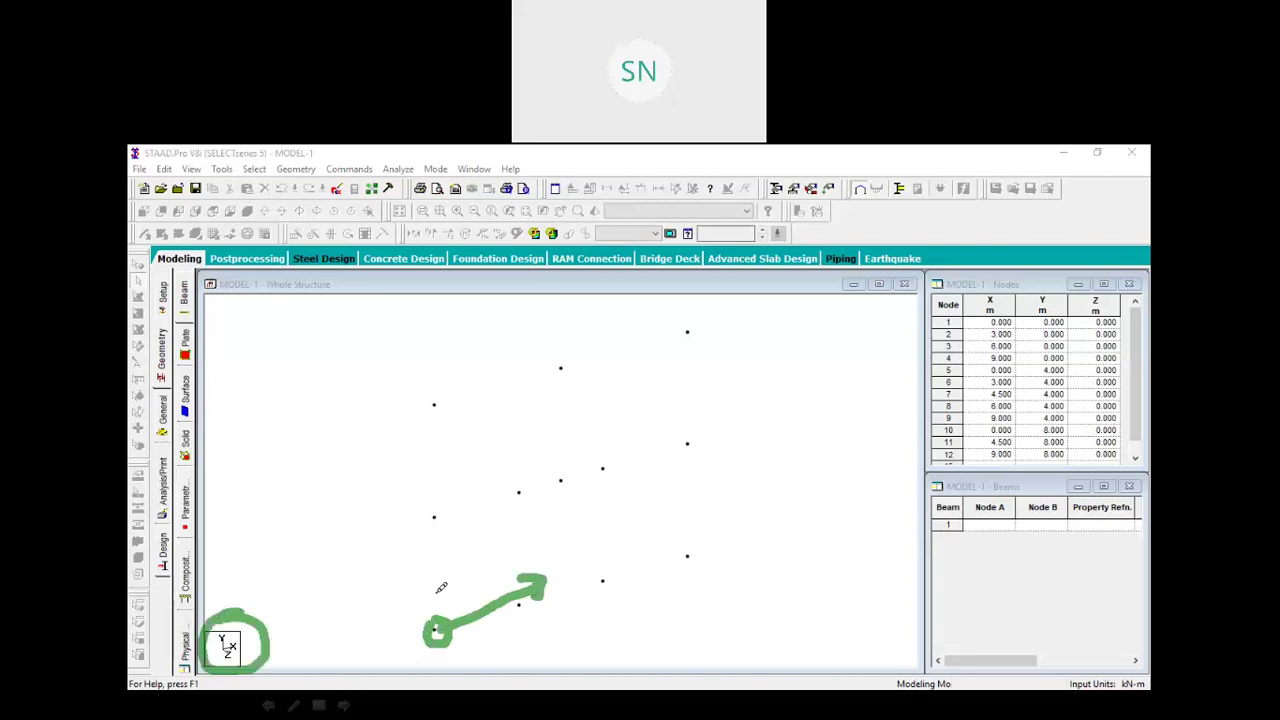
mouse_move(436, 618)
mouse_down()
mouse_move(429, 483)
mouse_move(400, 491)
mouse_move(442, 490)
mouse_up()
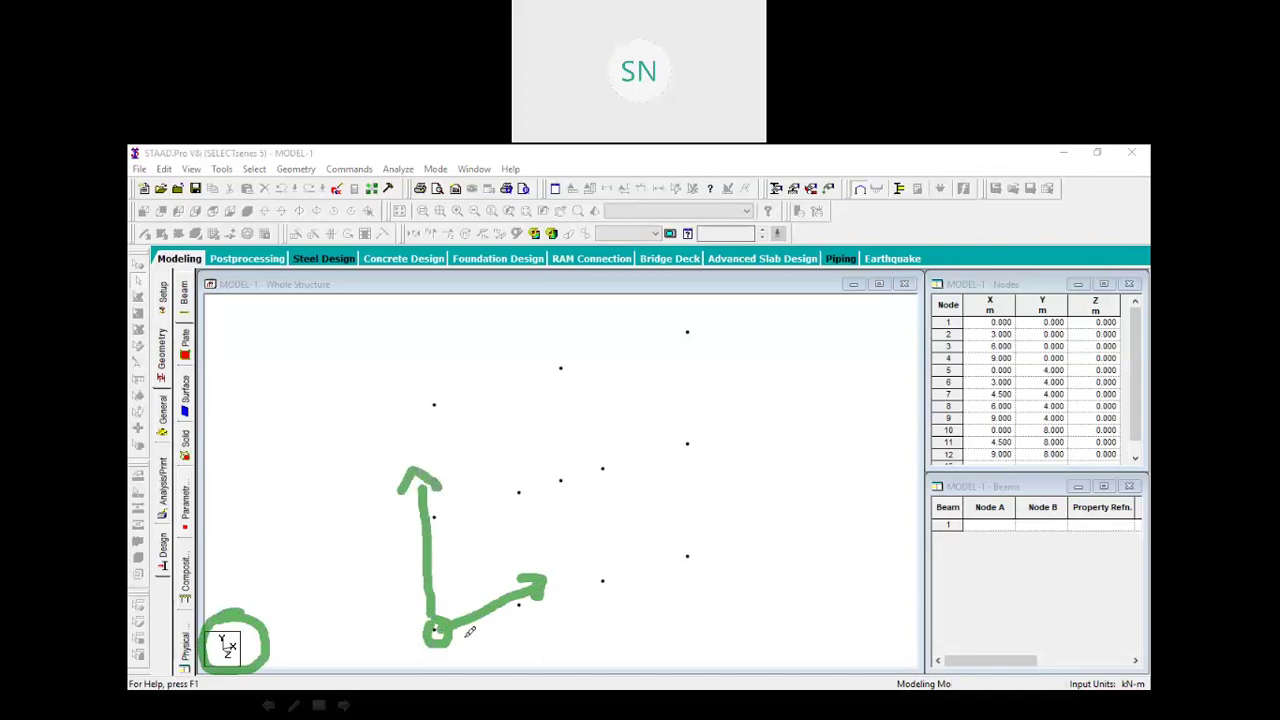
mouse_move(440, 632)
mouse_down()
mouse_move(507, 657)
mouse_move(494, 660)
mouse_up()
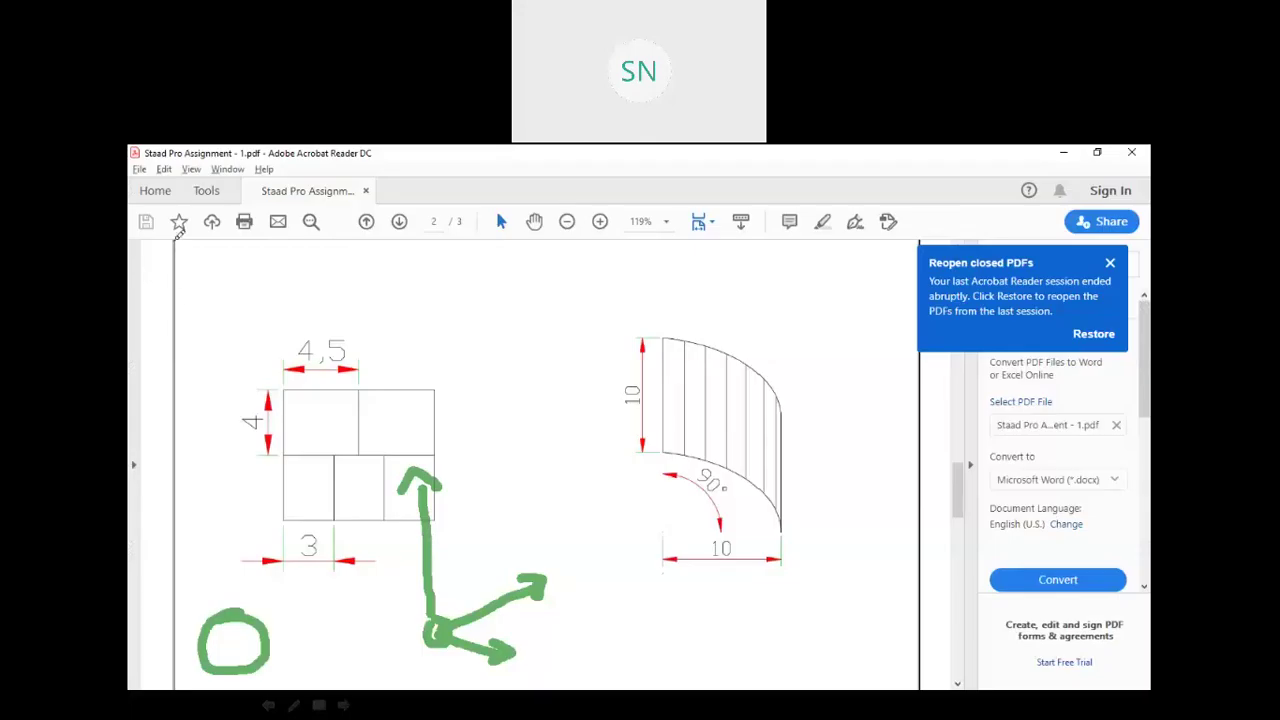
End the annotation and show the whole structure in front view
key(Escape)
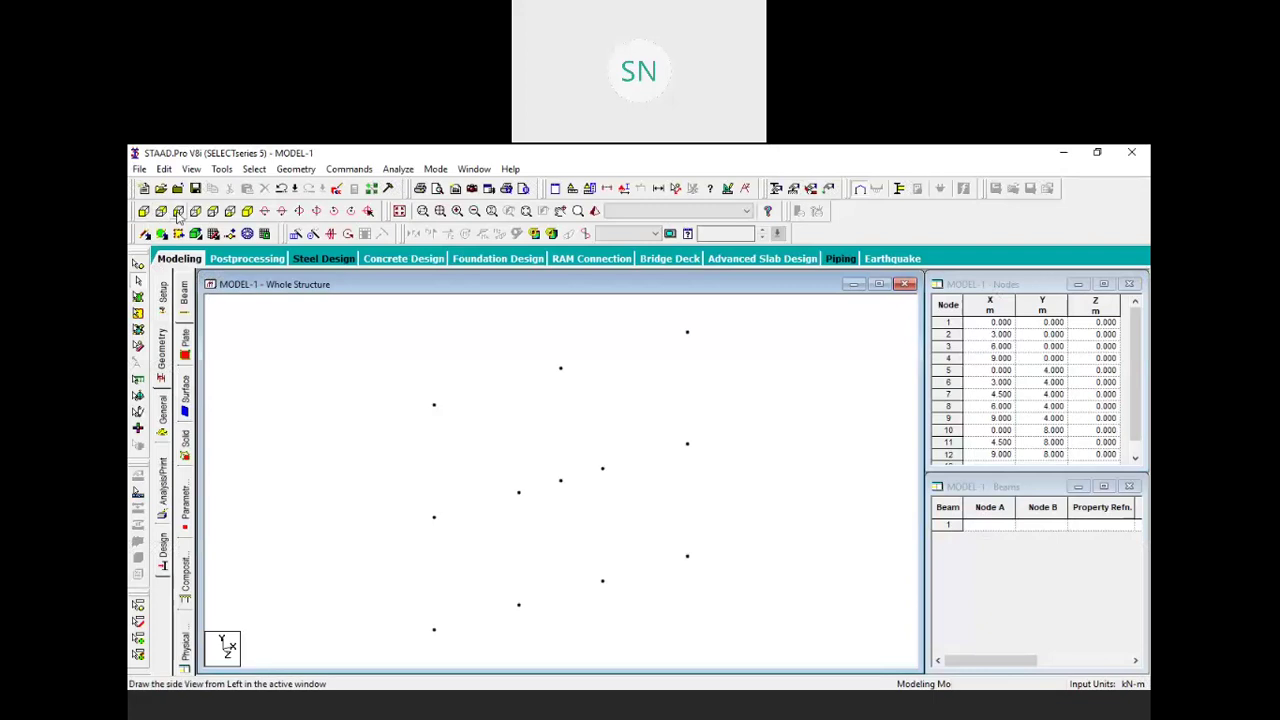
click(145, 212)
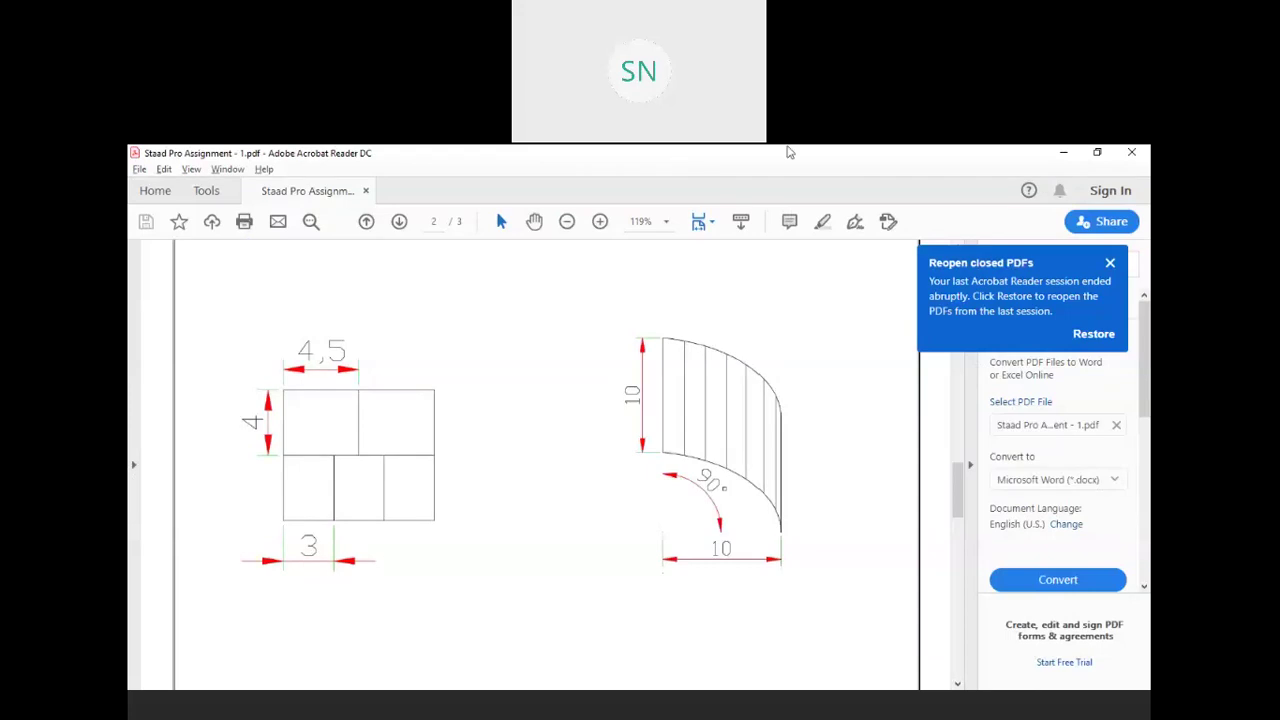
Annotate the left assignment drawing by underlining the 3 dimension and marking the joints on its bottom and middle lines, and end the annotation
click(875, 156)
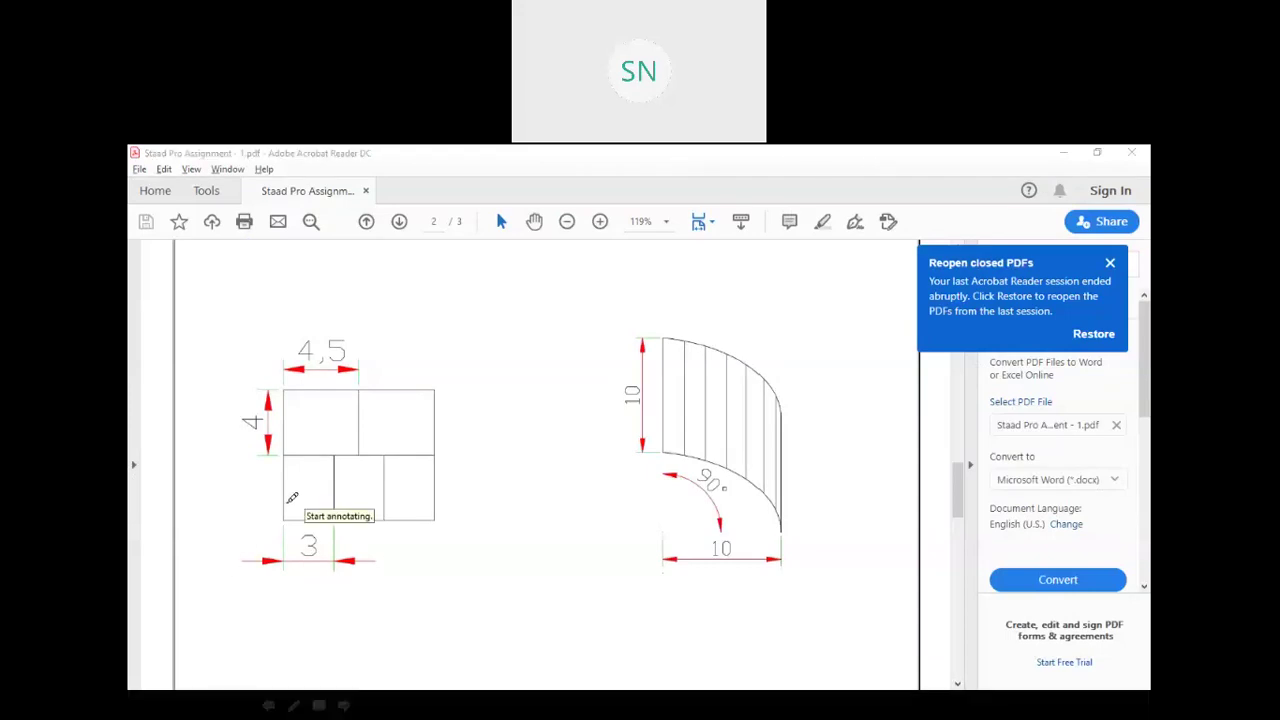
drag(290, 571, 327, 571)
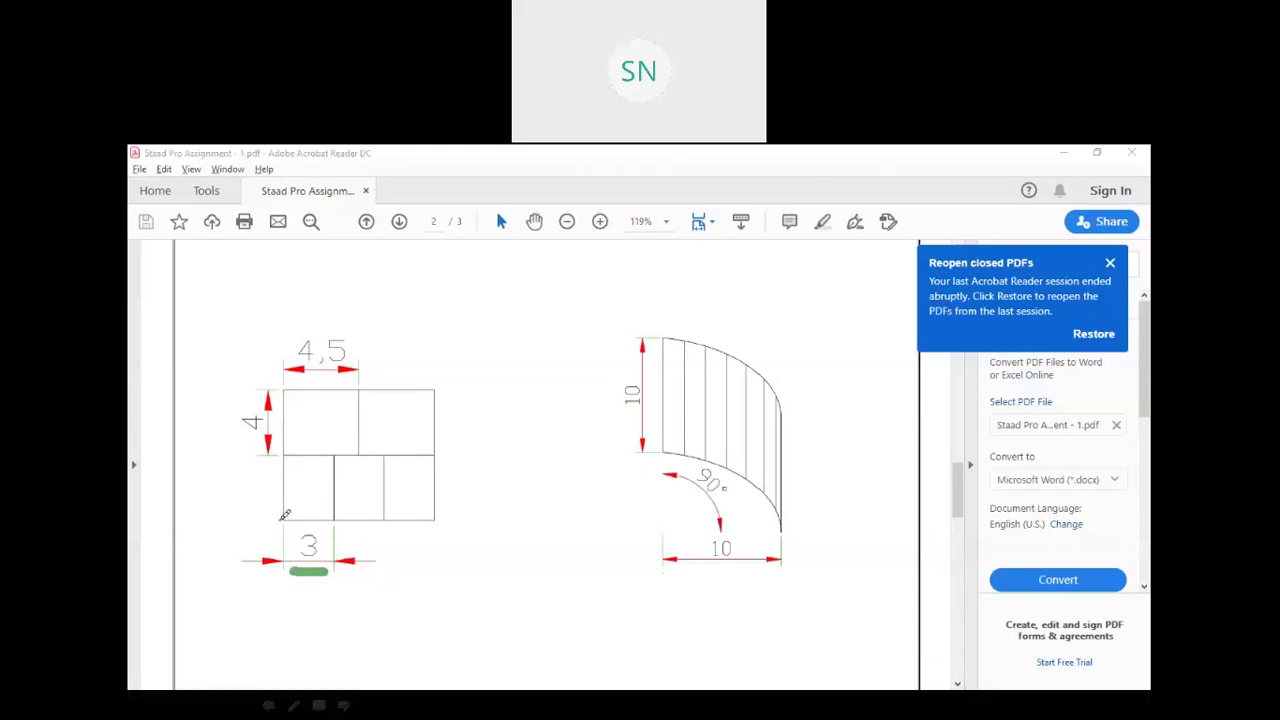
click(276, 520)
drag(291, 521, 283, 509)
mouse_move(334, 510)
mouse_down()
mouse_move(386, 526)
mouse_move(433, 506)
mouse_up()
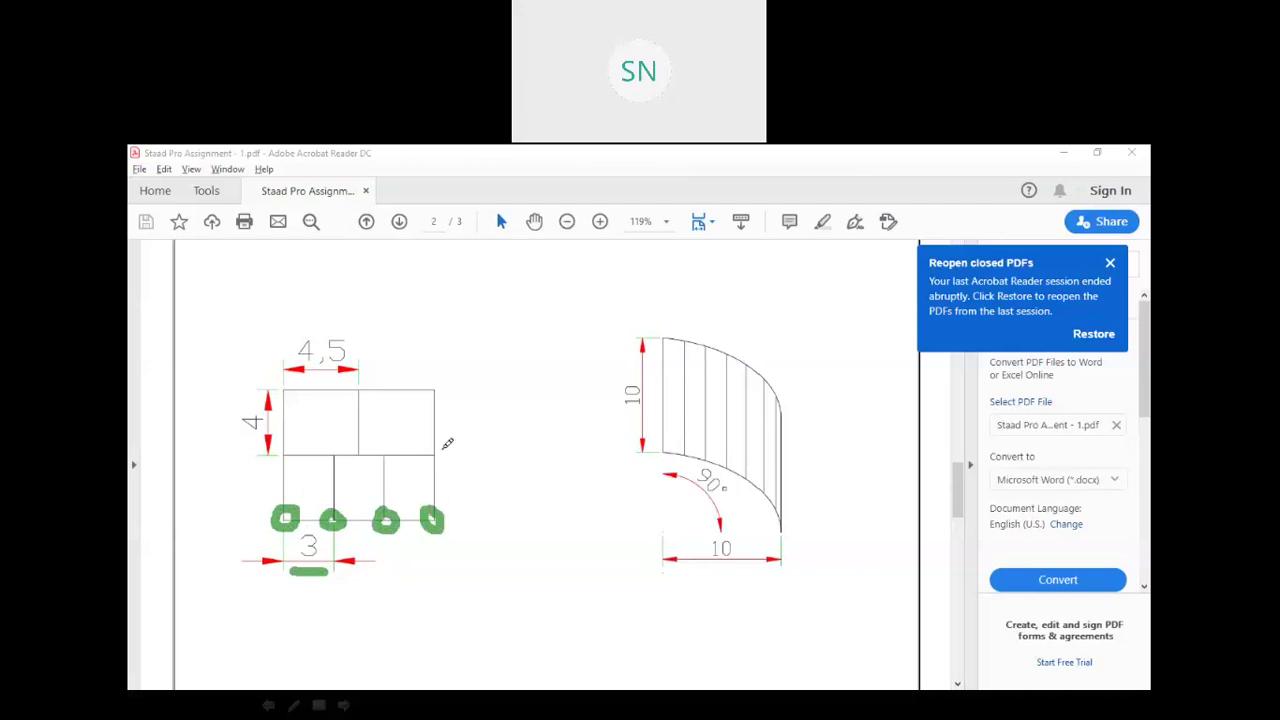
mouse_move(446, 440)
mouse_down()
mouse_move(430, 455)
mouse_move(442, 444)
mouse_move(331, 463)
mouse_move(285, 456)
mouse_up()
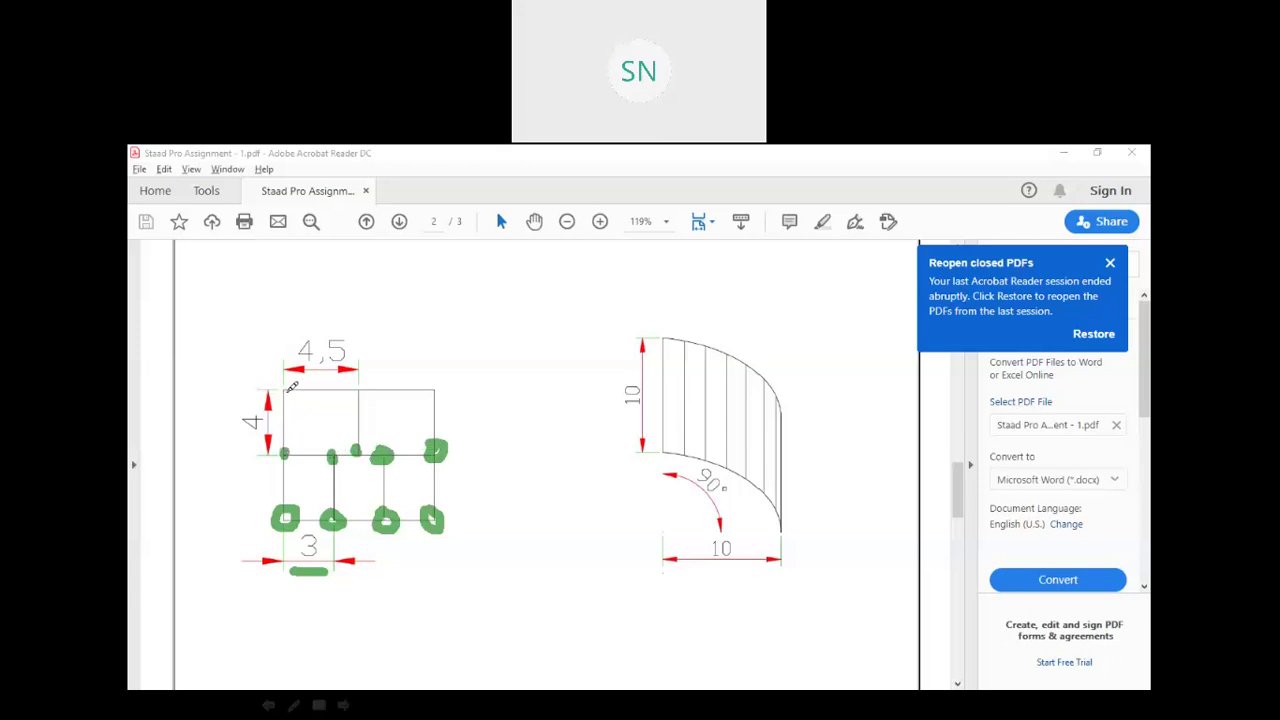
key(Escape)
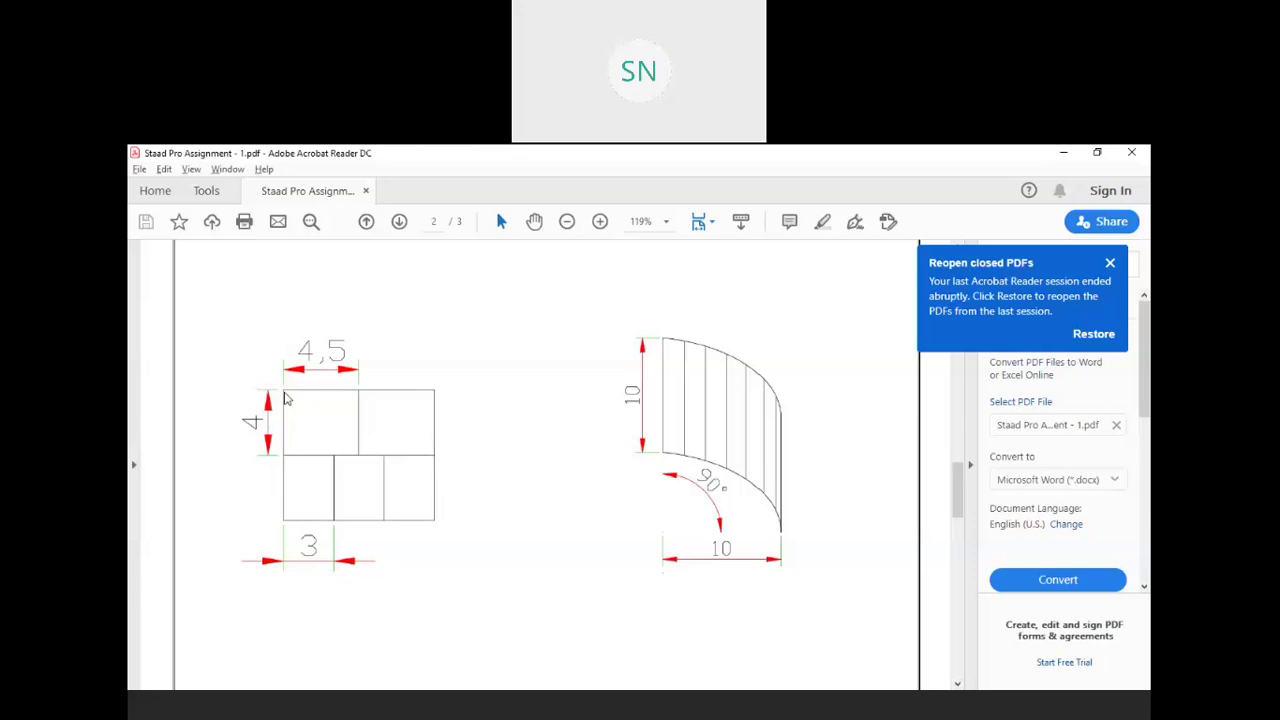
Switch to STAAD.Pro and highlight the node numbers in the Nodes table and the Node A and Node B cells of the Beams table
key(alt+Tab)
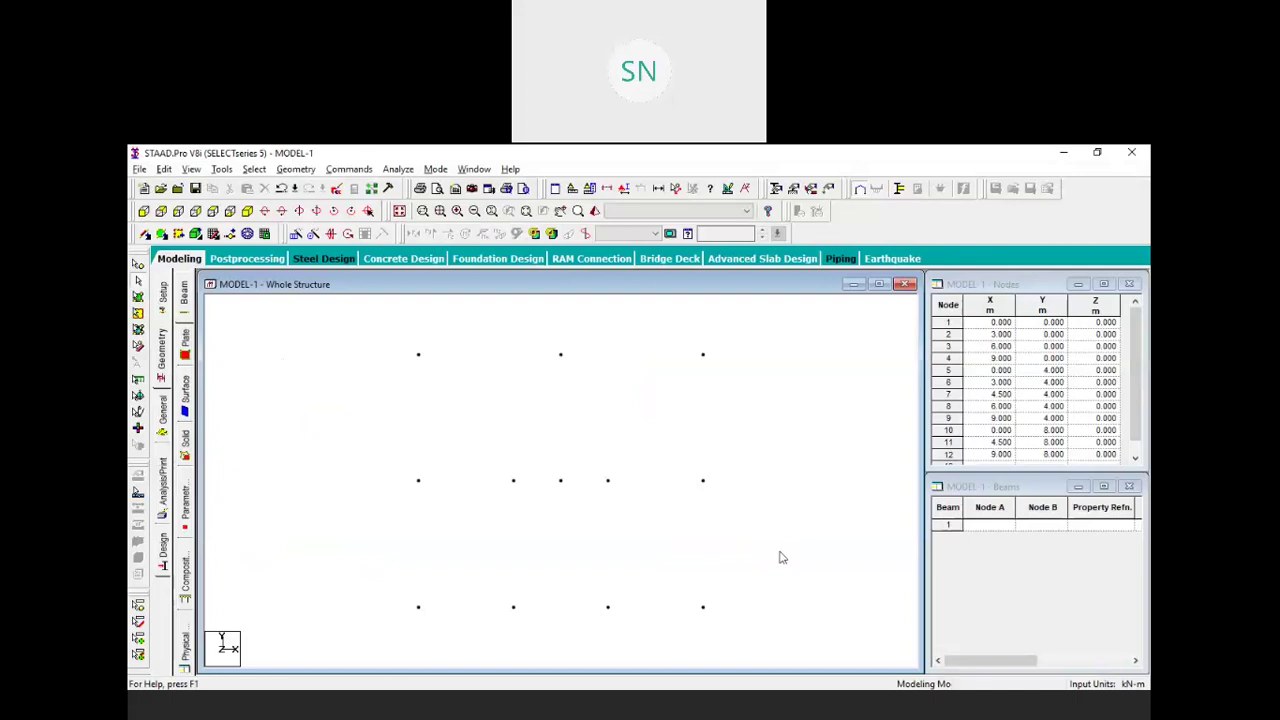
click(1032, 549)
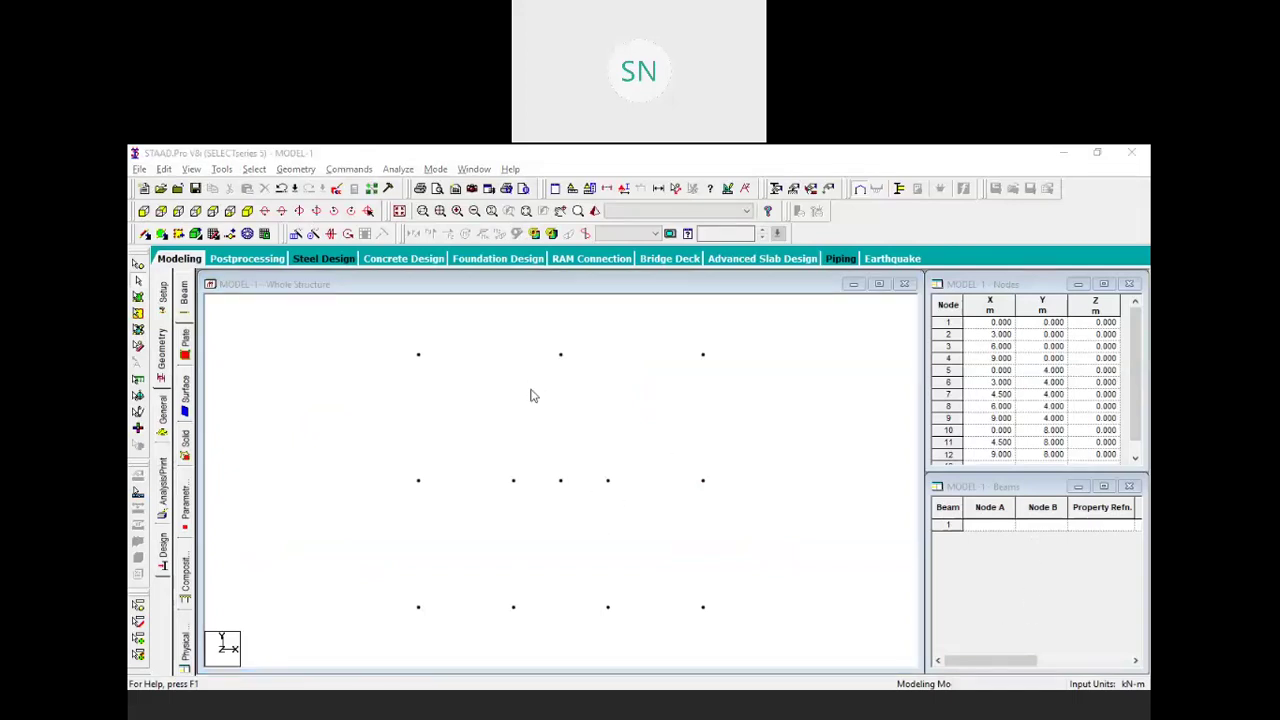
click(668, 480)
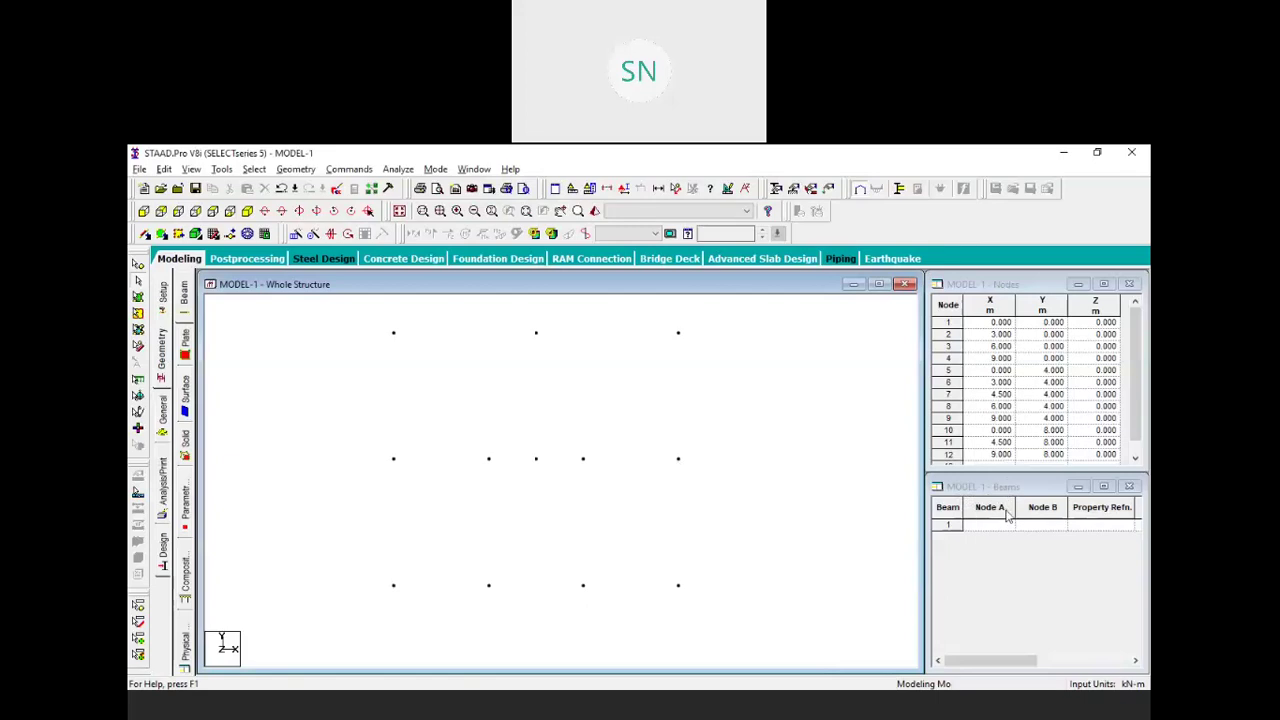
click(1010, 612)
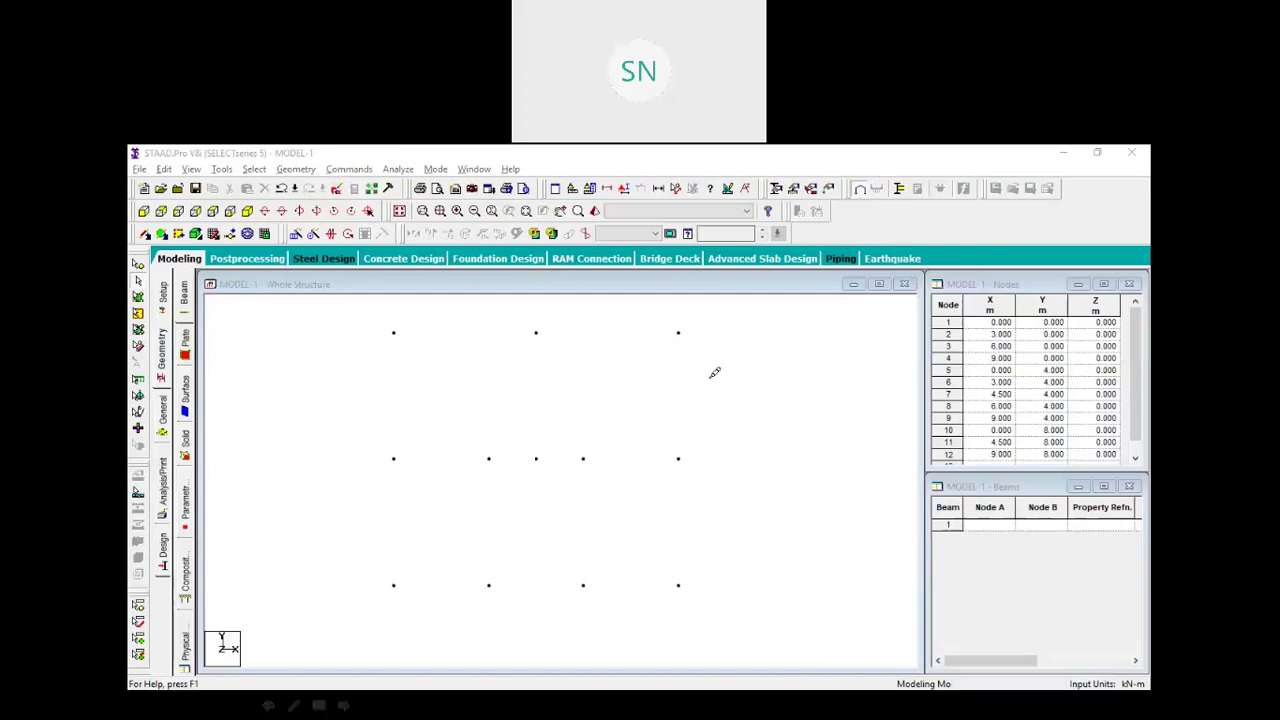
mouse_move(950, 299)
mouse_down()
mouse_move(954, 453)
mouse_move(968, 322)
mouse_move(950, 326)
mouse_move(960, 417)
mouse_up()
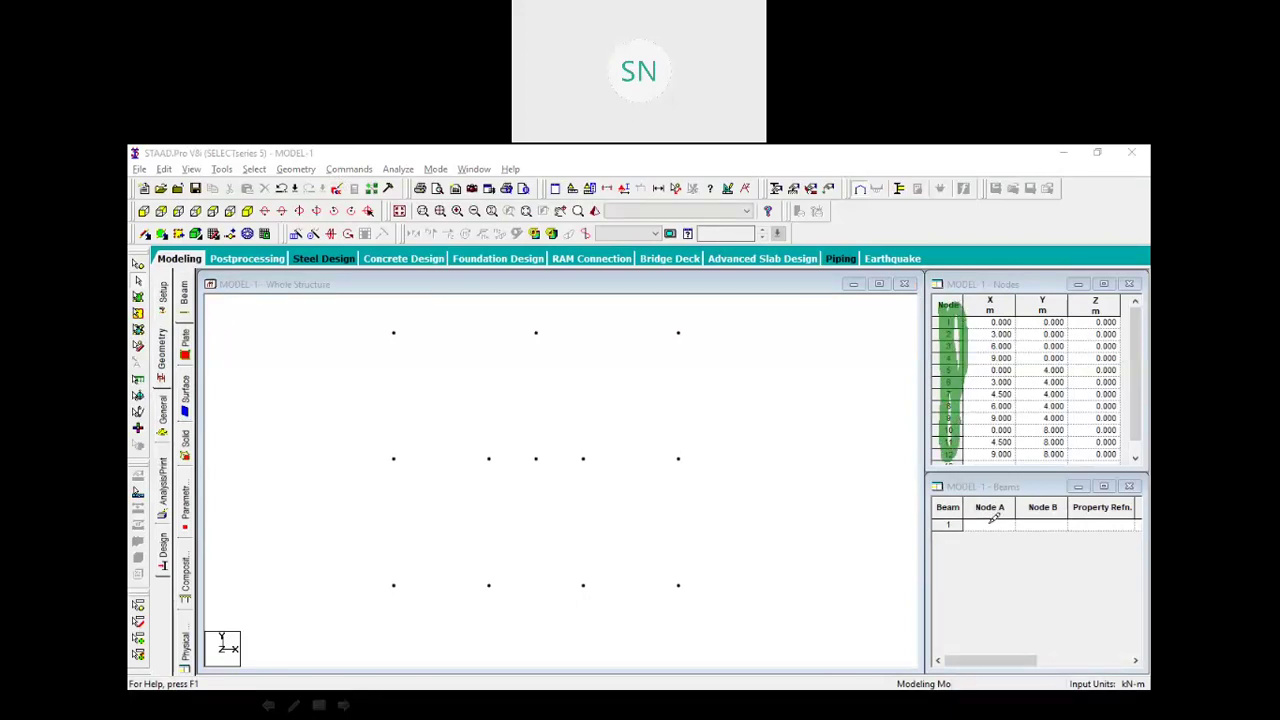
drag(993, 515, 1032, 525)
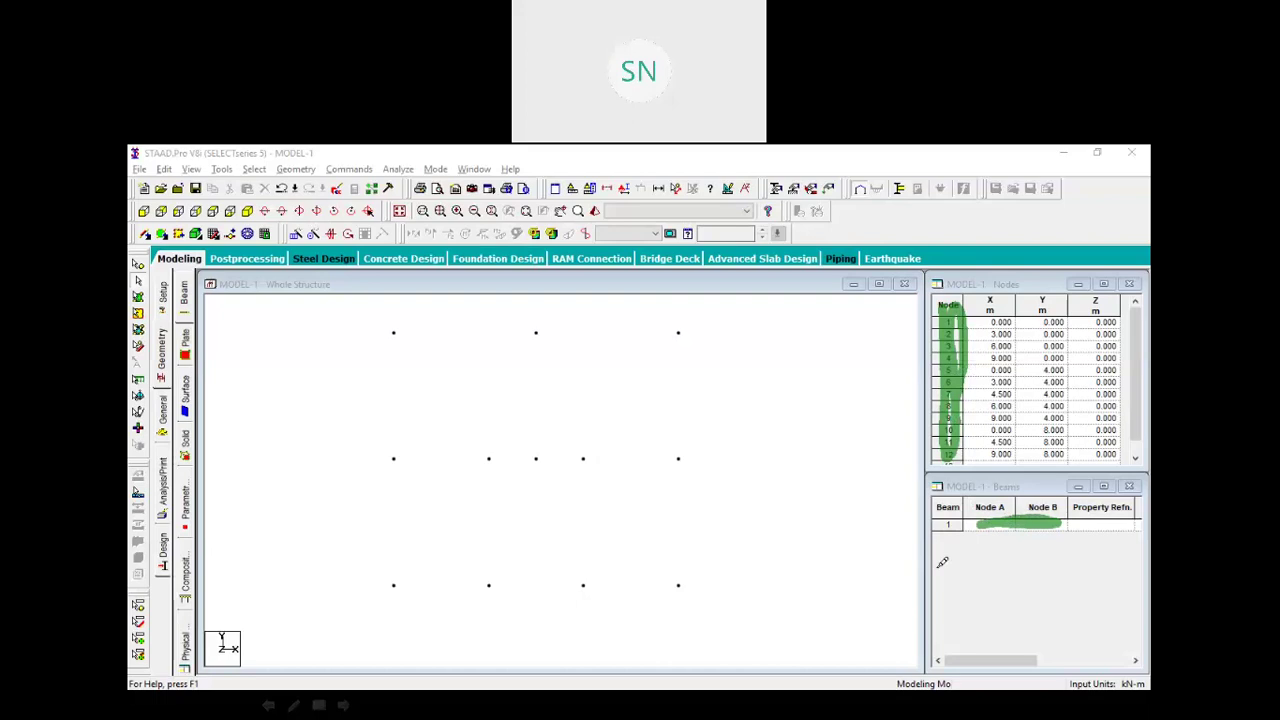
click(186, 259)
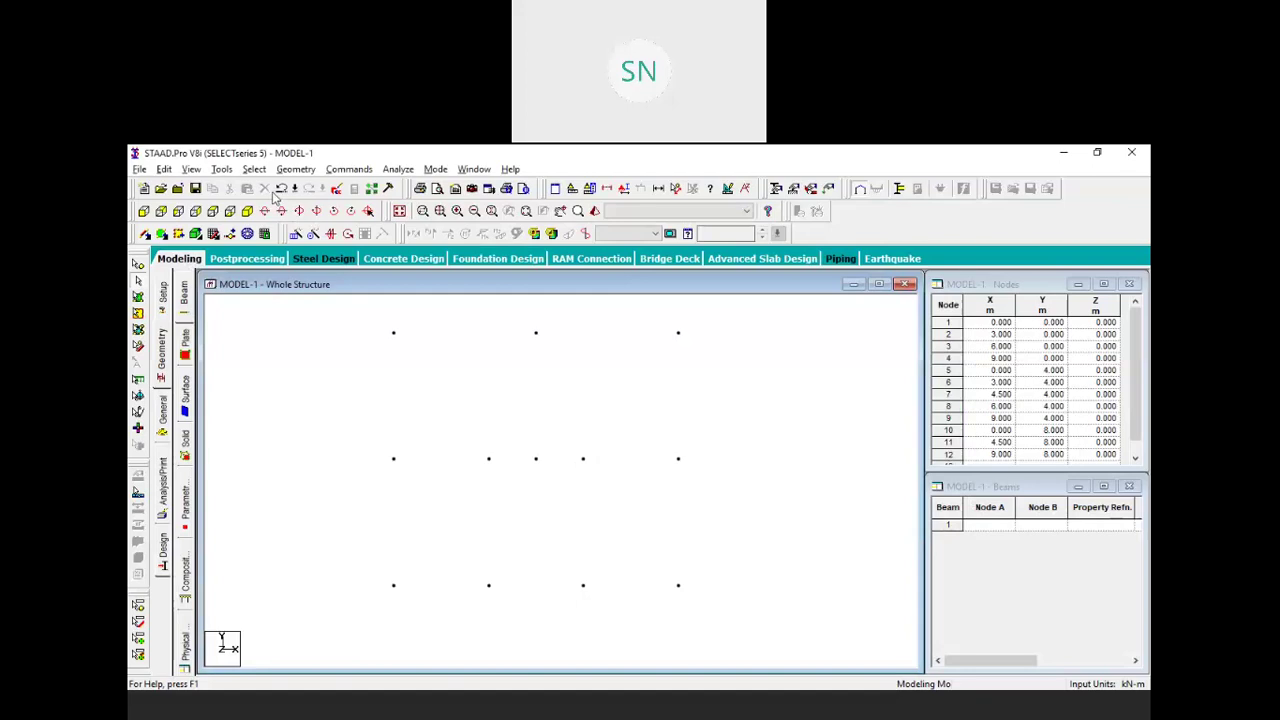
key(alt+Tab)
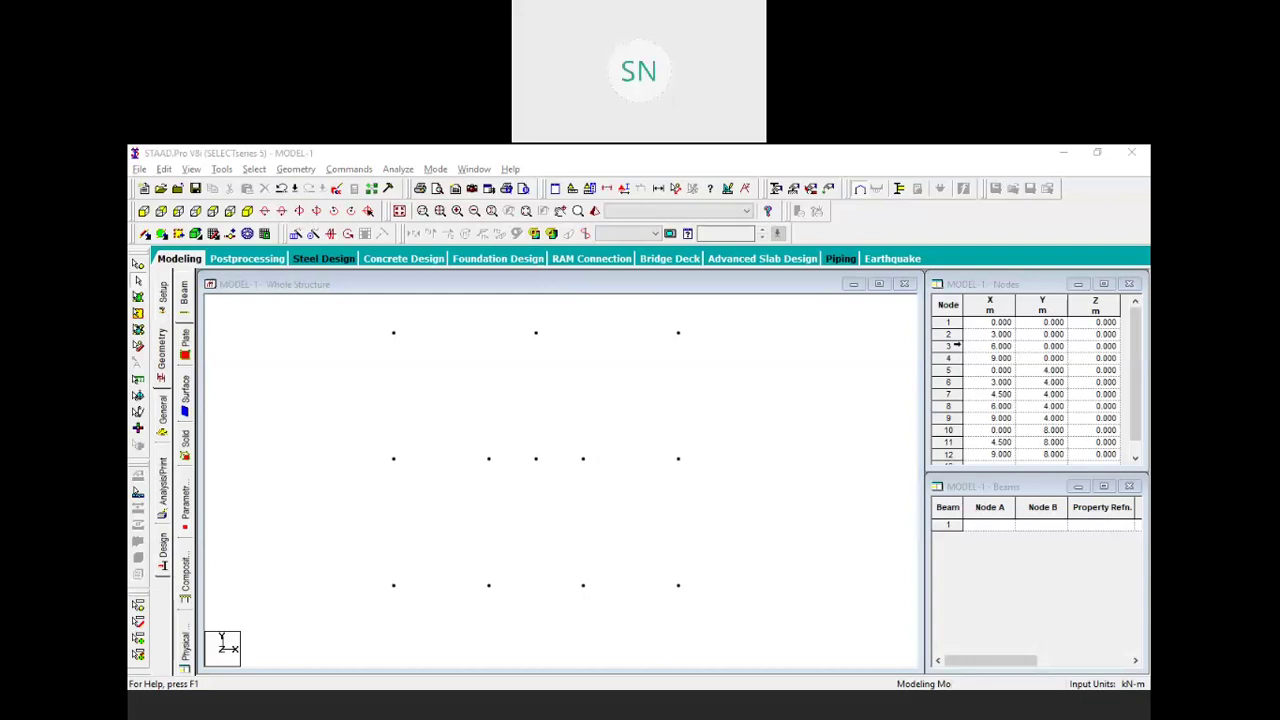
Add beam 1 from node 1 to node 2 in the Beams table
click(990, 526)
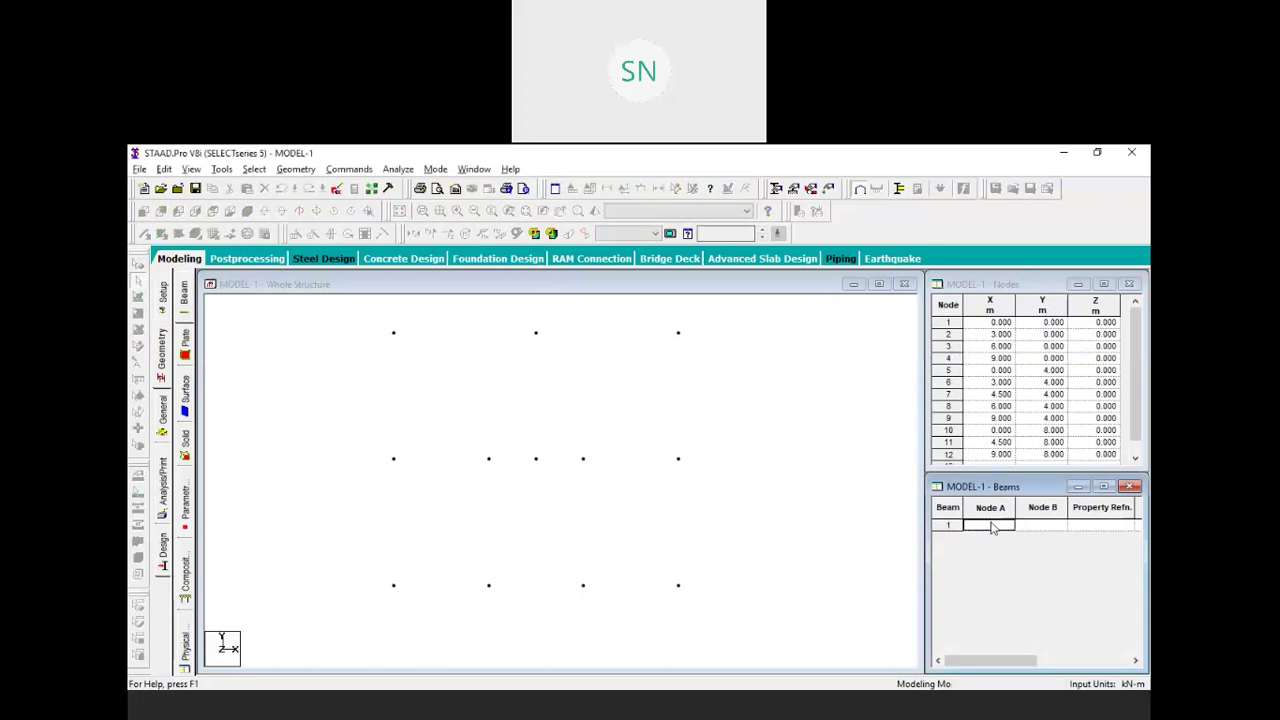
text(1)
click(1049, 525)
text(0)
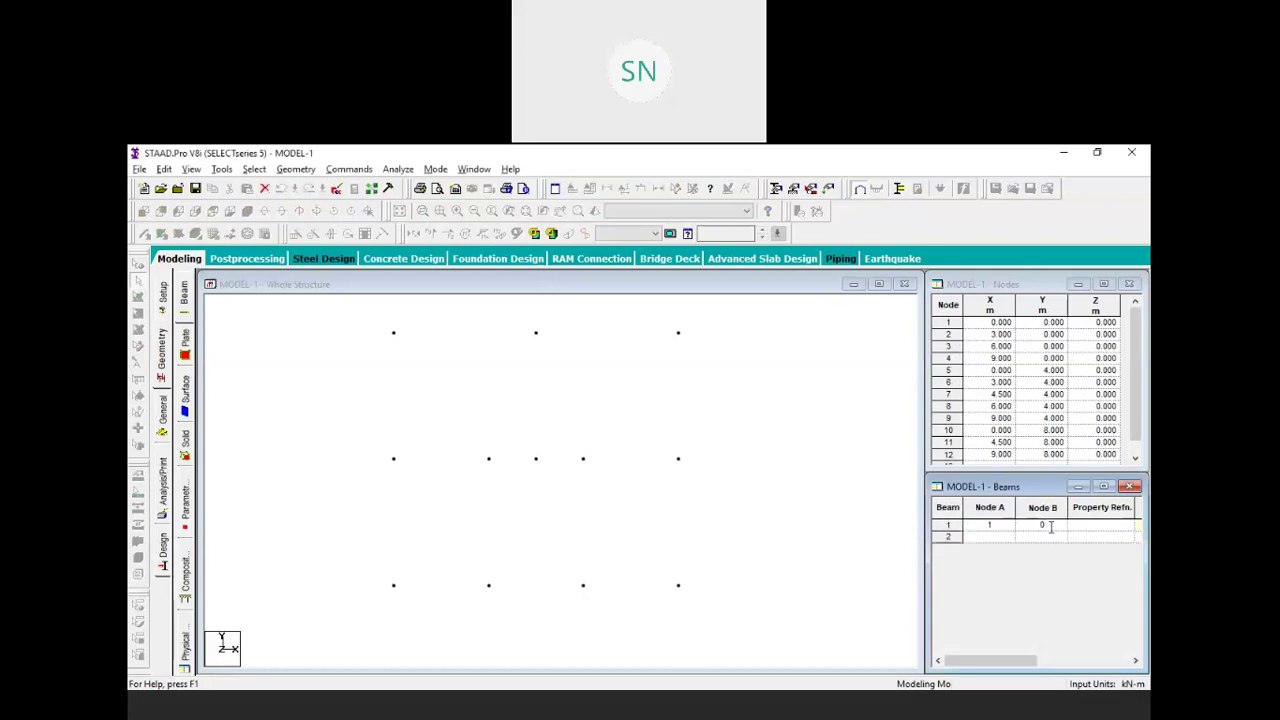
text(2)
Add beam 2 from node 2 to node 3 and beam 3 from node 3 to node 4 in the Beams table
click(1007, 537)
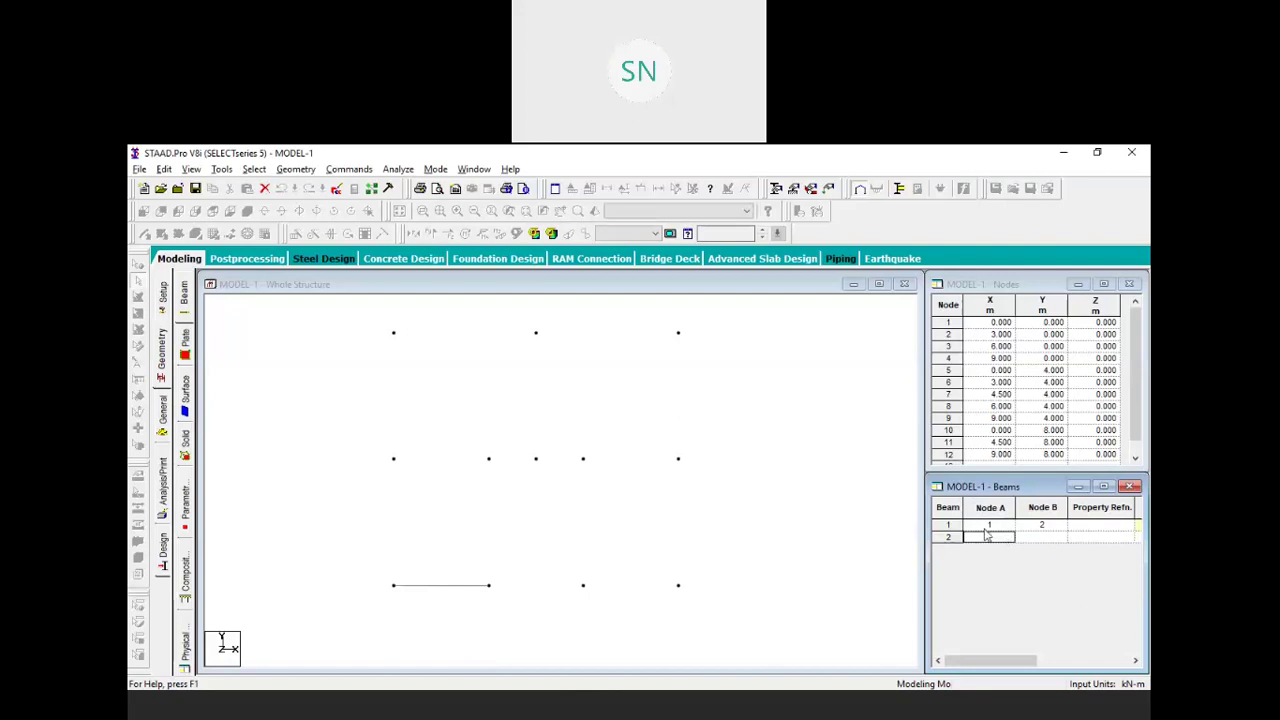
text(2)
click(1027, 538)
text(3)
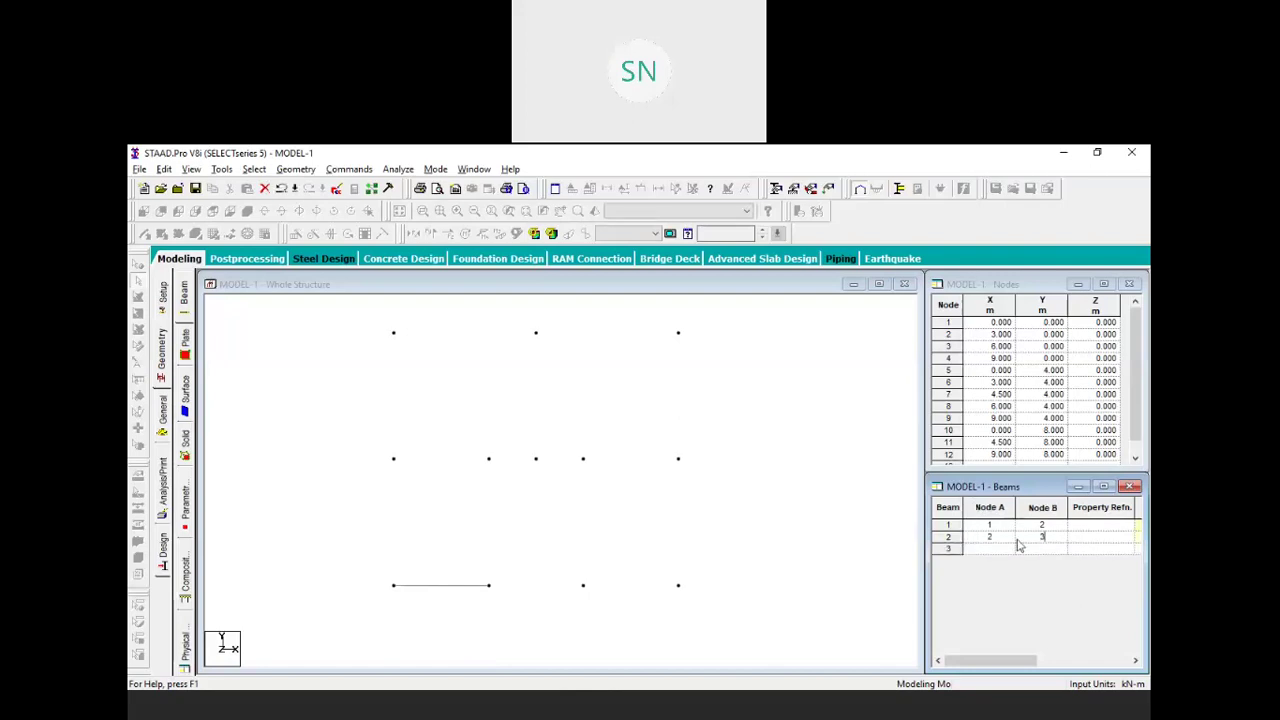
click(1000, 551)
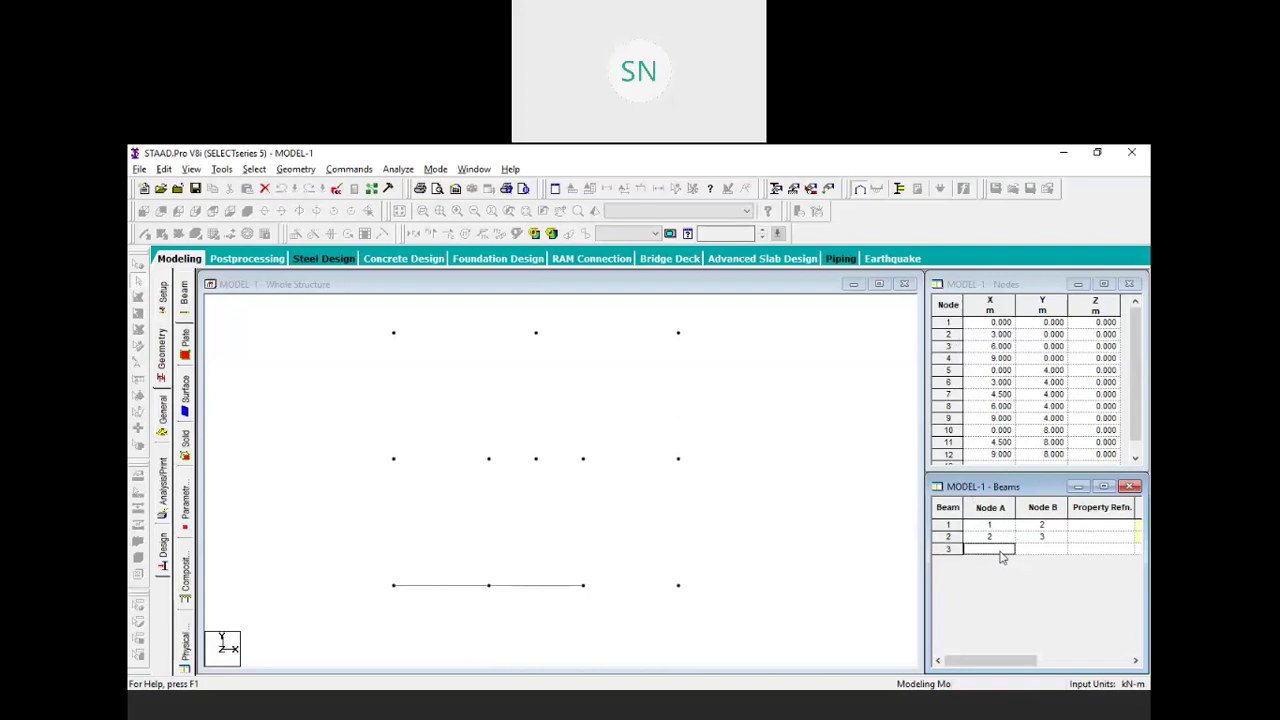
text(3)
key(Tab)
text(4)
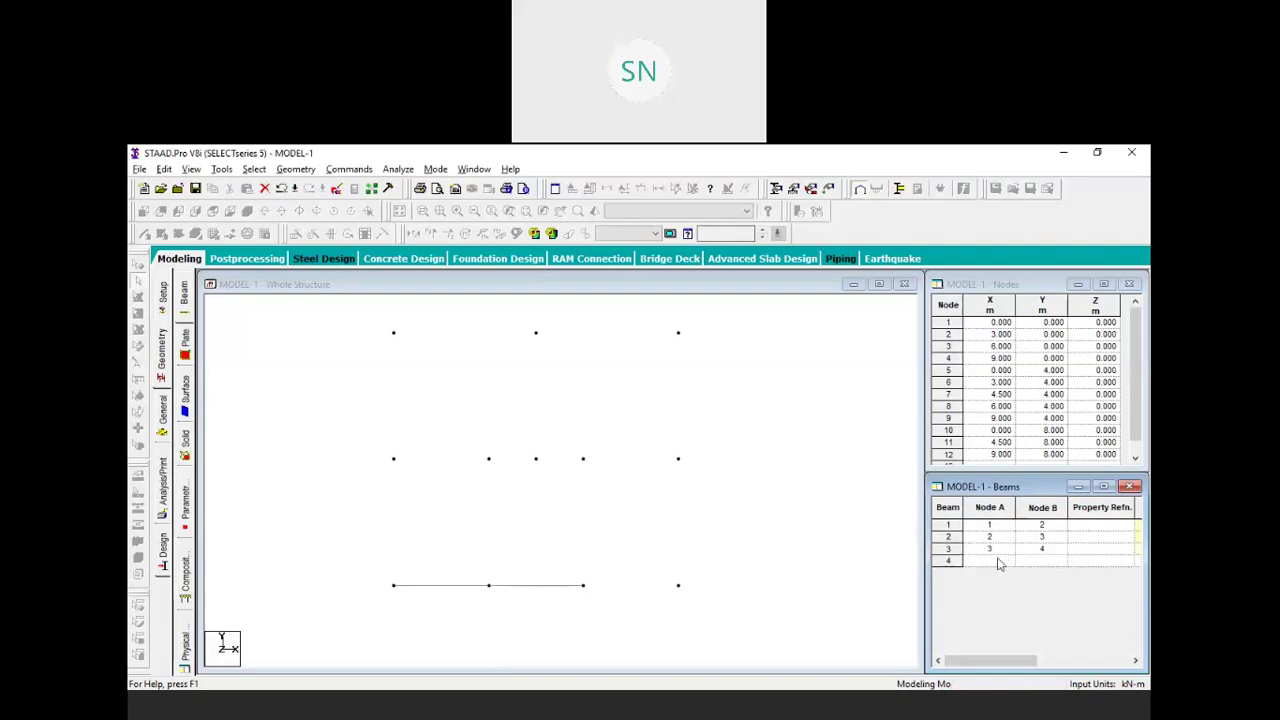
Add beam 4 from node 1 to node 5 in the Beams table
click(1000, 563)
text(1)
key(Tab)
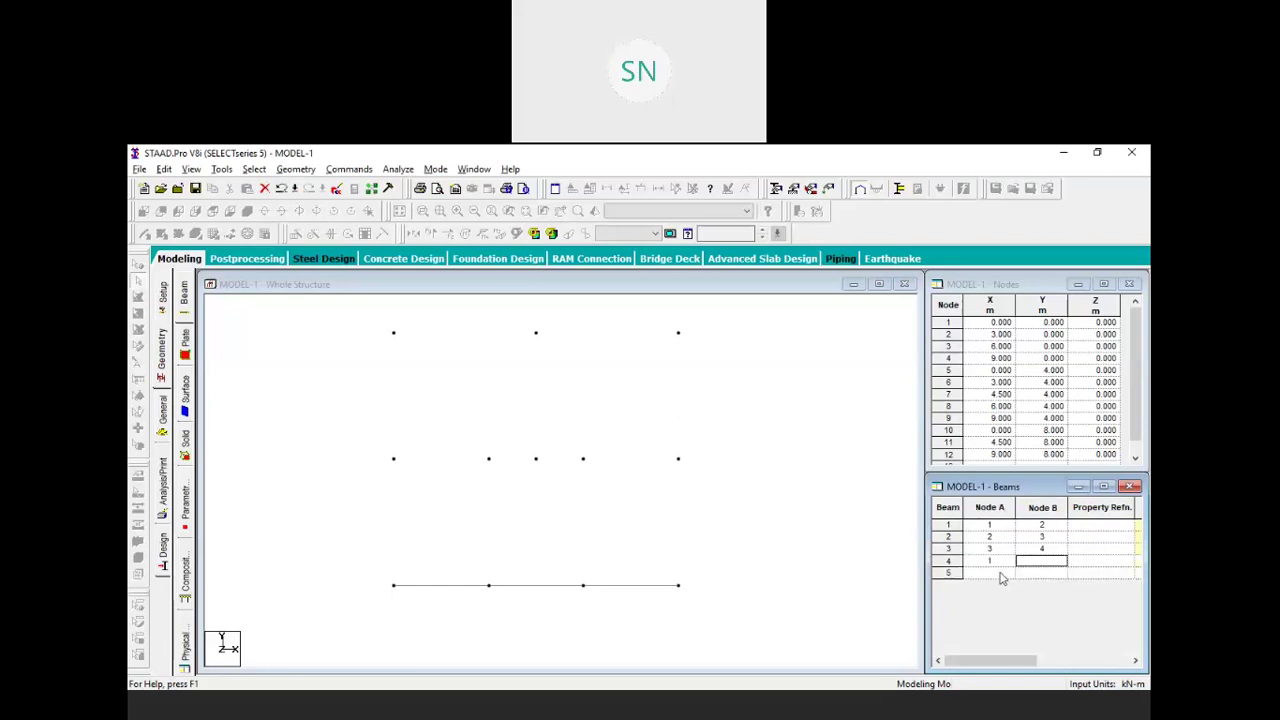
text(5)
key(Tab)
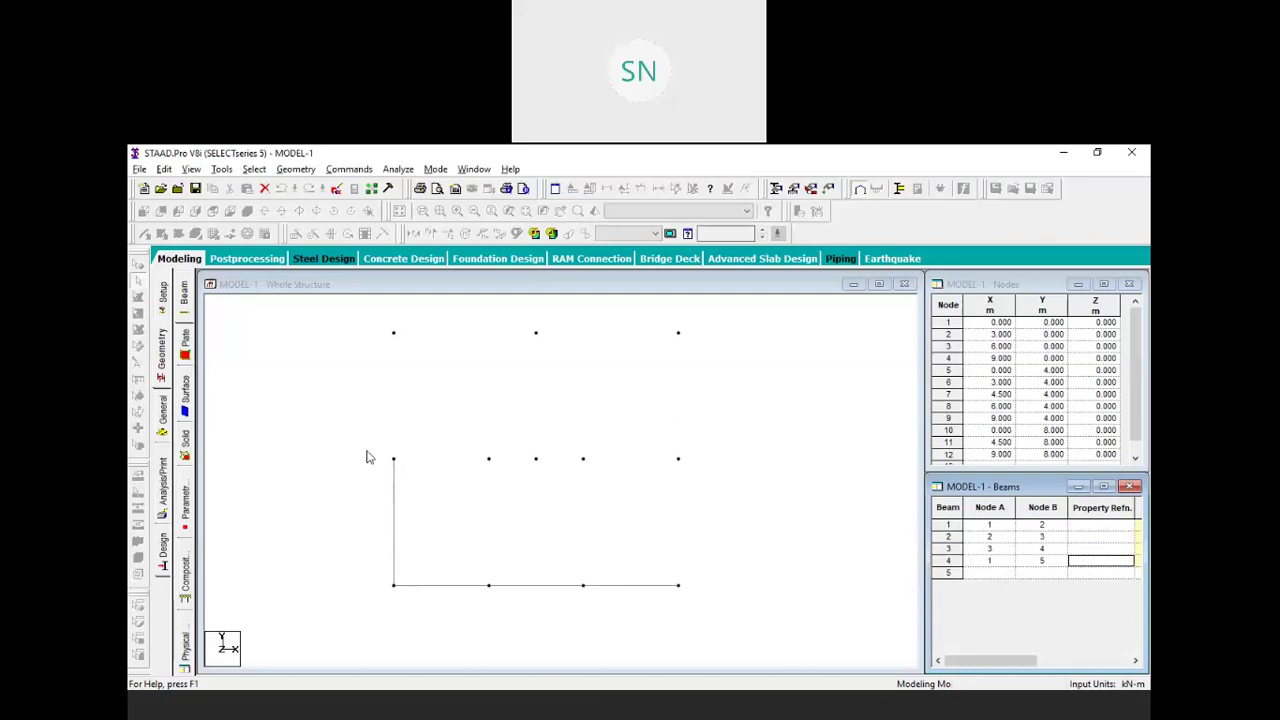
Add beam 5 from node 5 to node 6 in the Beams table
click(995, 573)
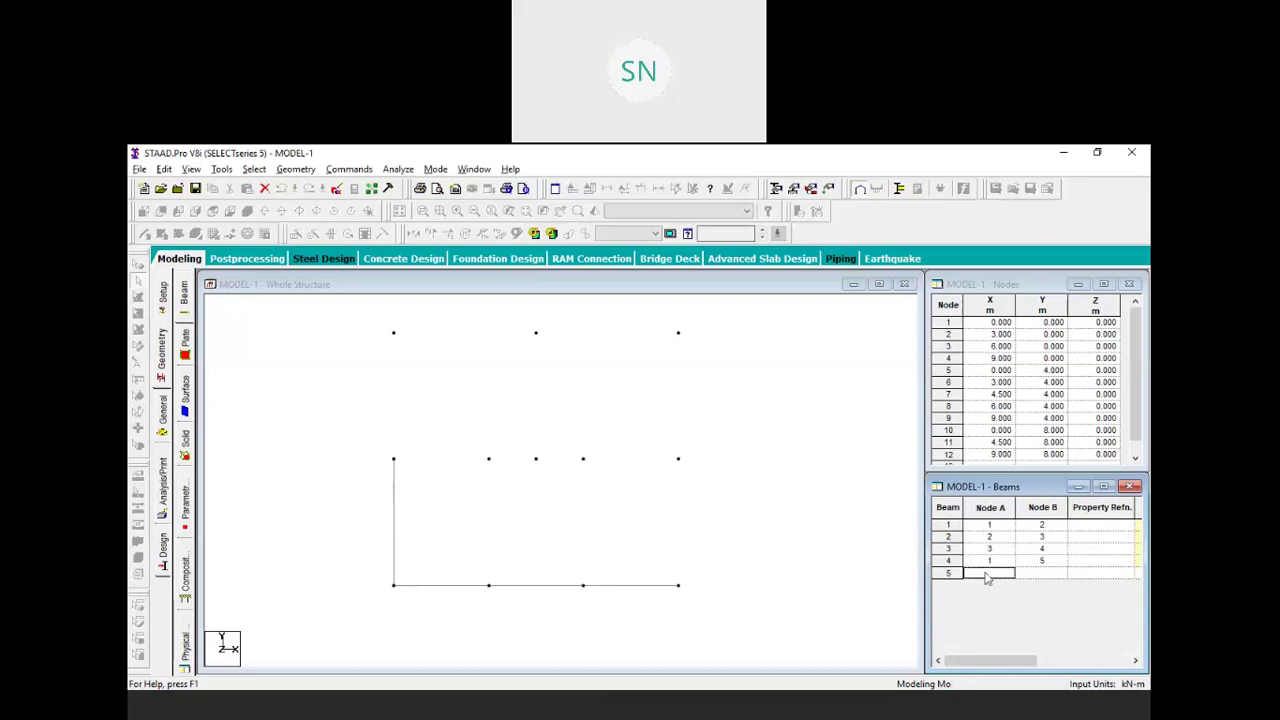
text(5)
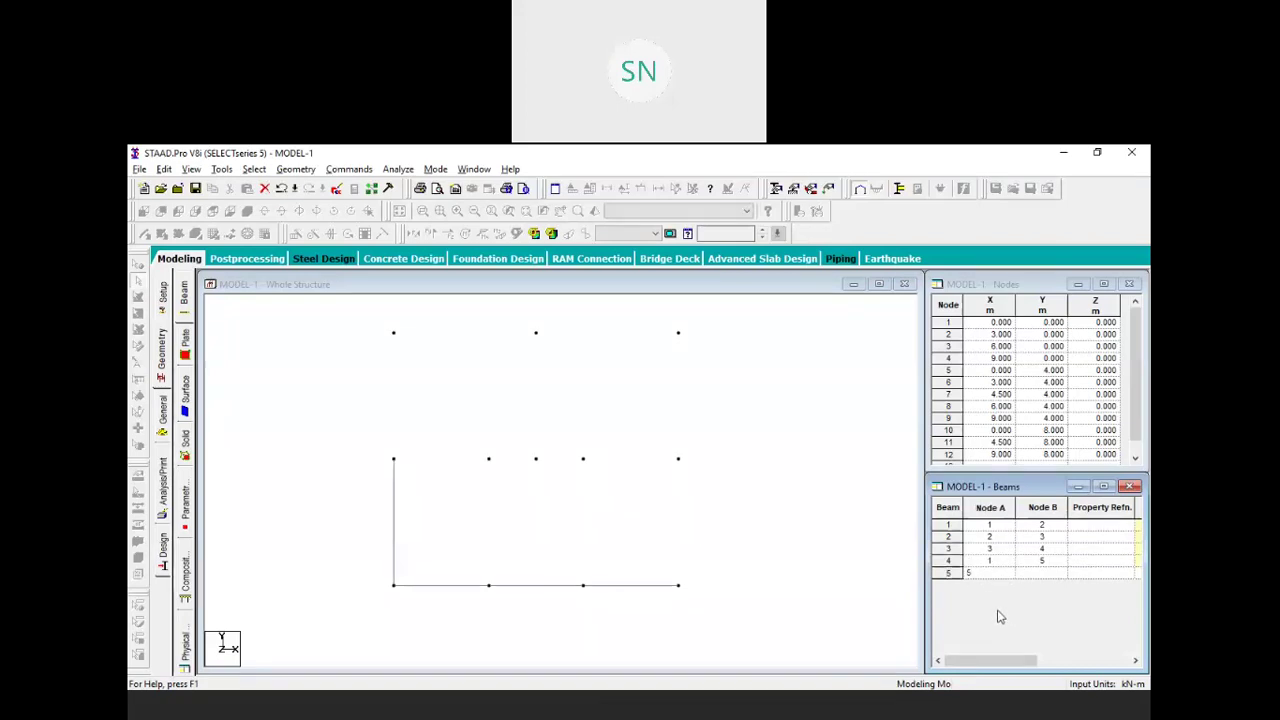
key(Tab)
text(6)
key(Return)
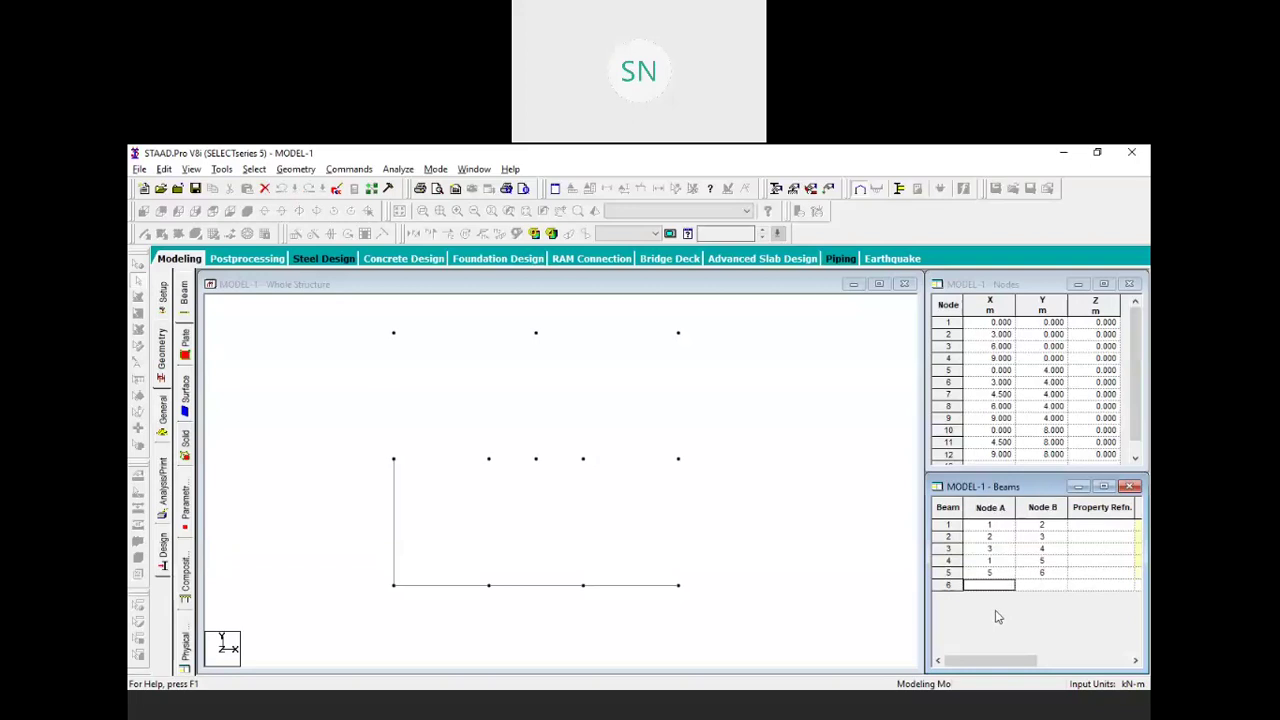
Add beam 6 from node 6 to node 7 and beam 7 from node 7 to node 8 in the Beams table
text(6)
key(Tab)
text(7)
key(Return)
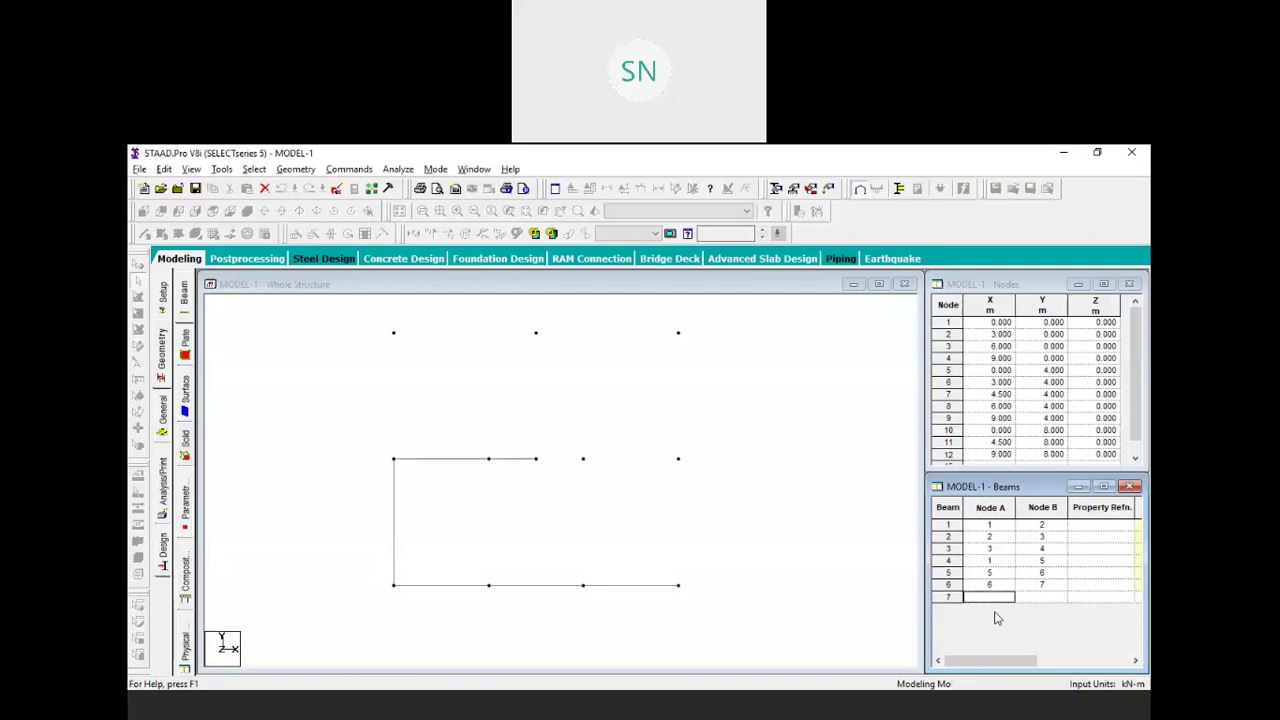
text(7)
key(Return)
text(8)
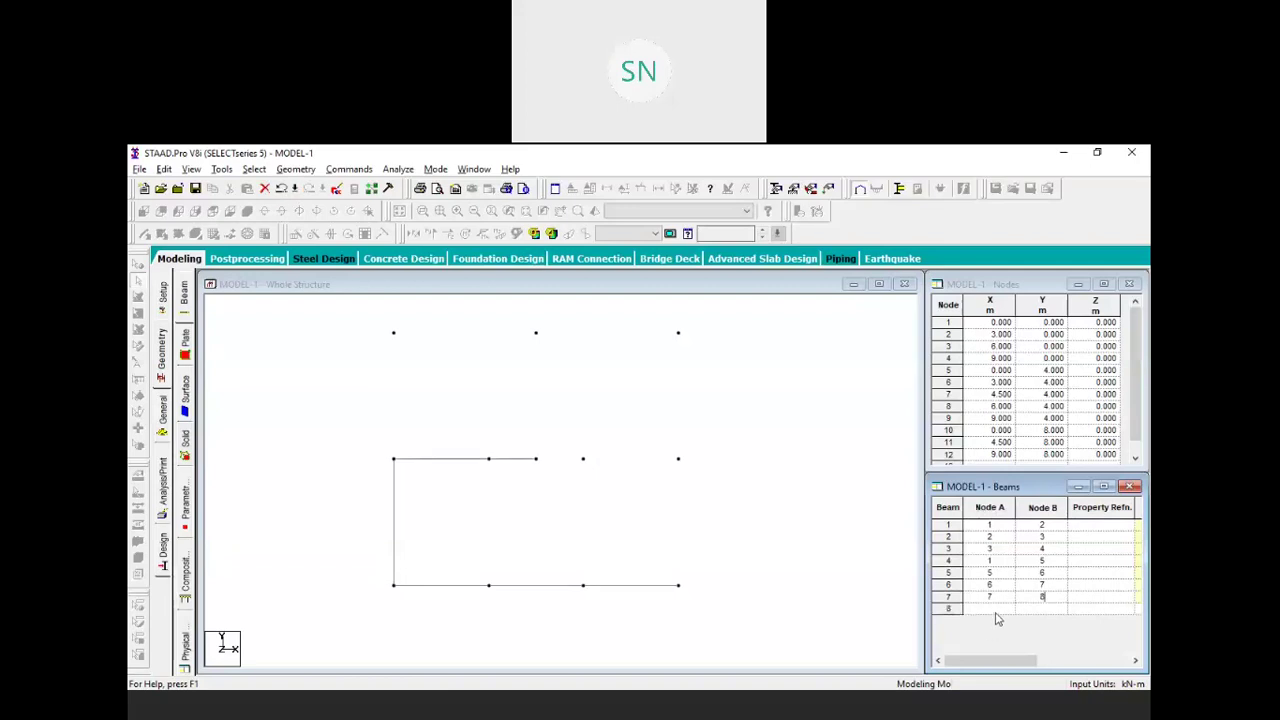
key(Return)
Display the node numbers on the whole structure in the model view
mouse_move(584, 516)
middle_down()
mouse_move(598, 537)
mouse_move(677, 548)
mouse_move(659, 544)
middle_up()
scroll(643, 543, down, 2)
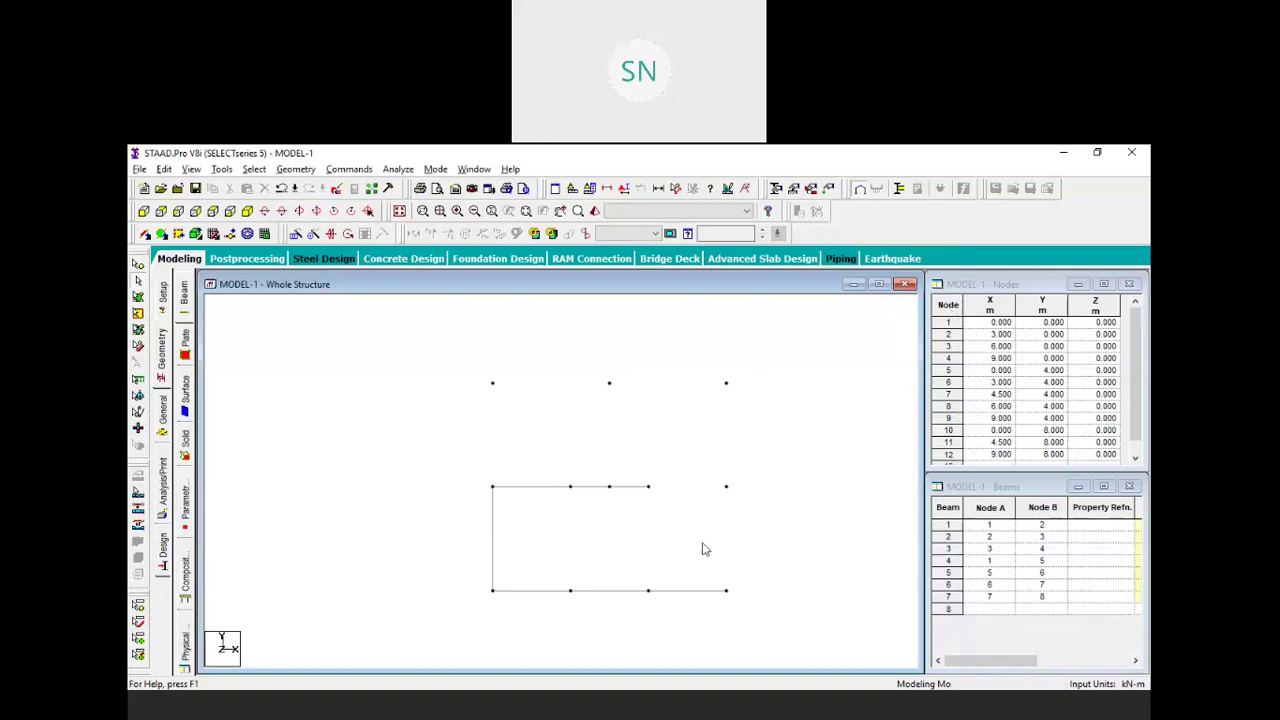
middle_drag(700, 546, 696, 562)
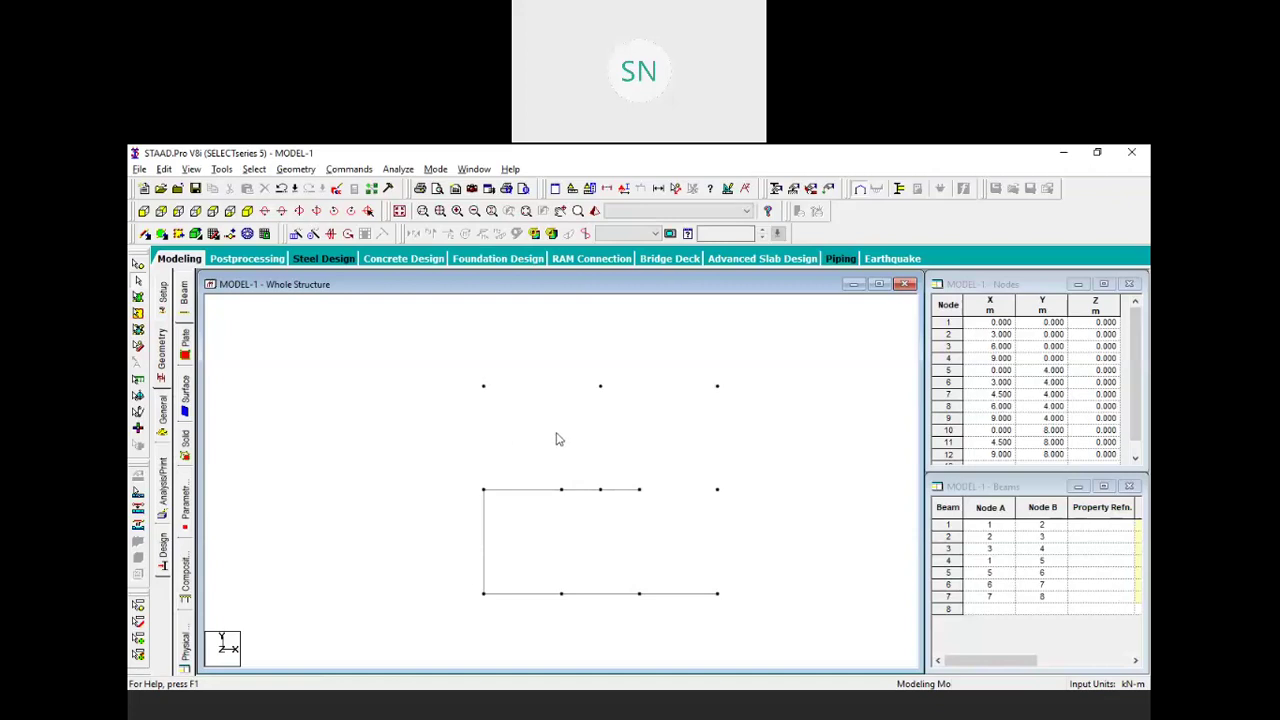
key(shift+n)
Add beam 8 from node 5 to node 10 in the Beams table
click(988, 609)
text(5)
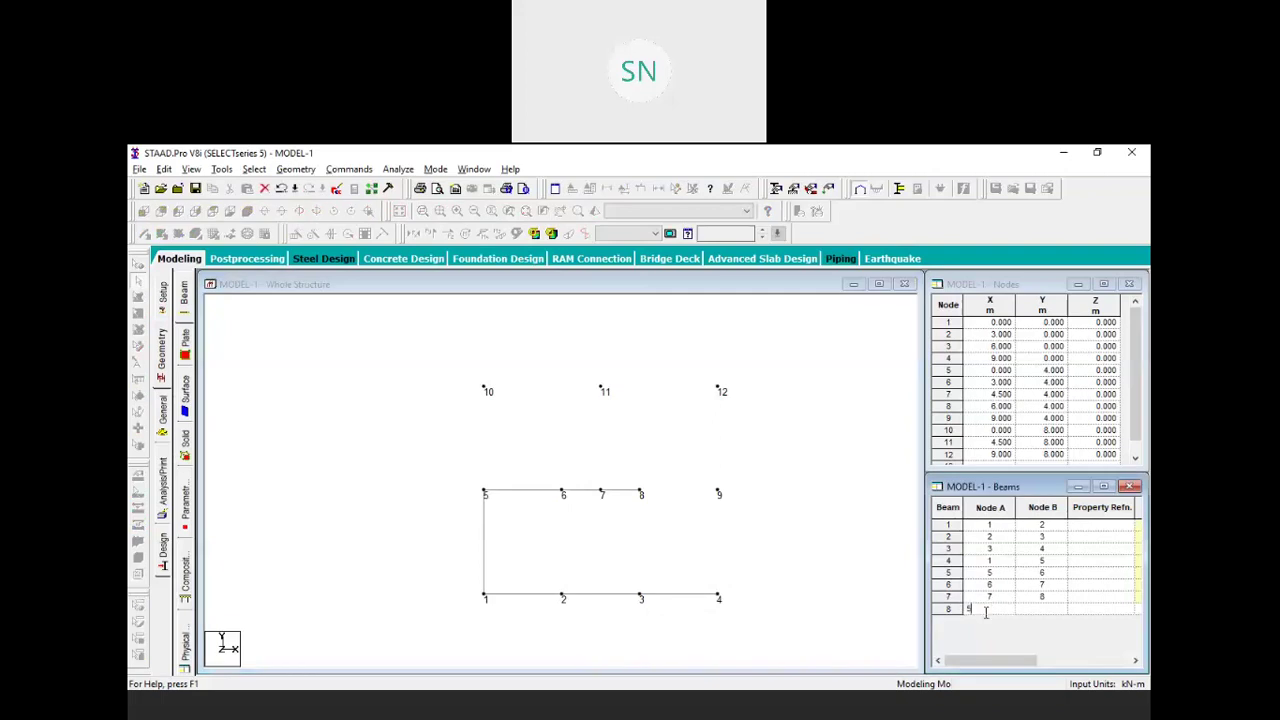
key(Tab)
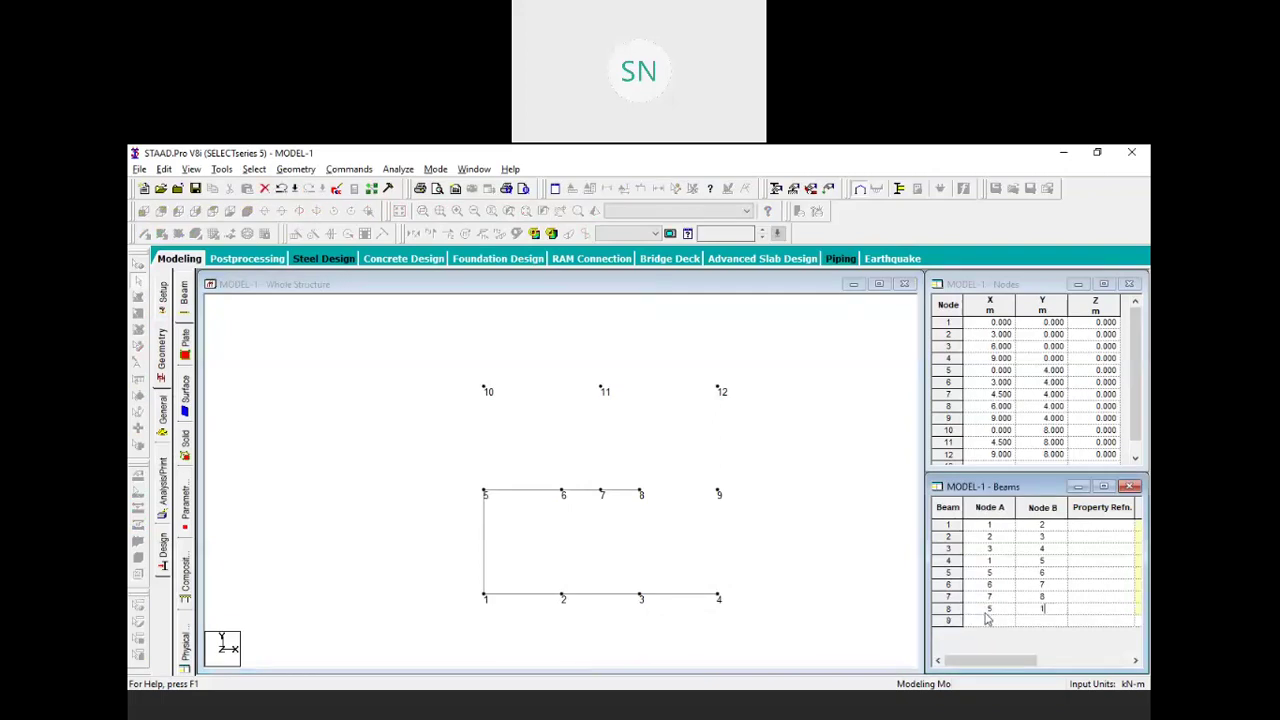
text(10)
key(Tab)
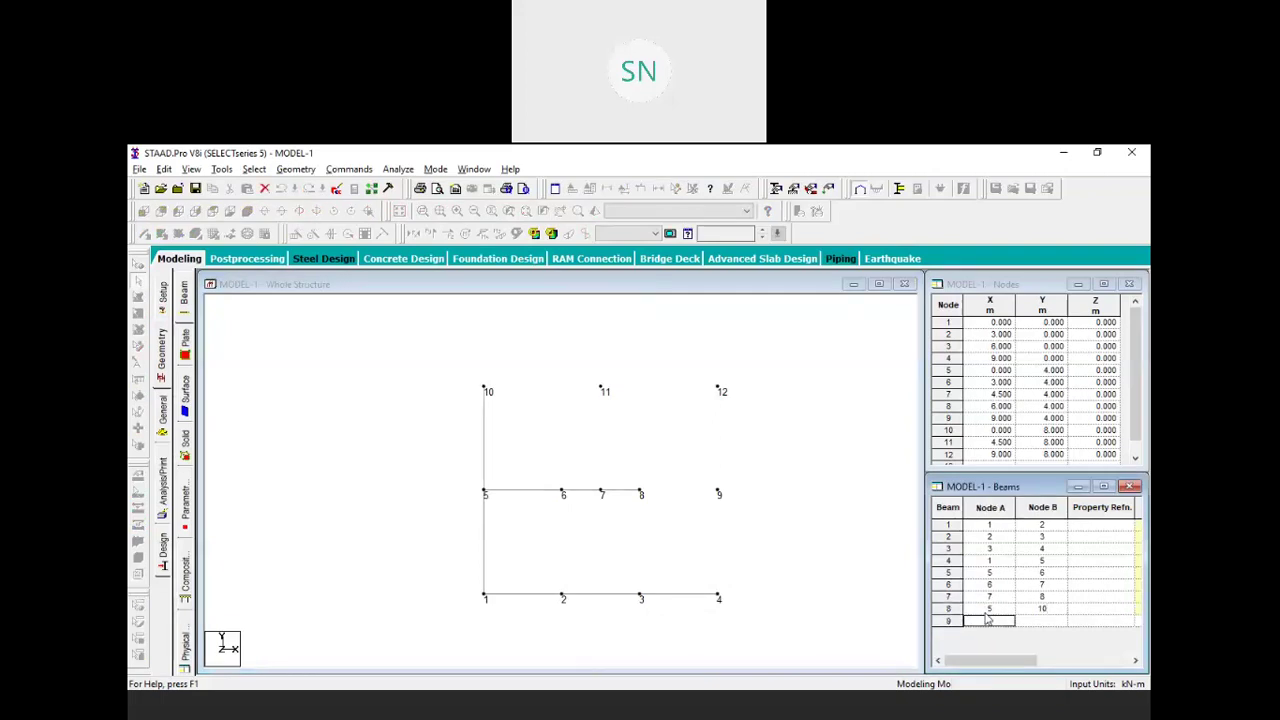
Add beam 9 from node 11 to node 10 in the Beams table
text(11)
key(Tab)
text(1)
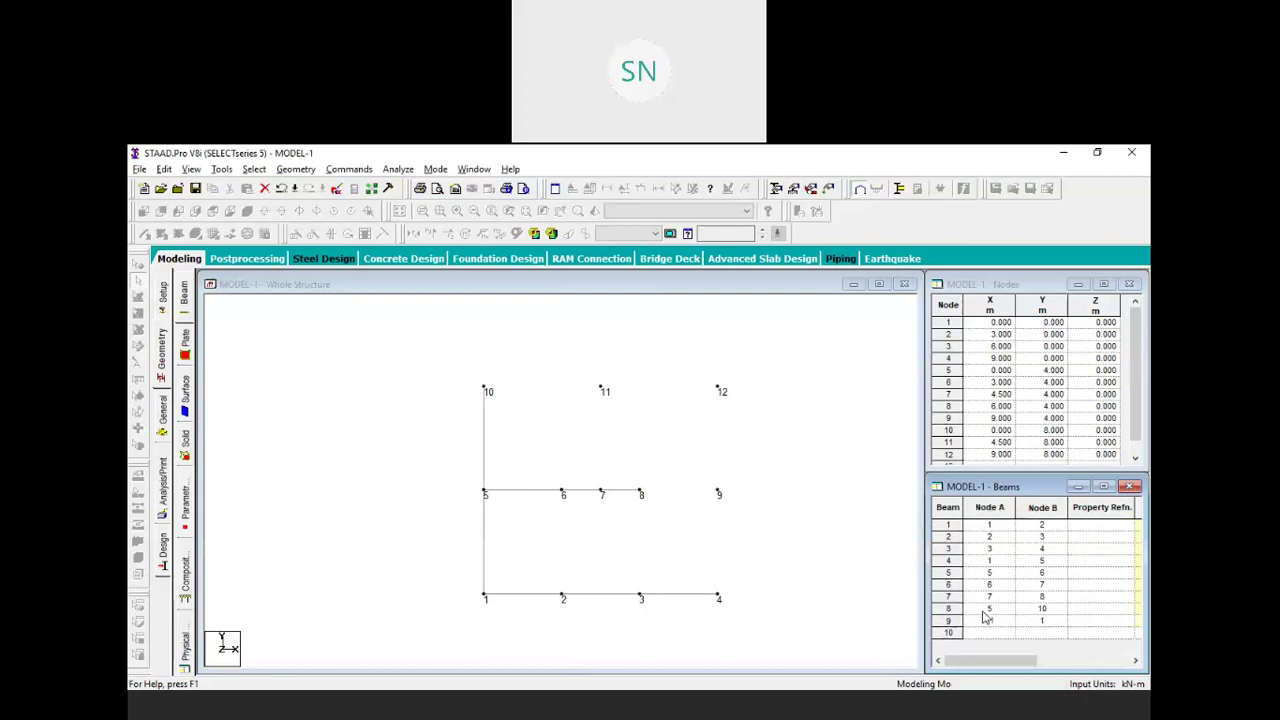
text(0)
key(Tab)
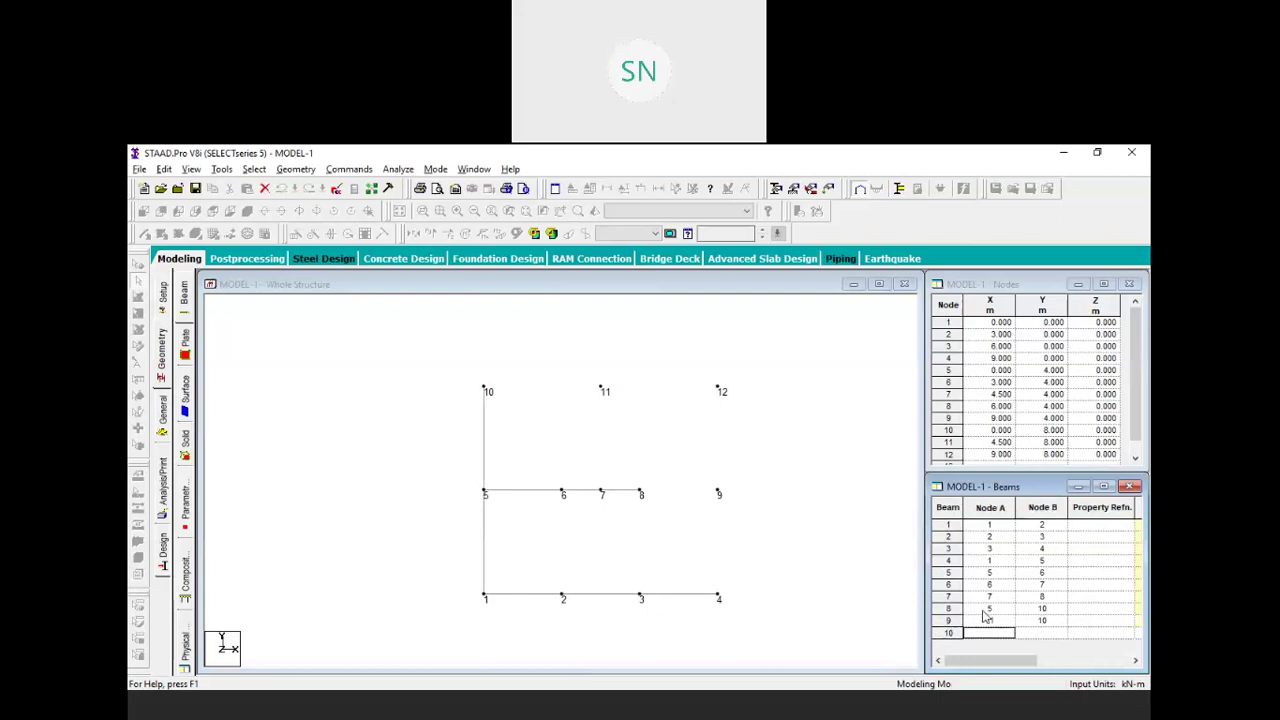
Add beam 10 from node 11 to node 7 in the Beams table
text(11)
key(Tab)
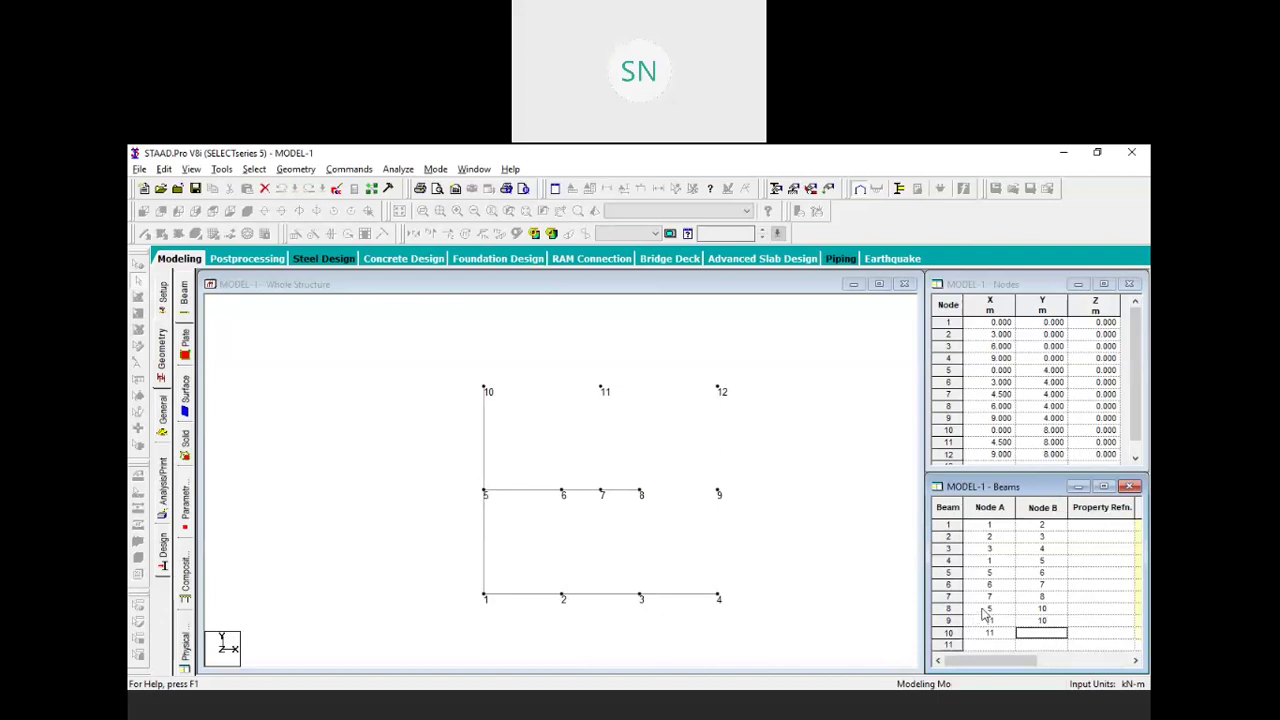
text(7)
key(Tab)
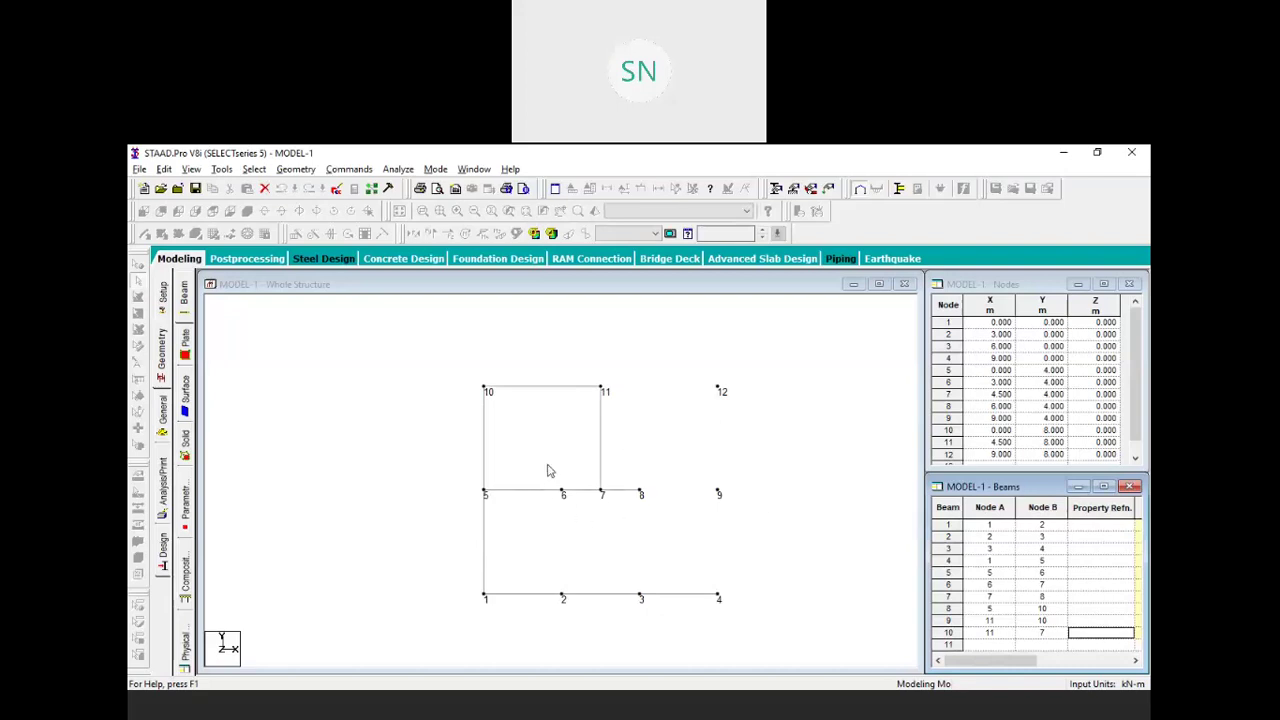
click(715, 436)
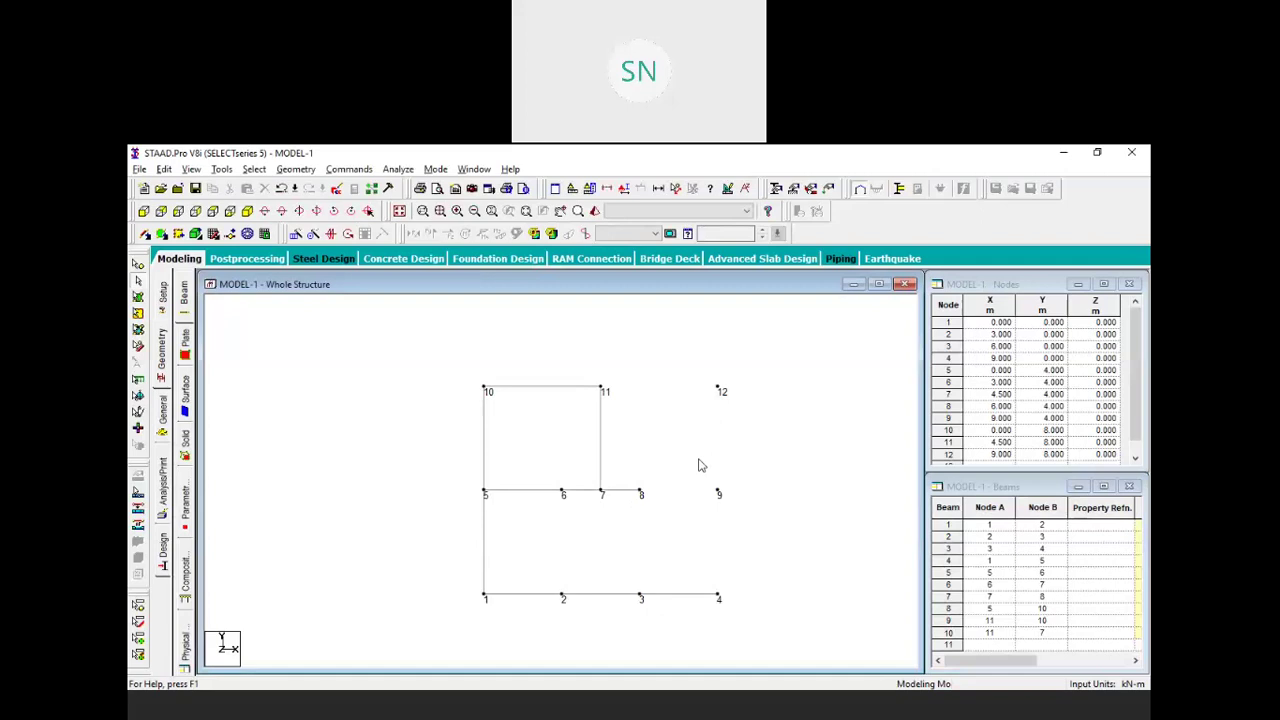
right_click(651, 345)
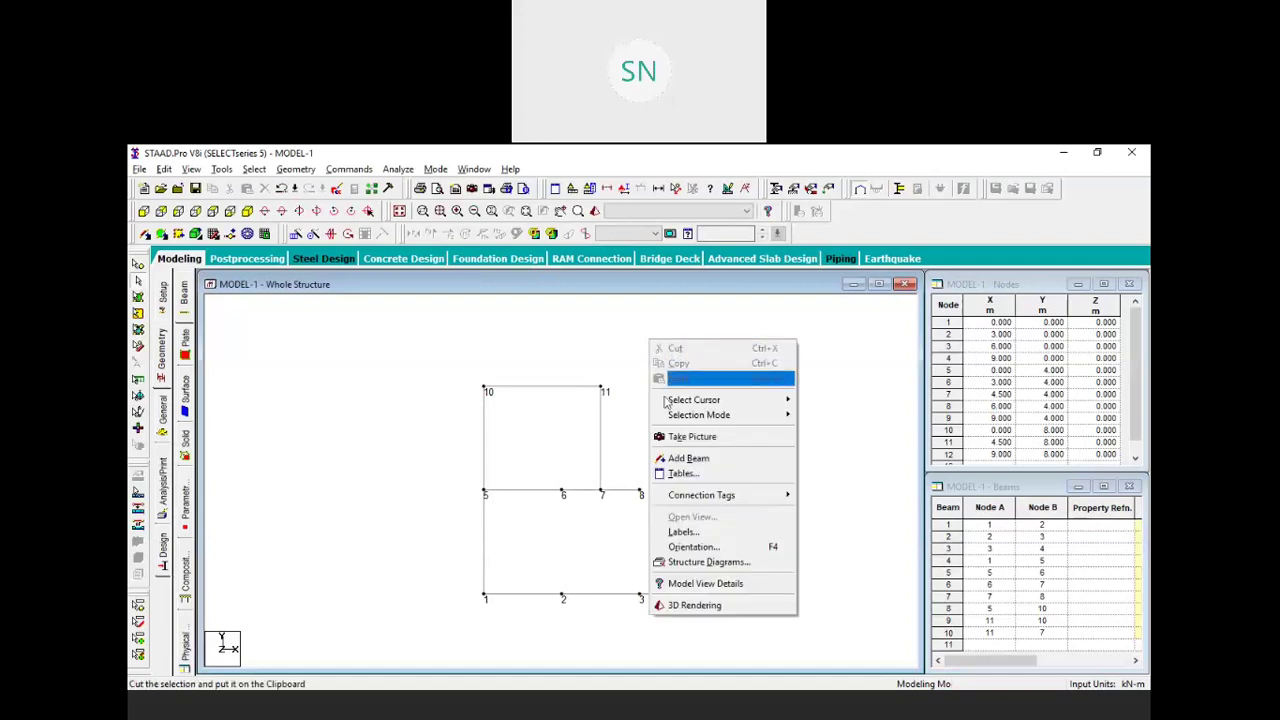
click(748, 562)
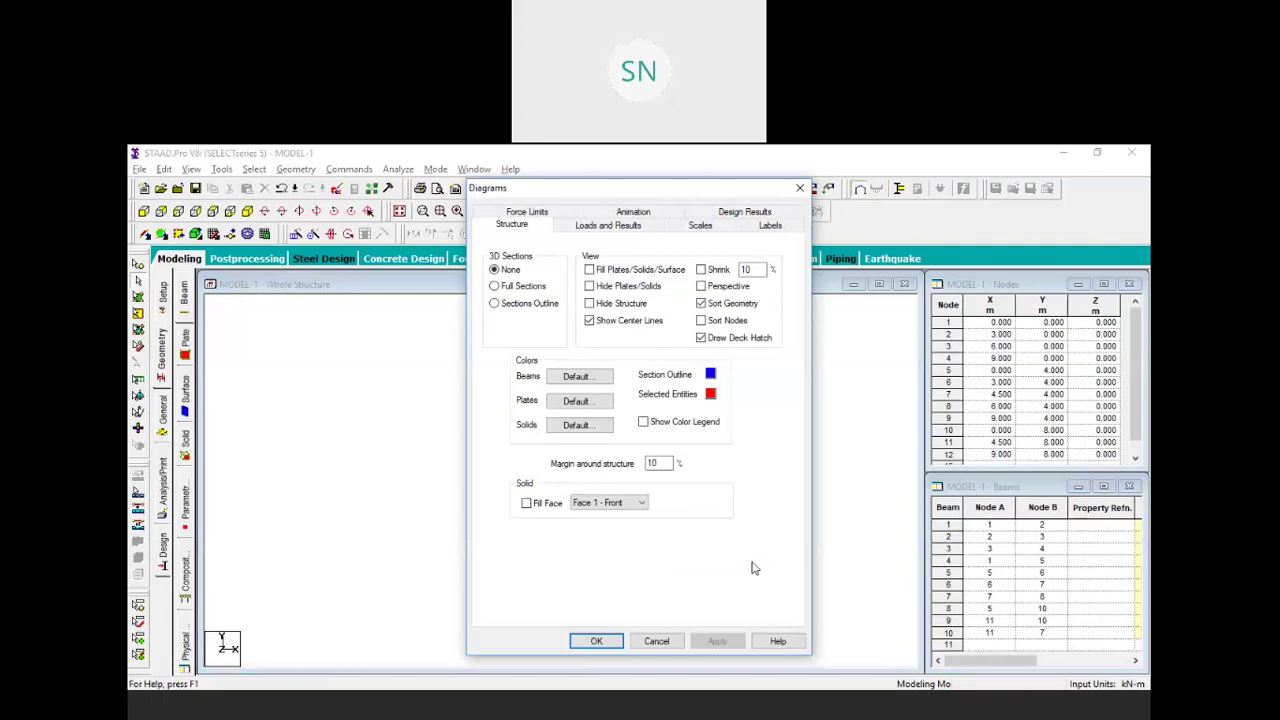
click(799, 188)
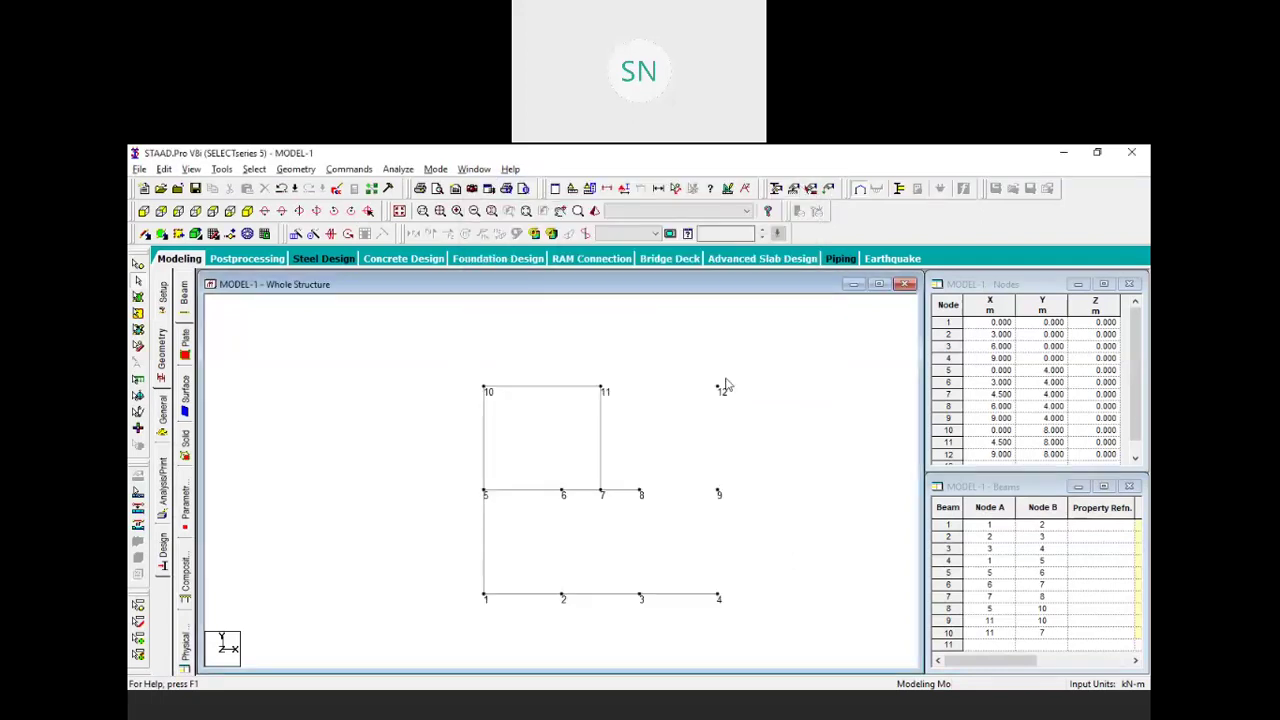
Hide the node numbers of the whole structure through the label settings and apply the change
right_click(635, 341)
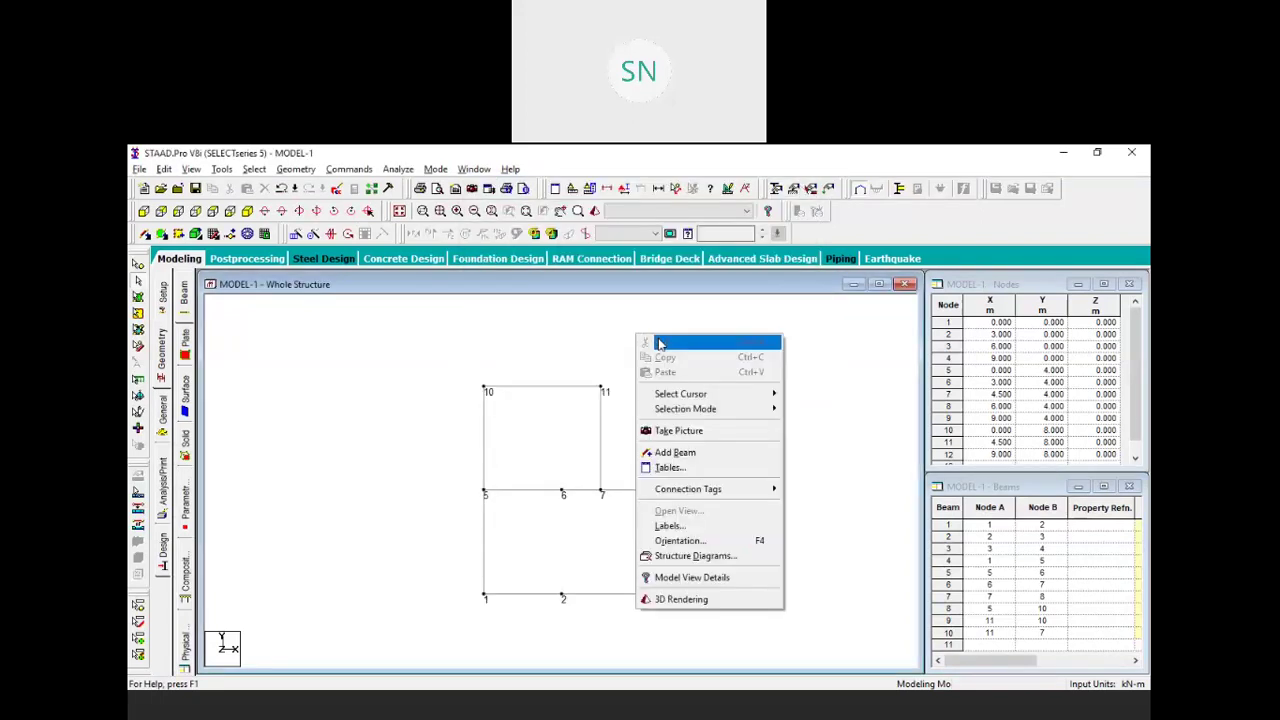
click(689, 527)
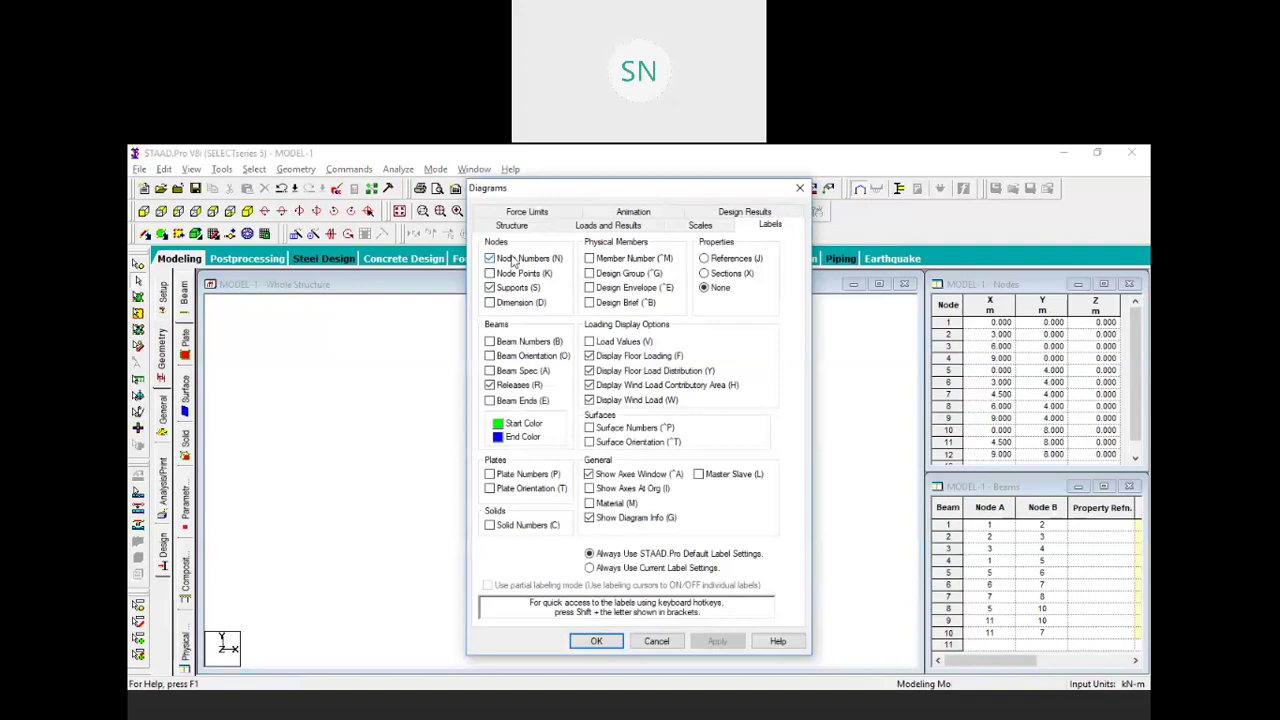
click(490, 259)
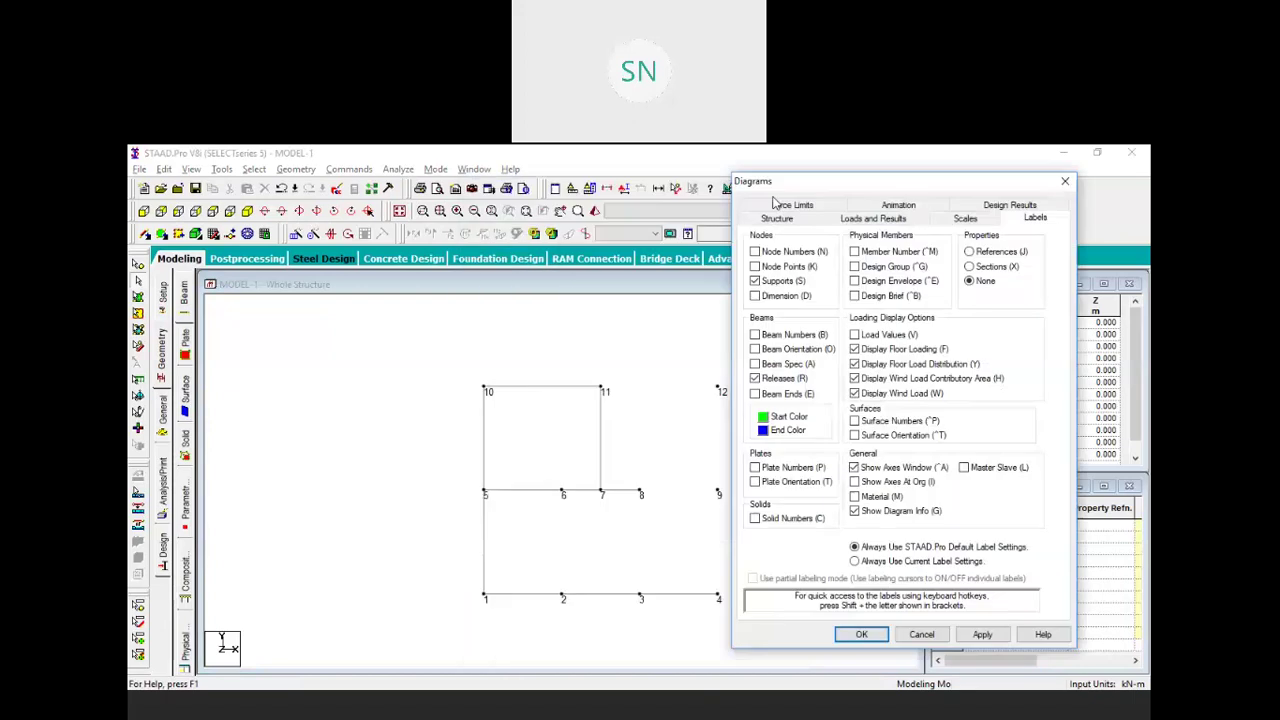
drag(790, 189, 1055, 182)
click(982, 634)
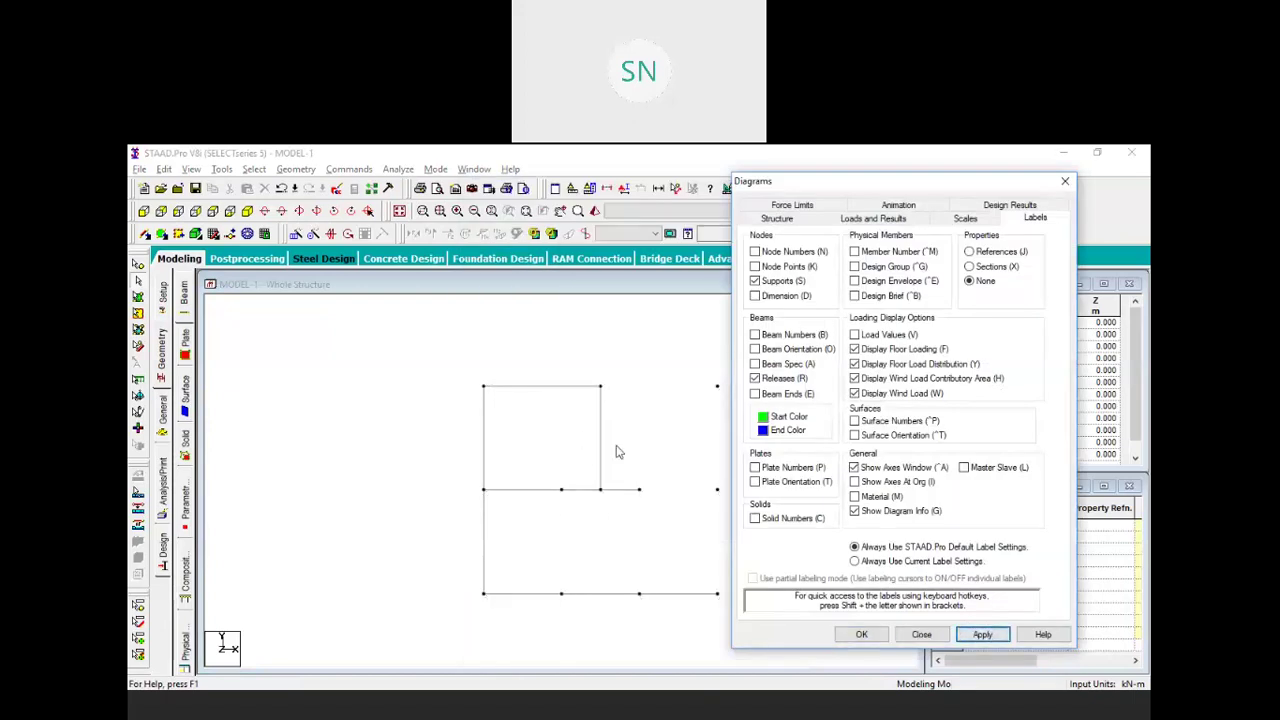
Turn the node numbers back on and also display the beam numbers on the structure
click(755, 252)
click(982, 634)
drag(844, 183, 497, 219)
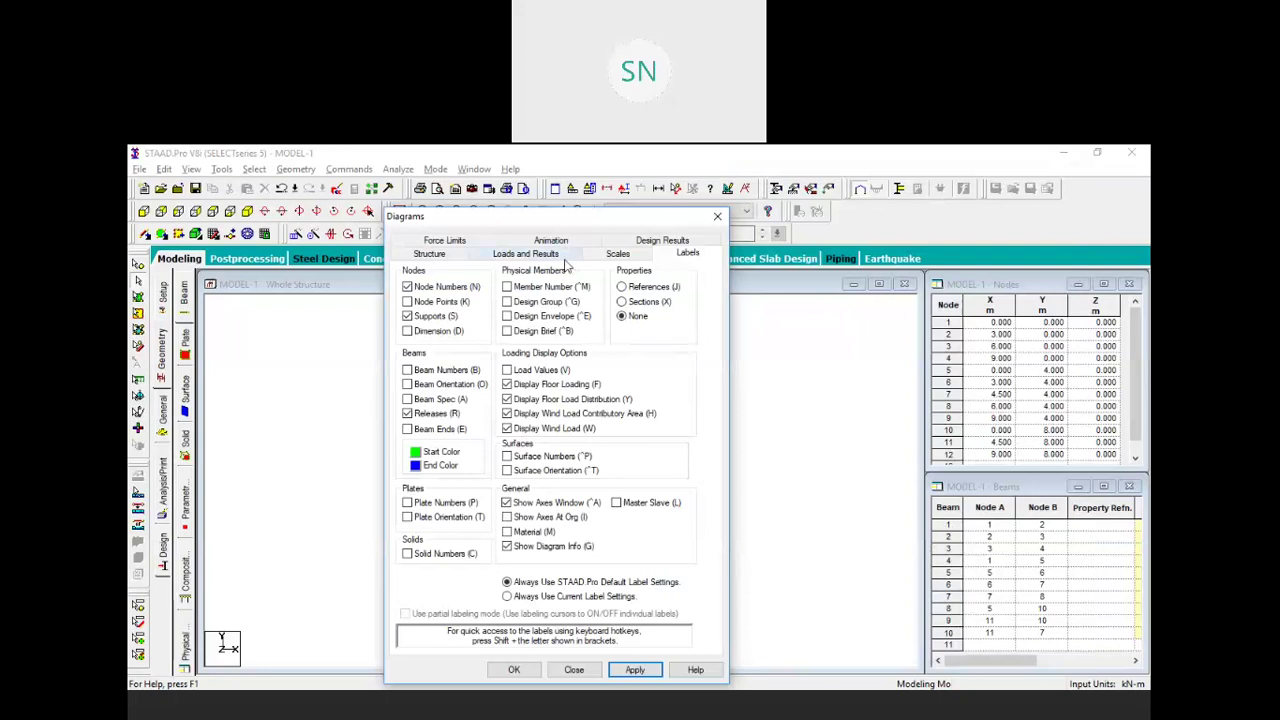
drag(520, 222, 851, 184)
click(747, 334)
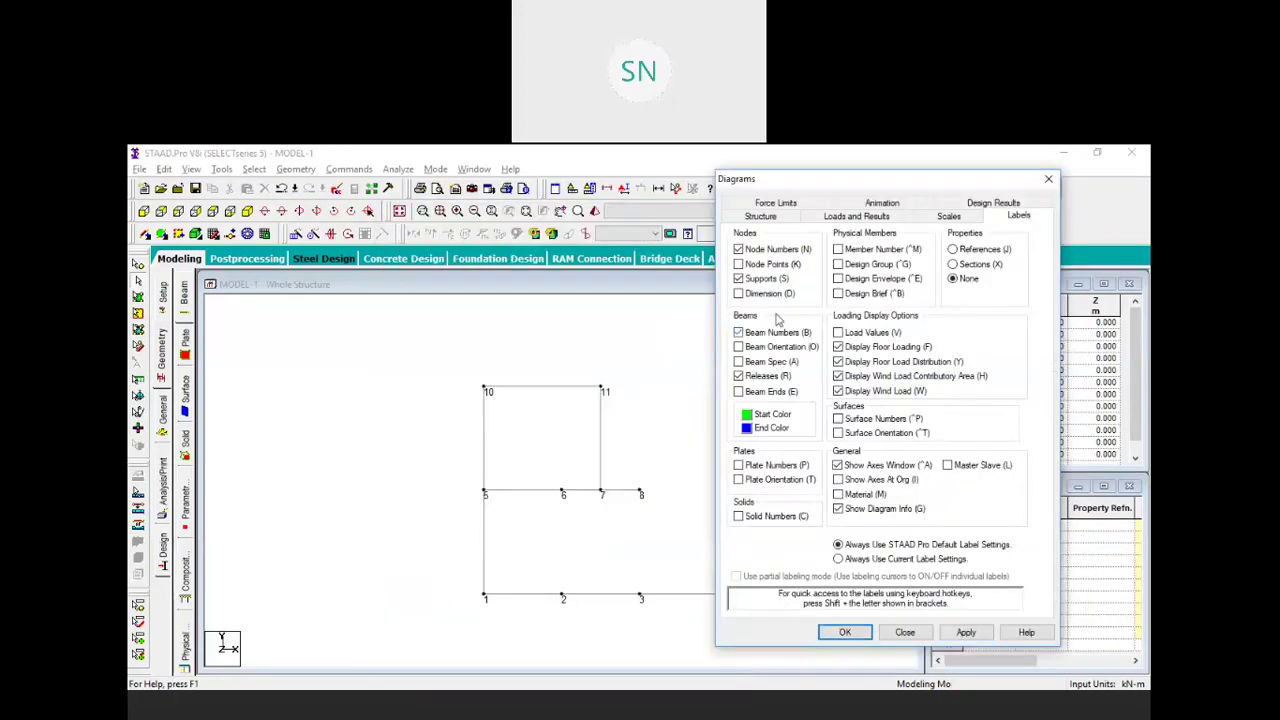
click(966, 632)
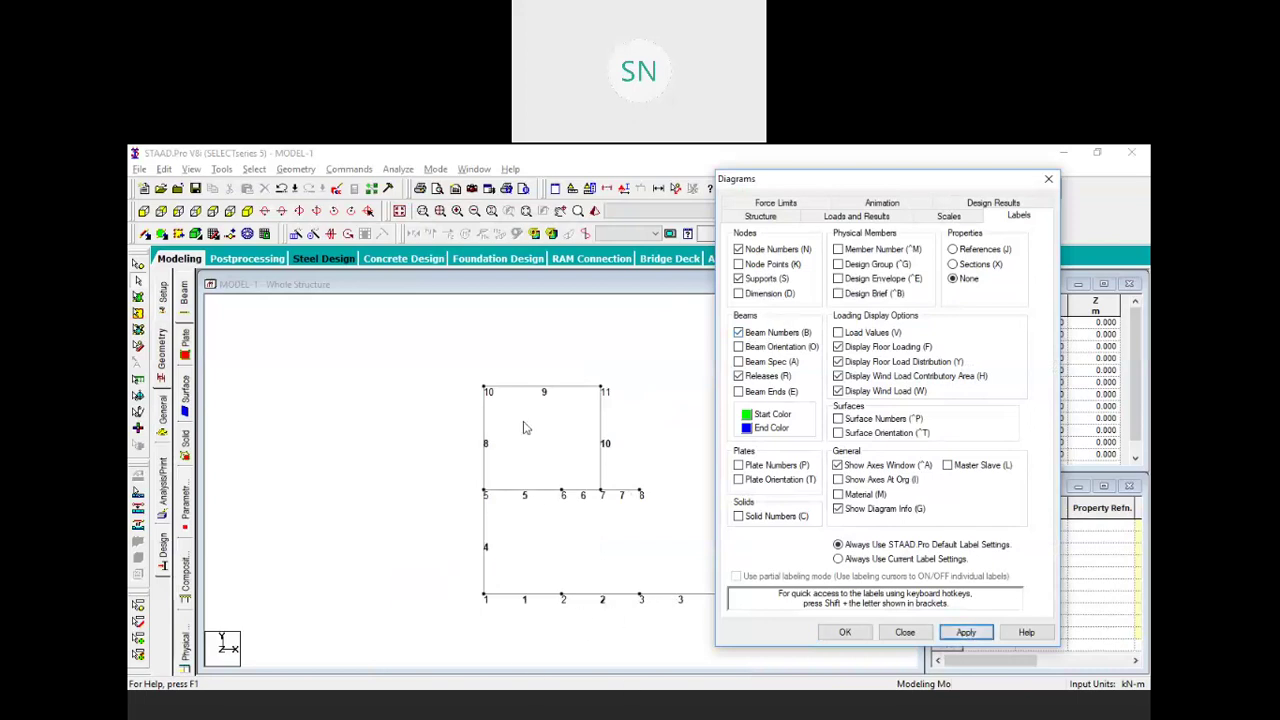
Switch off both node and beam numbers in the label settings and accept the dialog
click(739, 249)
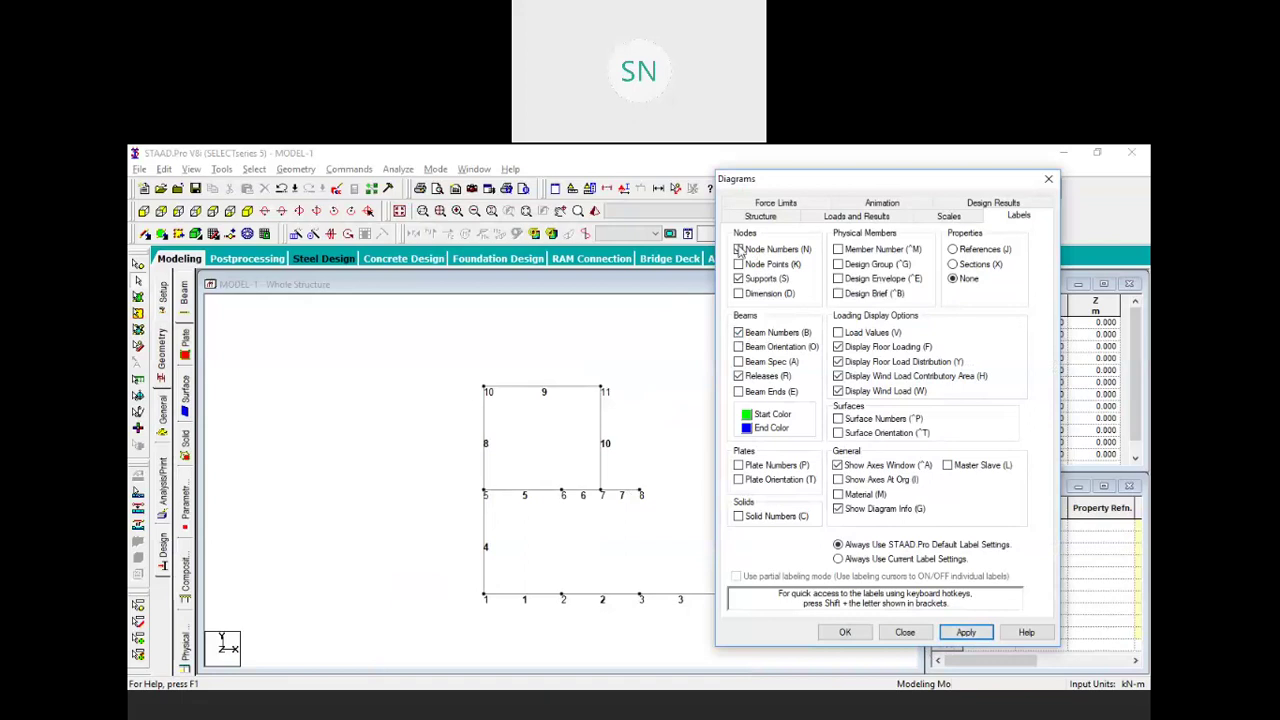
click(739, 333)
click(957, 632)
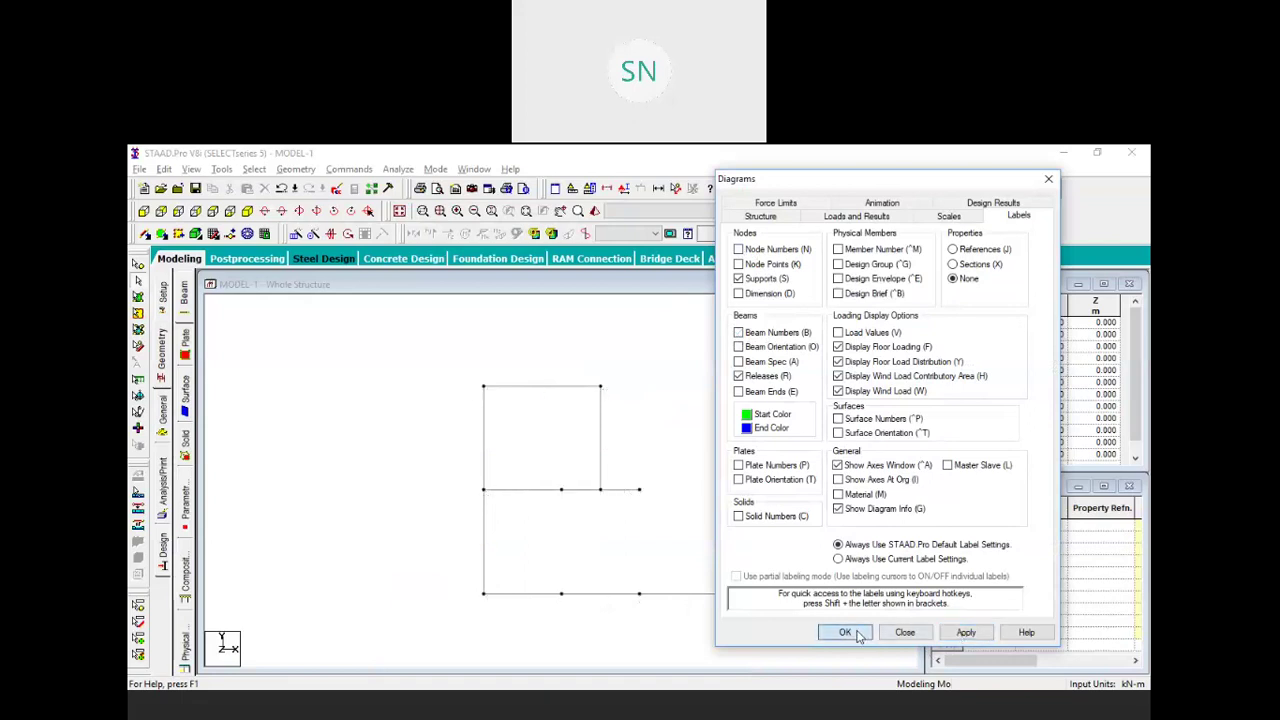
click(845, 632)
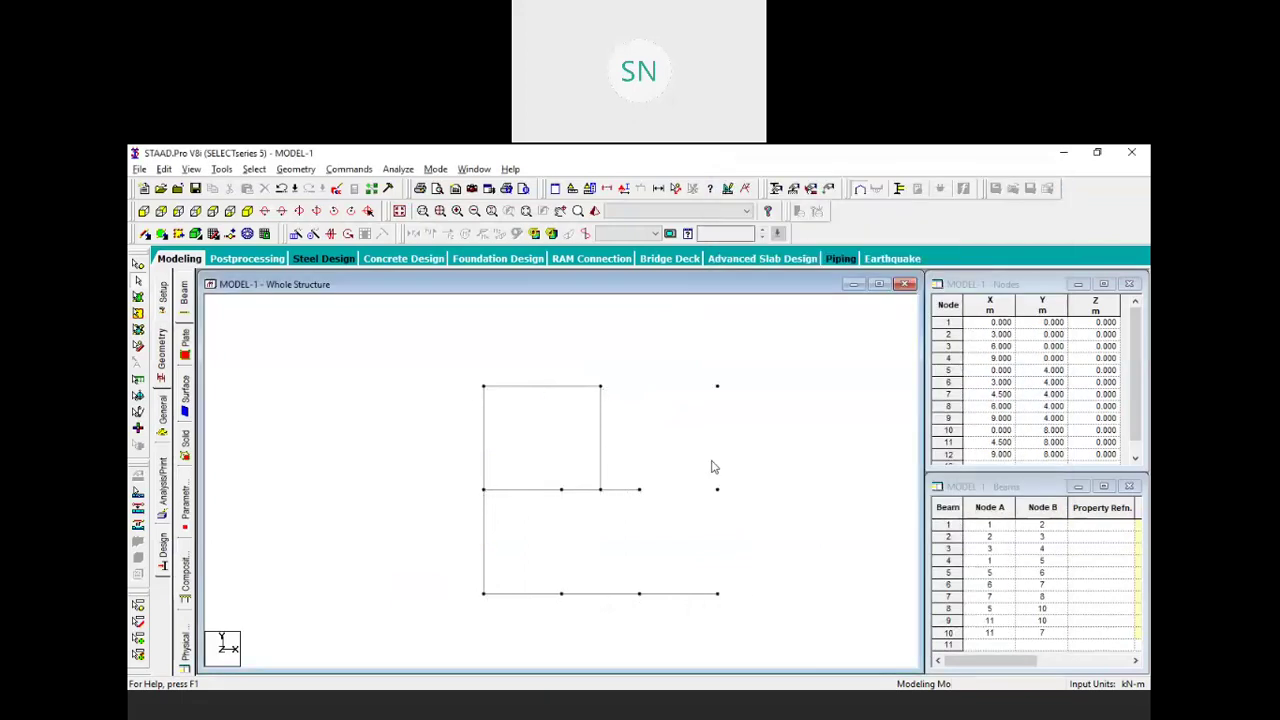
Toggle the node and beam numbers on and off in the model view, and decline the auto save
key(shift+n)
key(shift+b)
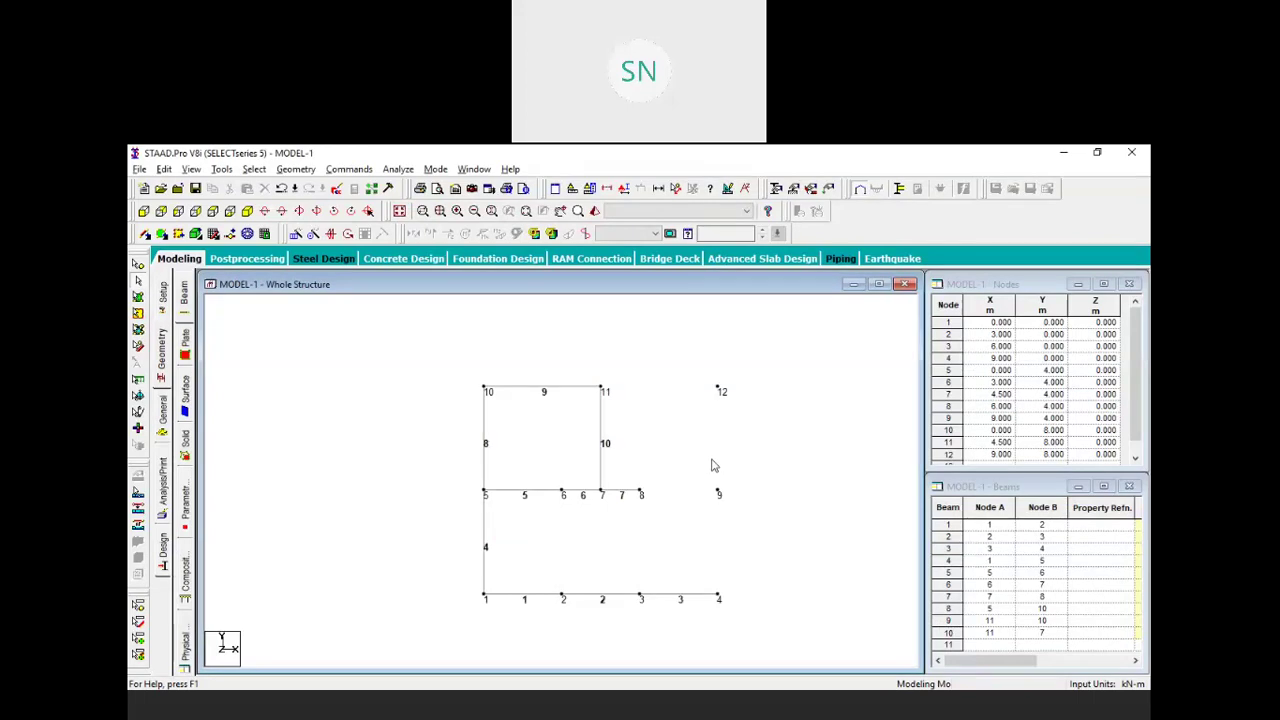
key(shift+n)
key(shift+b)
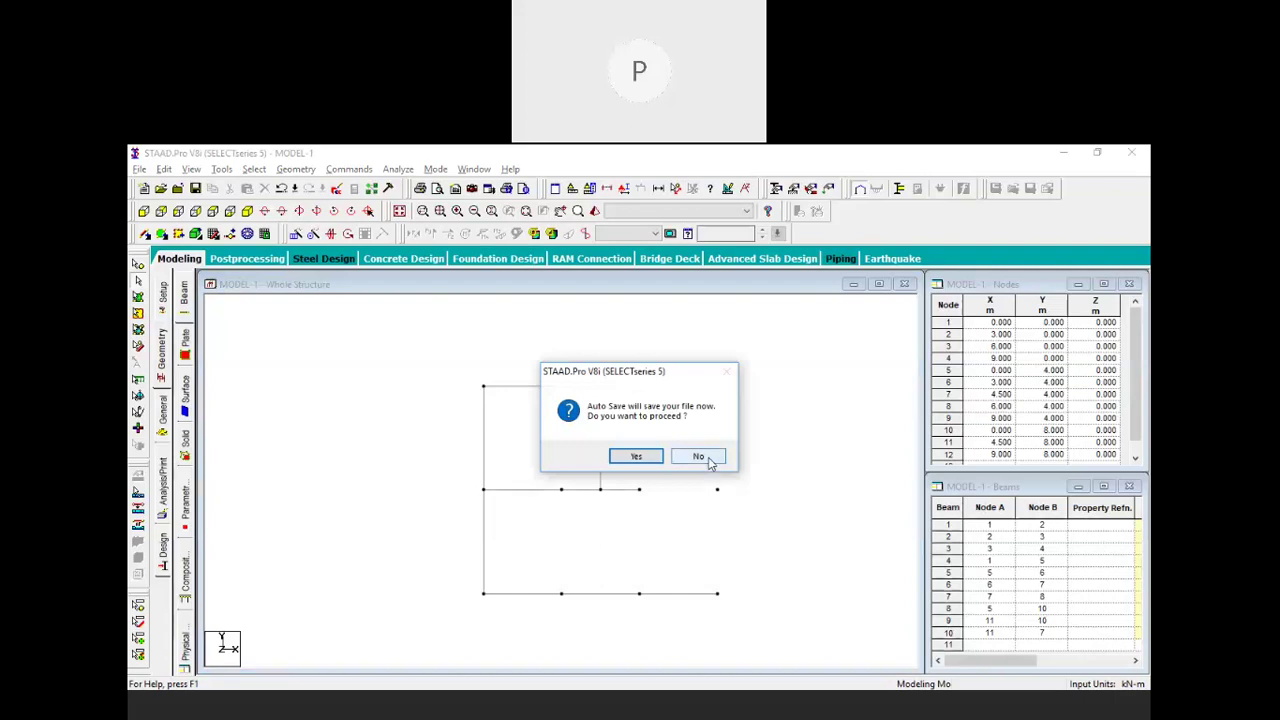
click(706, 459)
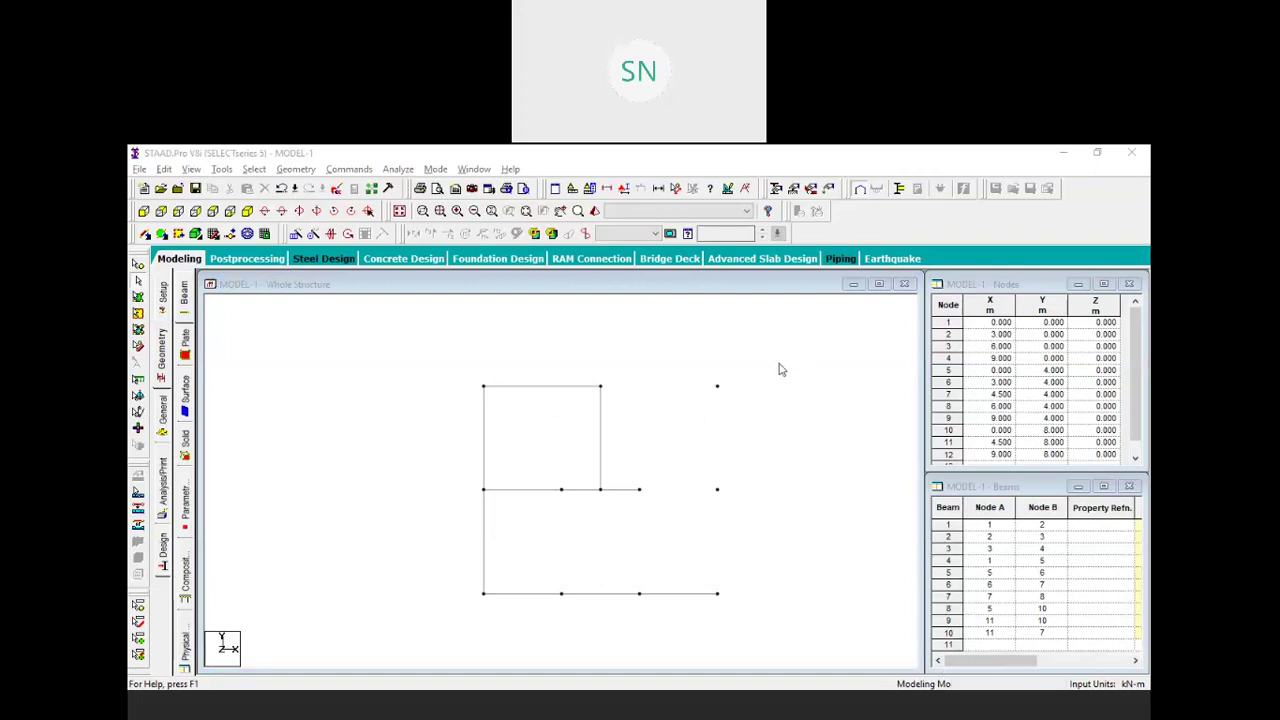
Add a beam from point to point between node 11 and node 12 in the model view
drag(462, 345, 501, 381)
middle_drag(692, 562, 670, 552)
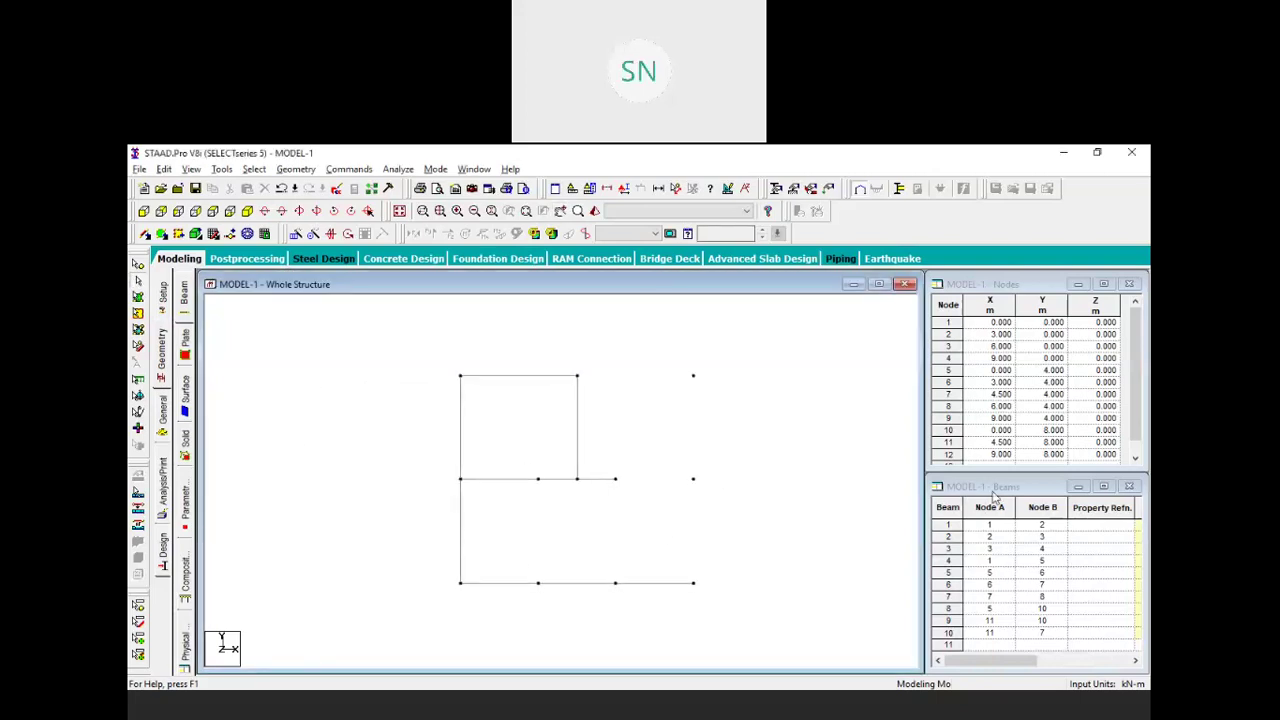
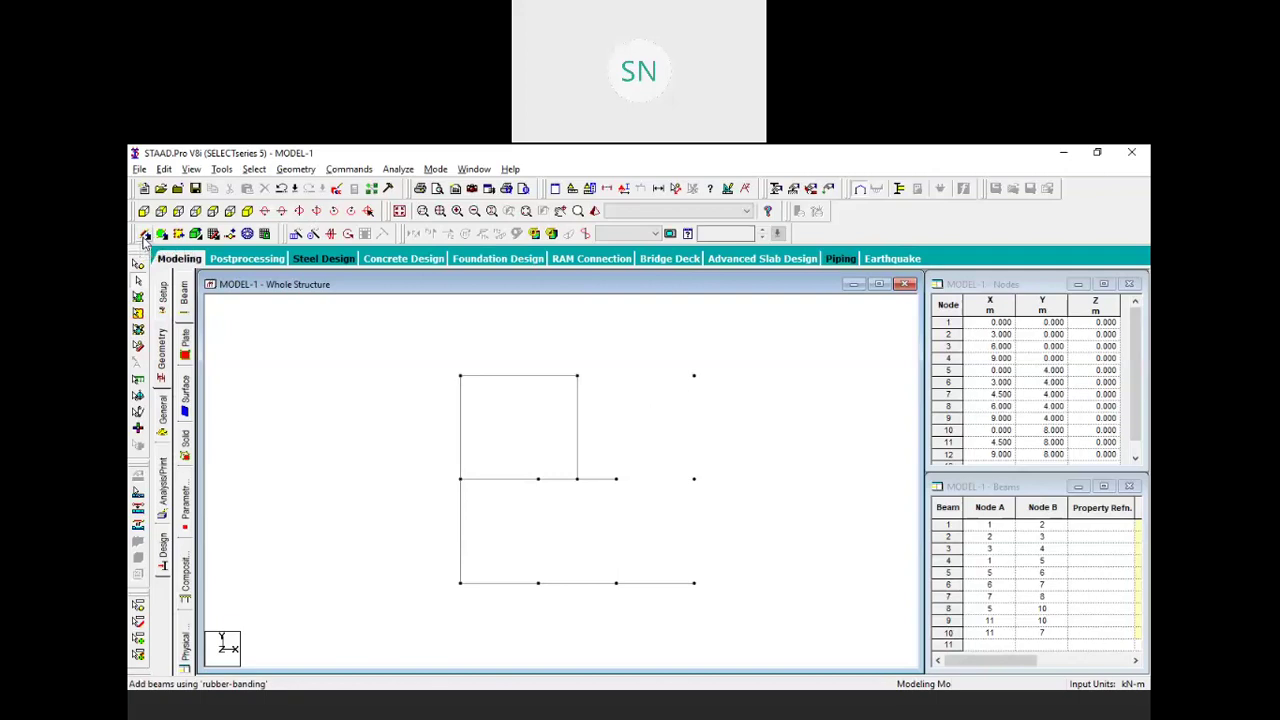
click(296, 169)
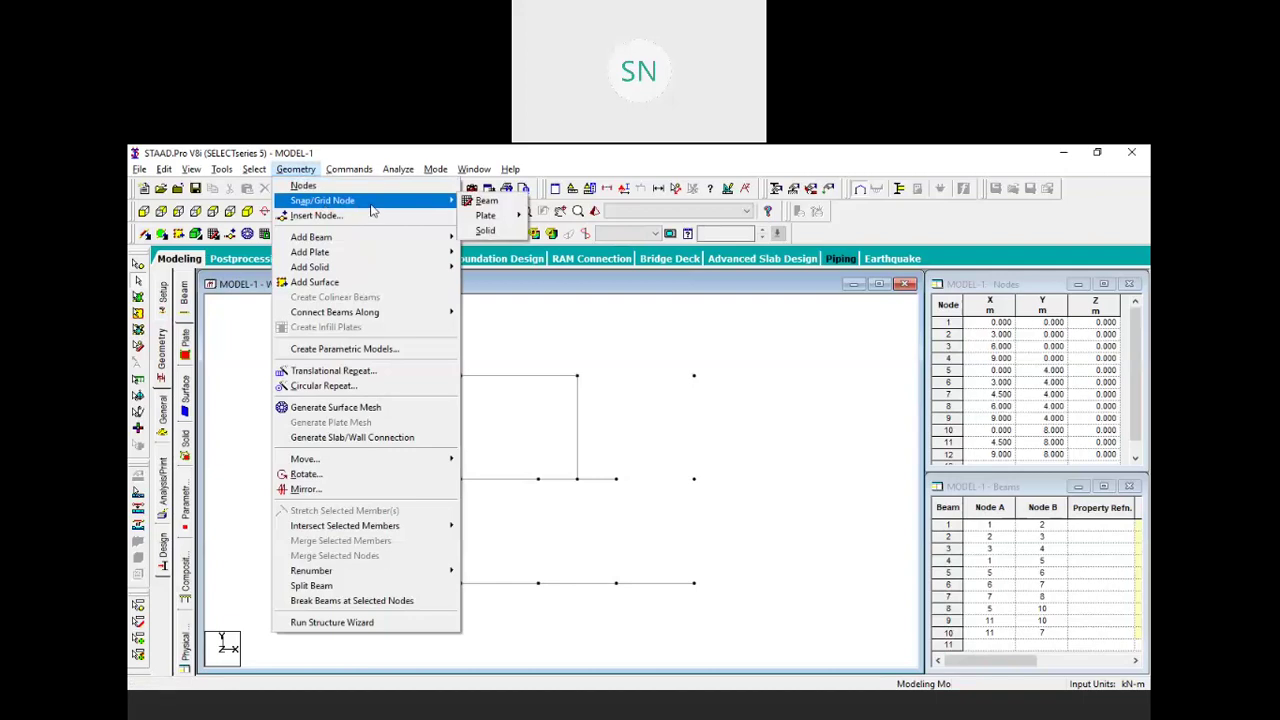
mouse_move(391, 240)
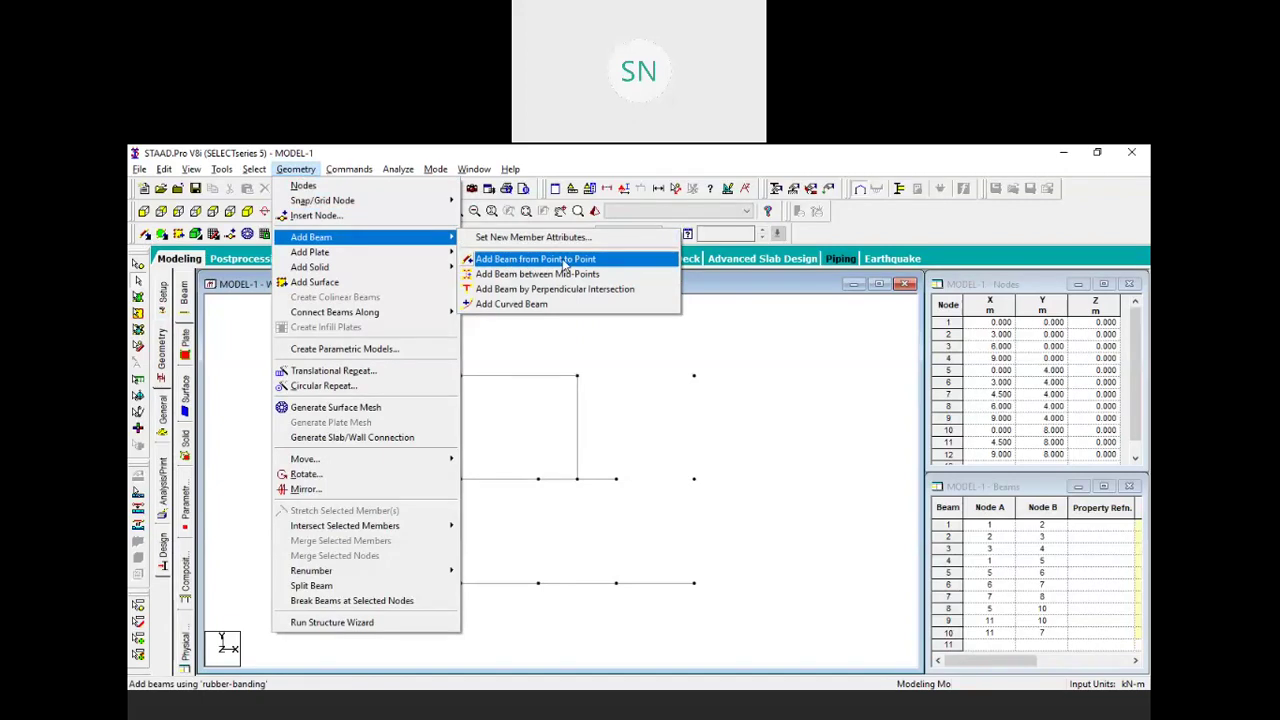
click(565, 264)
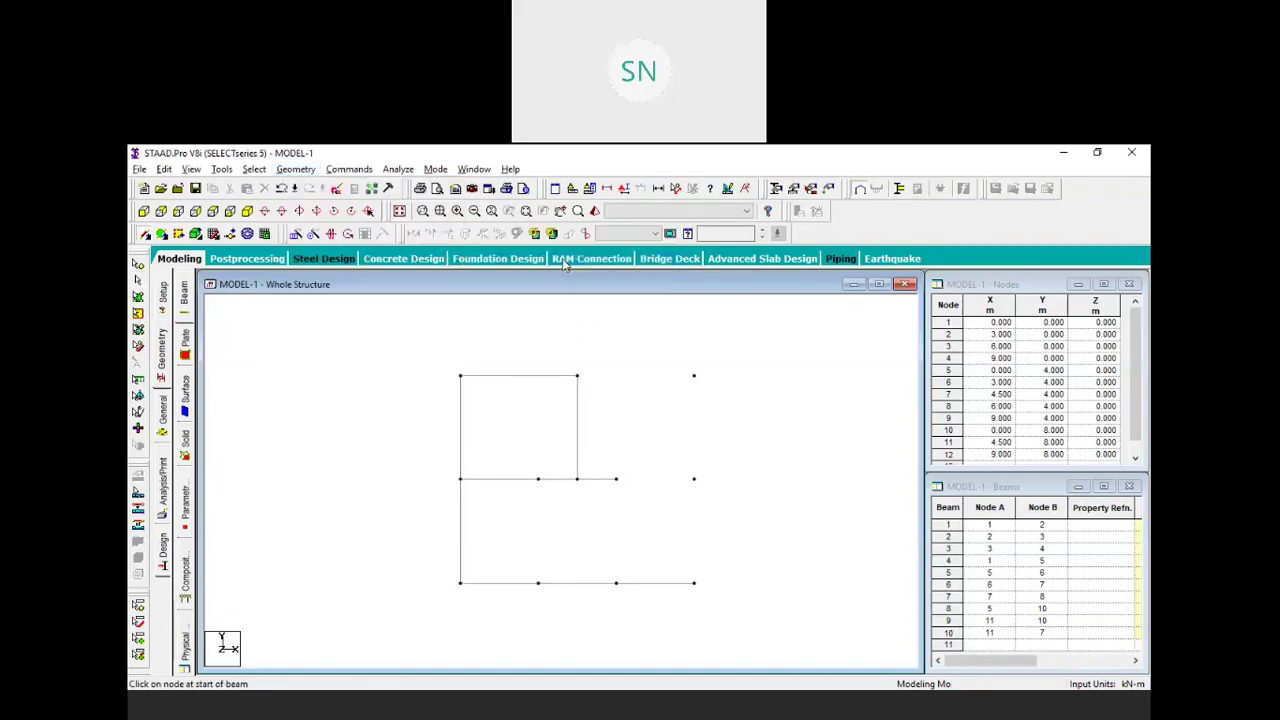
click(577, 376)
click(694, 376)
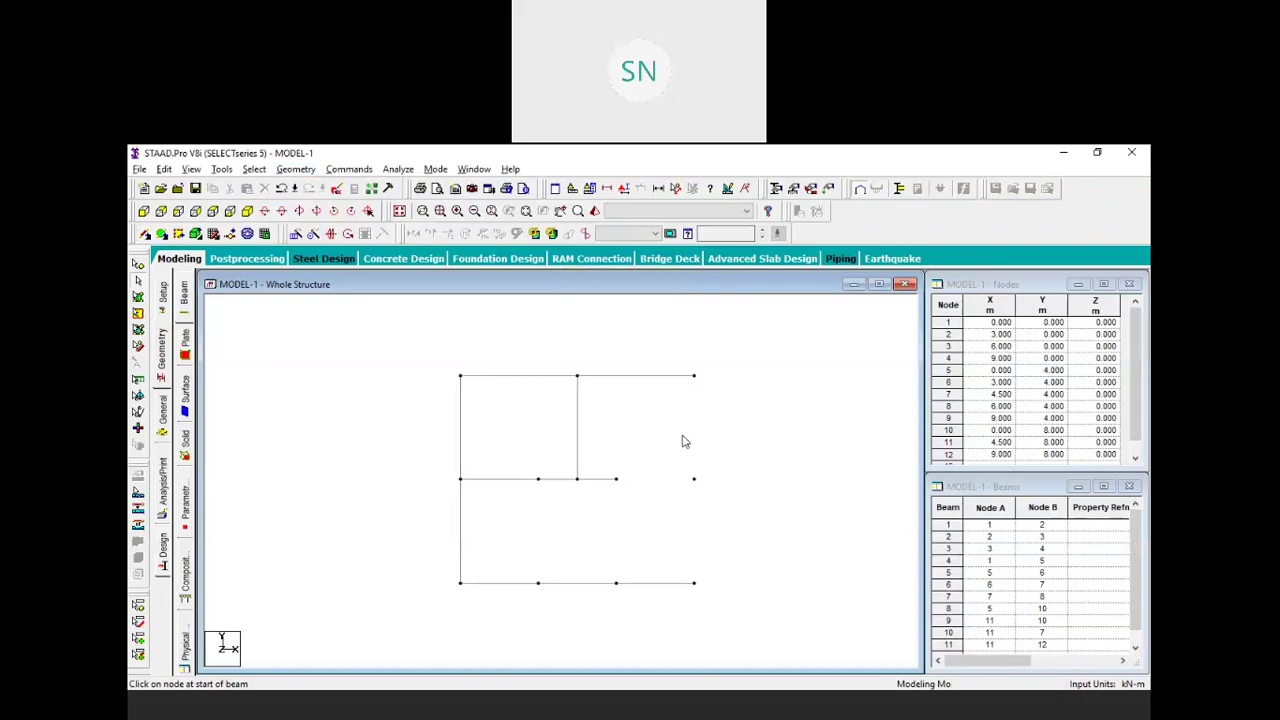
Display the node numbers and add a beam from node 9 to node 12
key(shift+n)
scroll(1143, 543, down, 1)
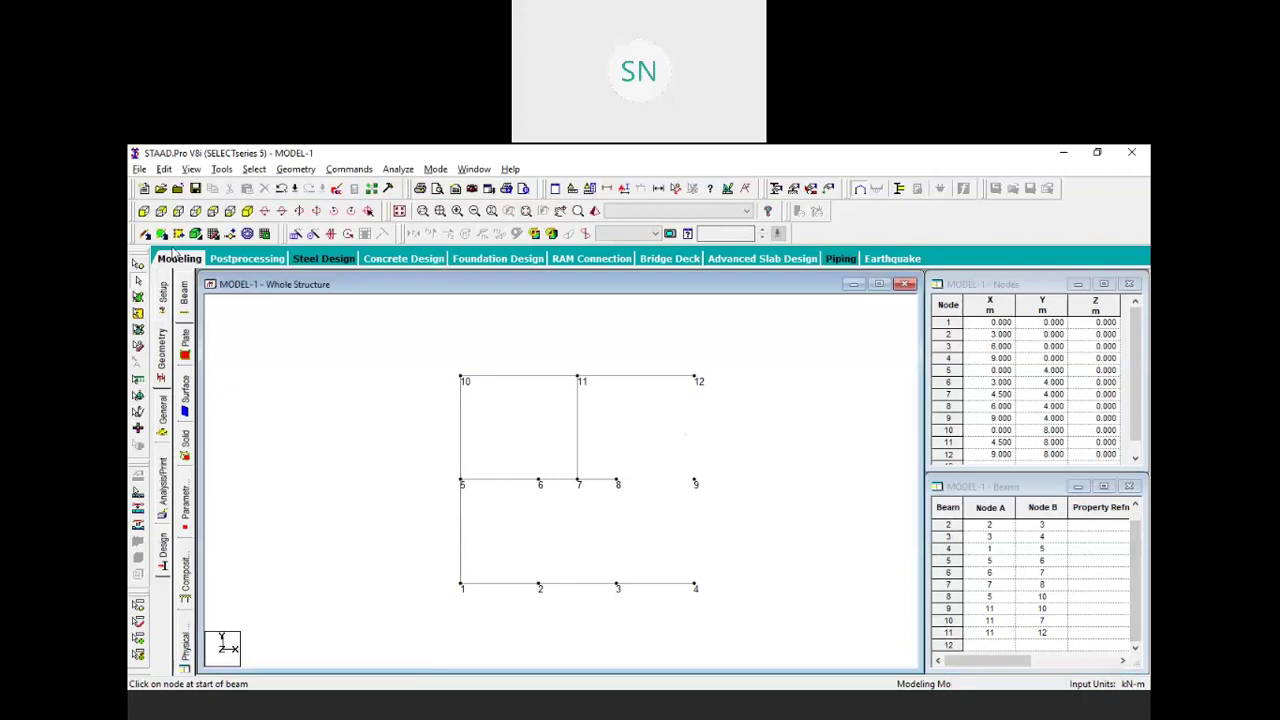
click(696, 484)
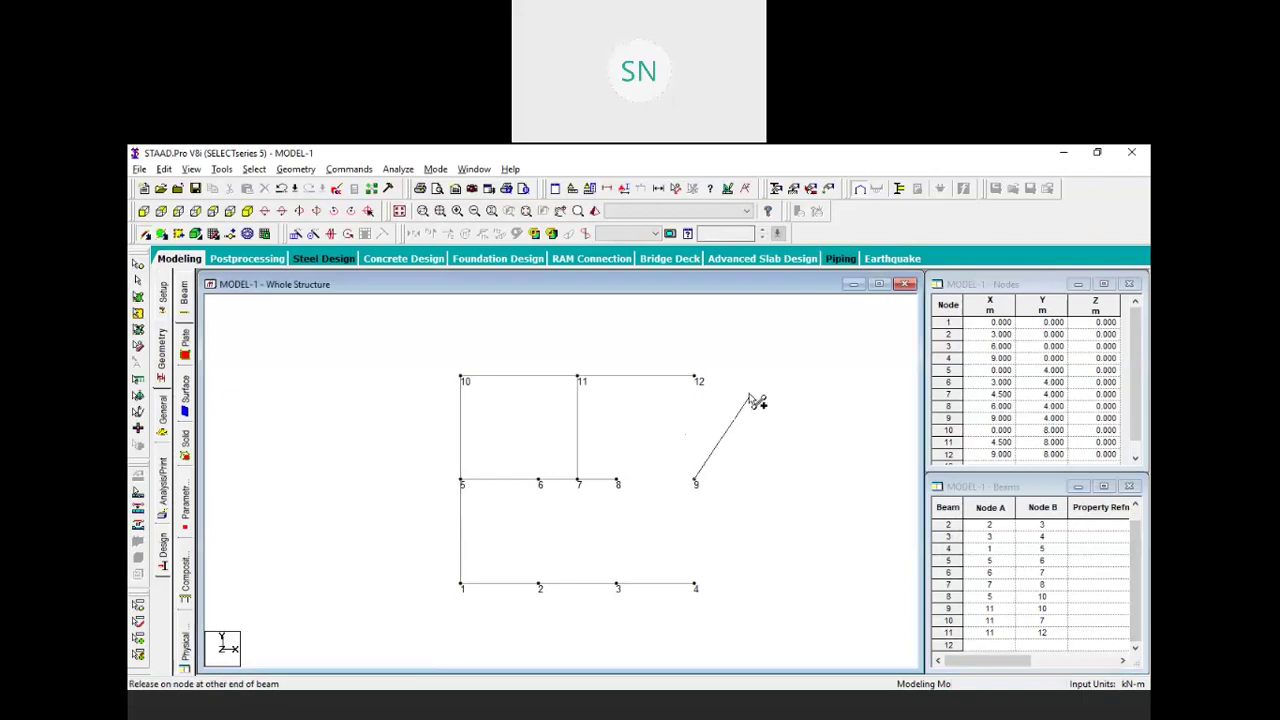
click(695, 381)
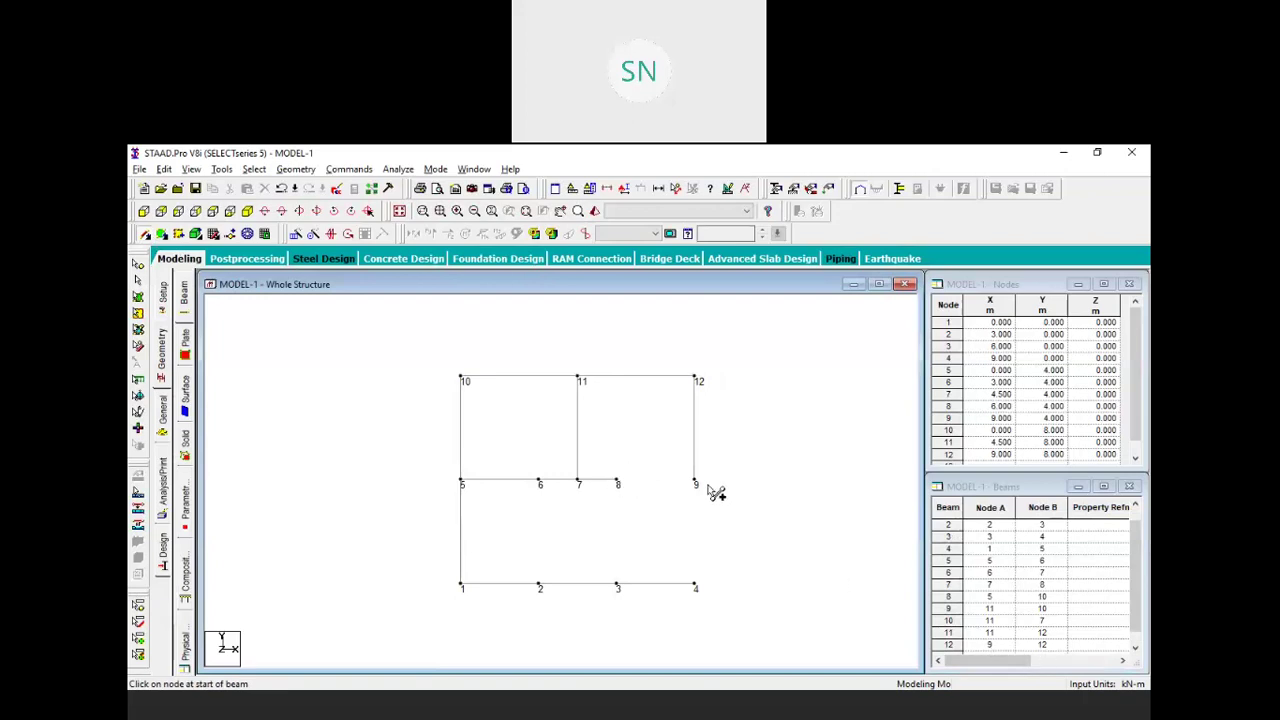
Draw the remaining beams between nodes 8 and 9, 4 and 9, 8 and 3, and 6 and 2
drag(695, 587, 695, 480)
drag(617, 483, 617, 587)
drag(540, 484, 544, 587)
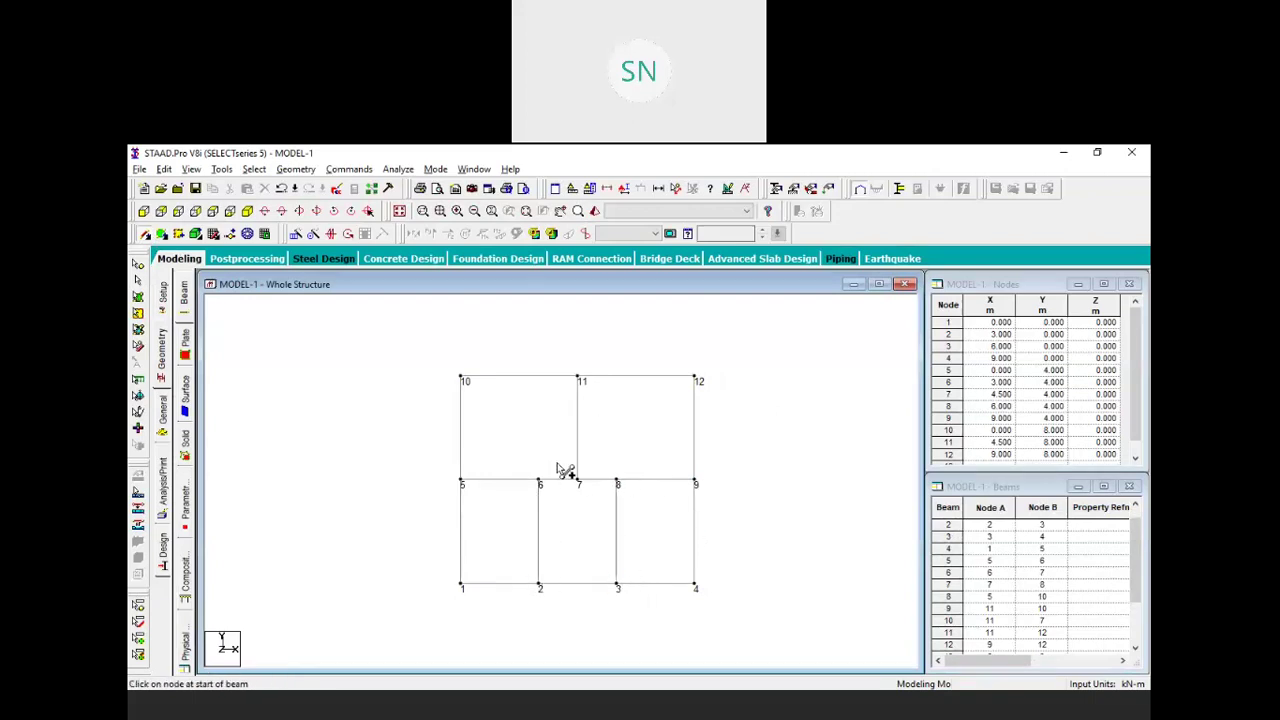
scroll(582, 482, up, 2)
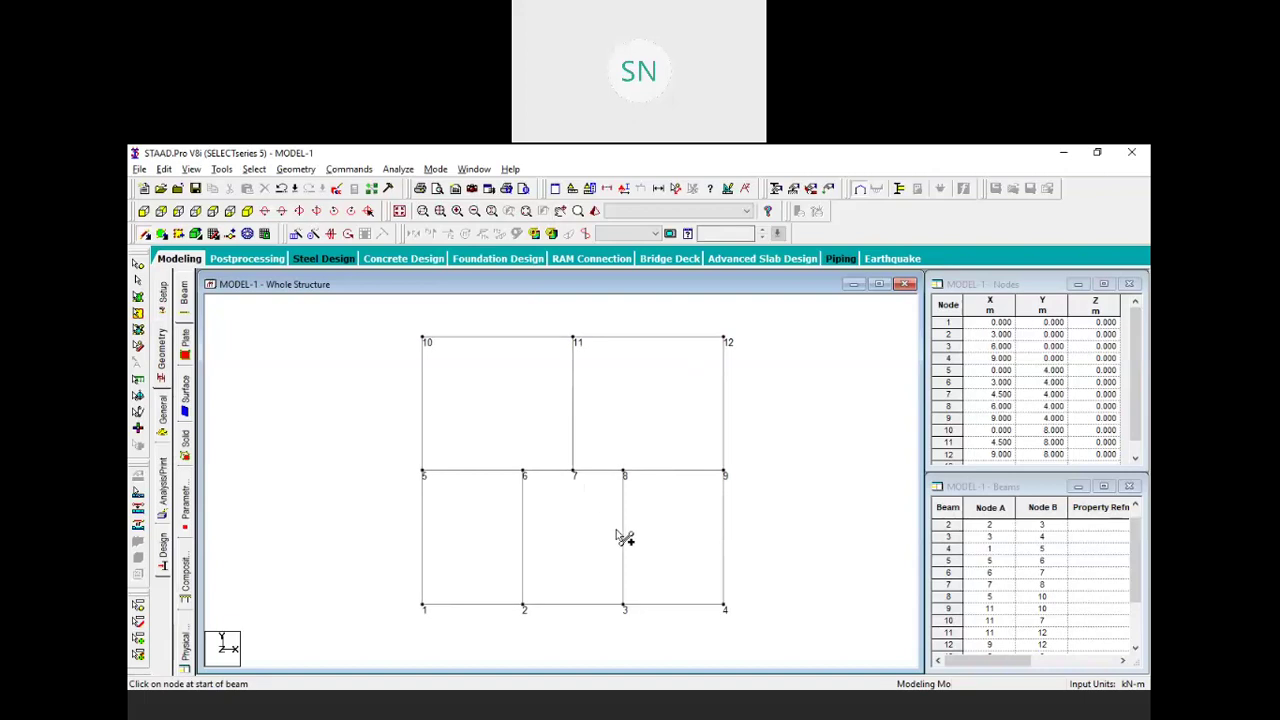
middle_drag(582, 500, 609, 519)
middle_drag(727, 557, 706, 554)
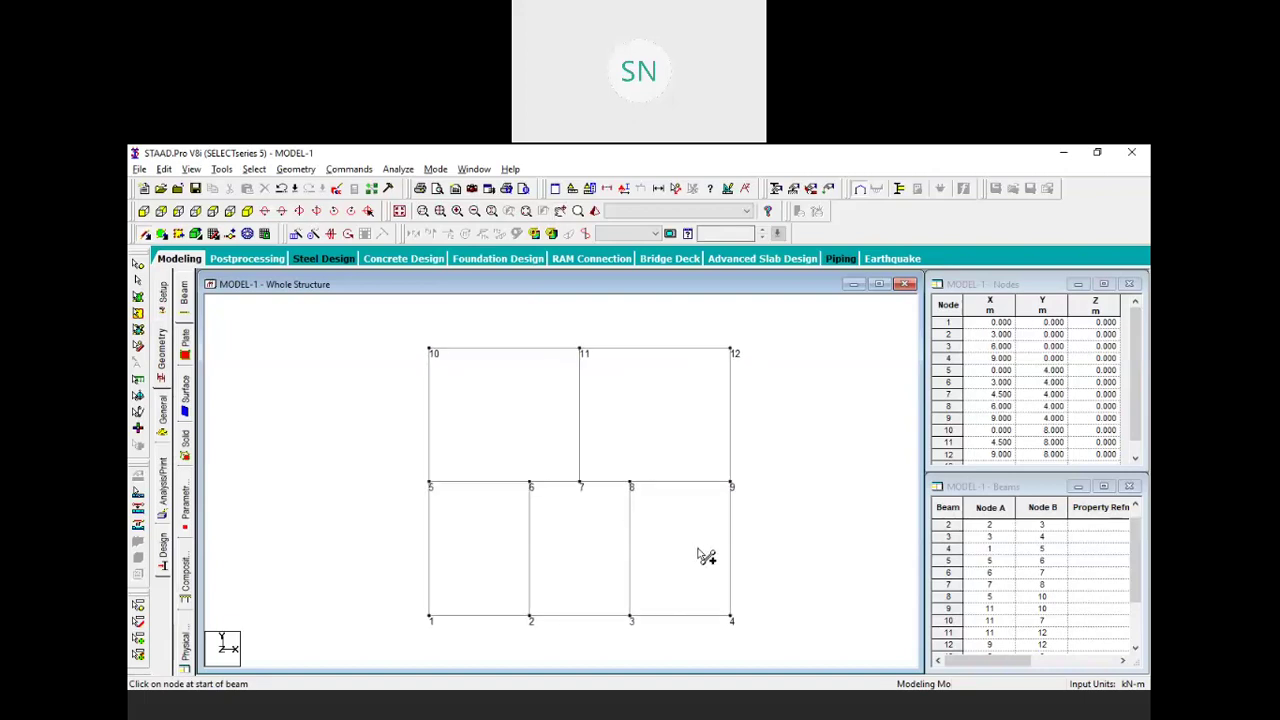
click(286, 574)
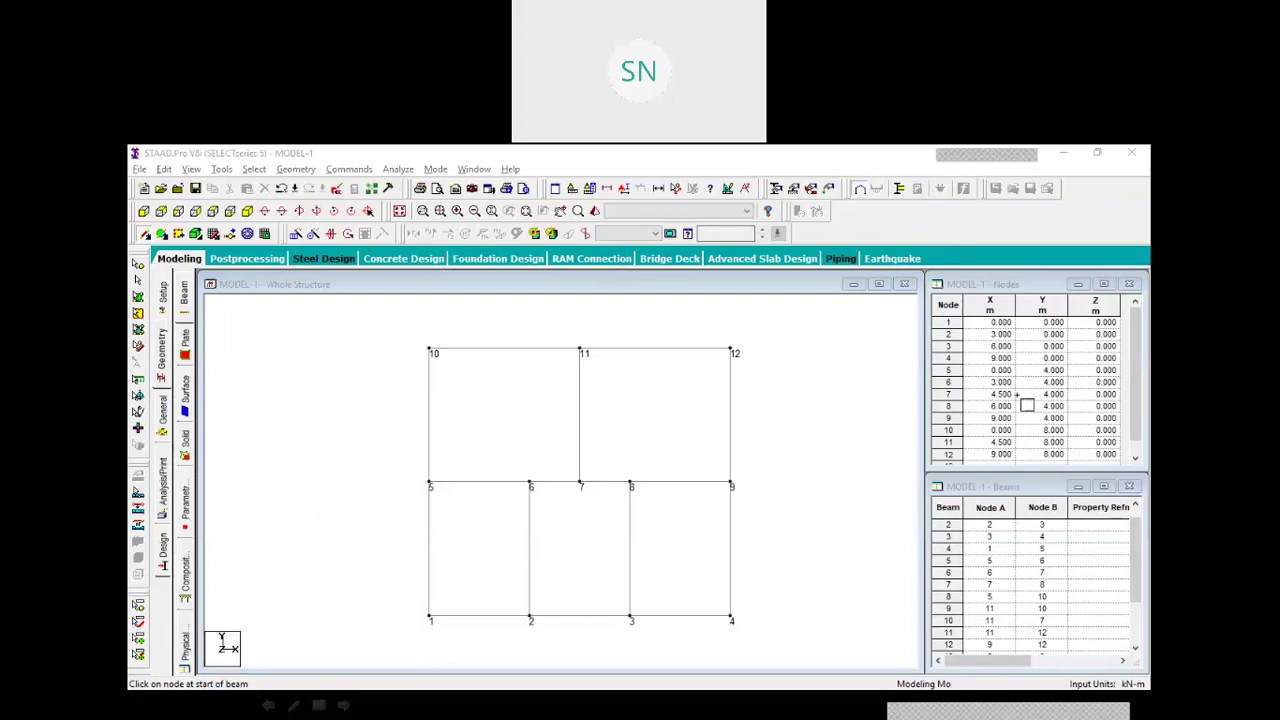
drag(945, 316, 968, 478)
drag(947, 522, 968, 652)
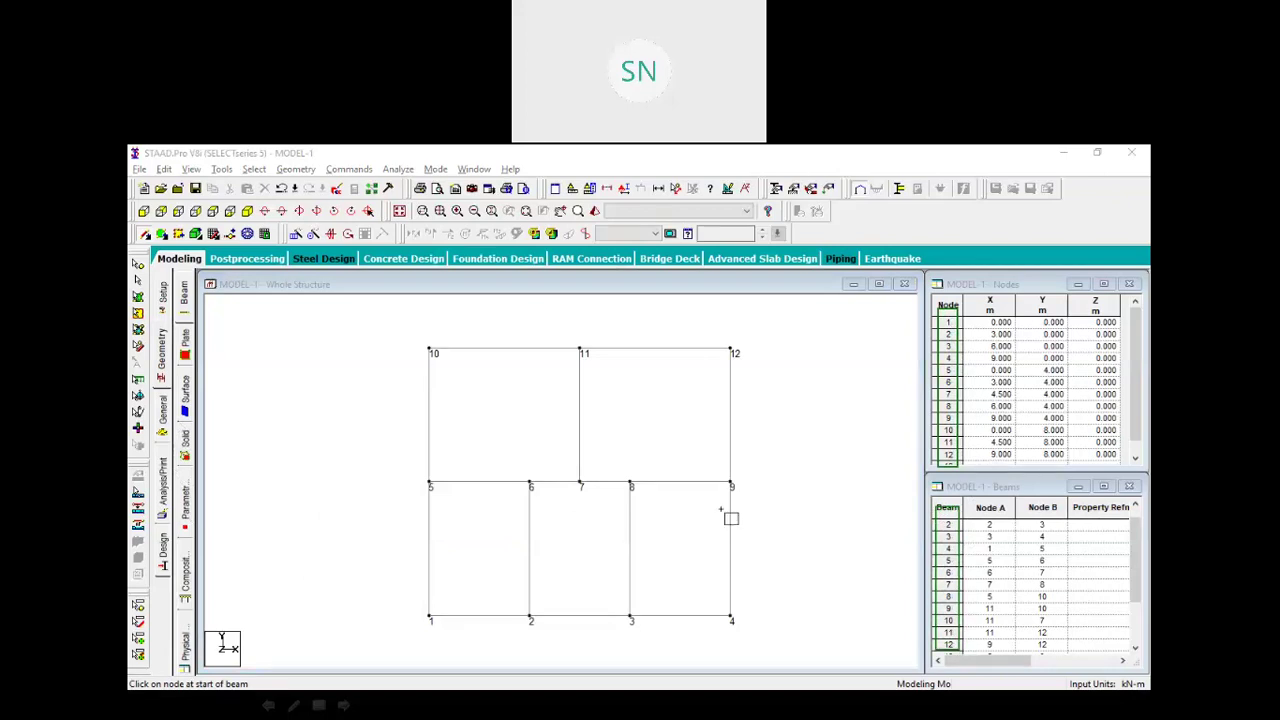
click(188, 269)
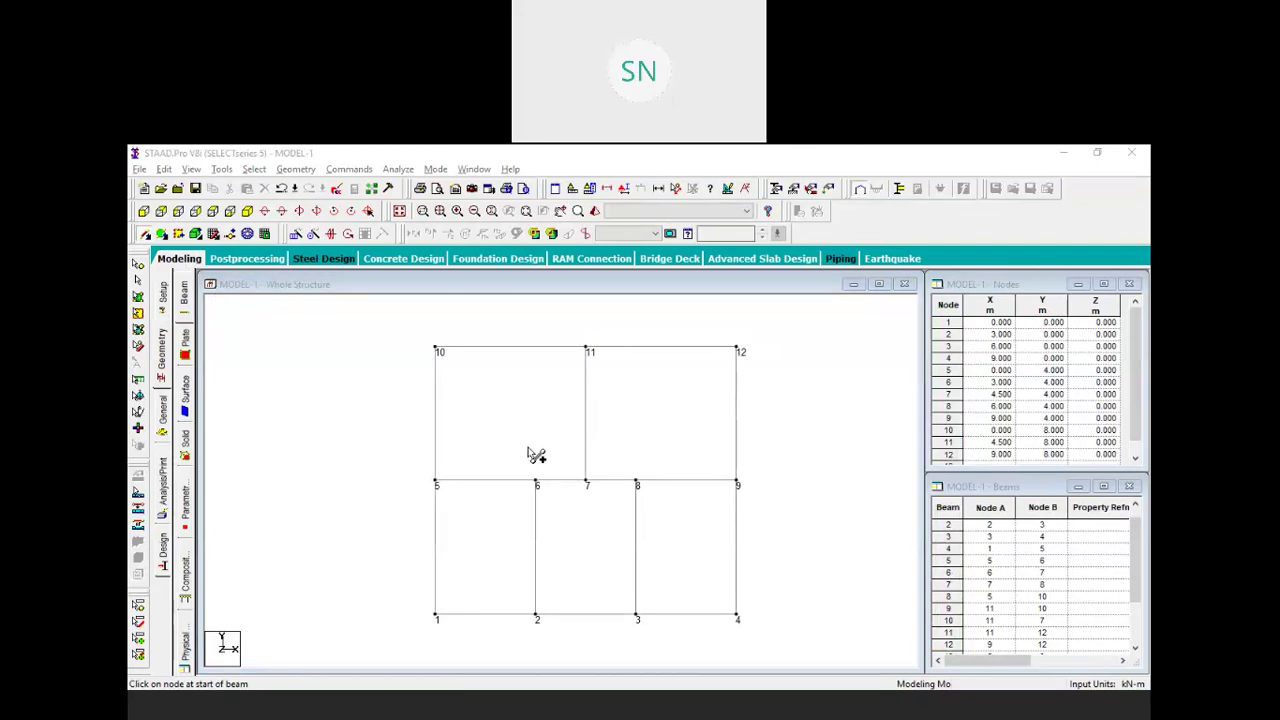
Toggle the labels so that both node and beam numbers are displayed on the completed frame
click(528, 447)
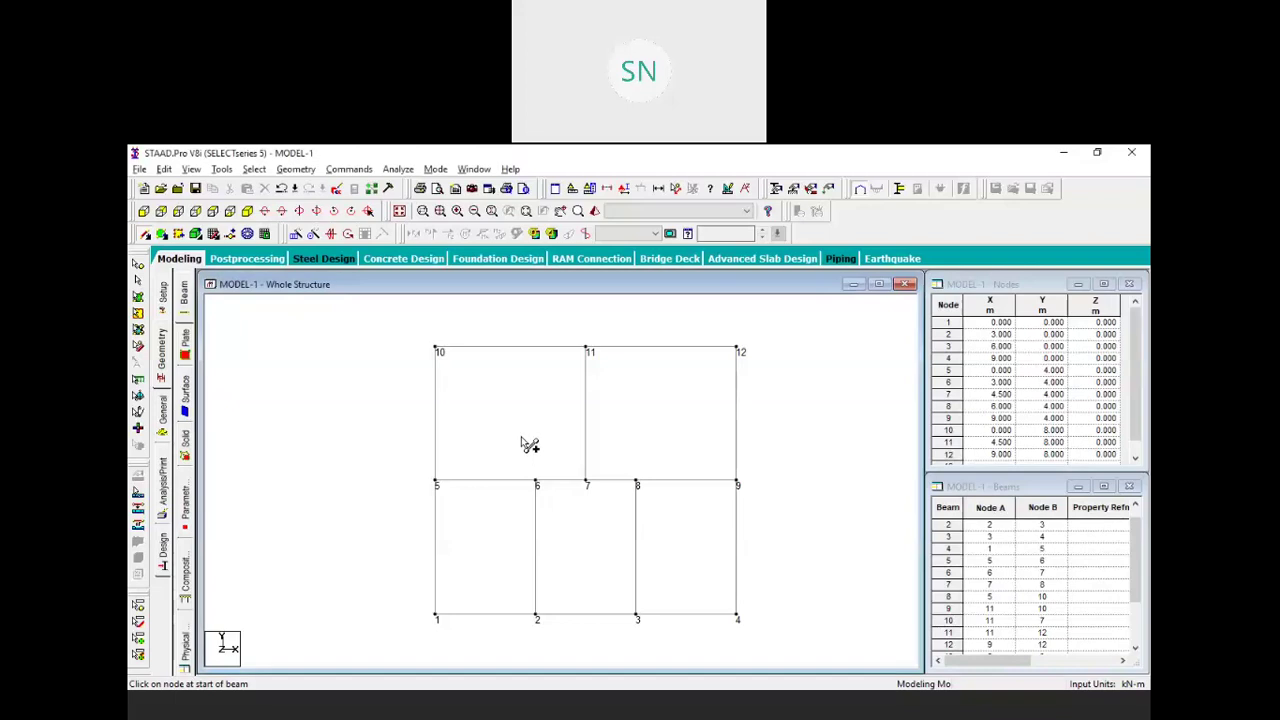
key(shift+n)
key(shift+n)
key(shift+n)
key(shift+n)
key(shift+b)
key(shift+b)
key(shift+b)
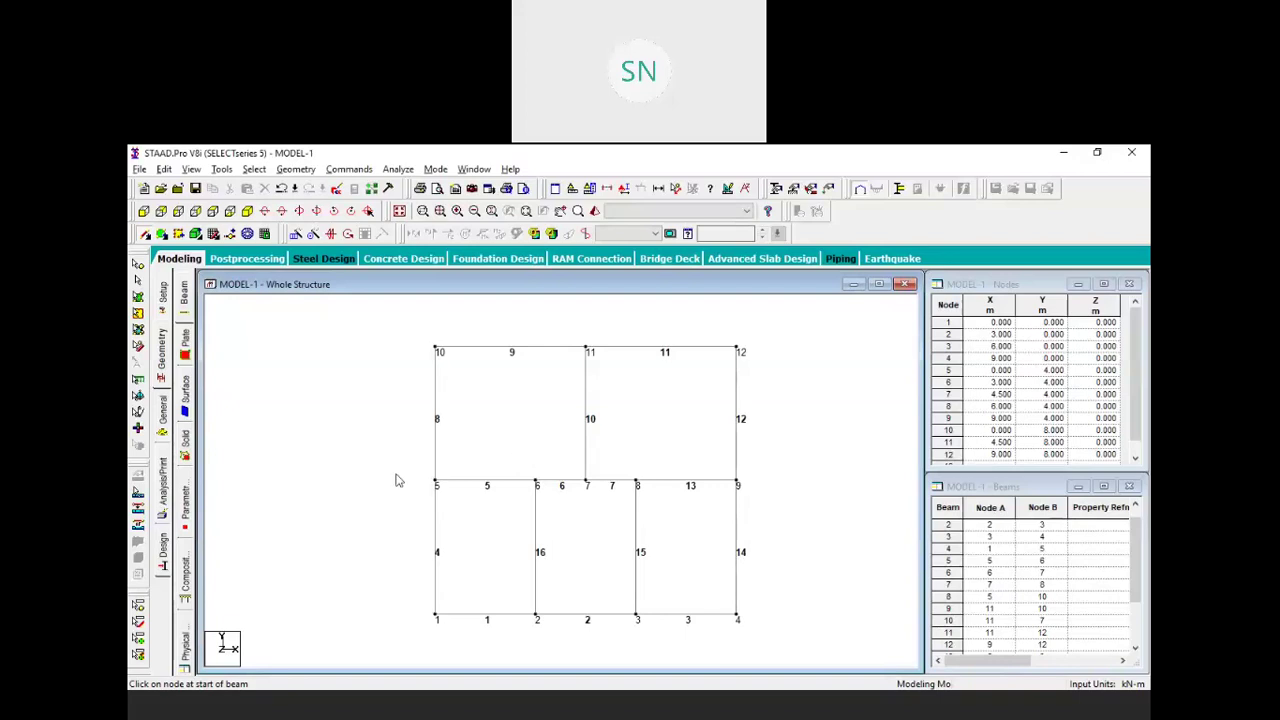
Turn off the node number and beam number labels for the frame in the model view
right_click(495, 383)
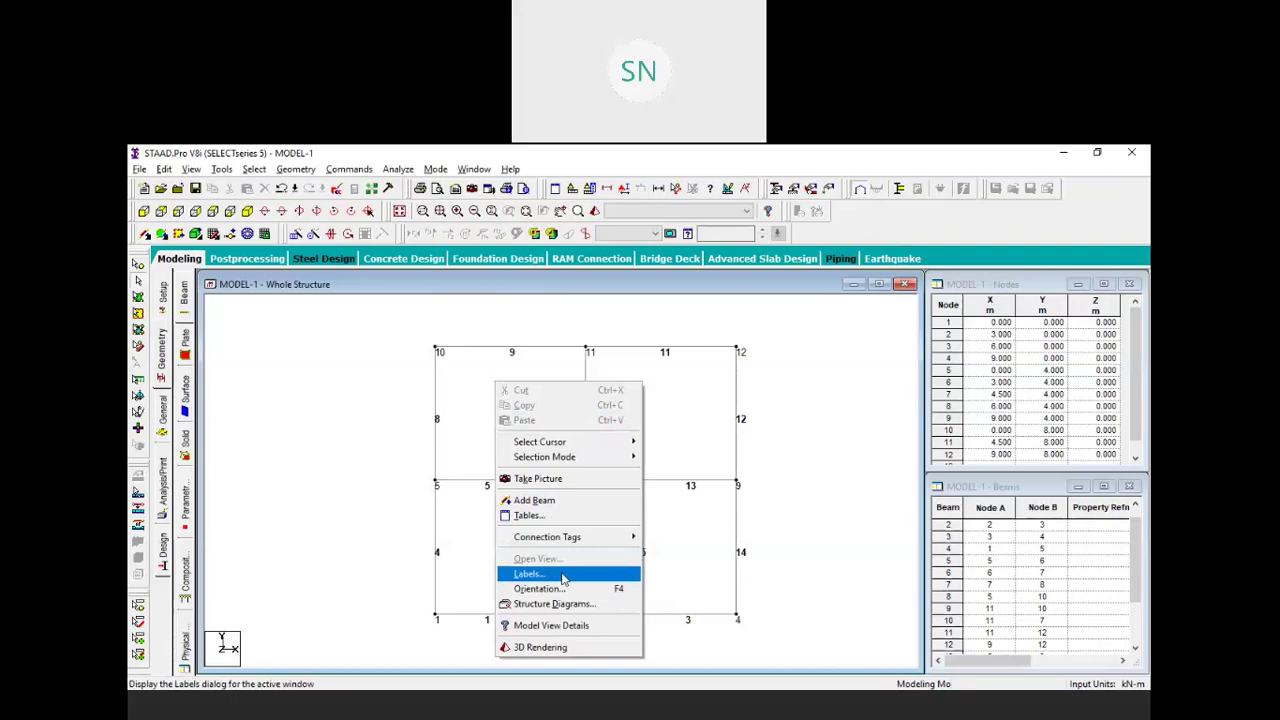
click(530, 574)
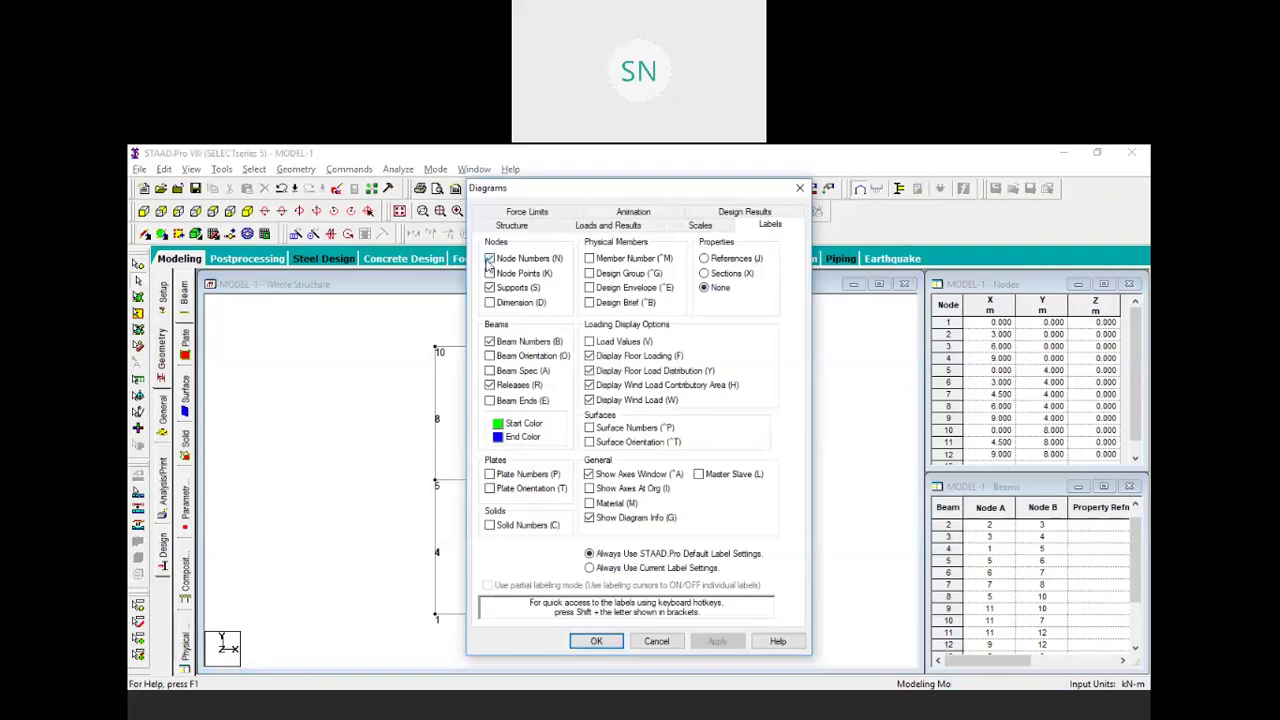
click(489, 342)
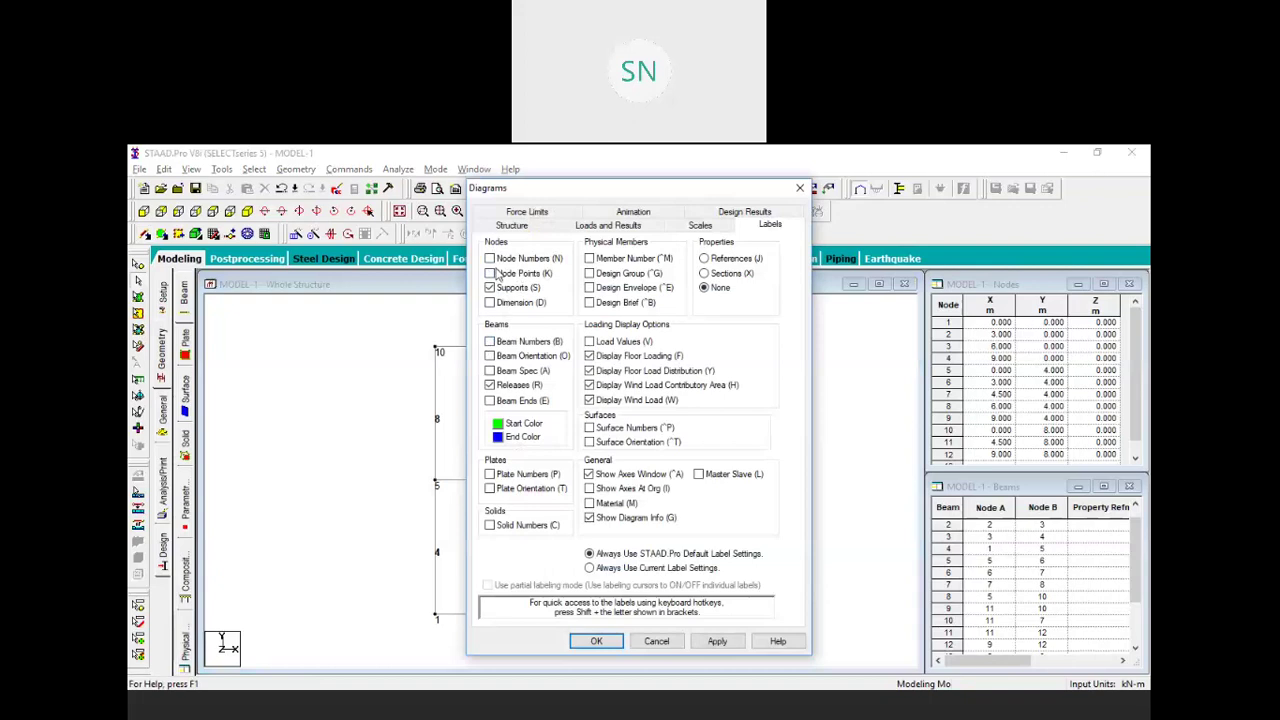
click(717, 641)
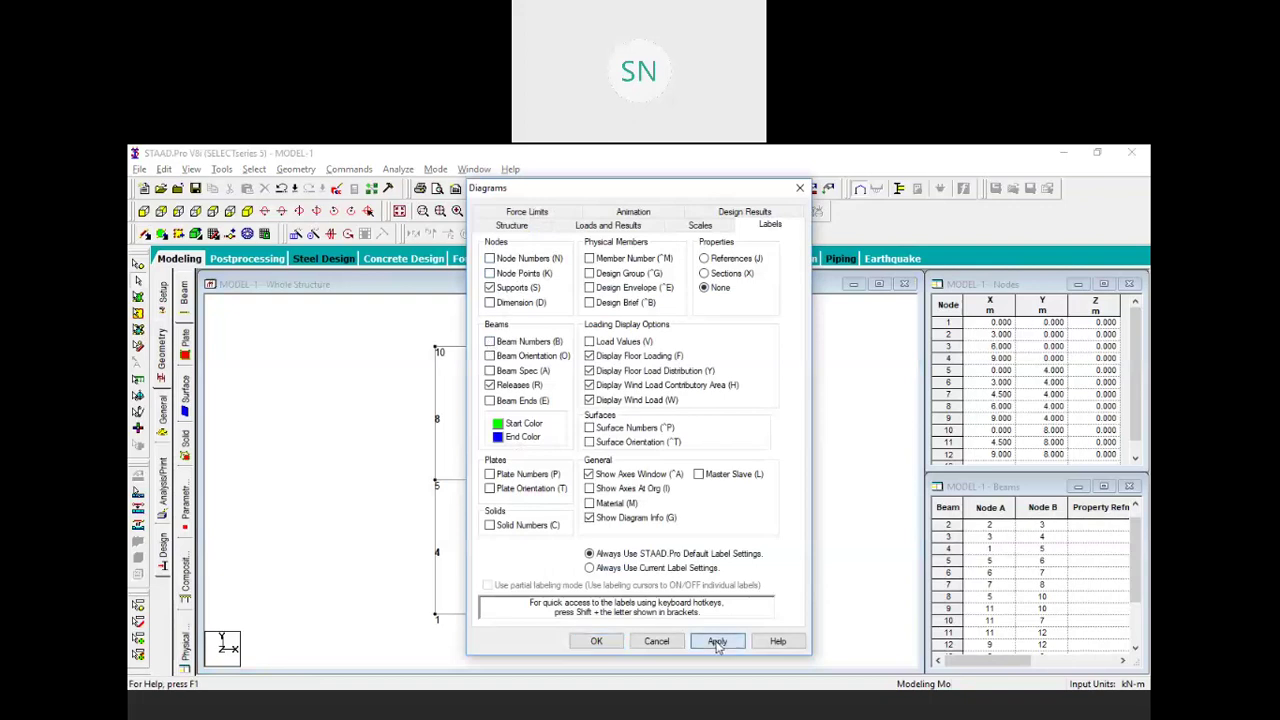
click(596, 641)
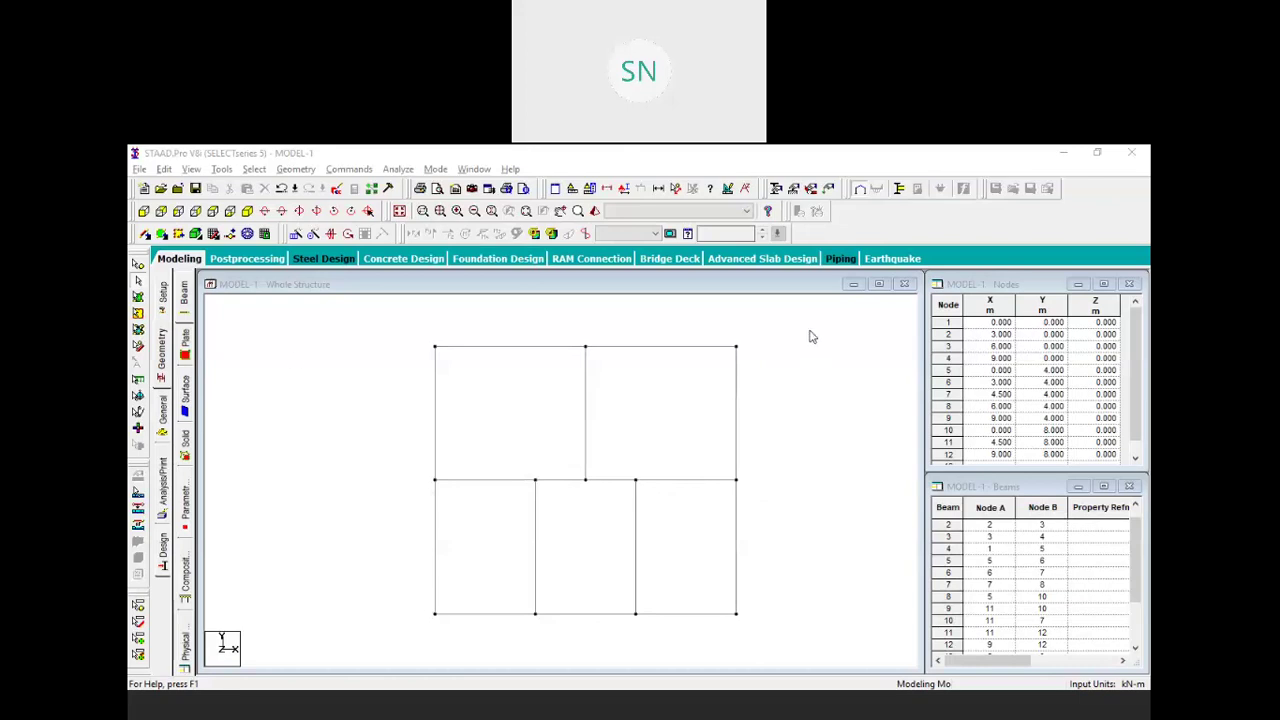
Float the Selection tools over the model view, window-select all nodes with the Nodes Cursor and clear the selection
mouse_move(810, 330)
mouse_down()
mouse_move(469, 595)
mouse_move(817, 343)
mouse_up()
click(138, 262)
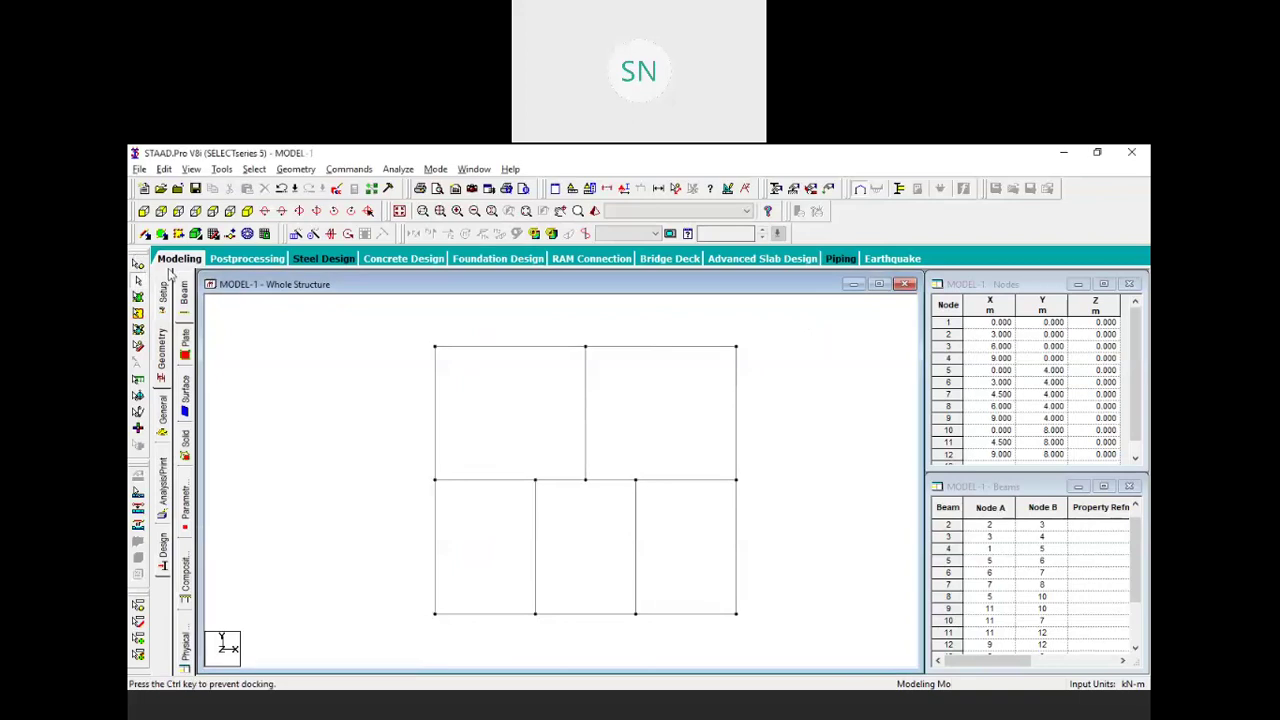
drag(270, 328, 300, 310)
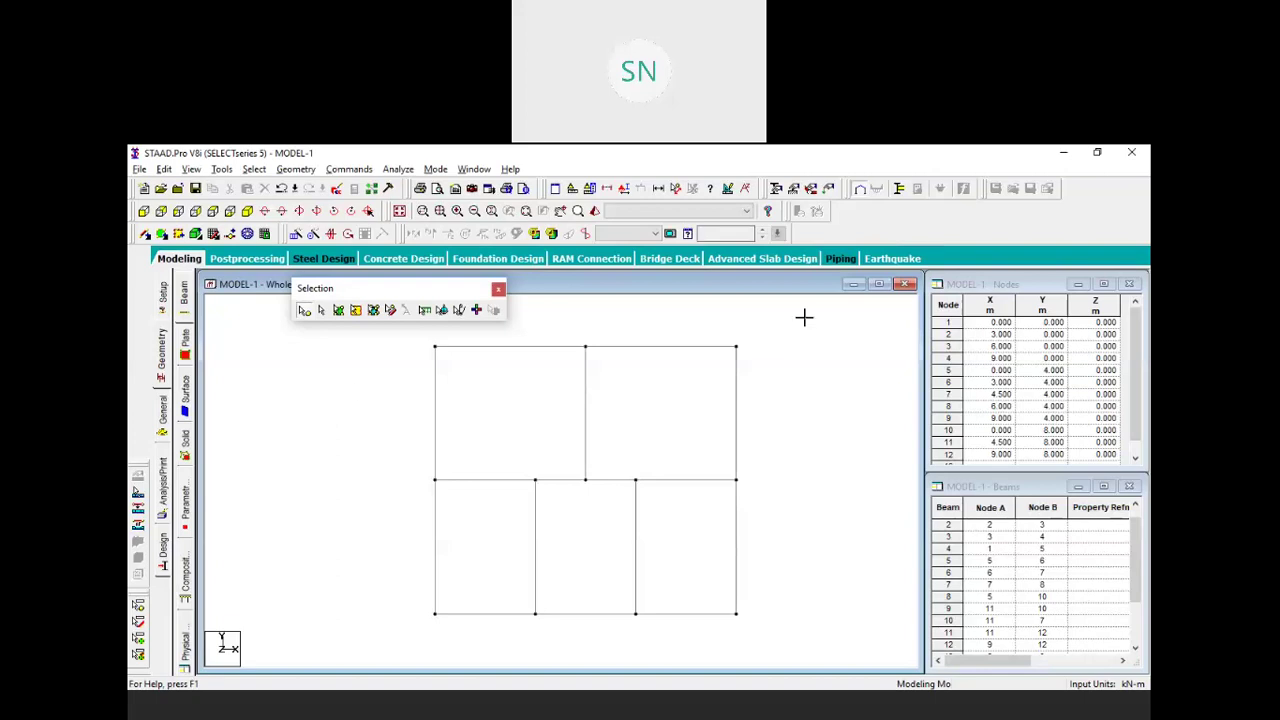
drag(806, 318, 415, 631)
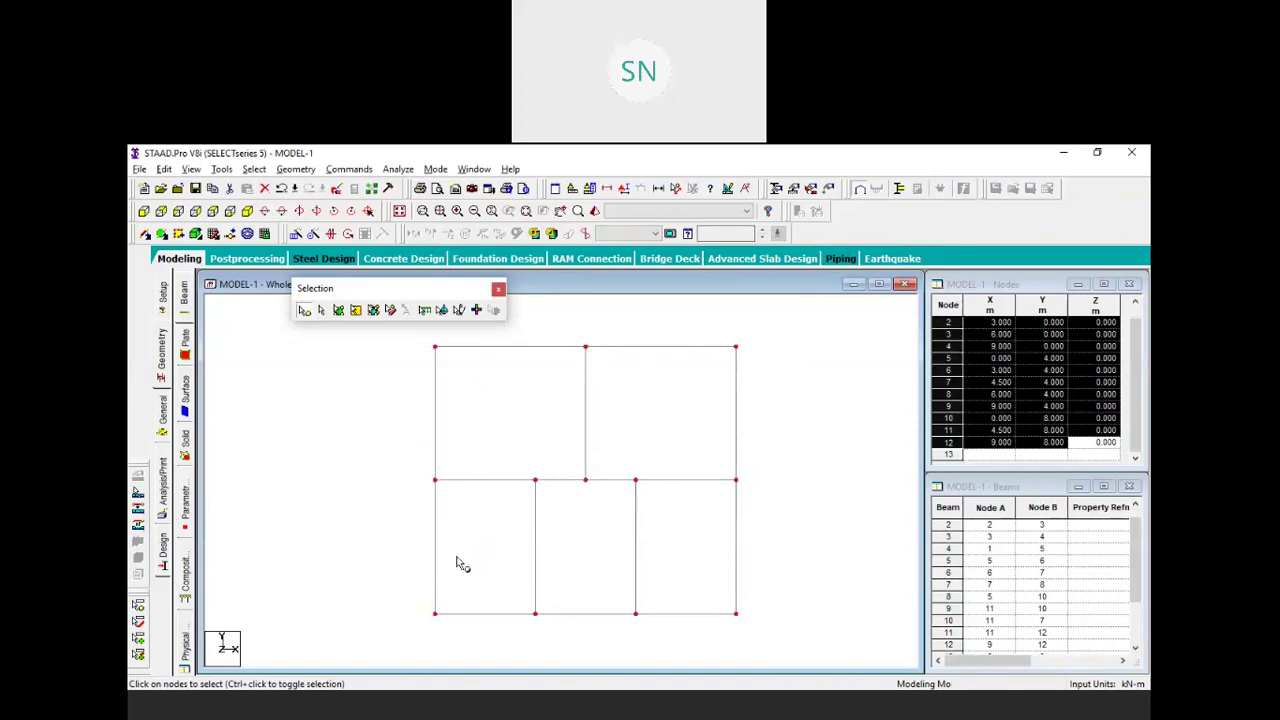
click(466, 386)
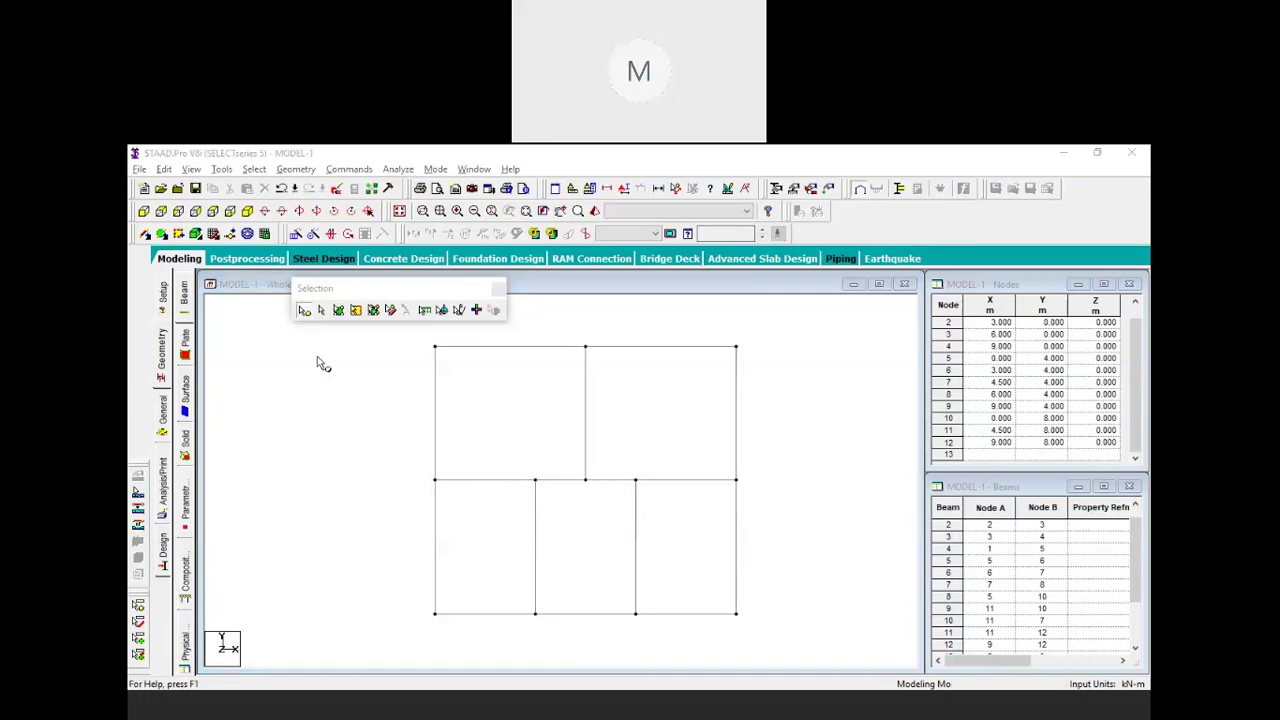
Window-select all members with the Beams Cursor, window-select all nodes with the Nodes Cursor, and clear the selection
click(322, 312)
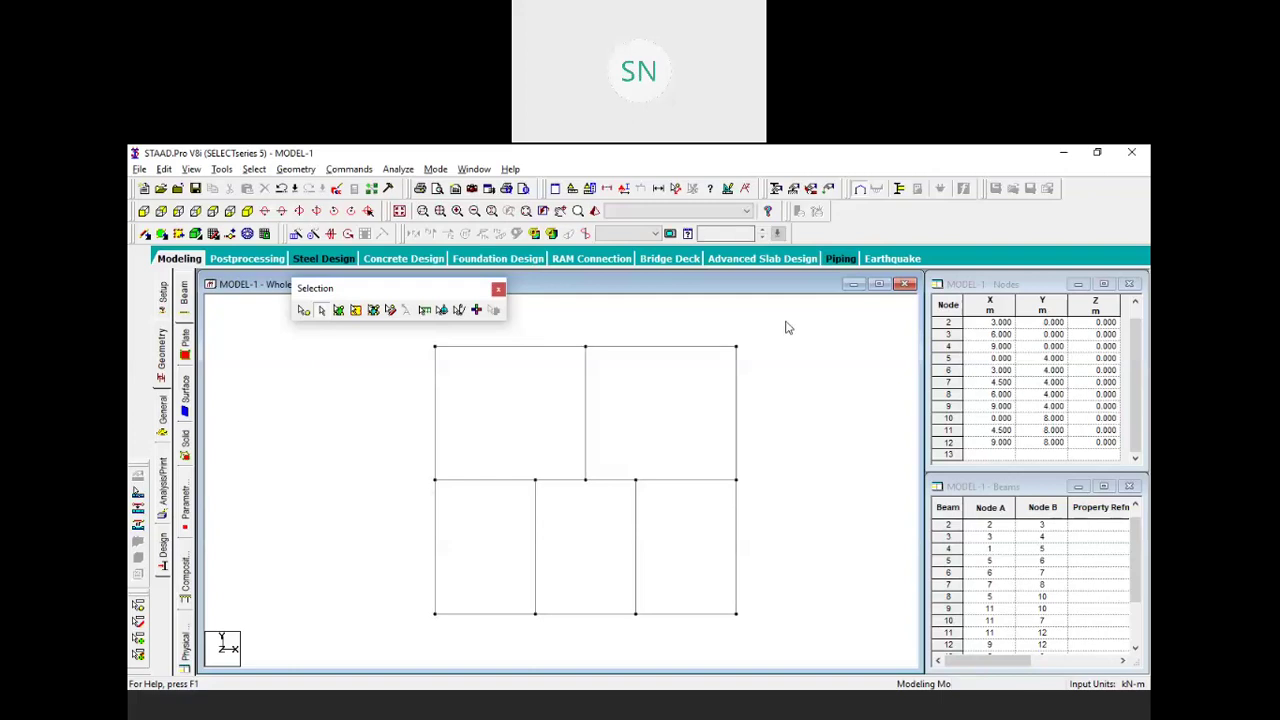
drag(777, 317, 411, 641)
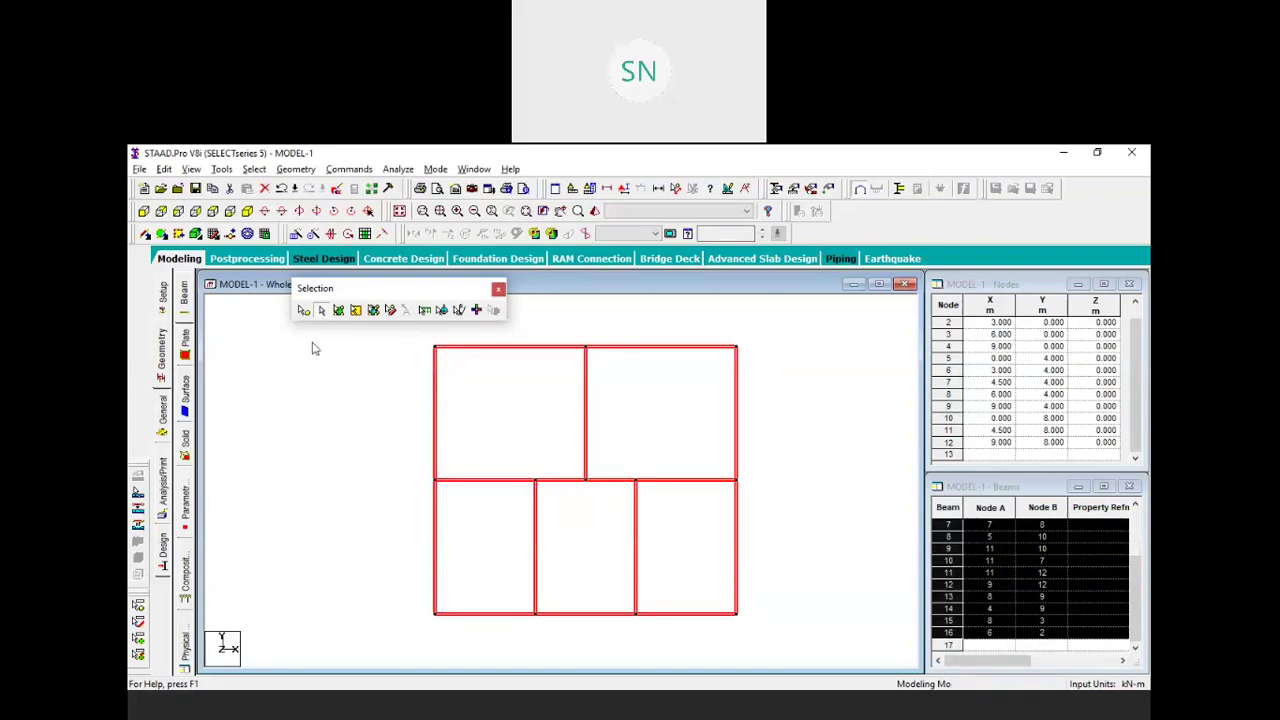
click(304, 311)
drag(803, 309, 412, 648)
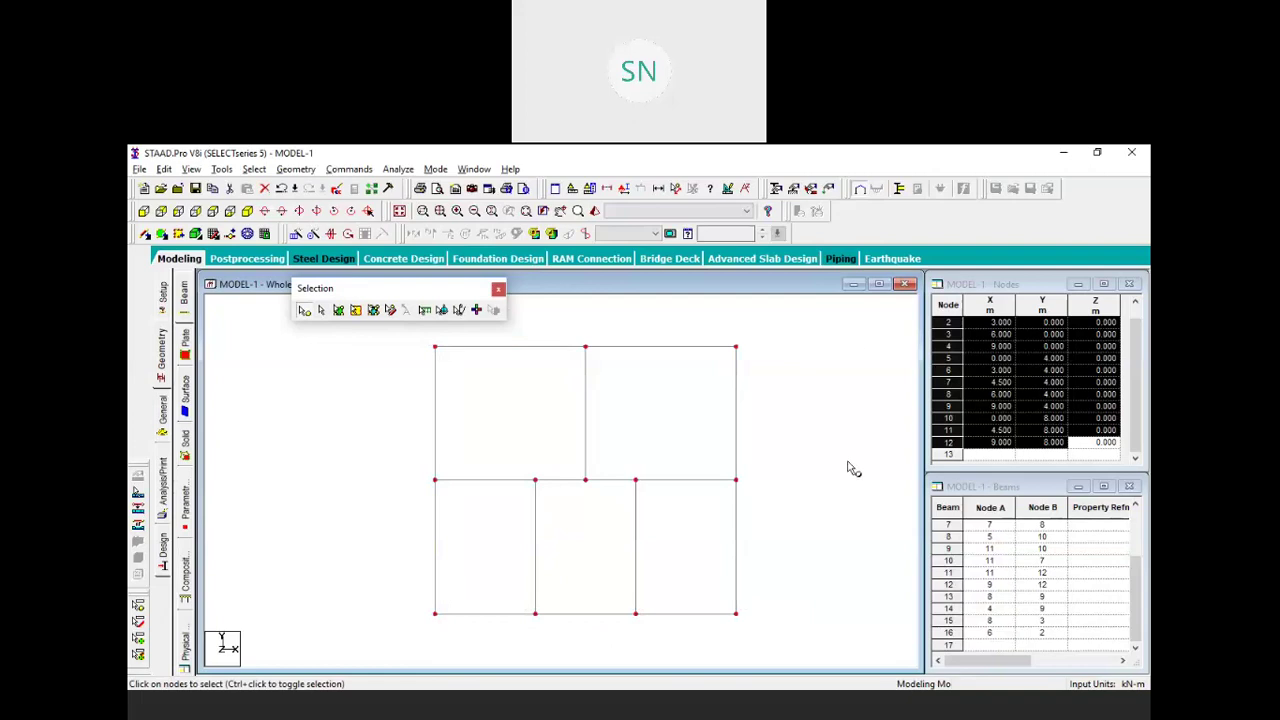
click(487, 436)
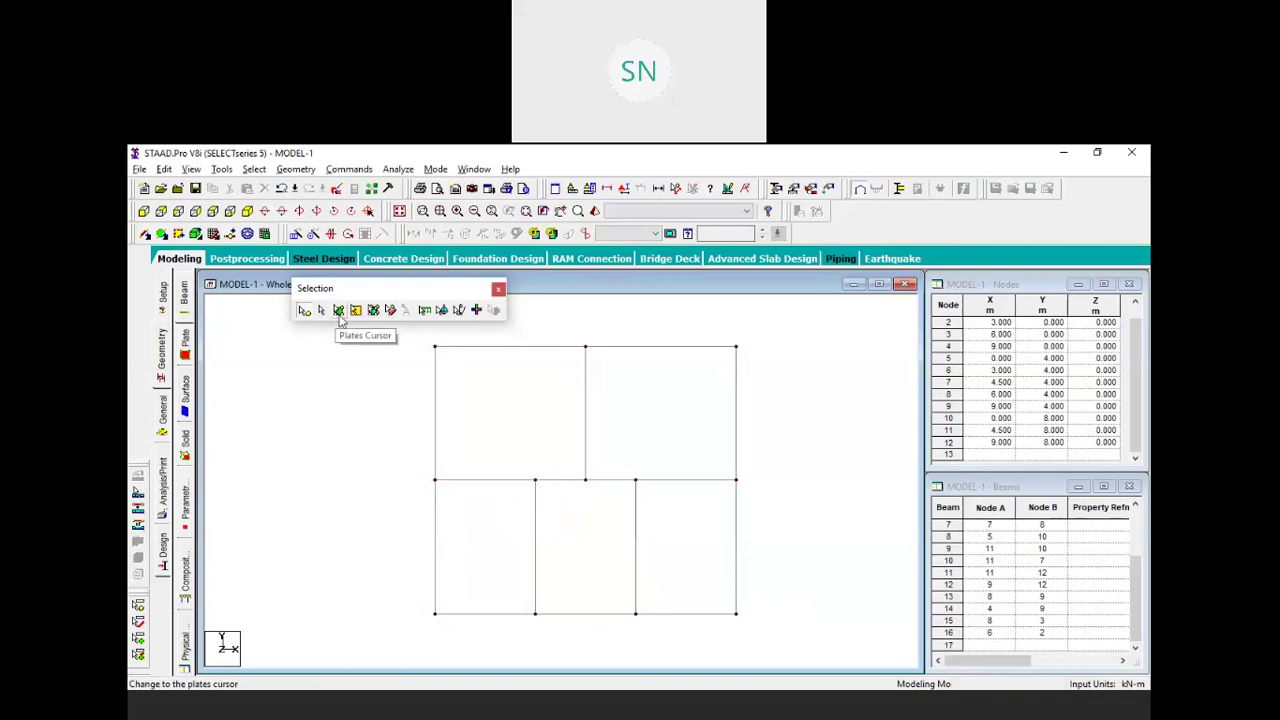
Activate the Plates Cursor and dock the floating Selection tools back in their original place
click(339, 312)
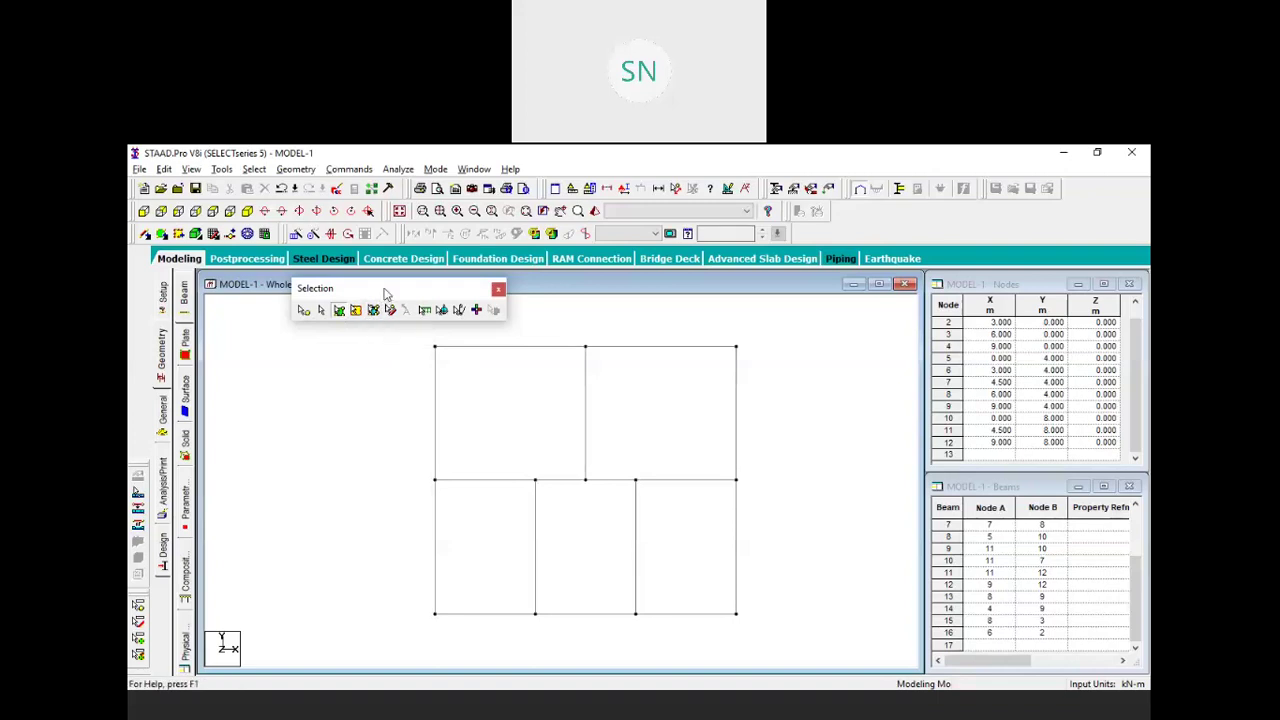
drag(386, 293, 138, 257)
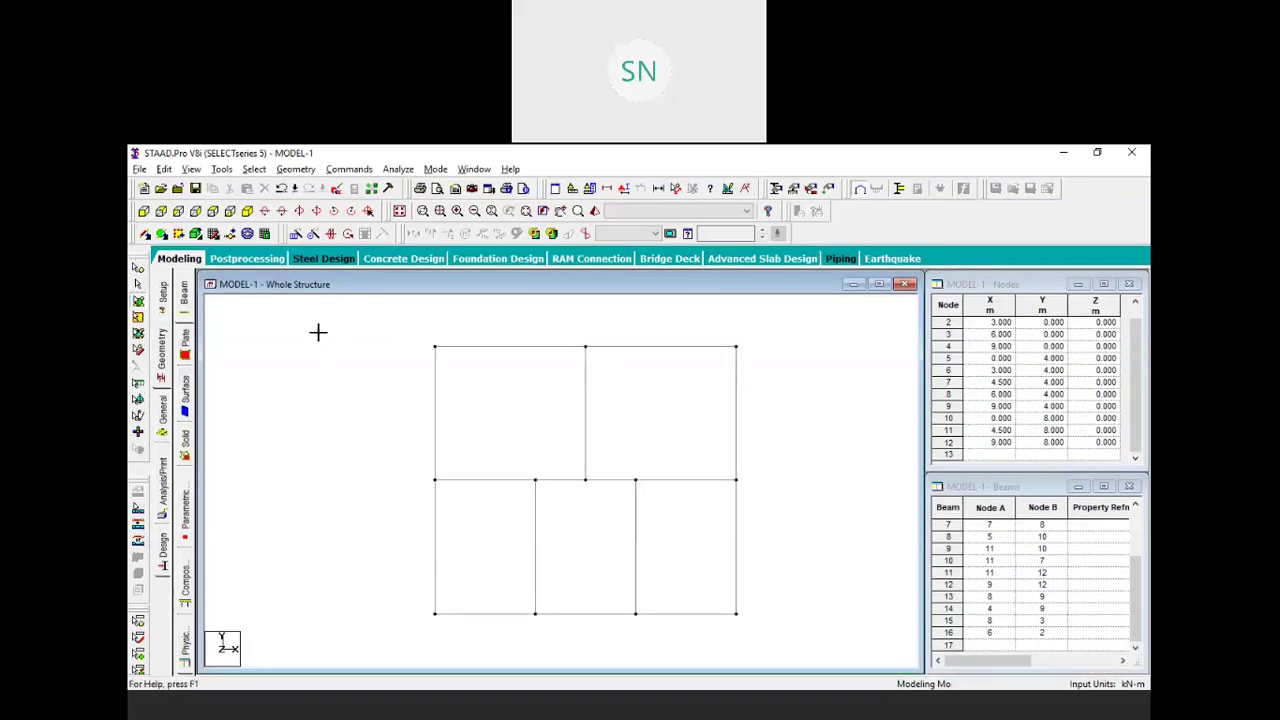
click(318, 333)
Delete all beams of the frame together with the nodes left unattached
click(138, 285)
drag(808, 323, 418, 640)
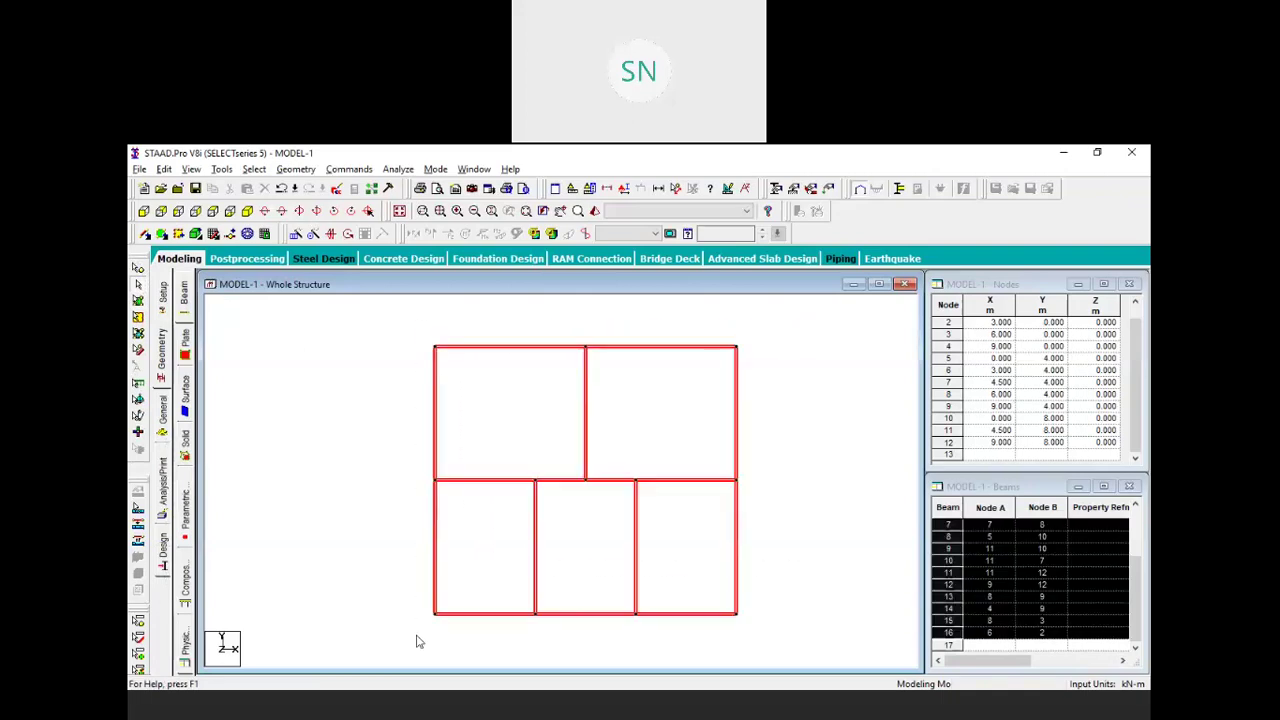
key(Delete)
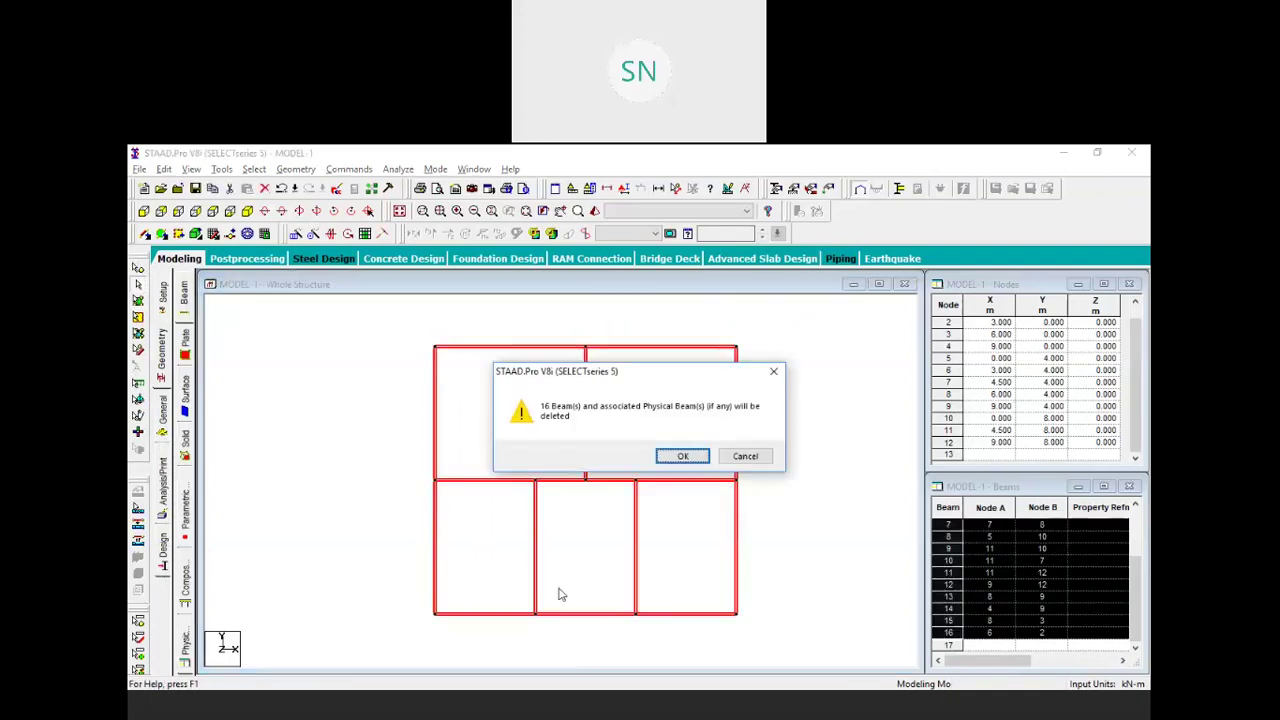
click(683, 457)
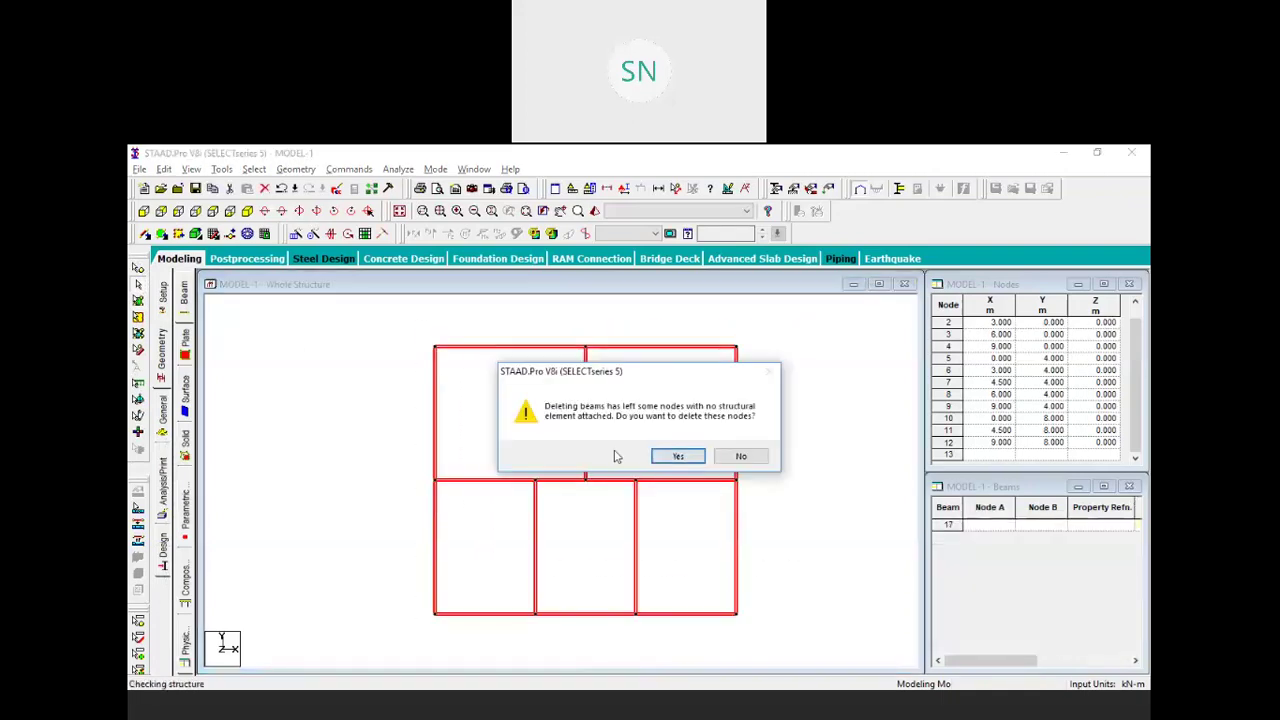
click(682, 456)
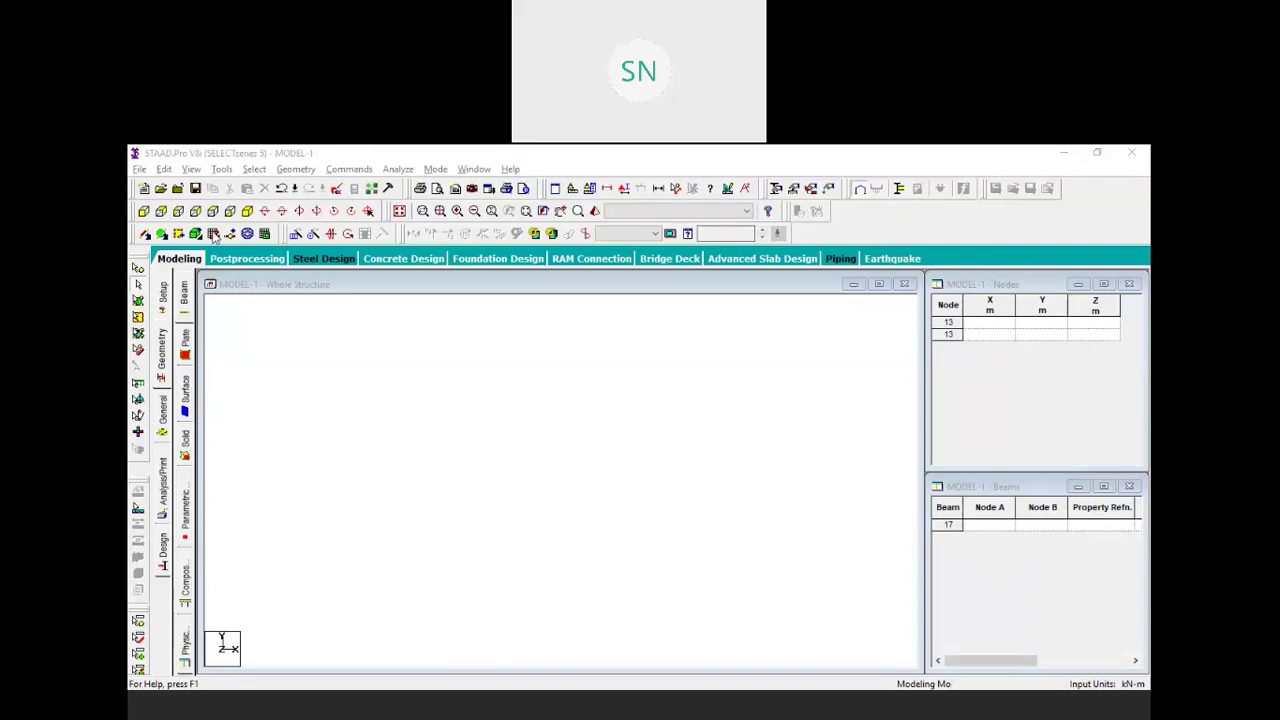
Display the Default Grid (Linear) for Snap Node/Beam and place its settings window fully on screen
click(331, 329)
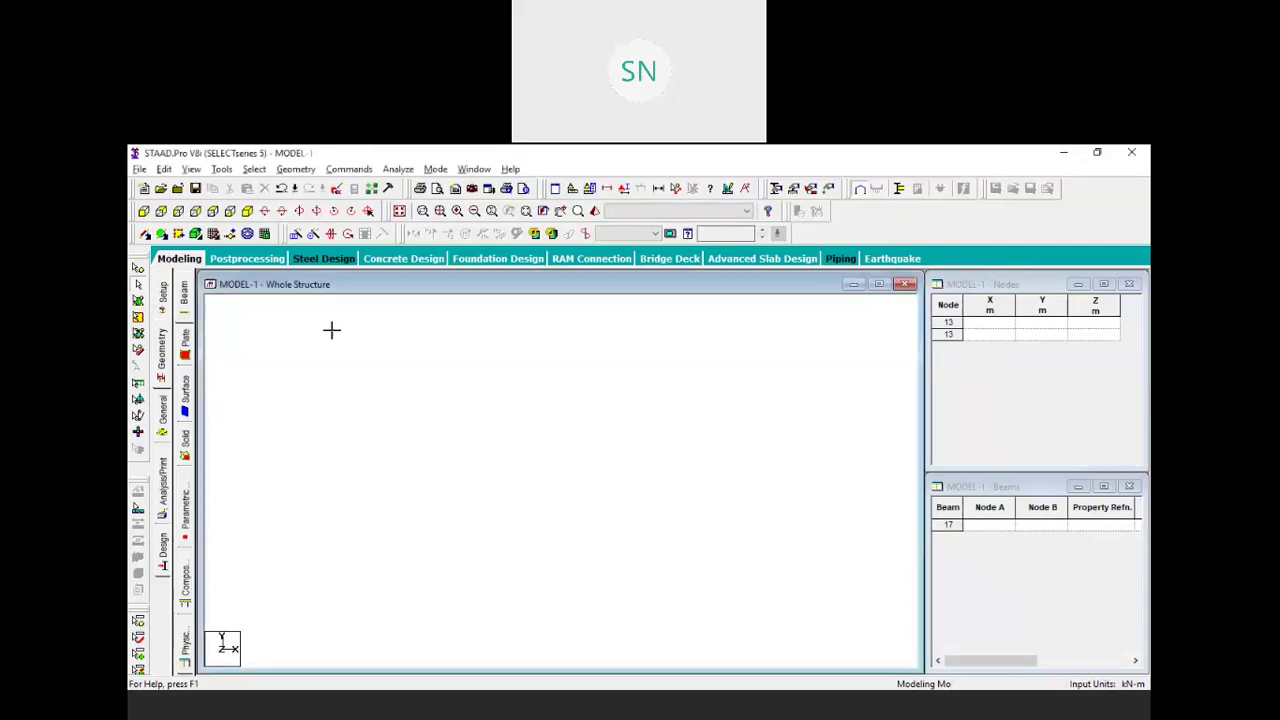
click(213, 234)
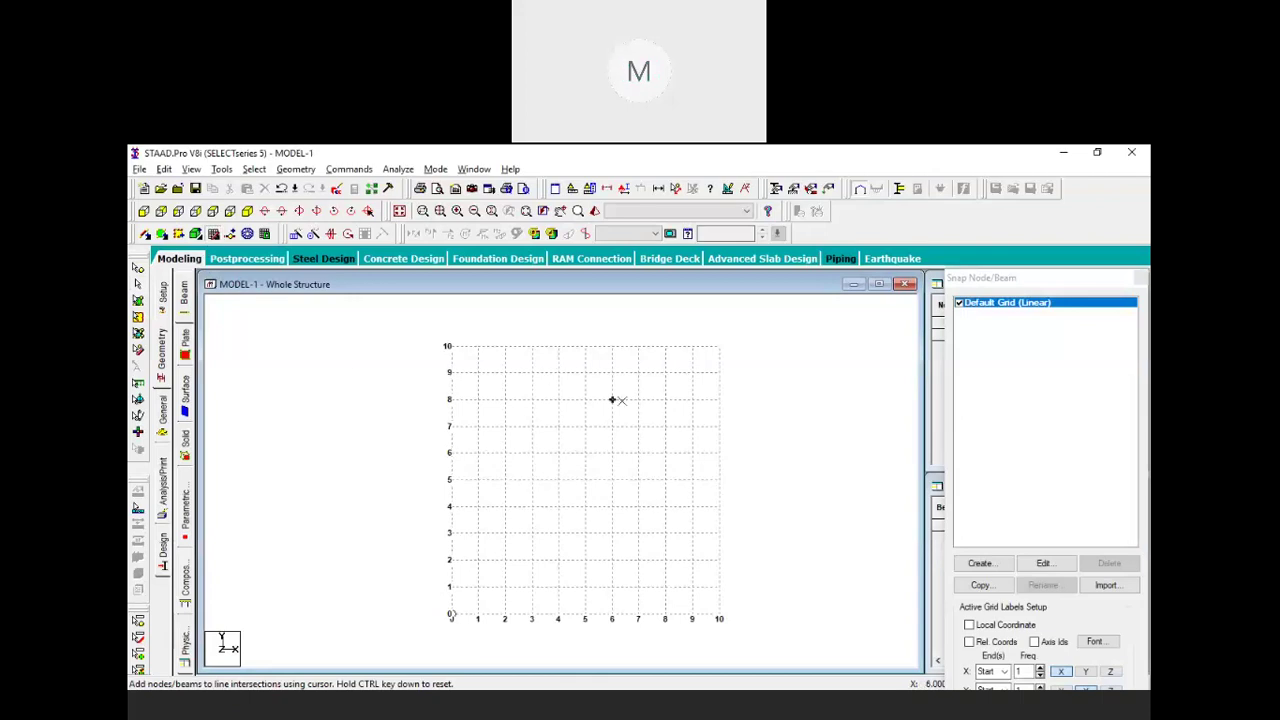
click(1140, 277)
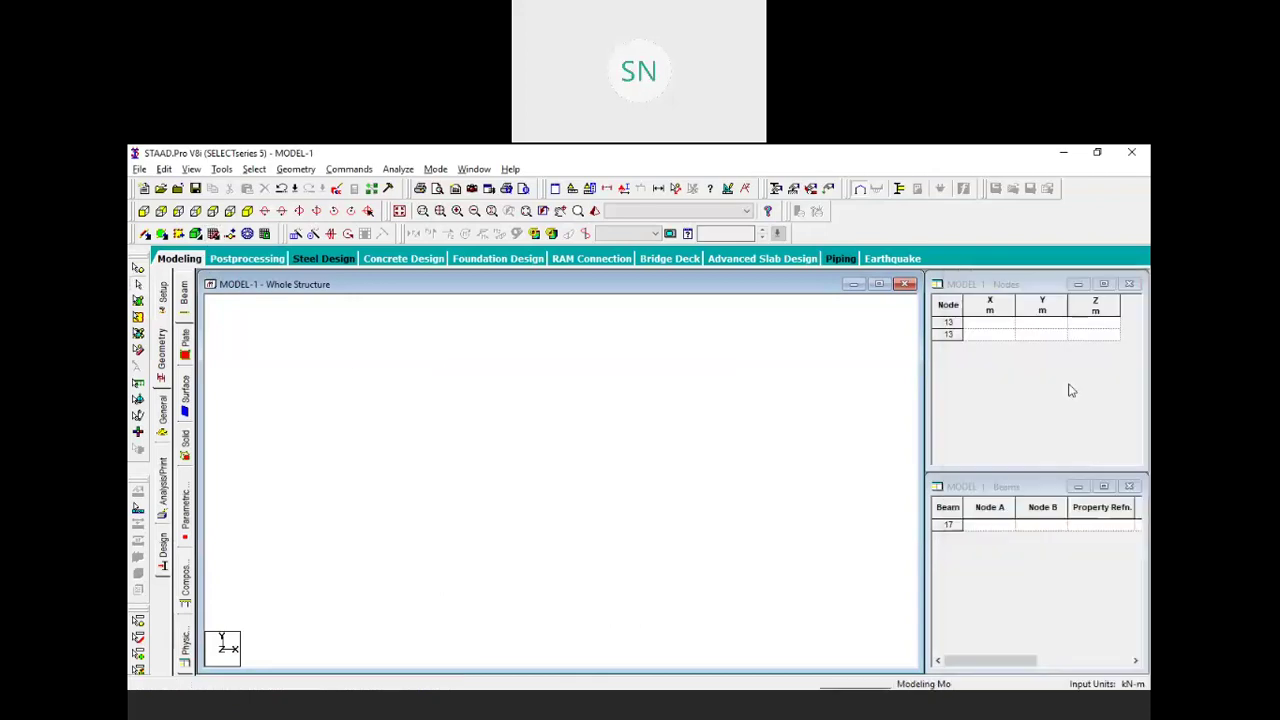
click(186, 298)
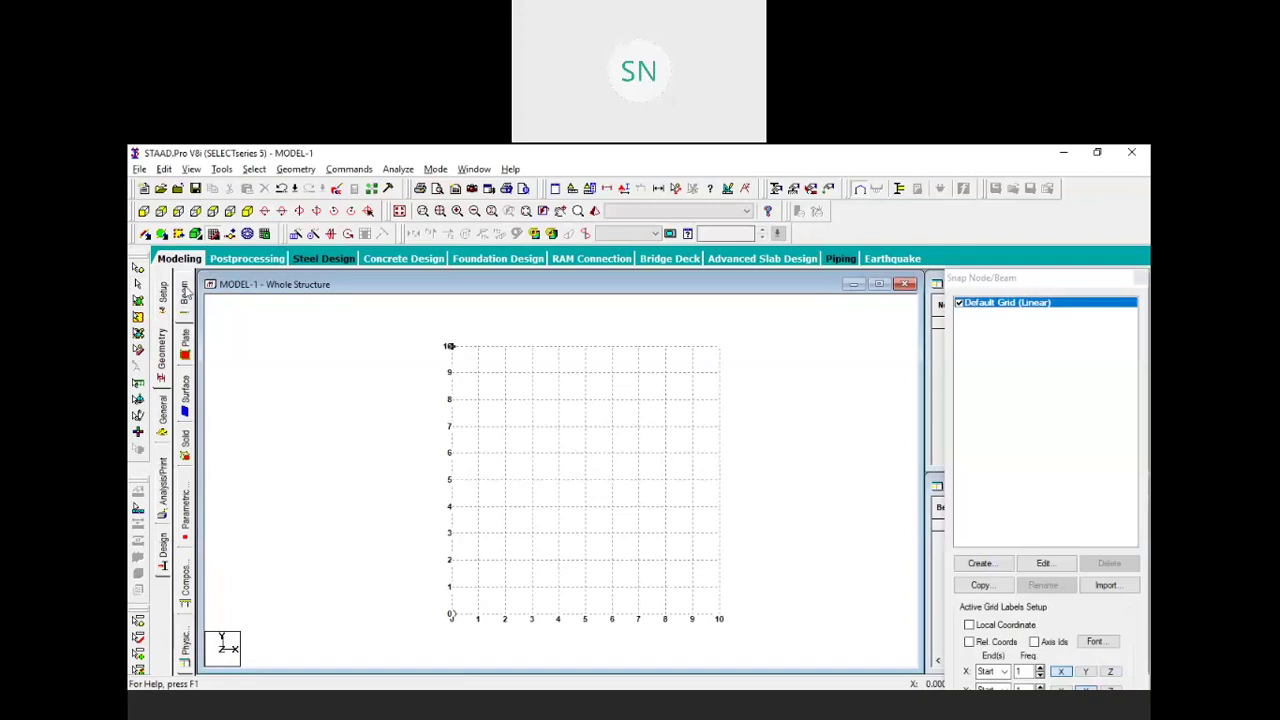
click(1072, 283)
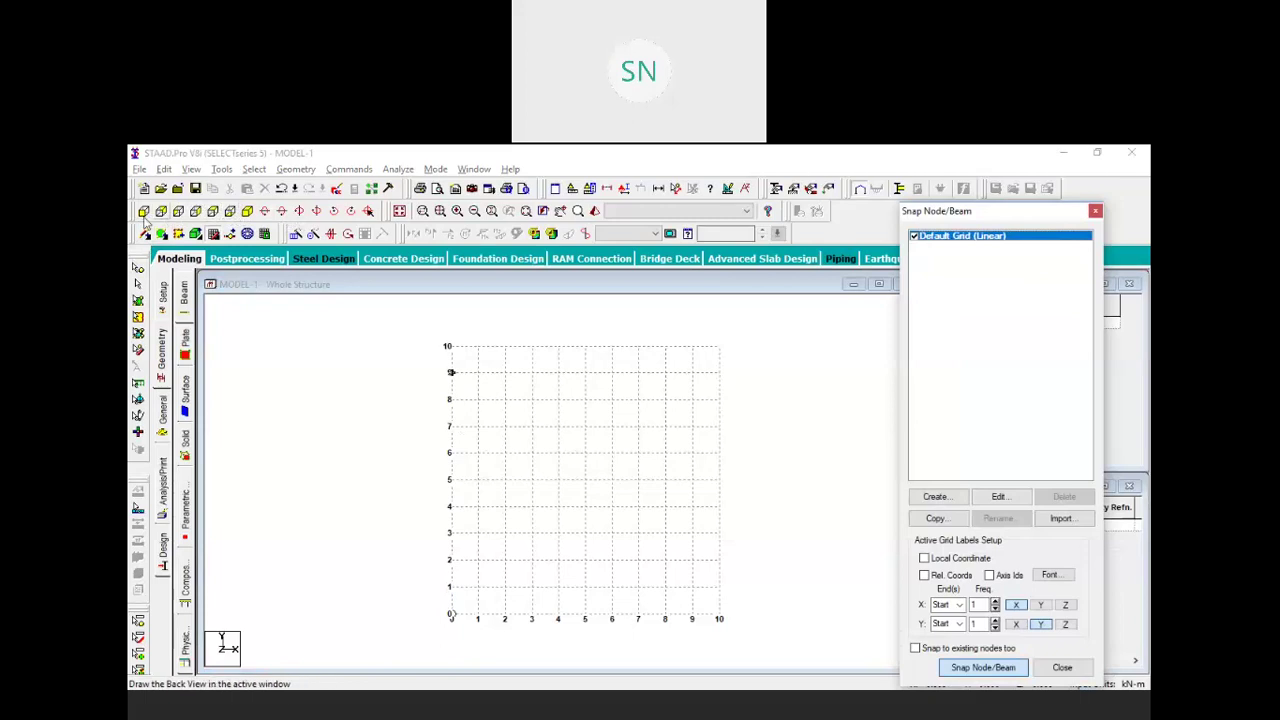
Look at the empty grid from the standard view directions, ending with the isometric view
click(248, 212)
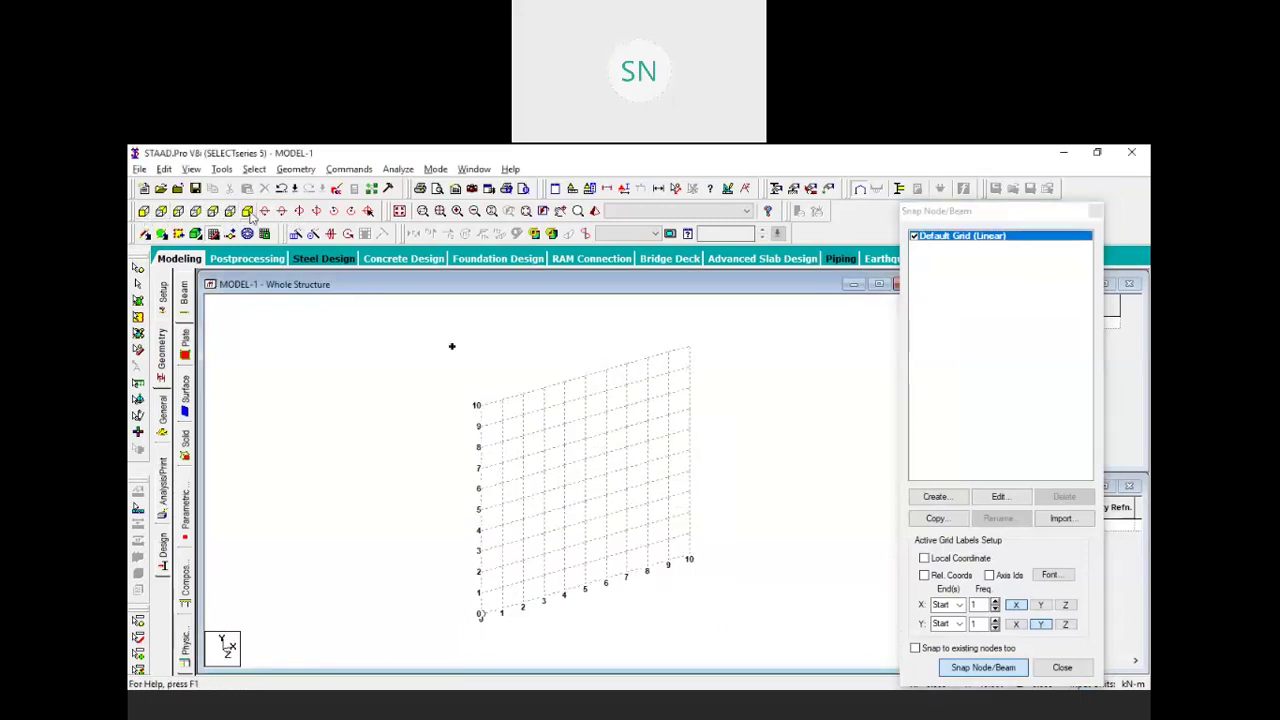
click(161, 211)
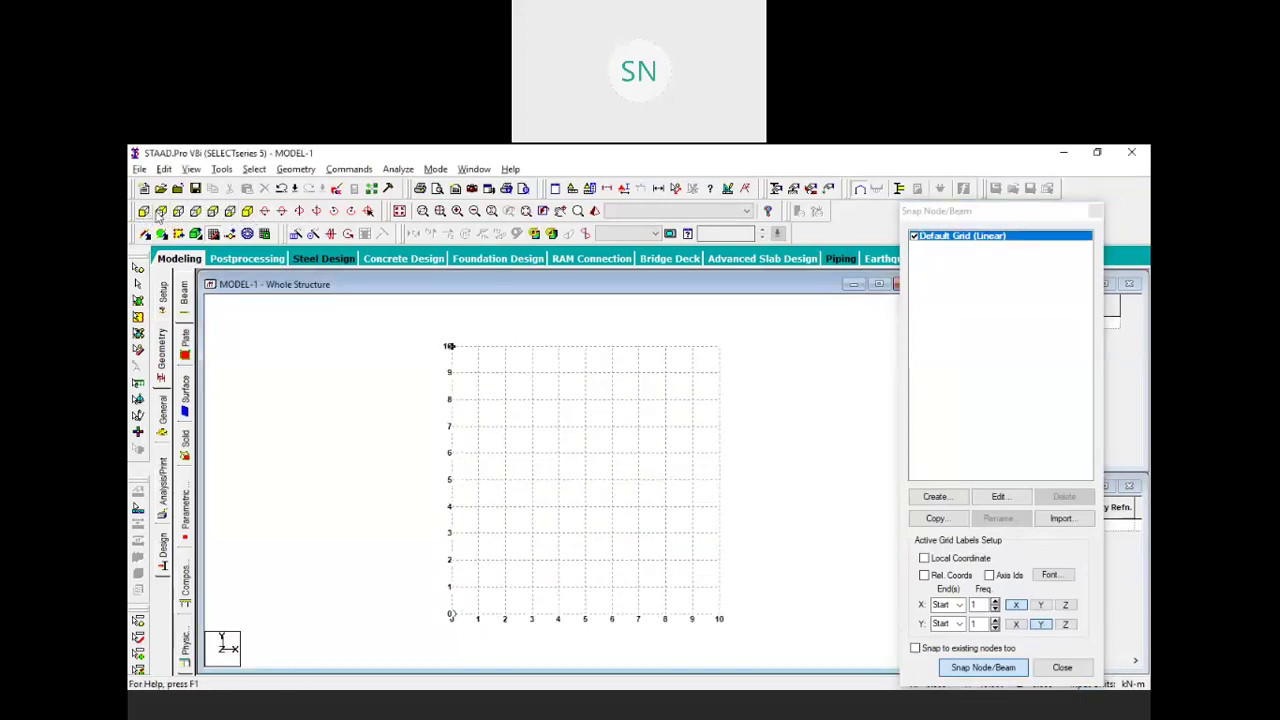
click(178, 211)
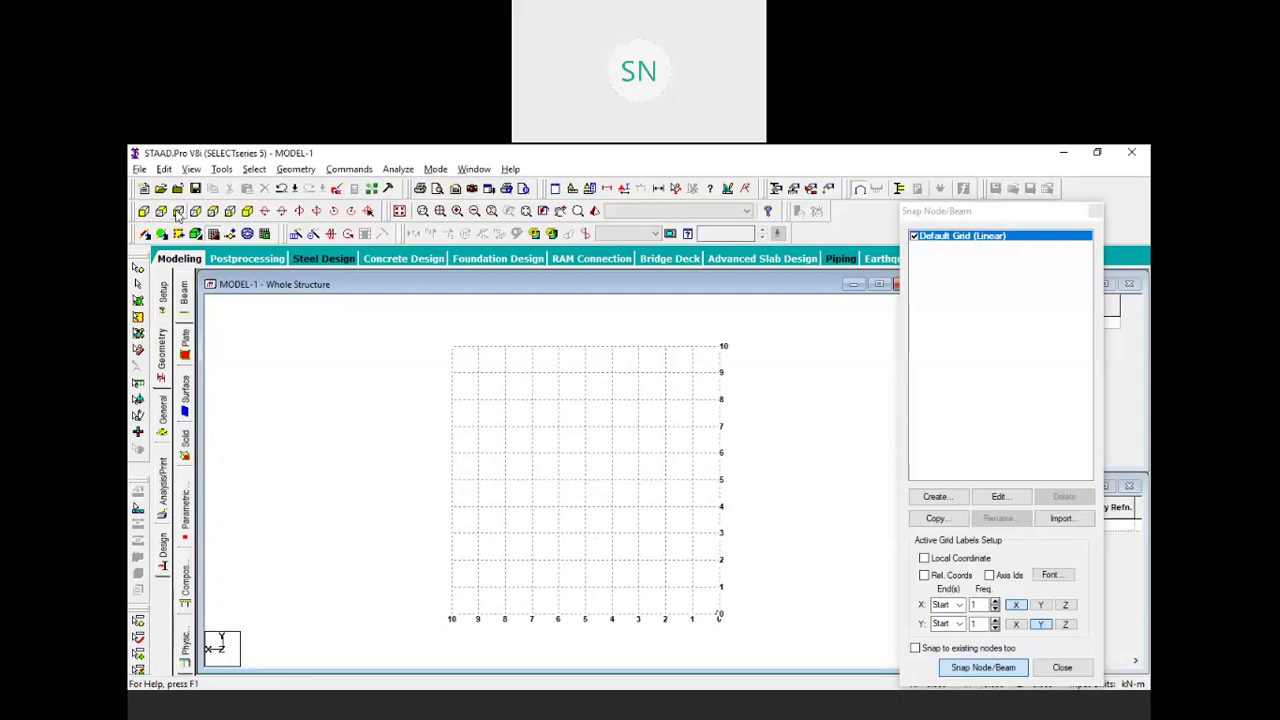
click(178, 212)
click(196, 212)
click(213, 212)
click(230, 212)
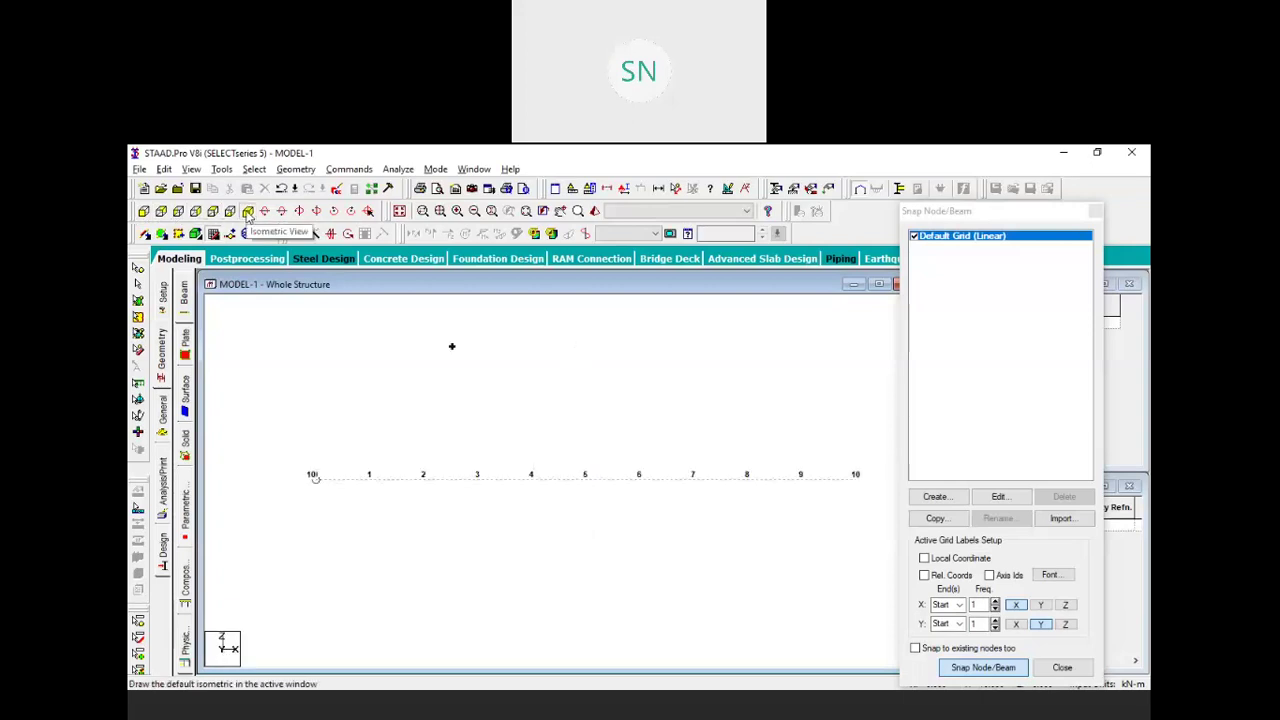
click(248, 214)
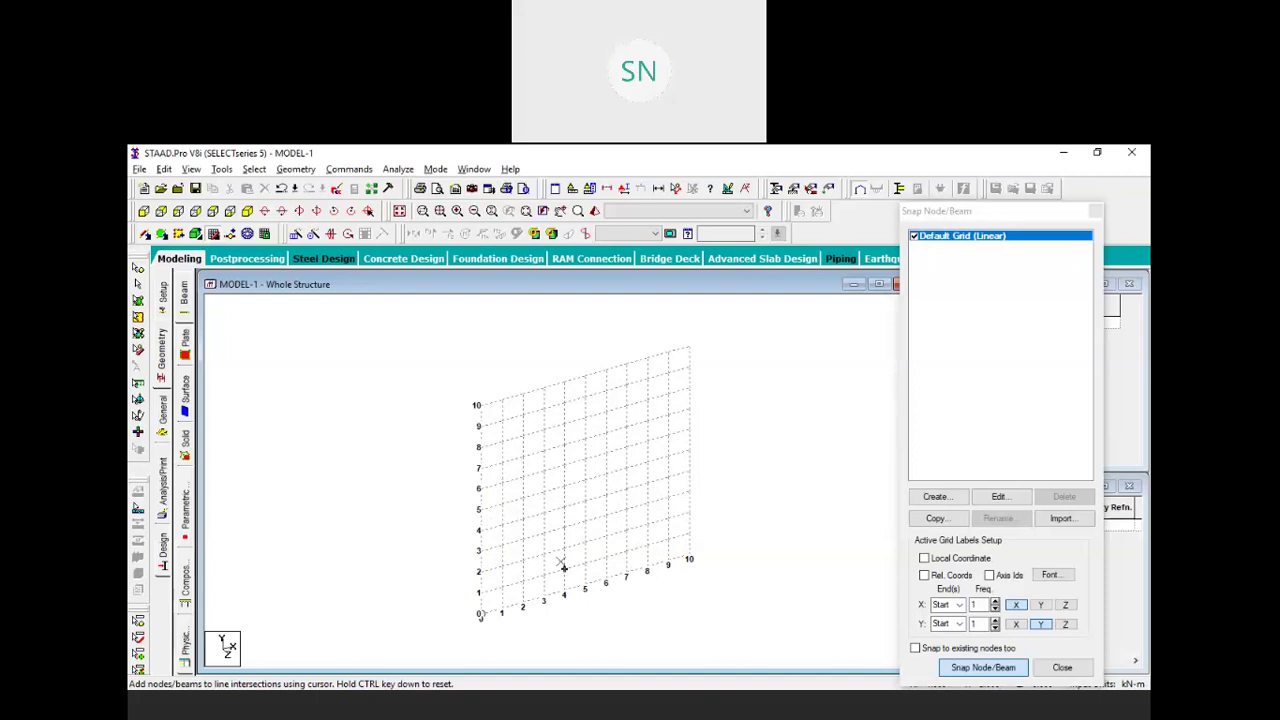
Snap a trial beam along the grid from (0, 0) to (3, 0) and another up to (3, 4)
scroll(561, 542, up, 3)
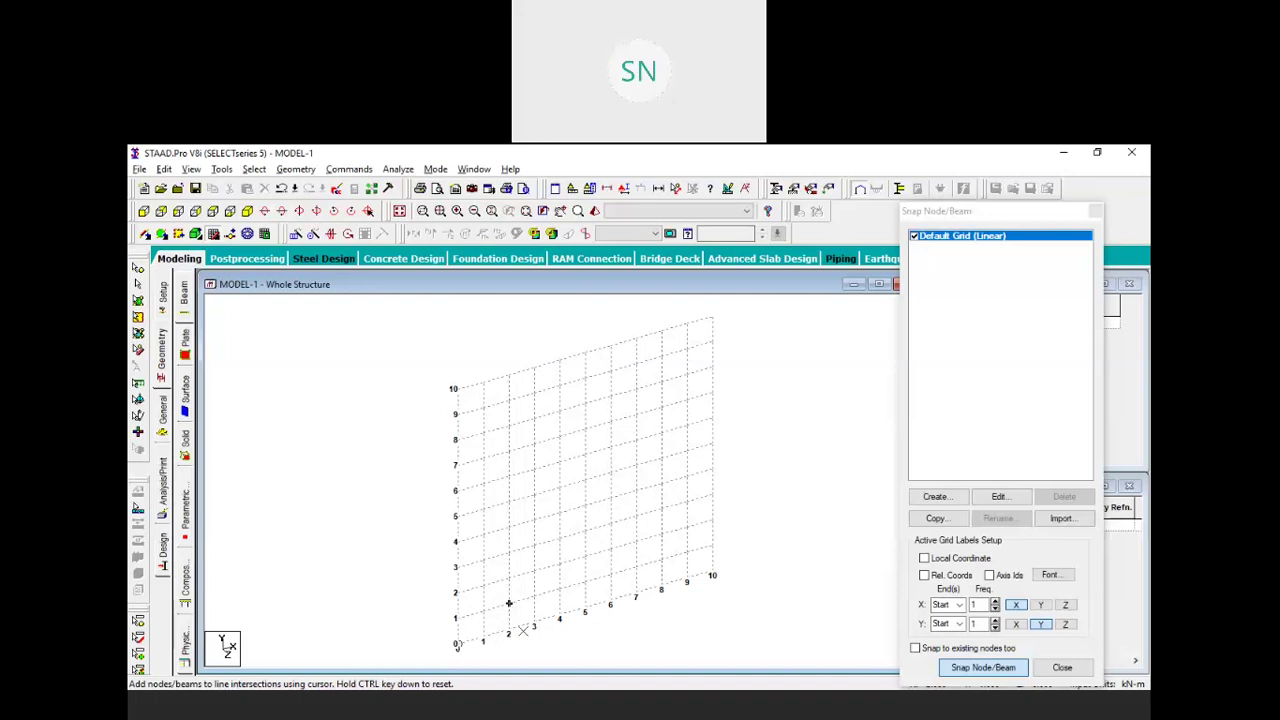
click(458, 642)
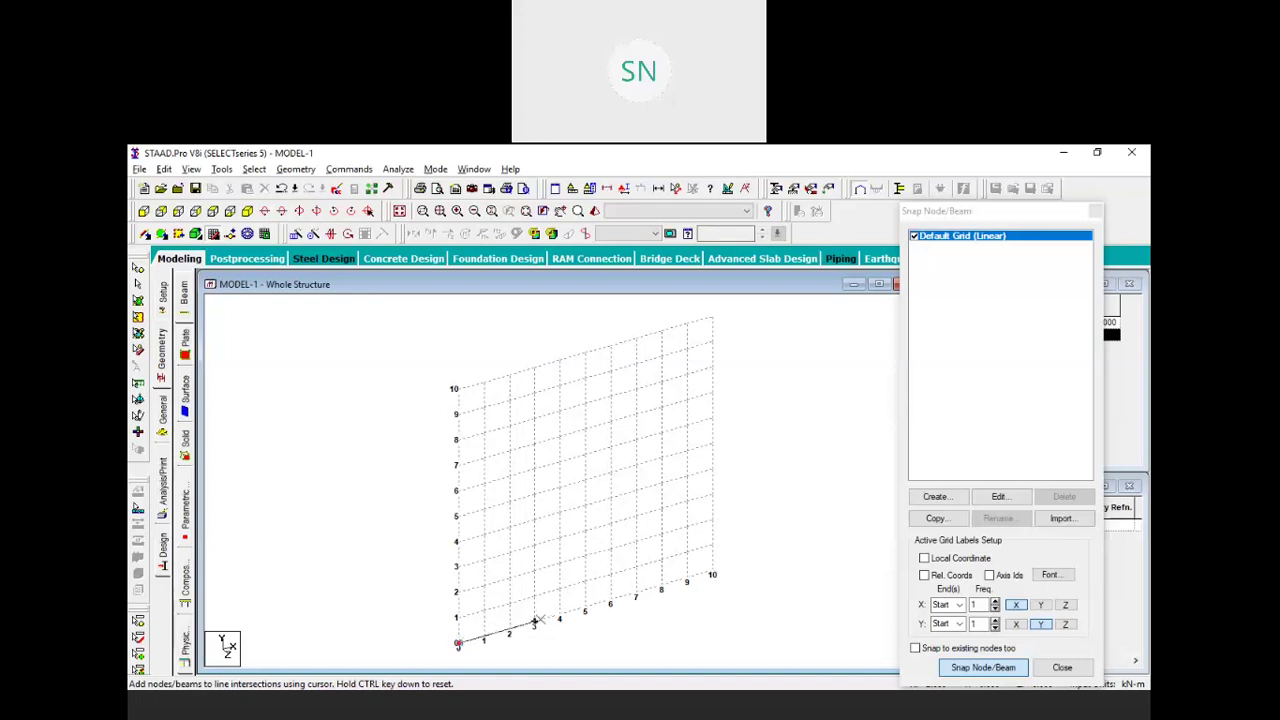
click(534, 623)
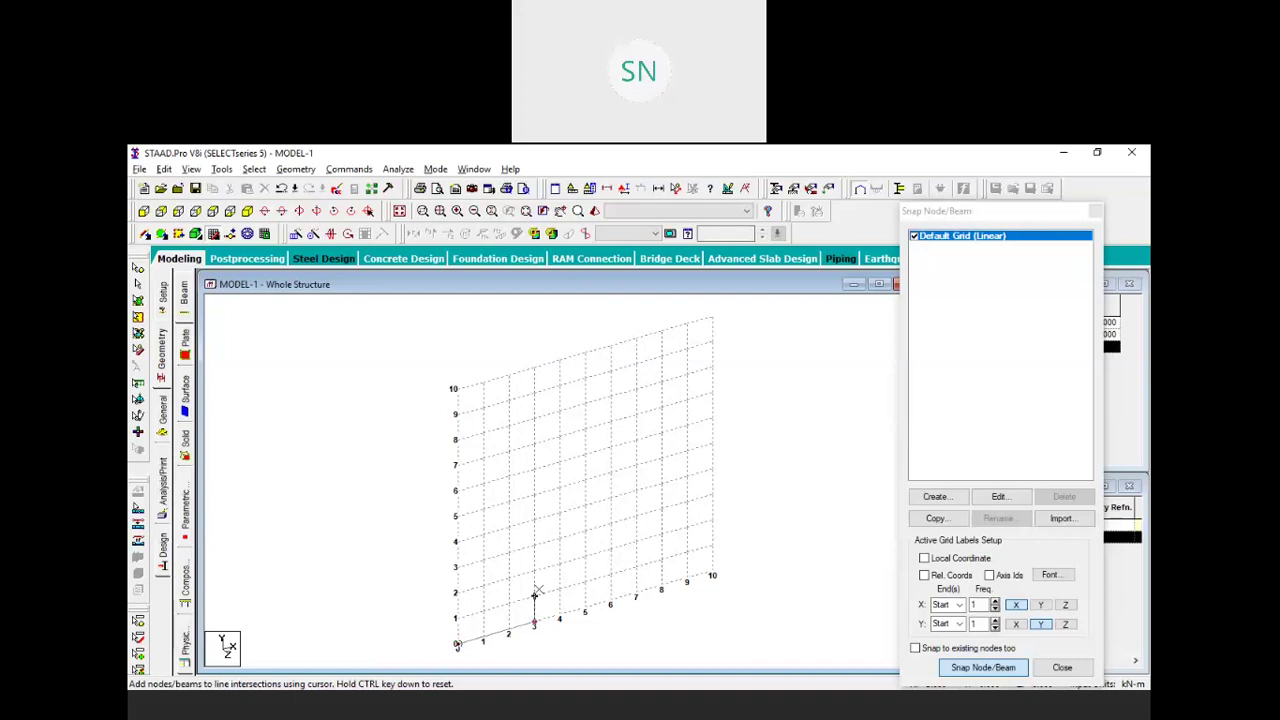
click(535, 520)
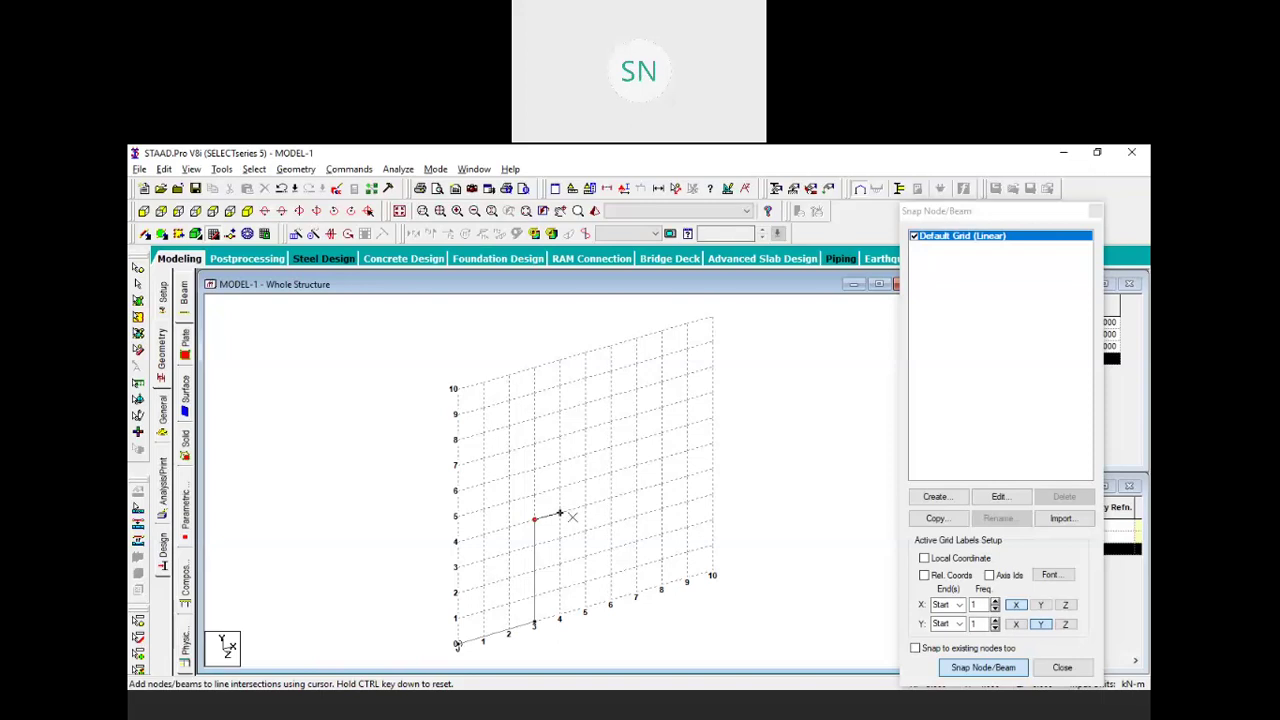
Continue the trial chain by snapping beams from (3, 4) to (4, 4), (5, 5), (6, 4), (7, 5) and (8, 4)
scroll(584, 507, up, 5)
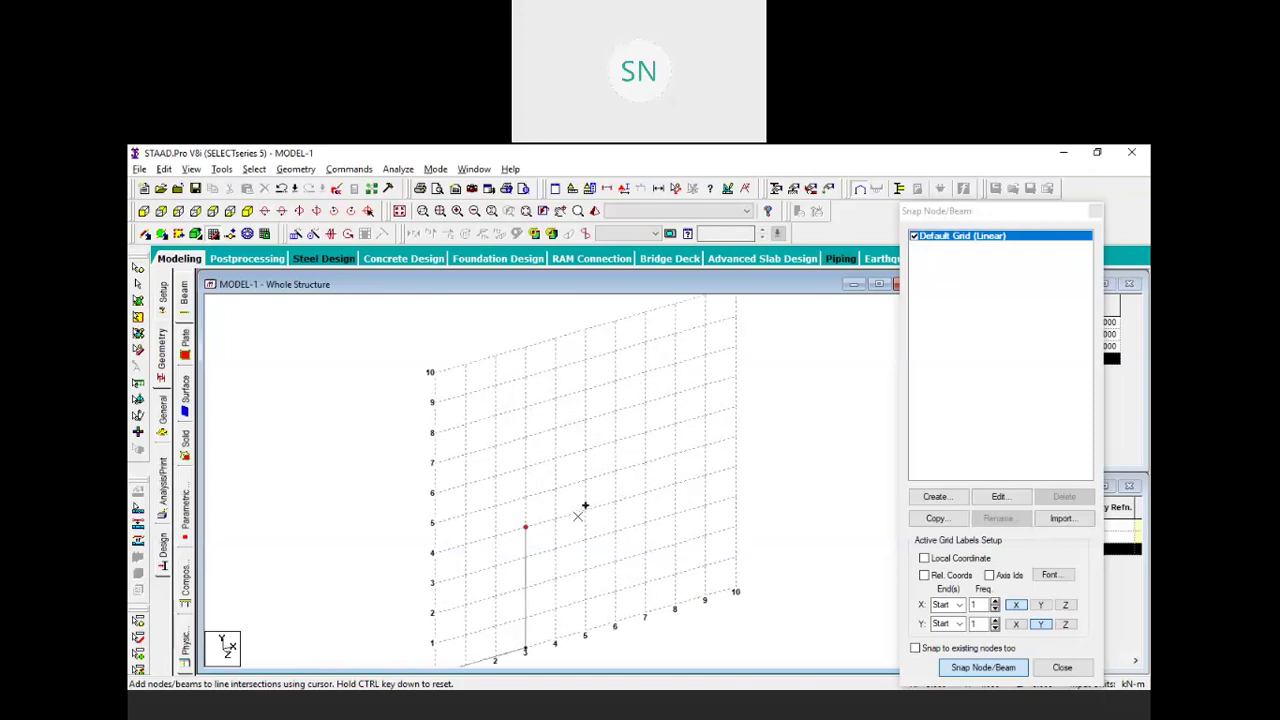
scroll(538, 540, up, 1)
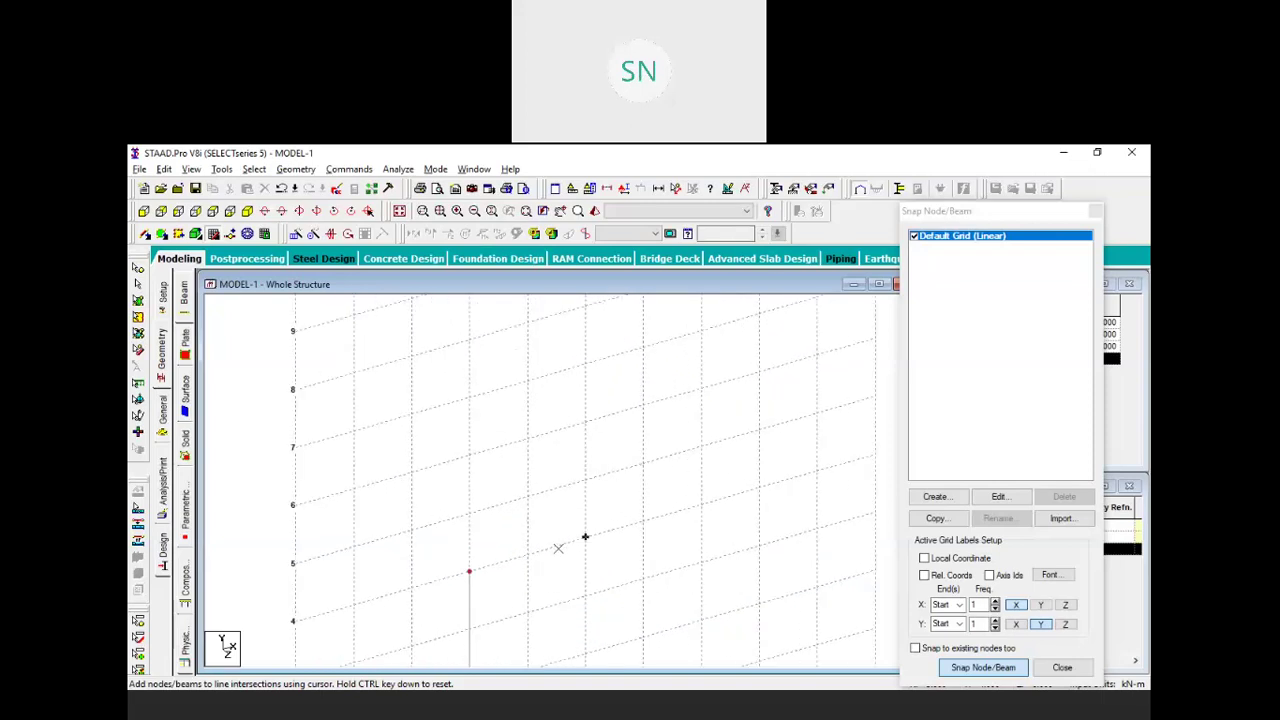
click(540, 563)
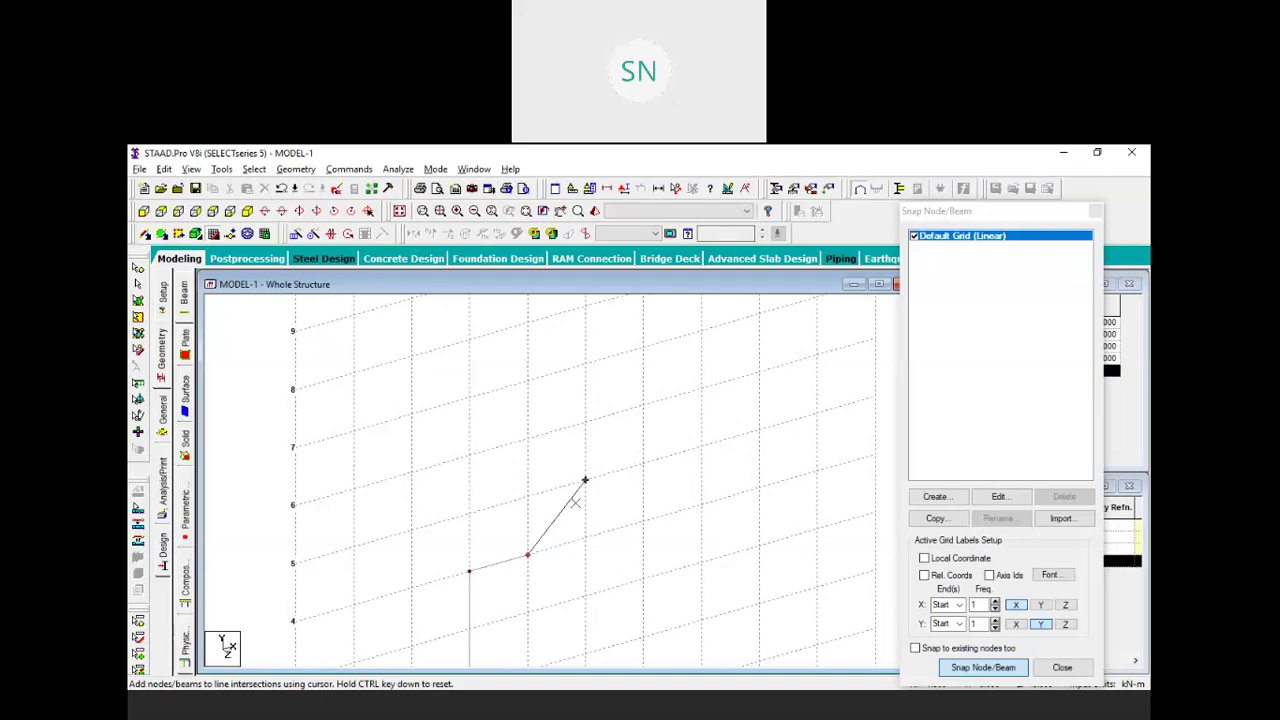
click(576, 500)
click(638, 508)
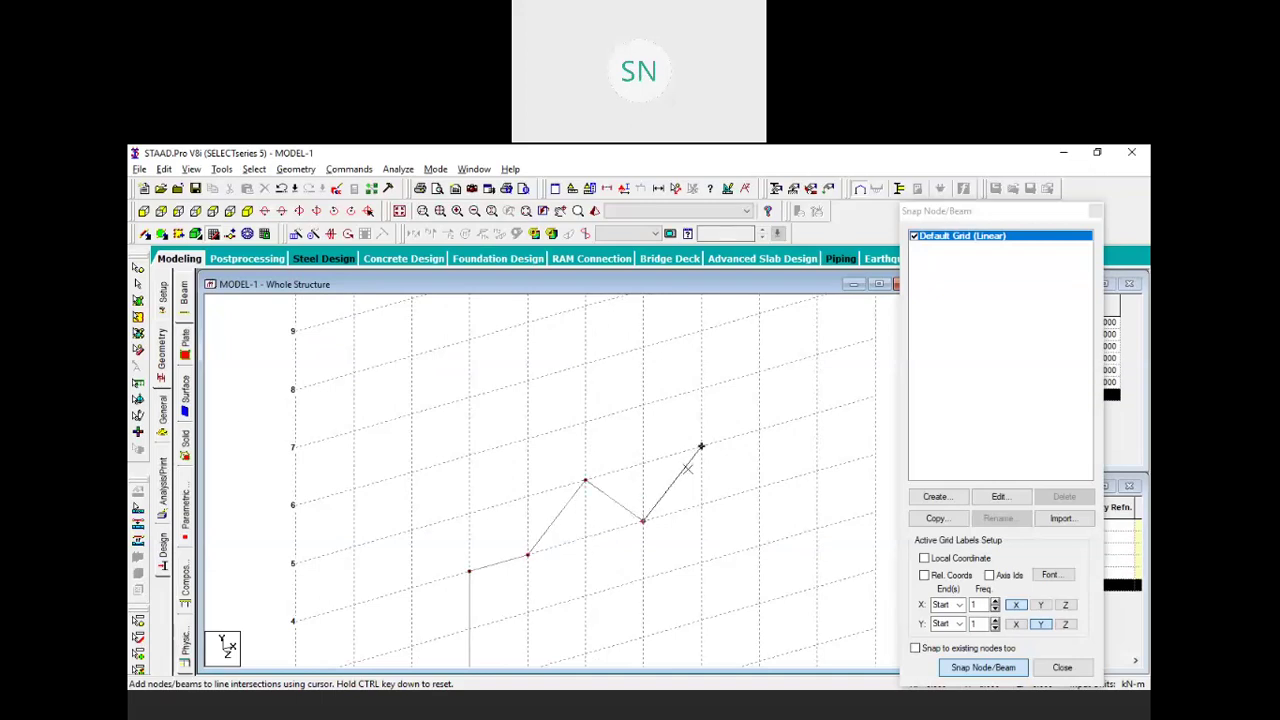
click(696, 434)
click(754, 471)
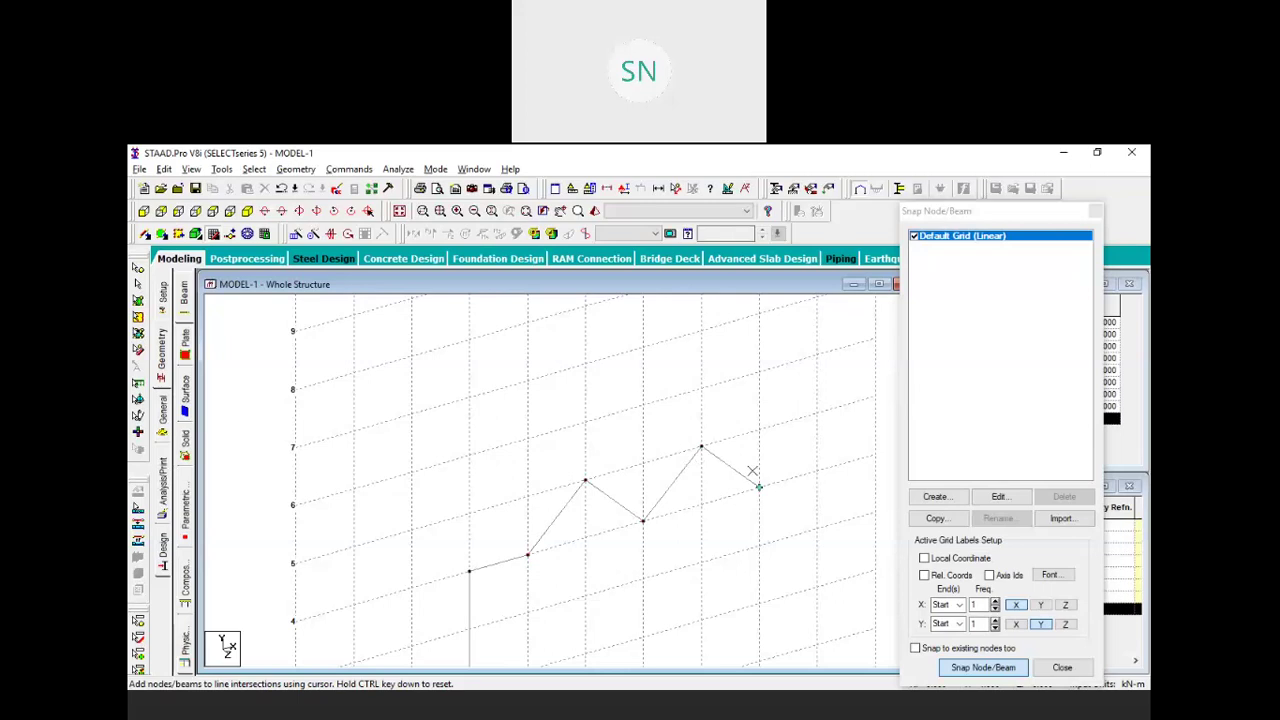
scroll(623, 466, down, 2)
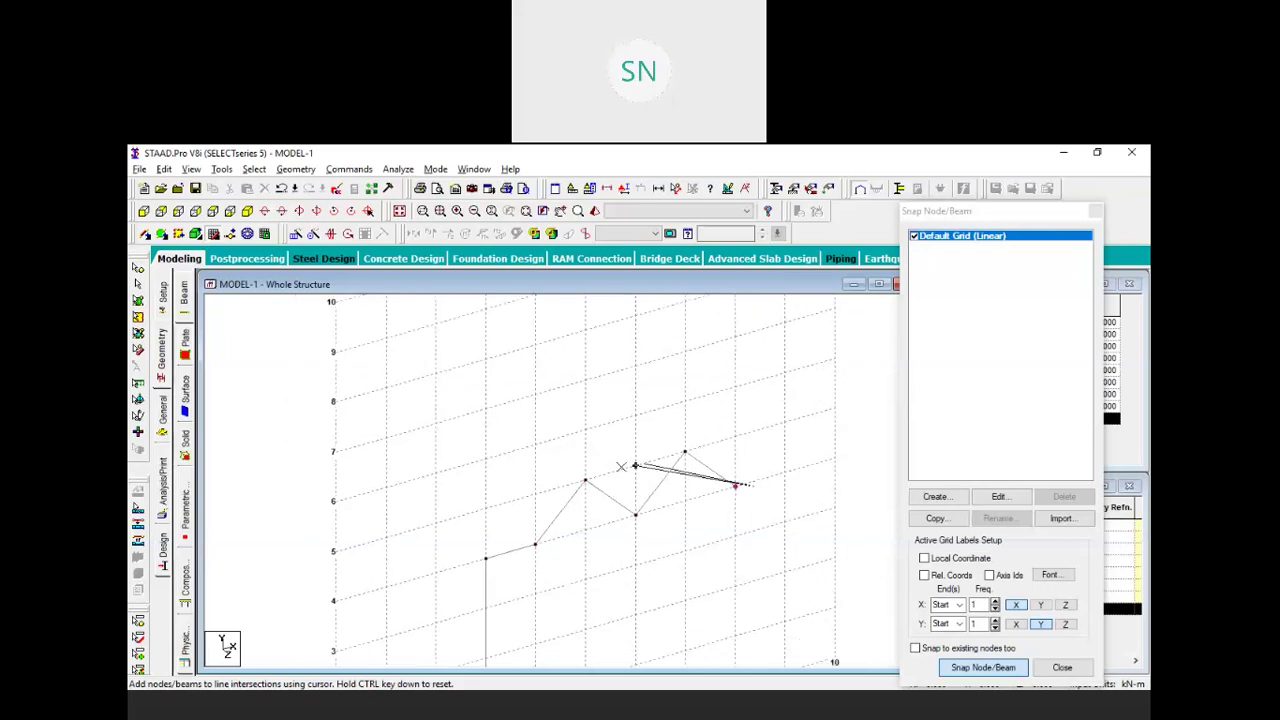
scroll(621, 466, down, 4)
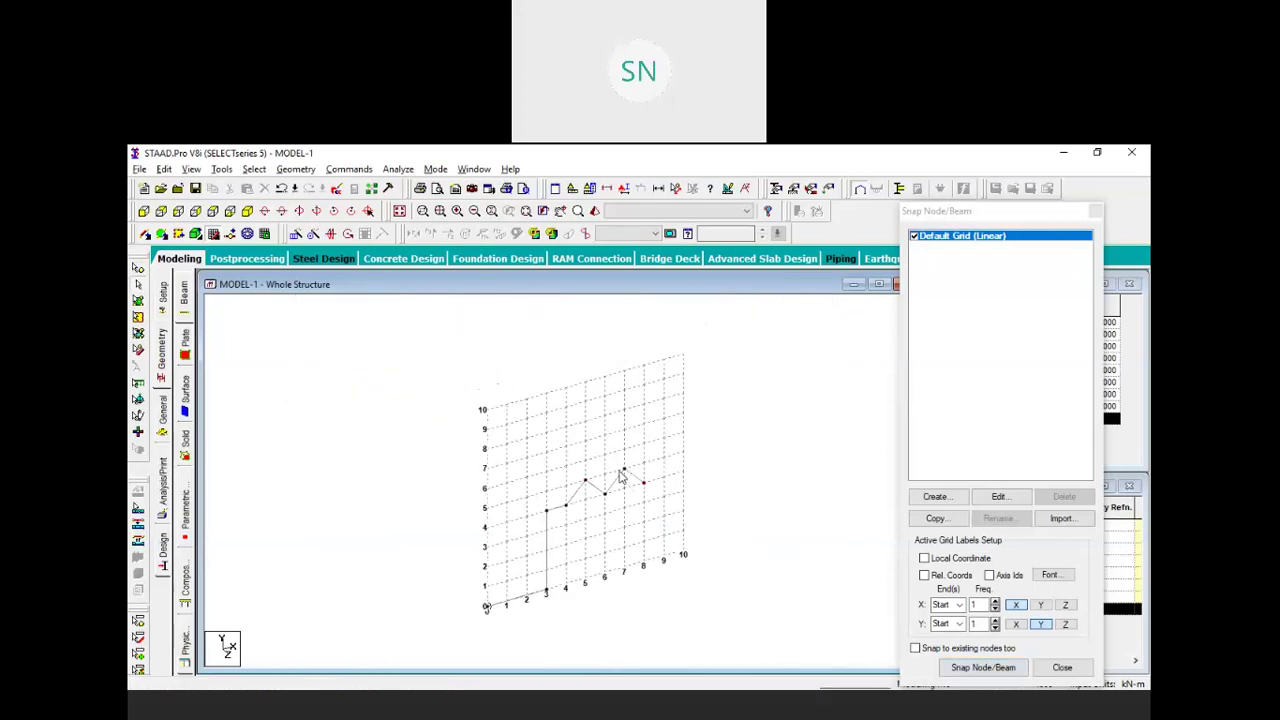
Switch to Staad Pro Assignment - 1.pdf in Adobe Acrobat Reader and examine the bay widths and storey heights of the rectangular frame on page 2
key(alt+Tab)
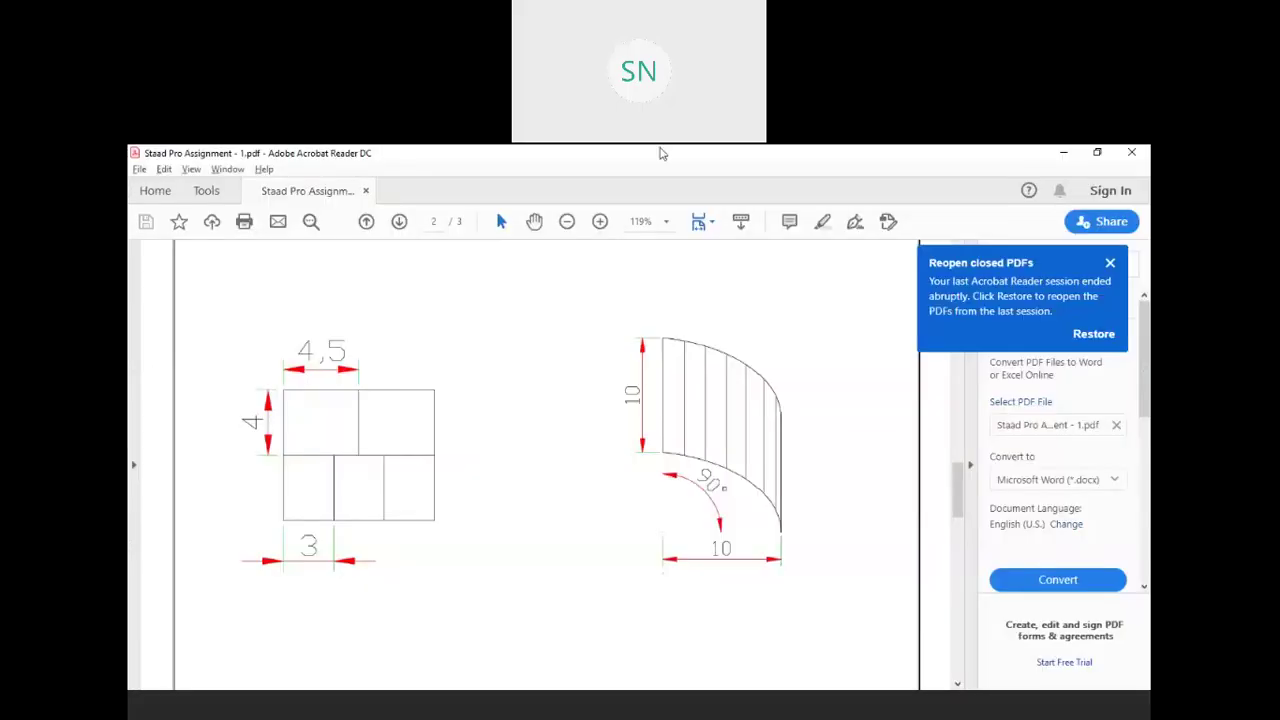
key(alt+Tab)
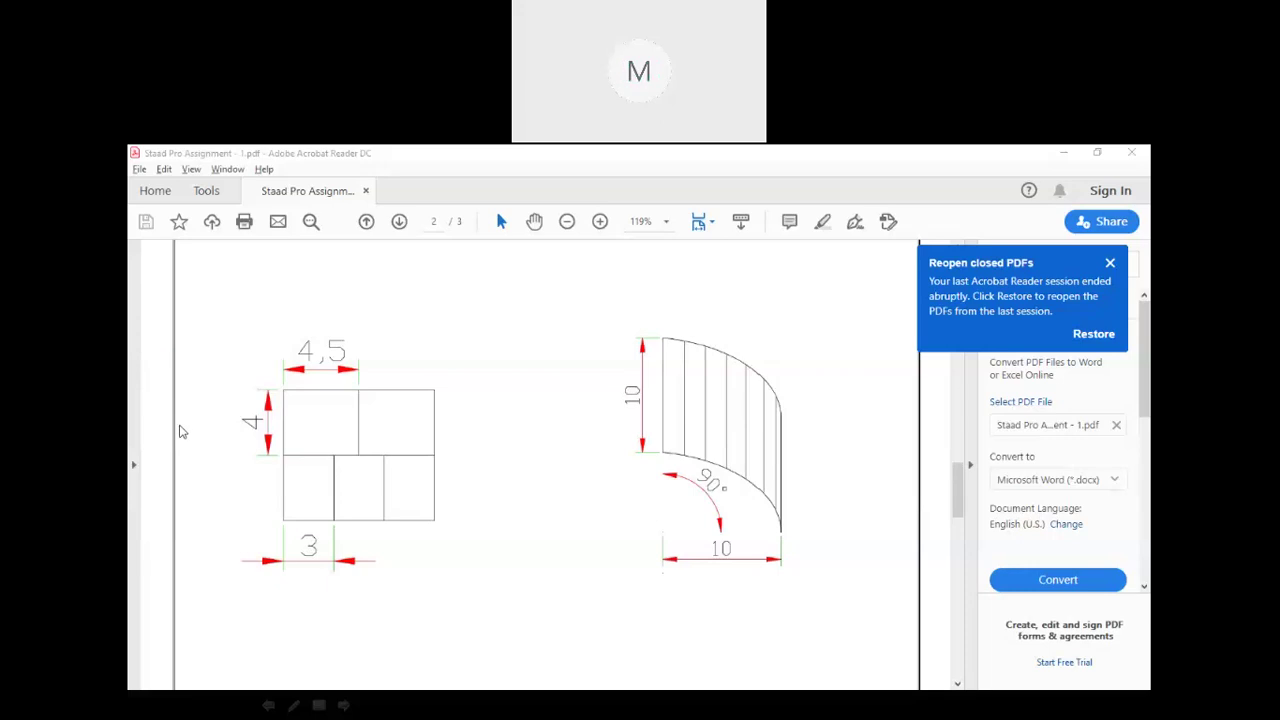
mouse_move(226, 320)
mouse_down()
mouse_move(358, 503)
mouse_move(538, 581)
mouse_up()
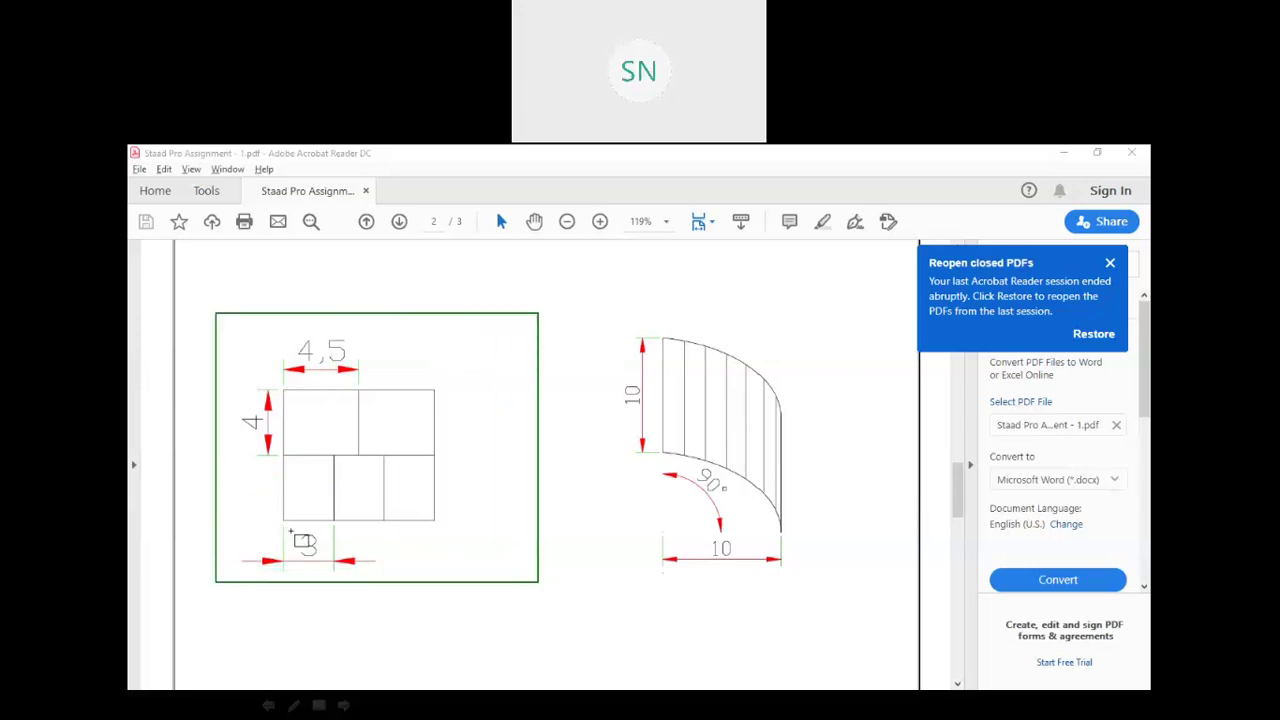
drag(289, 535, 329, 568)
drag(294, 330, 353, 380)
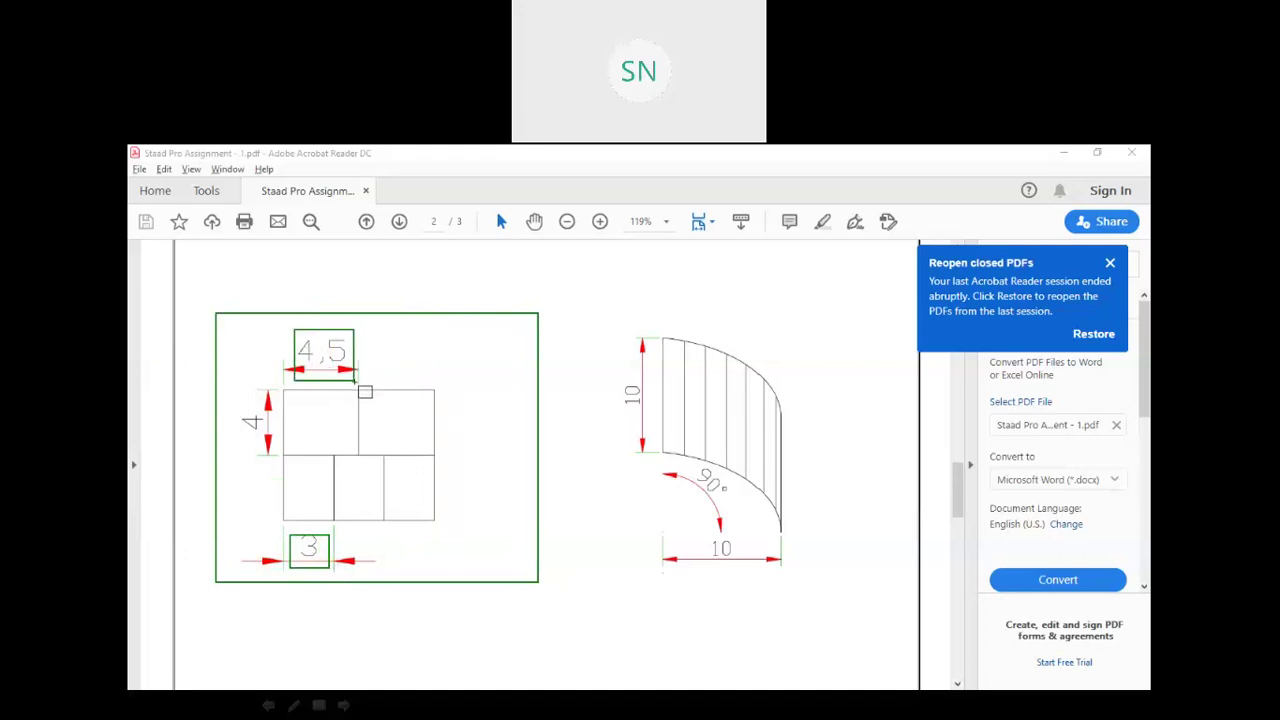
mouse_move(232, 402)
mouse_down()
mouse_move(280, 458)
mouse_move(266, 442)
mouse_move(270, 501)
mouse_up()
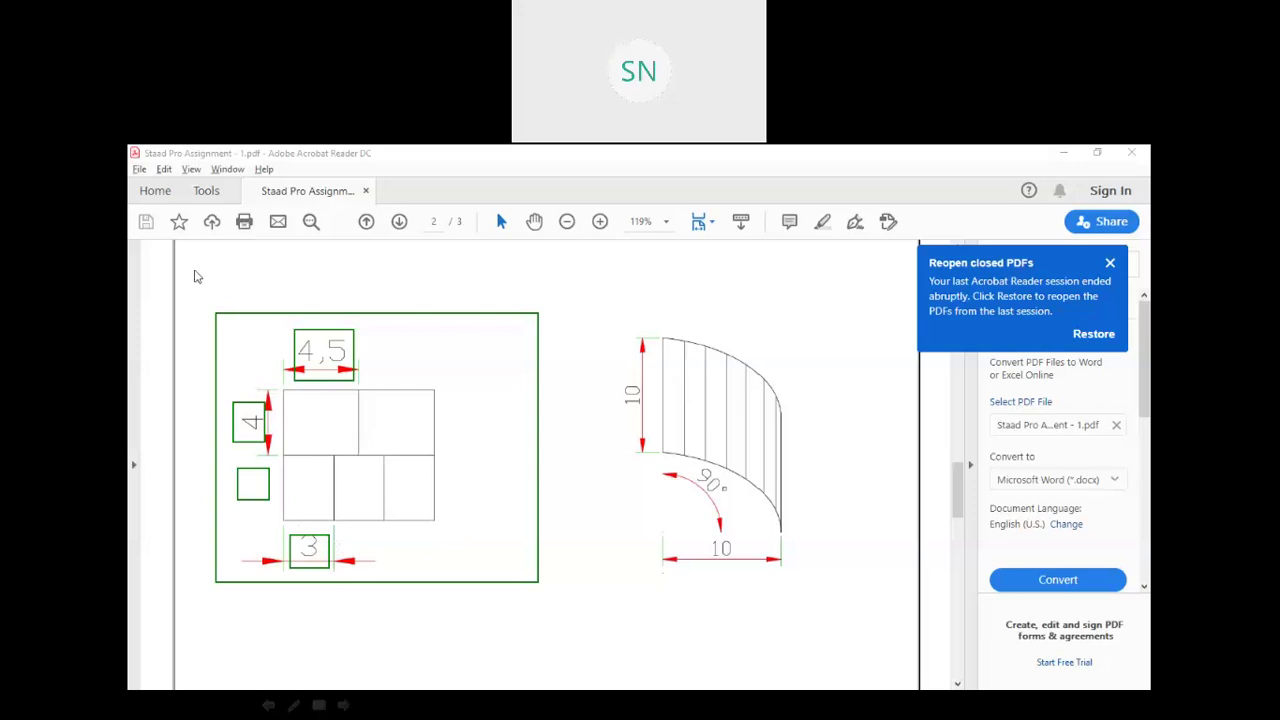
click(185, 265)
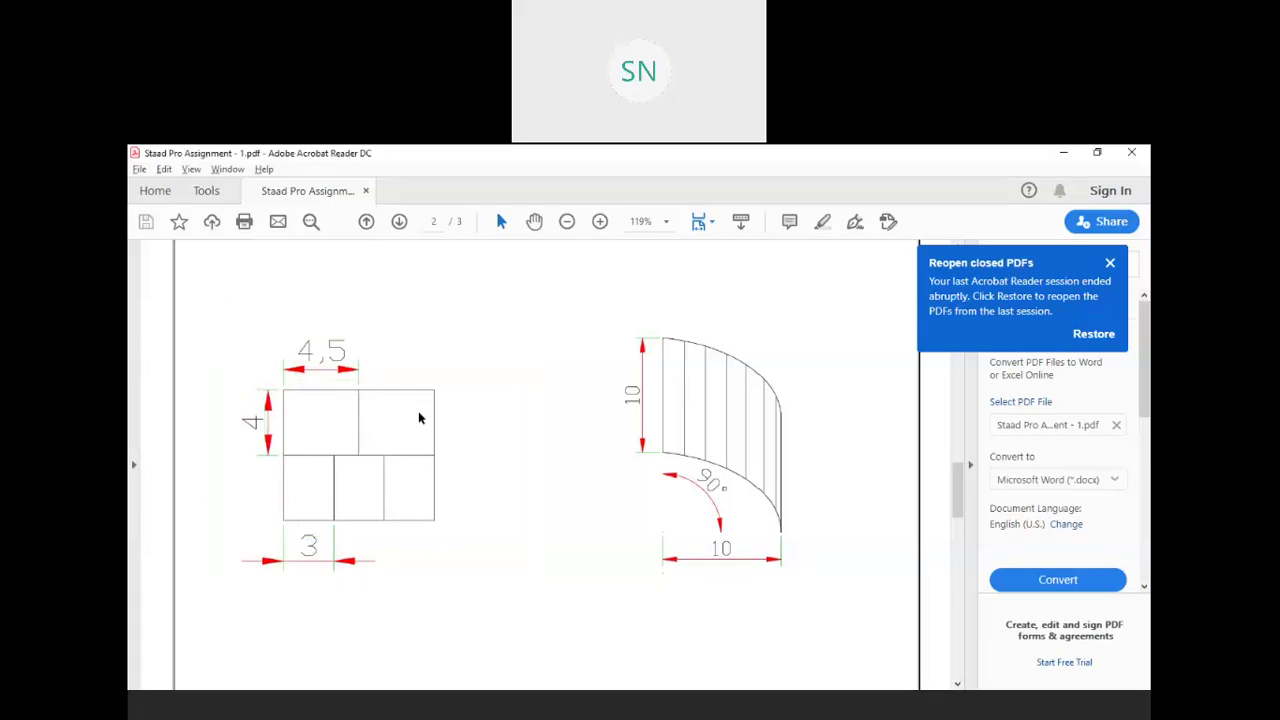
Switch back to STAAD.Pro and accept the auto save of MODEL-1
key(alt+Tab)
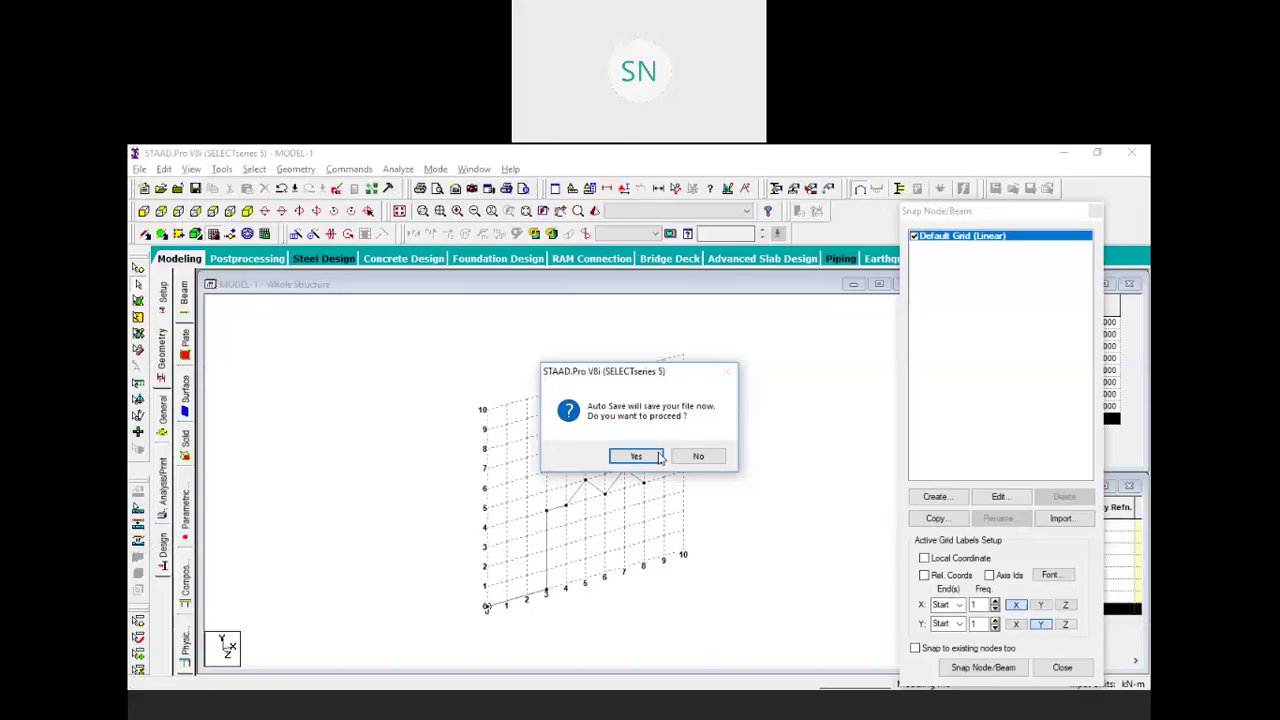
click(641, 455)
click(547, 445)
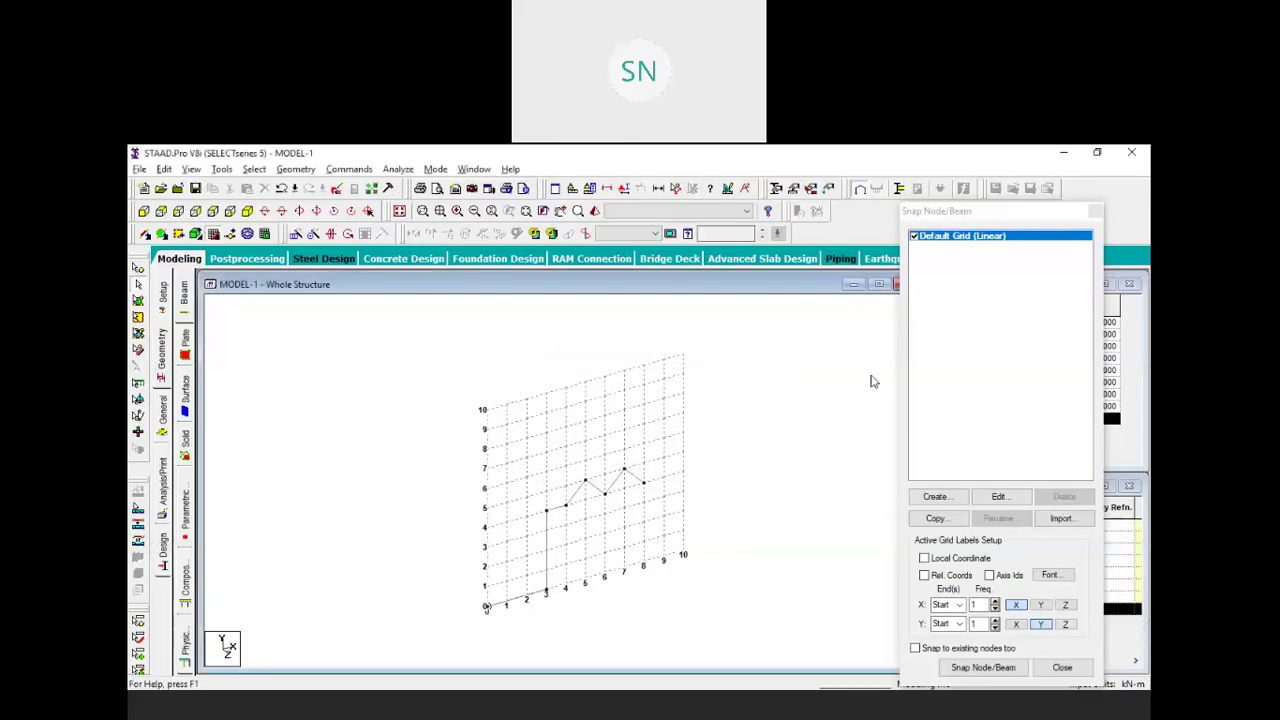
Delete all trial beams on the grid together with their unattached nodes
click(709, 413)
drag(709, 413, 468, 632)
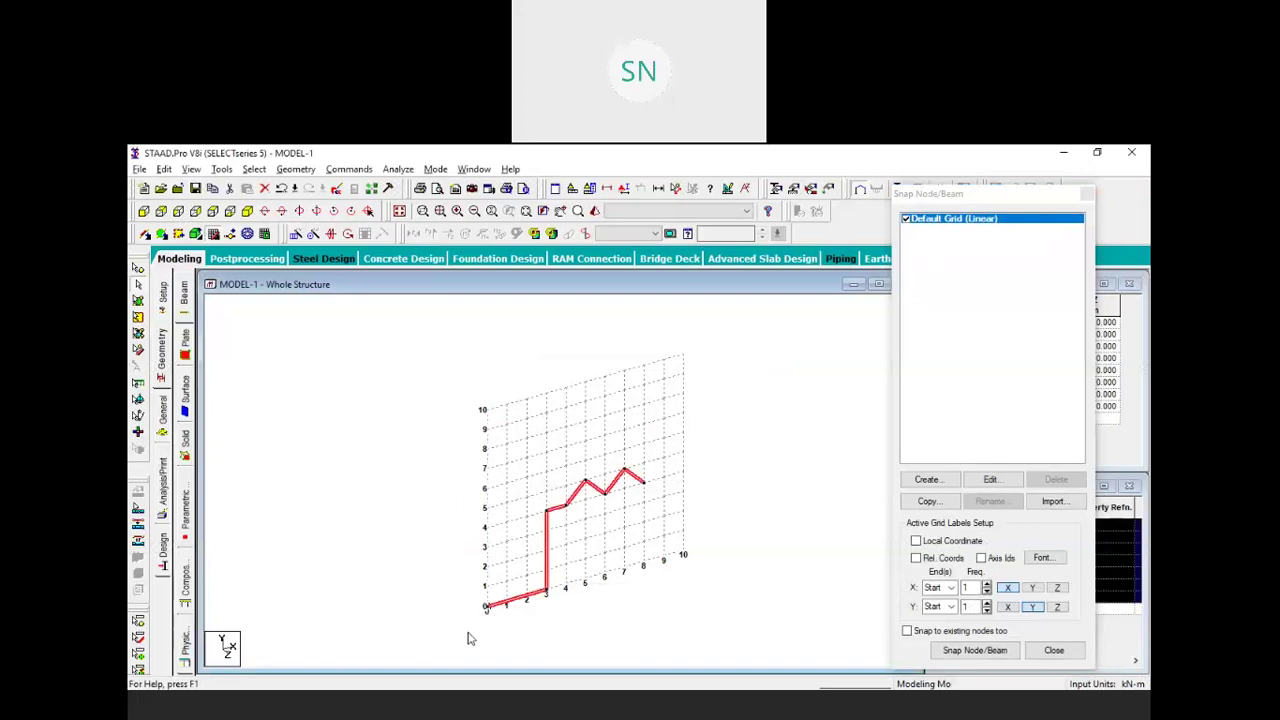
key(Delete)
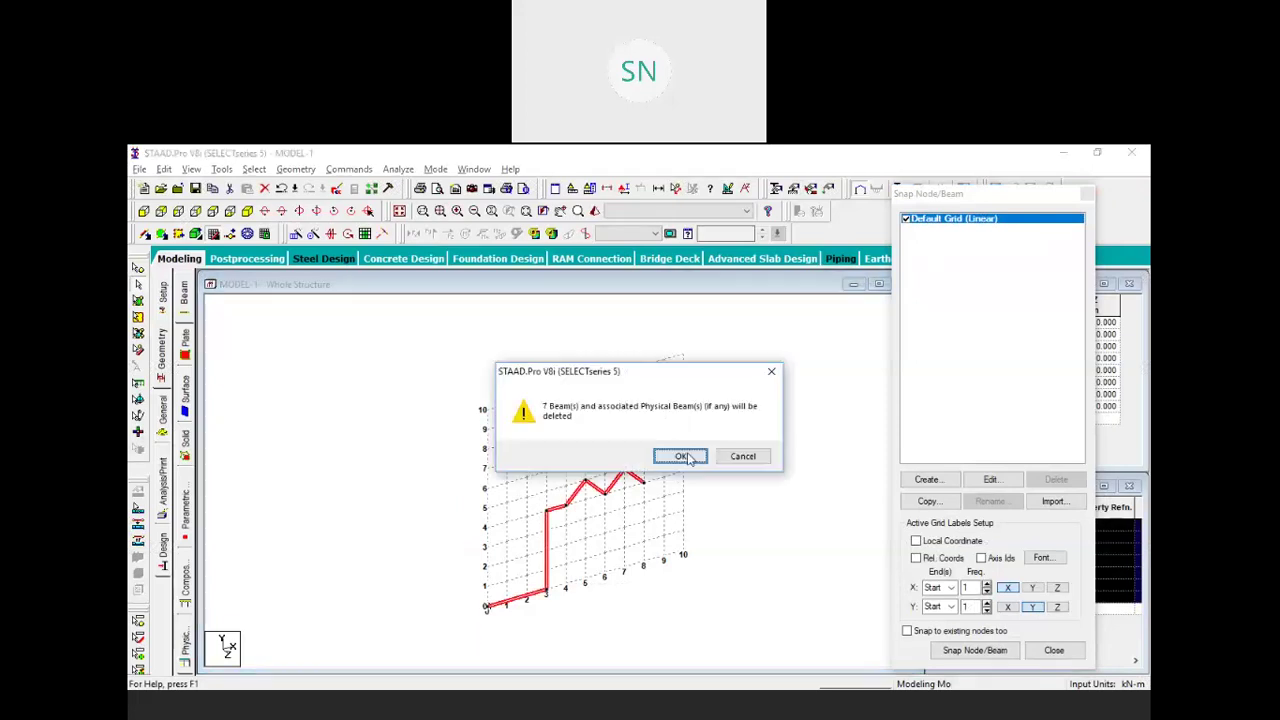
click(683, 457)
click(678, 457)
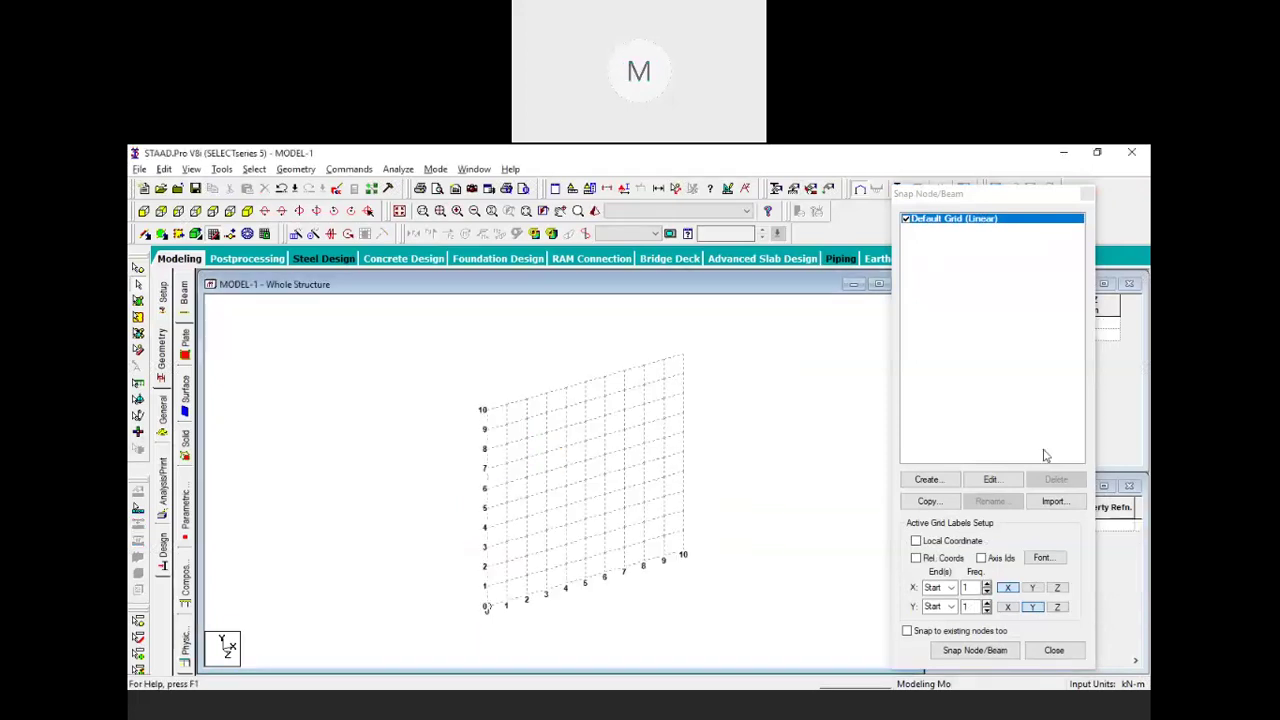
Open the Default Grid for editing and compare the X-Y, X-Z and Y-Z planes, leaving X-Y selected
click(972, 195)
drag(884, 182, 826, 163)
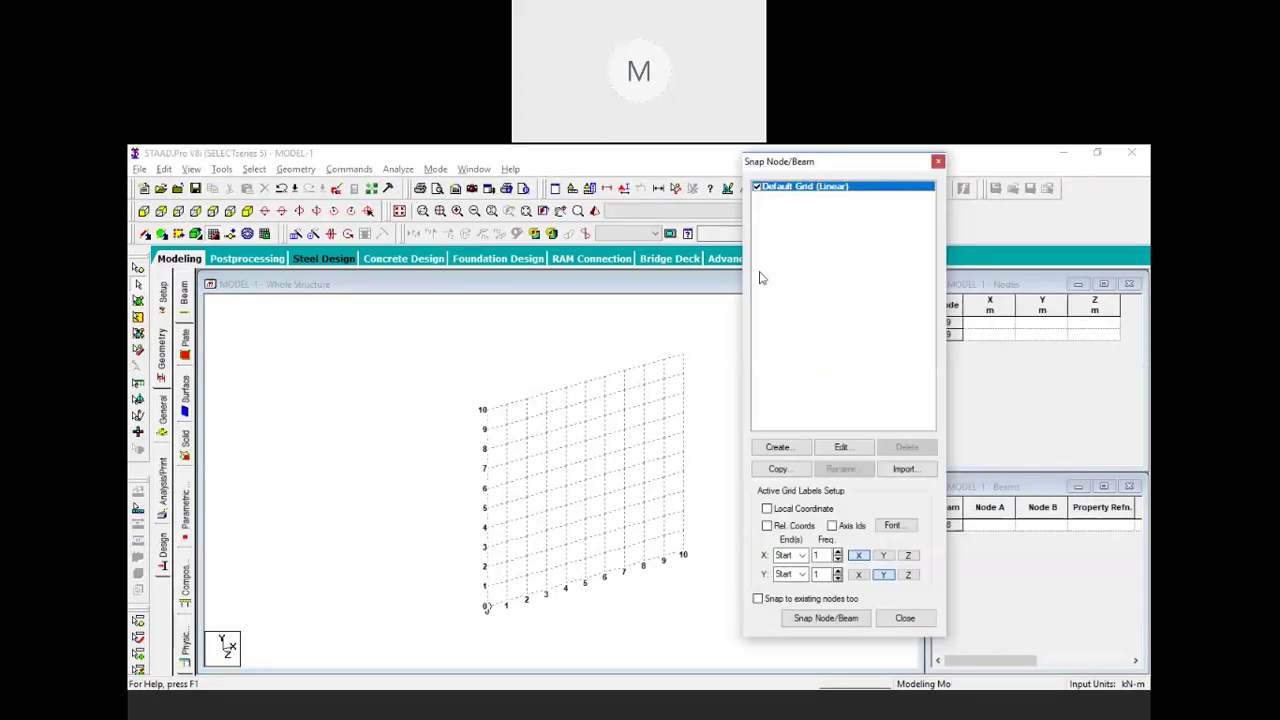
click(855, 450)
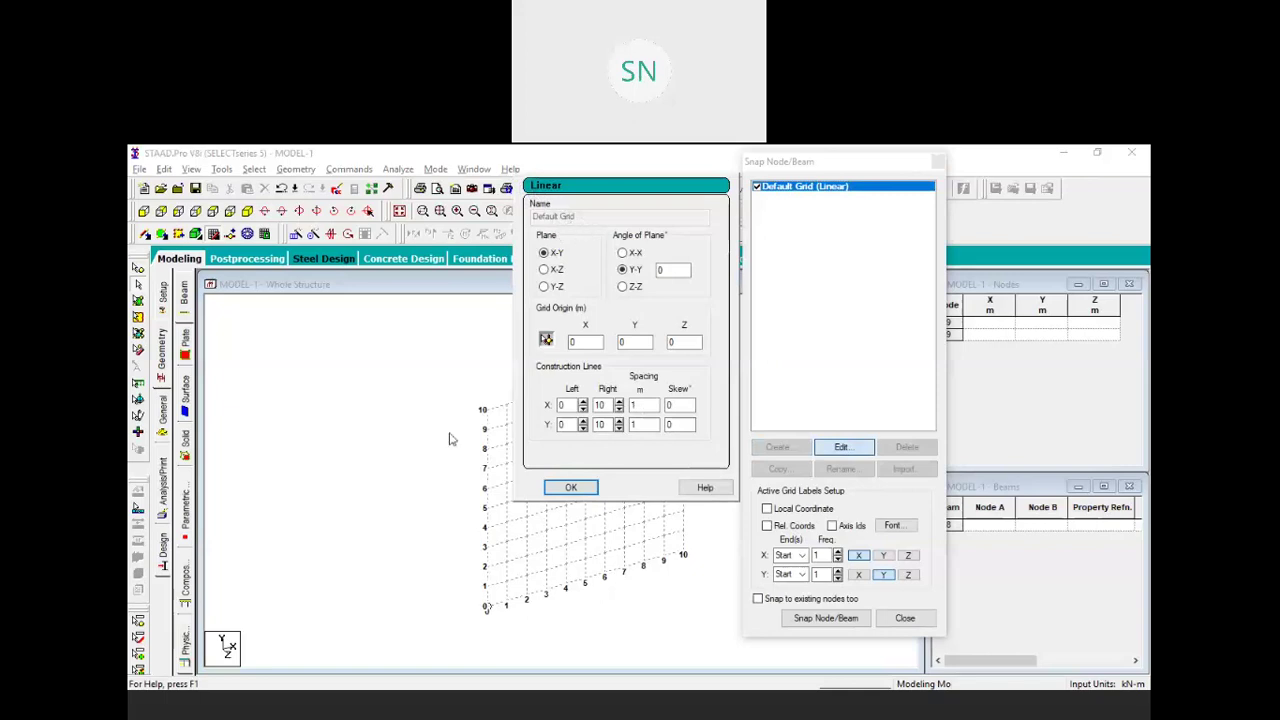
click(544, 270)
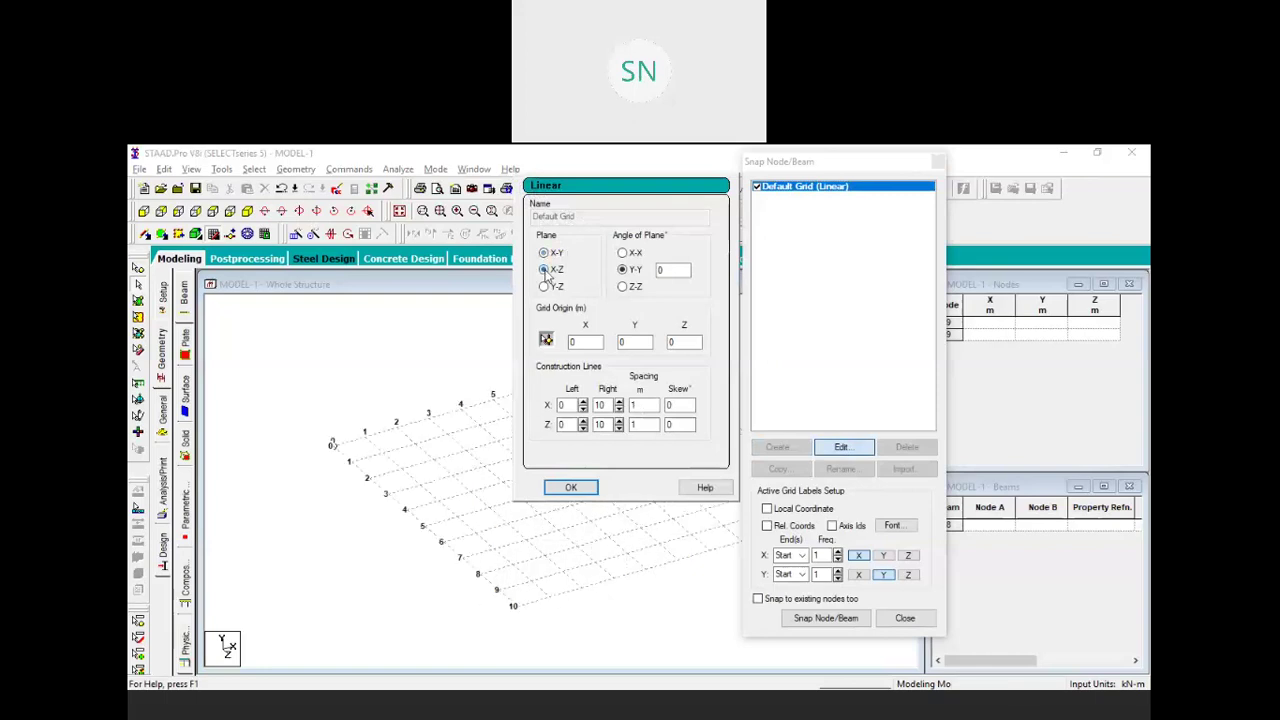
click(544, 287)
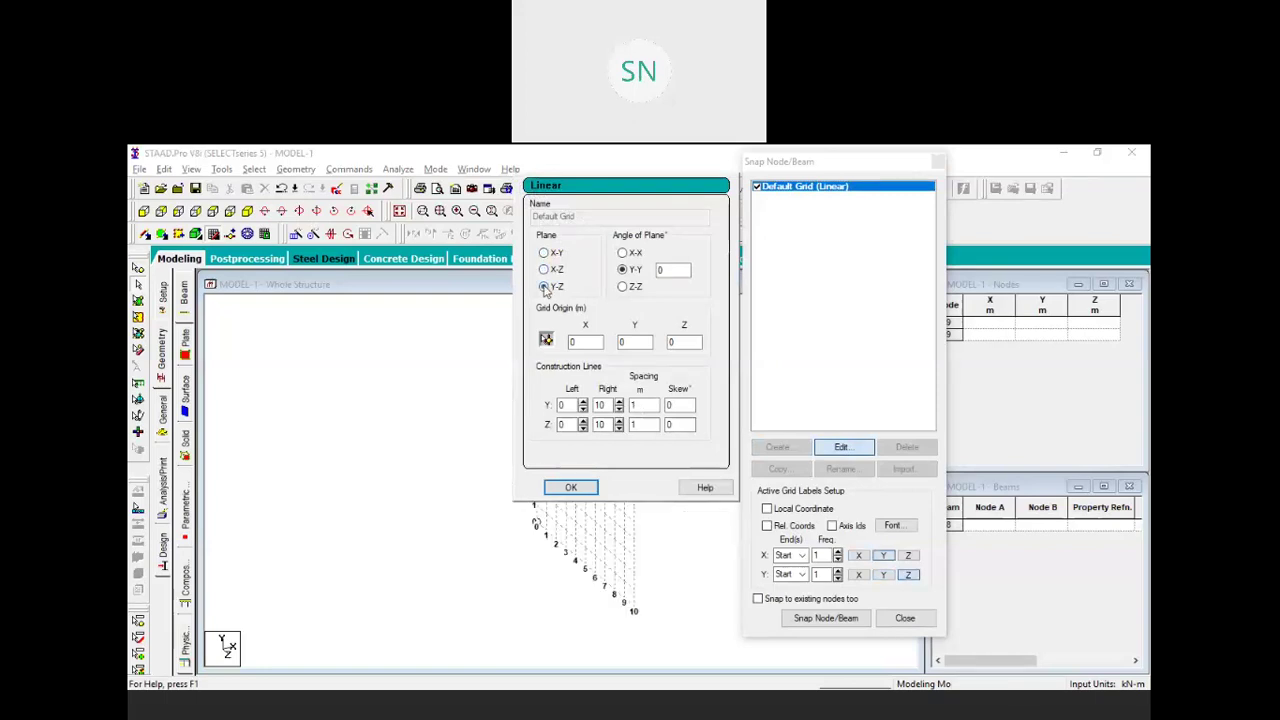
click(544, 254)
click(544, 270)
click(544, 287)
click(544, 254)
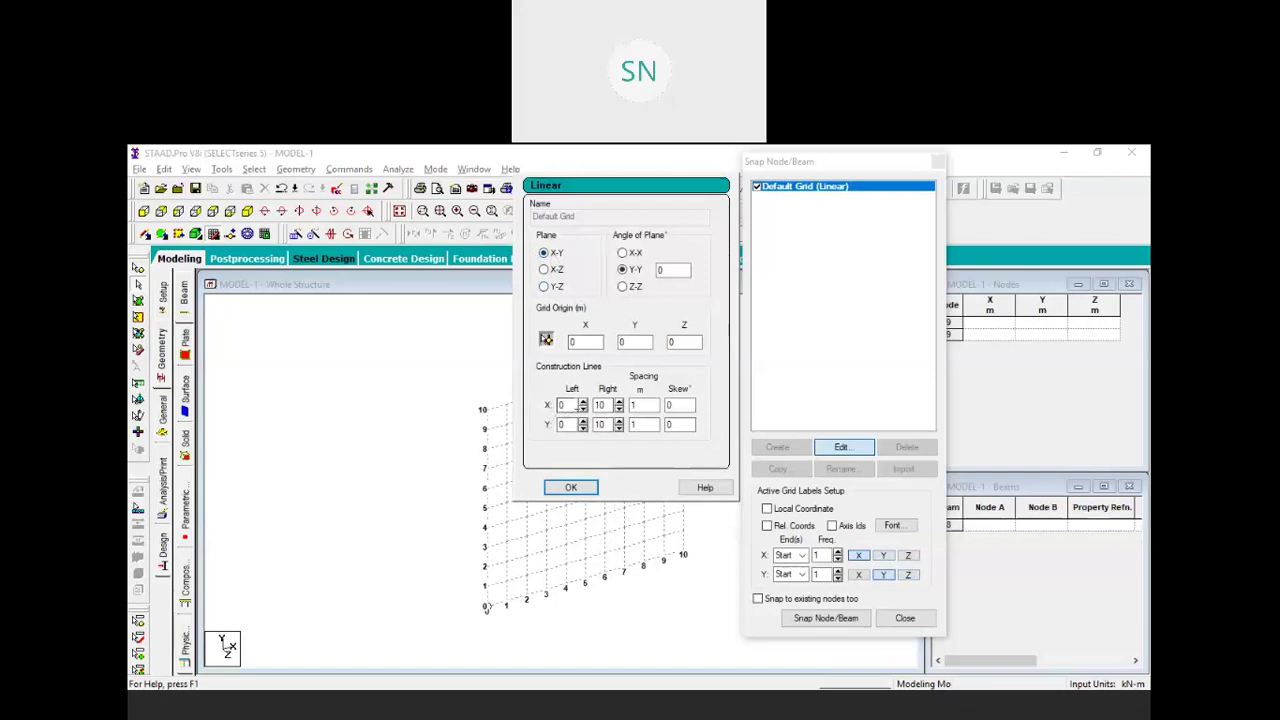
Try a spacing of 0.5 m for the grid's X construction lines
double_click(605, 405)
double_click(646, 404)
double_click(646, 424)
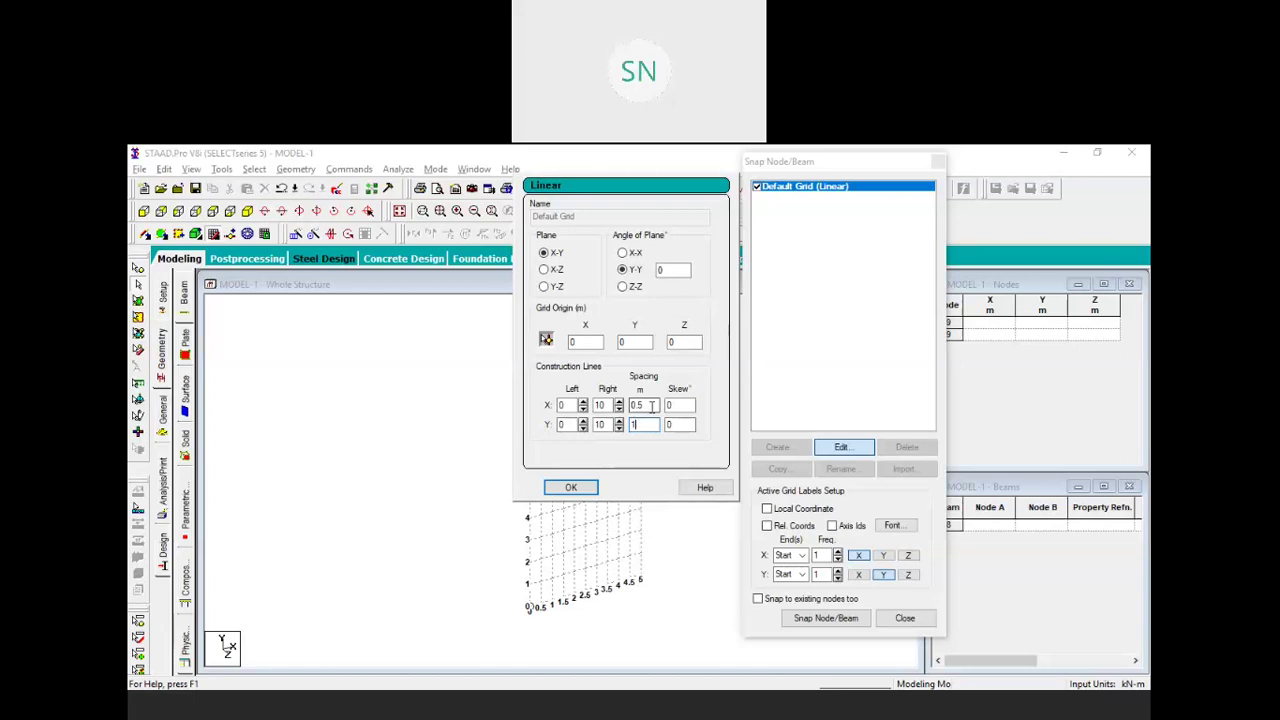
Set the construction line spacing to 1.5 m along X and 4 m along Y
drag(651, 404, 606, 413)
text(1)
click(640, 424)
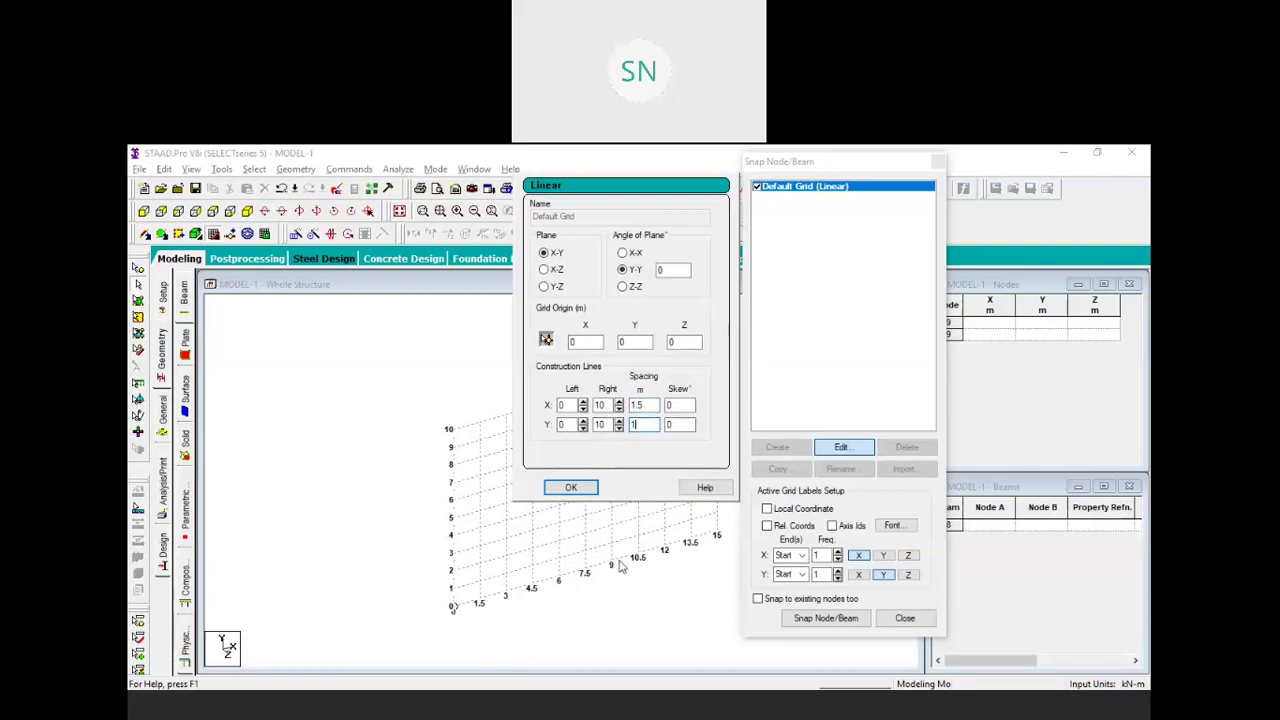
drag(641, 428, 579, 432)
text(4)
Set the Right construction line count to 4 for Y and 8 for X, and accept the grid settings
click(605, 424)
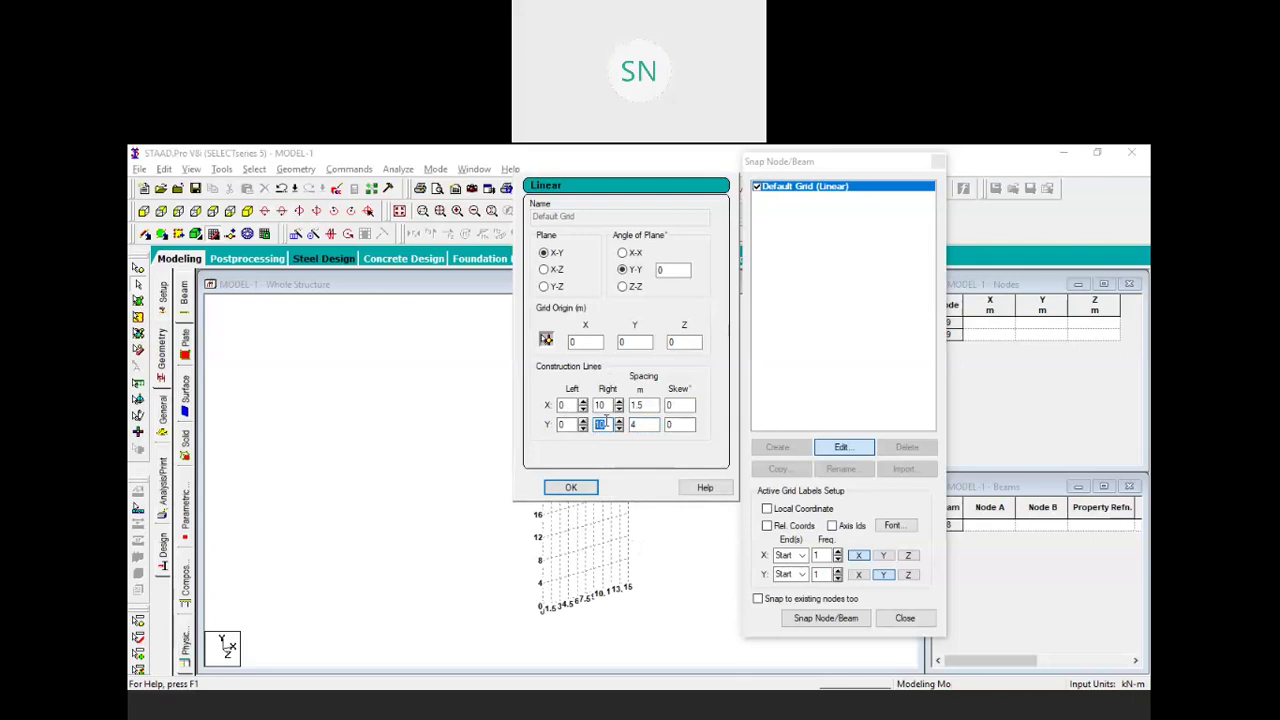
text(4)
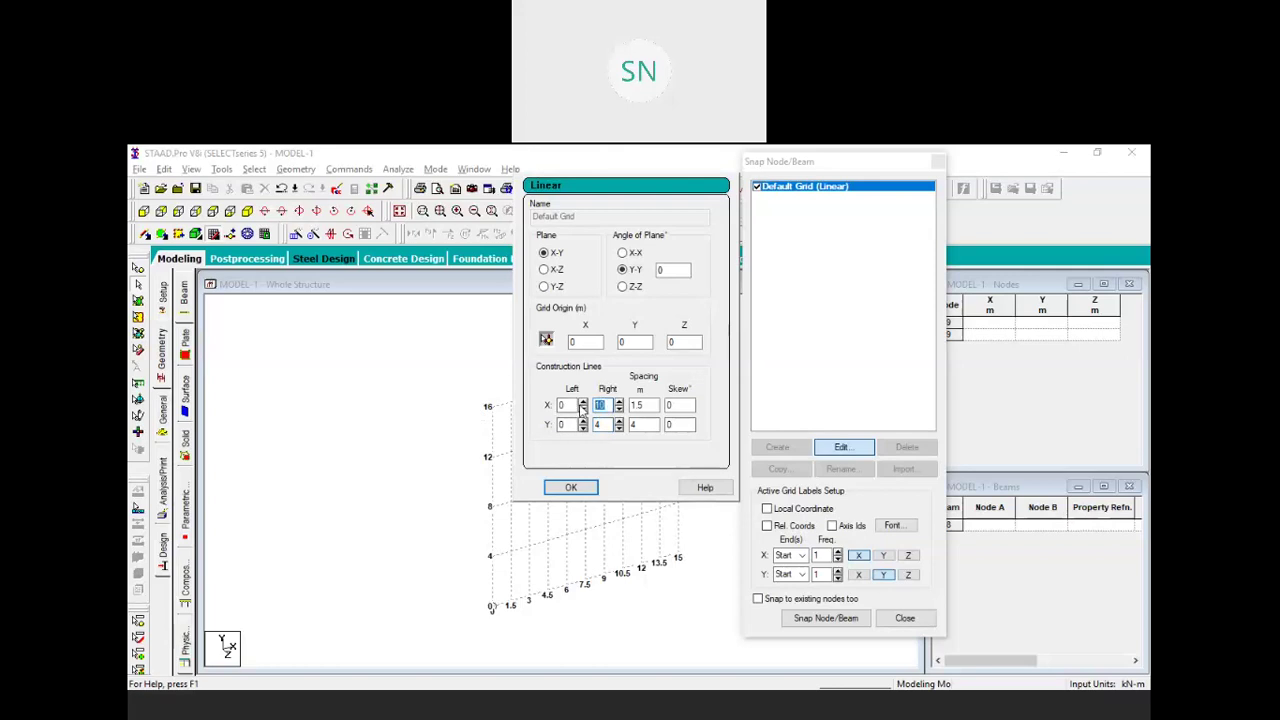
text(8)
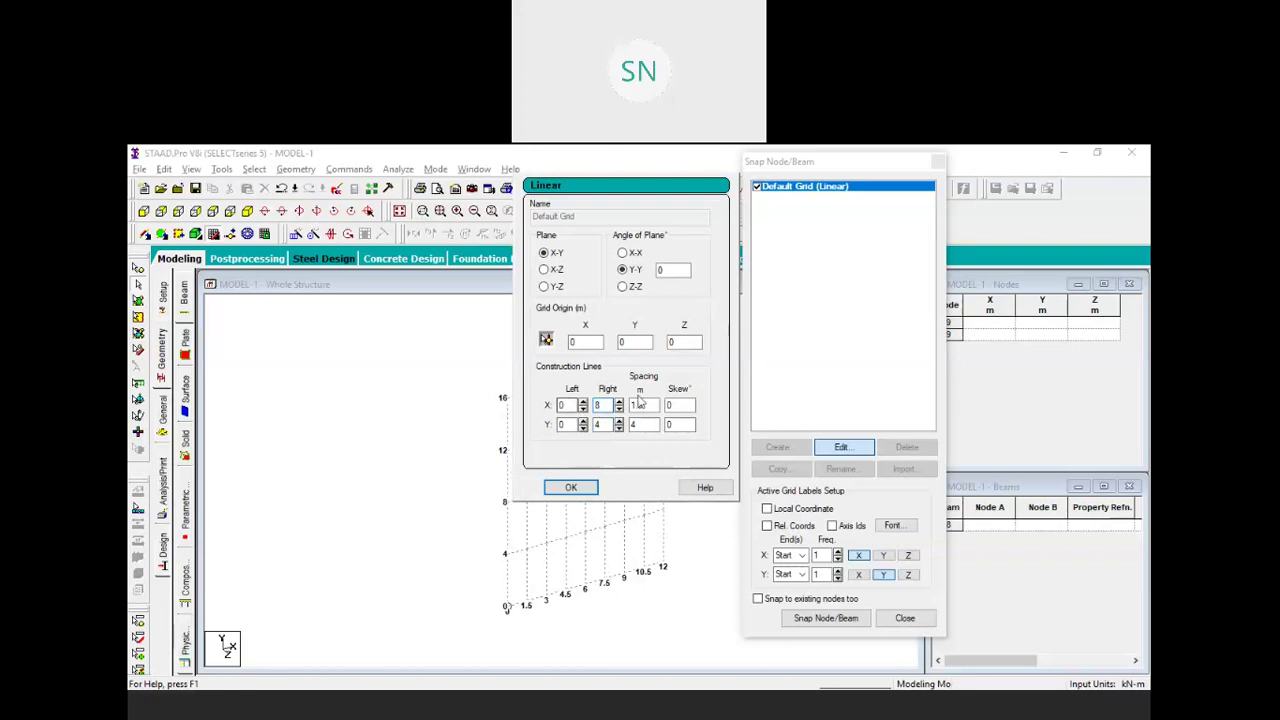
click(571, 488)
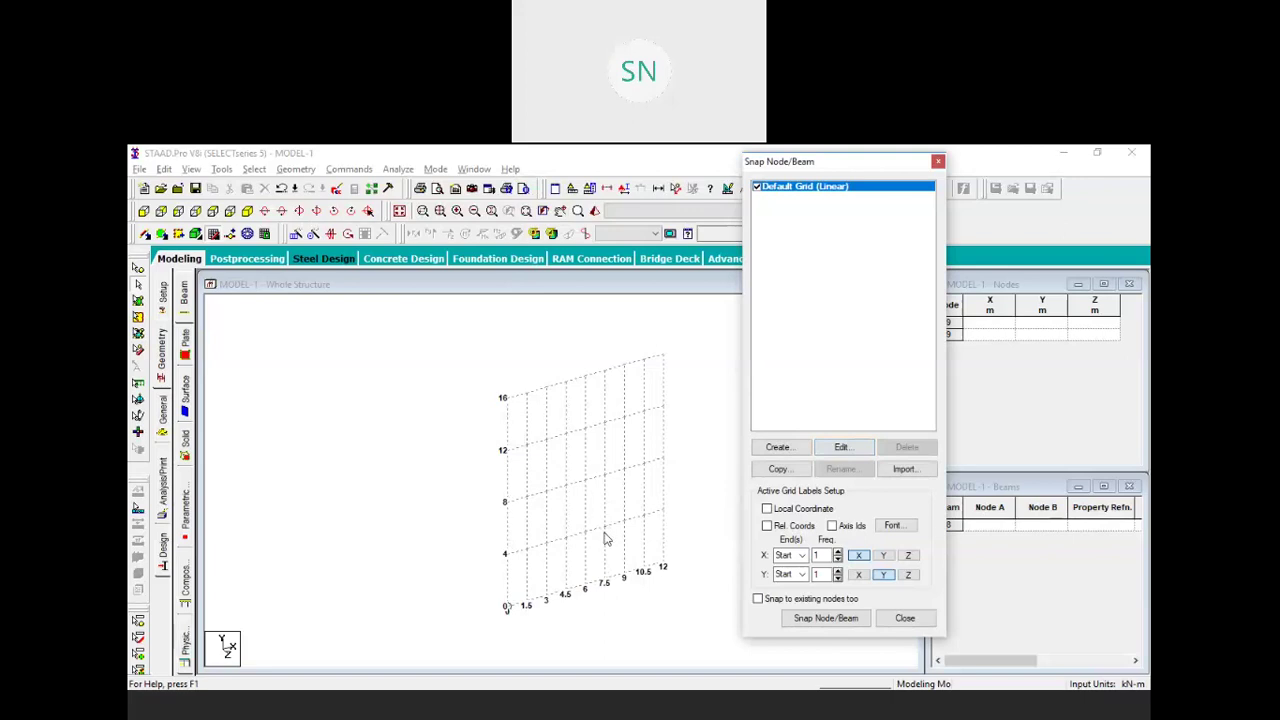
In the front view from +Z, snap beams into a closed rectangular bay 3 m wide and 4 m high, starting at the origin
drag(827, 168, 852, 170)
click(143, 212)
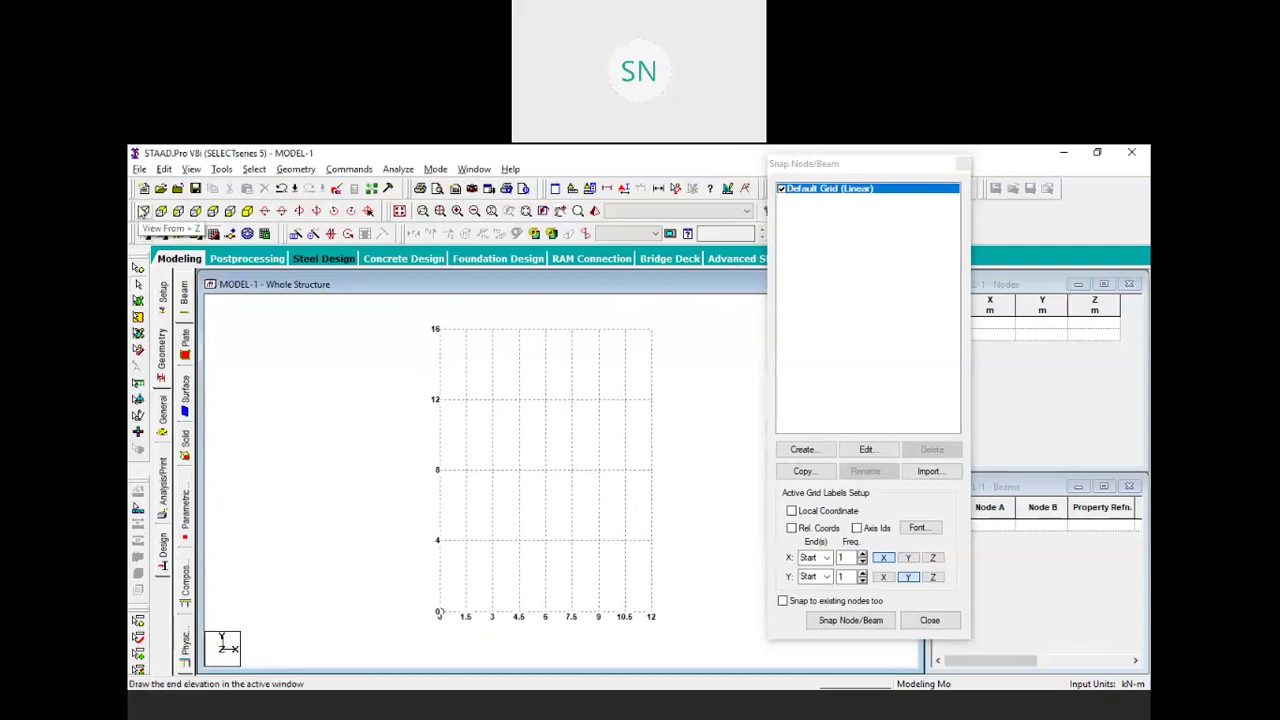
click(829, 622)
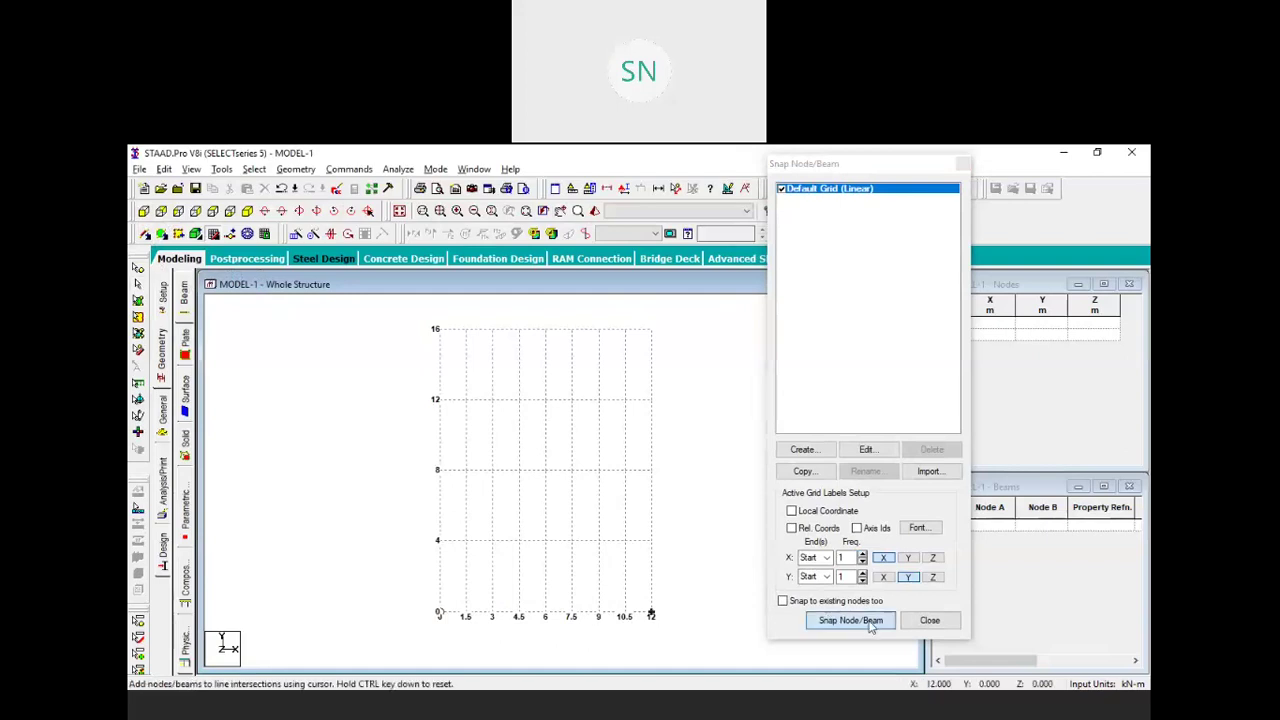
click(439, 612)
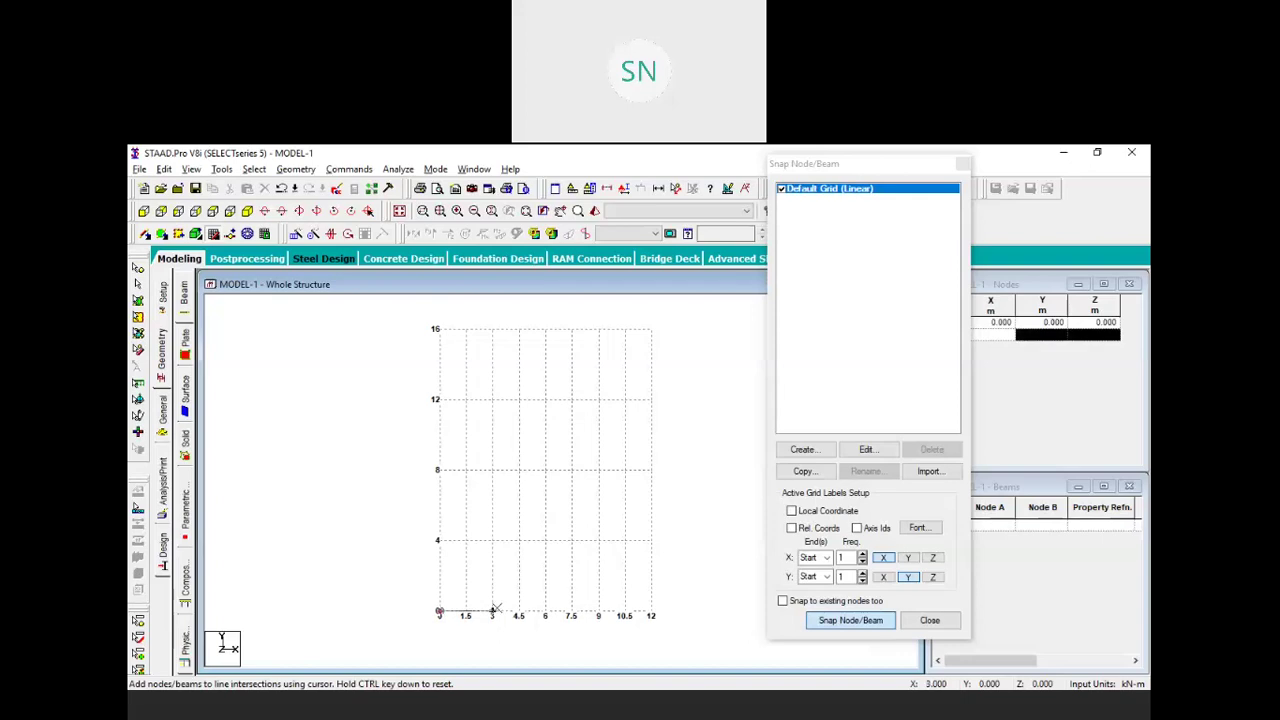
click(492, 612)
click(492, 540)
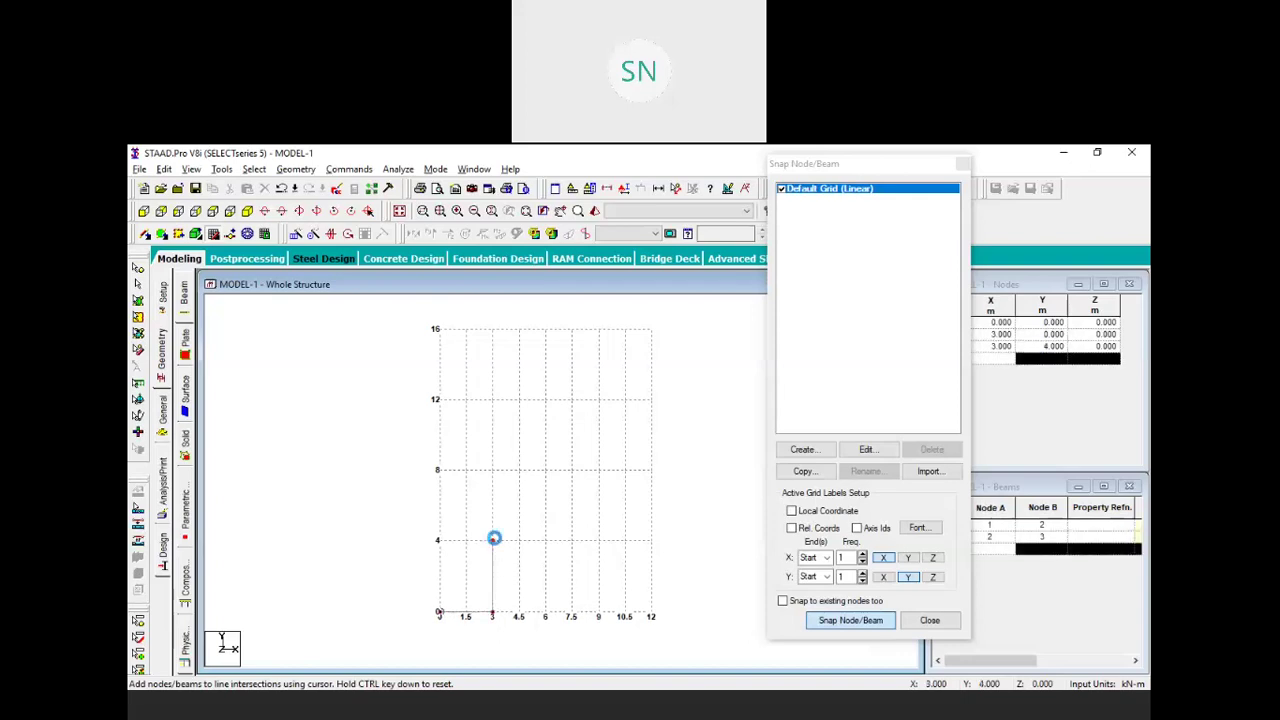
click(439, 540)
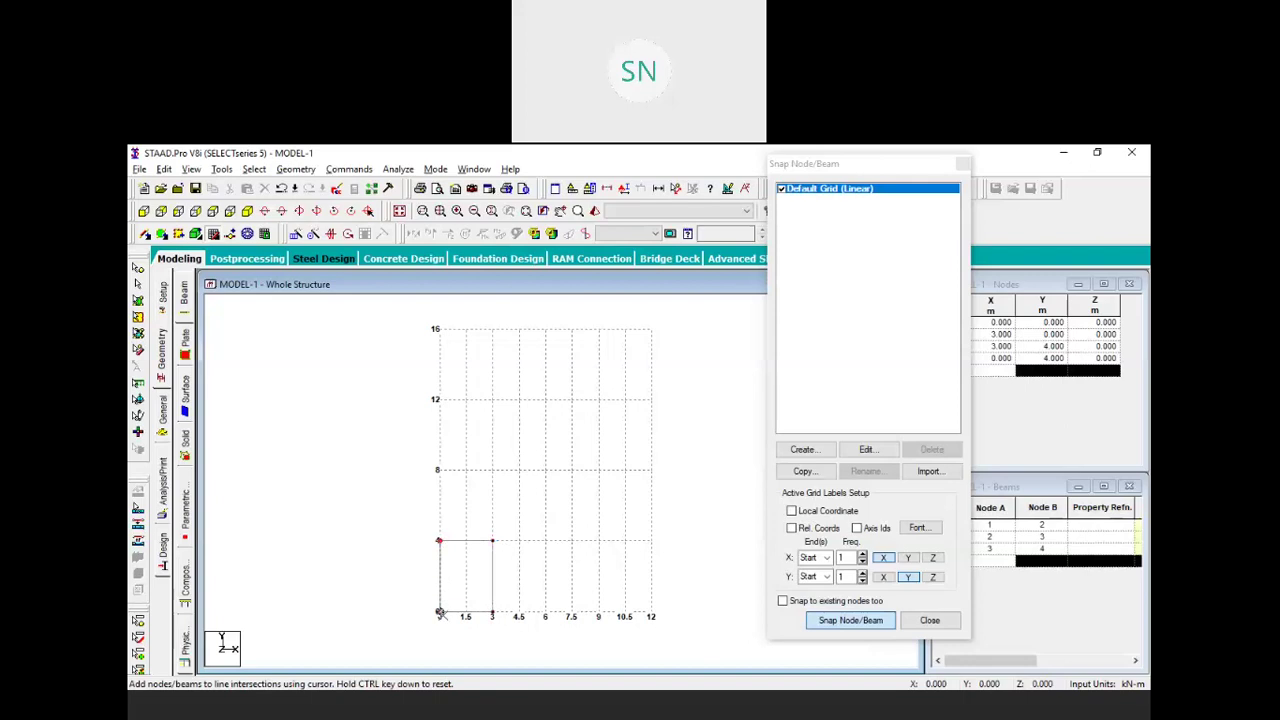
click(439, 612)
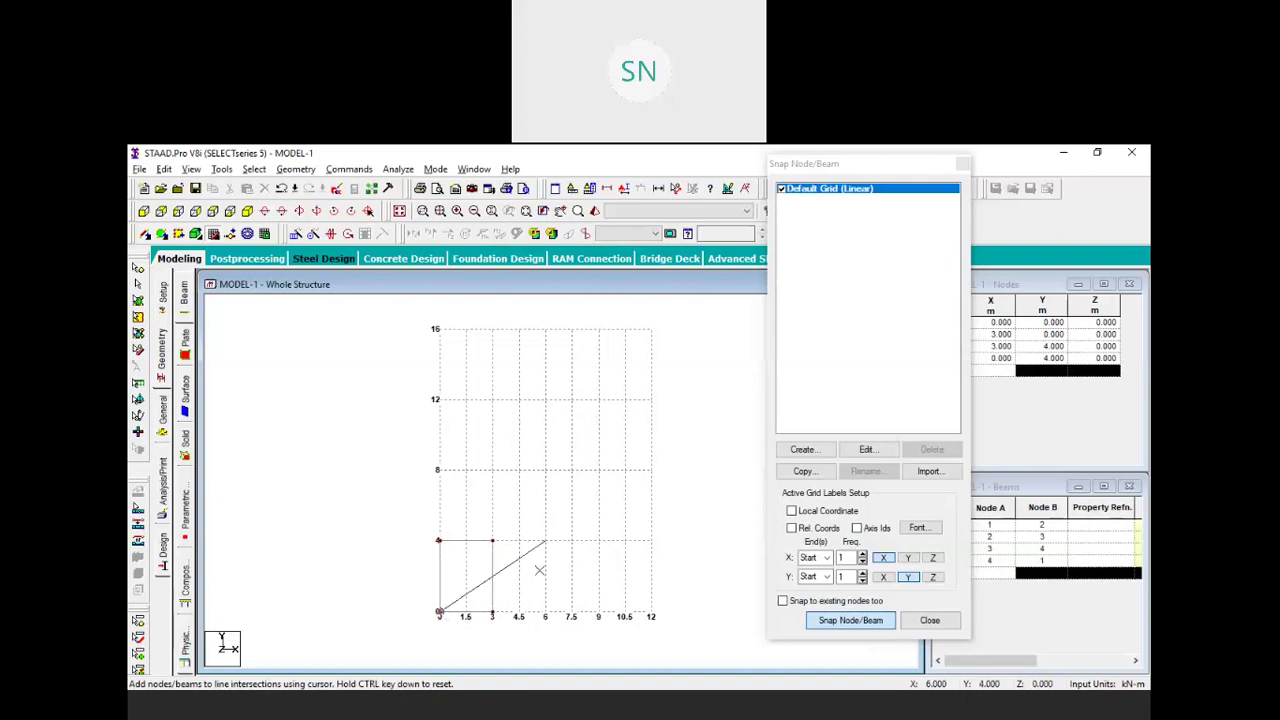
key(Escape)
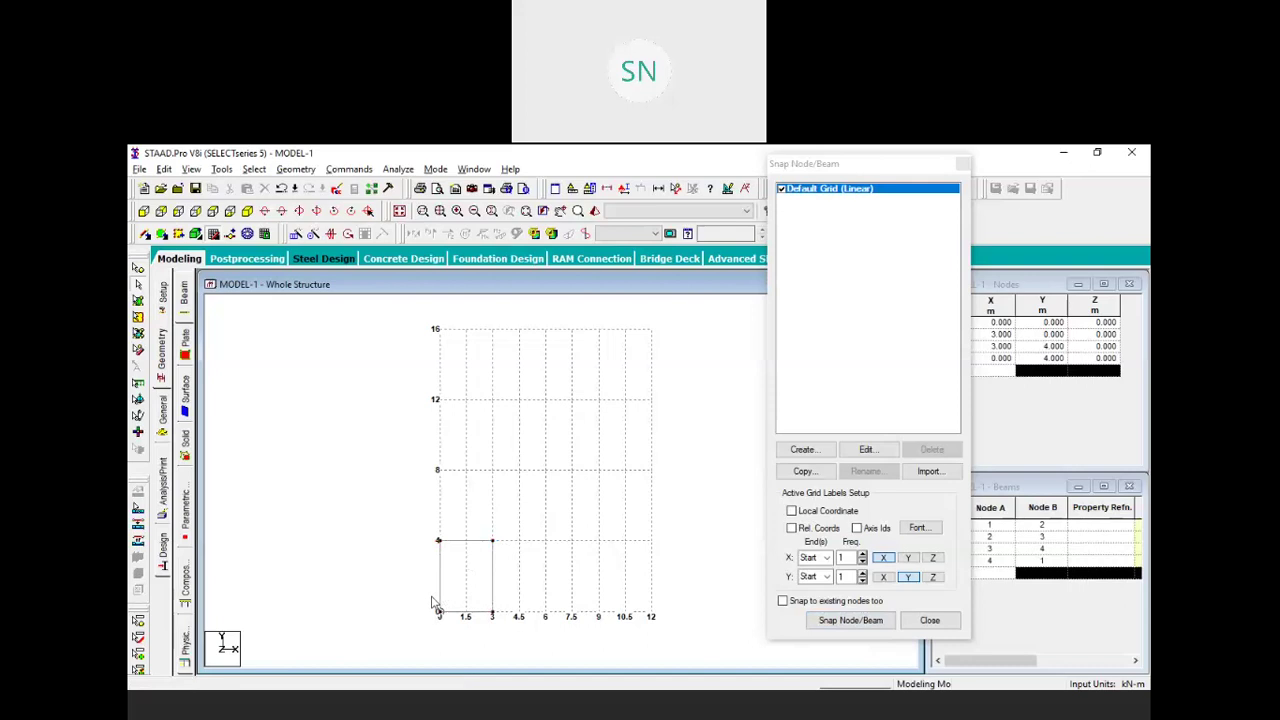
Snap the second ground-storey bay from X = 3 m to X = 6 m, with an extra node at 4.5 m along its upper beam
click(862, 620)
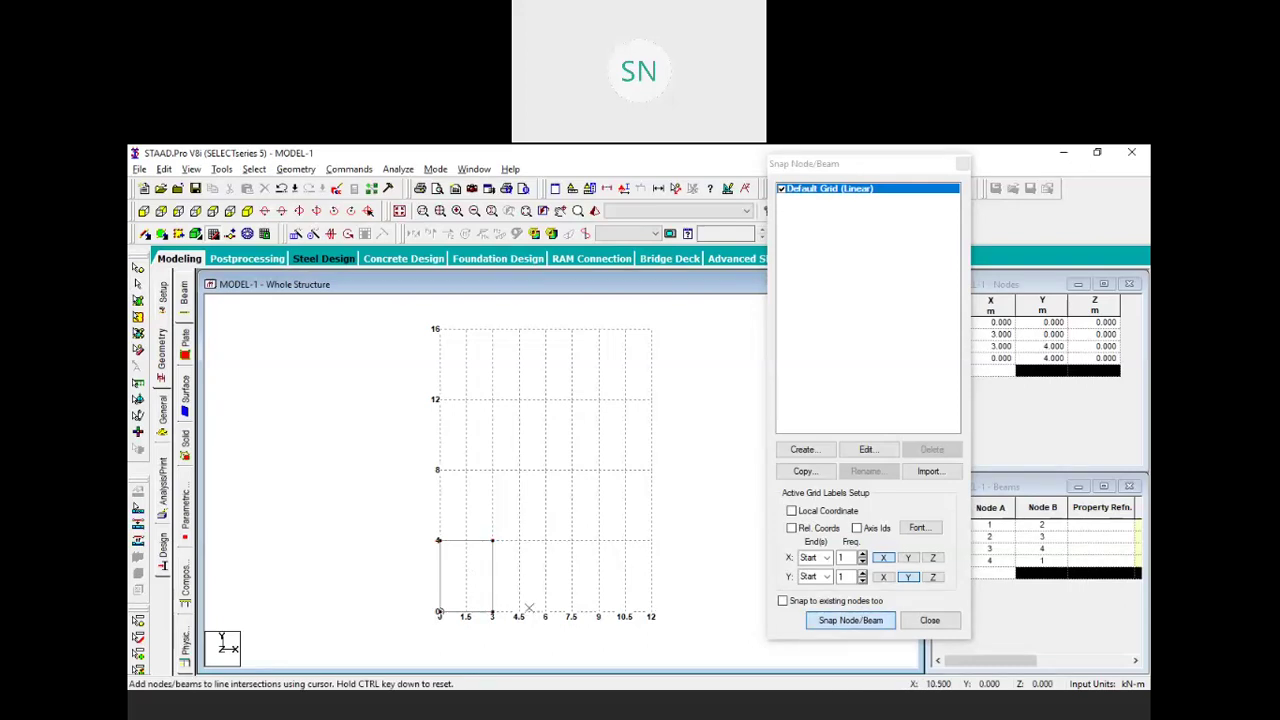
click(492, 611)
click(545, 612)
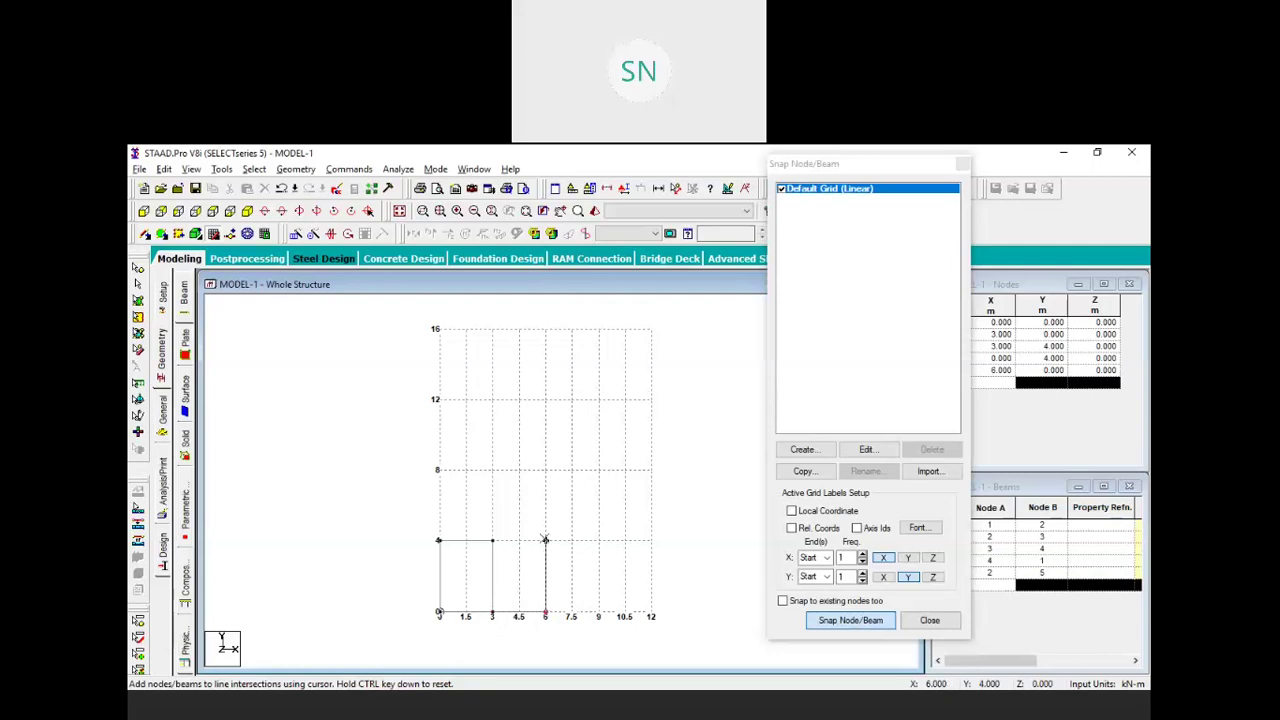
click(545, 540)
click(492, 540)
key(Escape)
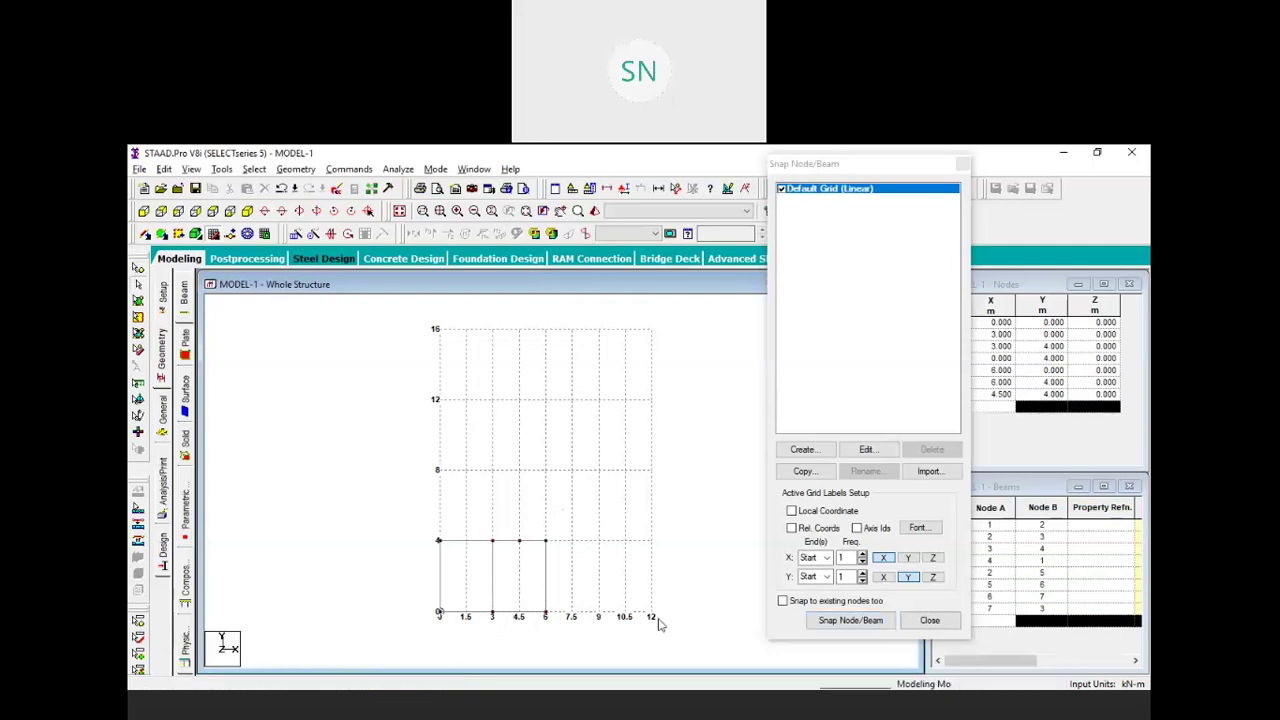
Snap the third ground-storey bay from X = 6 m to X = 9 m, 4 m high
click(850, 620)
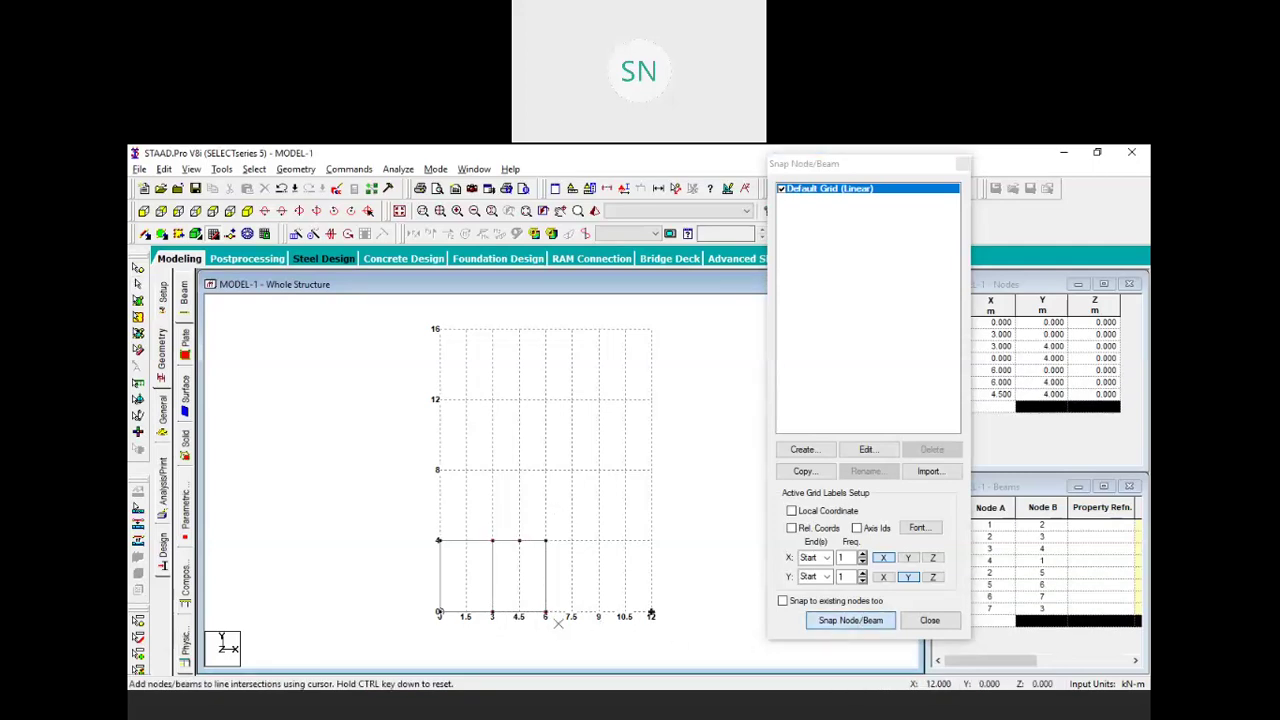
click(598, 612)
click(598, 540)
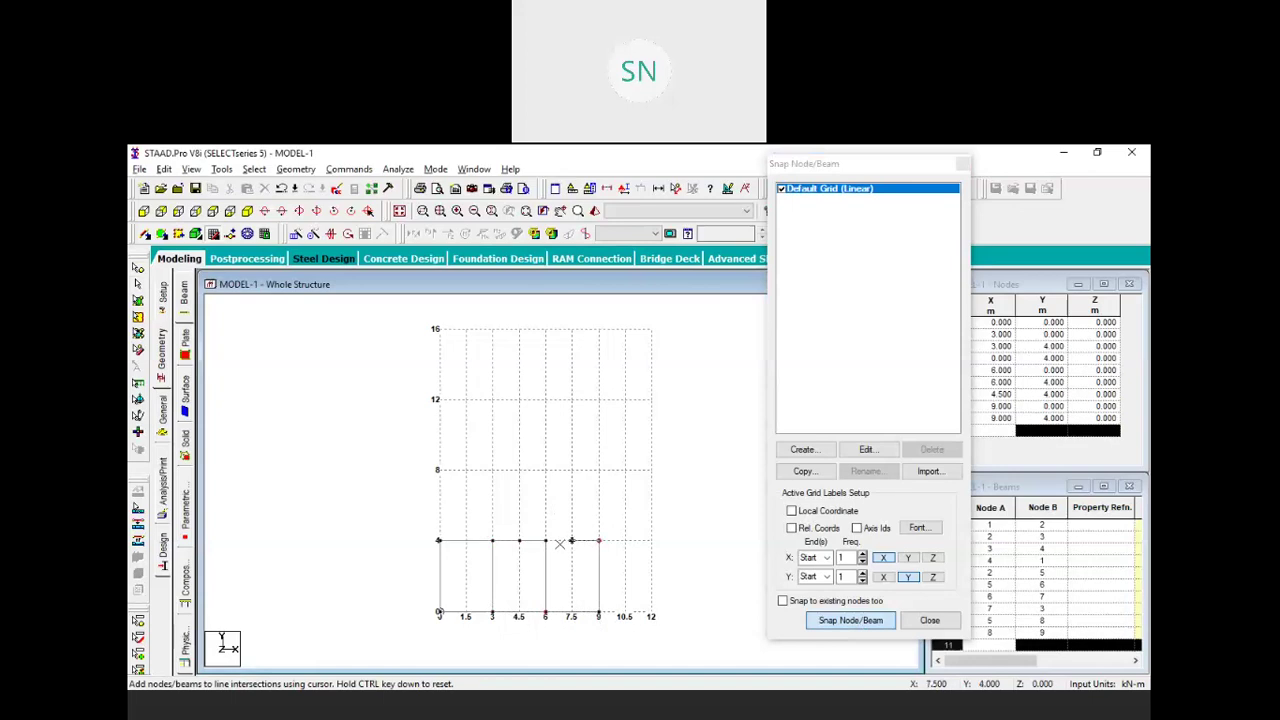
click(545, 541)
key(Escape)
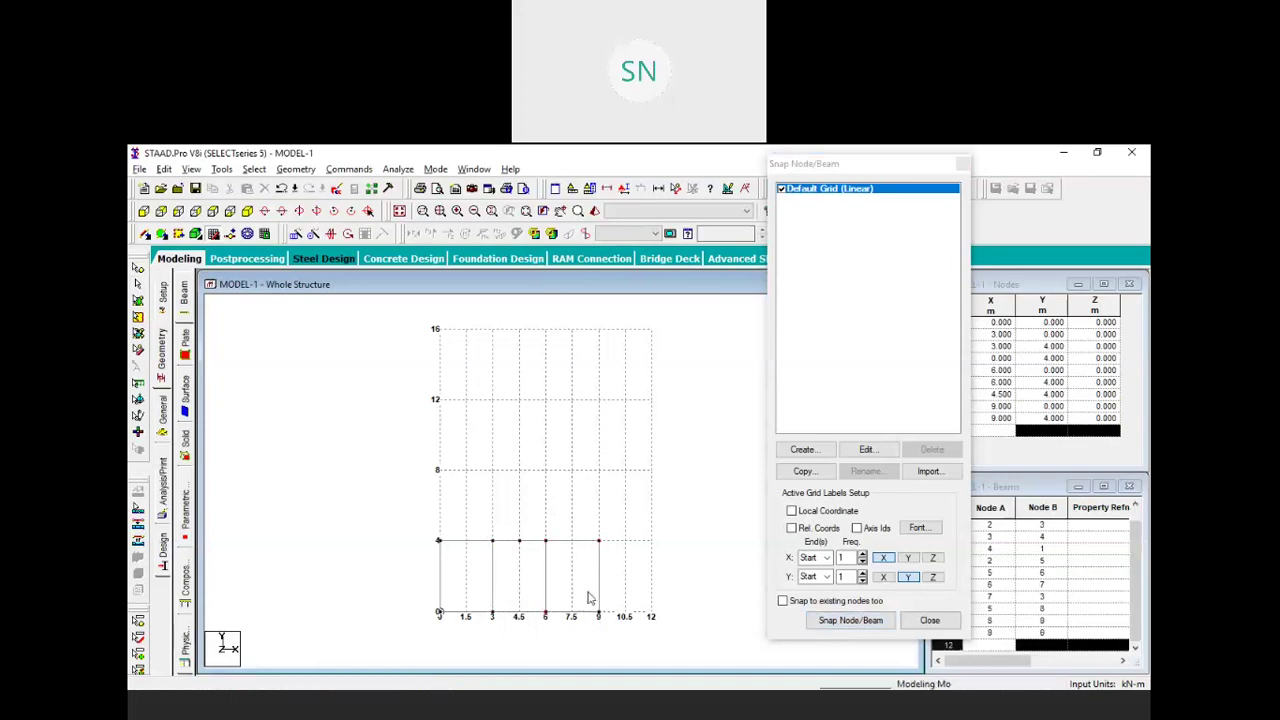
Snap the first upper-storey bay between X = 0 and X = 4.5 m, from 4 m up to 8 m
click(866, 624)
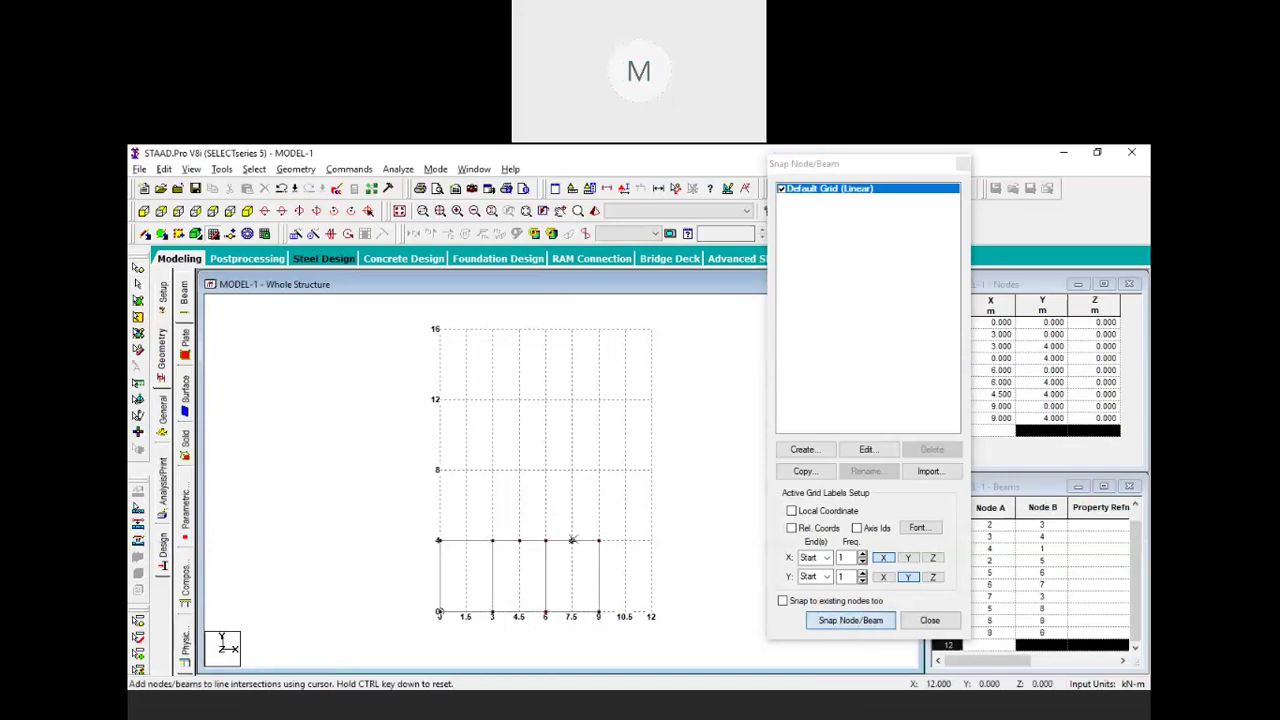
click(519, 540)
click(519, 470)
click(438, 470)
click(438, 540)
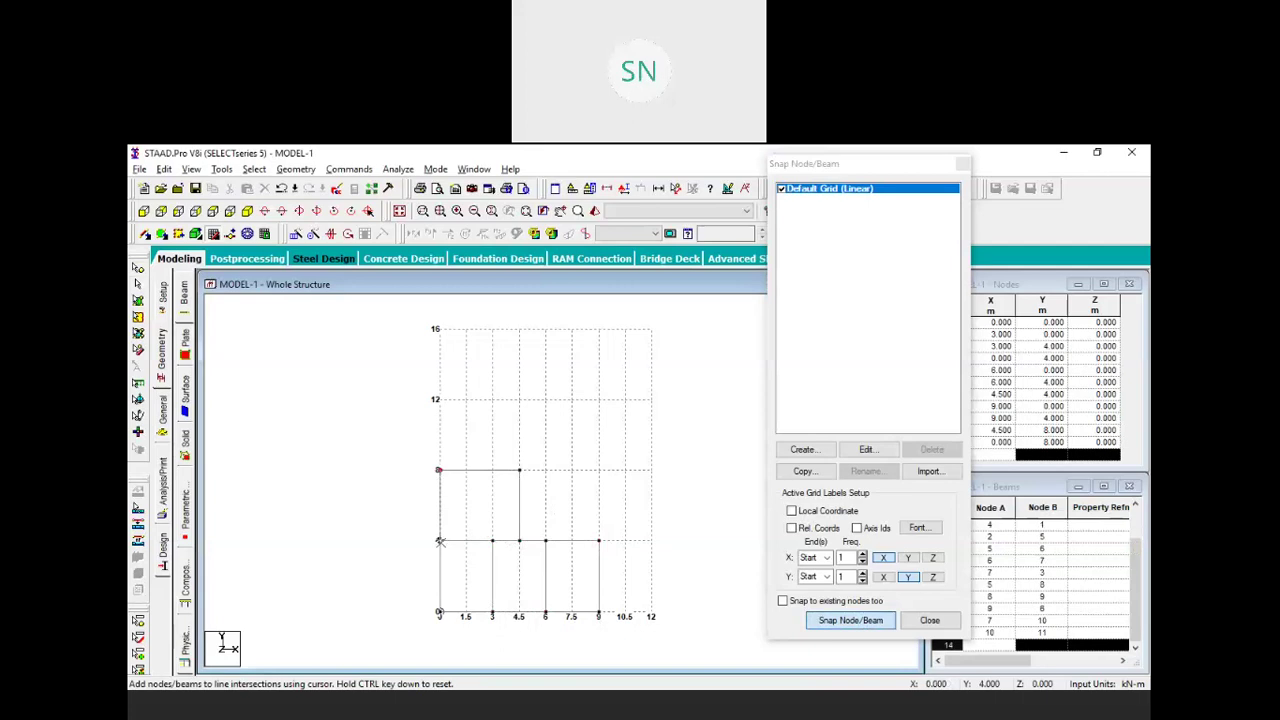
key(Escape)
Complete the second upper-storey bay with beams at 8 m from X = 4.5 m to 9 m and down to 4 m, and close the snap grid
click(846, 622)
click(598, 470)
click(598, 540)
key(Escape)
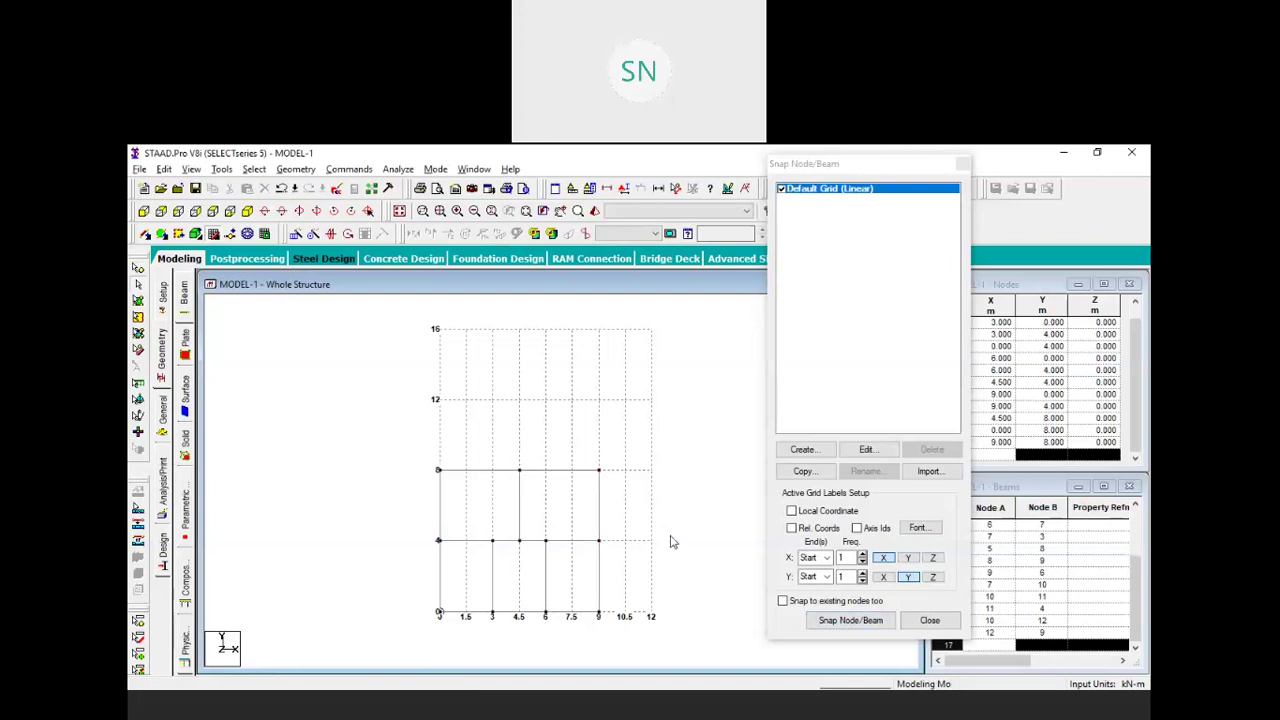
click(929, 621)
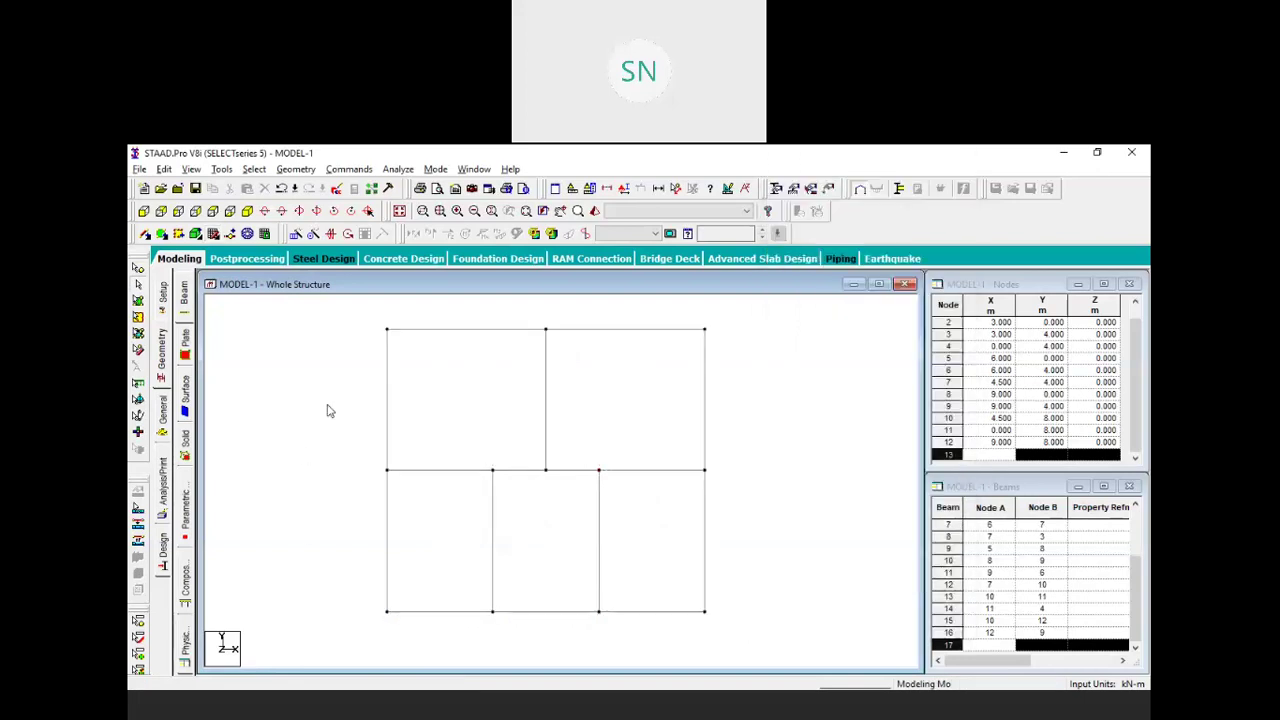
Display the node and beam numbers on the frame to check the numbering, and hide both again
scroll(555, 530, down, 1)
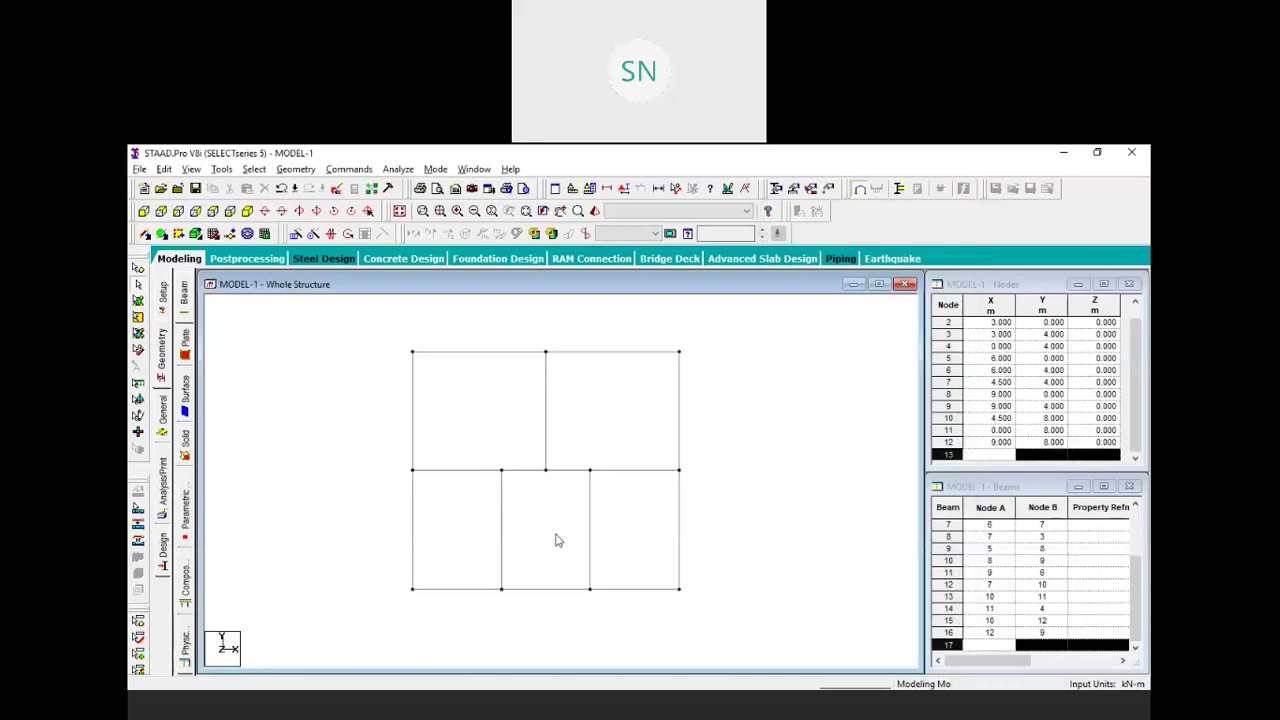
middle_drag(589, 430, 584, 434)
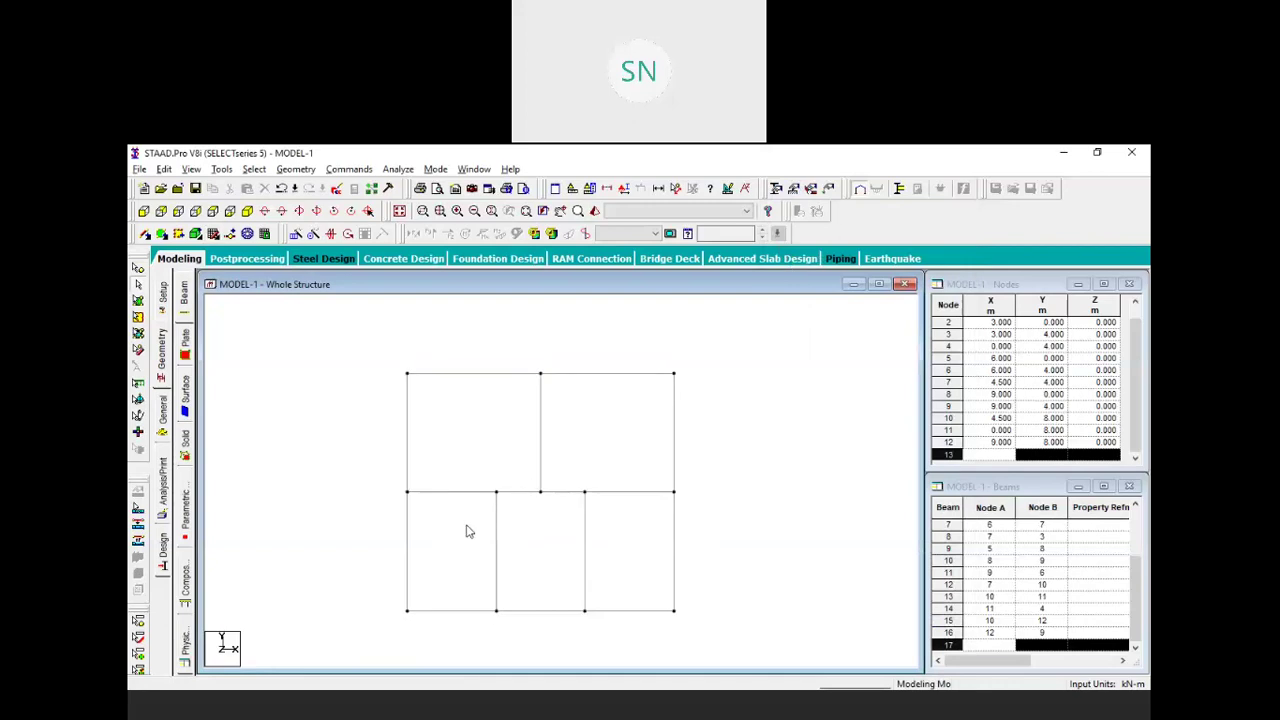
key(shift+n)
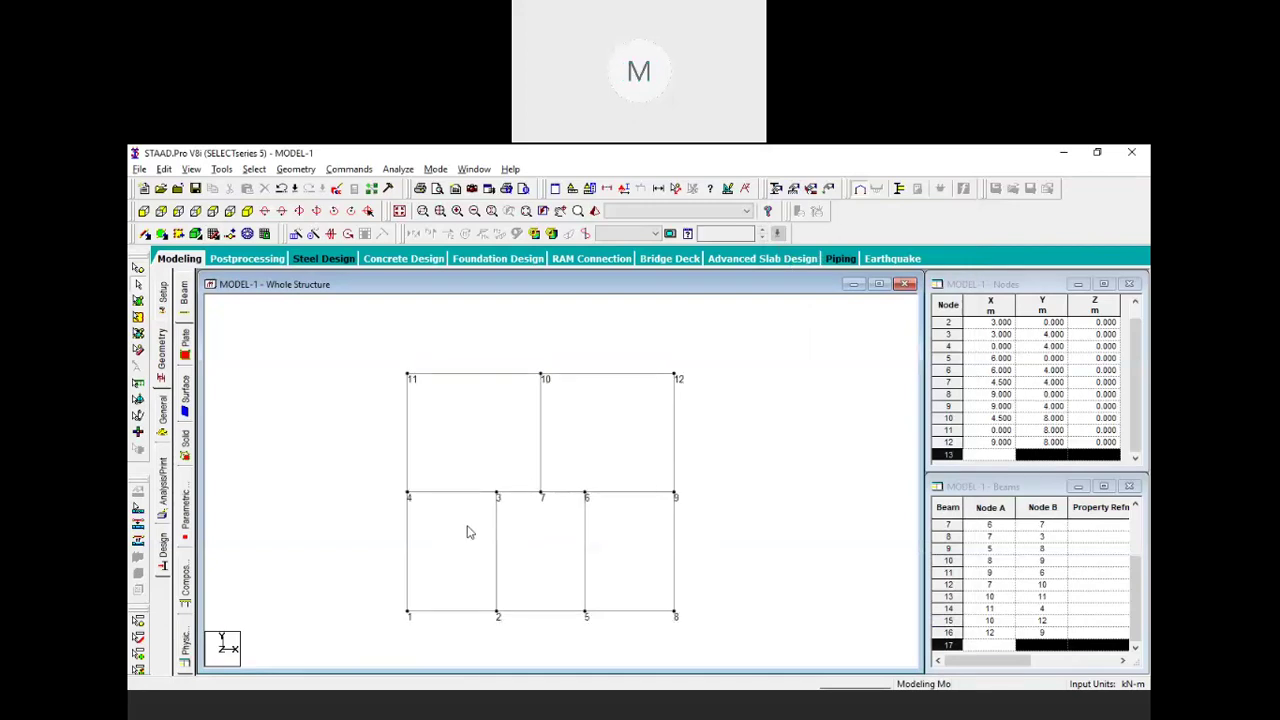
key(shift+b)
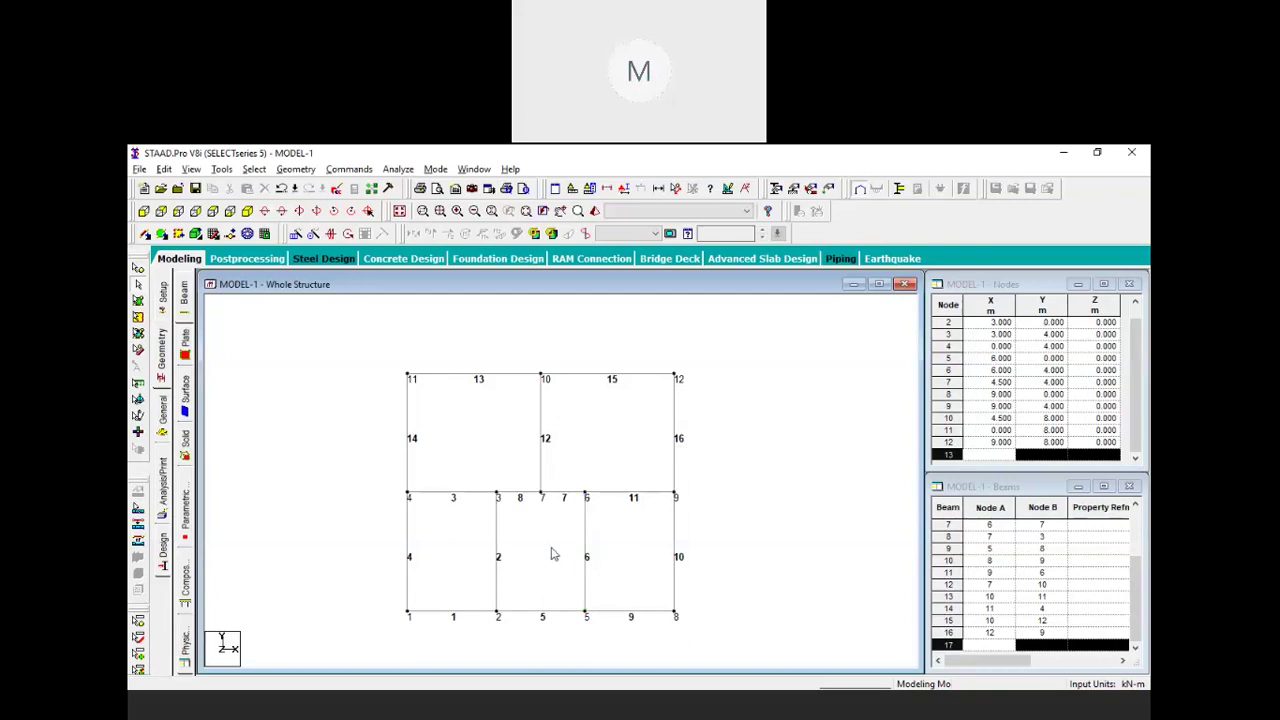
key(shift+n)
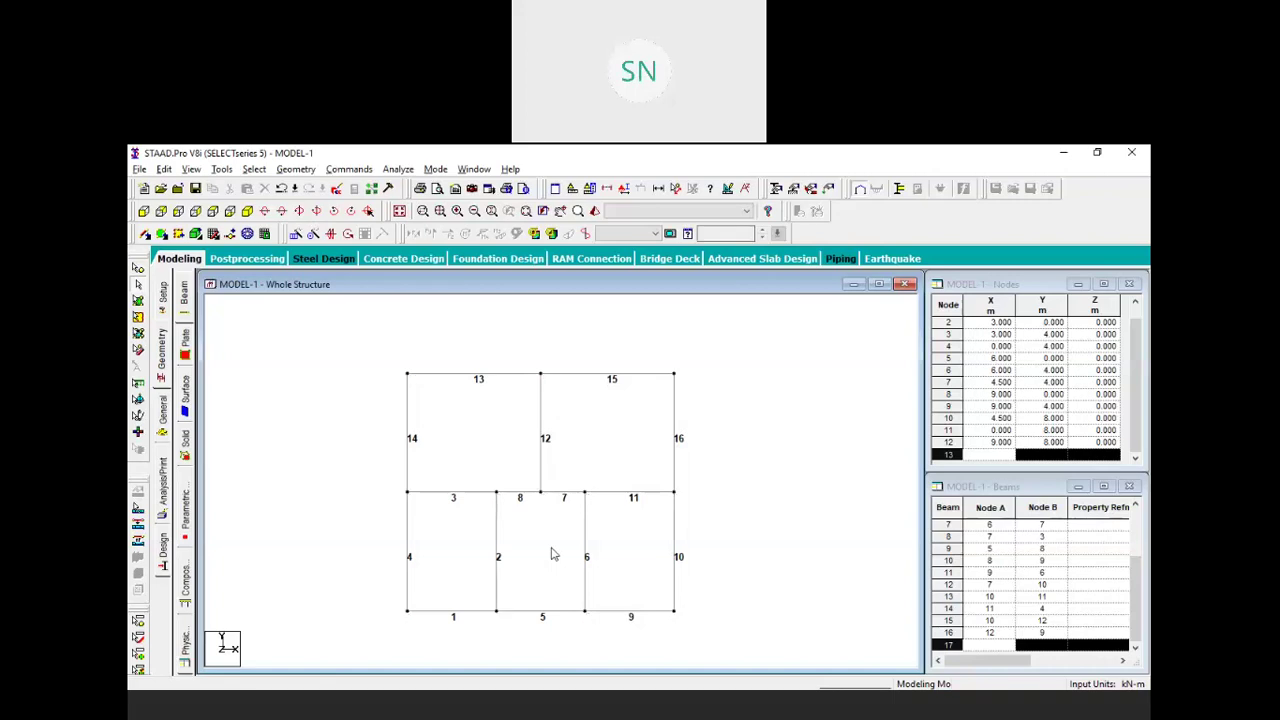
key(shift+b)
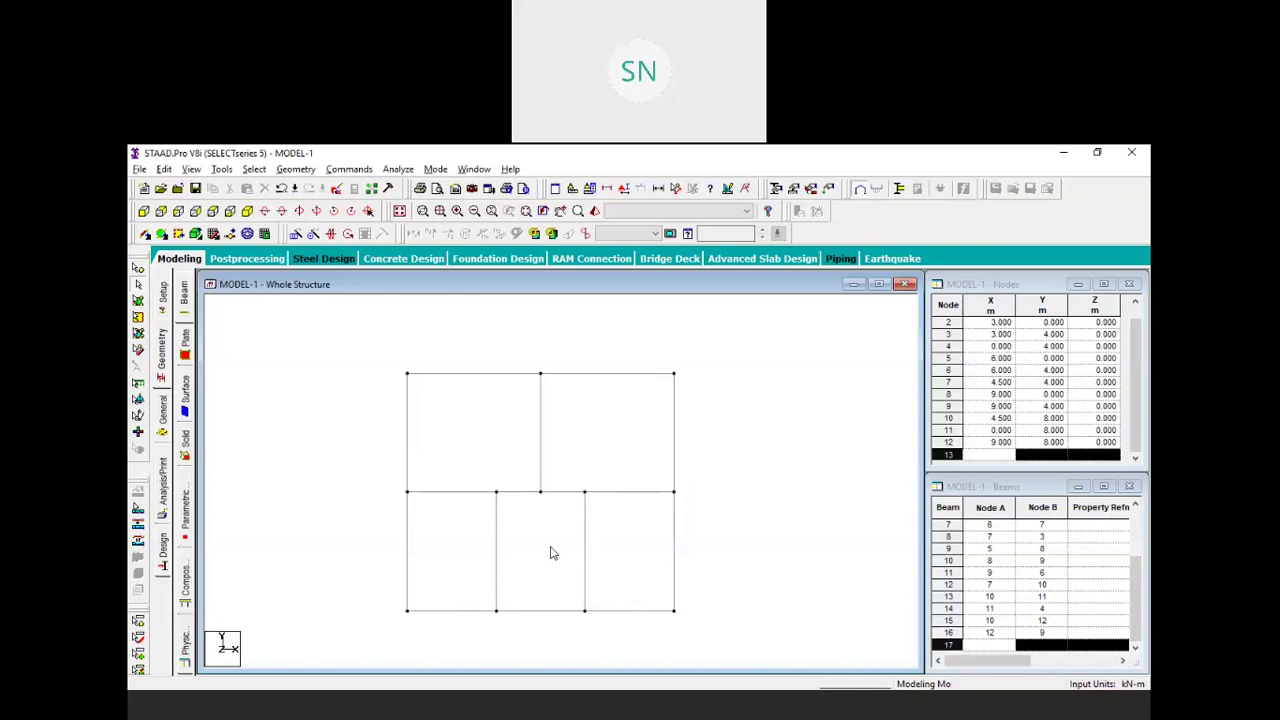
Show the frame in isometric view, make room around it, and select all of its beams
scroll(550, 553, down, 3)
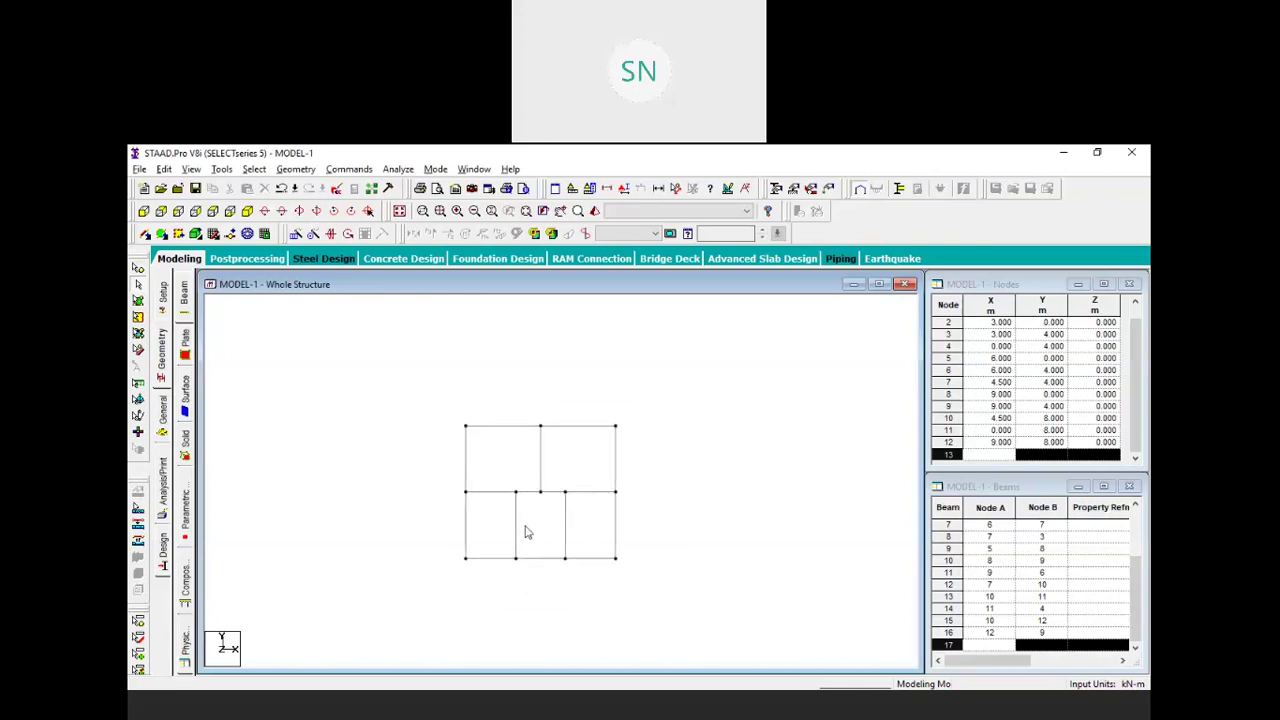
middle_drag(571, 457, 516, 466)
scroll(516, 466, up, 1)
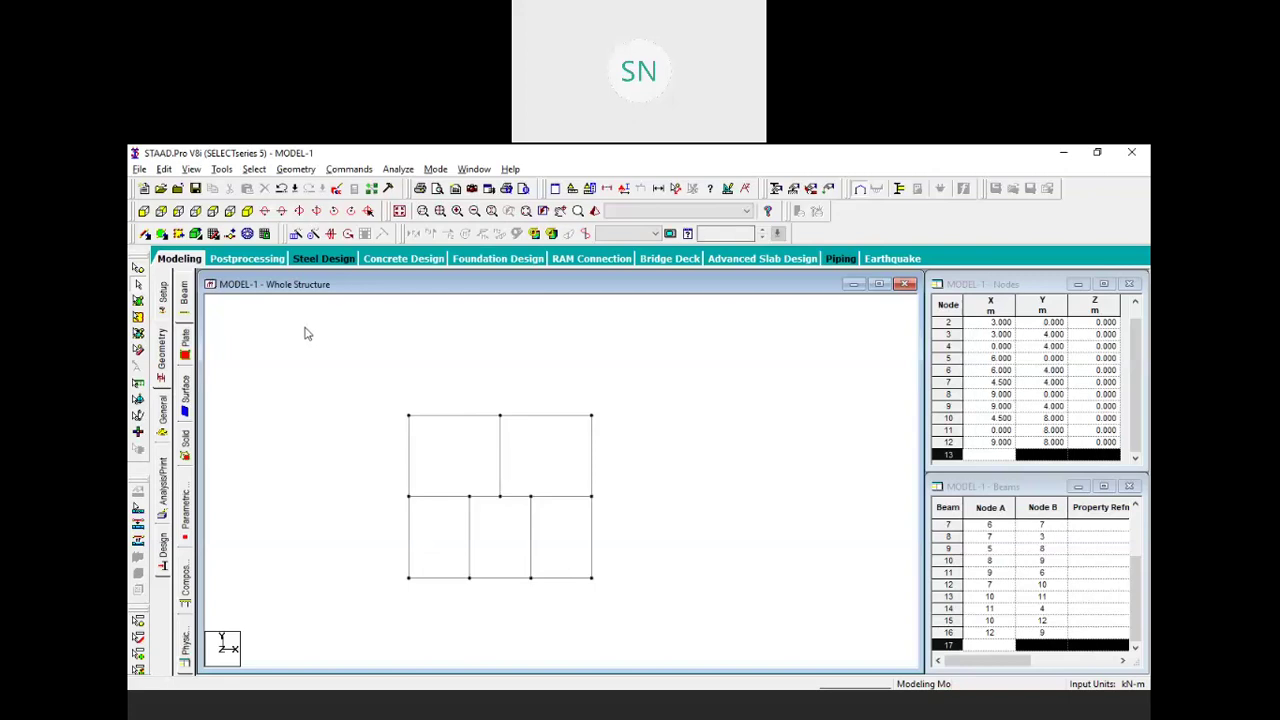
click(247, 212)
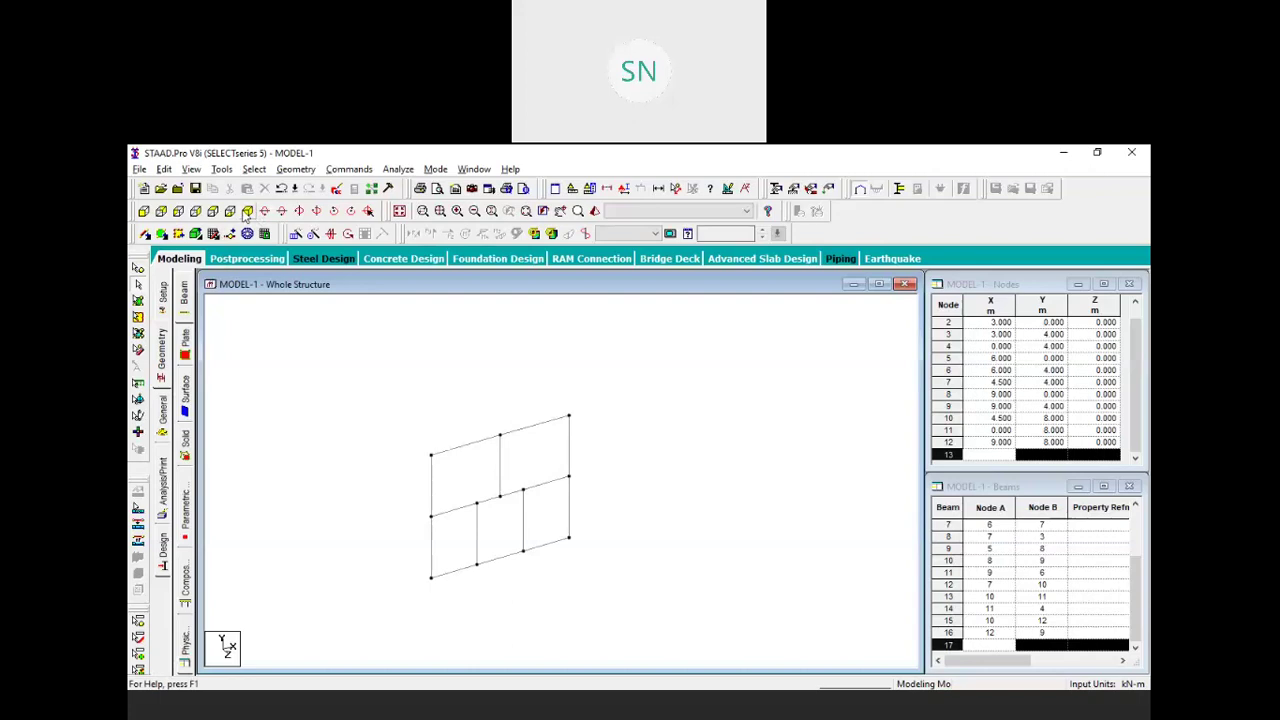
click(561, 212)
drag(603, 436, 578, 429)
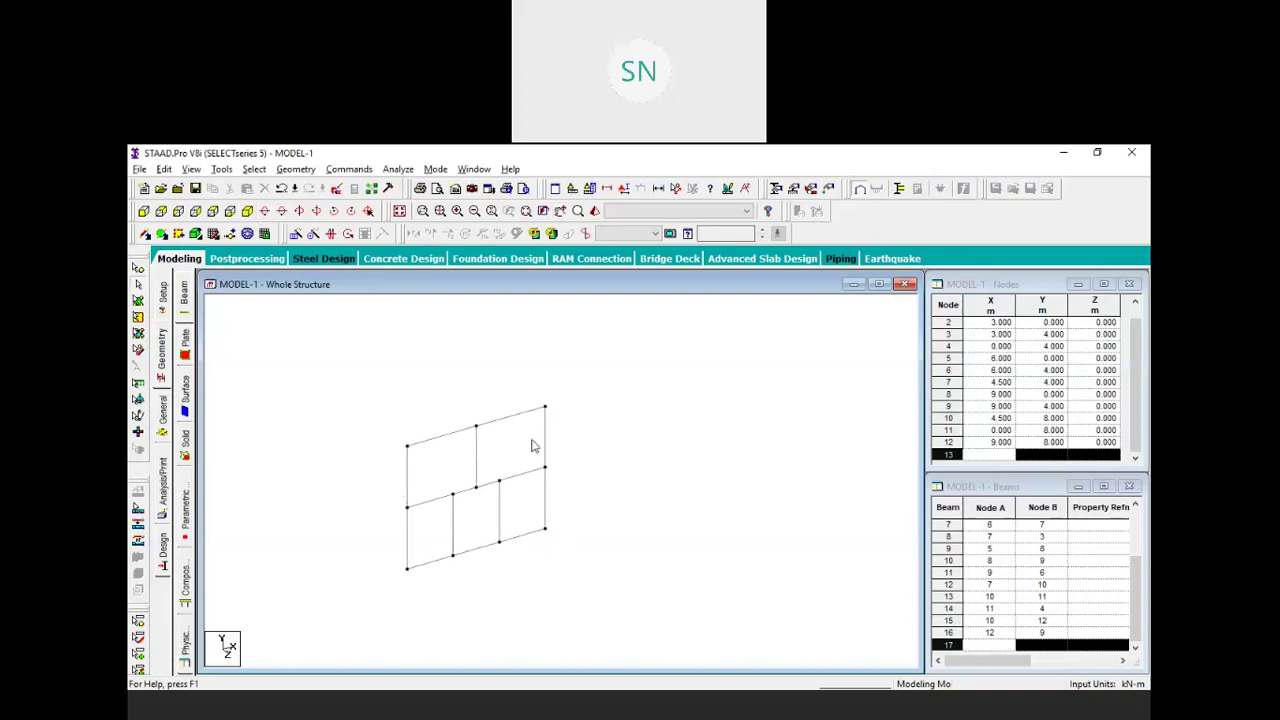
drag(432, 594, 421, 572)
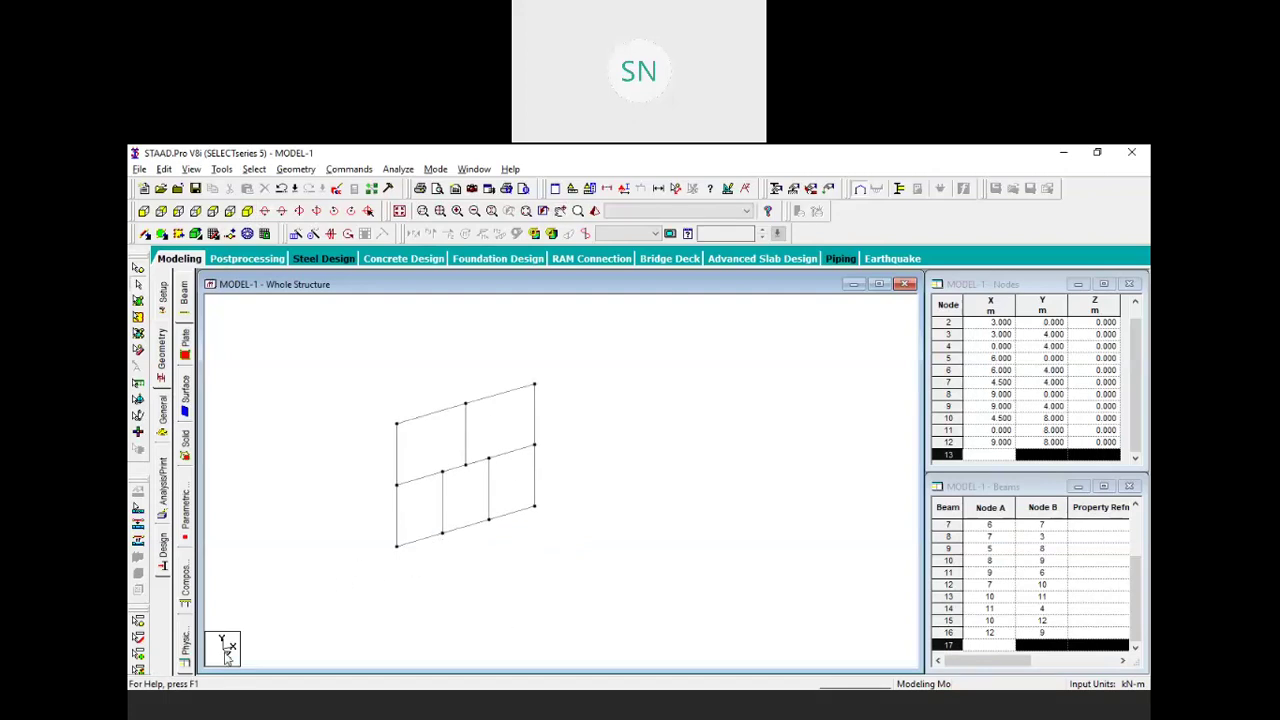
drag(474, 583, 450, 550)
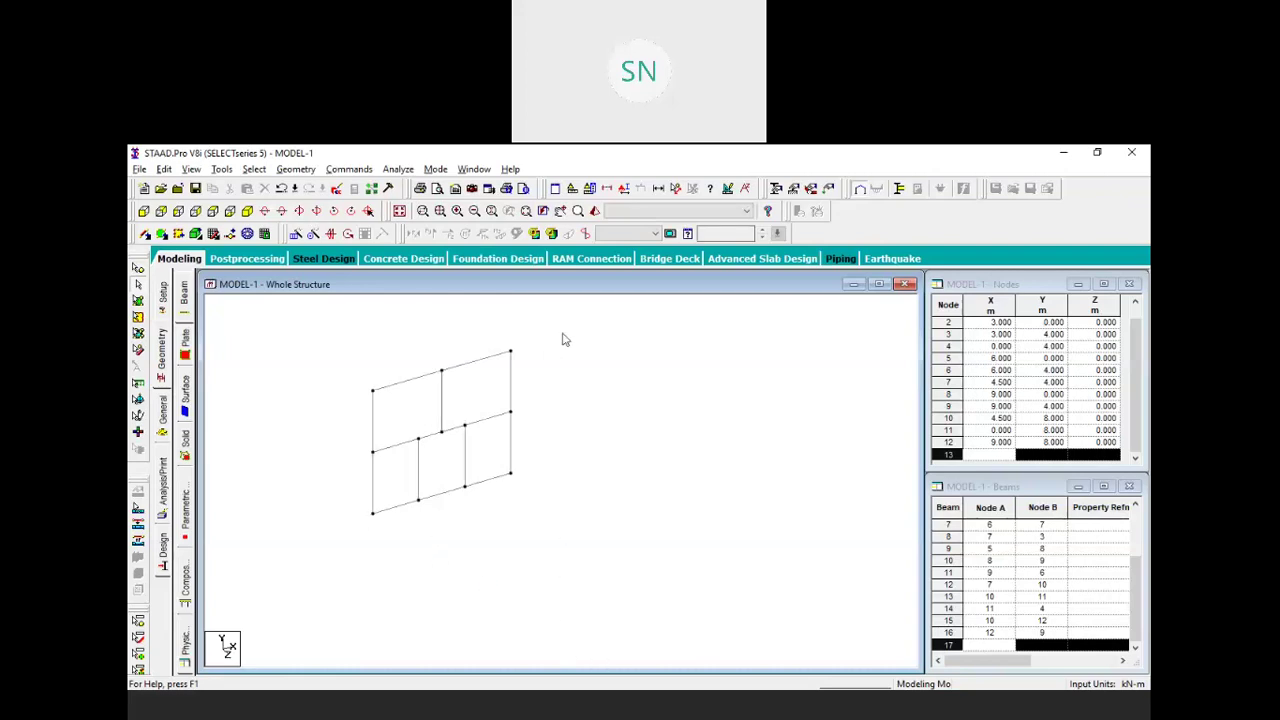
drag(575, 315, 341, 549)
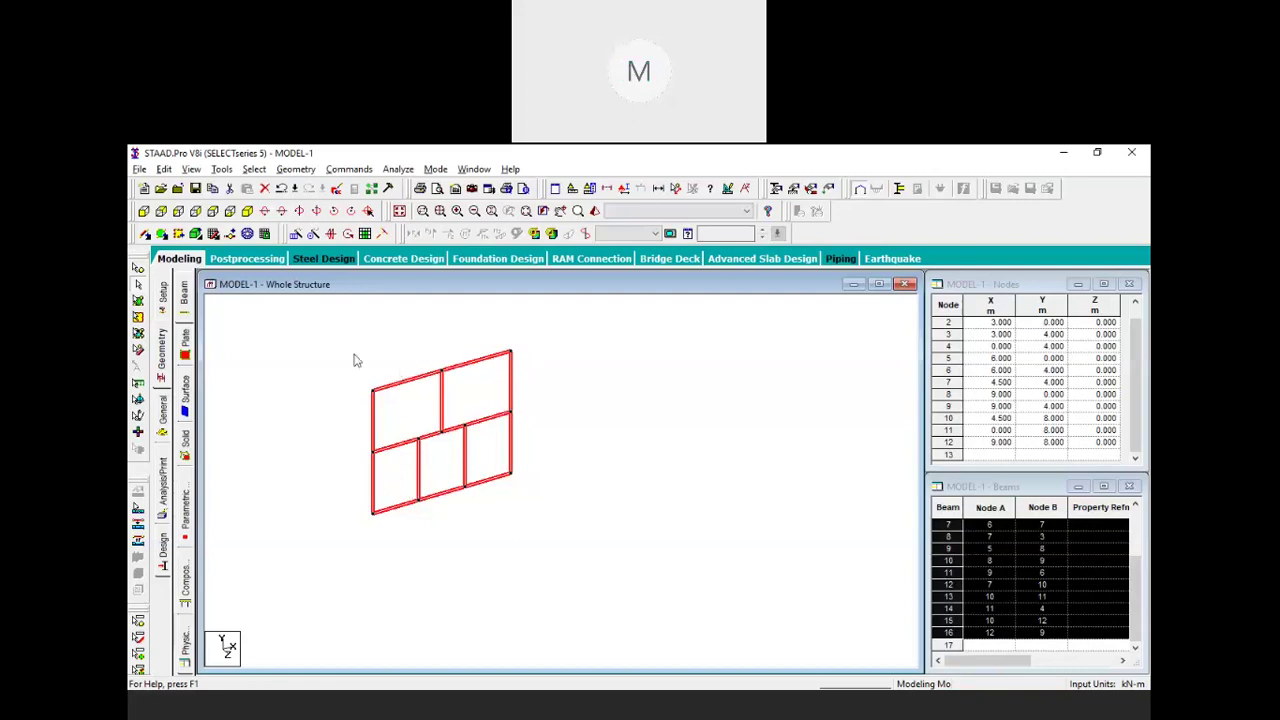
Try a translational repeat of the selected frame along global Z with 3 steps at 5 m spacing
click(297, 235)
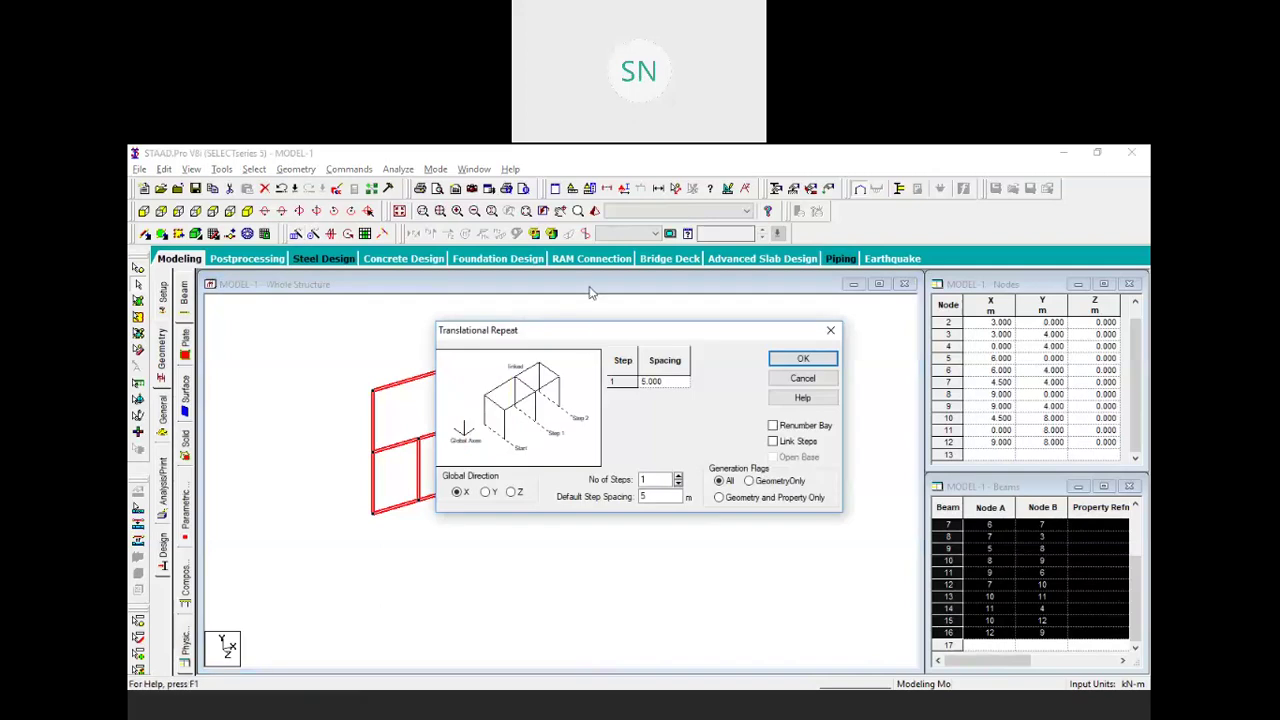
drag(584, 337, 590, 290)
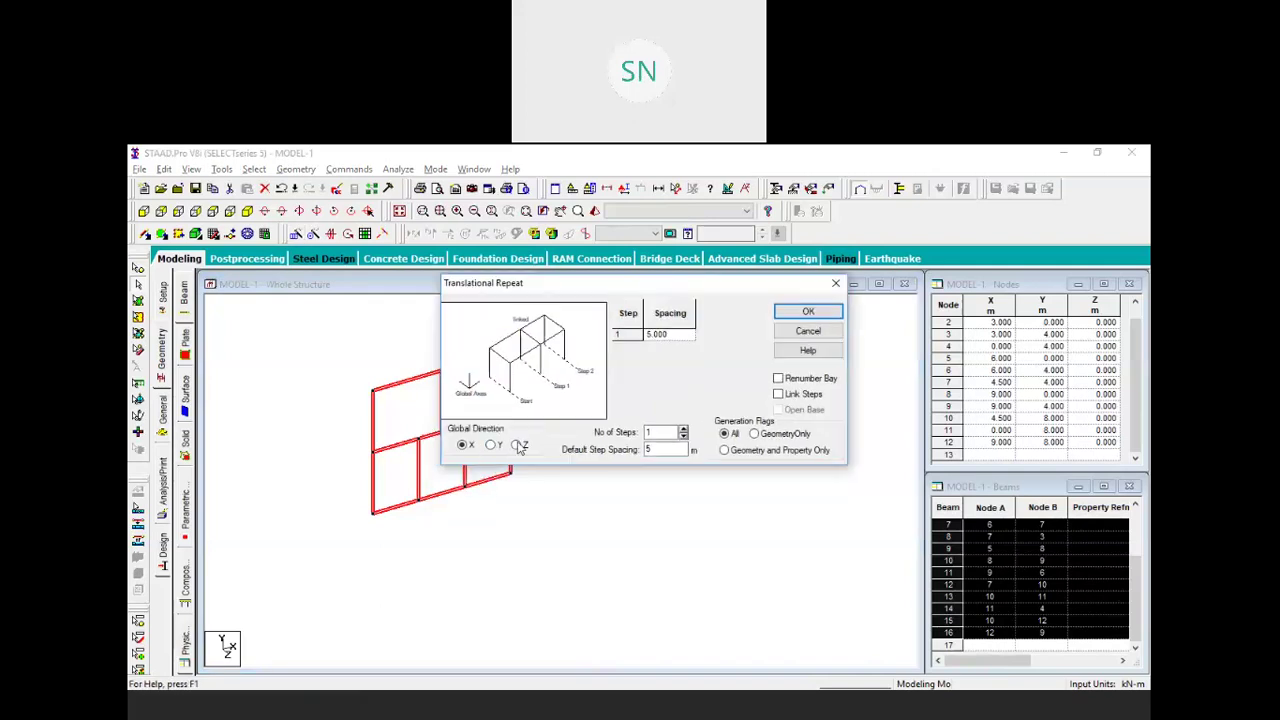
click(517, 445)
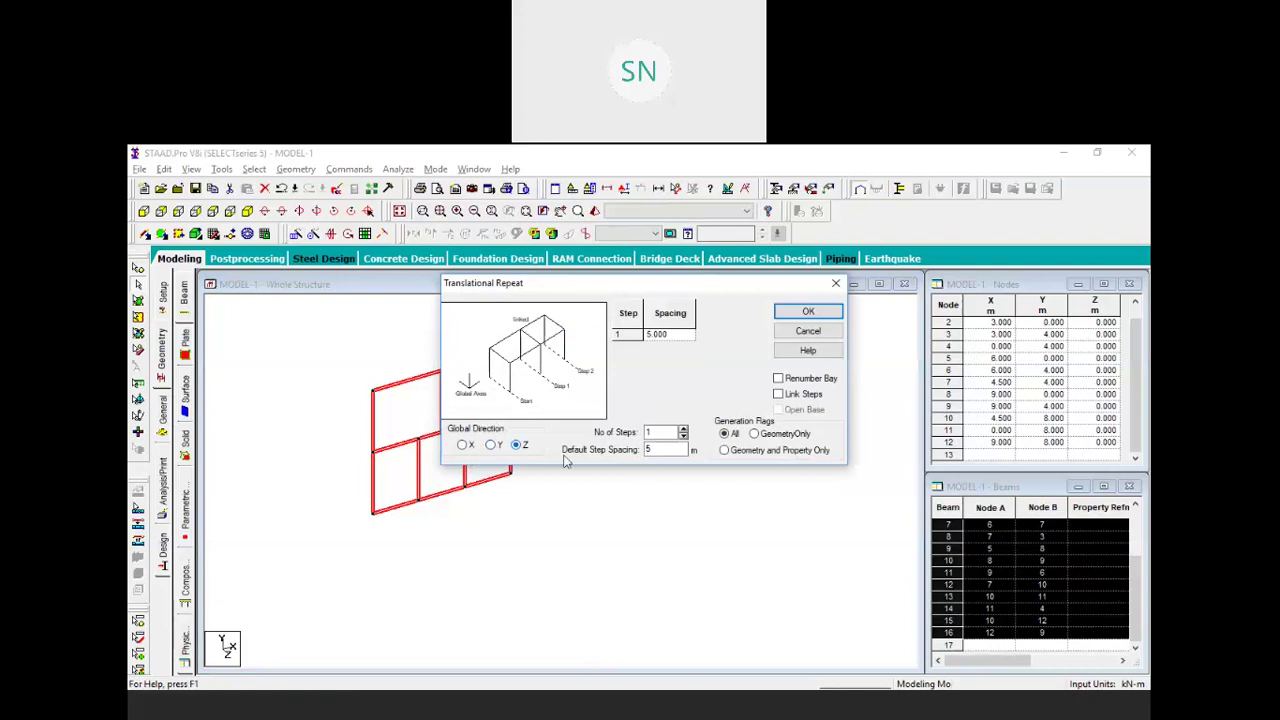
double_click(655, 432)
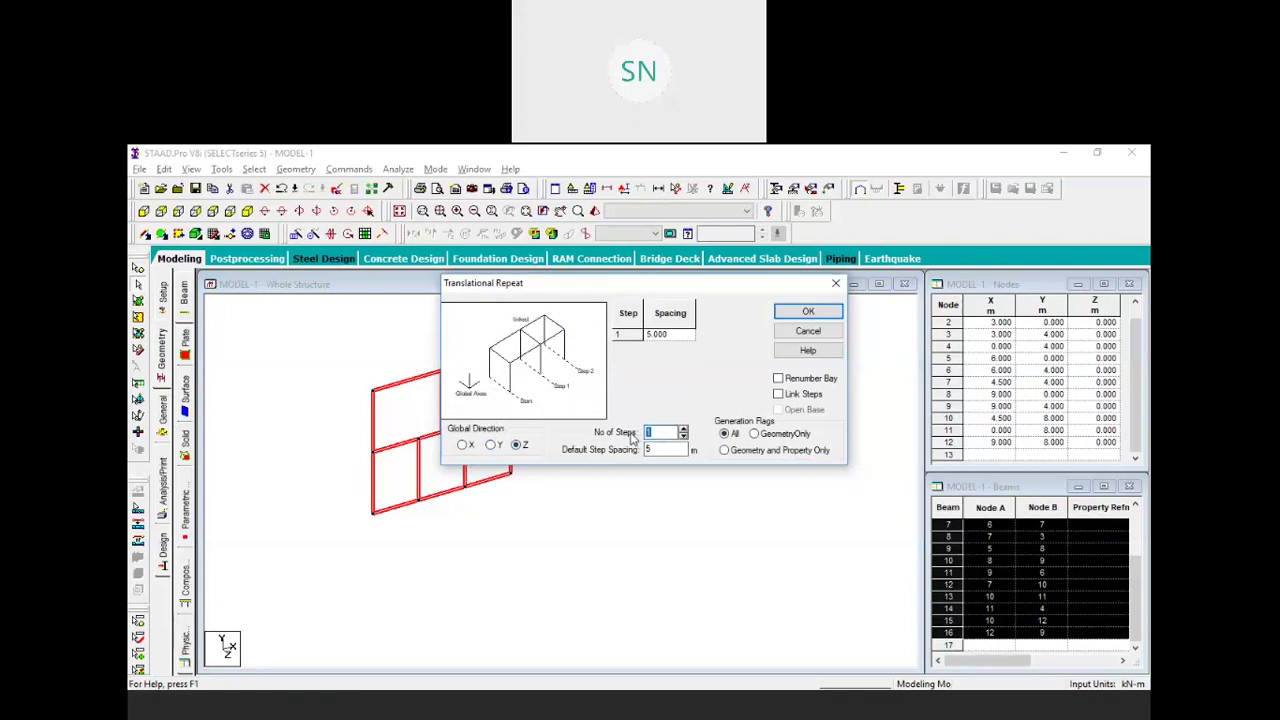
text(3)
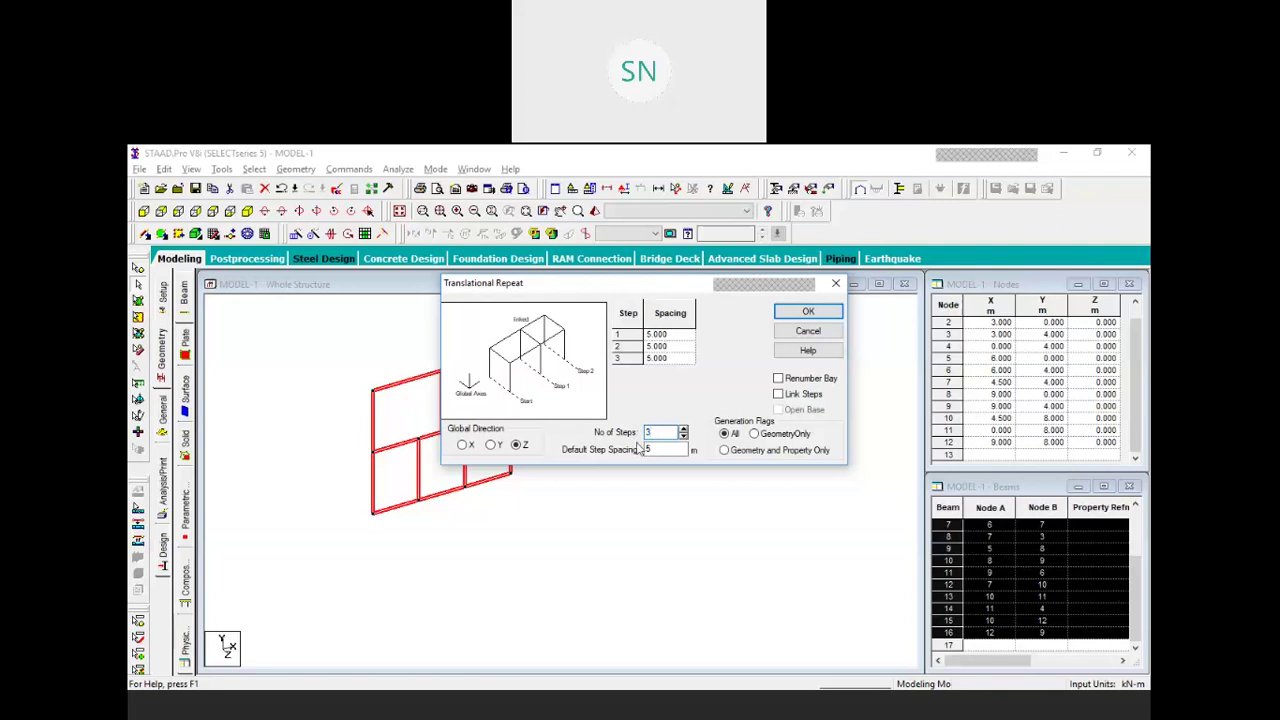
key(Tab)
click(809, 313)
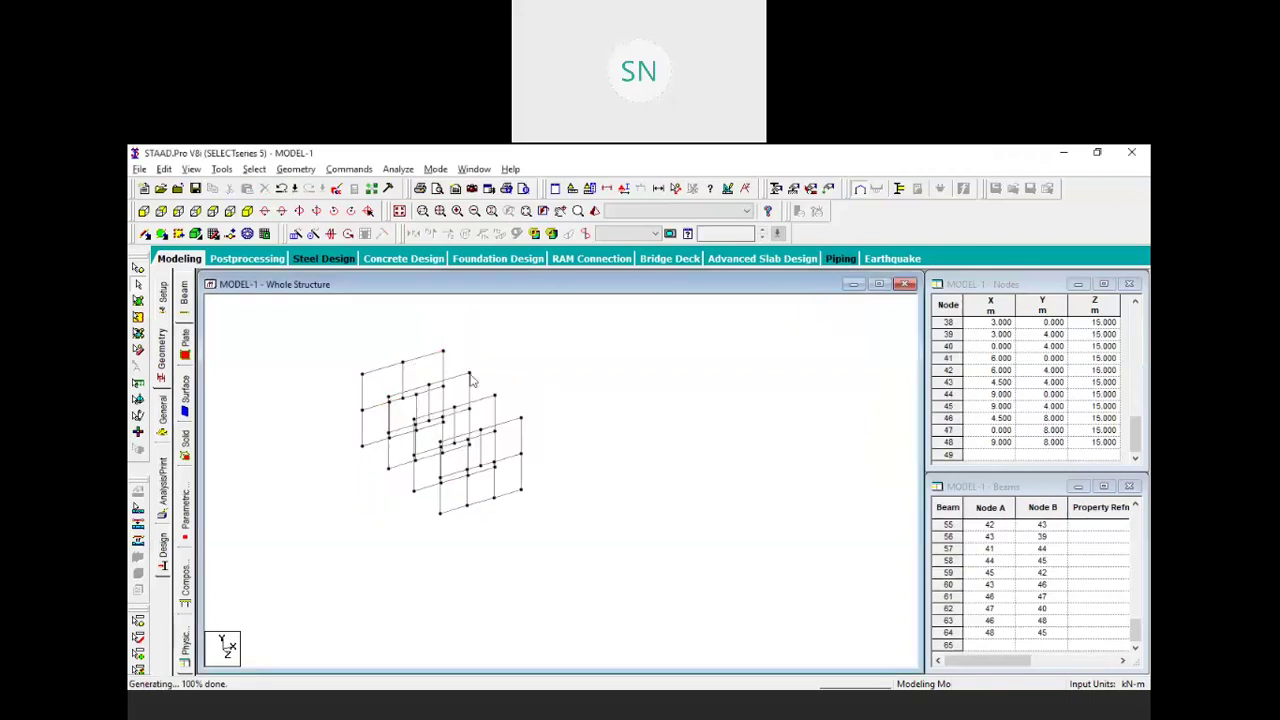
Rotate the model to examine the spacing and arrangement of the repeated frames from several angles
middle_drag(548, 405, 591, 434)
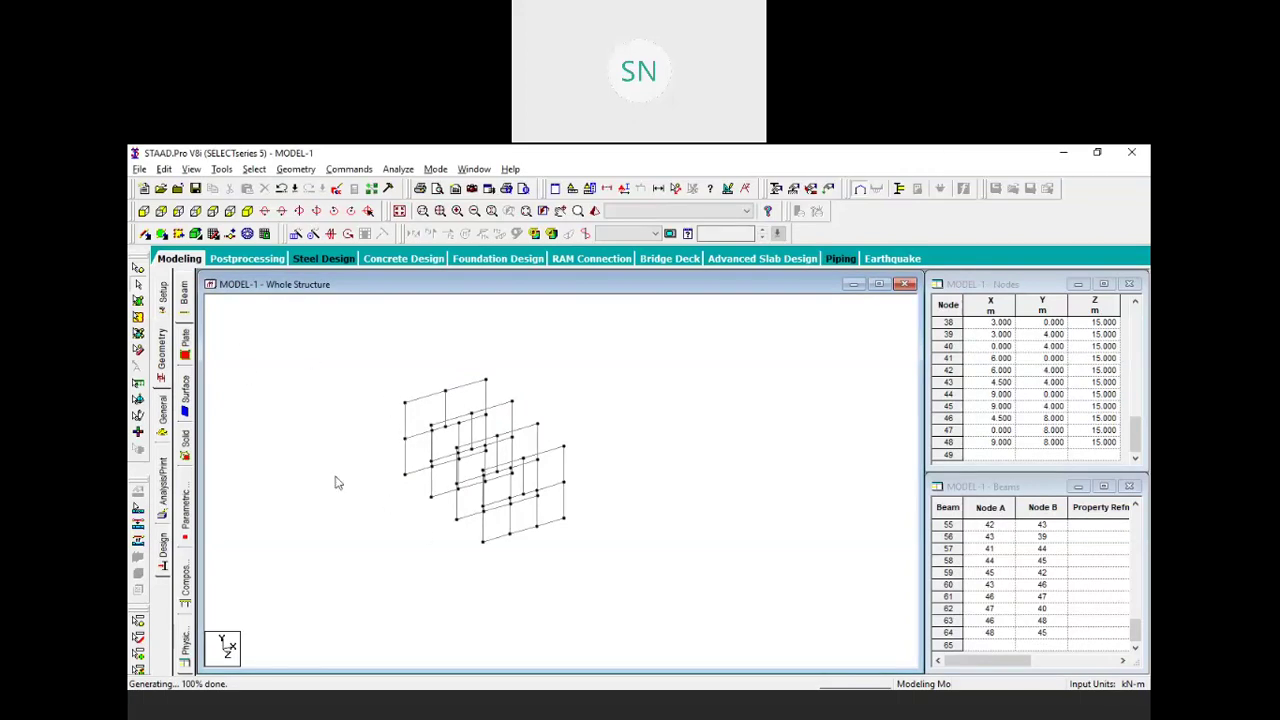
key(Right)
key(Right)
key(Right)
key(Right)
key(Right)
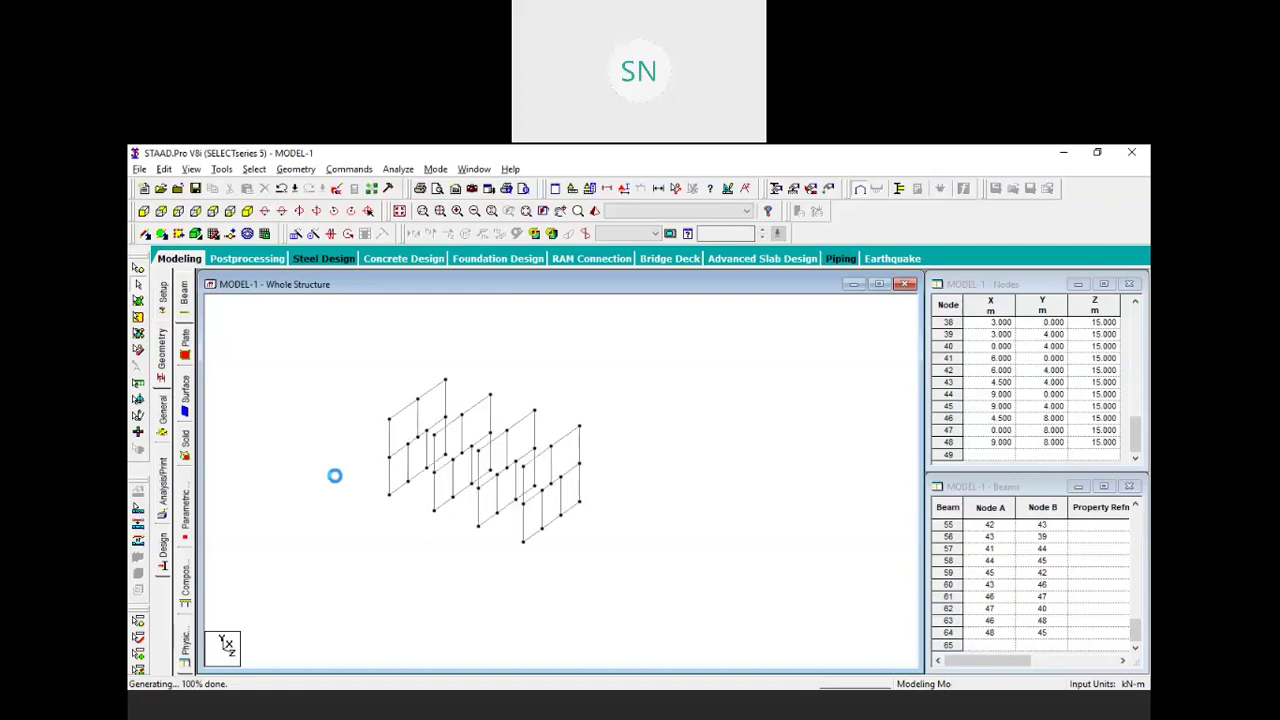
key(Right)
key(Right)
key(Left)
key(Left)
key(Left)
key(Right)
key(Right)
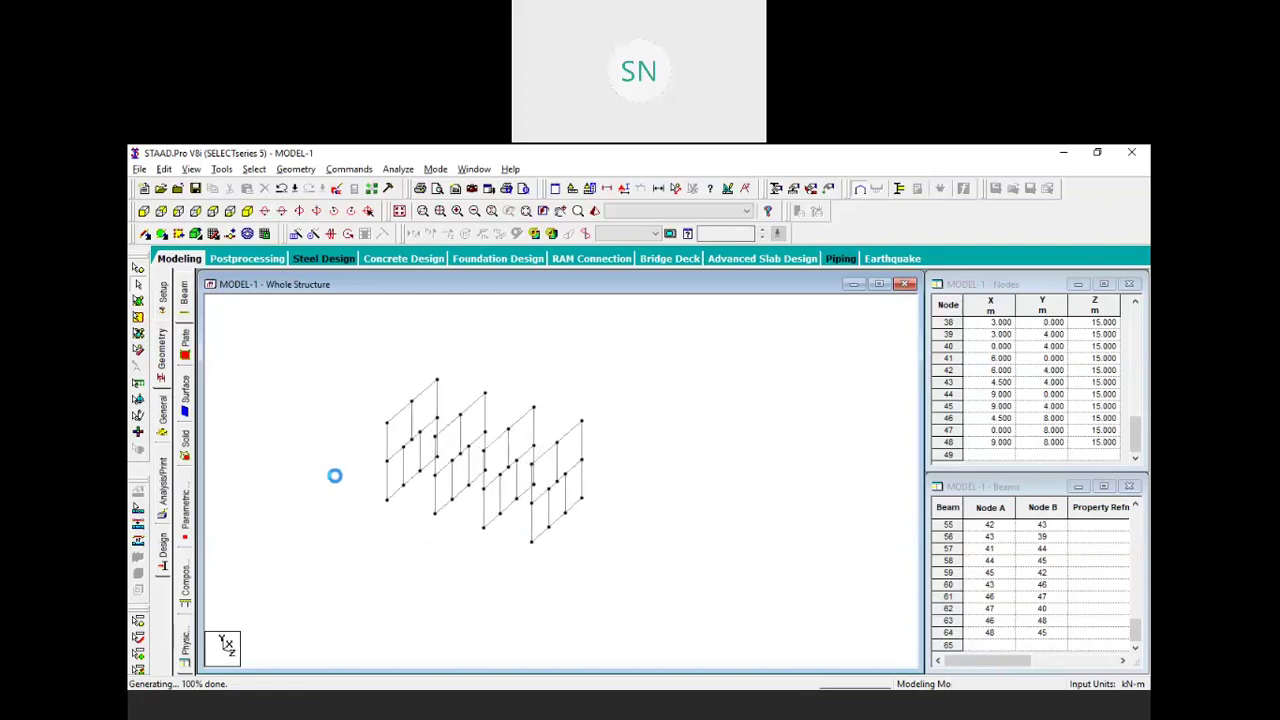
key(Right)
key(Right)
key(Right)
key(Down)
key(Down)
key(Down)
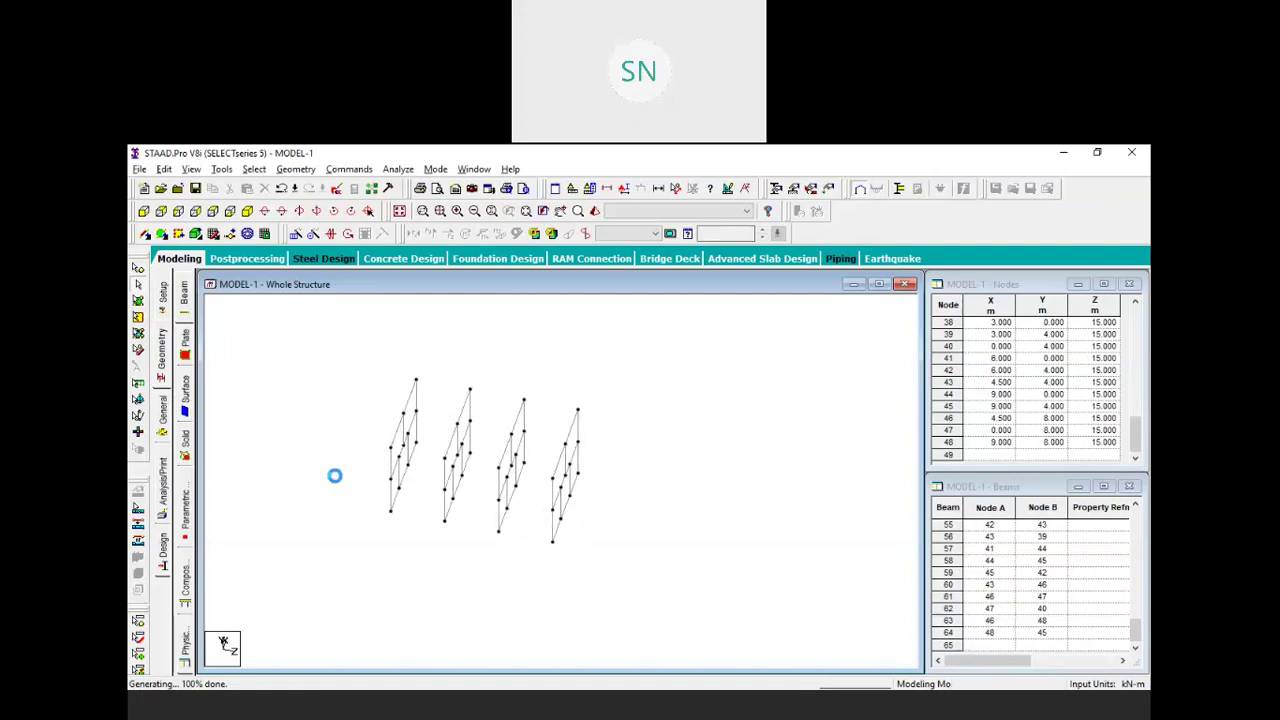
key(Right)
key(Right)
key(Right)
key(Right)
key(Right)
key(Right)
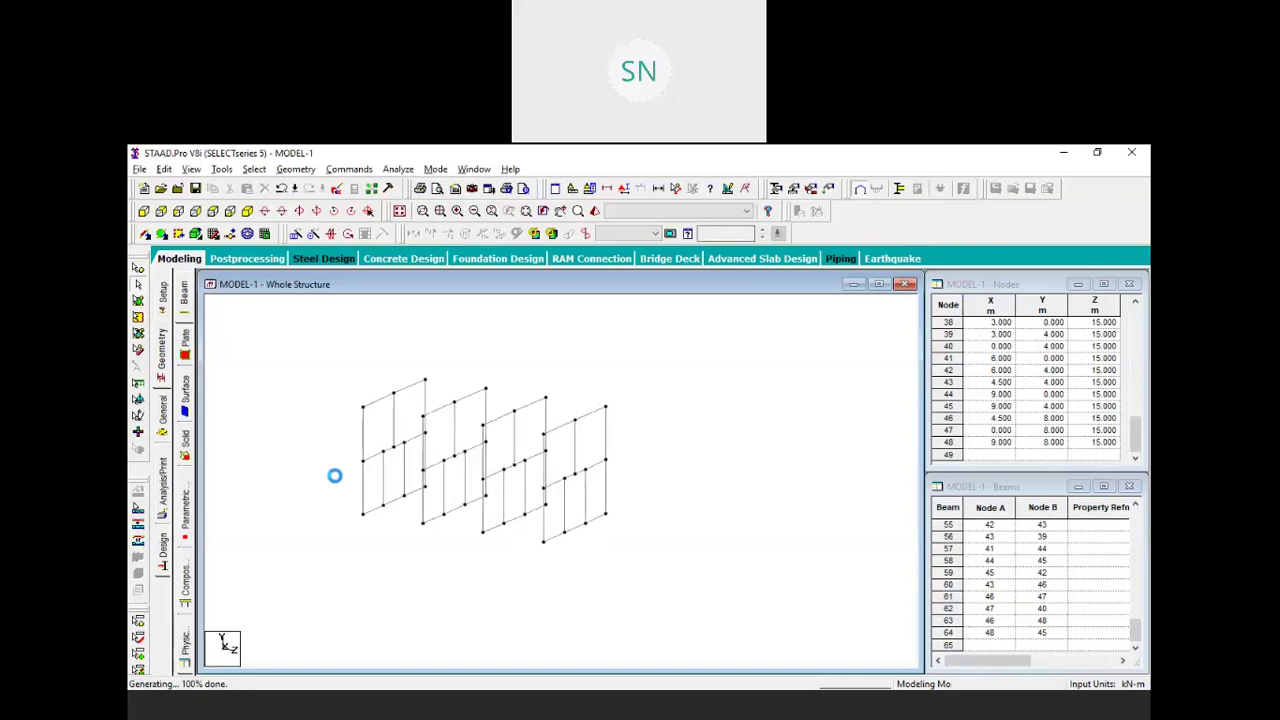
key(Right)
key(Right)
key(Right)
key(Right)
key(Right)
key(Right)
key(Right)
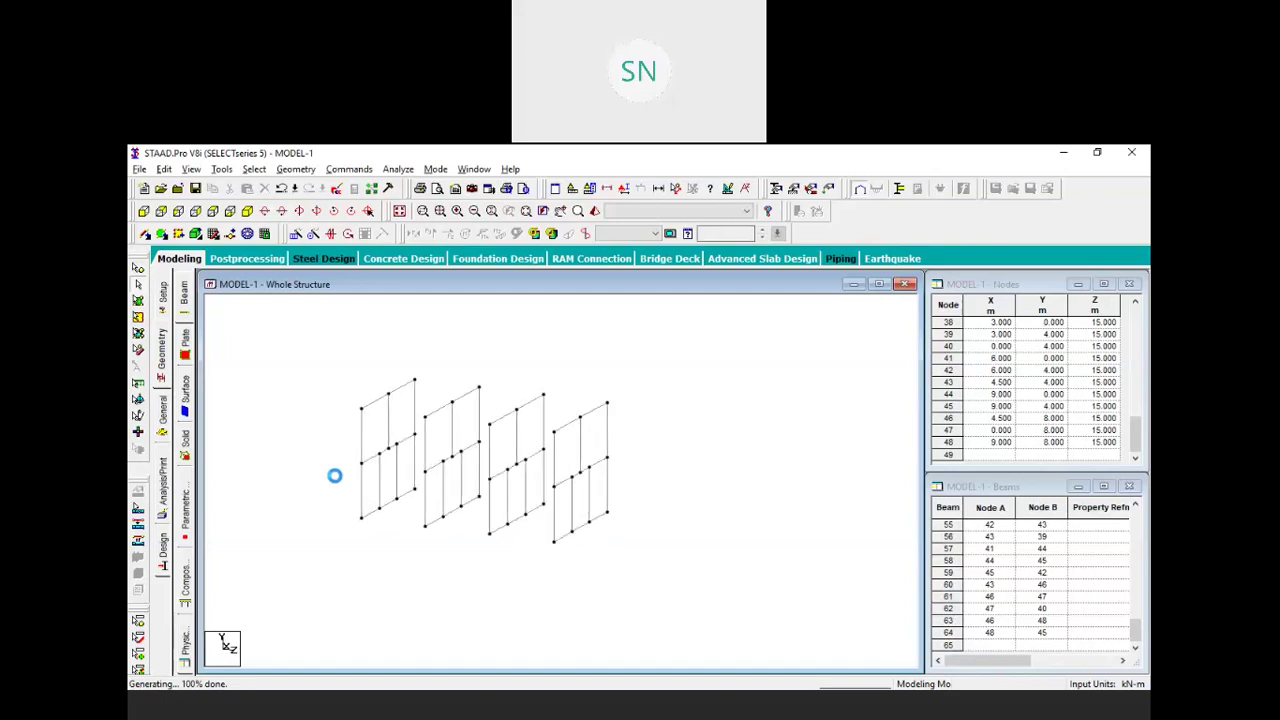
key(Right)
key(Right)
key(Right)
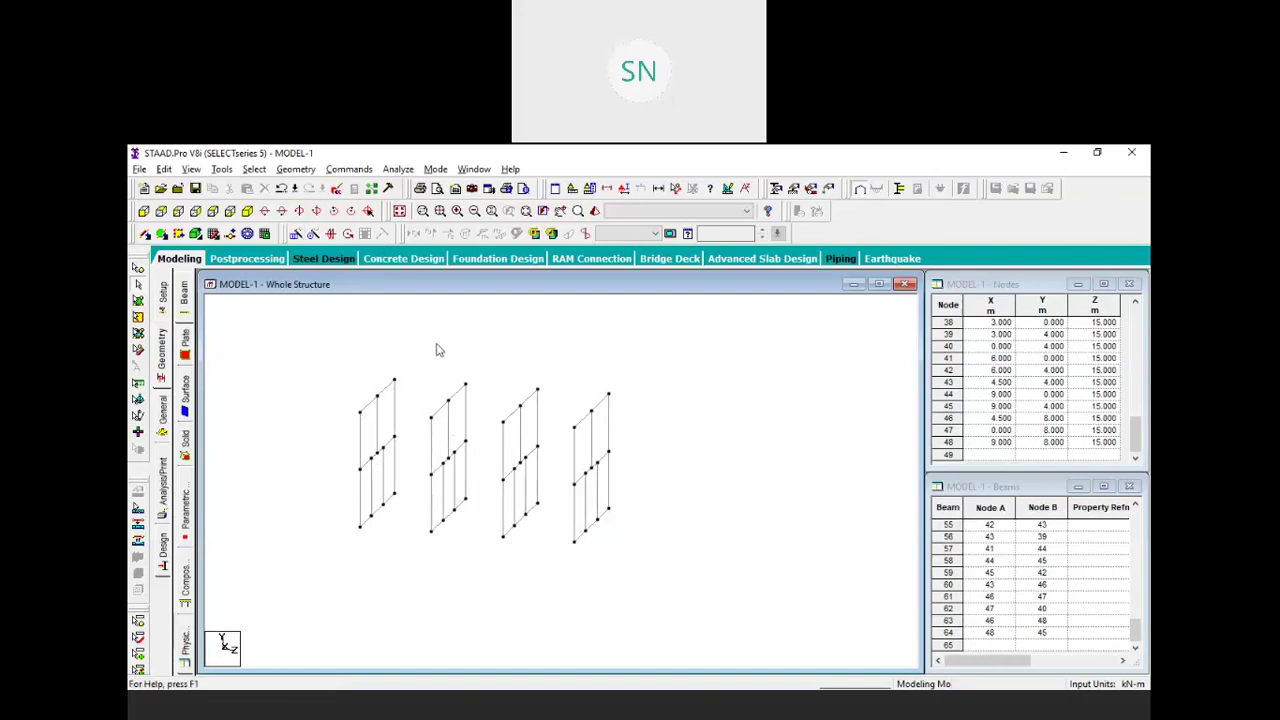
Undo the translational repeat of the frame
key(ctrl+z)
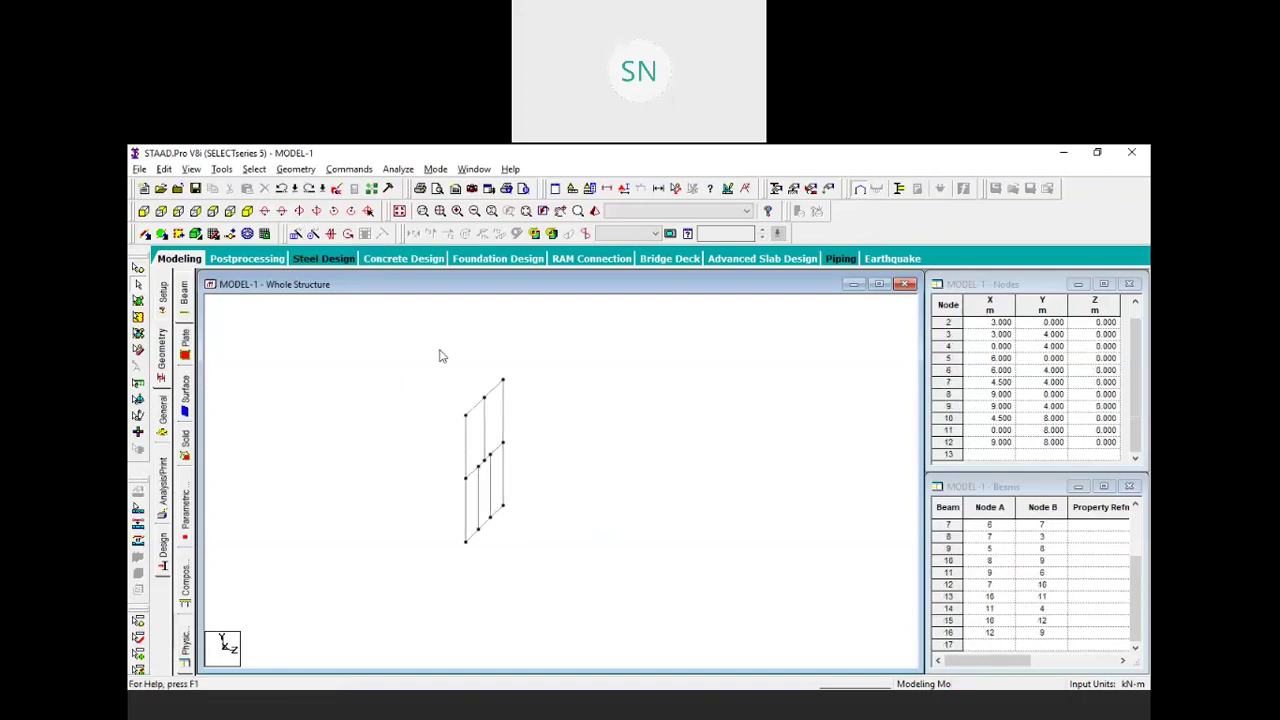
Select all beams of the frame, repeat them along global Z in 3 steps of 5 m without linking, and clear the selection
drag(558, 324, 420, 577)
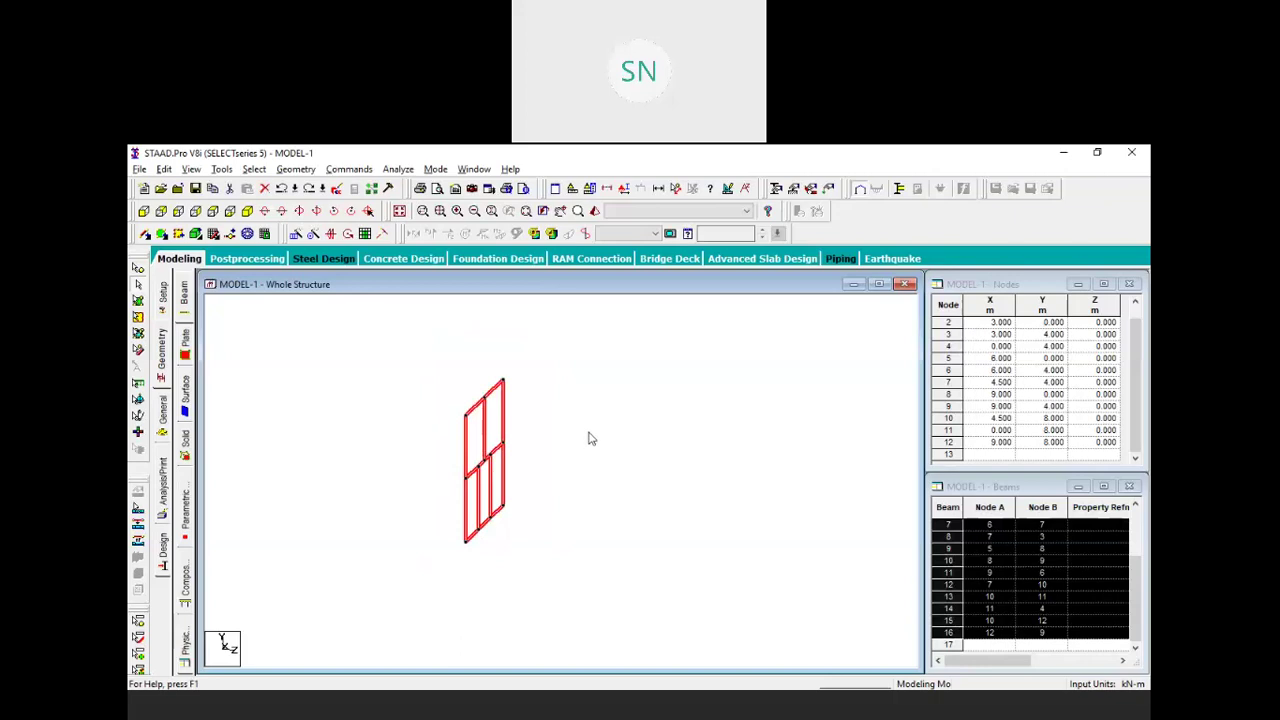
click(296, 236)
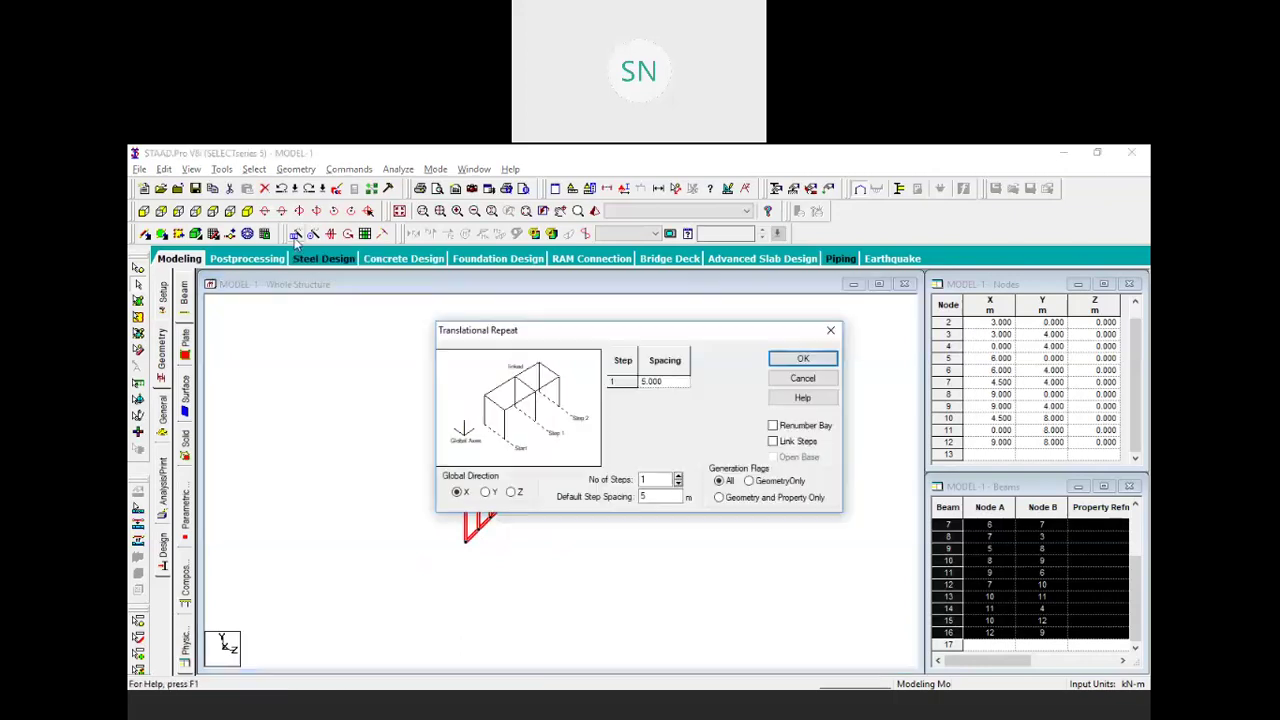
click(513, 494)
double_click(648, 480)
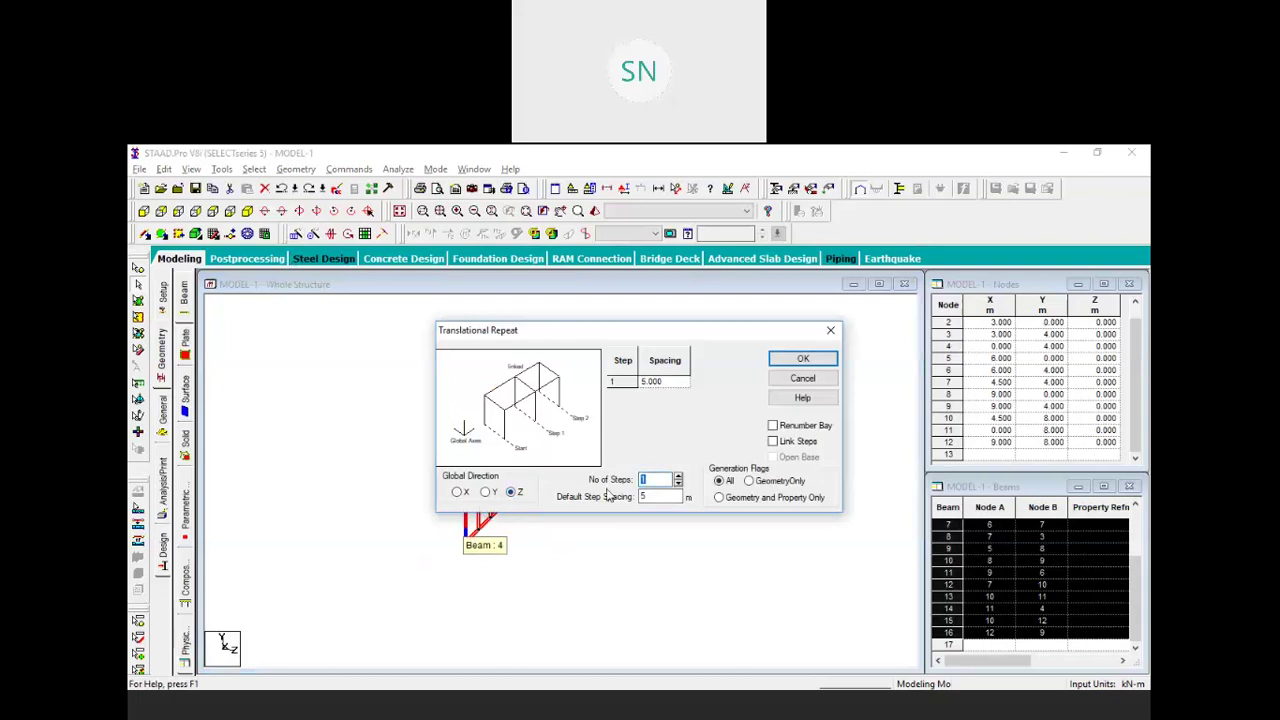
text(23)
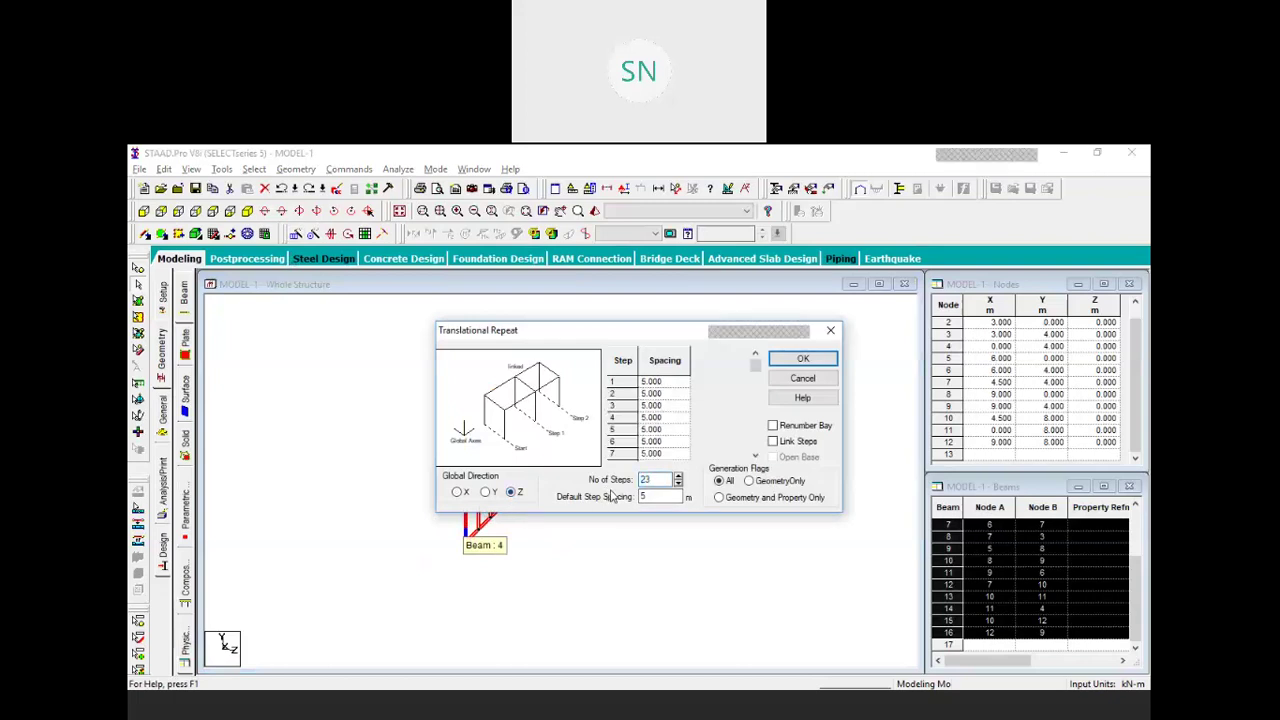
key(BackSpace)
key(BackSpace)
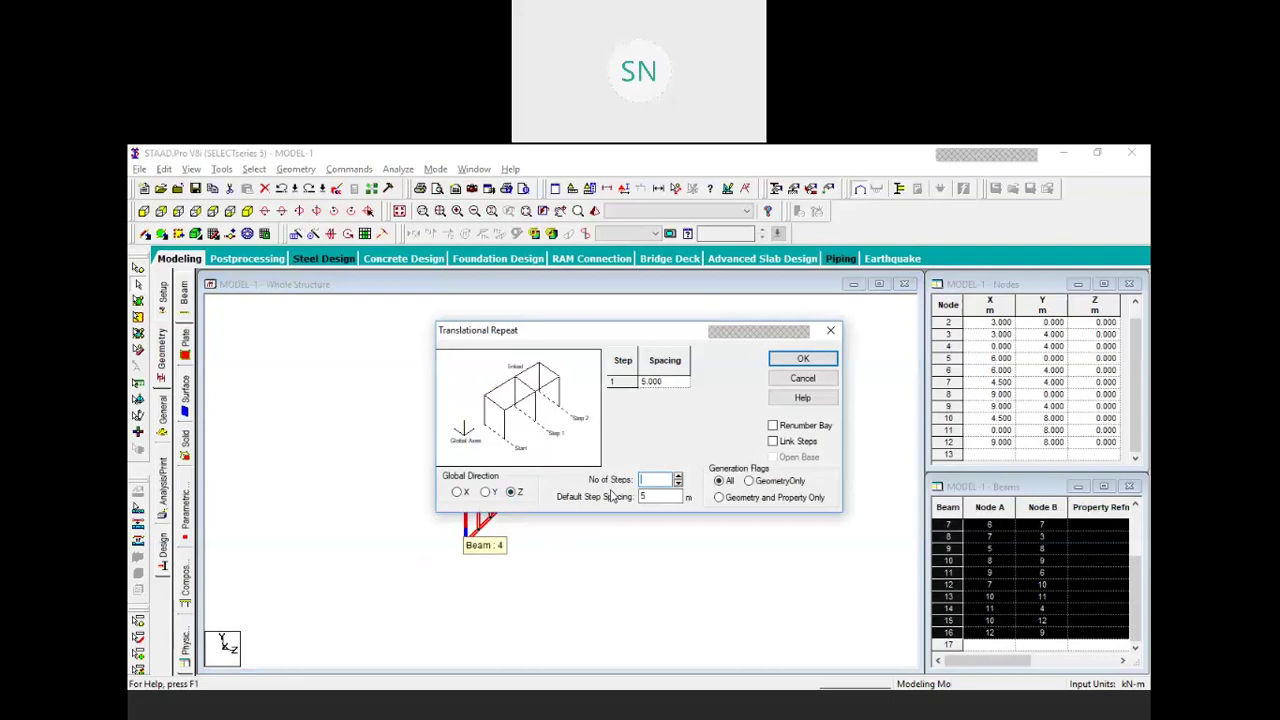
text(3)
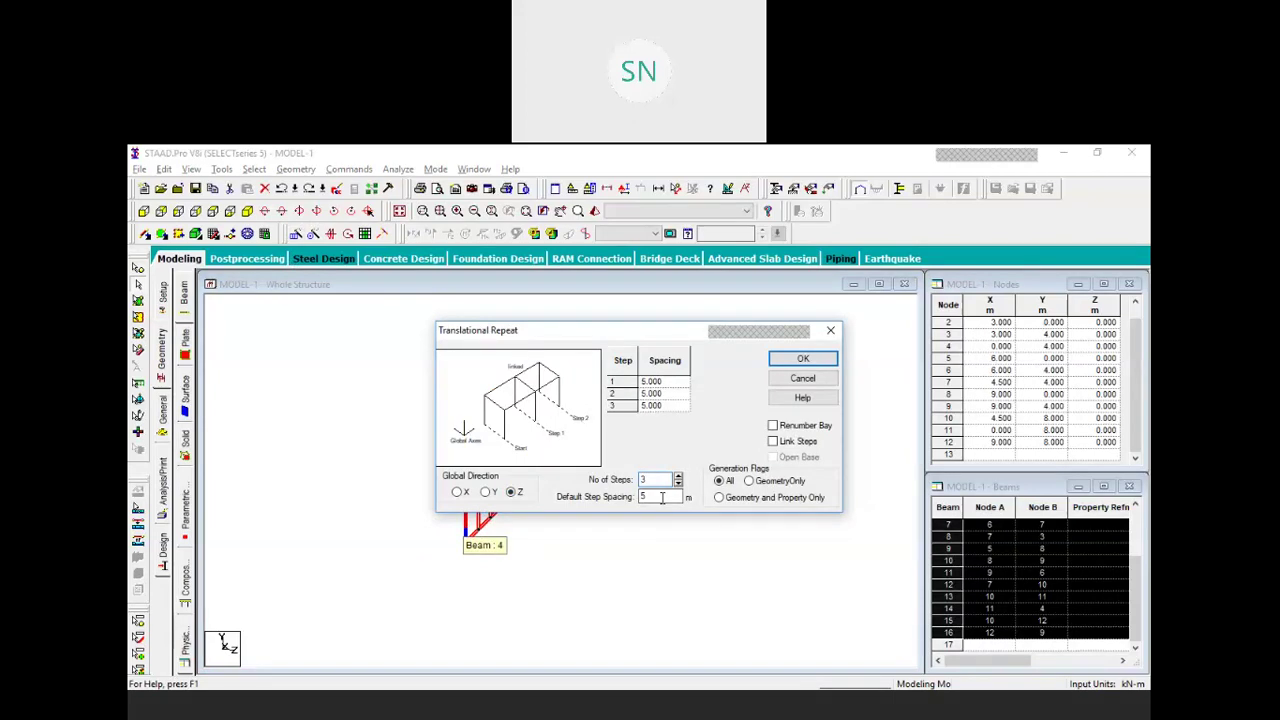
click(804, 361)
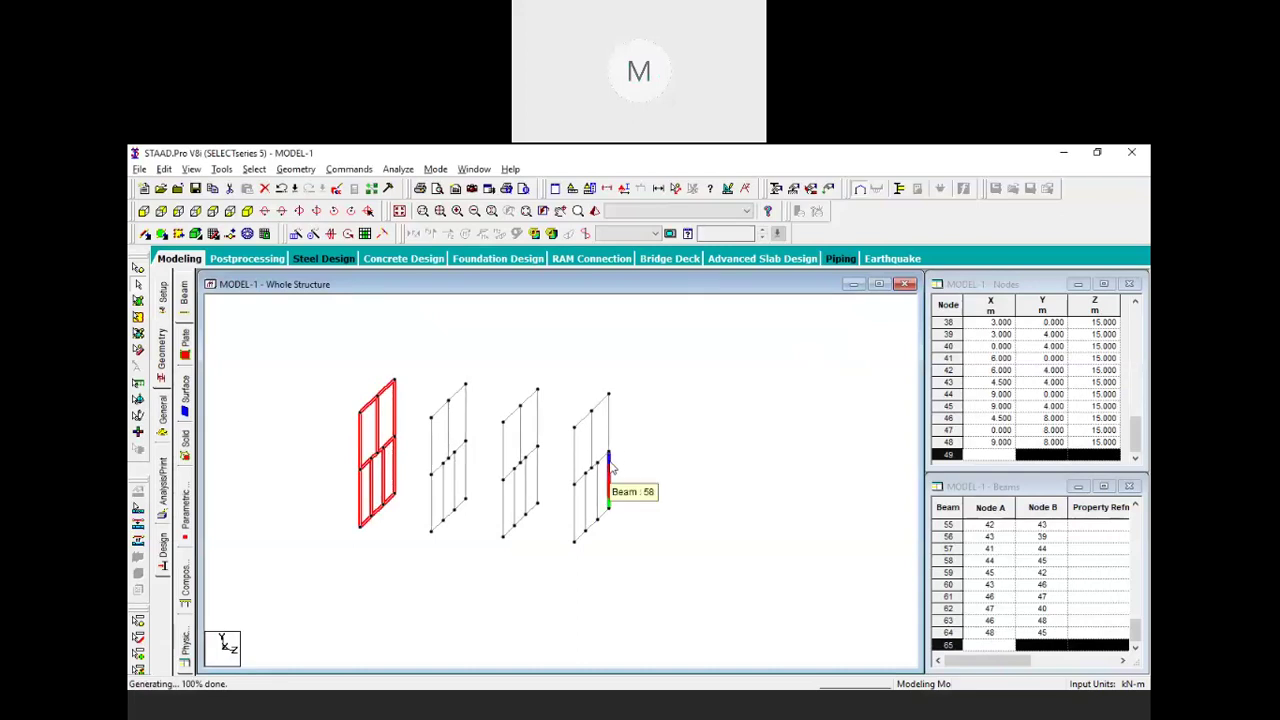
click(544, 572)
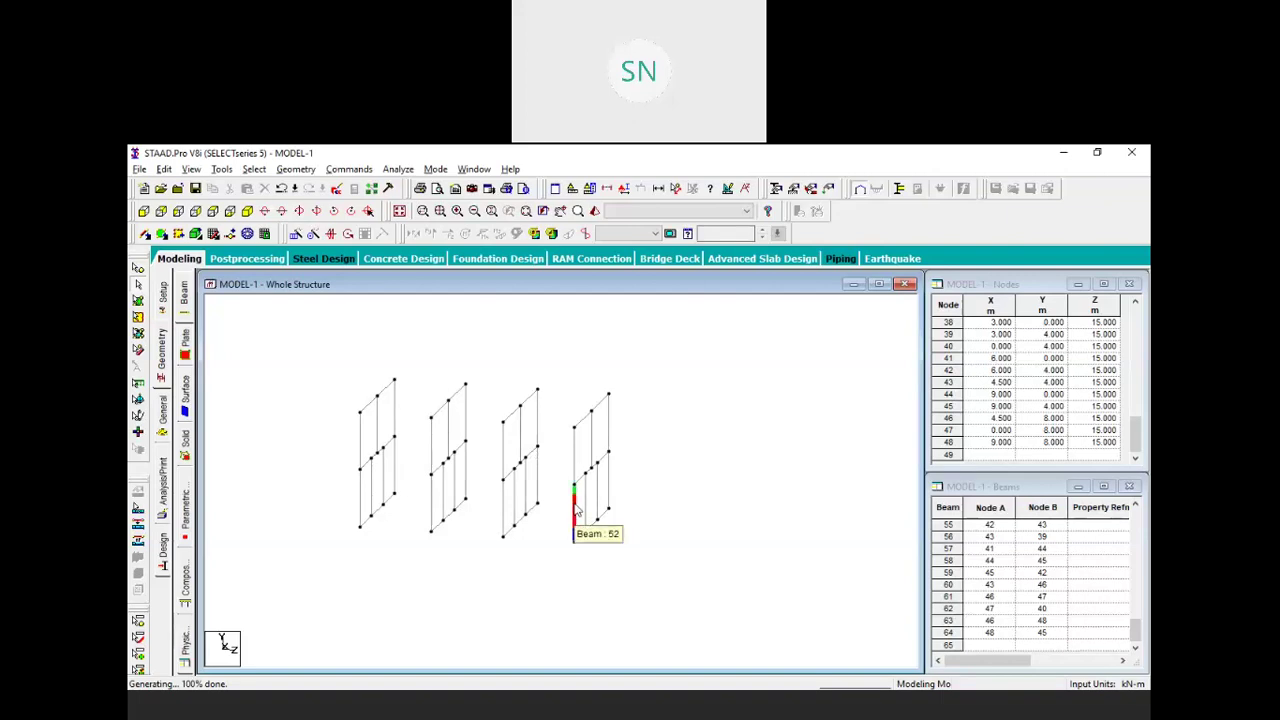
Select the frame at Z = 15 m and set up a translational repeat of it along global Z with 2 steps
drag(657, 352, 562, 584)
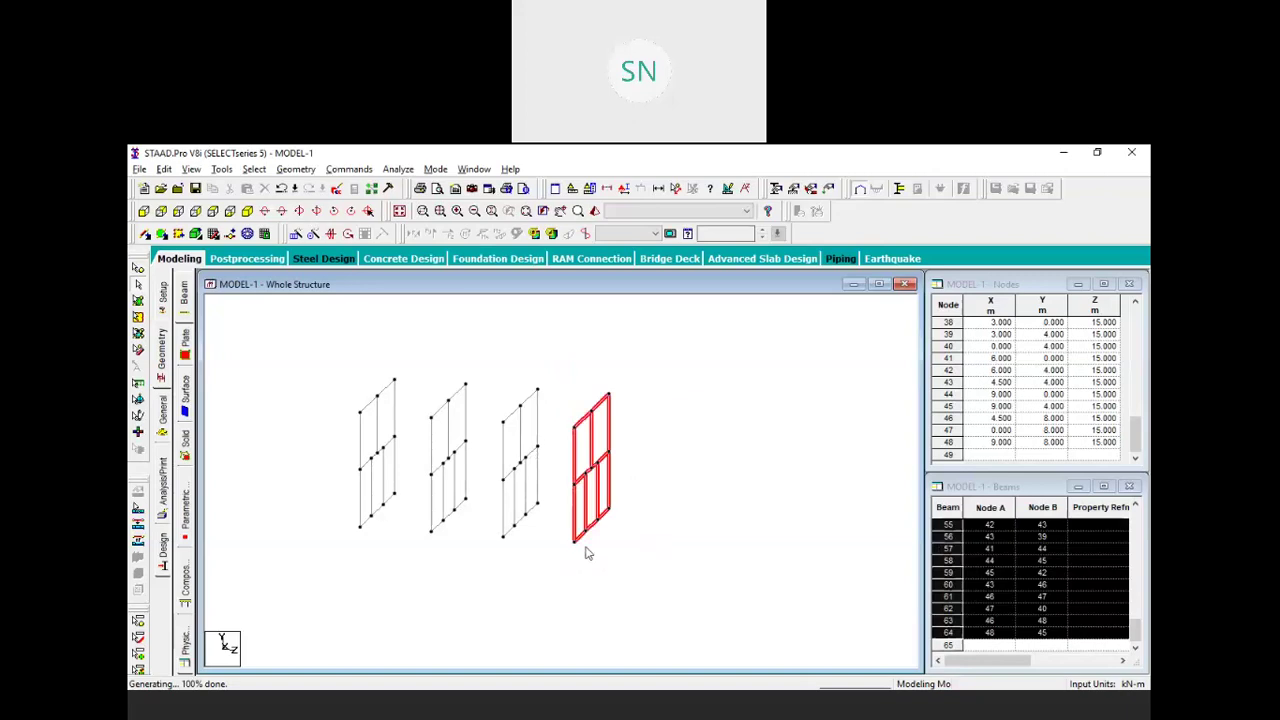
click(296, 236)
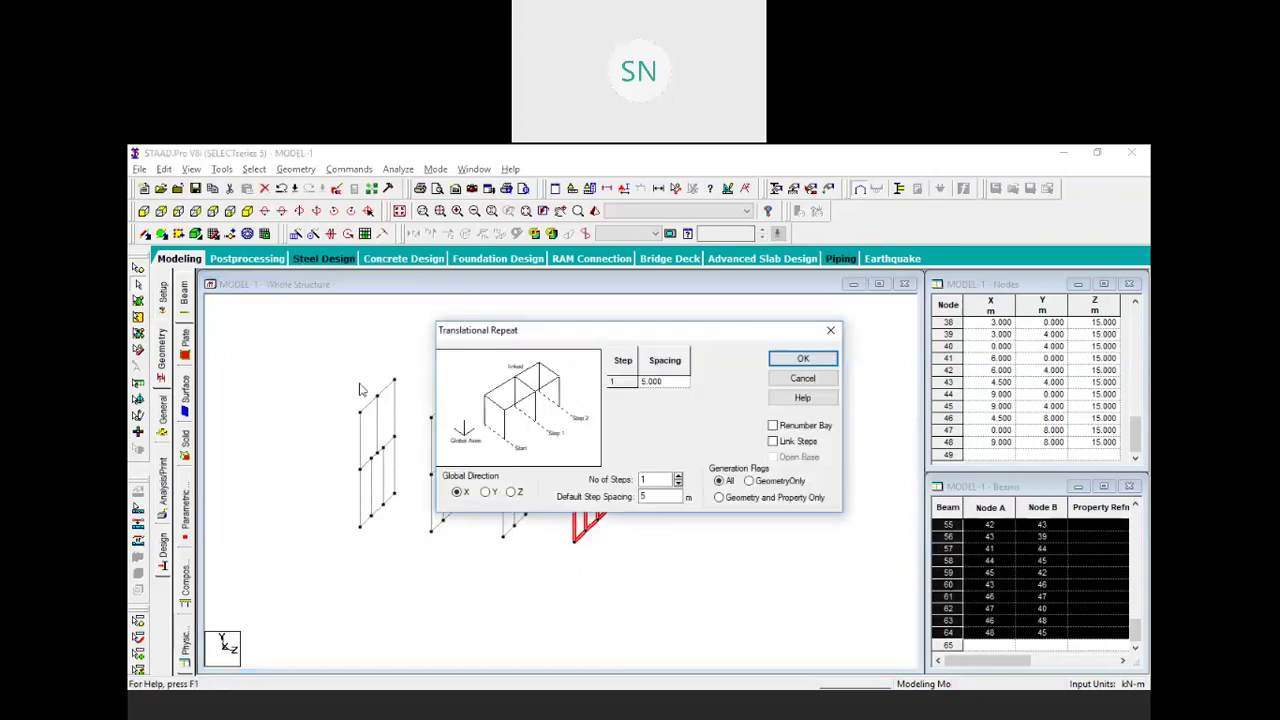
click(511, 492)
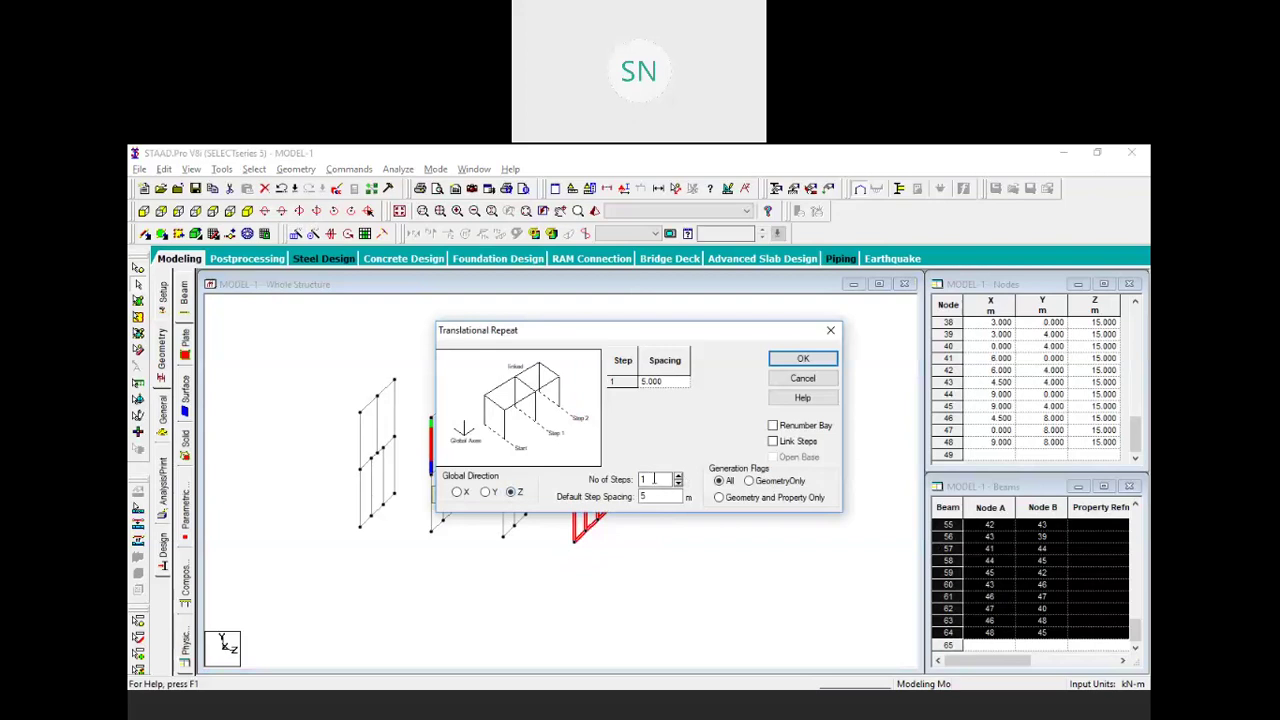
click(678, 475)
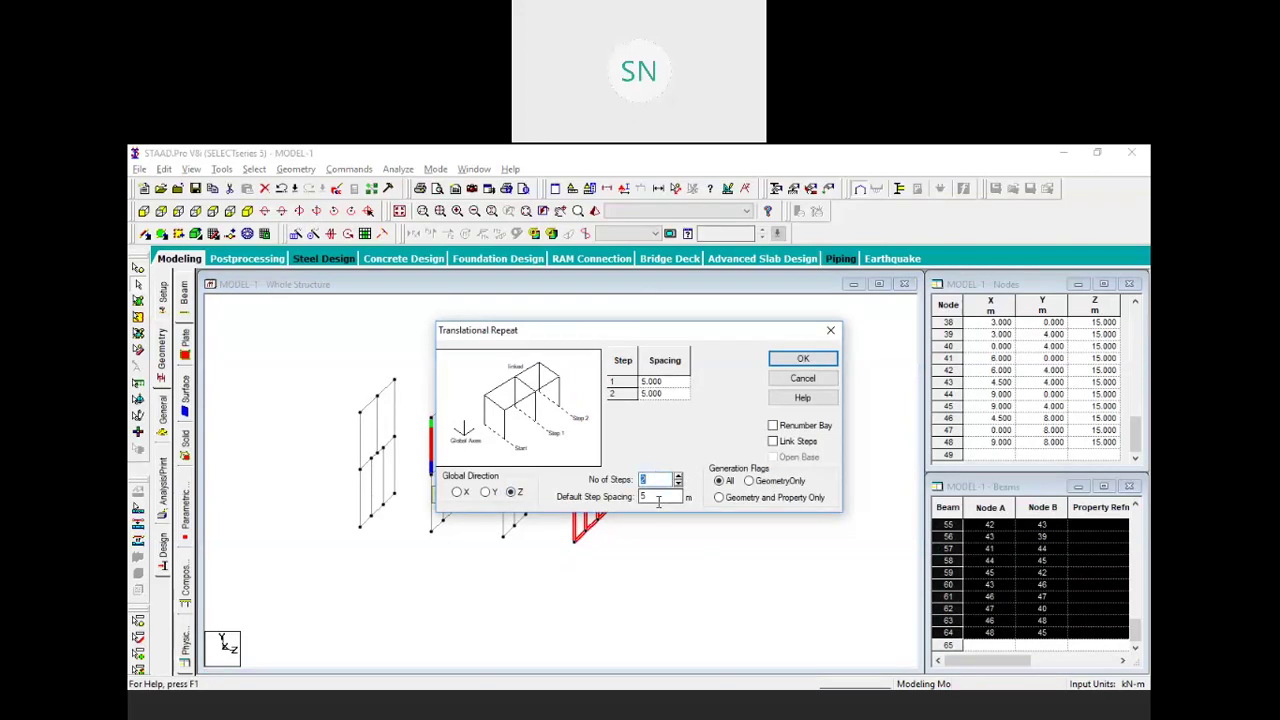
drag(652, 334, 533, 273)
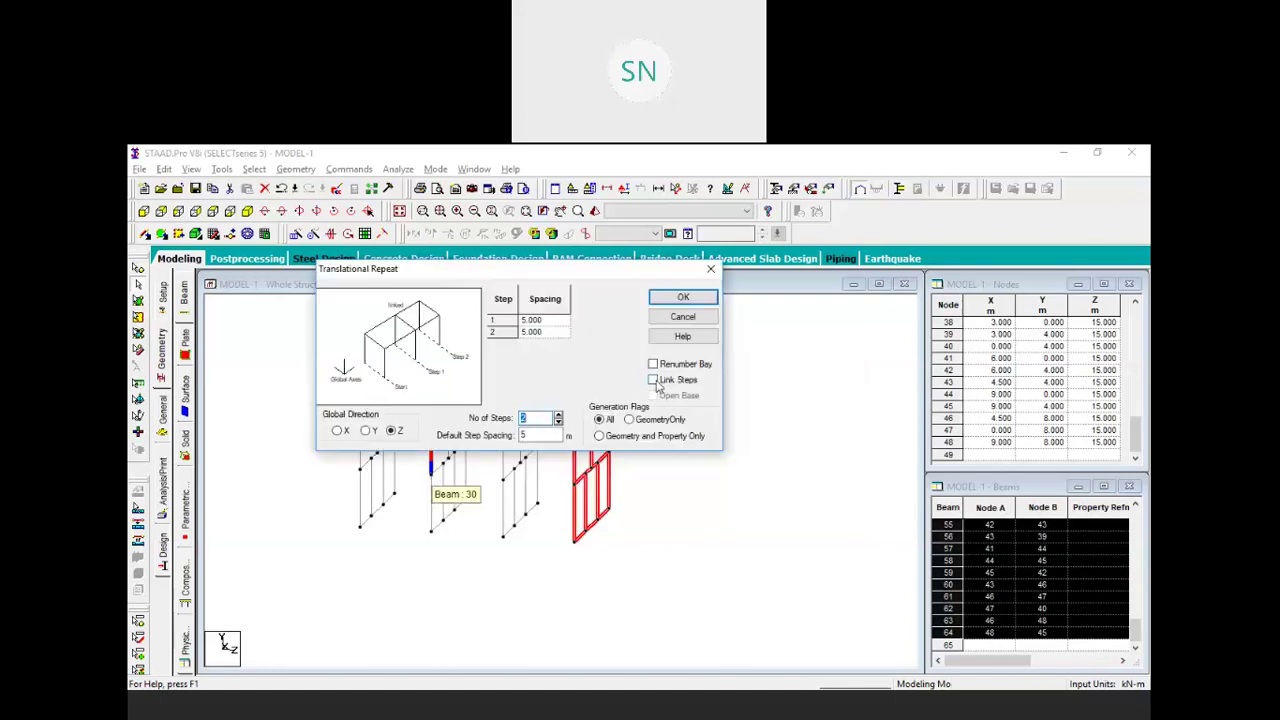
Repeat the selected frame in the Z direction with 2 linked steps at 5 m spacing
click(653, 380)
click(682, 300)
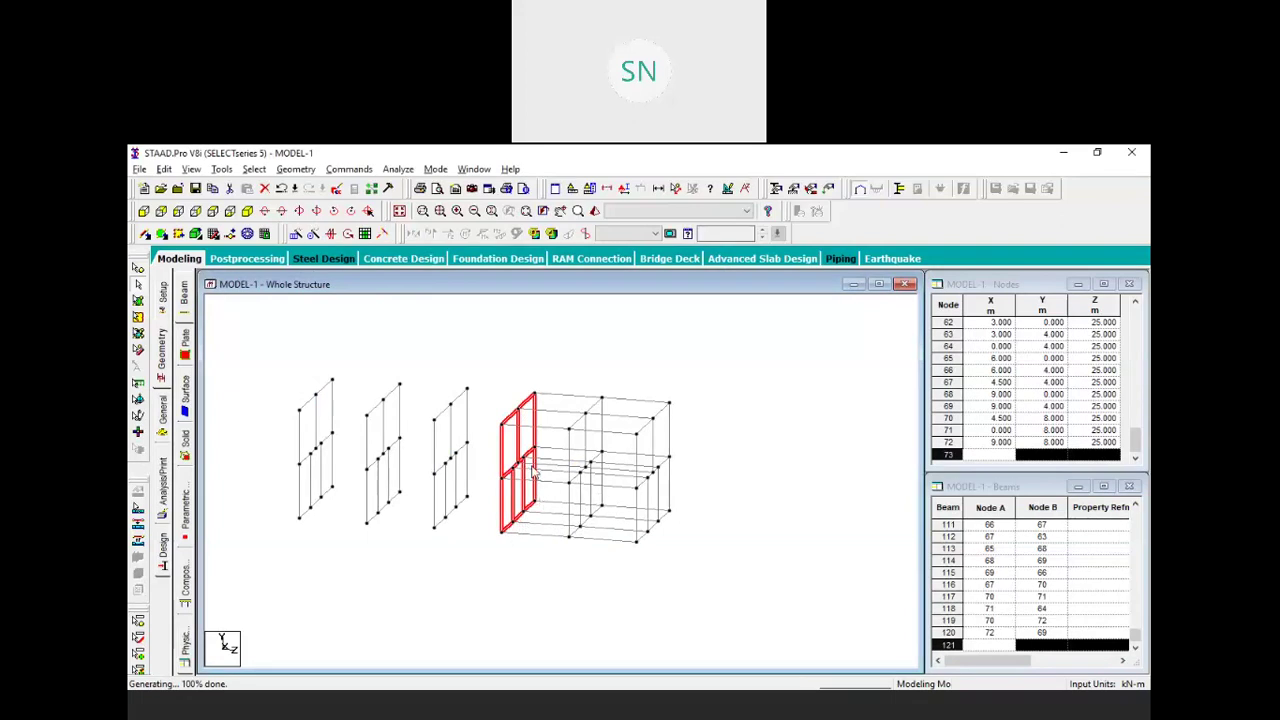
click(600, 370)
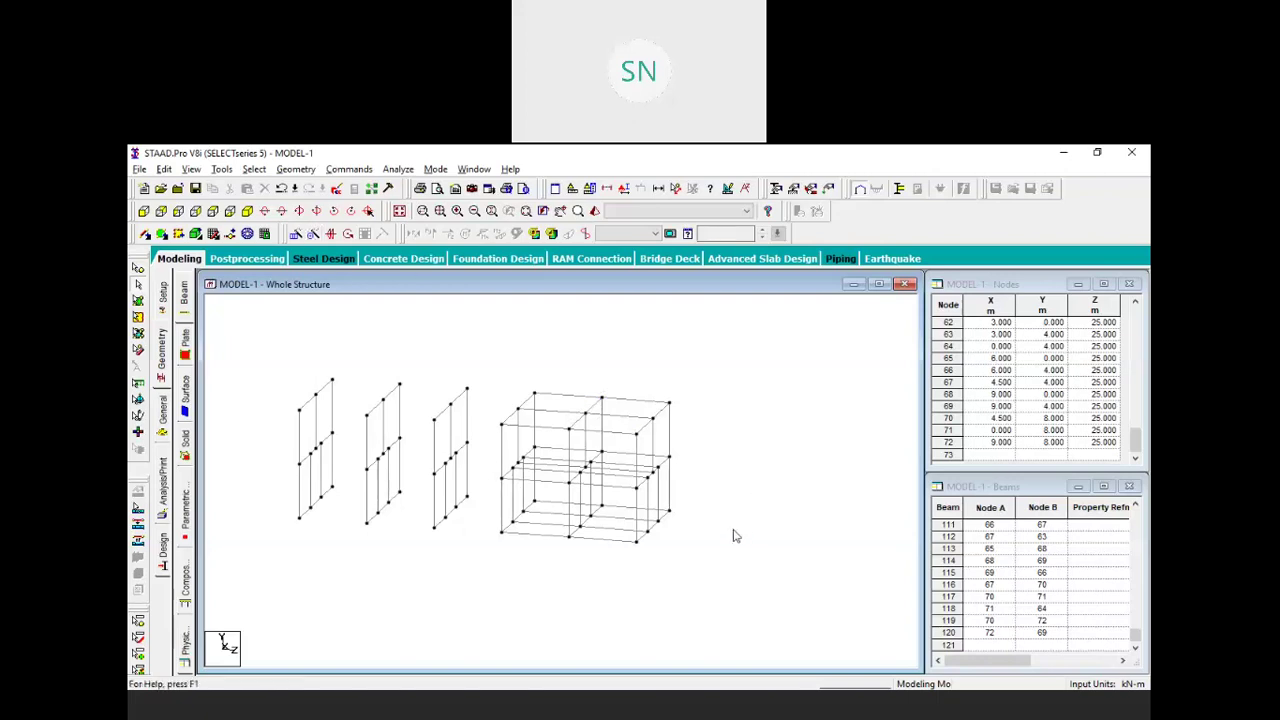
Select the entire structure and delete all of its beams together with the orphan nodes
middle_drag(448, 489, 555, 537)
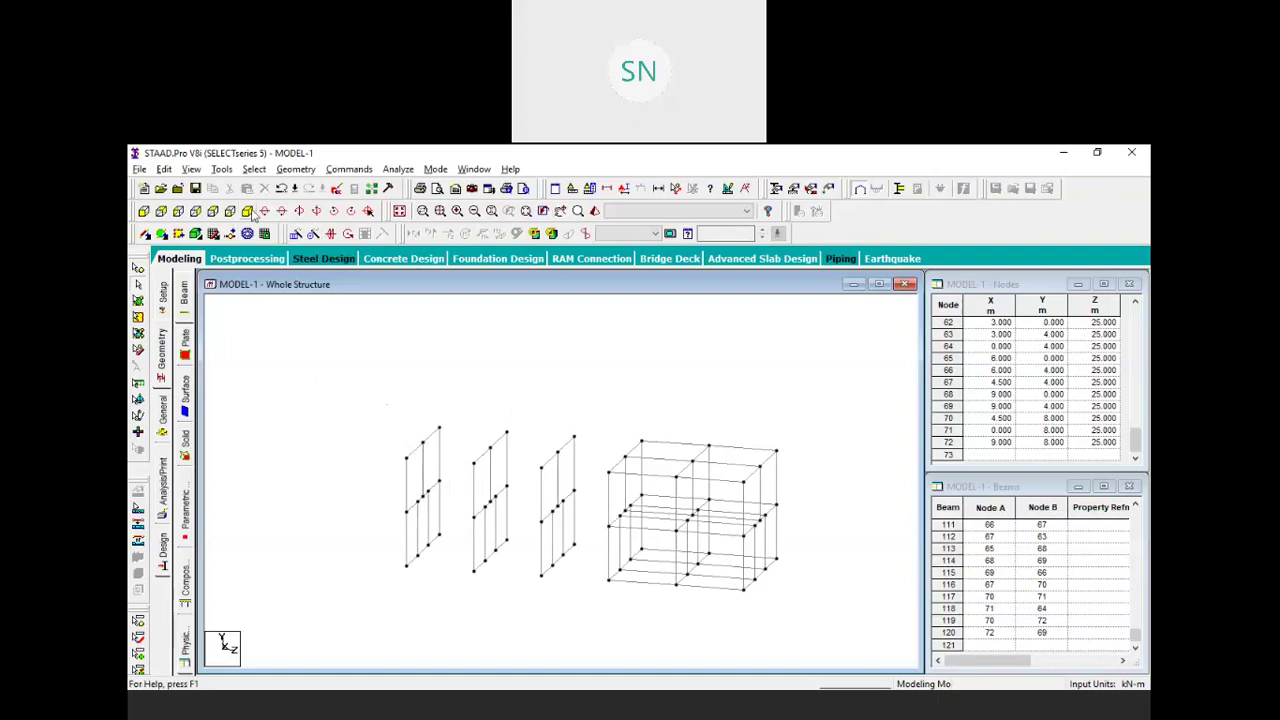
click(249, 212)
drag(630, 328, 362, 578)
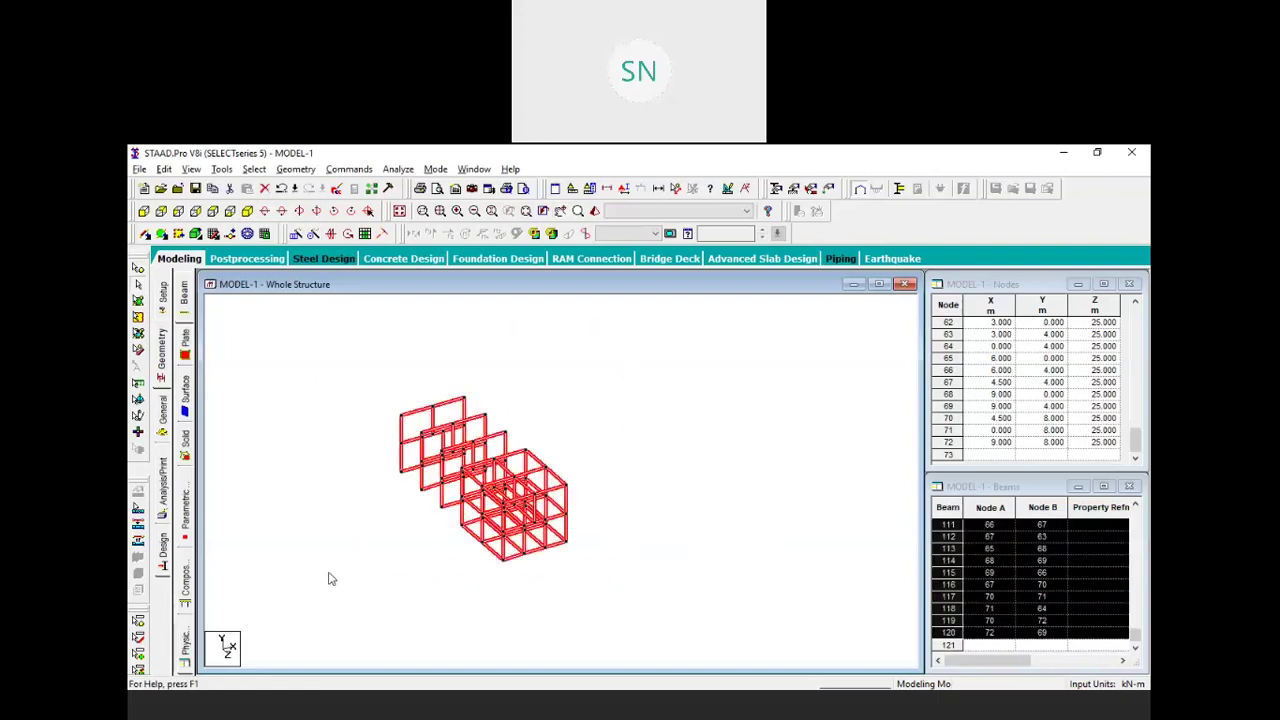
key(Delete)
click(686, 455)
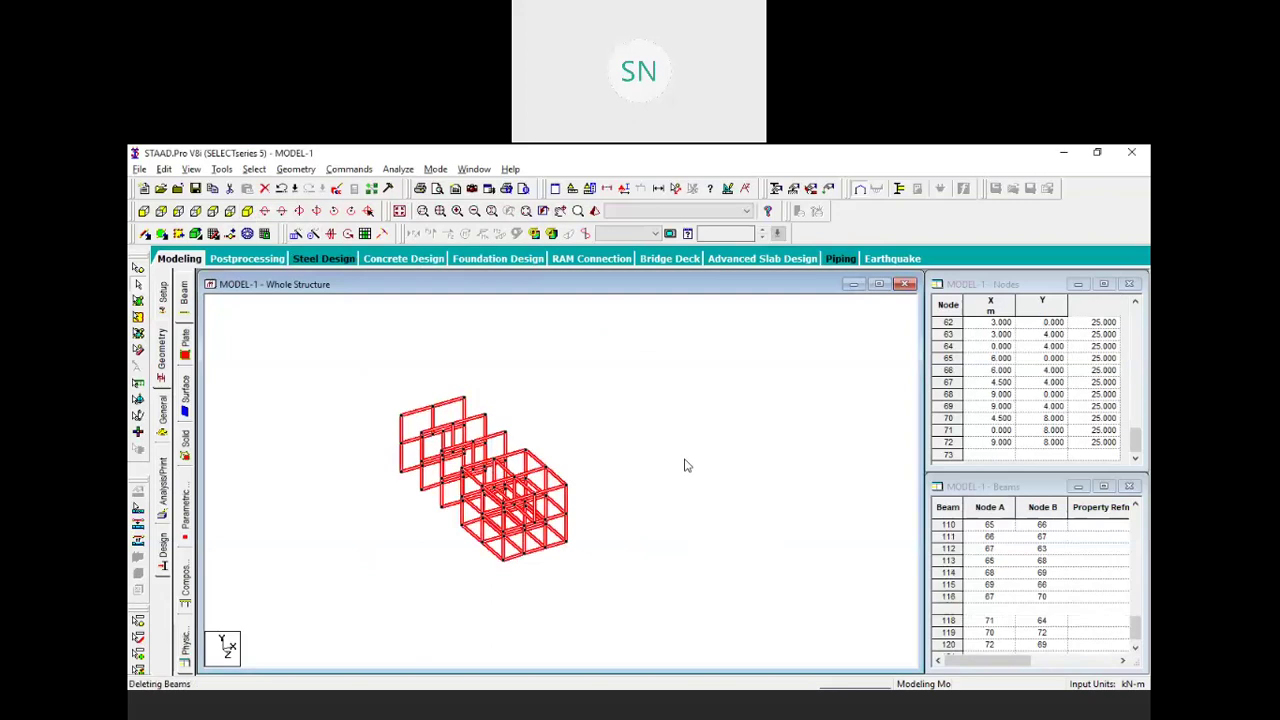
click(679, 456)
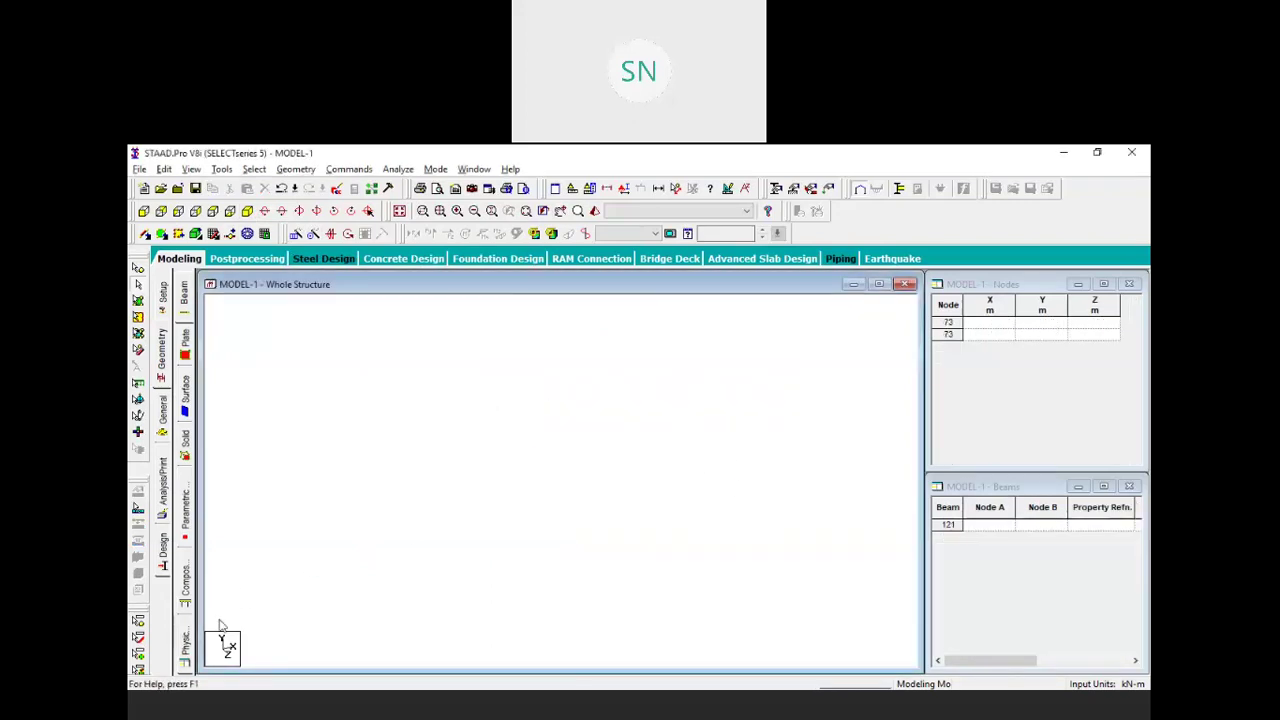
Switch to the Staad Pro Assignment - 1 PDF and examine the dimensions of the curved frame on page 2
click(745, 713)
scroll(566, 474, down, 4)
scroll(566, 476, up, 3)
scroll(566, 474, up, 2)
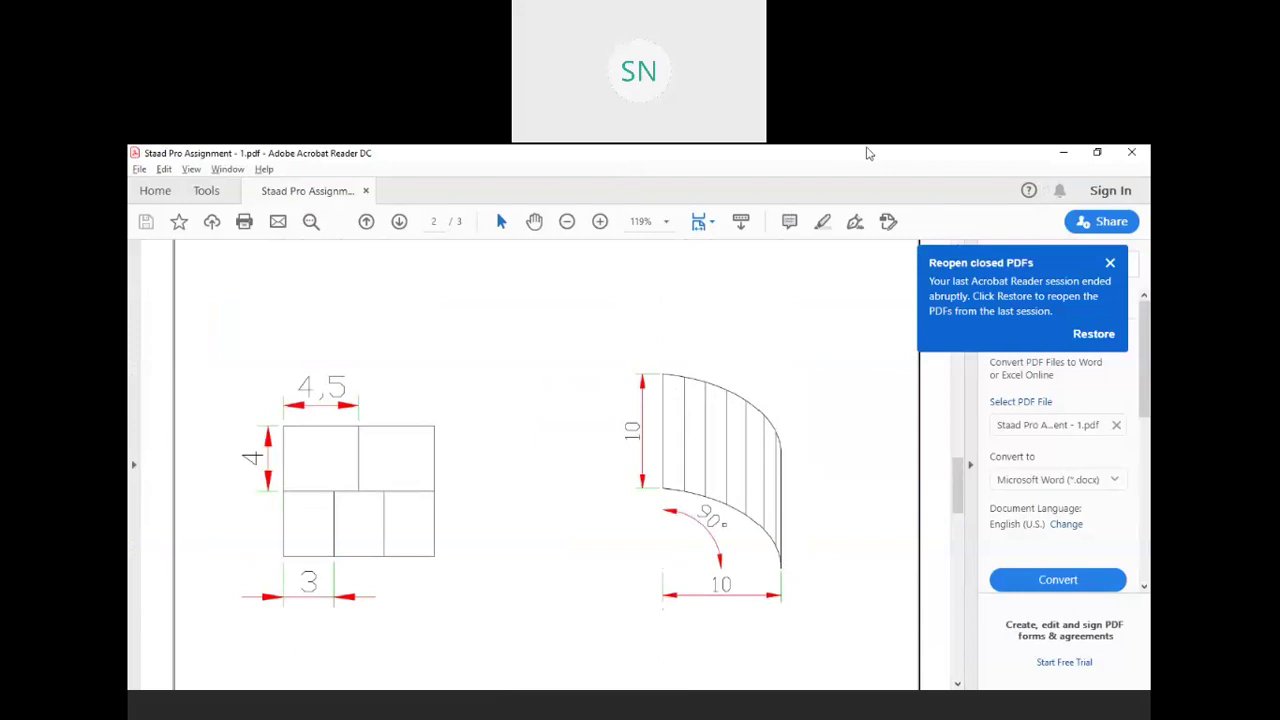
mouse_move(584, 320)
mouse_down()
mouse_move(586, 550)
mouse_move(667, 650)
mouse_up()
mouse_move(759, 657)
mouse_down()
mouse_move(846, 343)
mouse_move(591, 289)
mouse_move(576, 328)
mouse_up()
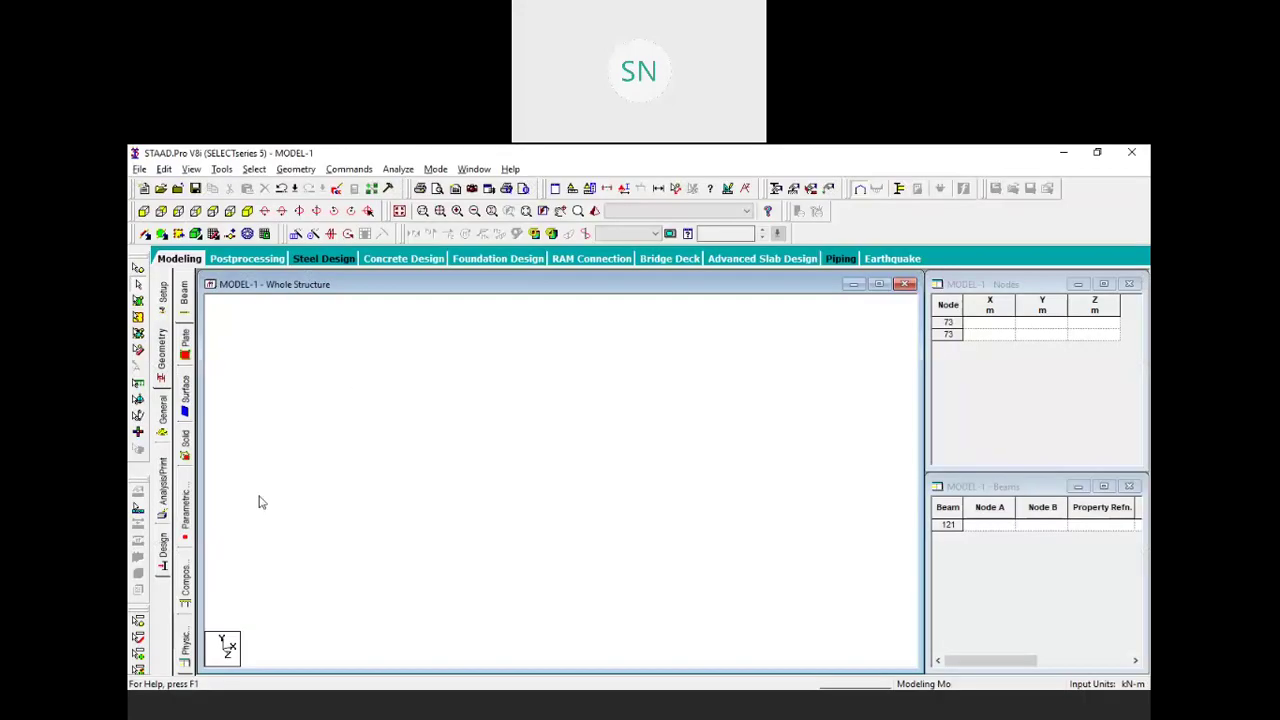
In STAAD.Pro, open the Snap Node/Beam grid and set the default linear grid's X and Y spacing to 2 m
click(184, 296)
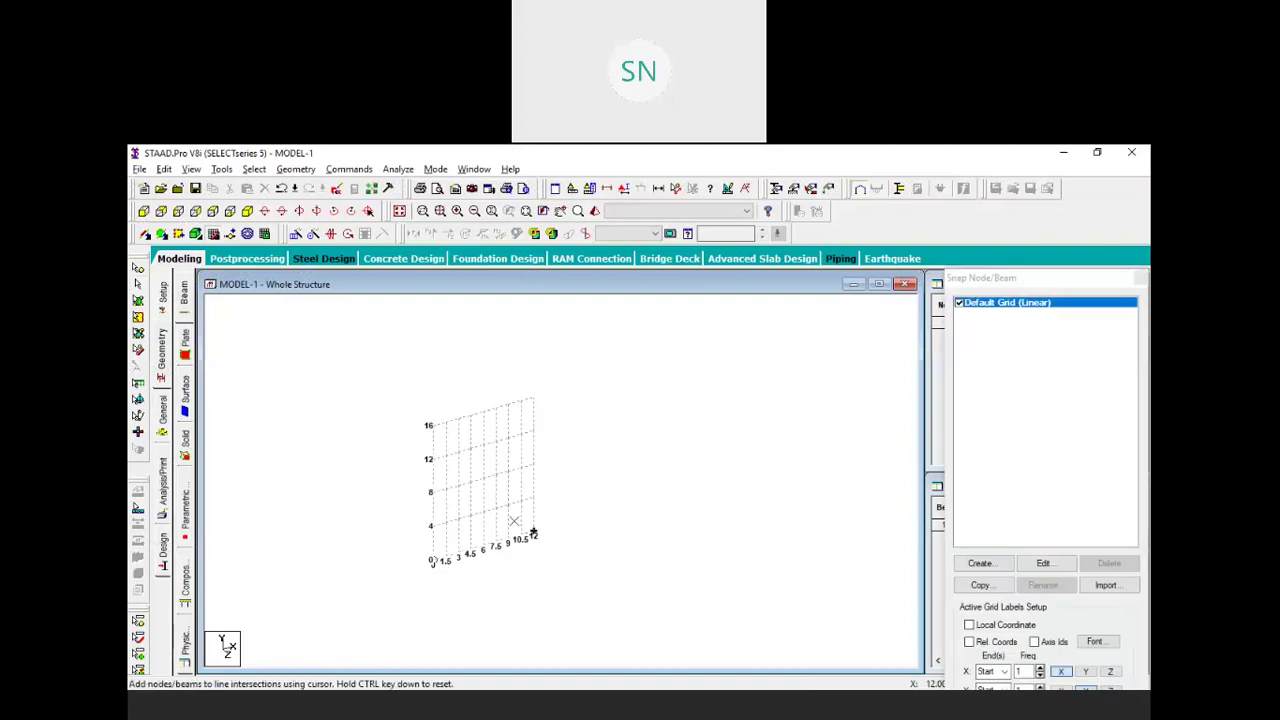
drag(1013, 276, 758, 190)
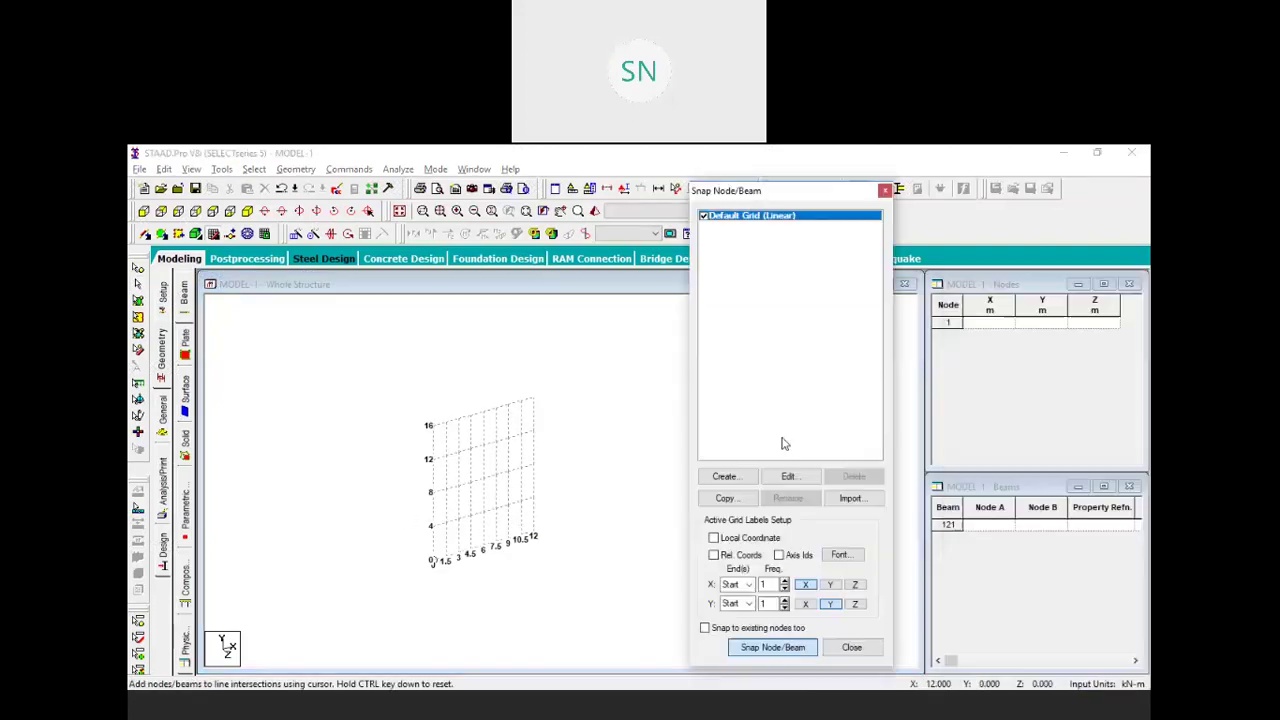
click(789, 476)
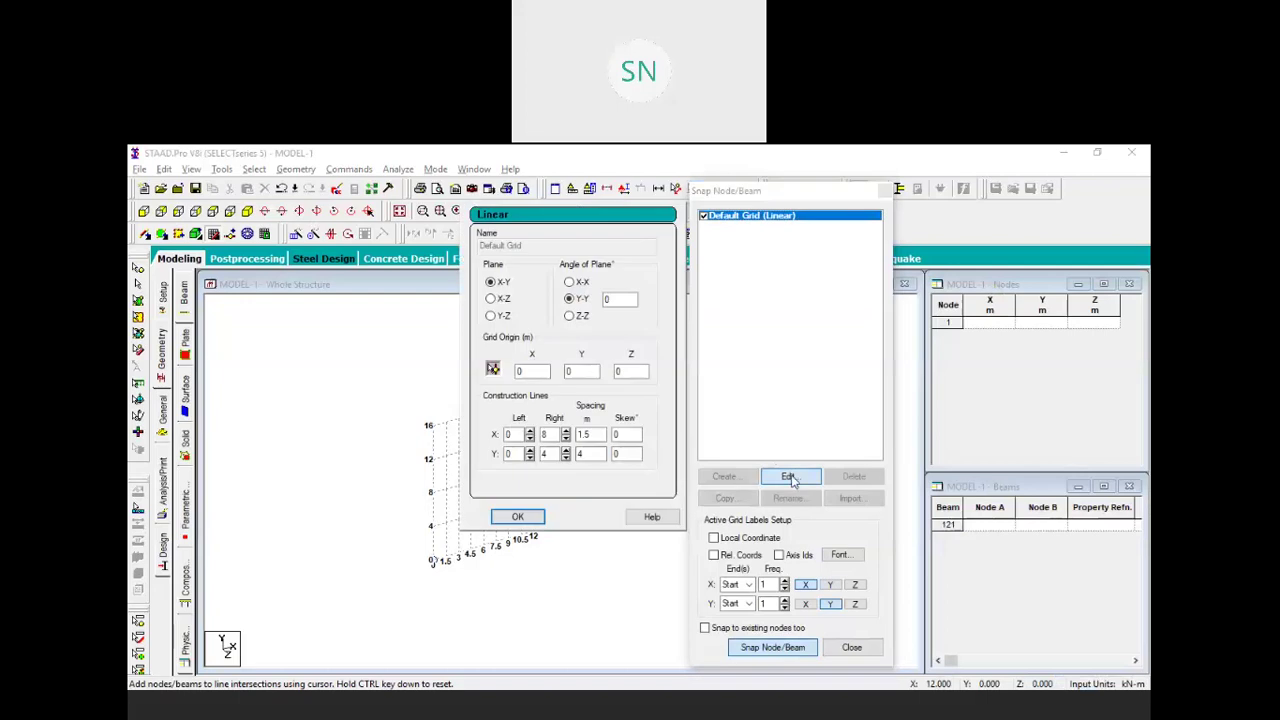
double_click(588, 434)
text(2)
drag(590, 455, 560, 455)
text(2)
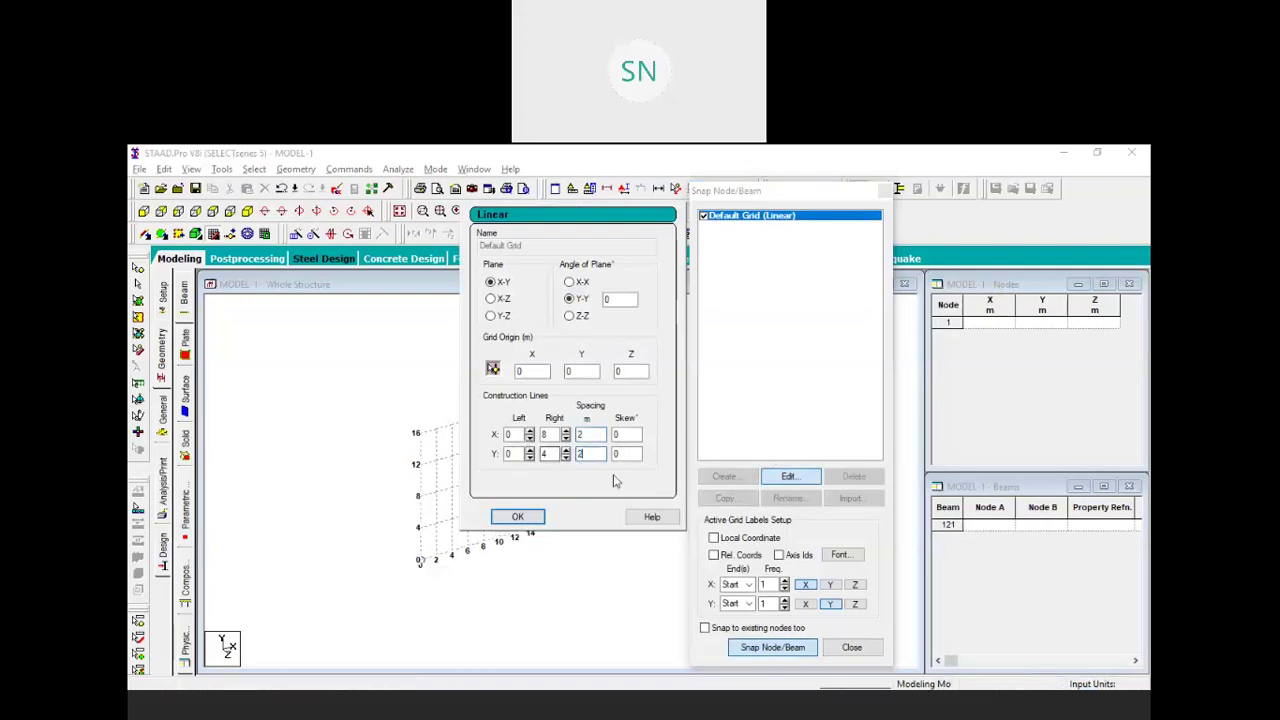
click(510, 517)
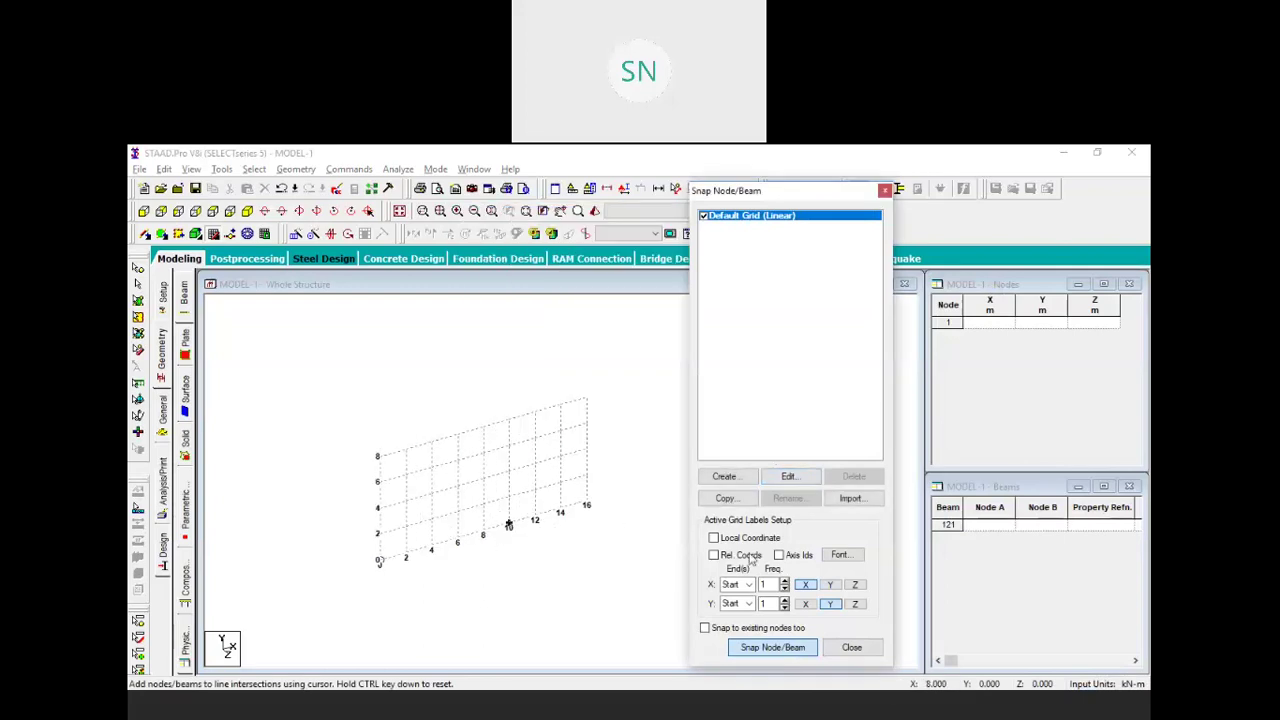
Extend the default grid to 6 construction lines in the Y direction
click(791, 477)
click(566, 451)
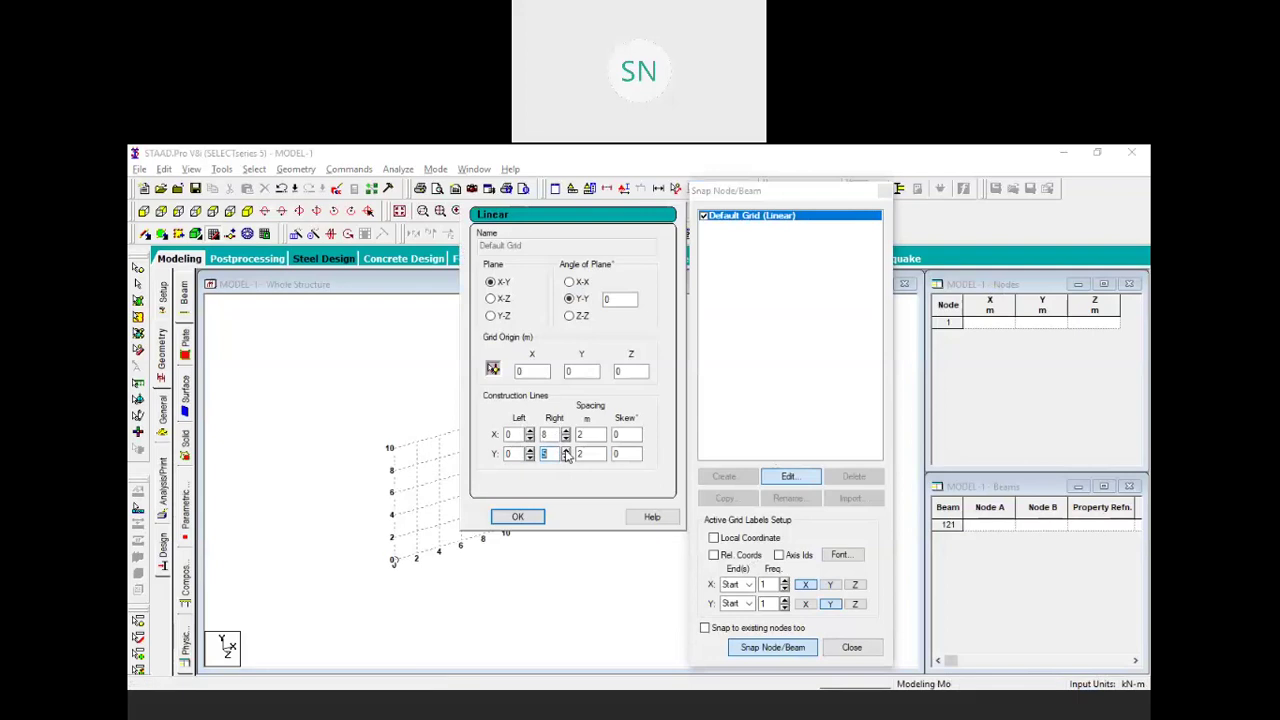
click(566, 451)
click(517, 516)
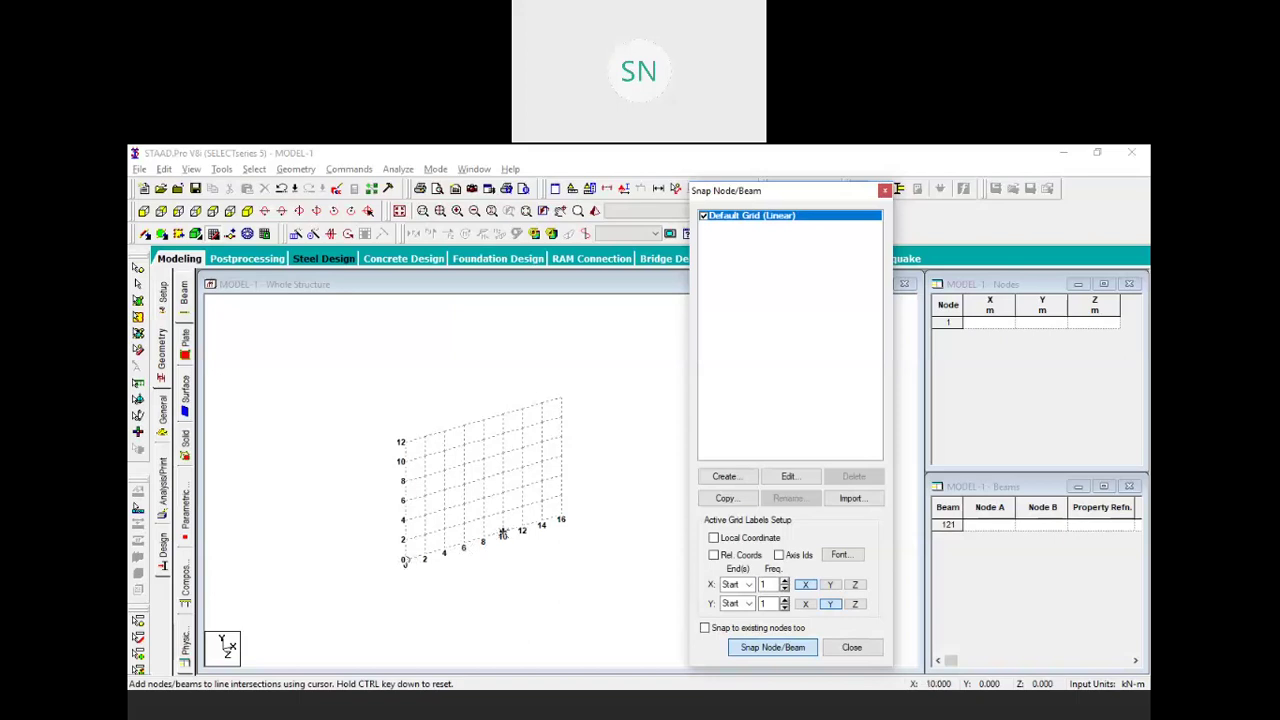
Draw a vertical beam on the grid from (10, 0, 0) to (10, 10, 0) and close the snap grid
click(503, 533)
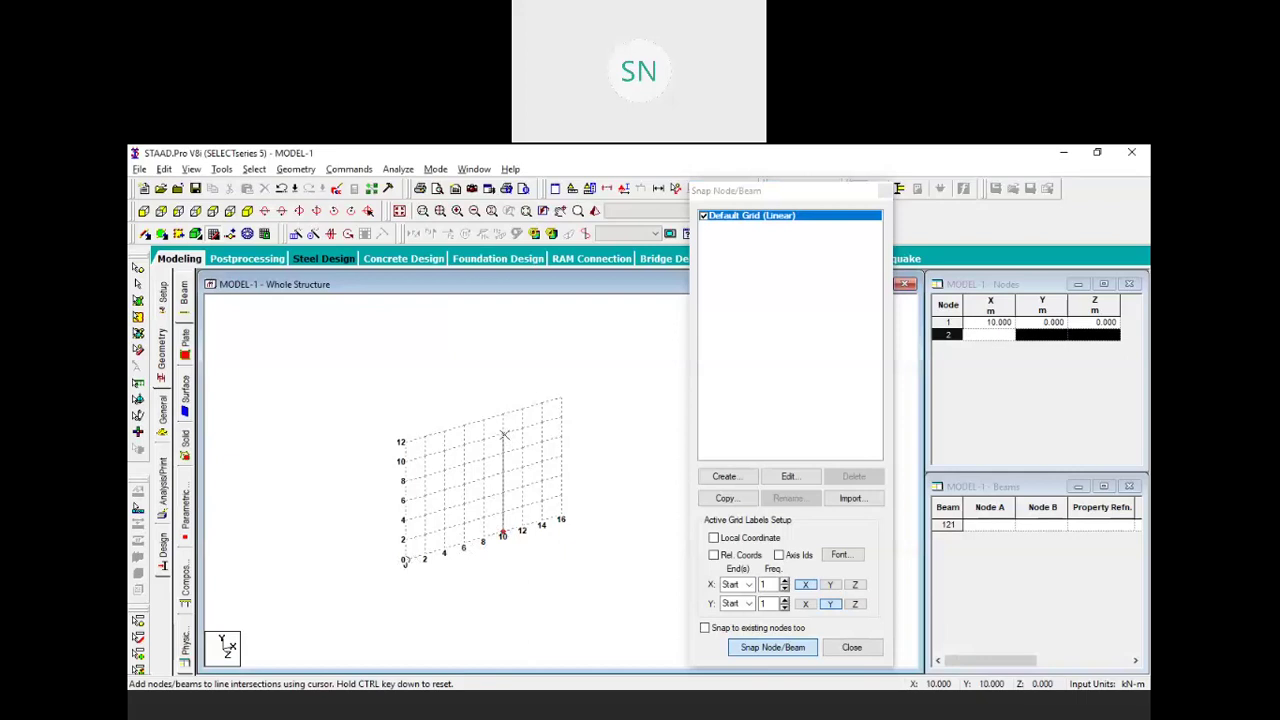
click(504, 435)
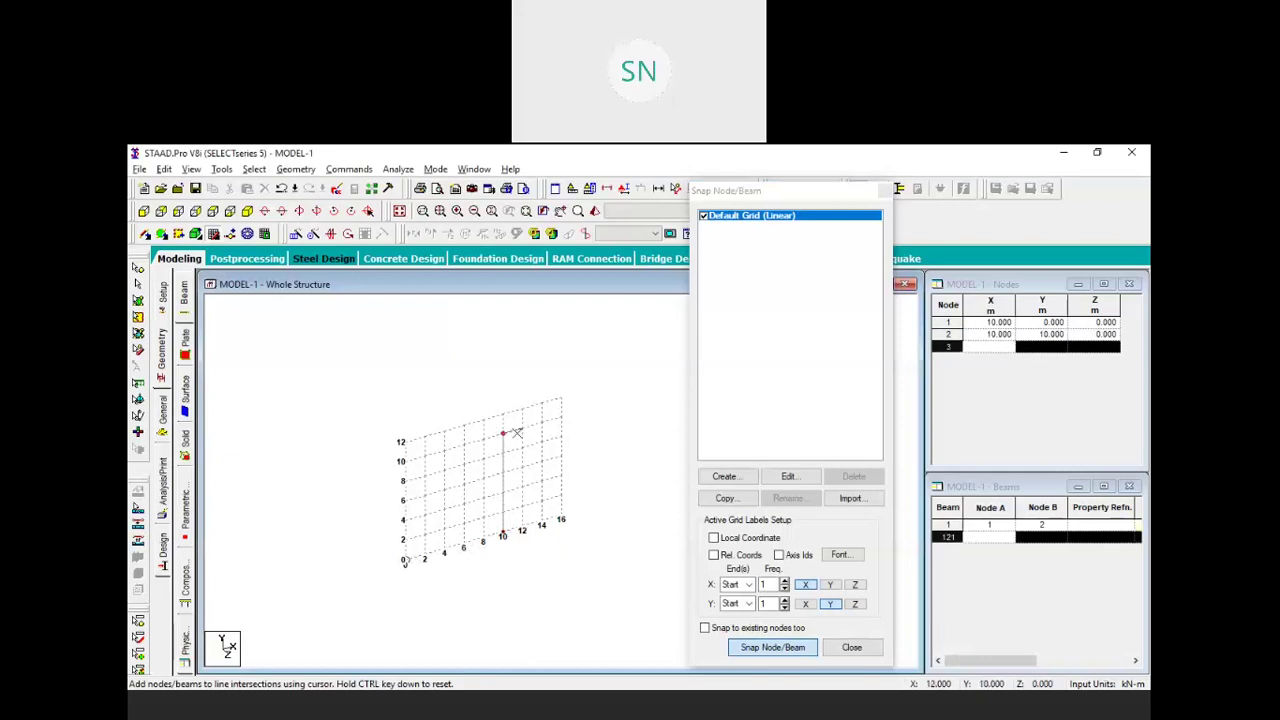
click(885, 190)
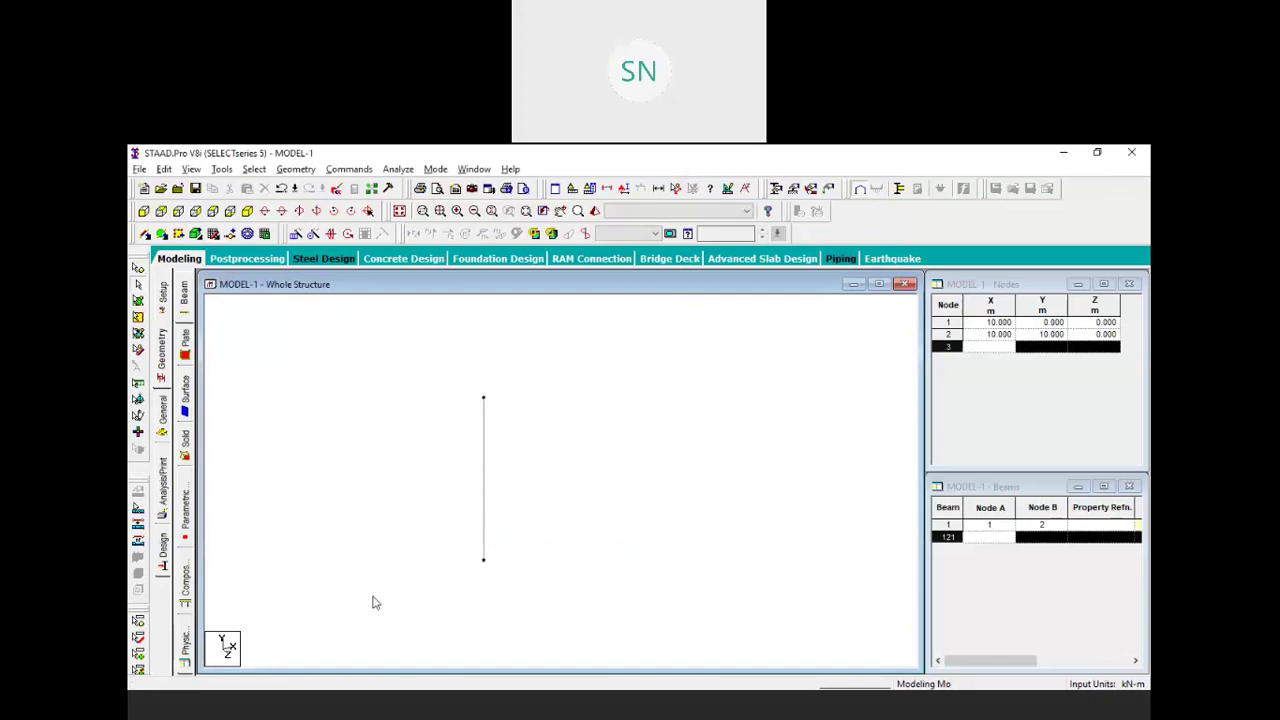
Add a third node at X 0, Y 0, Z 0 in the node table
scroll(598, 505, down, 3)
middle_drag(535, 548, 597, 526)
click(987, 347)
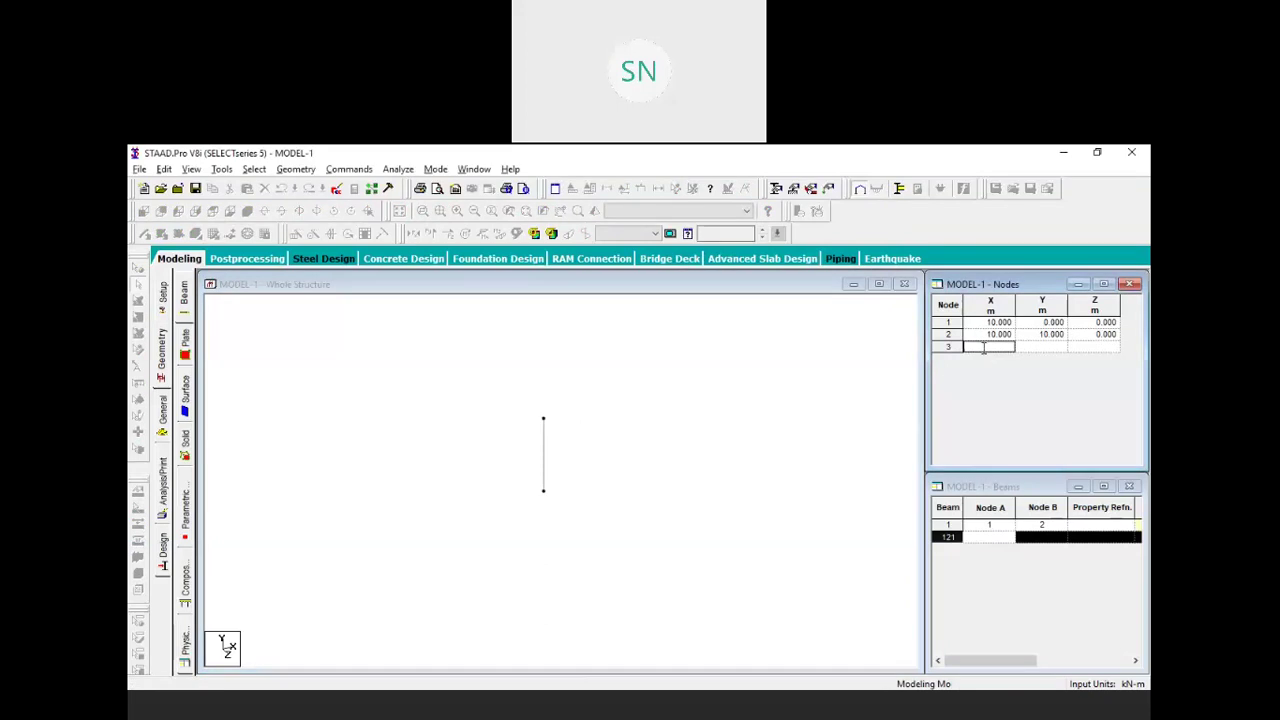
text(0)
click(1030, 349)
text(0)
click(1082, 350)
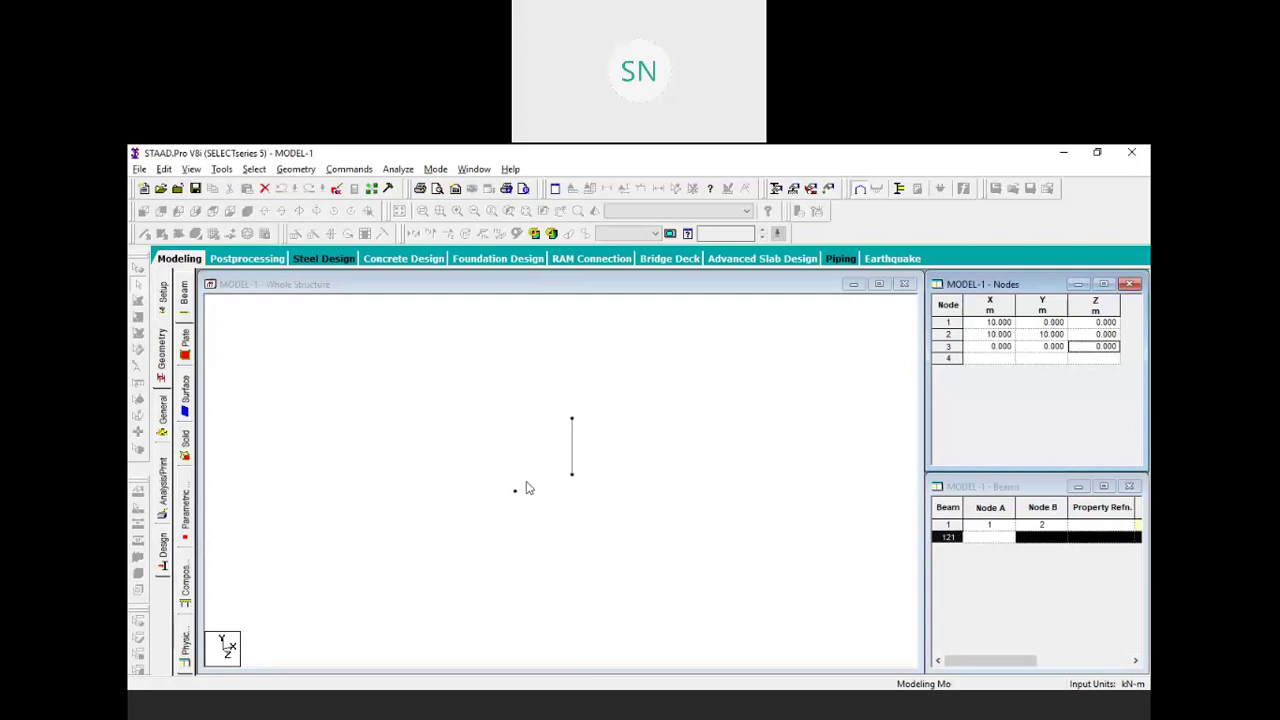
click(563, 543)
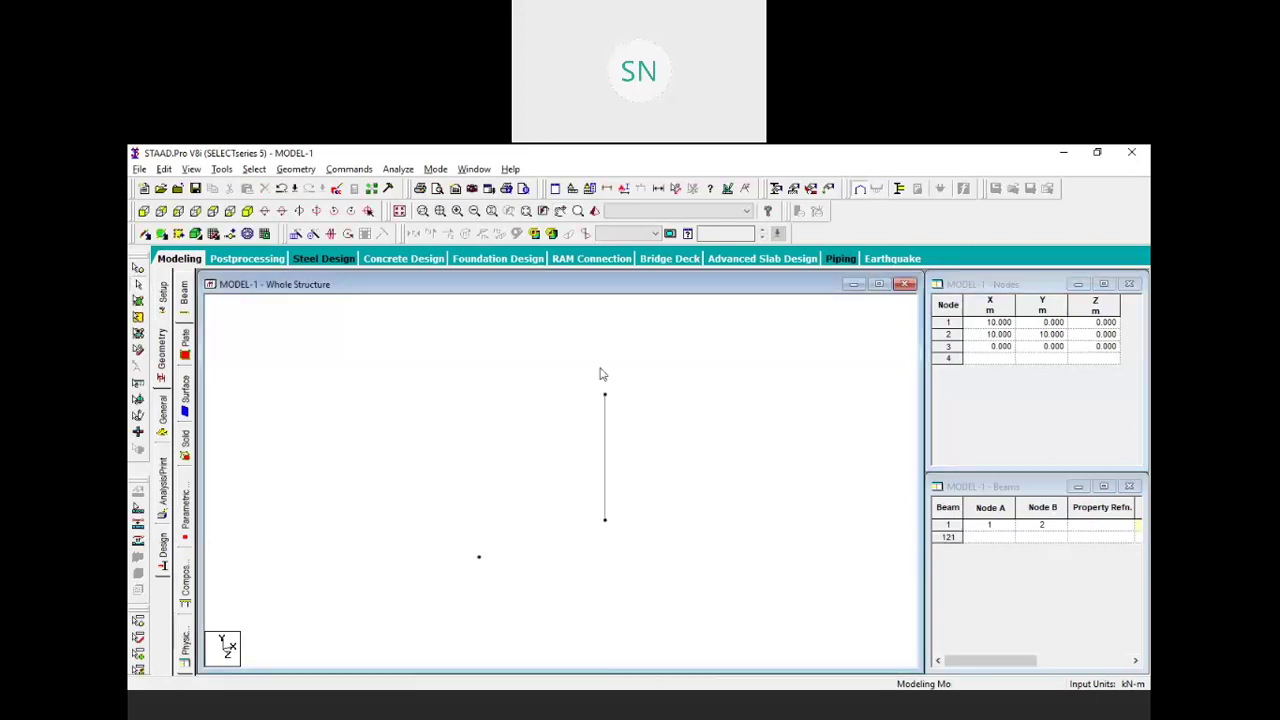
Select the vertical beam and start a circular repeat about the Y axis with the origin node as reference point
key(Down)
drag(628, 368, 565, 465)
click(597, 464)
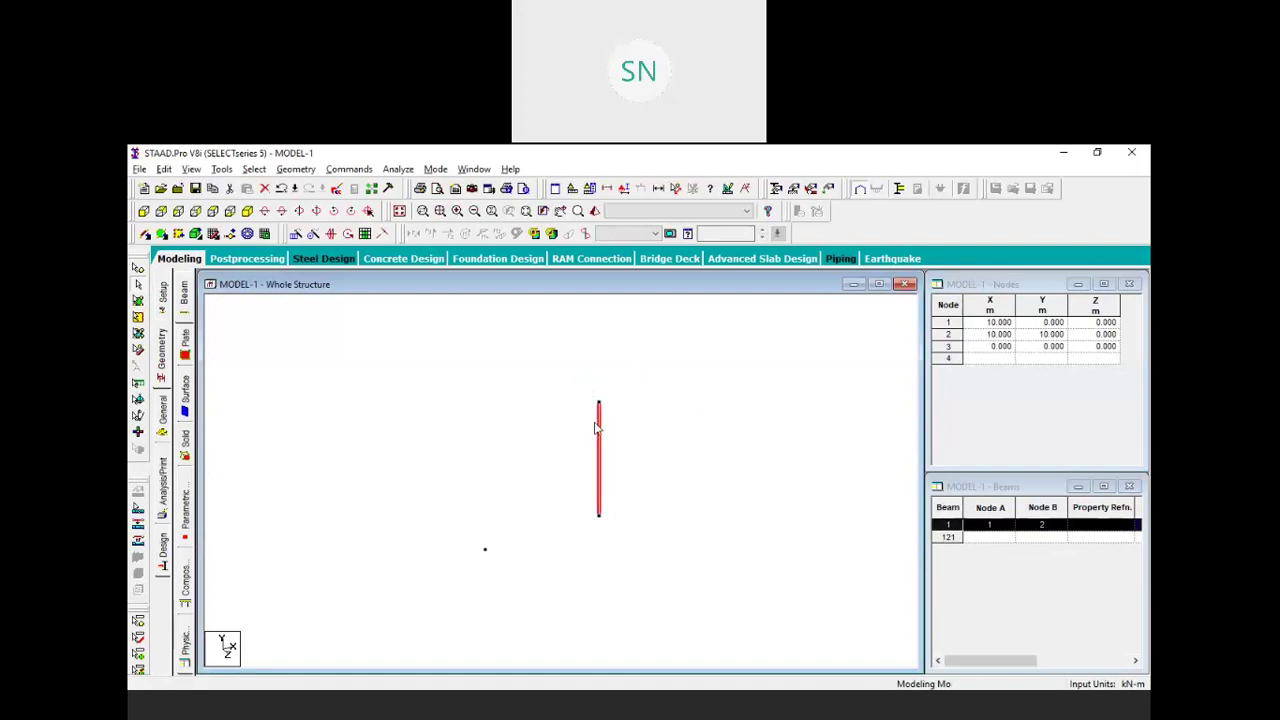
click(312, 236)
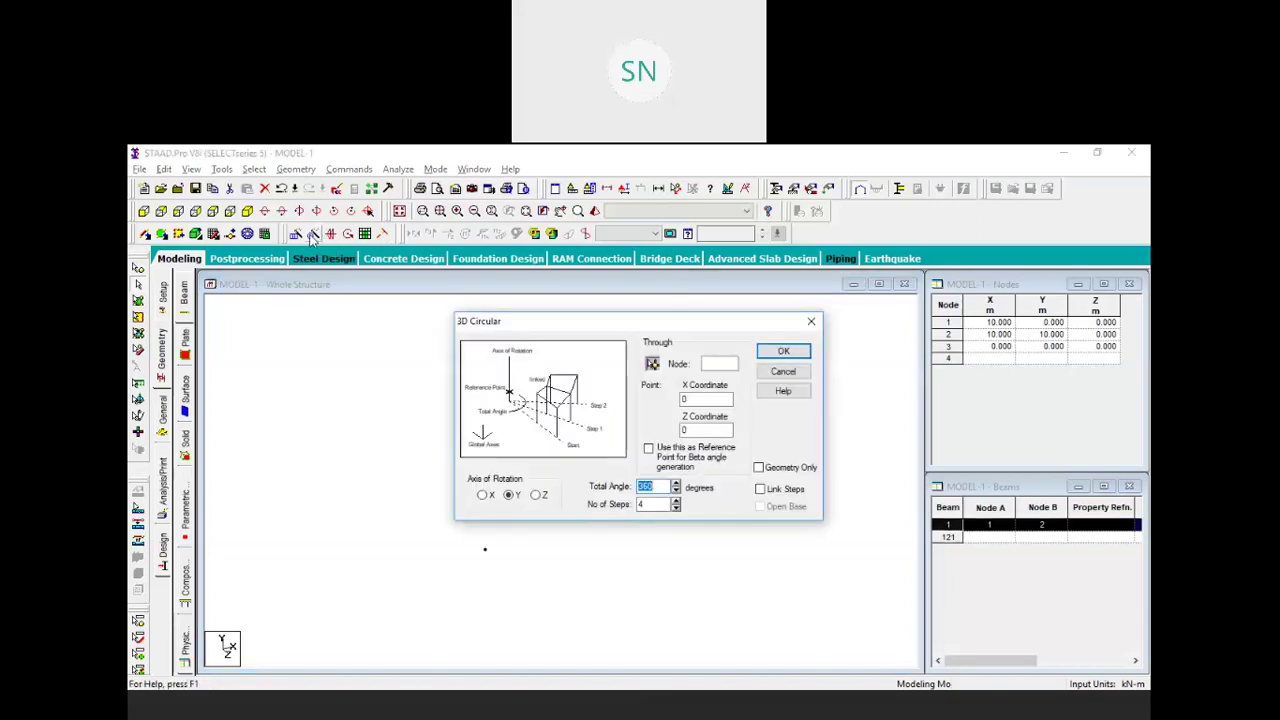
drag(535, 334, 565, 309)
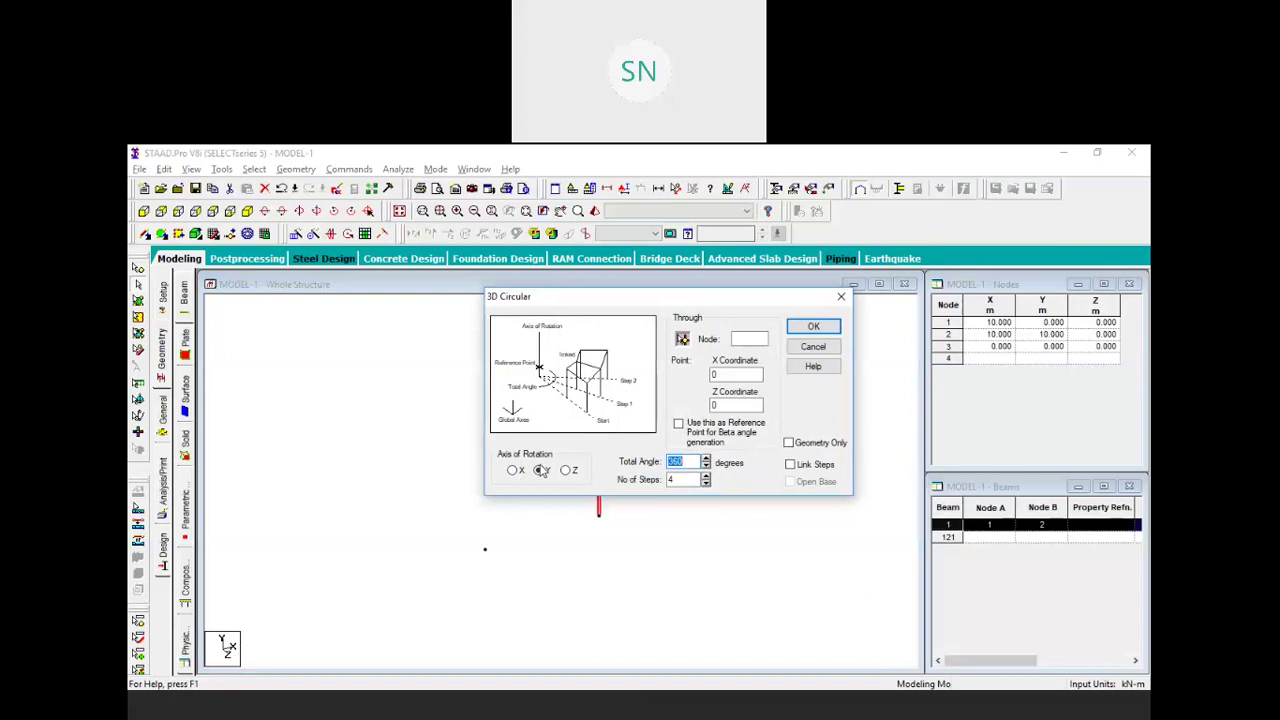
drag(610, 296, 567, 265)
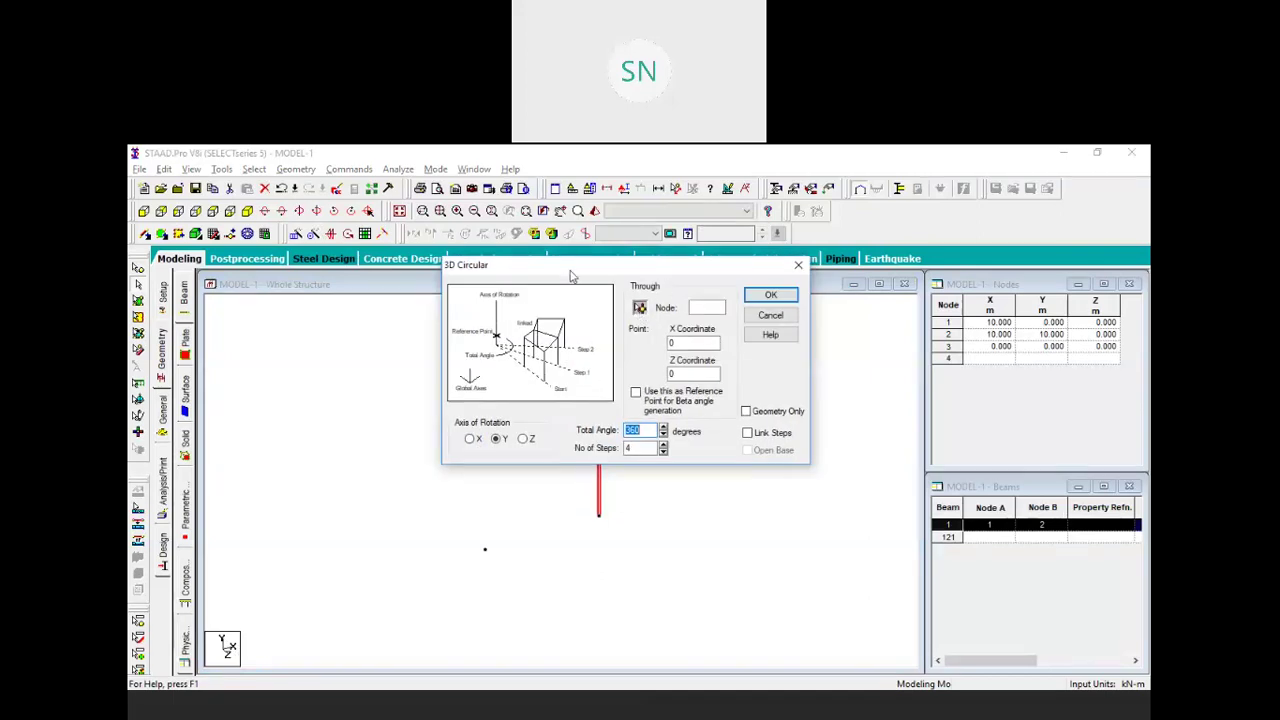
drag(571, 276, 489, 256)
click(606, 289)
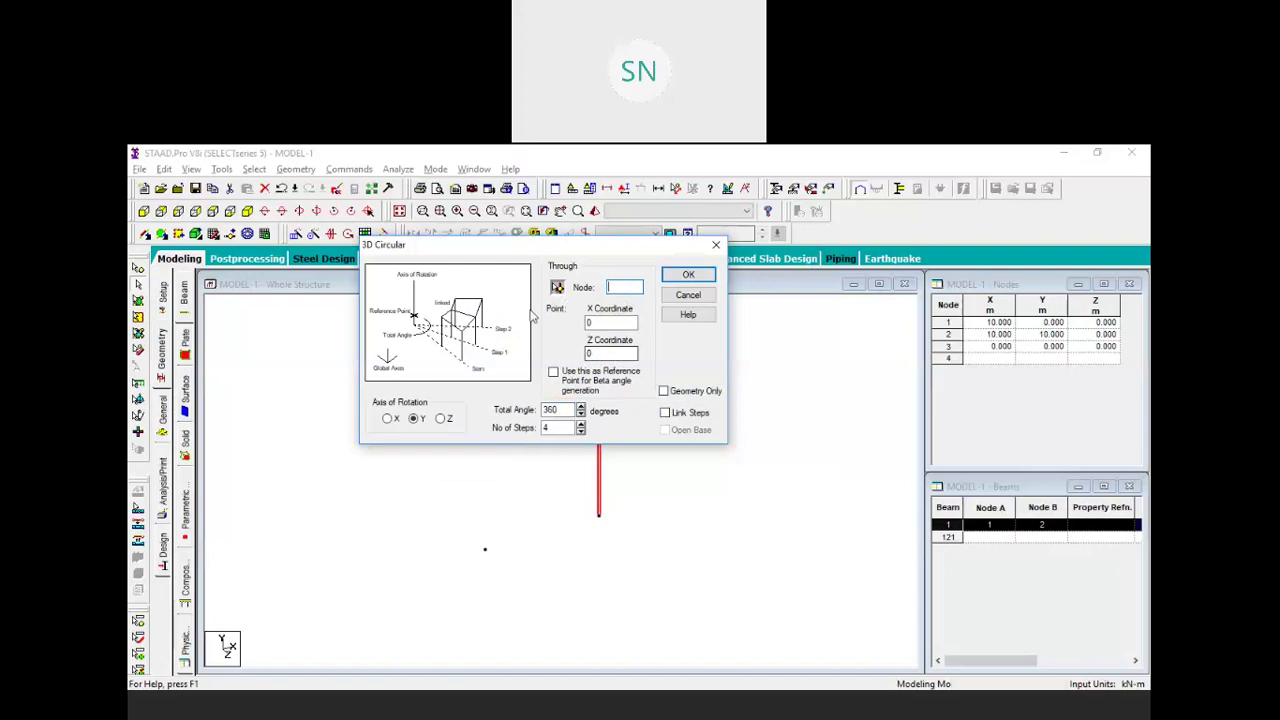
click(555, 288)
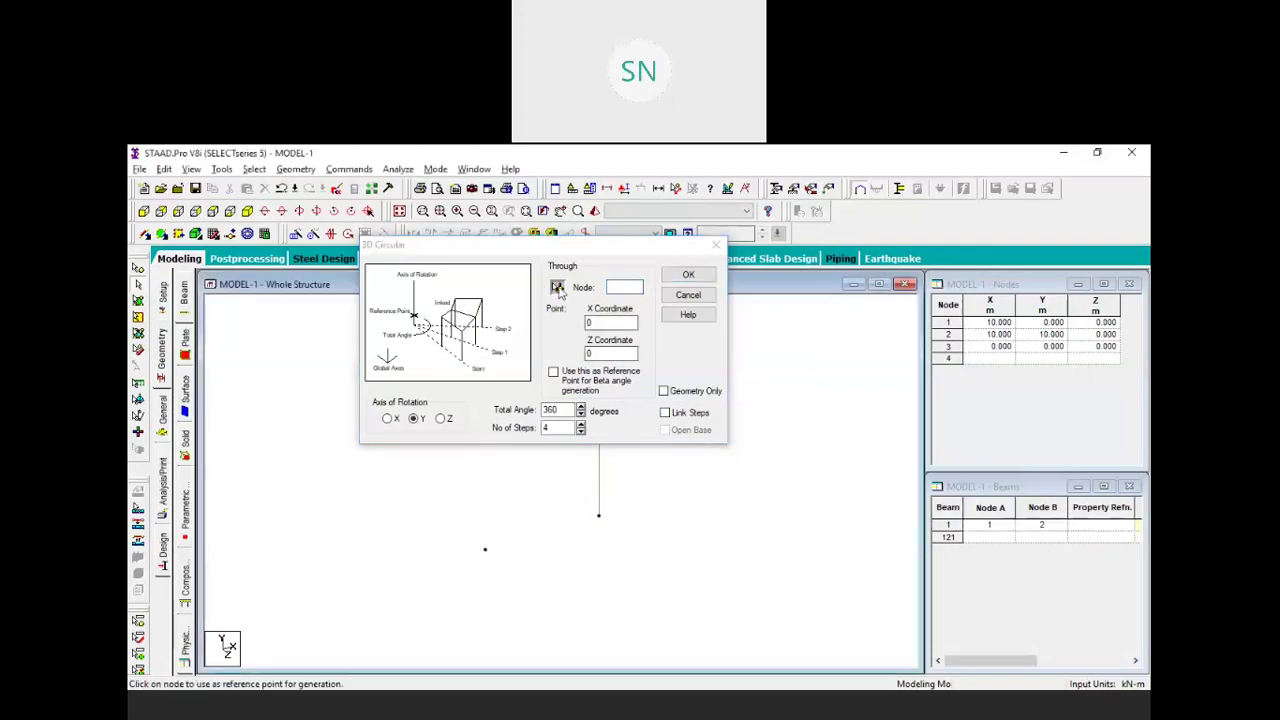
click(485, 550)
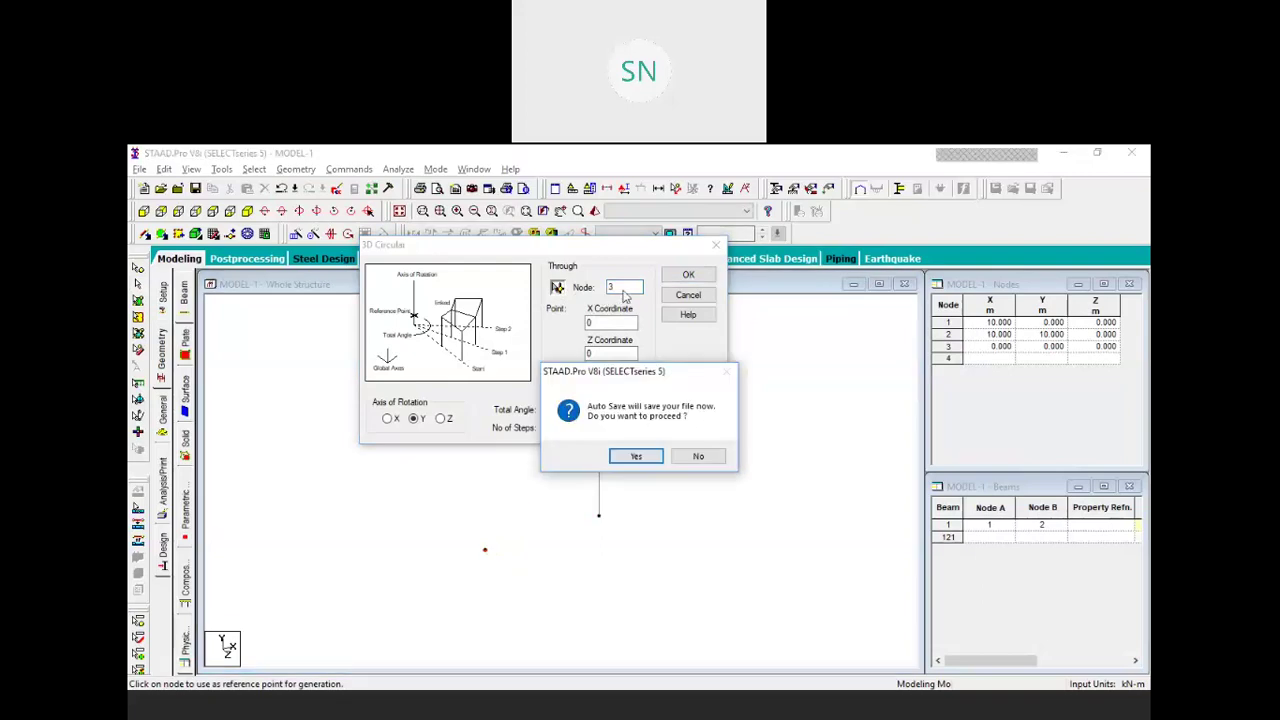
Accept the auto save and save the modified structure
click(638, 460)
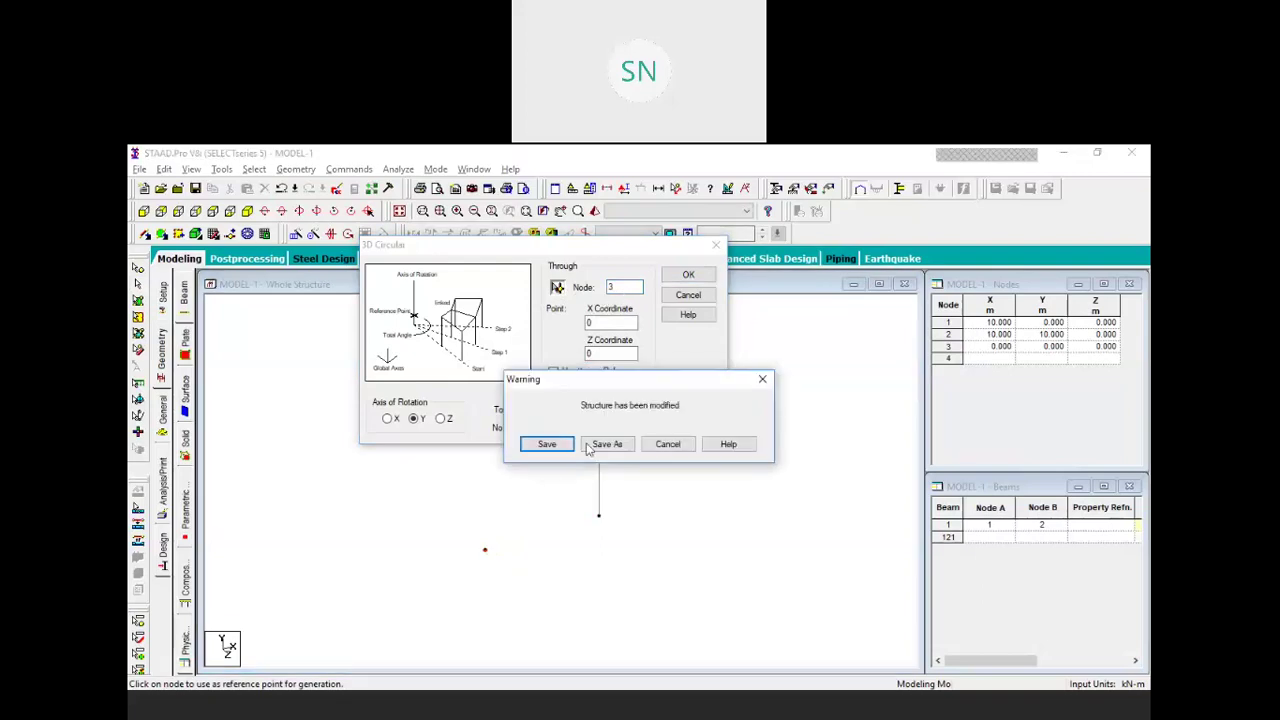
click(553, 444)
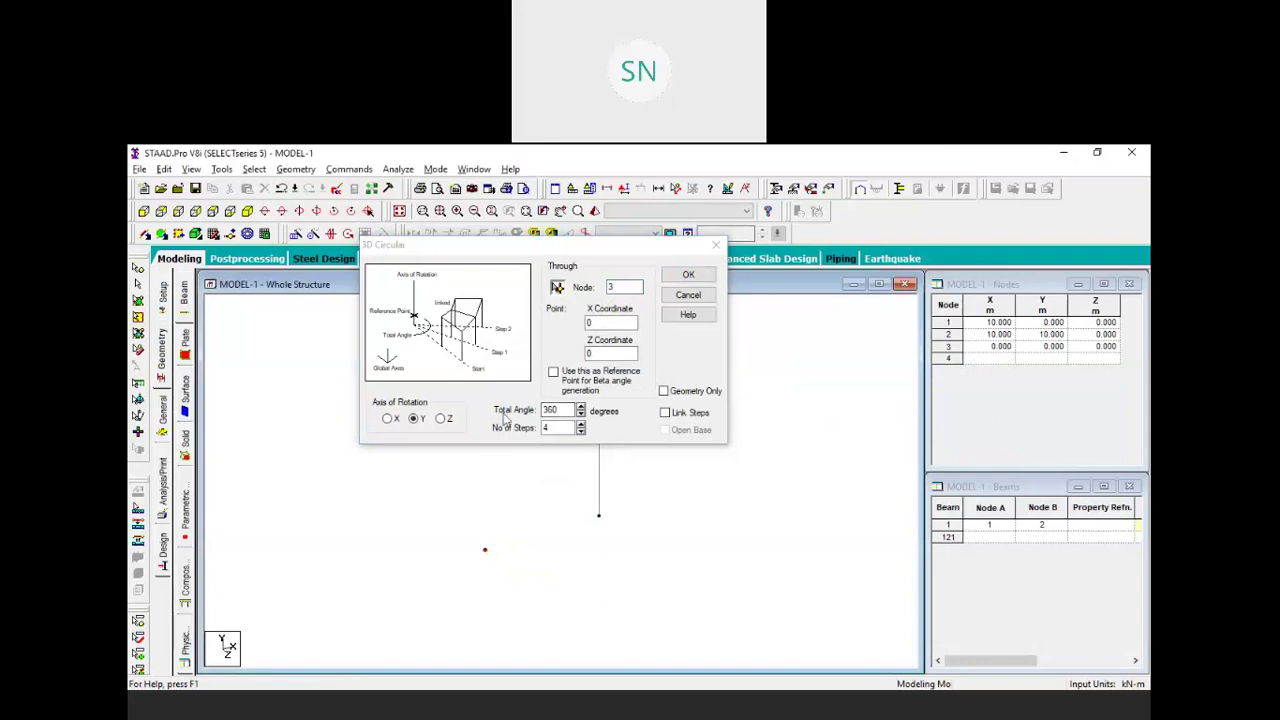
Try to generate the circular repeat with a total angle of 90 degrees and 8 steps
drag(561, 411, 507, 411)
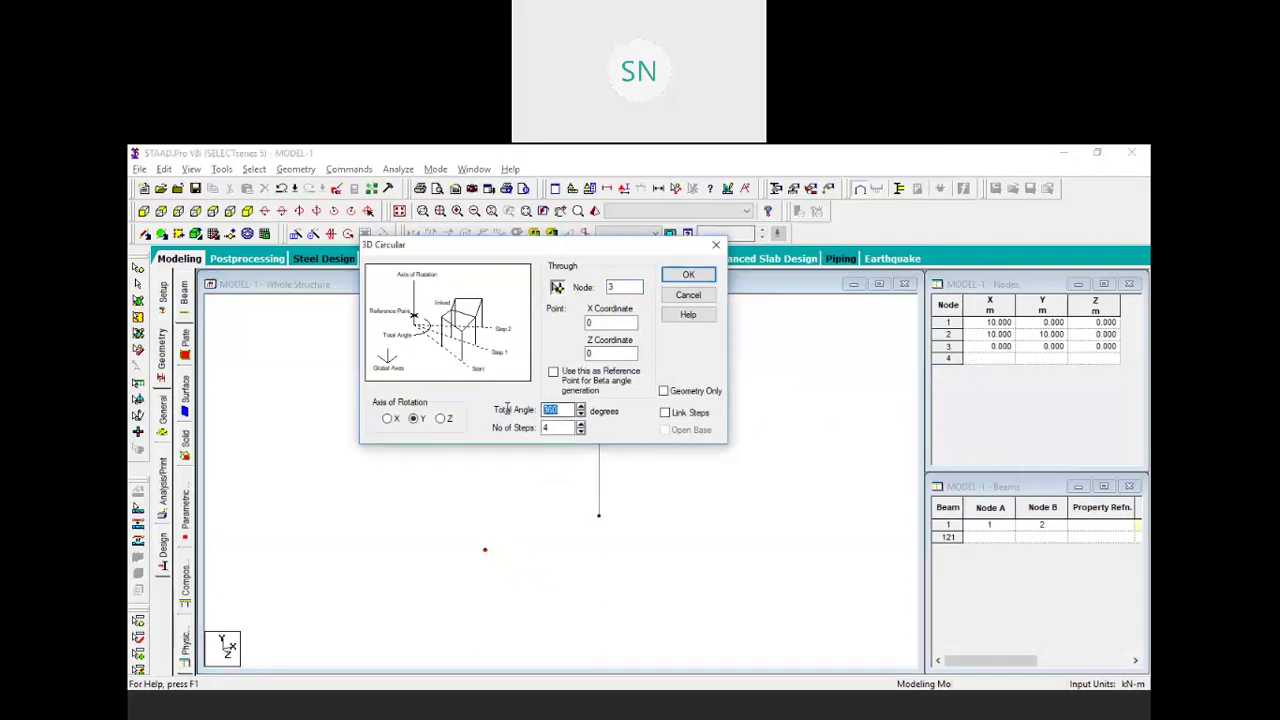
text(3)
text(0)
click(561, 428)
click(688, 277)
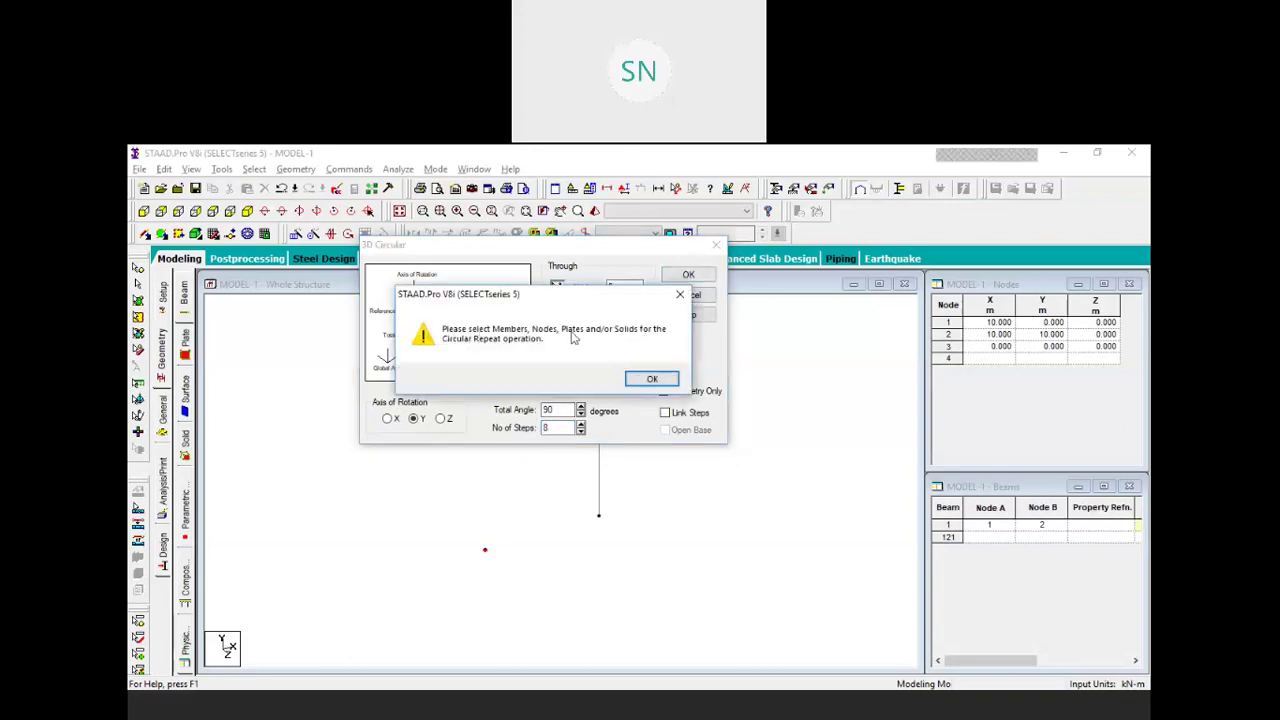
click(656, 382)
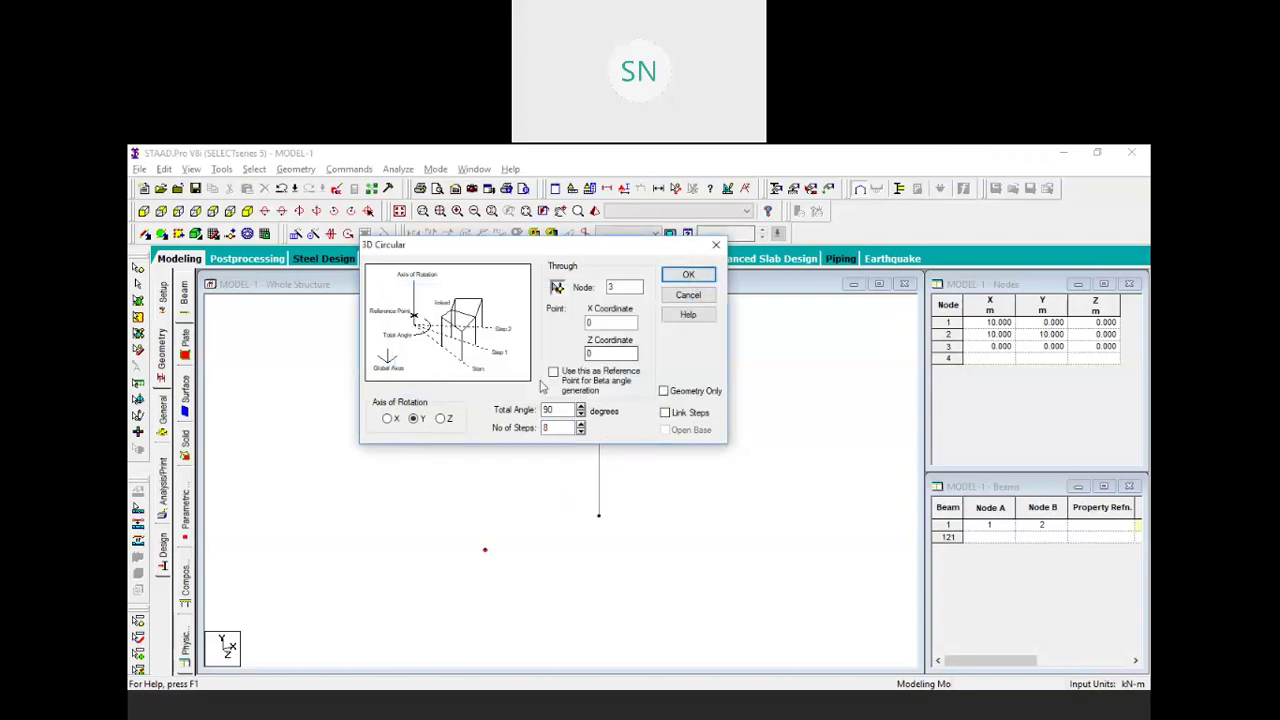
click(688, 274)
Try to repeat the vertical beam circularly about the Y axis through the origin node, over 90 degrees in 8 unlinked steps
drag(651, 391, 558, 553)
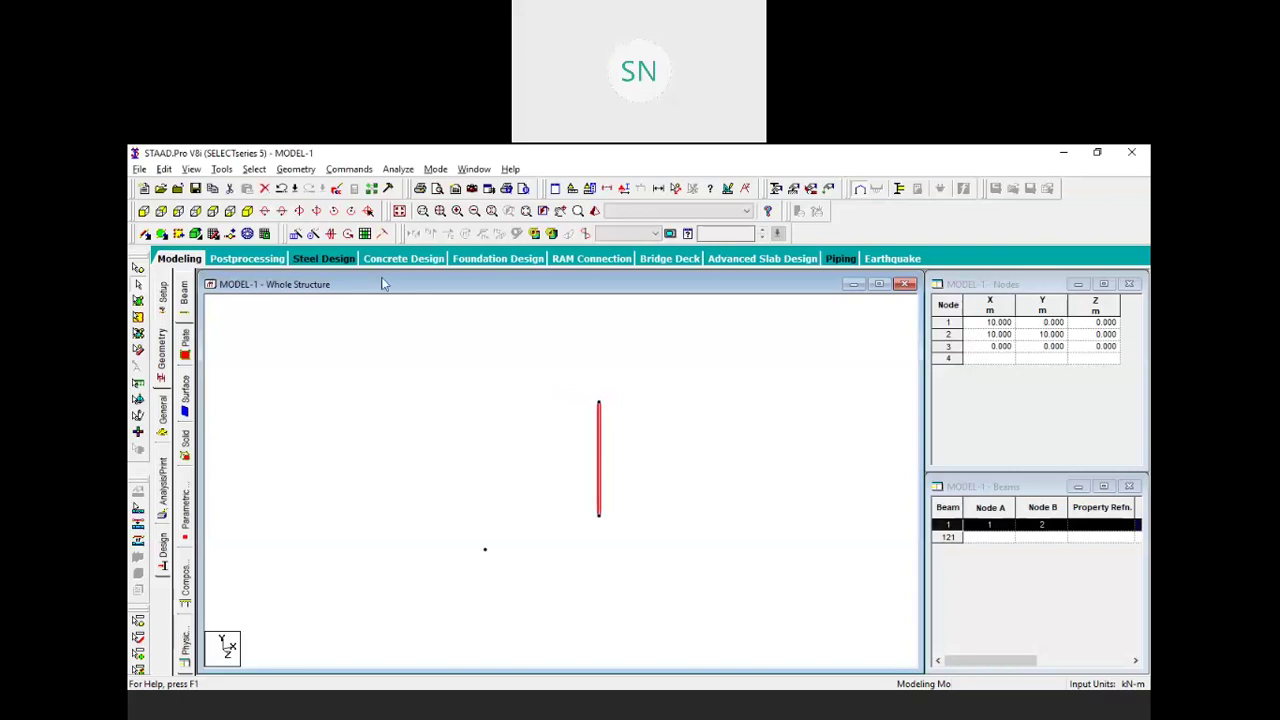
click(313, 235)
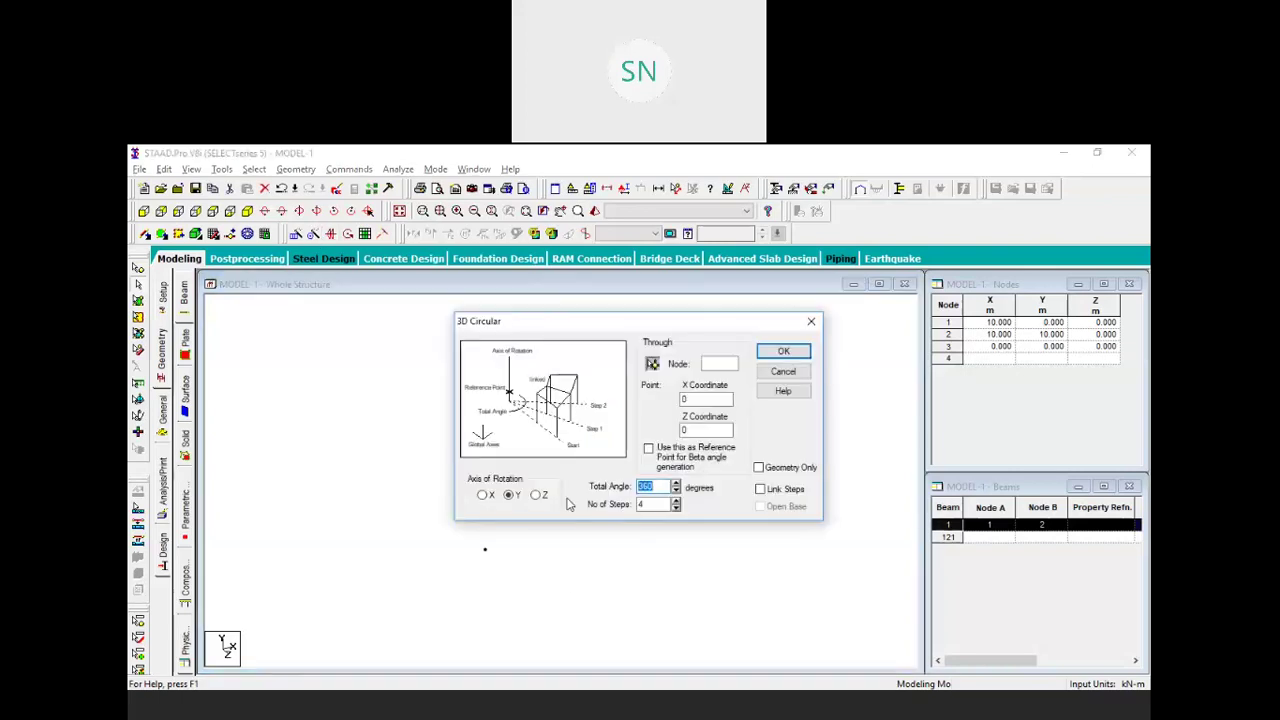
click(652, 363)
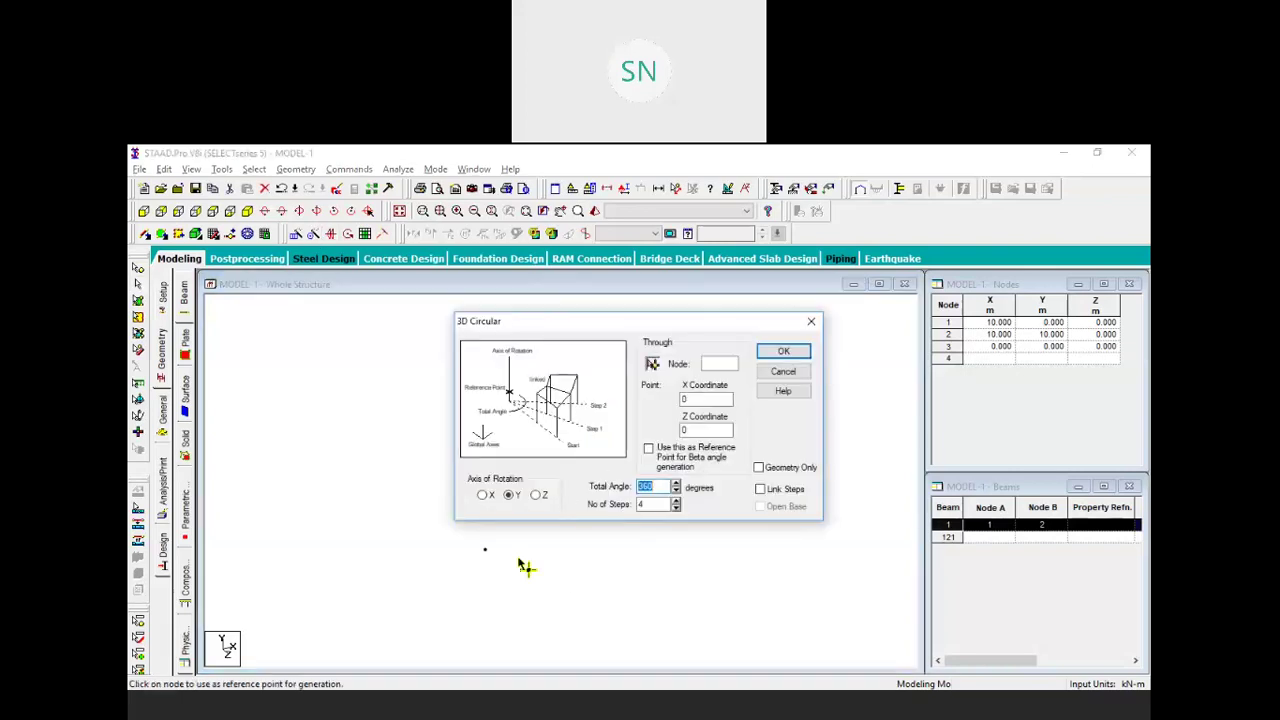
click(486, 550)
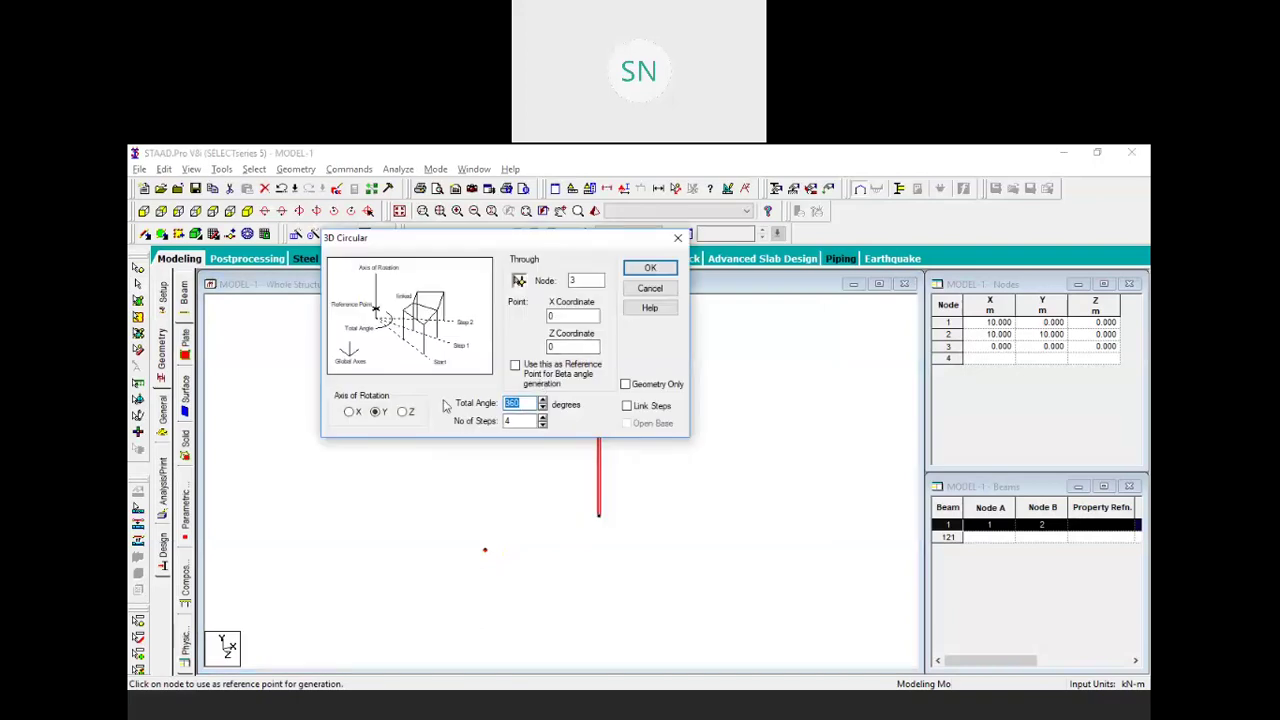
text(90)
key(Tab)
text(8)
click(650, 270)
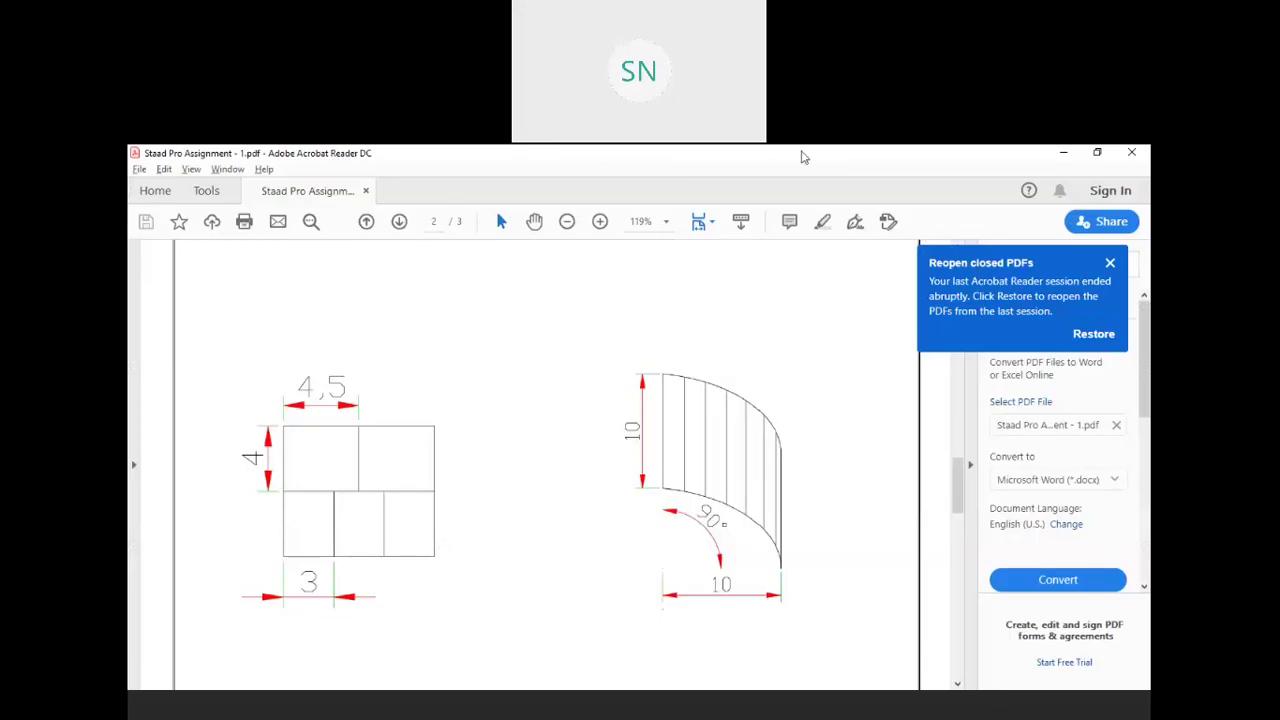
Switch to the assignment PDF and trace the upper and lower arcs joining the curved frame's verticals
click(882, 166)
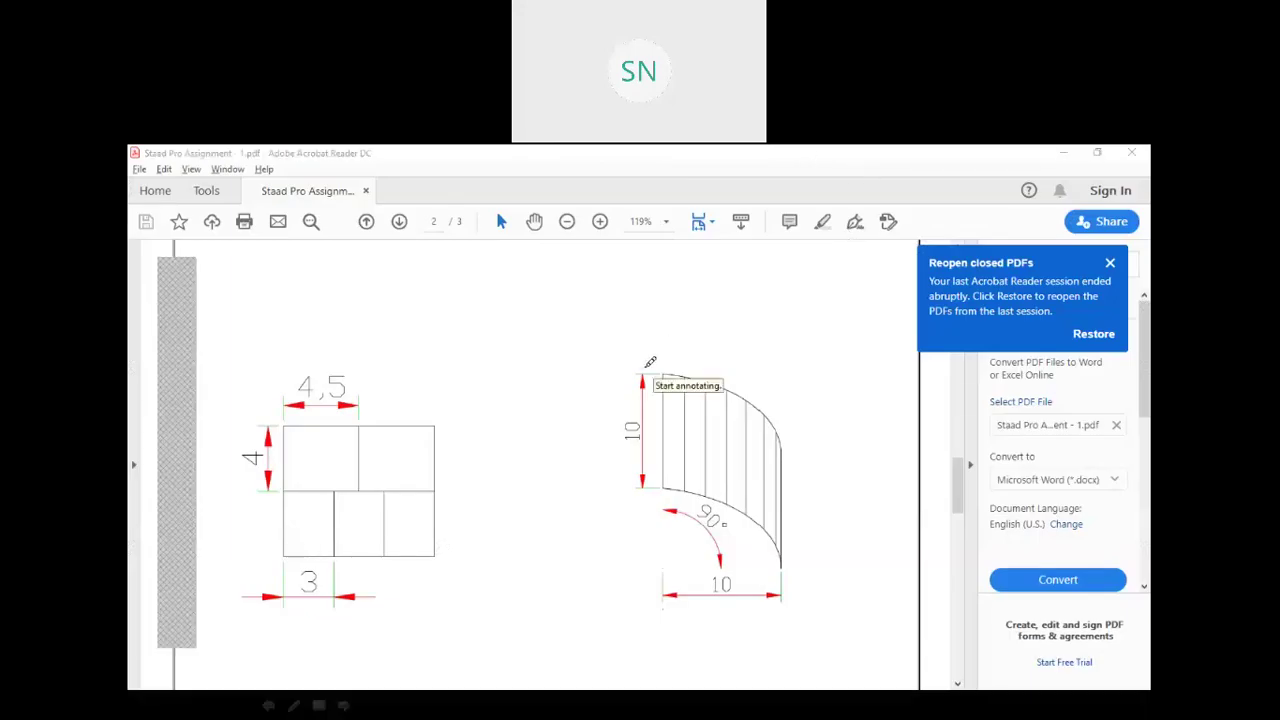
mouse_move(656, 368)
mouse_down()
mouse_move(775, 385)
mouse_move(799, 450)
mouse_up()
mouse_move(664, 493)
mouse_down()
mouse_move(768, 540)
mouse_move(788, 570)
mouse_up()
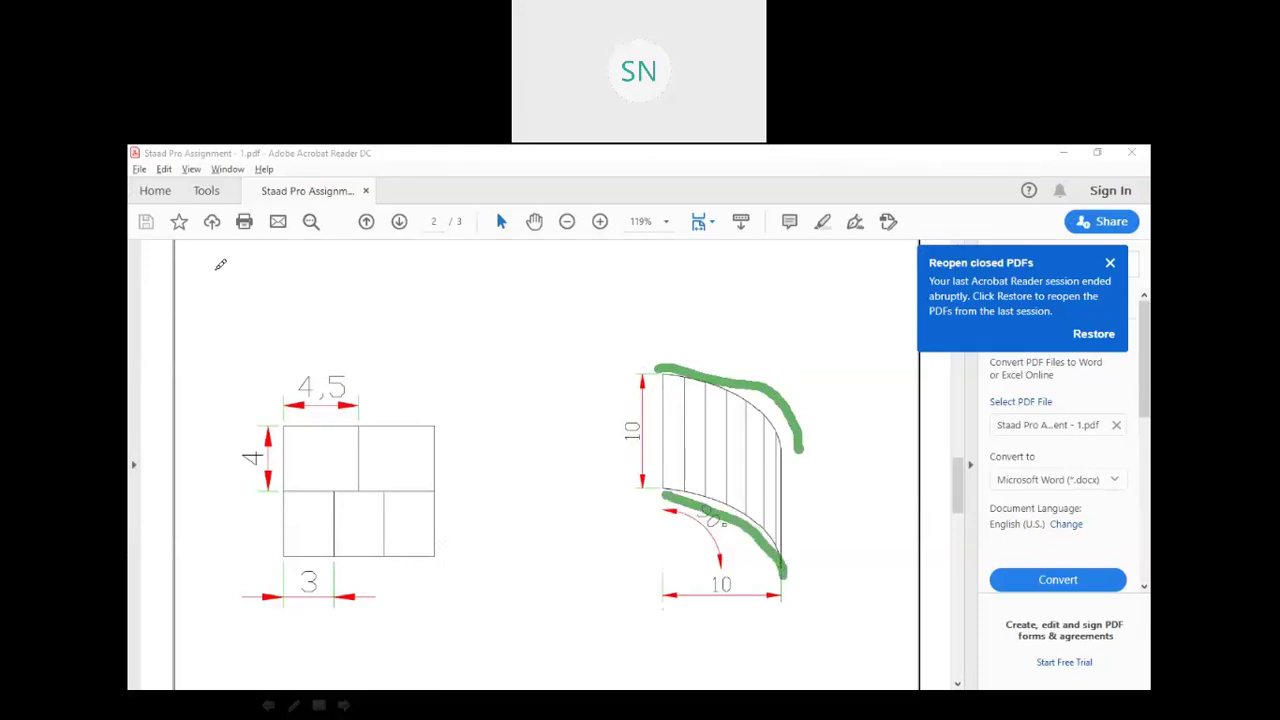
key(alt+Tab)
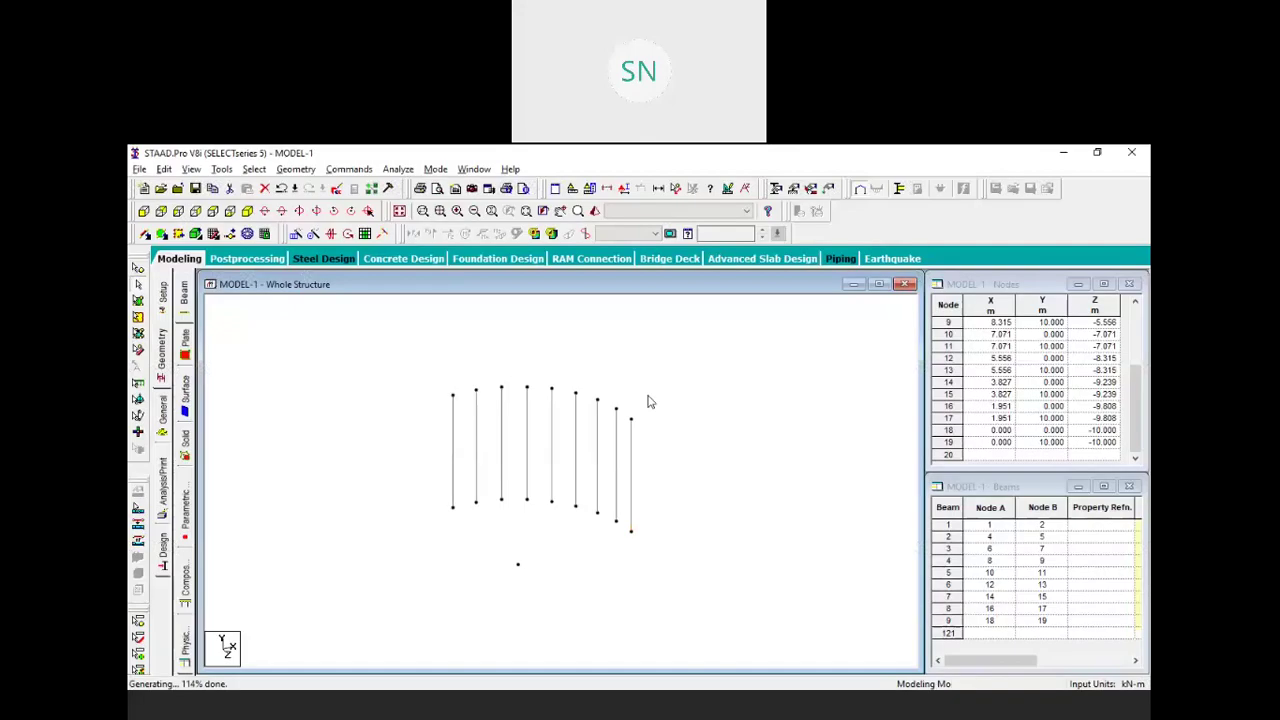
Undo the unlinked repeat in STAAD.Pro and repeat the vertical beam circularly about Y over 90 degrees in 8 steps with Link Steps enabled
key(ctrl+z)
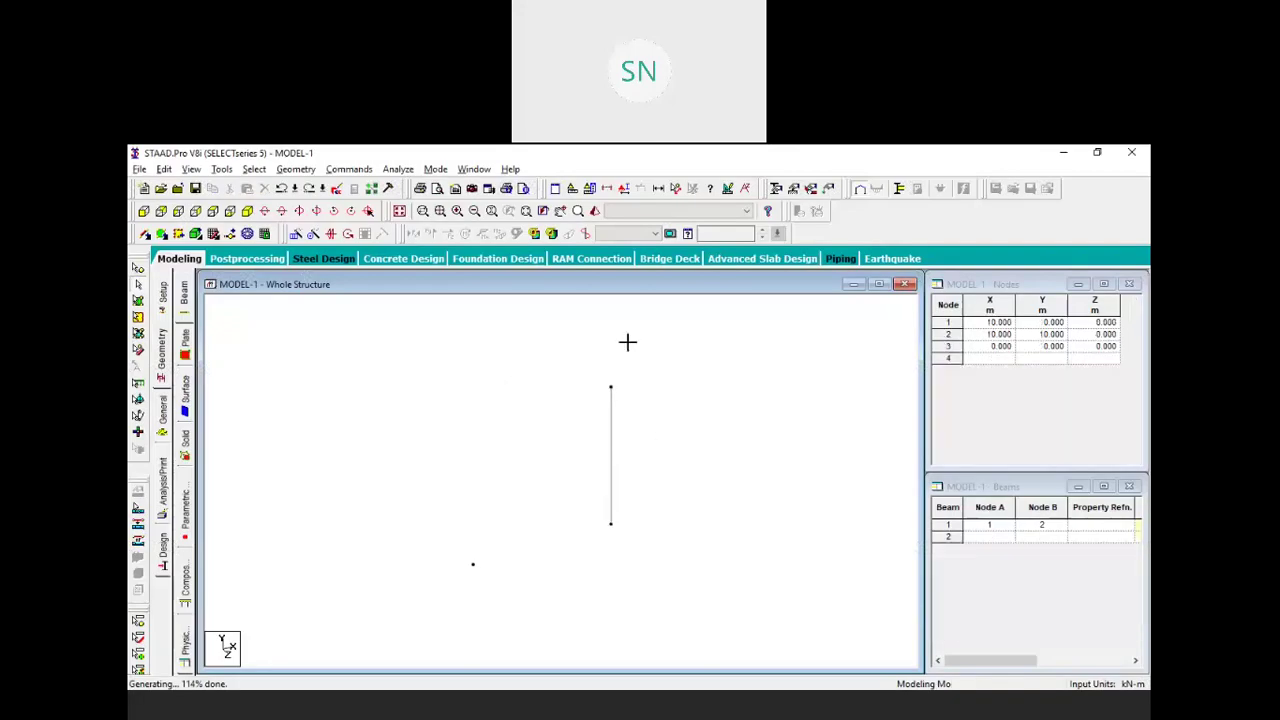
drag(626, 340, 574, 563)
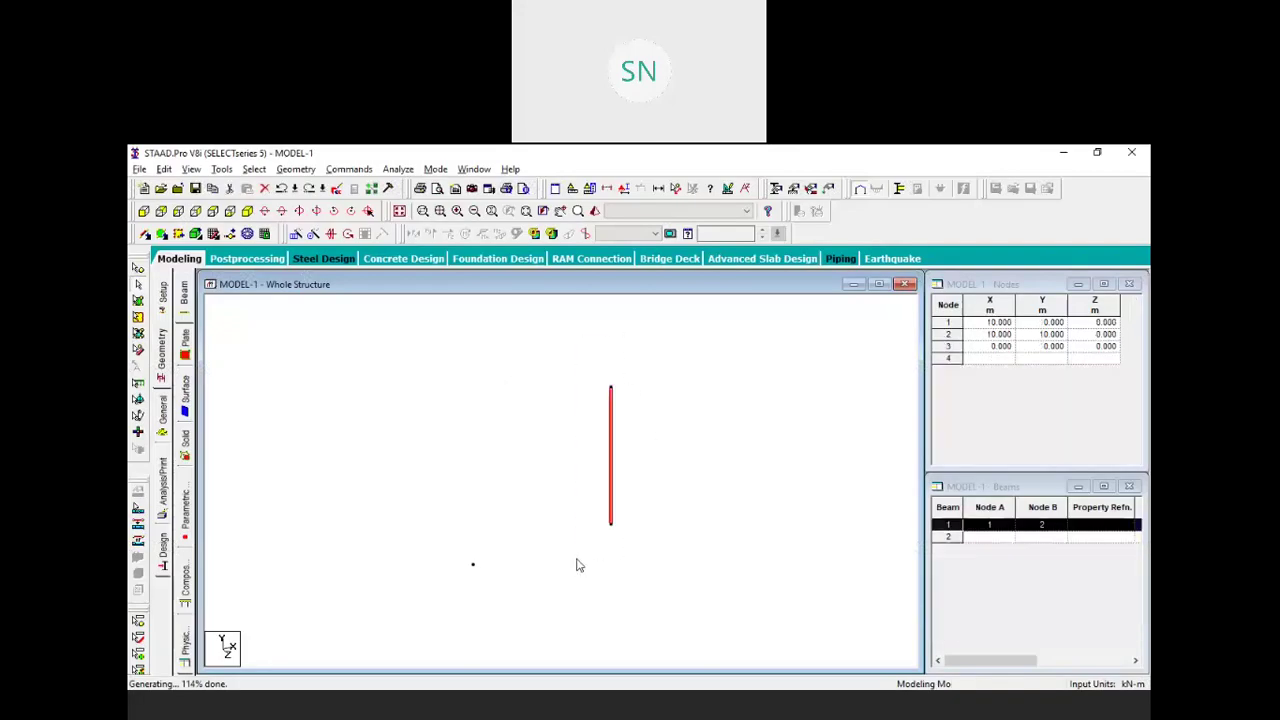
click(313, 233)
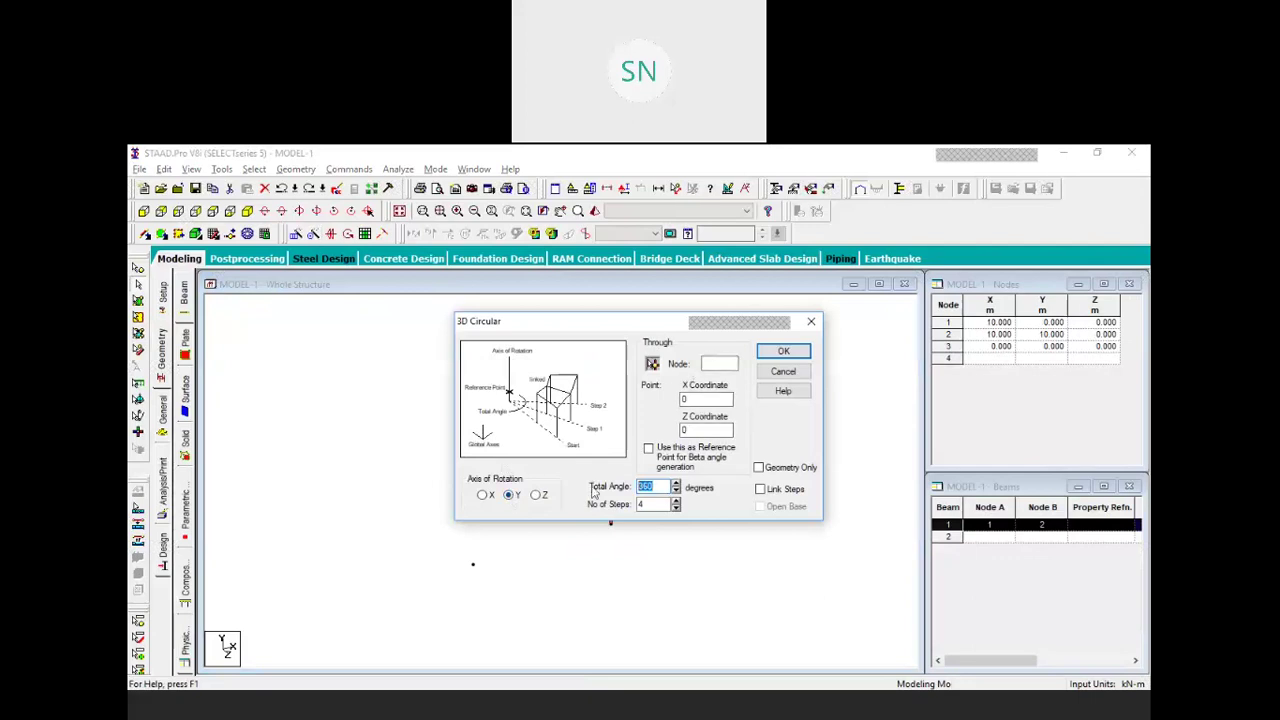
text(90)
key(Tab)
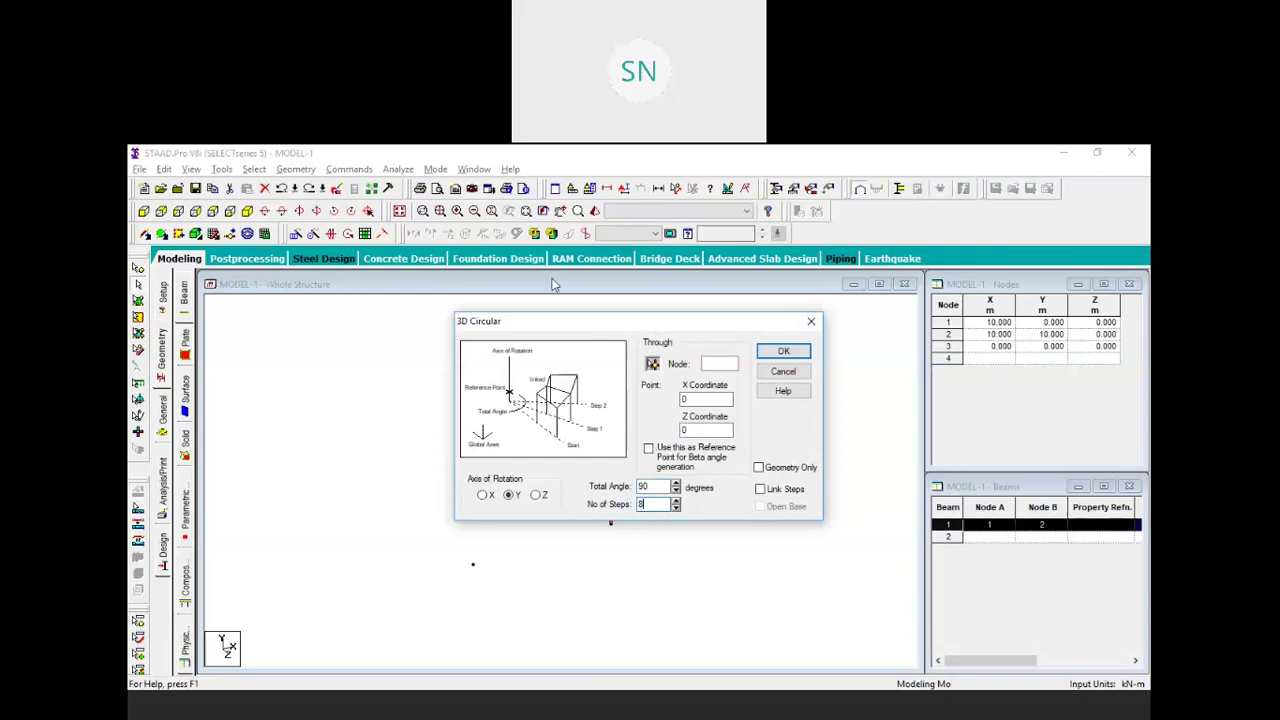
drag(653, 327, 555, 284)
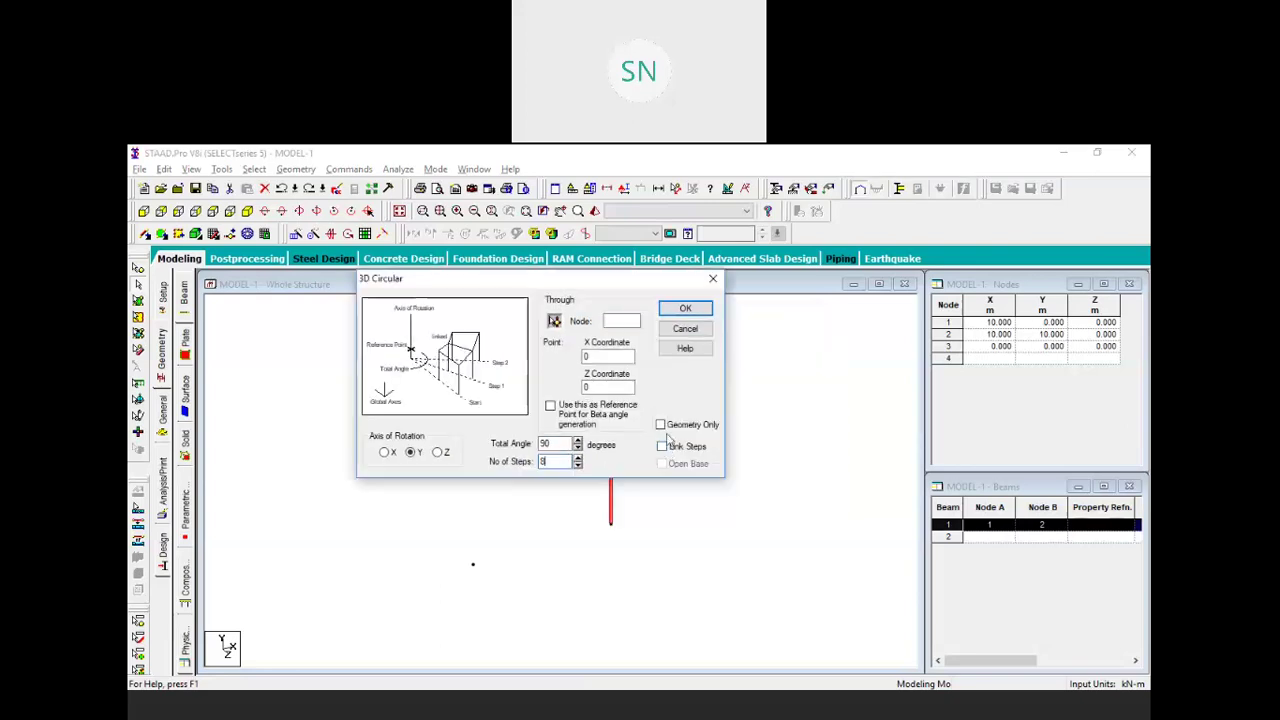
click(662, 447)
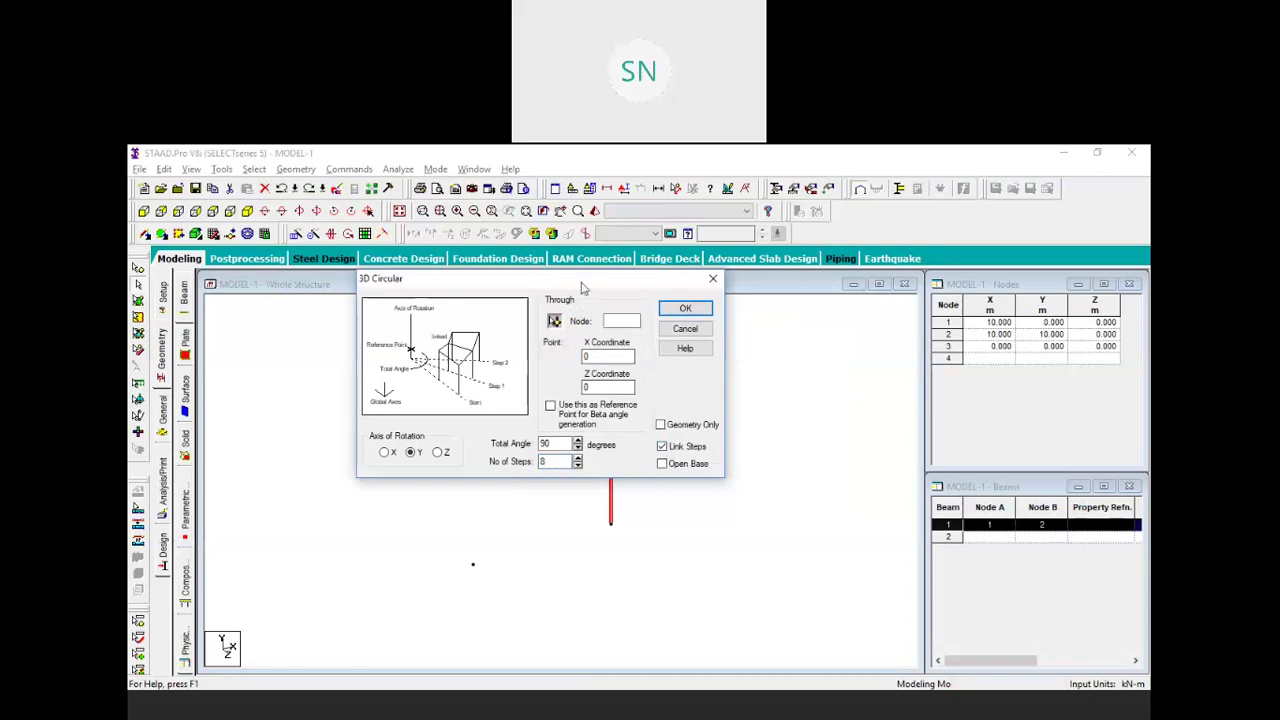
drag(582, 282, 518, 182)
click(621, 208)
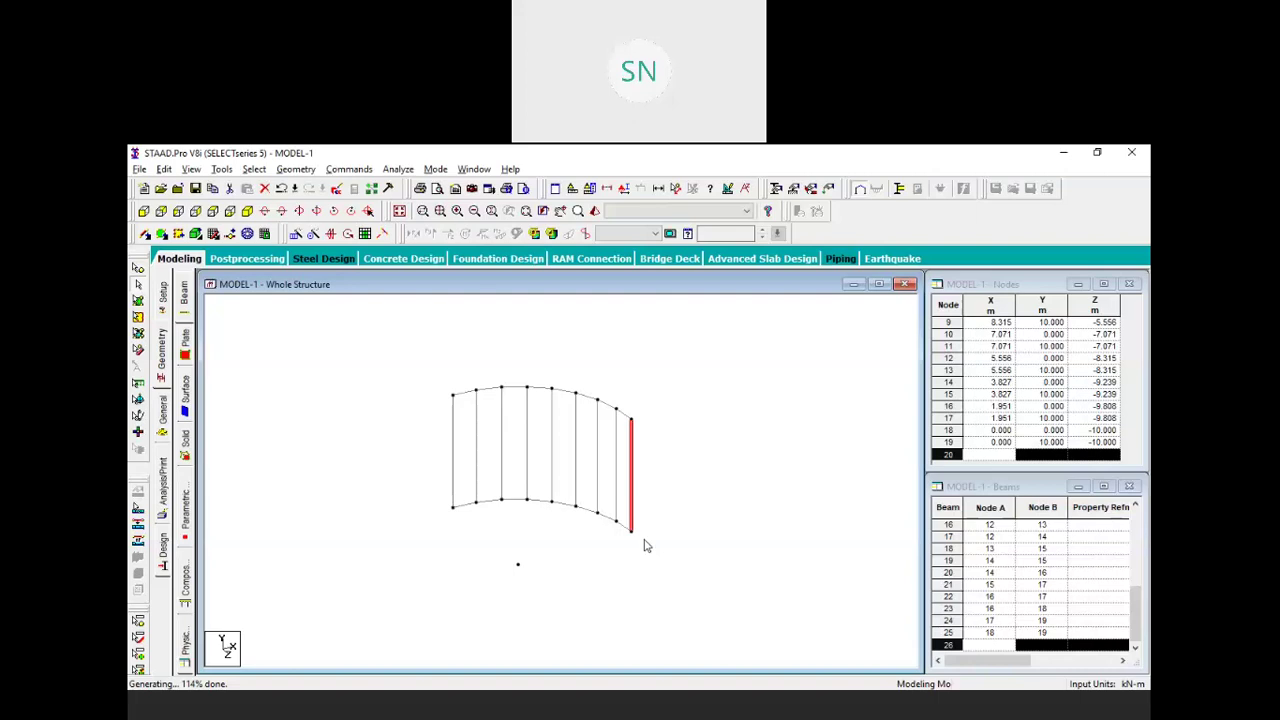
Delete all beams of the curved frame and the remaining origin node to empty the model
drag(740, 345, 370, 613)
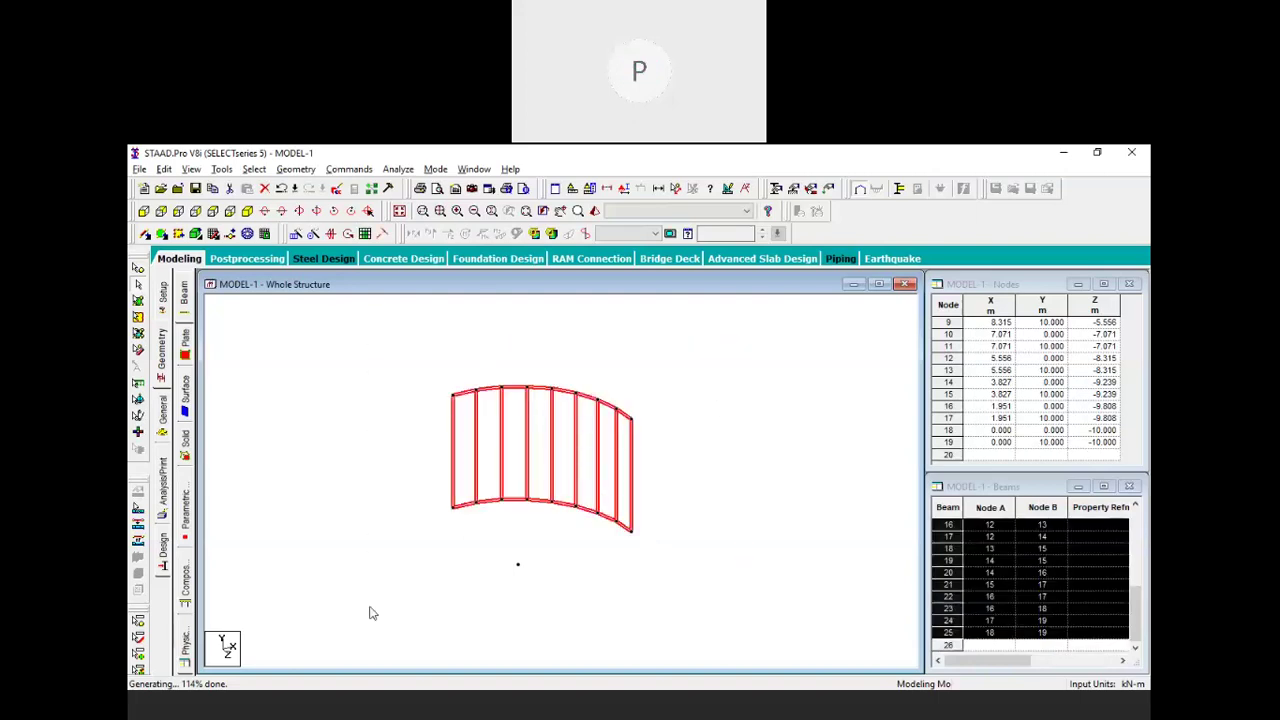
key(Delete)
click(683, 462)
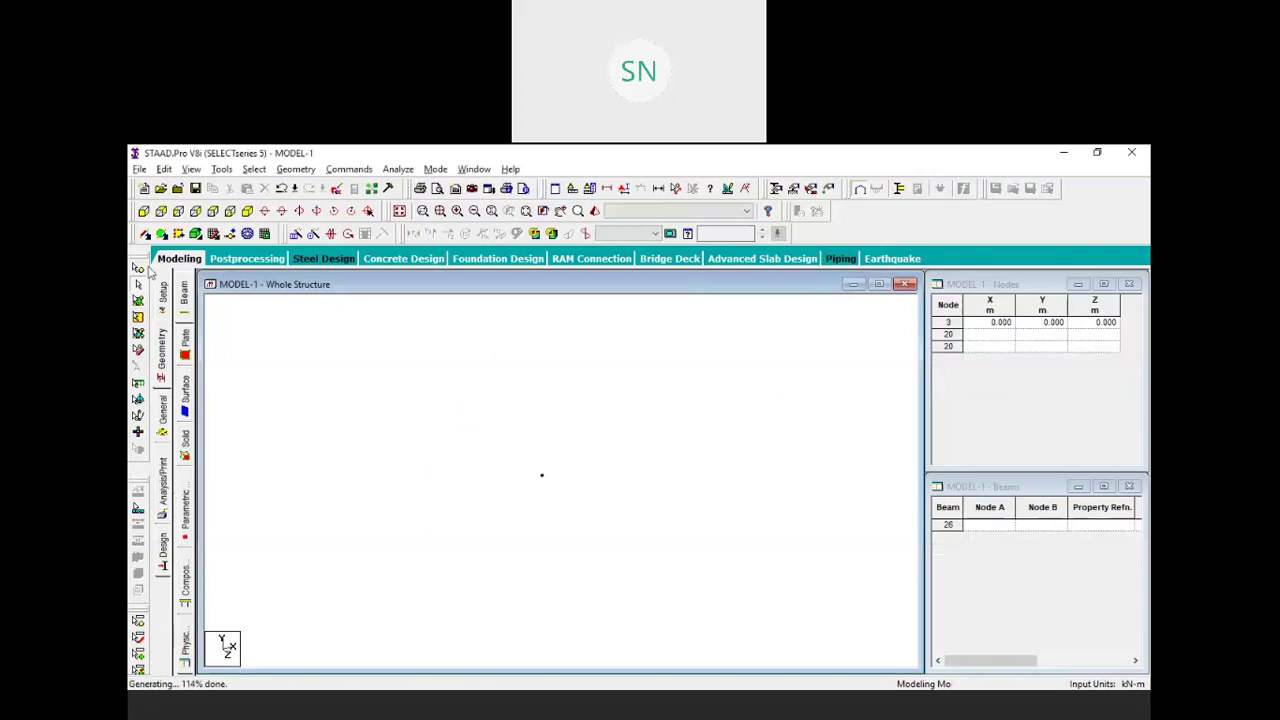
click(141, 268)
key(ctrl+a)
key(Delete)
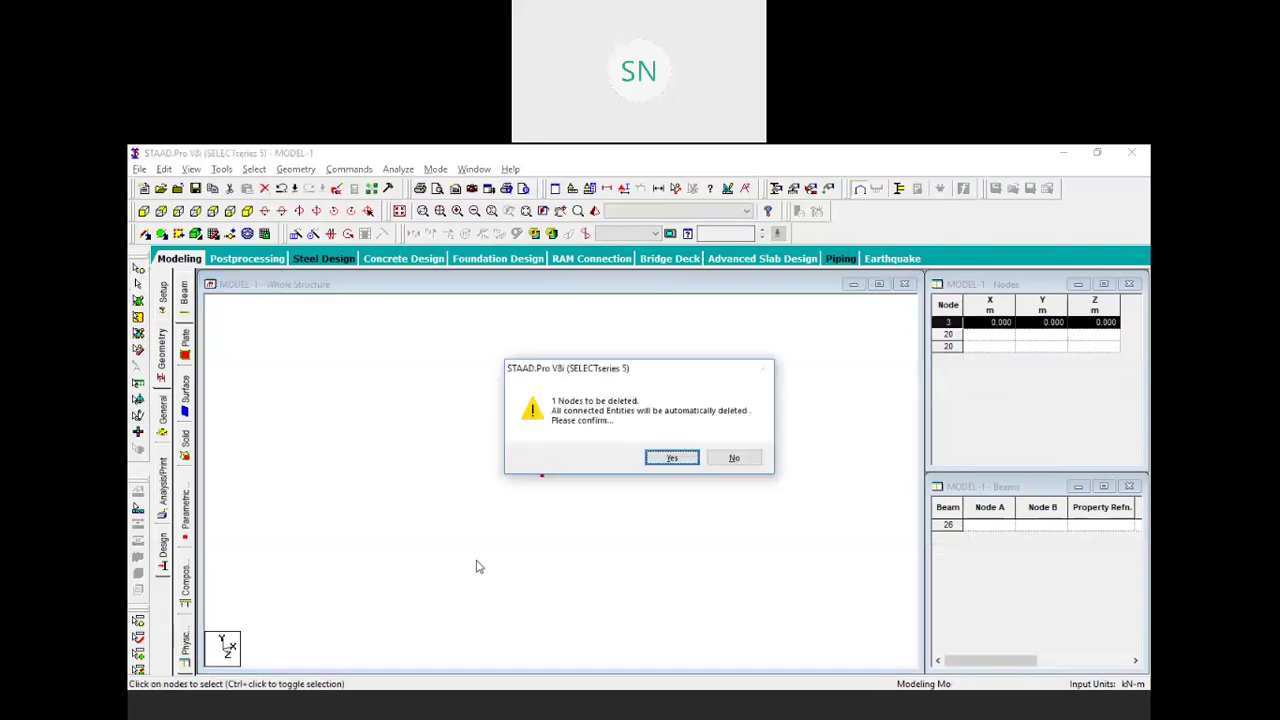
click(672, 458)
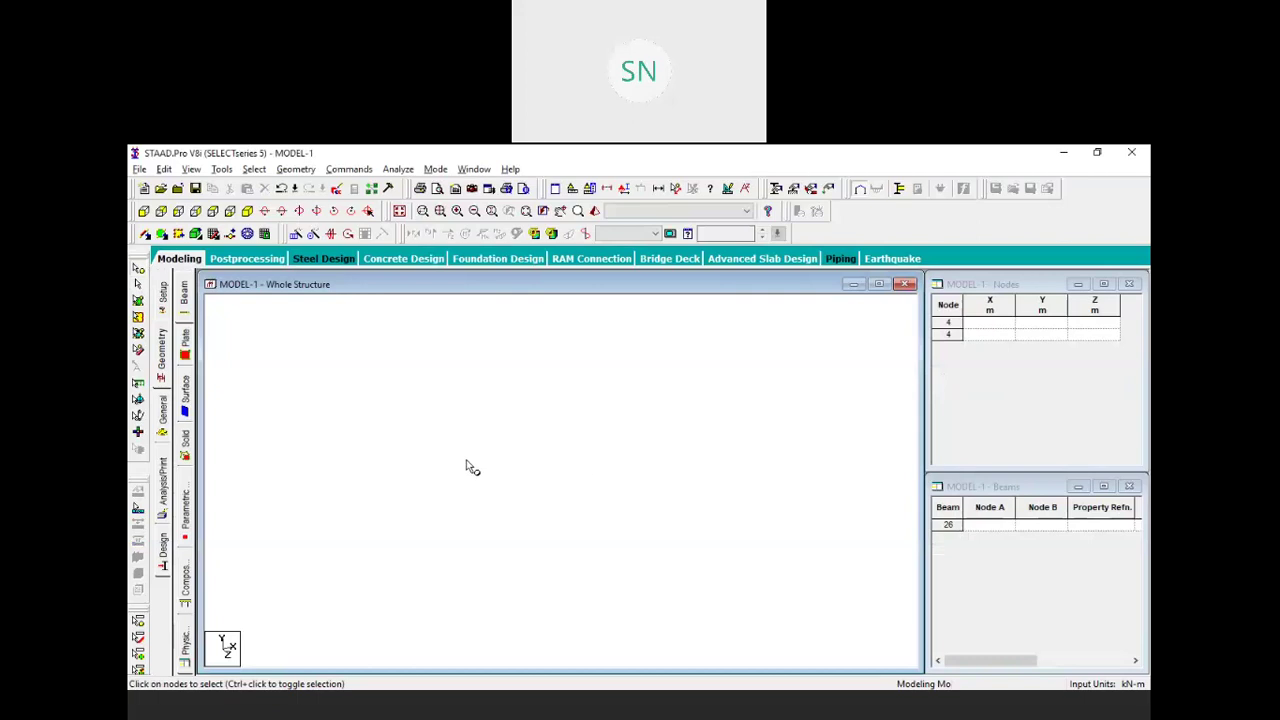
Switch to the assignment PDF and examine the cube and pyramid drawings with their dimensions
key(alt+Tab)
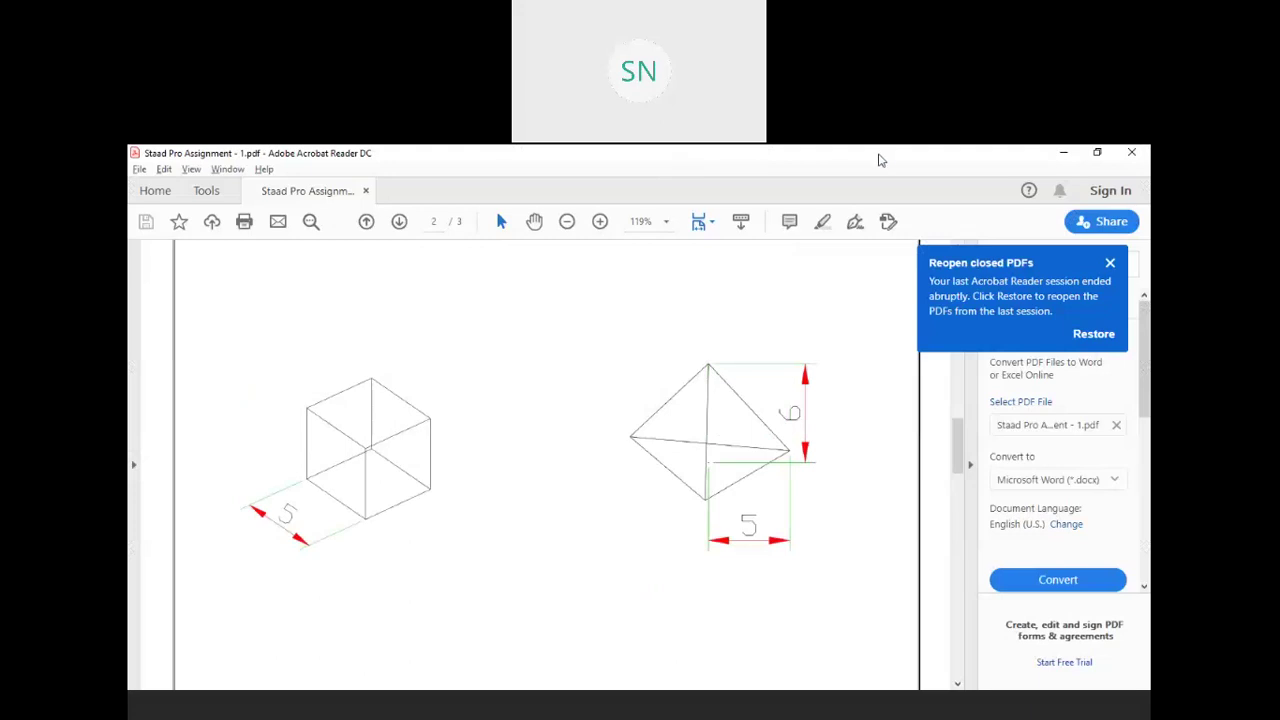
key(alt+Tab)
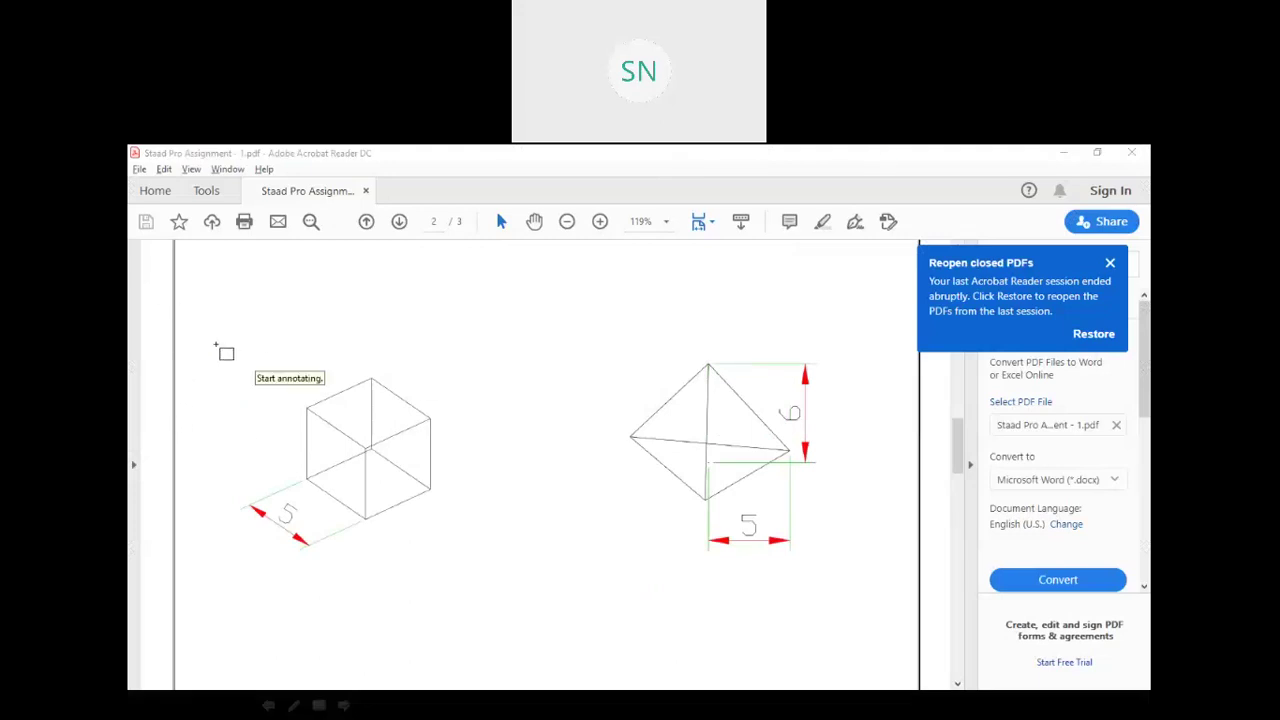
mouse_move(215, 343)
mouse_down()
mouse_move(440, 560)
mouse_move(479, 562)
mouse_up()
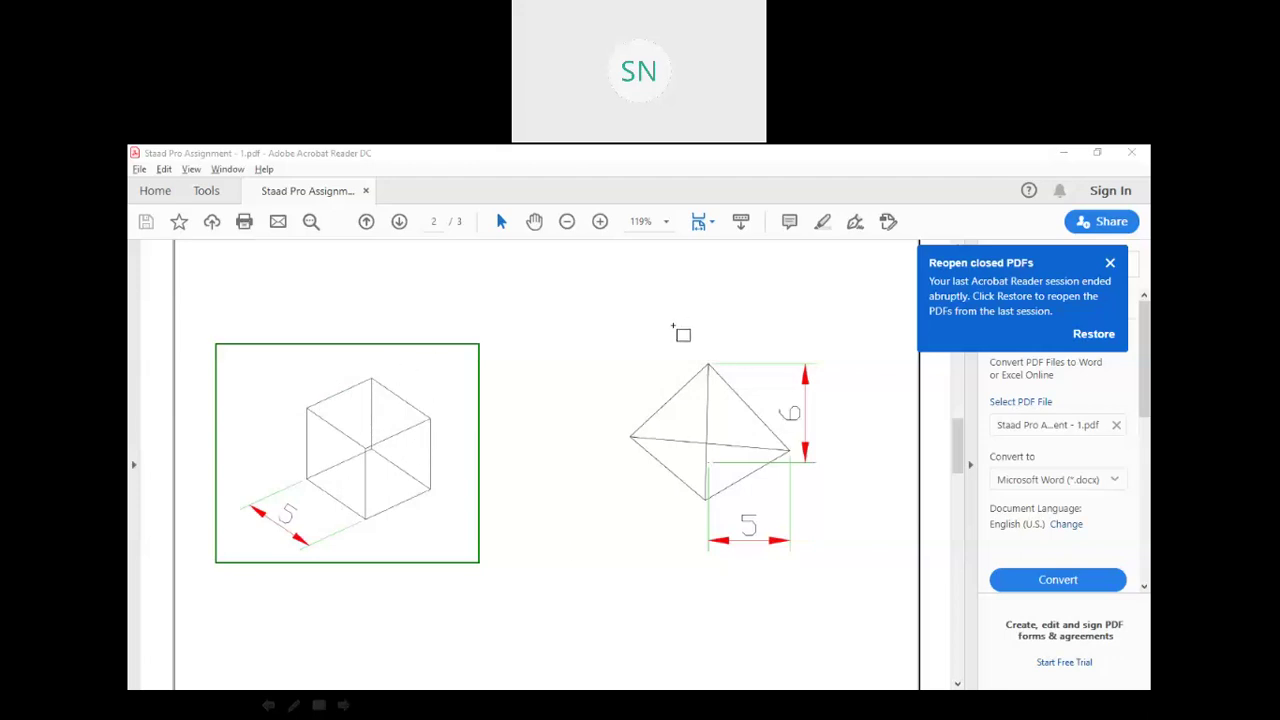
drag(576, 318, 855, 566)
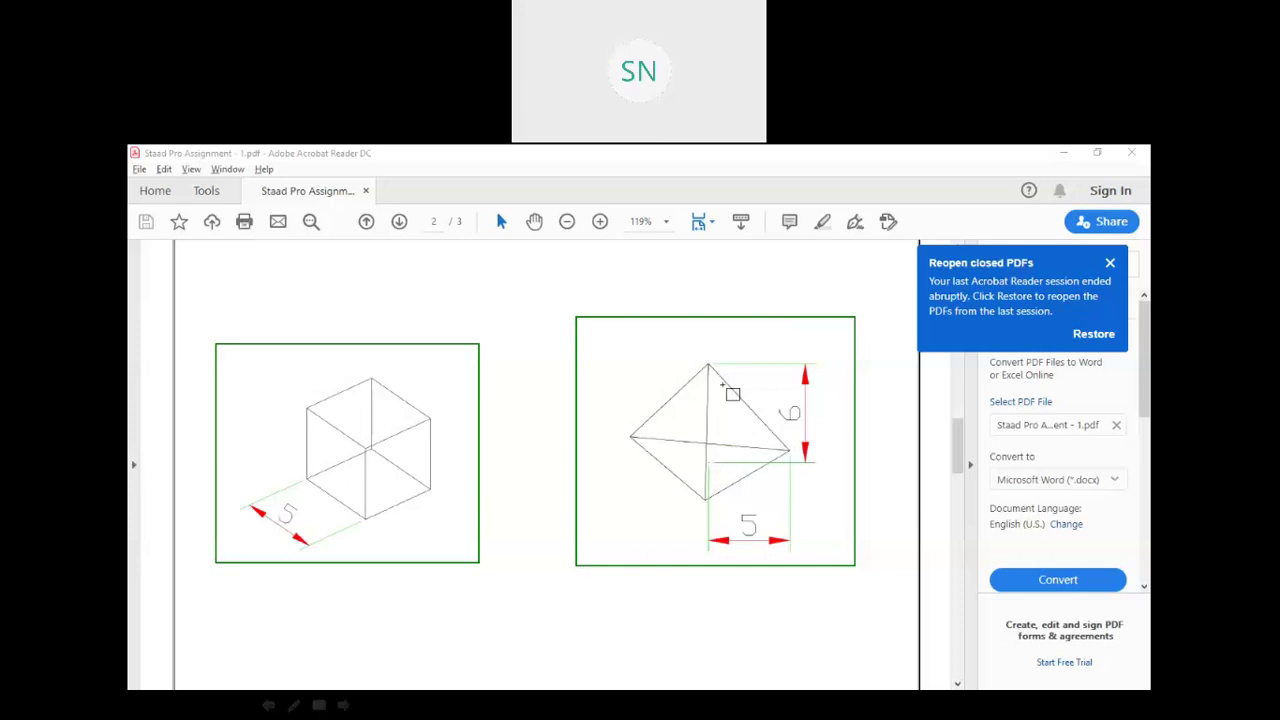
drag(698, 344, 720, 381)
click(187, 262)
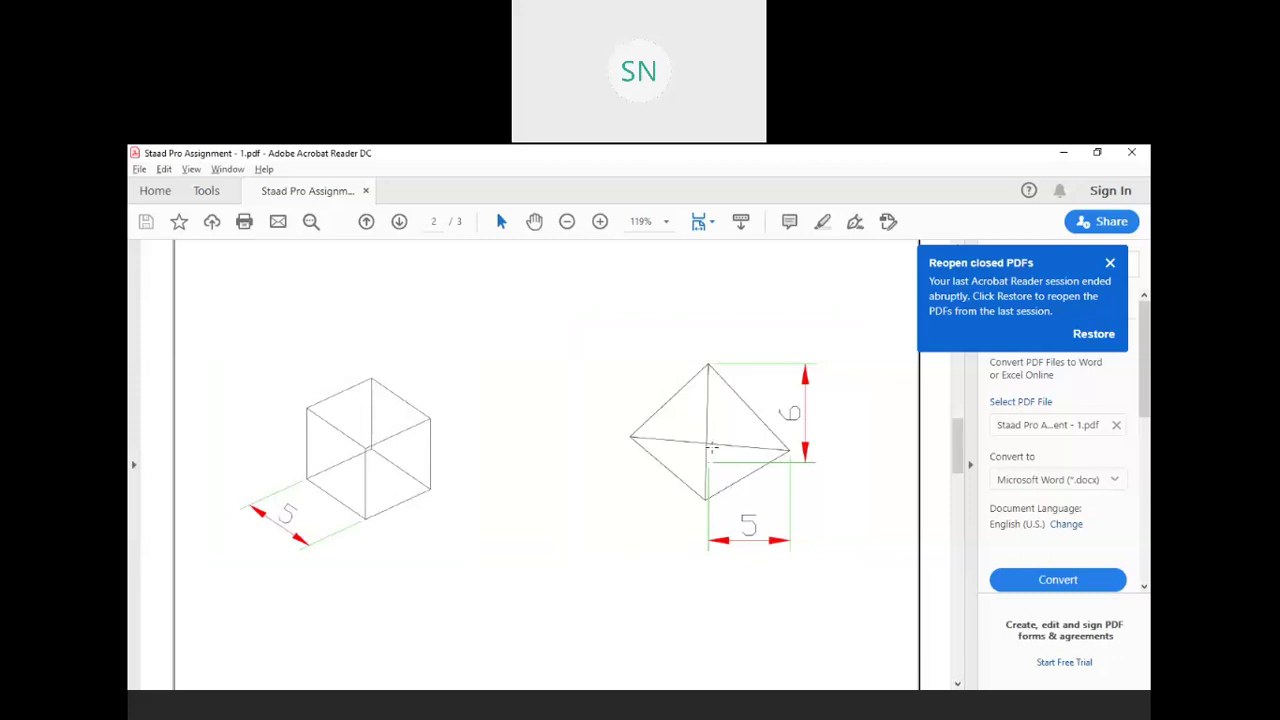
Switch back to STAAD.Pro and add nodes at X 0, Y 0, Z 0 and X 5, Y 0, Z 0 in the node table
key(alt+Tab)
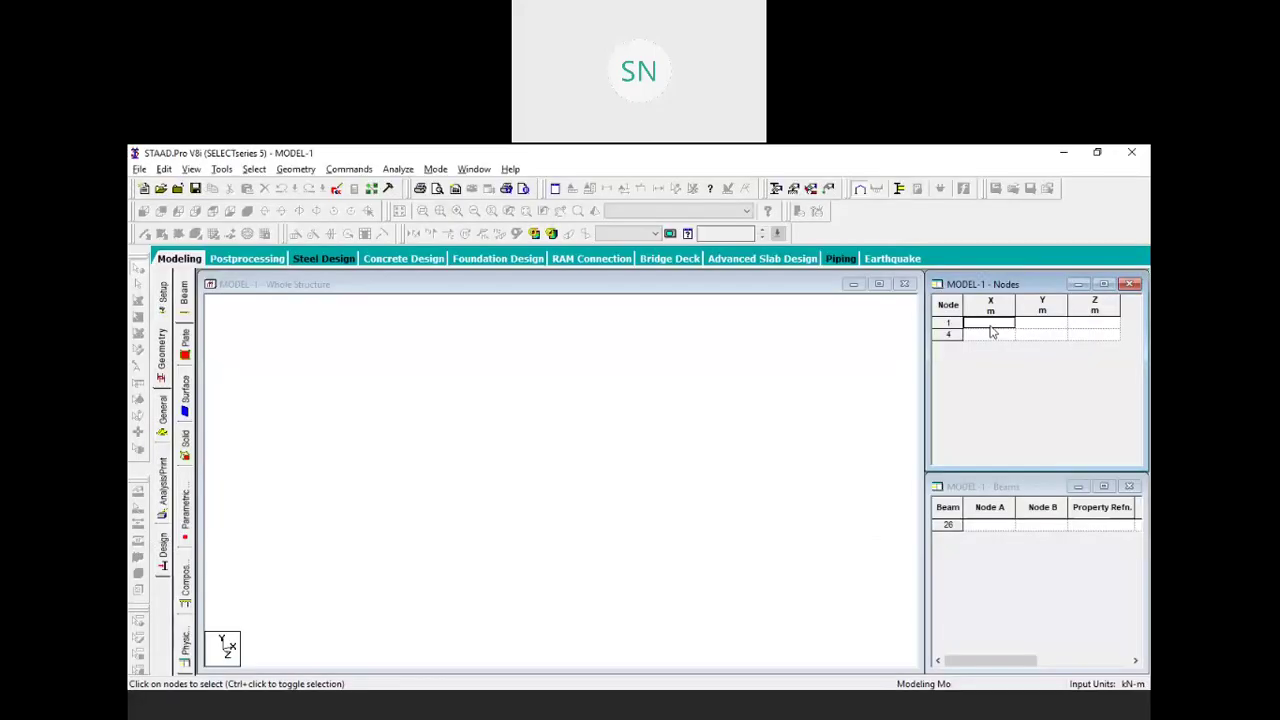
text(0)
key(Return)
key(Return)
key(Return)
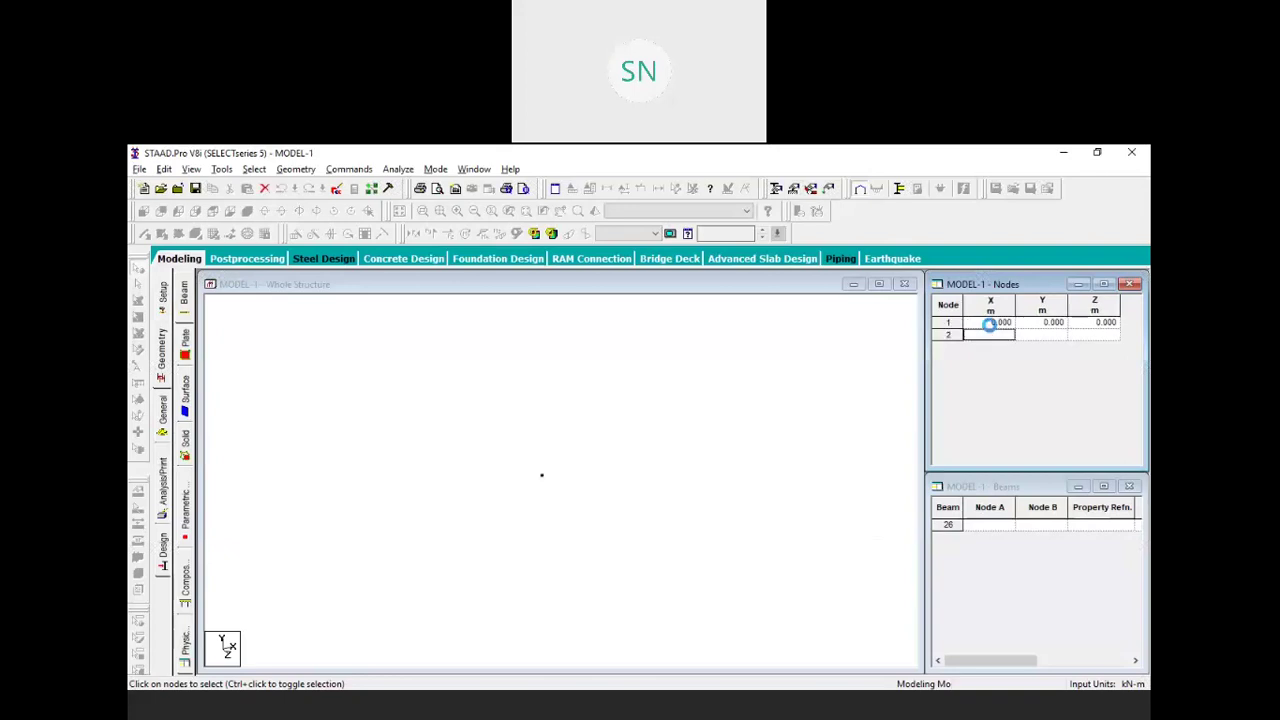
text(5)
key(Return)
key(Return)
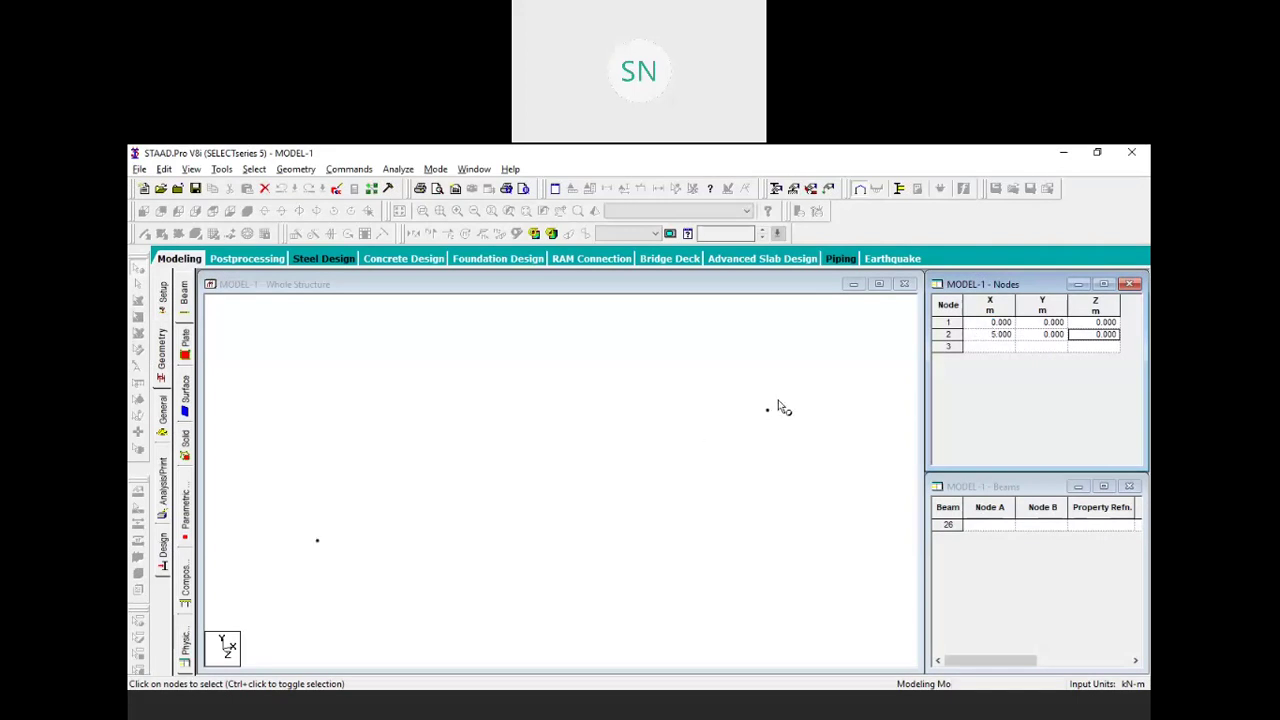
Try to repeat the node at X 5 circularly about the Y axis over 360 degrees into three equally spaced, unlinked nodes
drag(744, 365, 800, 430)
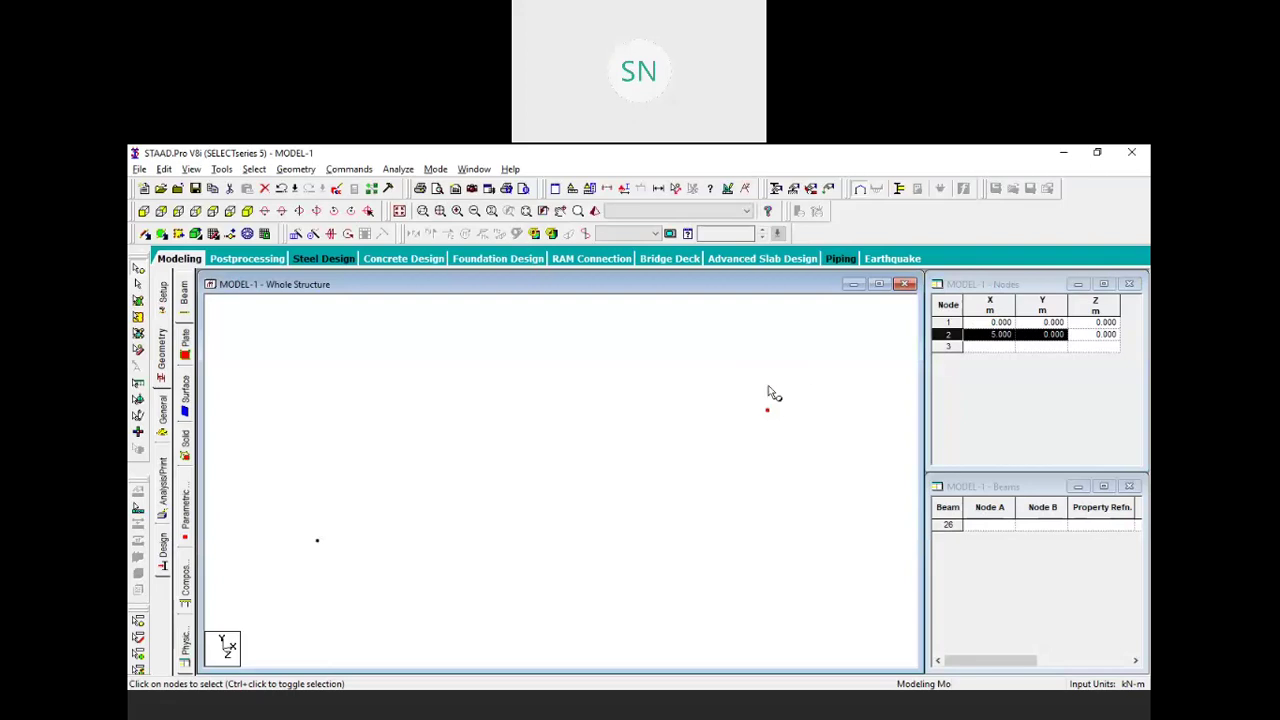
click(313, 234)
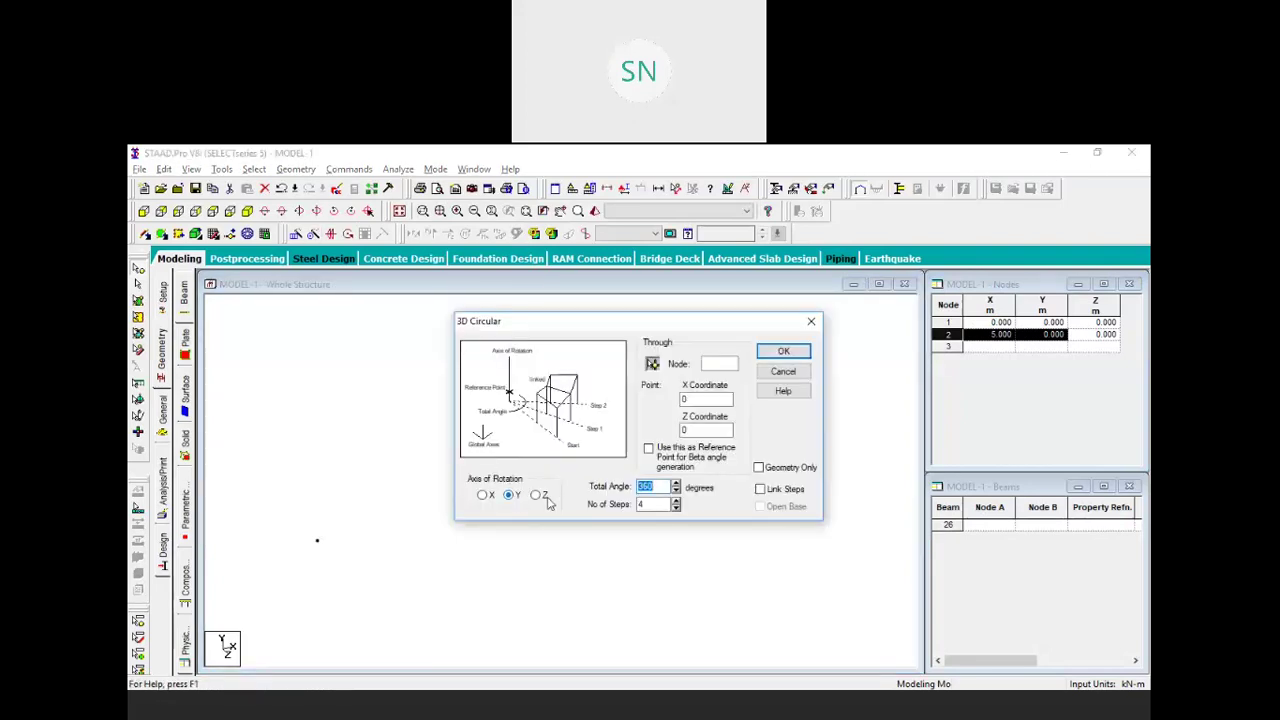
click(677, 509)
click(784, 352)
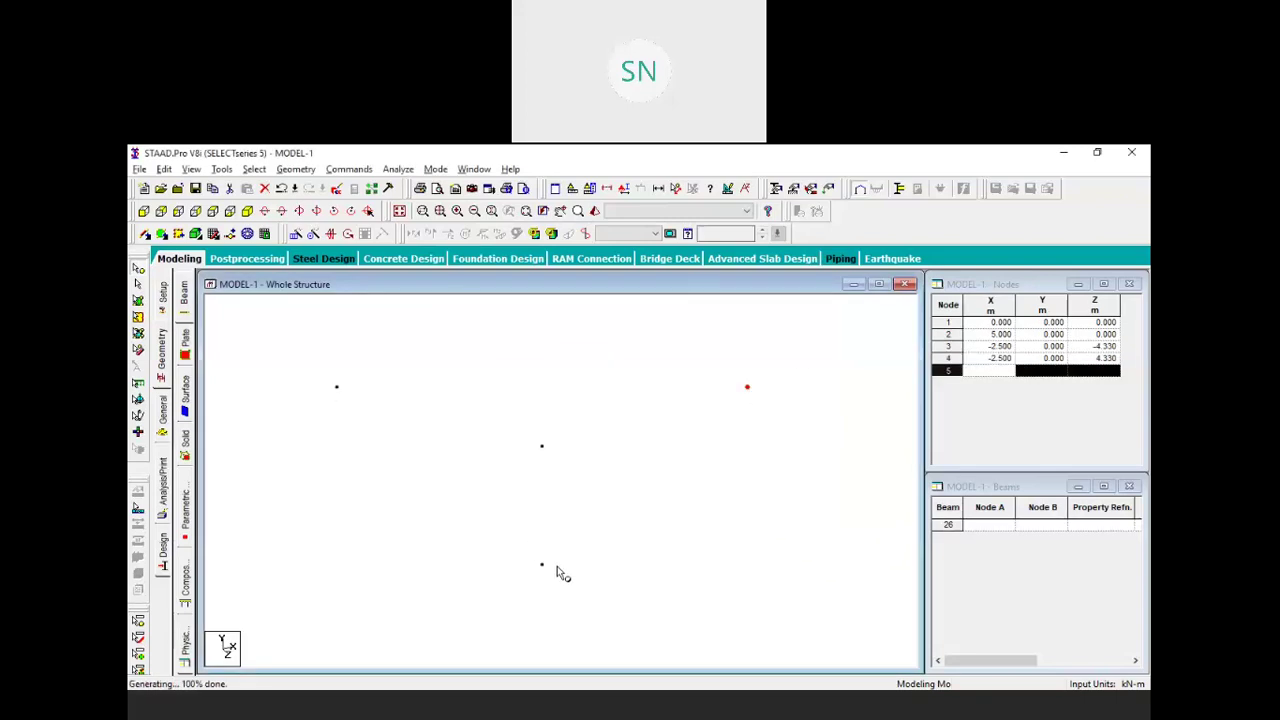
key(ctrl+z)
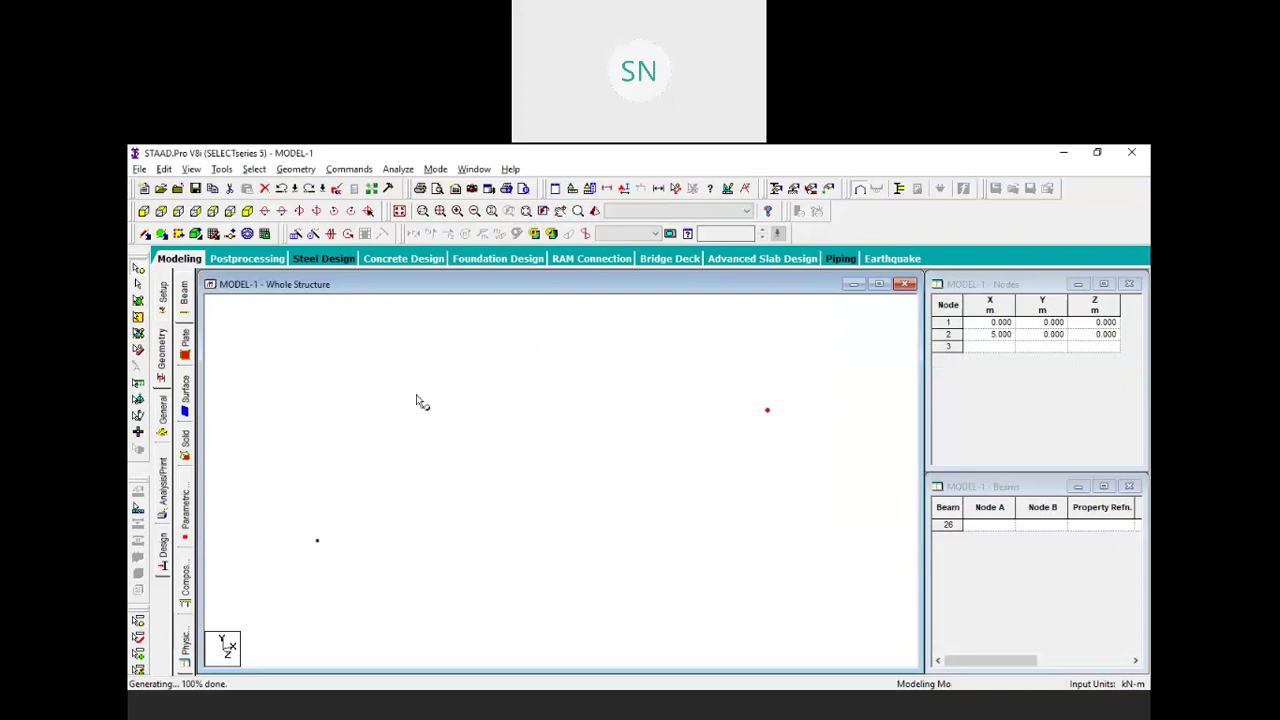
Repeat the selected node circularly about the Y axis over 360 degrees with Link Steps enabled to form a closed triangular base
click(313, 233)
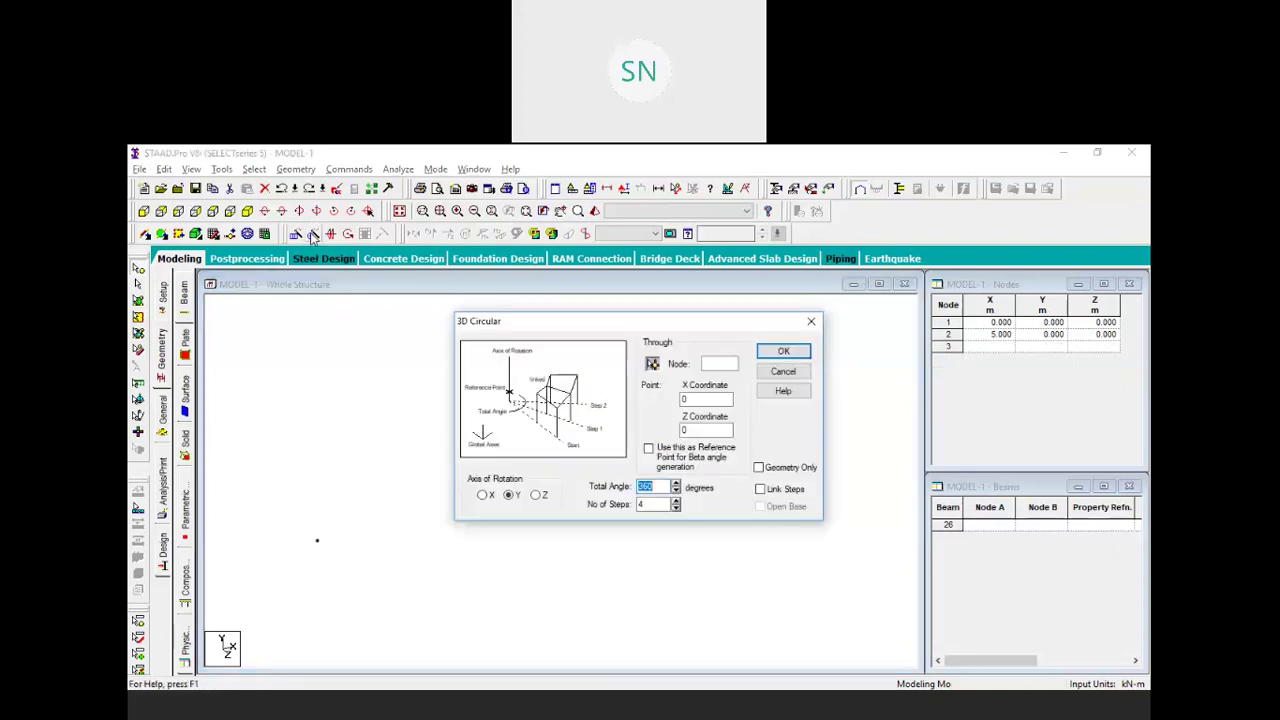
double_click(651, 505)
click(760, 489)
click(783, 351)
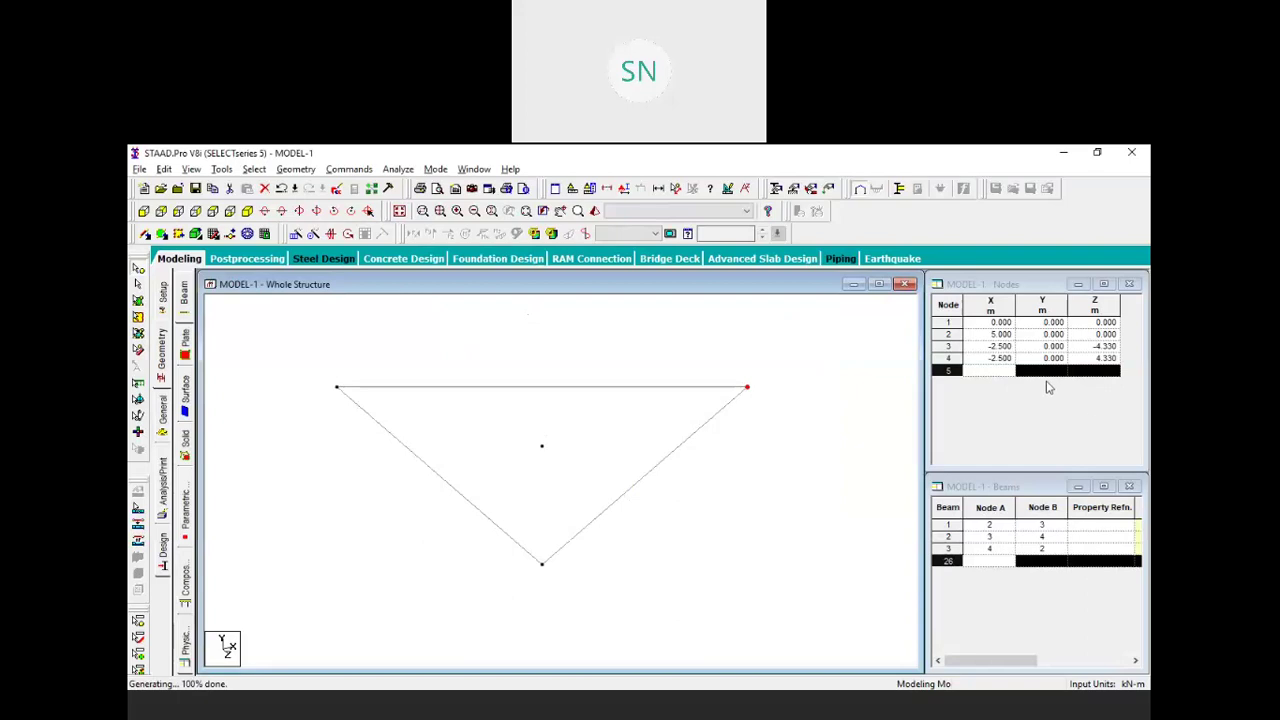
Add the pyramid's apex node at X 0, Y 6, Z 0 in the node table
click(1009, 373)
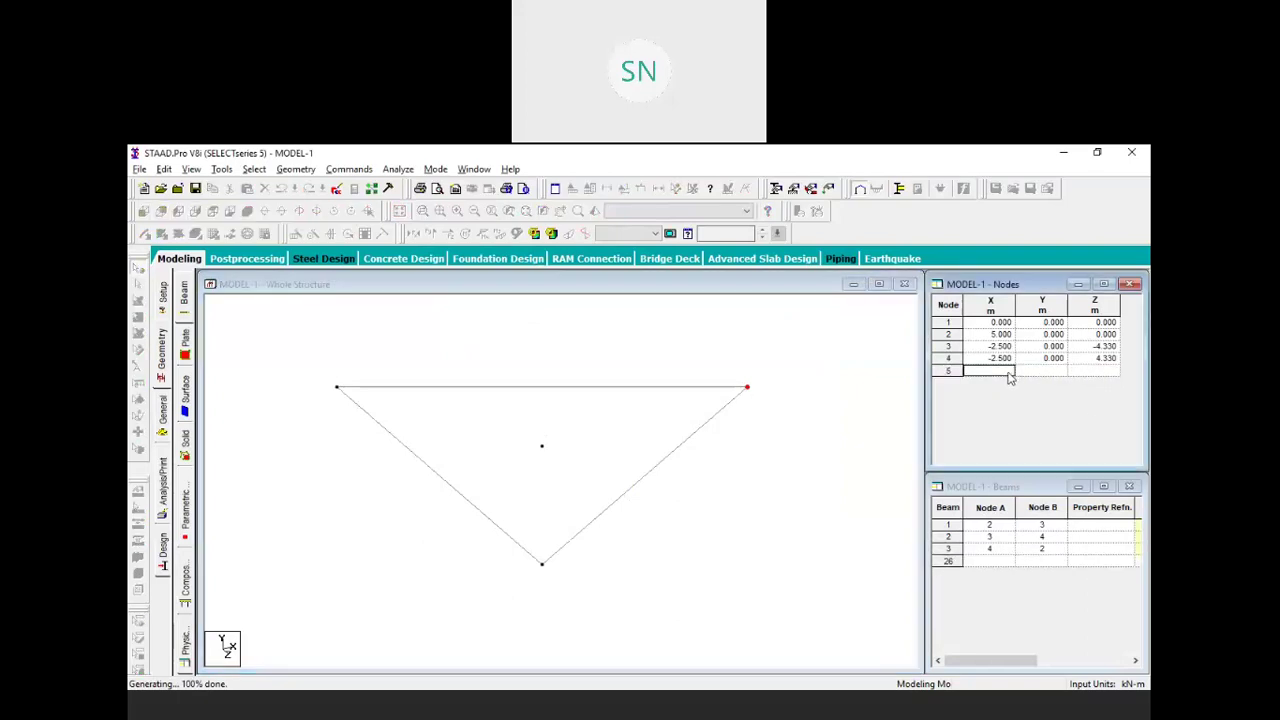
text(0)
key(Tab)
text(6)
key(Tab)
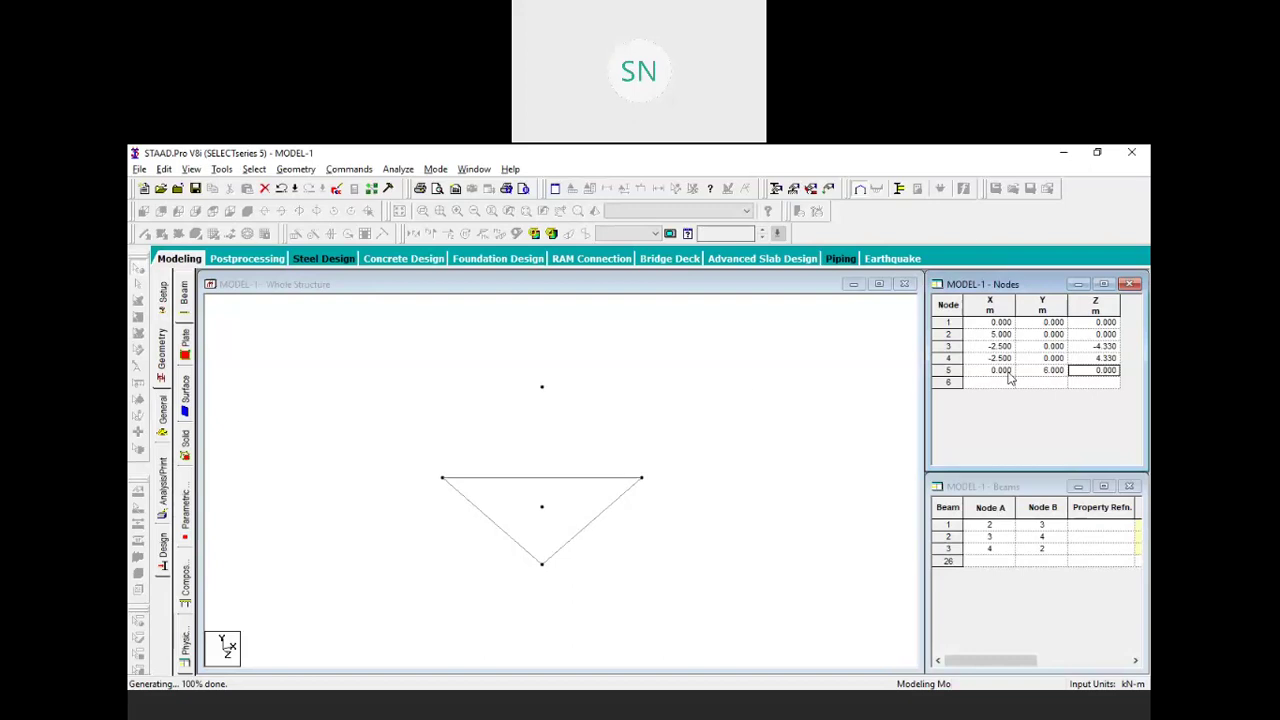
Draw beams from the apex node to each of the three base nodes to complete the triangular pyramid
key(Tab)
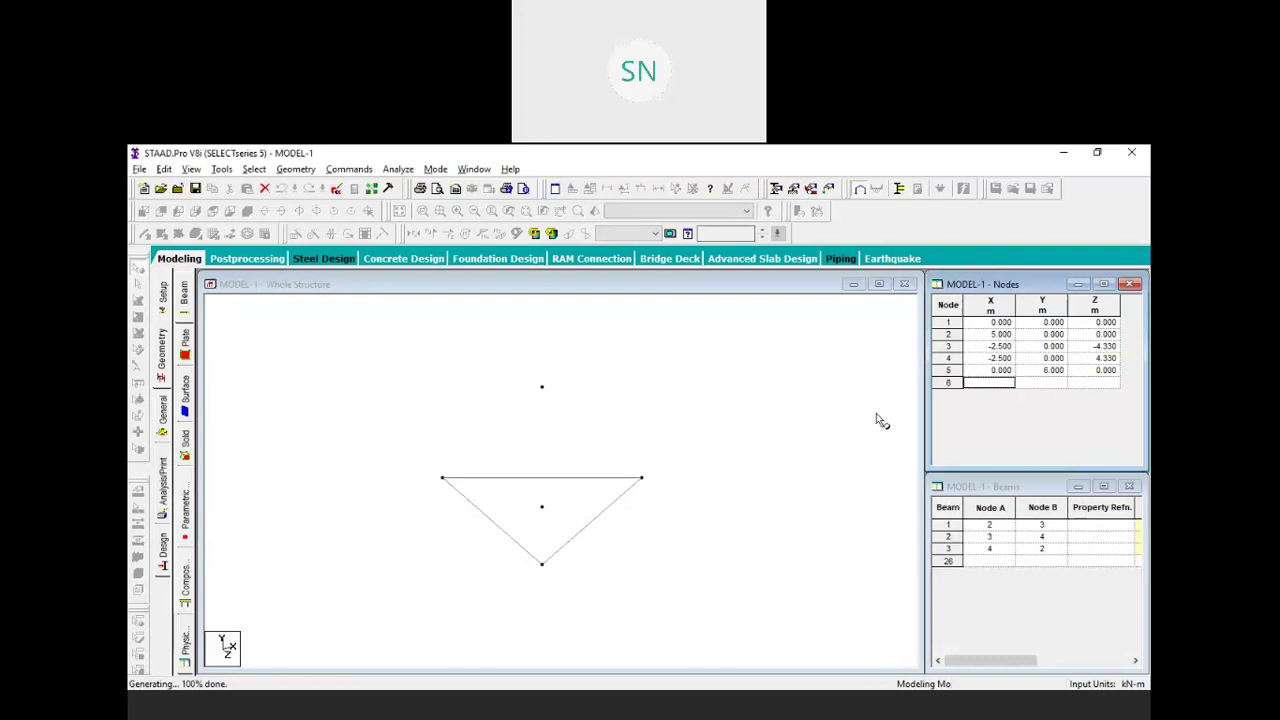
click(491, 377)
click(145, 233)
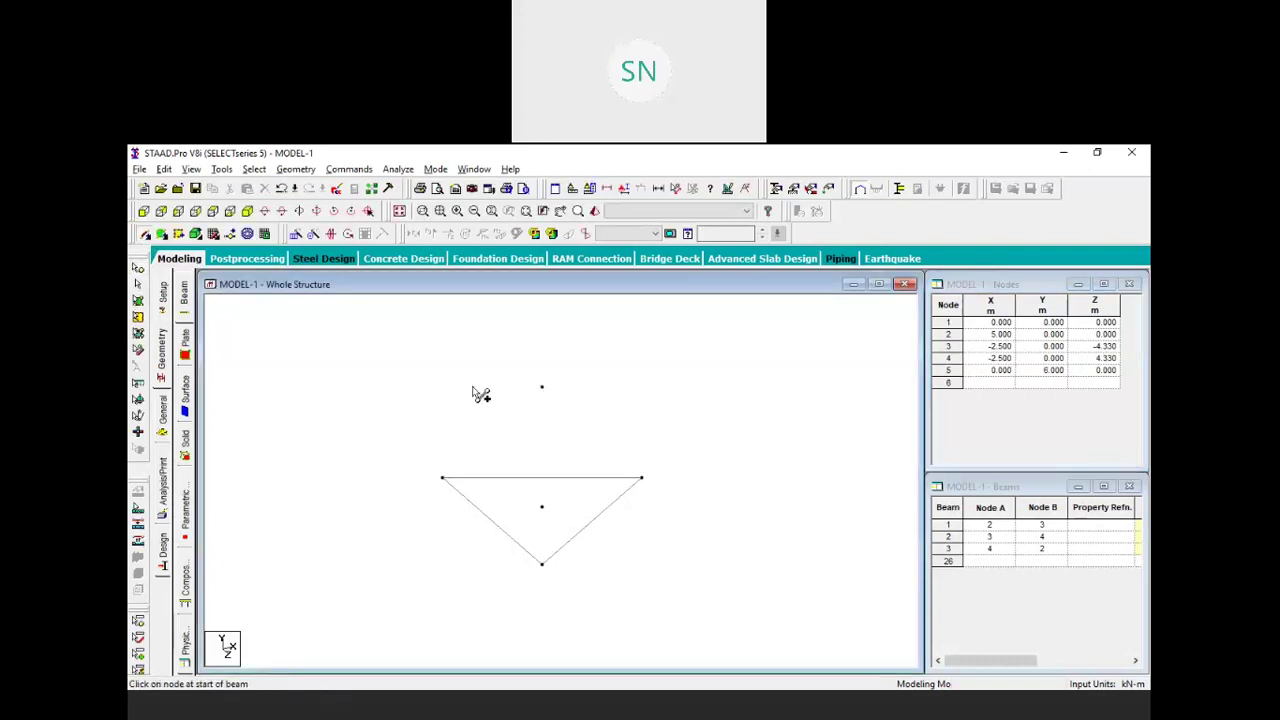
drag(541, 387, 442, 478)
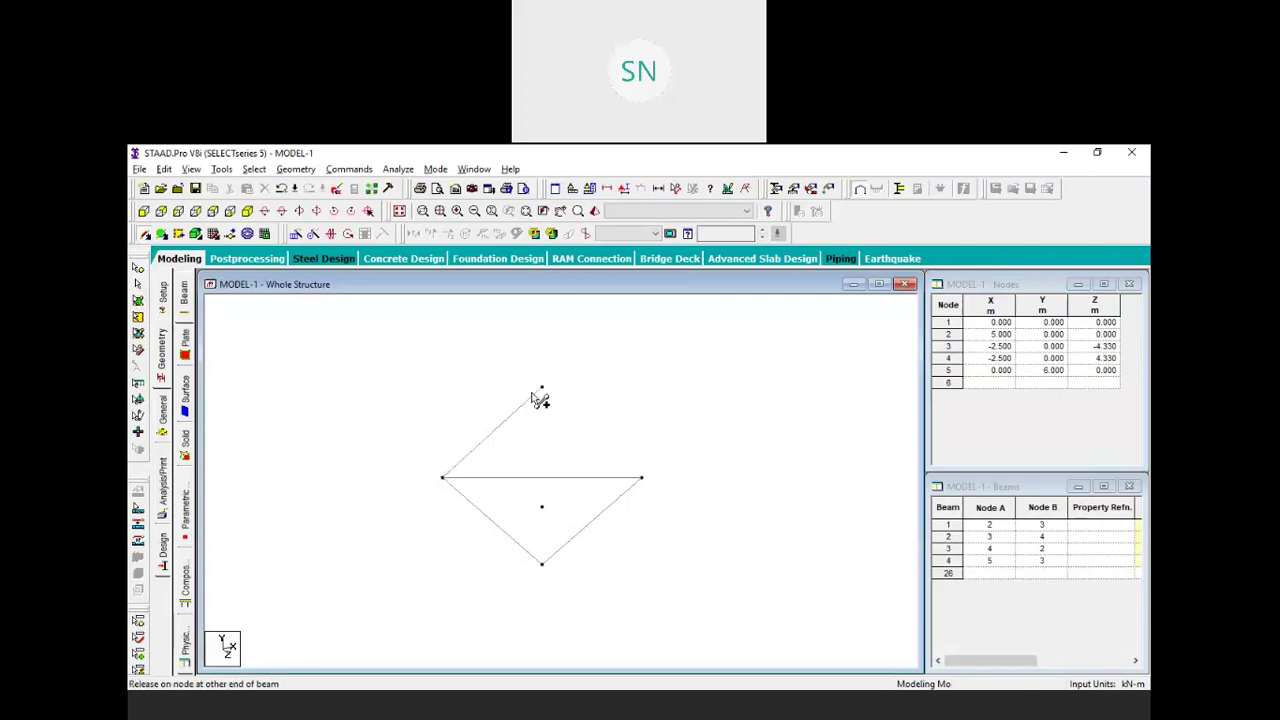
drag(544, 388, 642, 478)
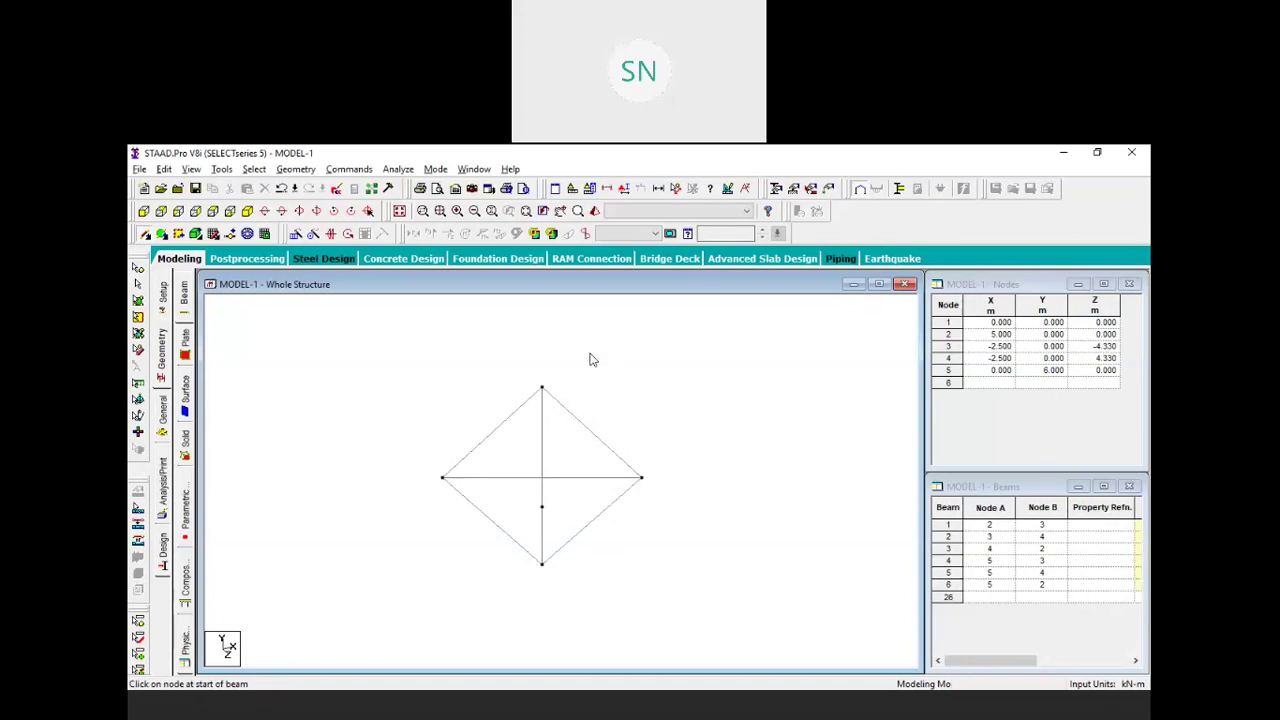
Rotate the view around the pyramid to examine its base and sloping beams from all sides
key(Left)
key(Left)
key(Left)
key(Left)
key(Up)
key(Up)
key(Up)
key(Up)
key(Right)
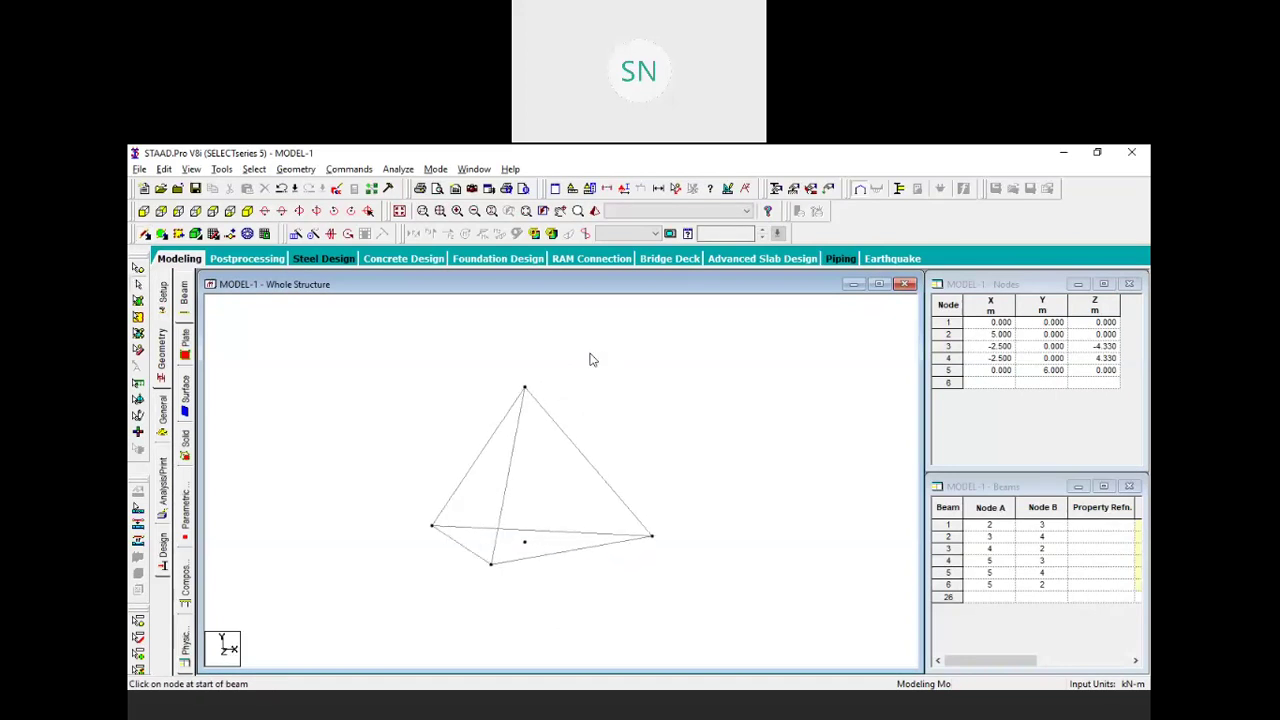
key(Right)
key(Right)
key(Right)
key(Right)
key(Right)
key(Right)
key(Right)
key(Right)
key(Right)
key(Right)
key(Right)
key(Right)
key(Right)
key(Right)
key(Right)
key(Right)
key(Right)
key(Right)
key(Right)
key(Right)
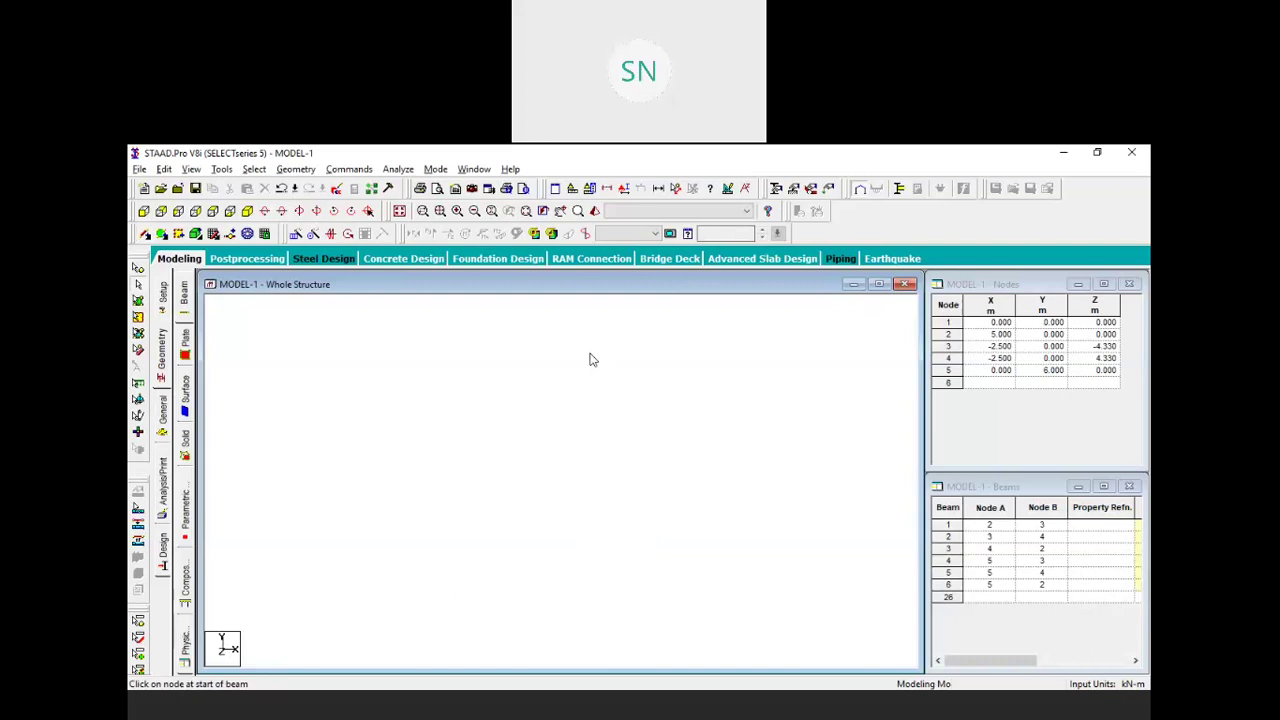
key(Right)
key(Right)
key(Right)
key(Right)
key(Right)
key(Right)
key(Right)
key(Right)
key(Right)
key(Right)
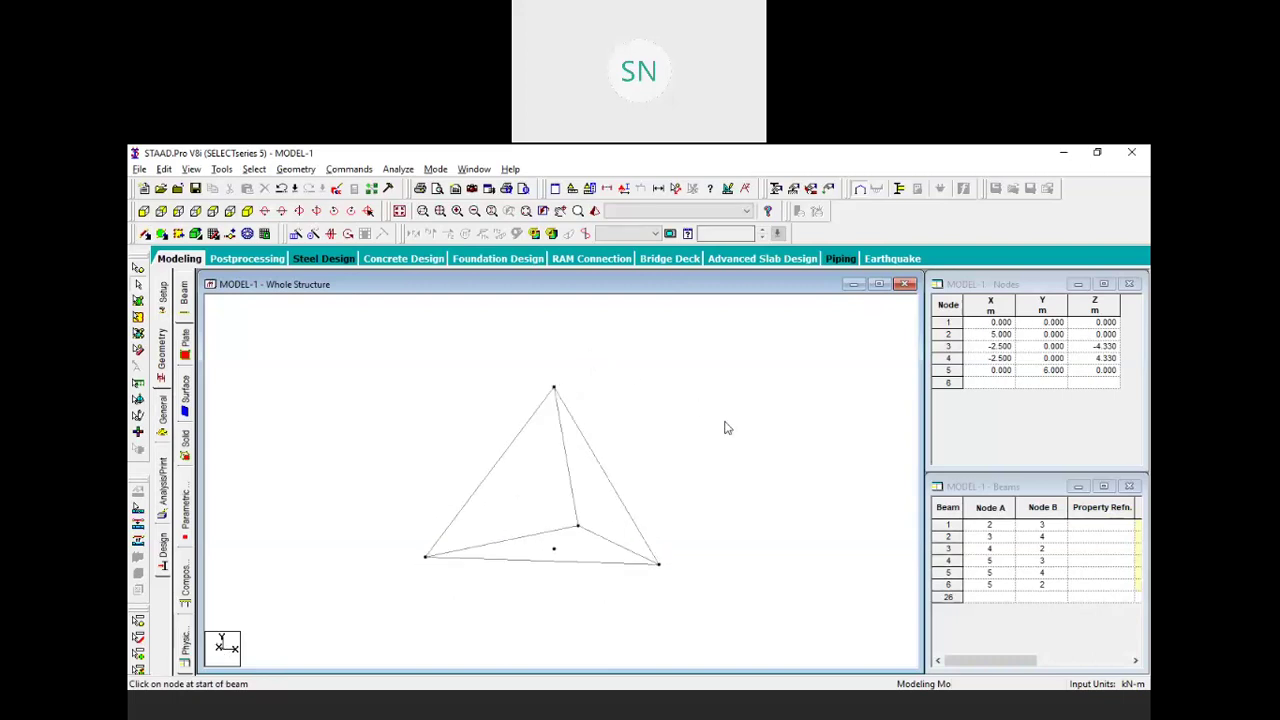
key(Right)
key(Right)
key(Right)
key(Right)
key(Right)
key(Right)
key(Right)
key(Right)
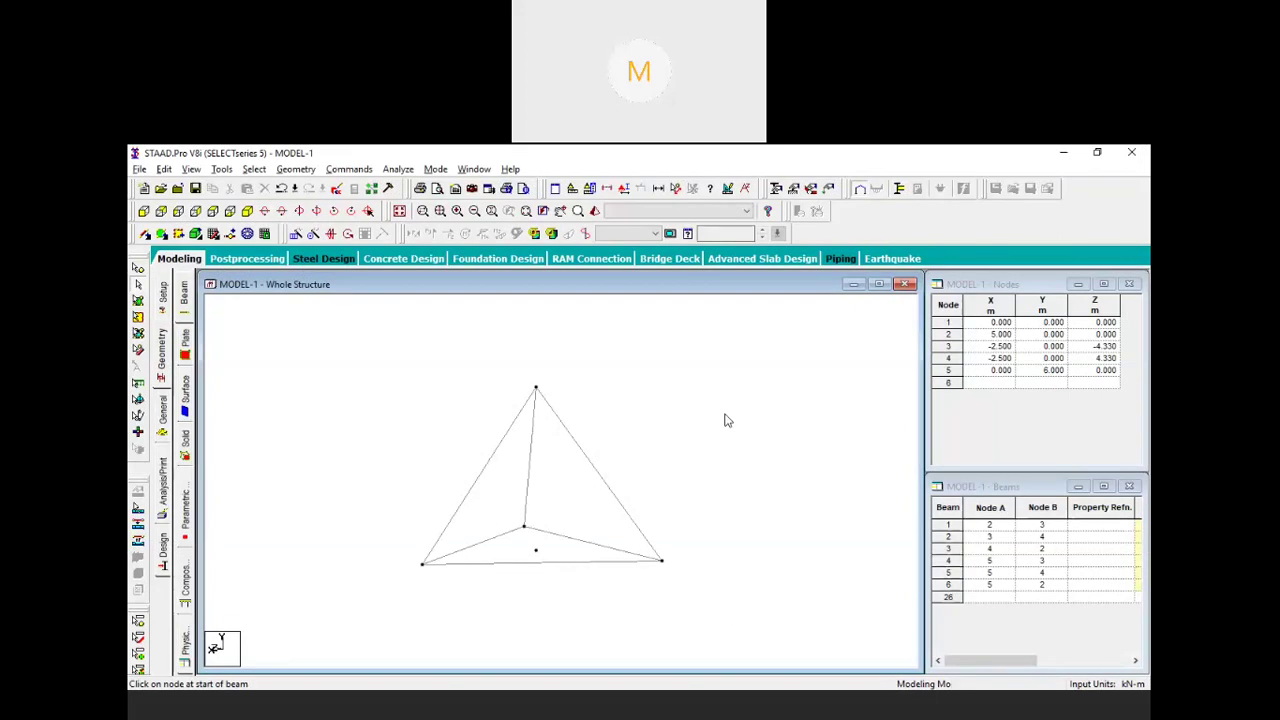
Turn and tilt the pyramid in the opposite direction to examine its shape from above, below and the side
key(Left)
key(Left)
key(Left)
key(Left)
key(Left)
key(Left)
key(Left)
key(Left)
key(Left)
key(Left)
key(Left)
key(Left)
key(Left)
key(Left)
key(Left)
key(Left)
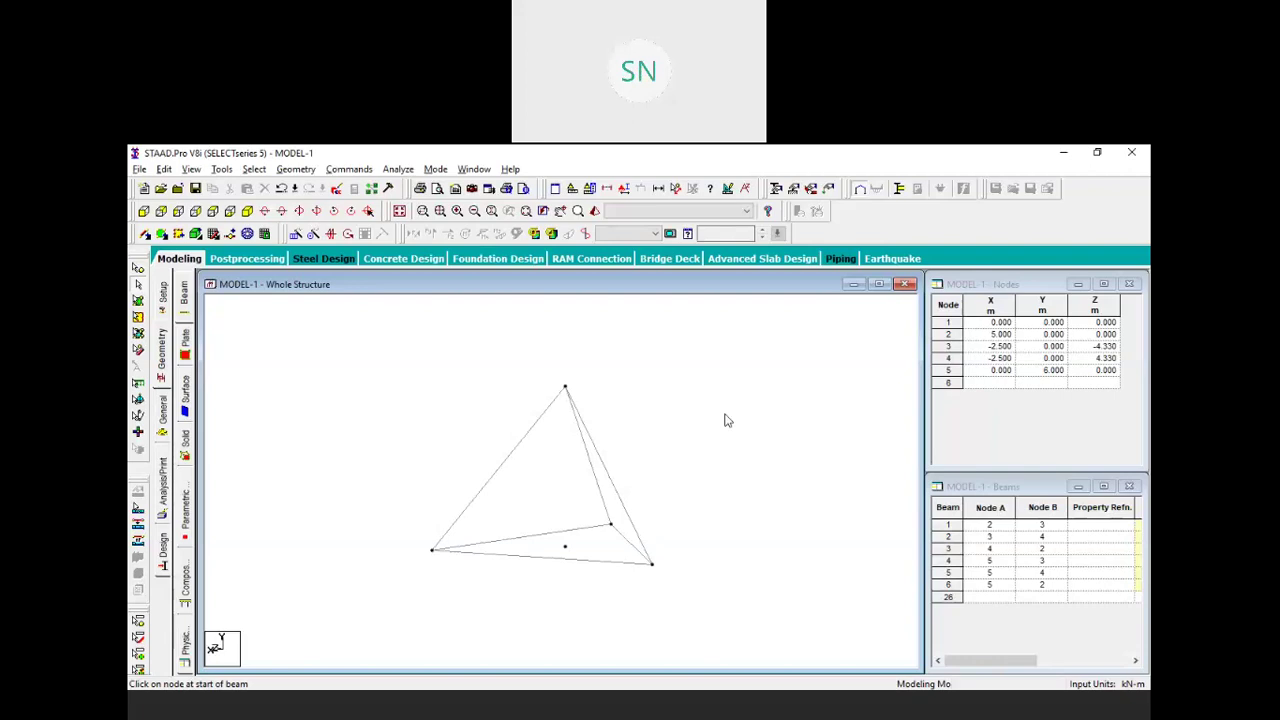
key(Left)
key(Left)
key(Left)
key(Left)
key(Left)
key(Left)
key(Left)
key(Left)
key(Left)
key(Left)
key(Left)
key(Left)
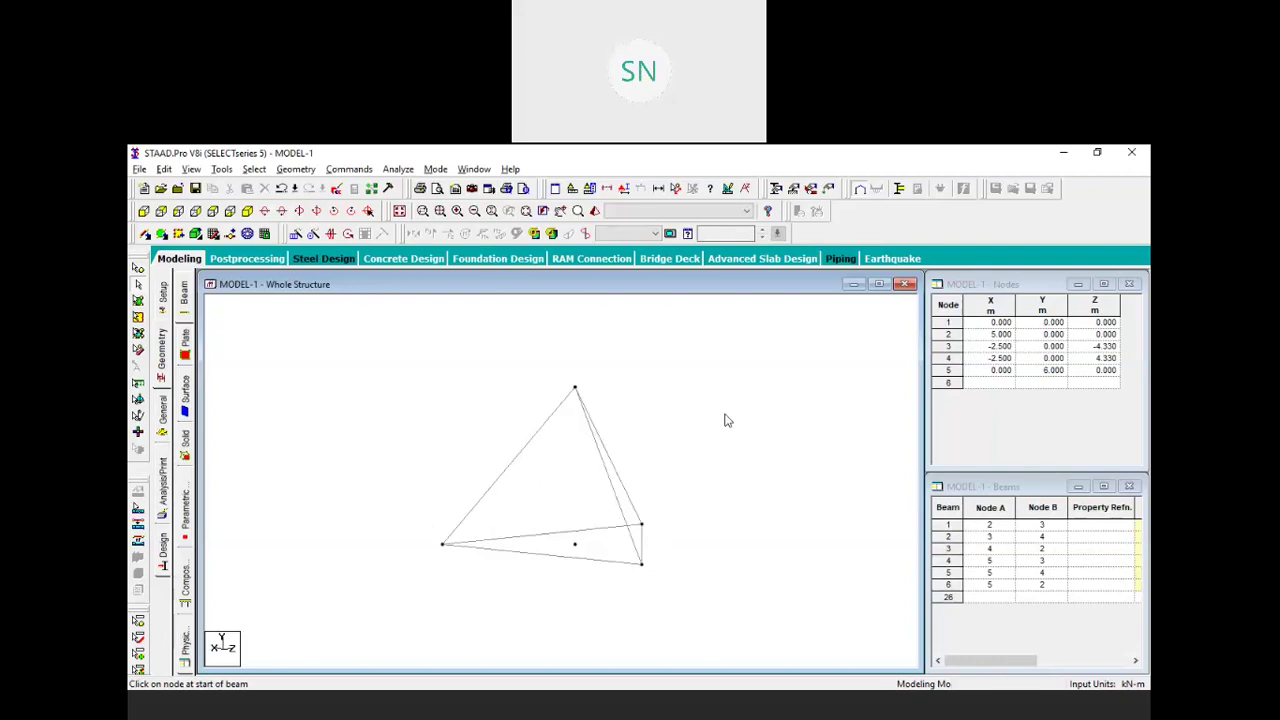
key(Up)
key(Up)
key(Up)
key(Up)
key(Up)
key(Up)
key(Up)
key(Up)
key(Up)
key(Up)
key(Up)
key(Up)
key(Up)
key(Up)
key(Up)
key(Up)
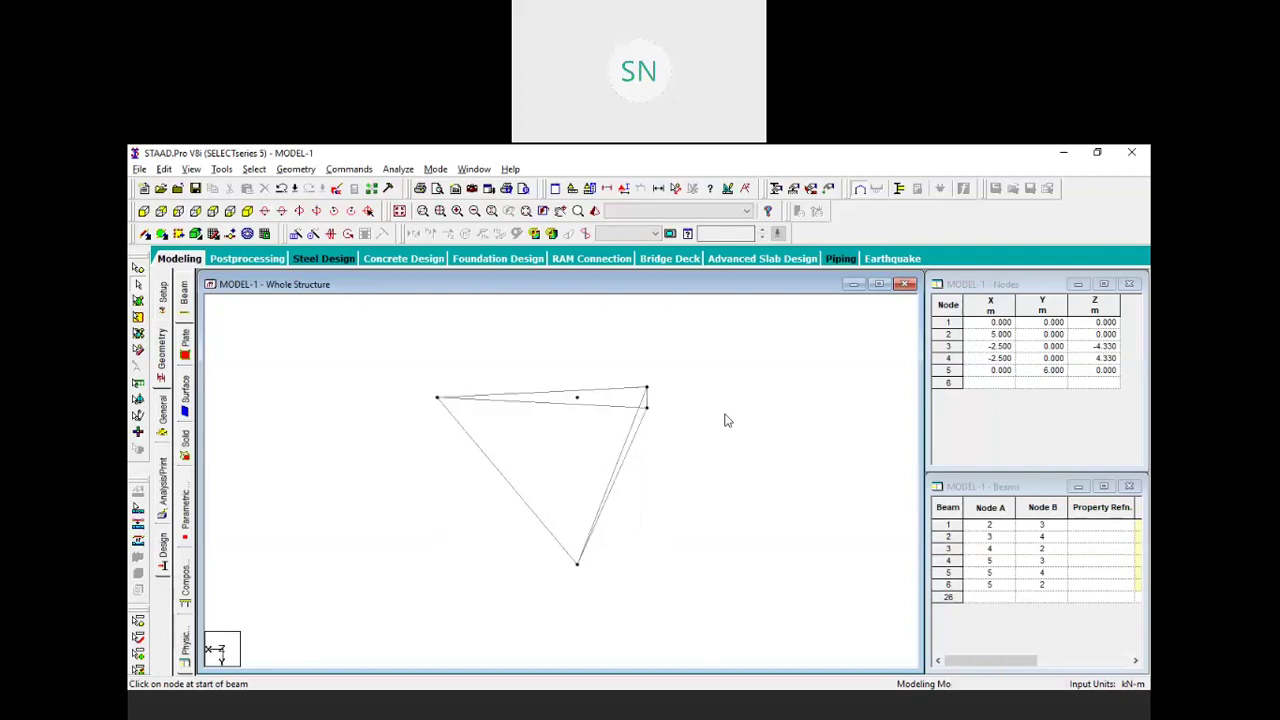
key(Up)
key(Up)
key(Up)
key(Up)
key(Up)
key(Up)
key(Up)
key(Up)
key(Up)
key(Up)
key(Up)
key(Up)
key(Up)
key(Up)
key(Up)
key(Up)
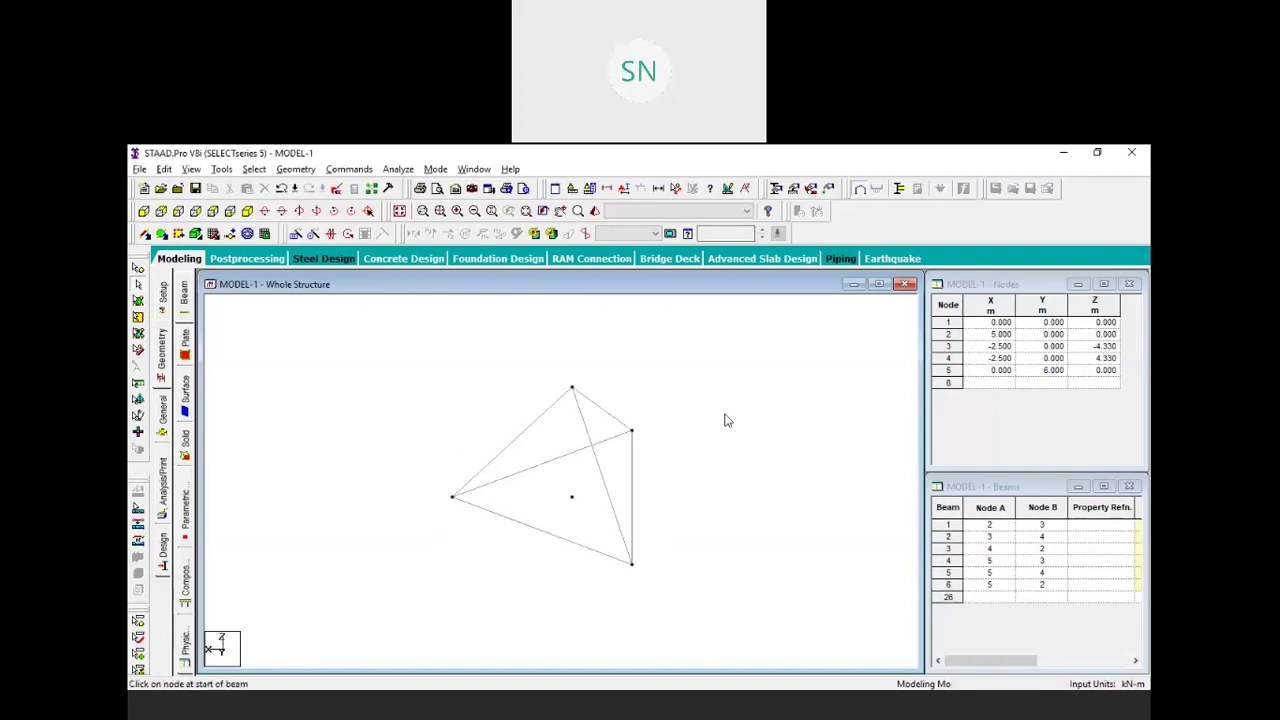
key(Down)
key(Down)
key(Left)
key(Left)
key(Left)
key(Left)
key(Left)
key(Left)
key(Left)
key(Left)
key(Left)
key(Left)
key(Left)
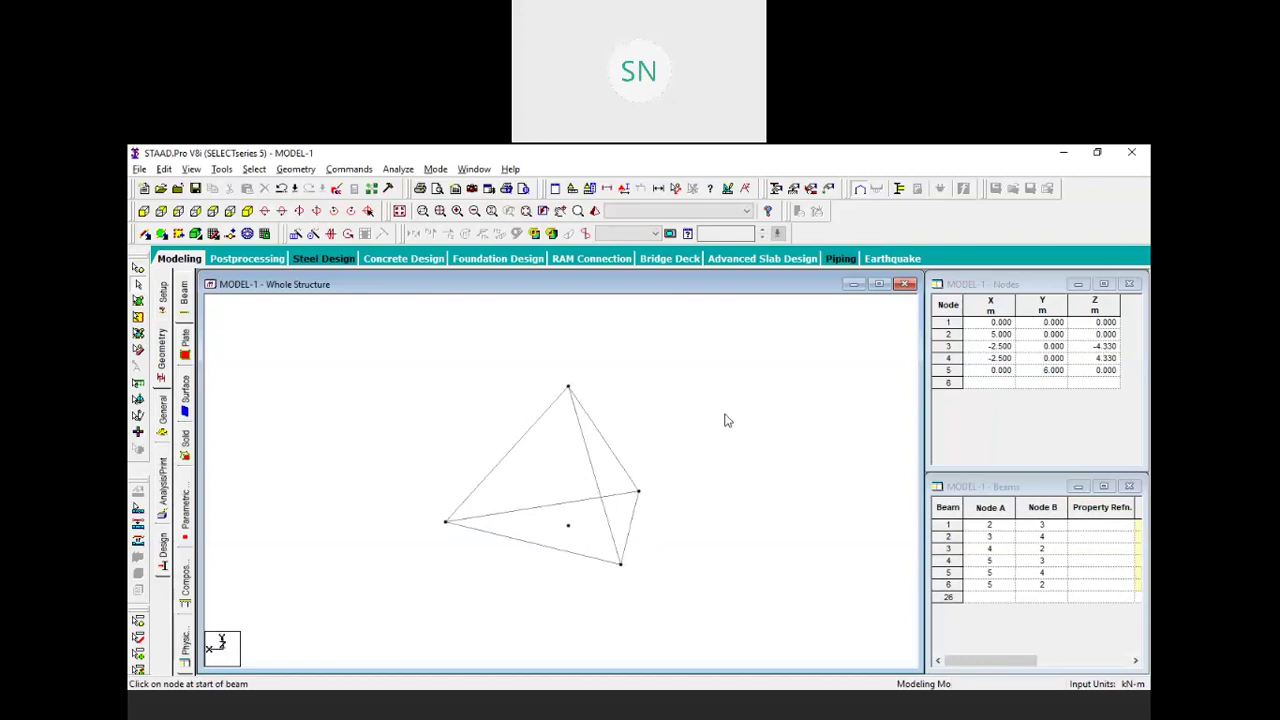
key(Right)
key(Right)
key(Right)
key(Right)
key(Right)
key(Right)
key(Right)
key(Right)
key(Right)
key(Right)
key(Right)
key(Right)
key(Right)
key(Right)
key(Right)
key(Right)
key(Right)
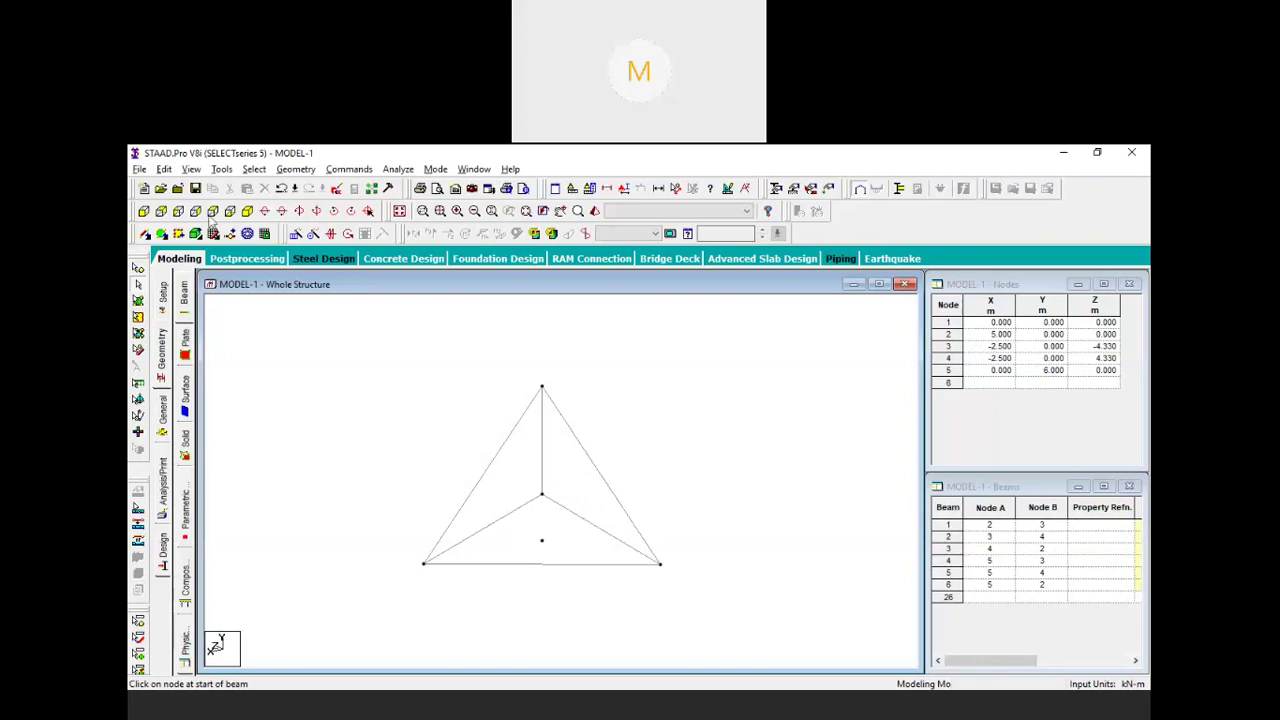
Restore the isometric view and rotate the pyramid slightly to examine its beam layout
click(249, 210)
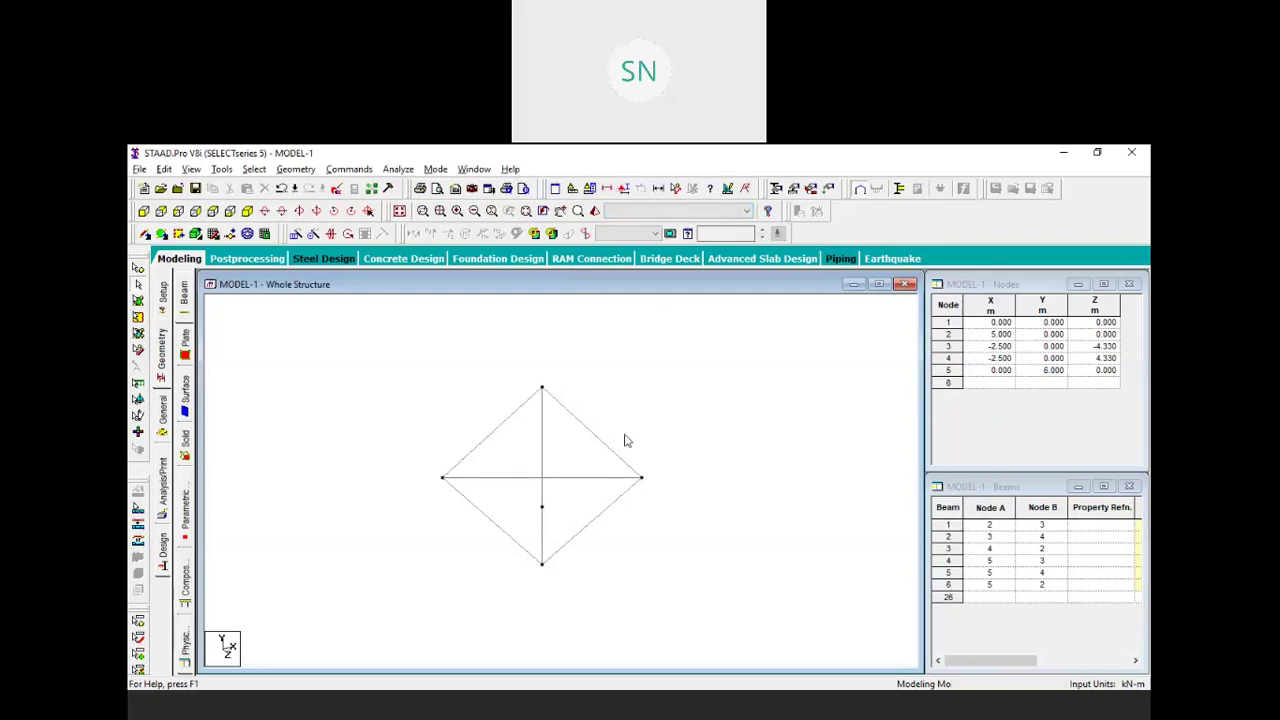
key(Left)
key(Left)
key(Left)
key(Left)
key(Left)
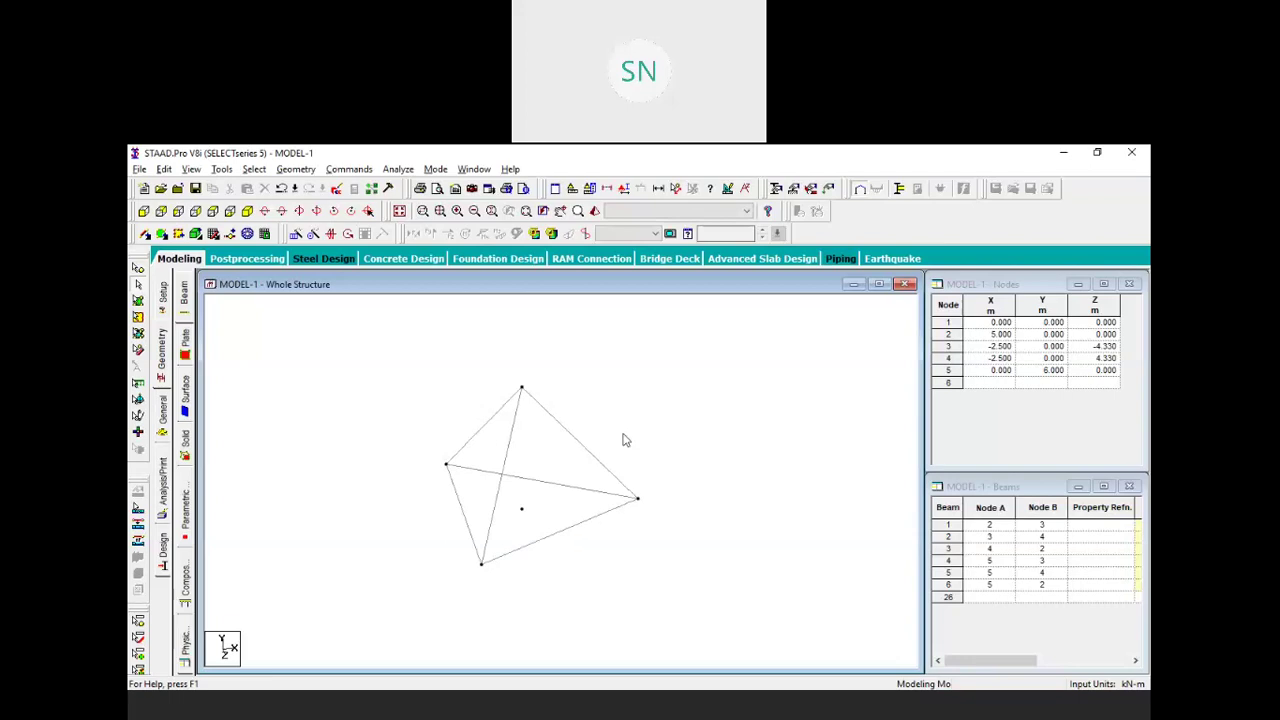
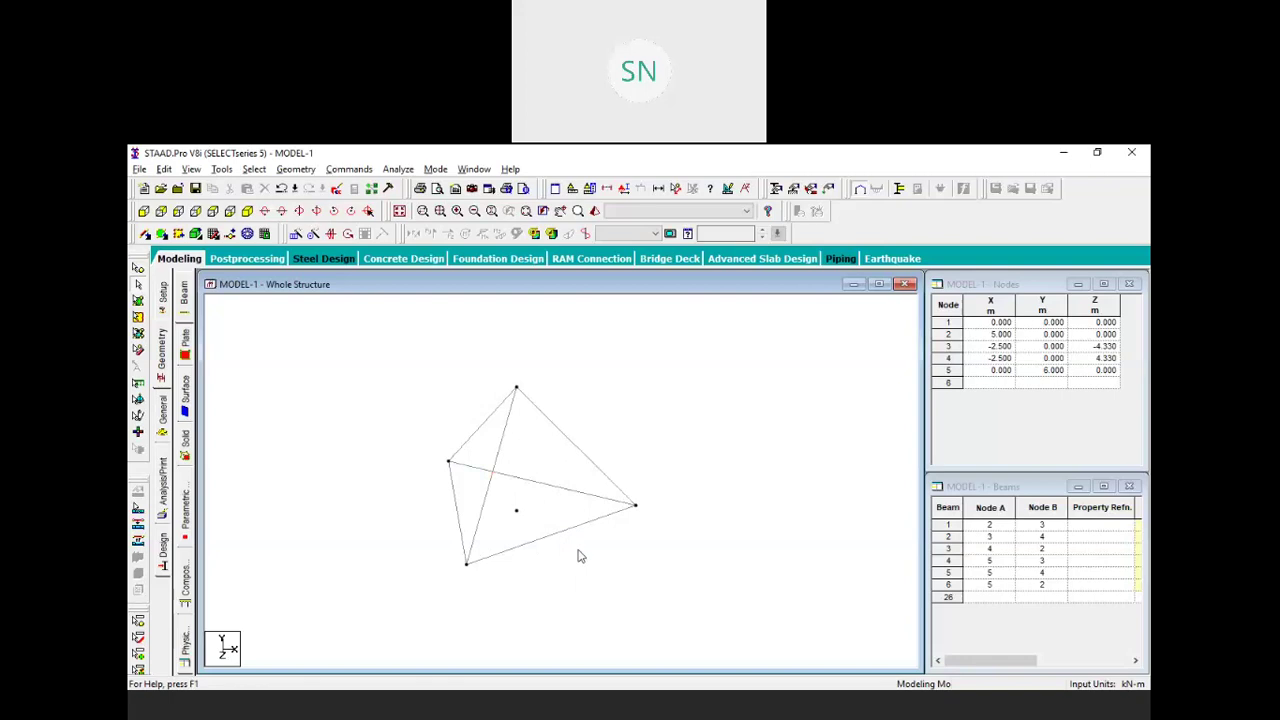
Delete all of the pyramid's beams with their orphan nodes, and the remaining node at the origin, to clear the model
drag(752, 360, 371, 602)
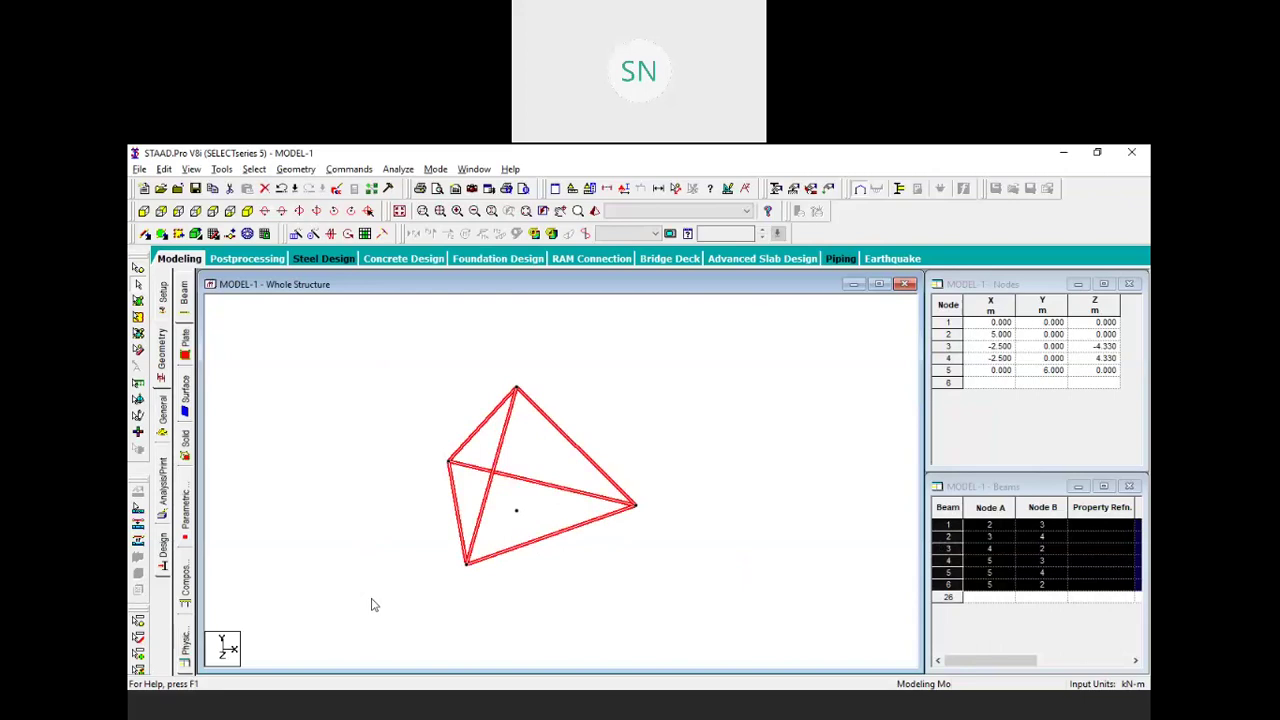
key(Delete)
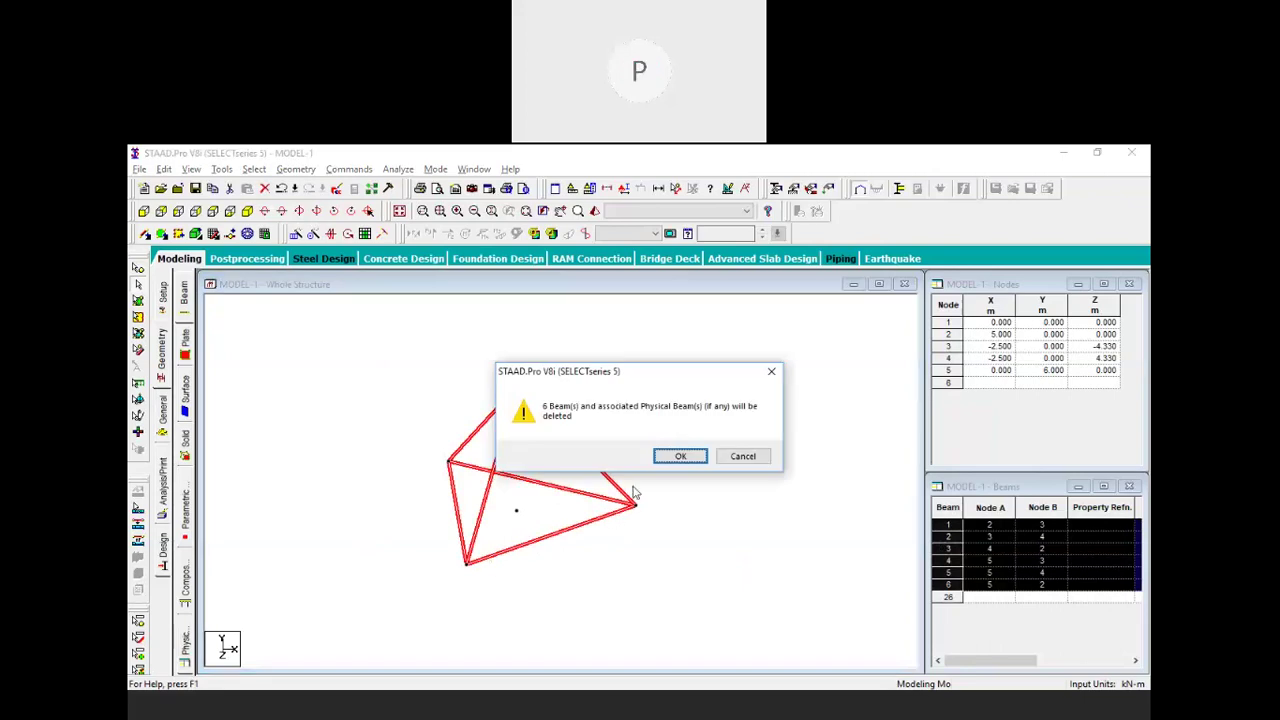
click(688, 458)
click(678, 456)
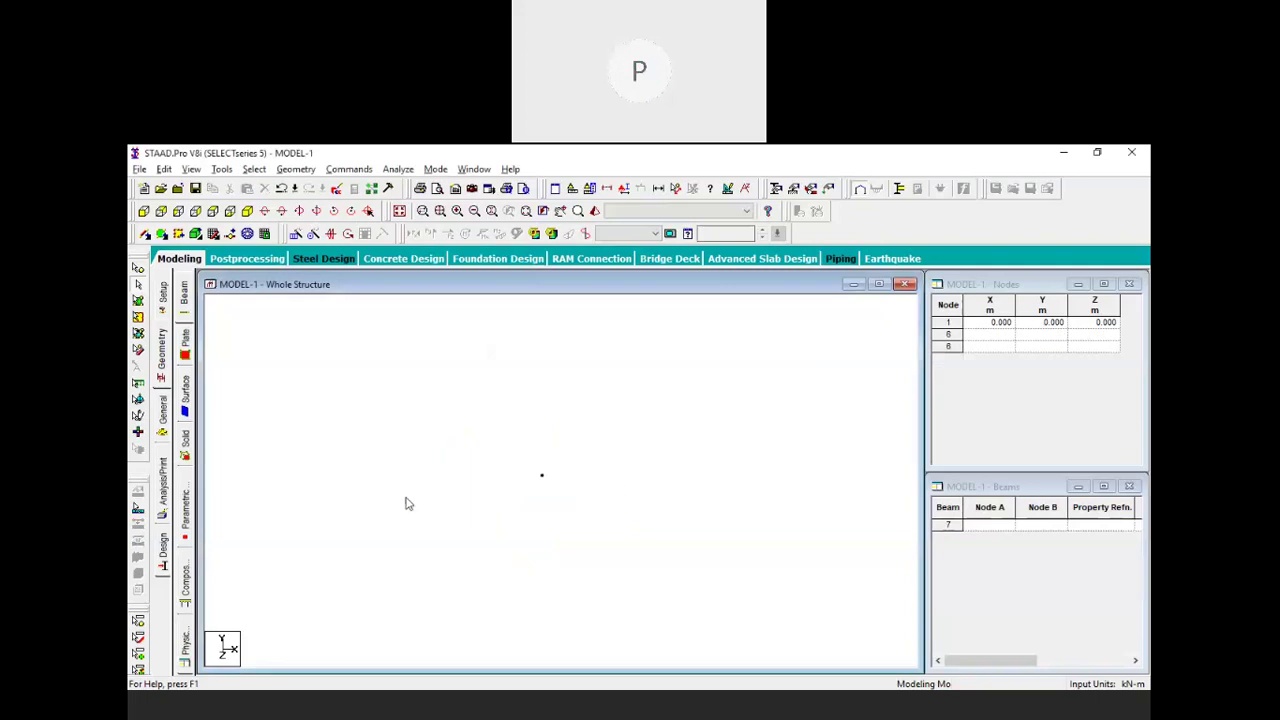
drag(574, 423, 491, 543)
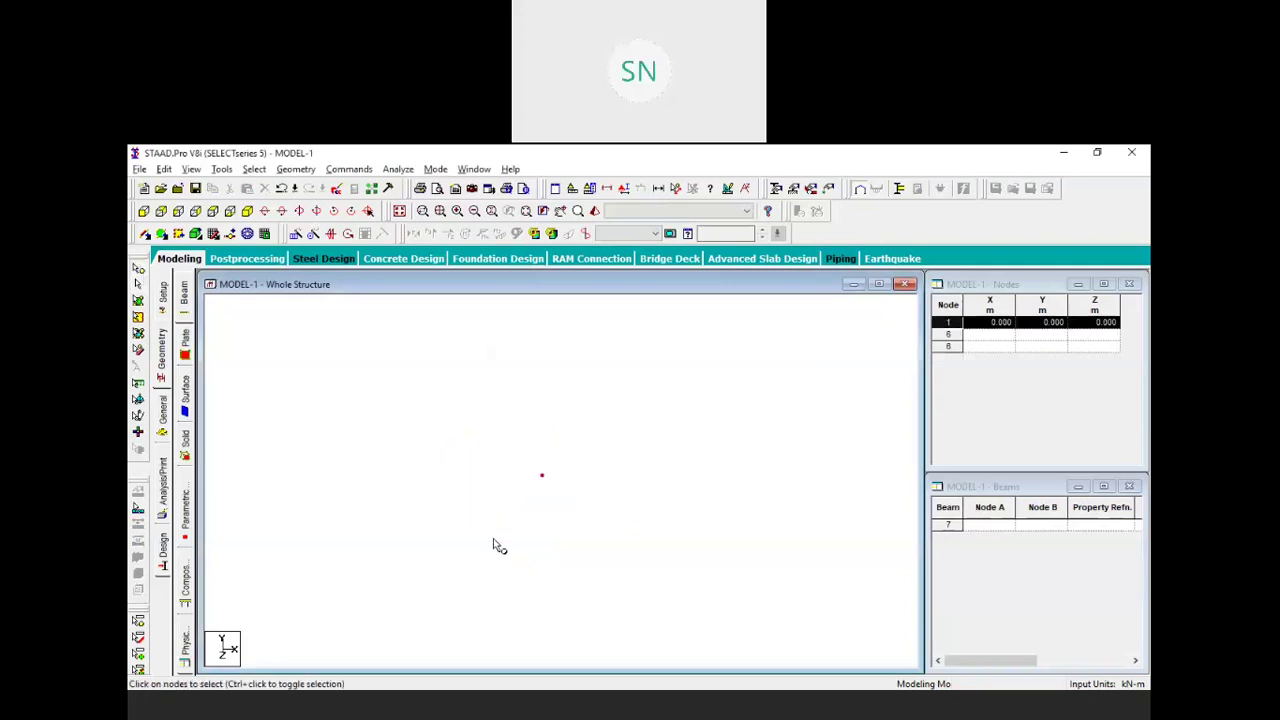
key(Delete)
click(661, 456)
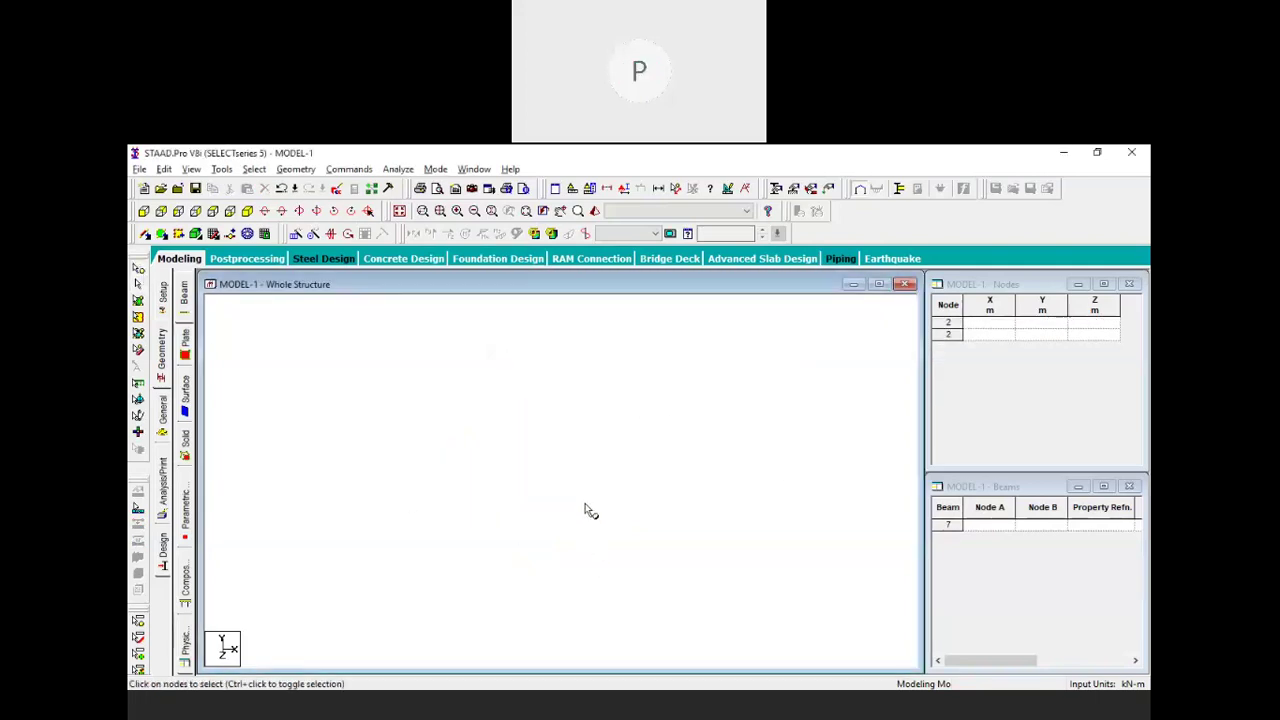
Enter the first two nodes in the node table at X 0 and X 3 m, with Y and Z at 0
click(1008, 334)
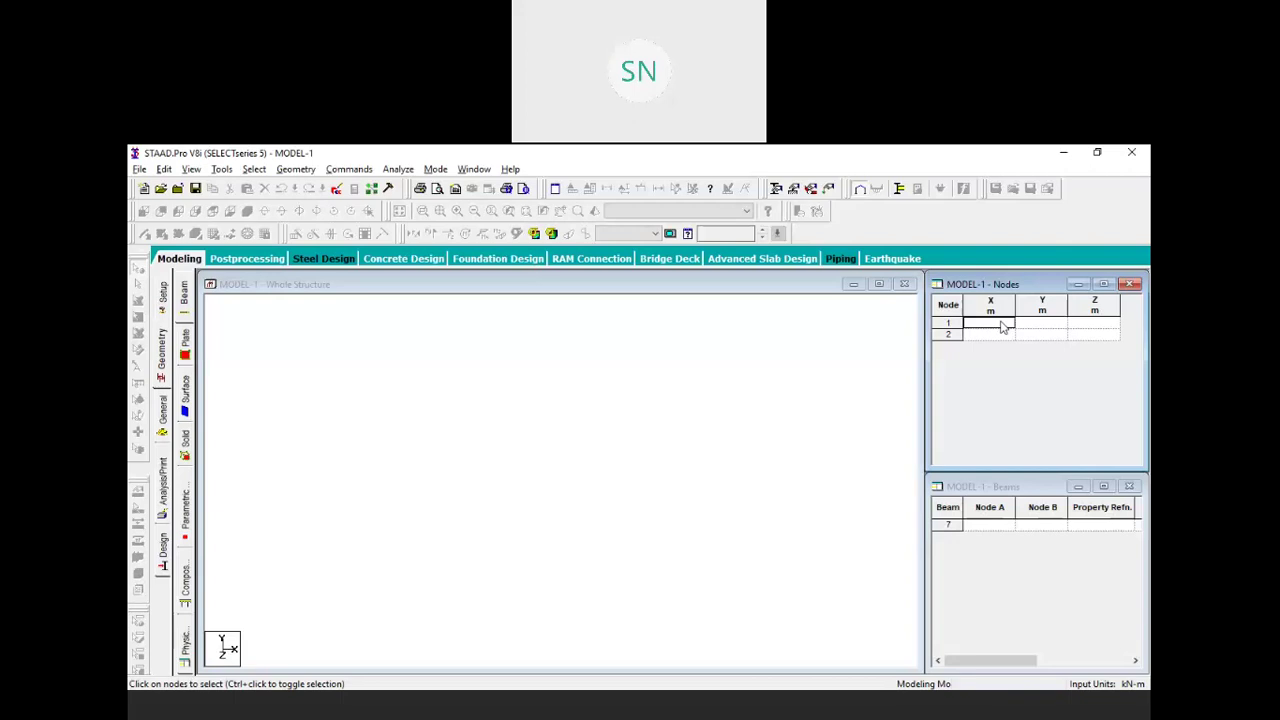
click(1042, 562)
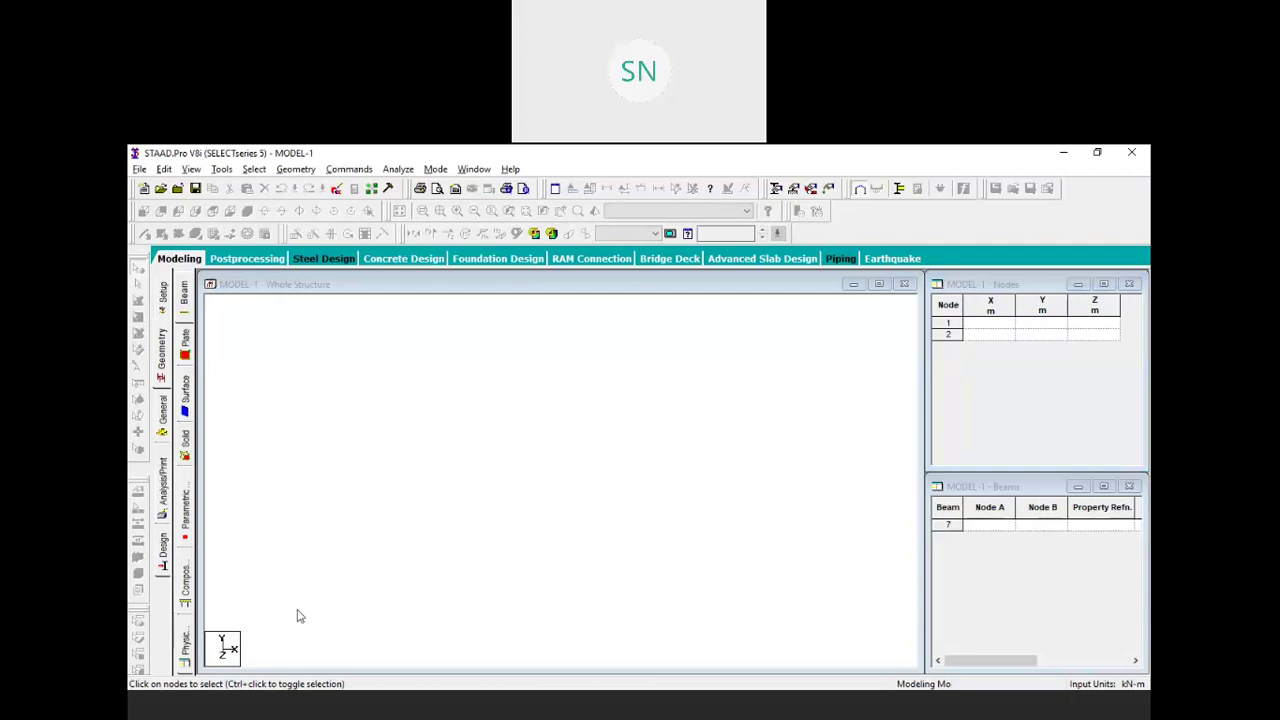
click(1002, 322)
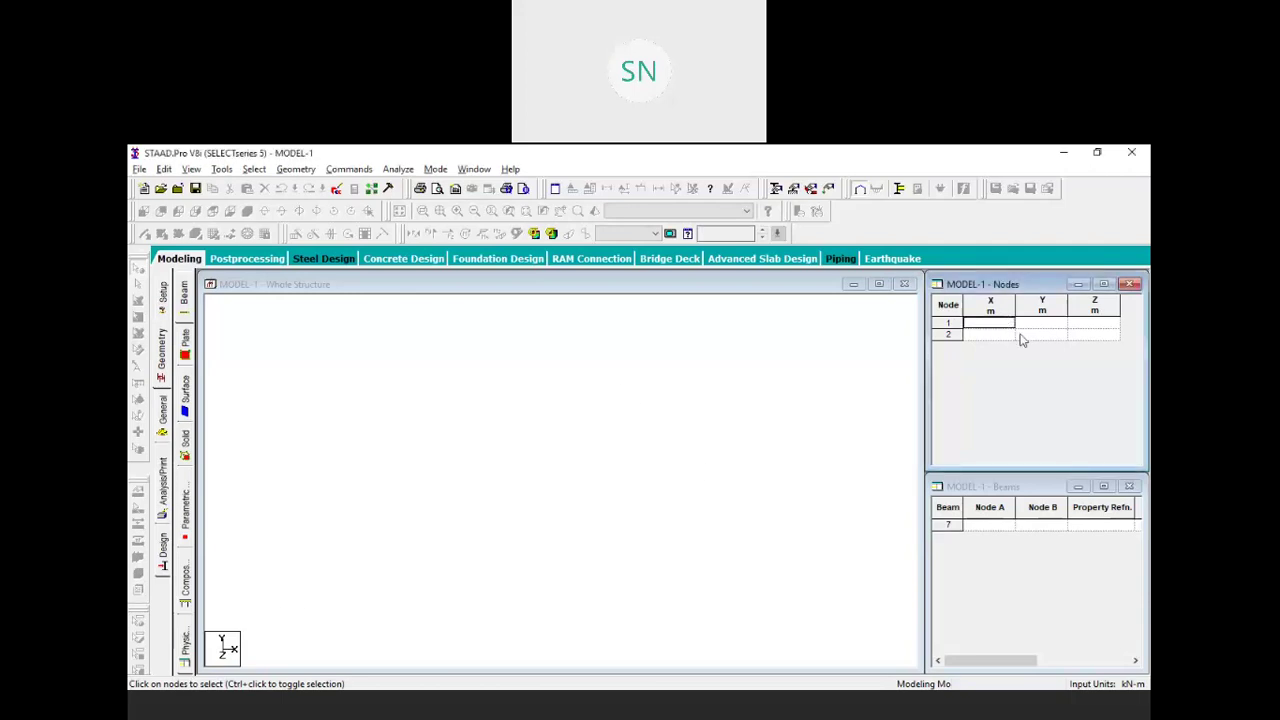
text(0)
key(Tab)
key(Tab)
key(Tab)
text(3)
key(Tab)
key(Tab)
key(Tab)
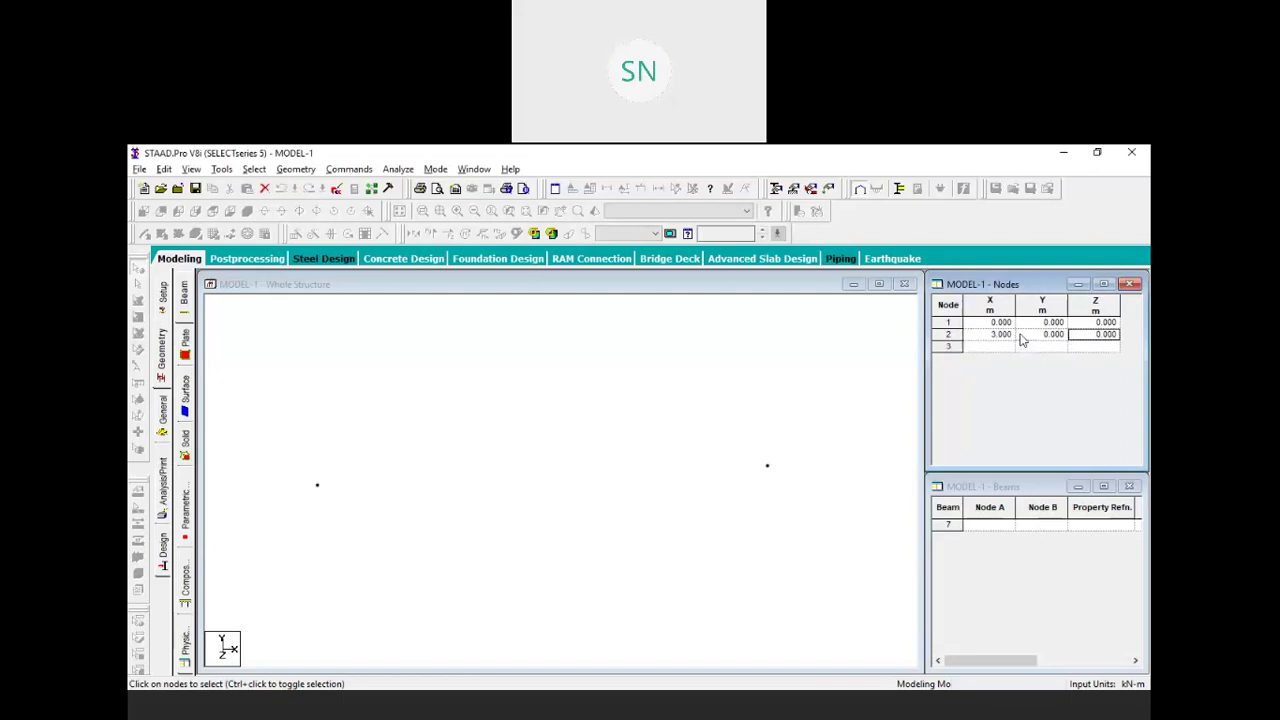
Add nodes 3 and 4 in the node table at X 6 and X 9 m, with Y and Z at 0
text(6)
key(Tab)
key(Tab)
key(Tab)
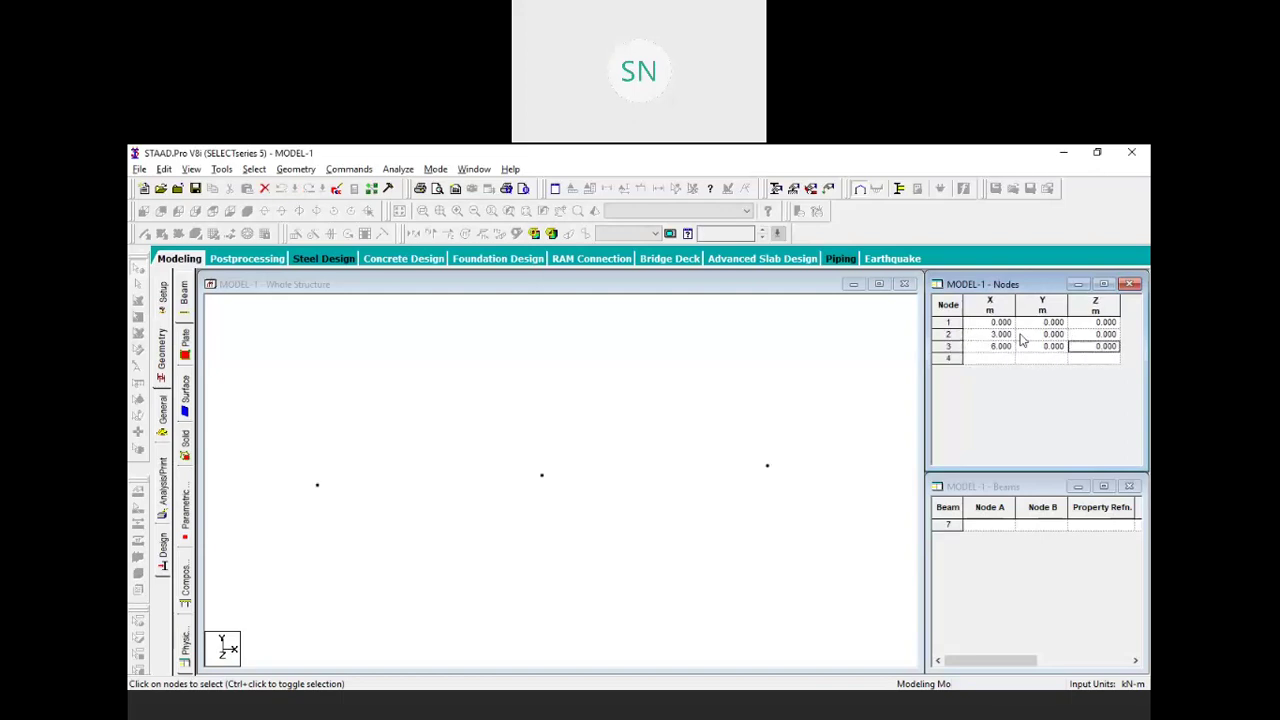
text(9)
key(Tab)
key(Tab)
key(Tab)
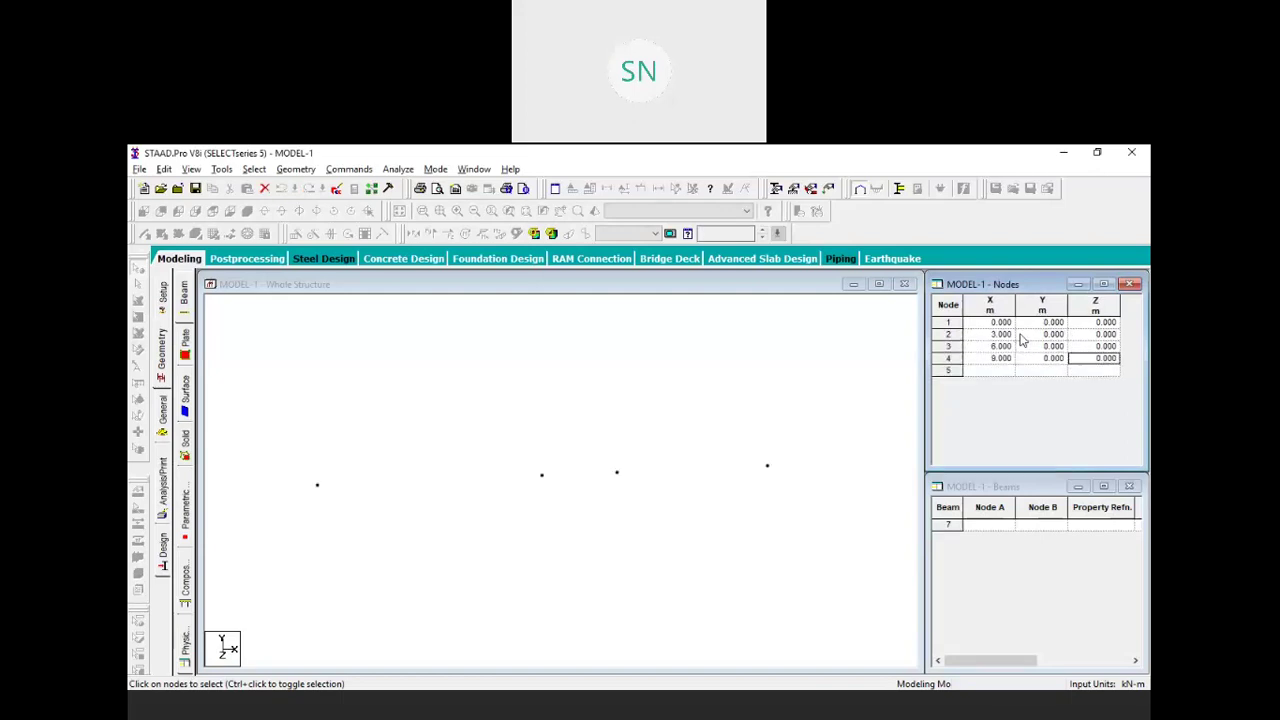
Start the upper row by adding nodes 5 and 6 at X 0 and X 3 m, with Y at 4 m and Z at 0
text(04)
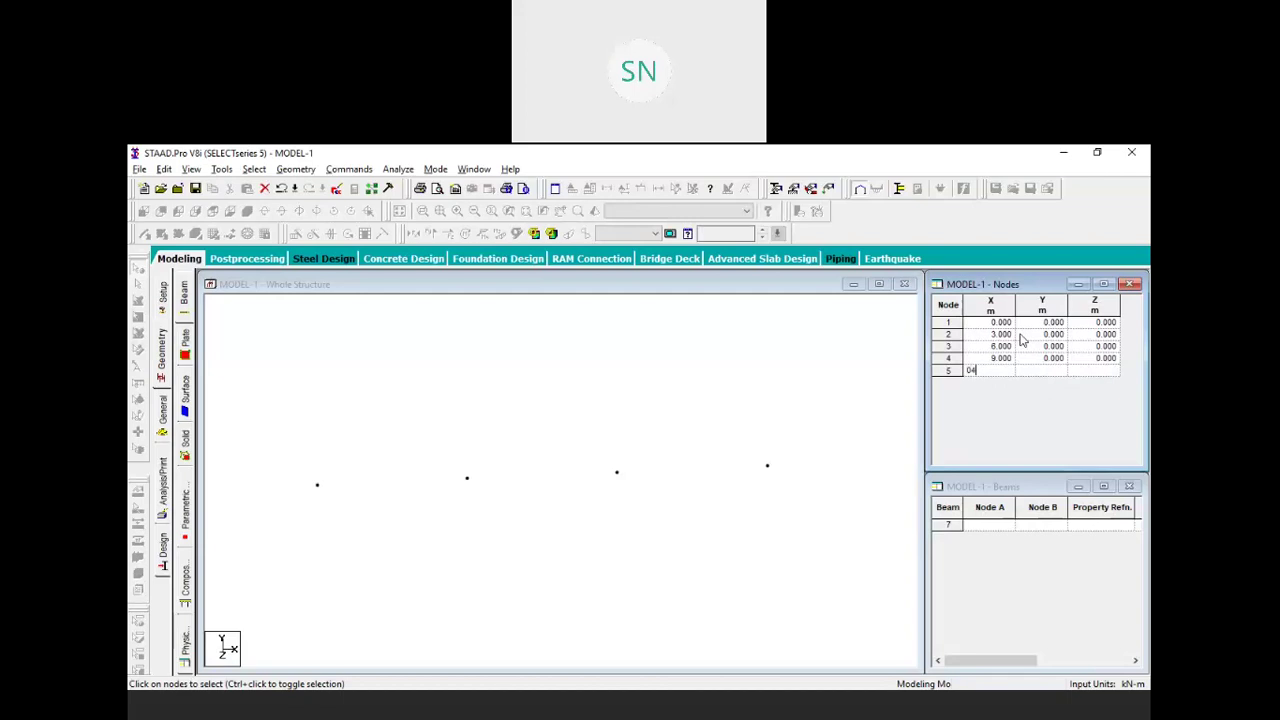
key(BackSpace)
key(Tab)
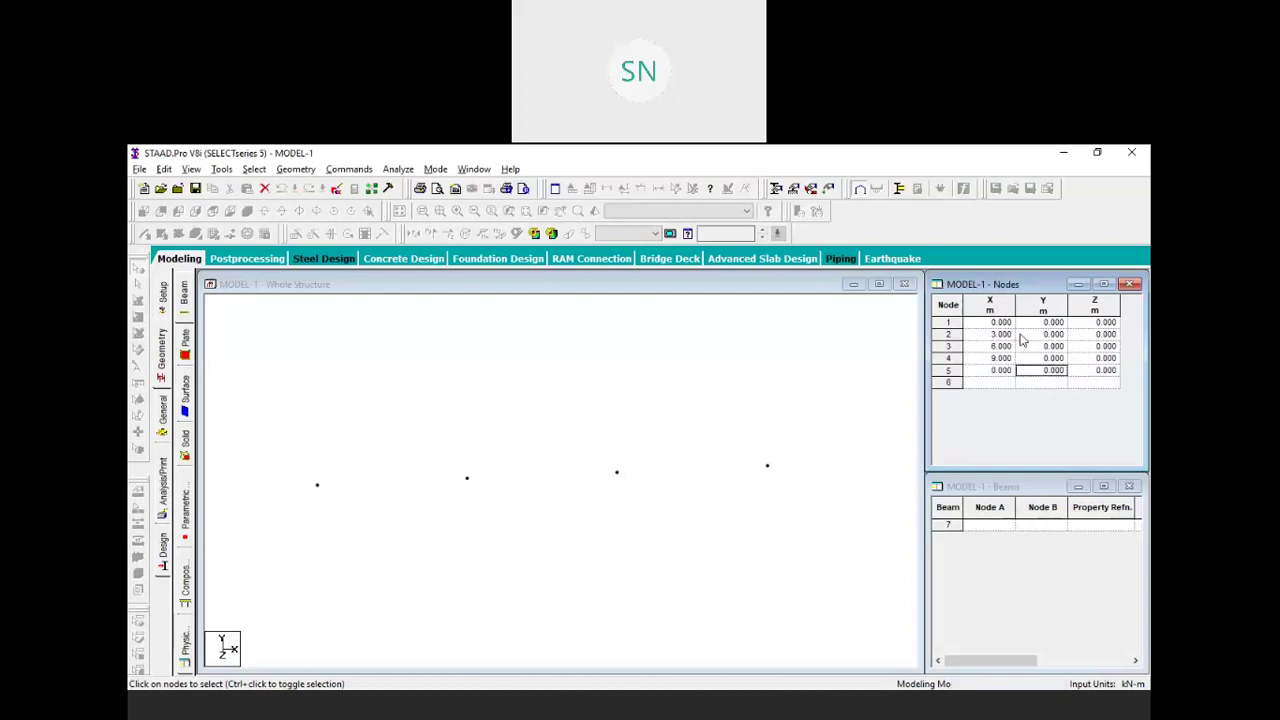
text(4)
key(Tab)
key(Tab)
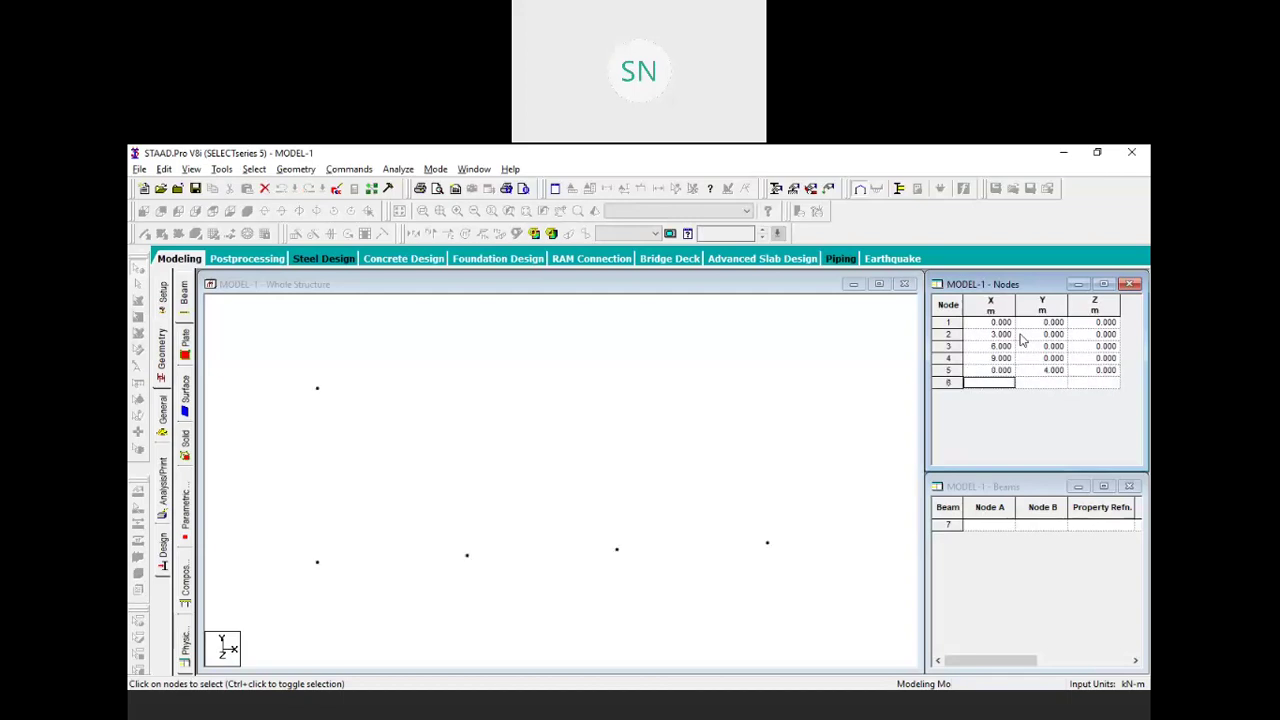
text(3)
key(Tab)
text(4)
key(Tab)
key(Tab)
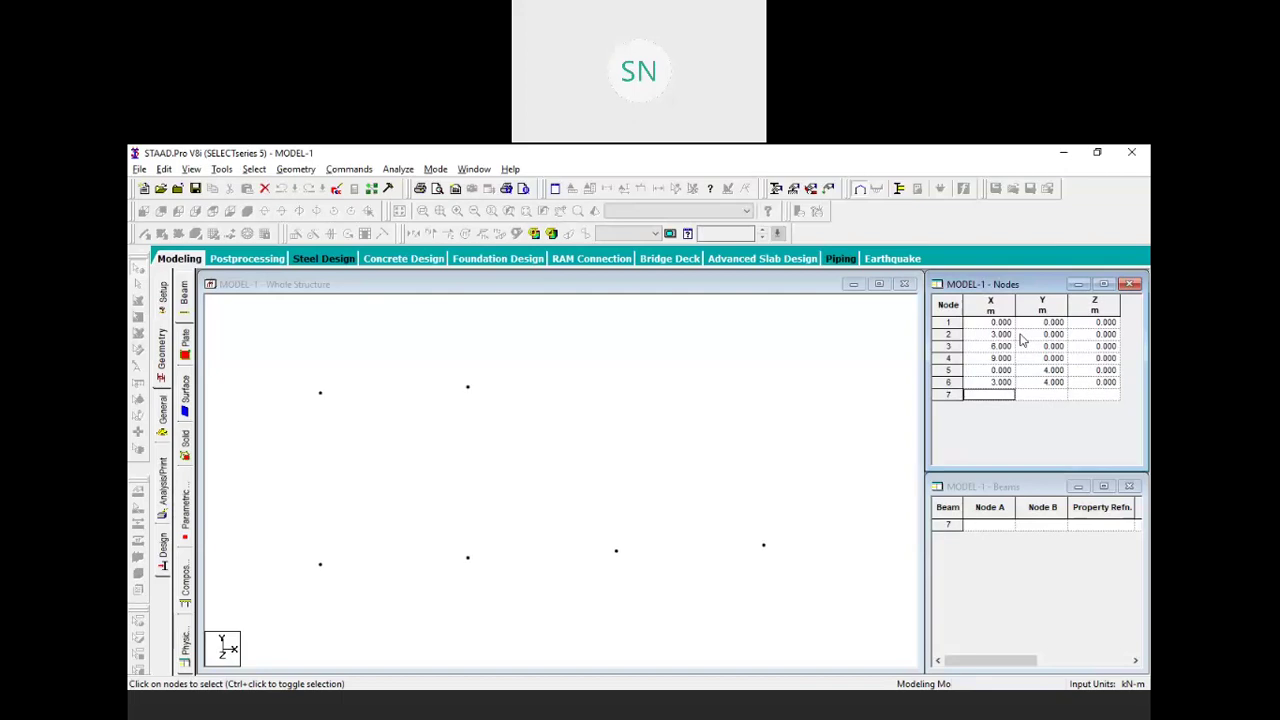
Complete the upper row by adding nodes 7 and 8 at X 6 and X 9 m, with Y at 4 m and Z at 0
text(6)
key(Tab)
text(4)
key(Tab)
key(Tab)
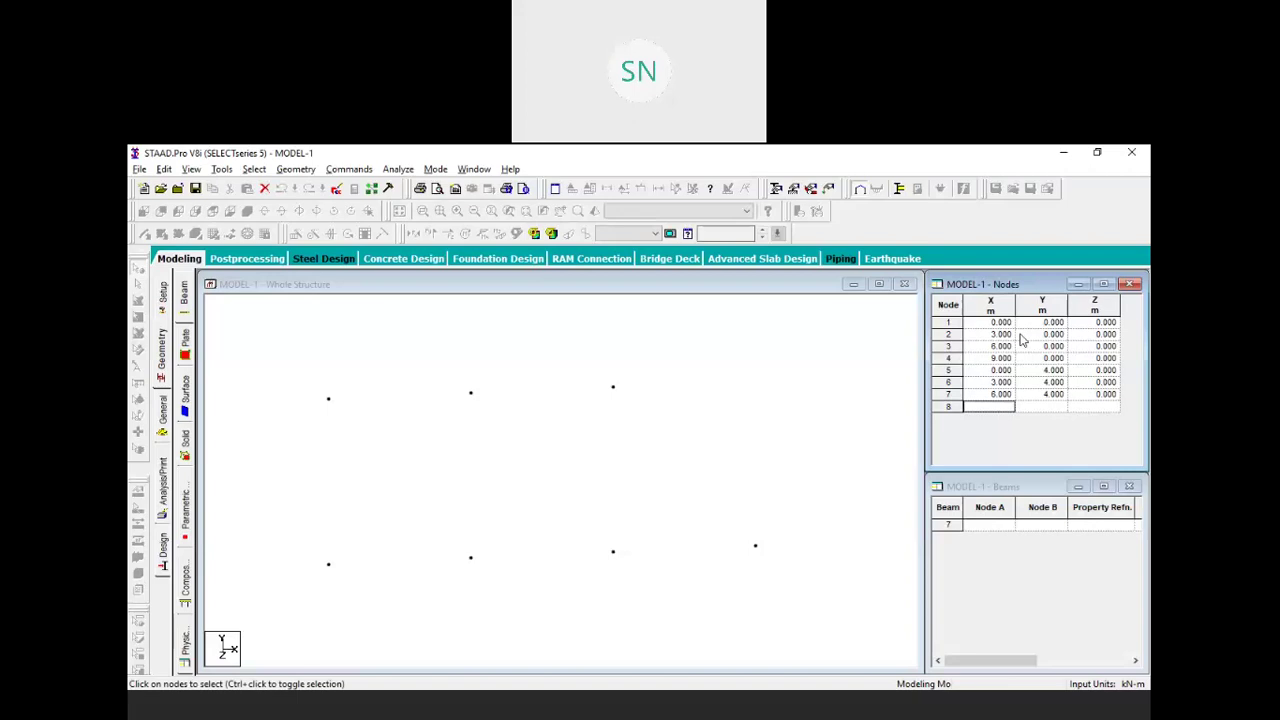
text(9)
key(Tab)
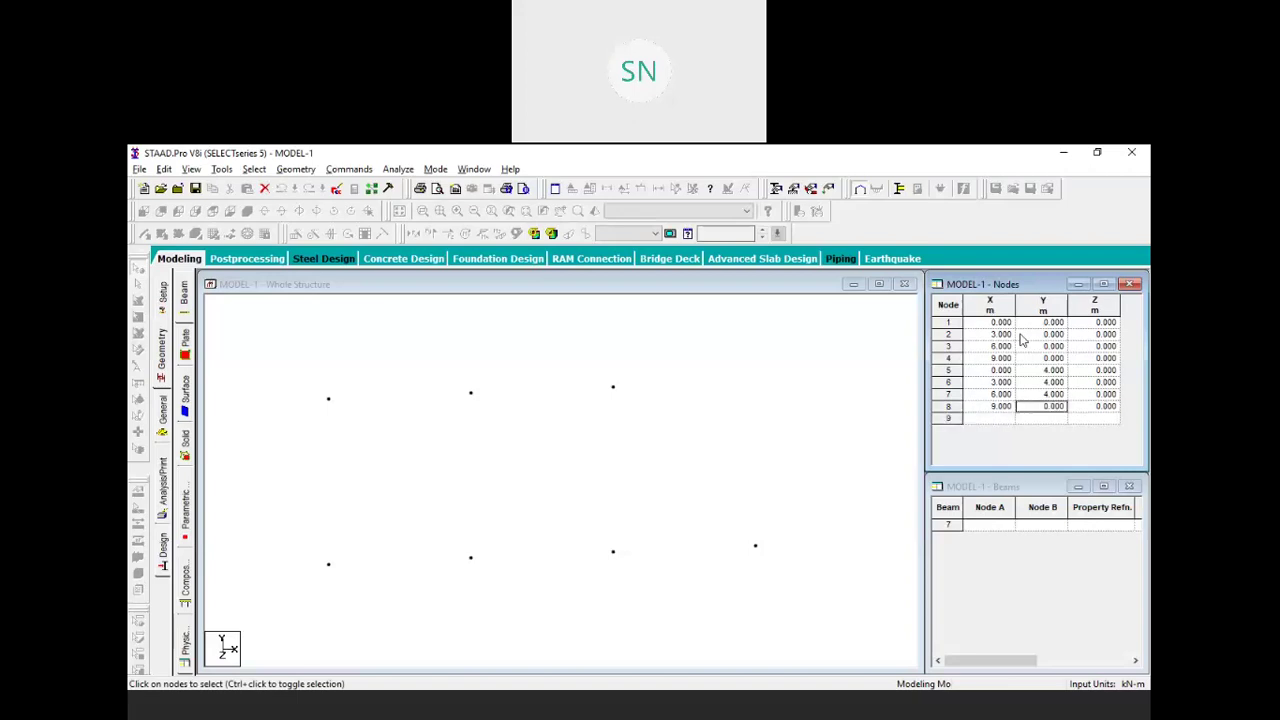
text(4)
key(Tab)
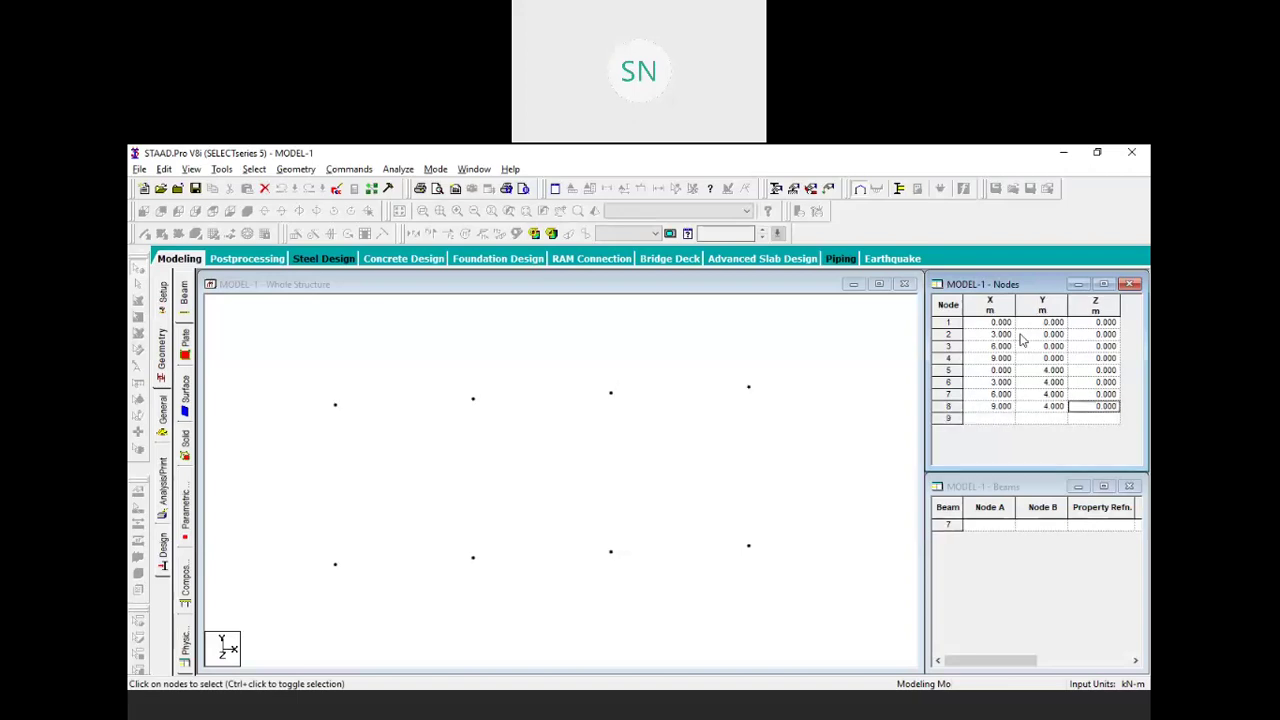
Show the node numbers and enter two beams in the beam table, from node 1 to 6 and from node 6 to 3
click(549, 492)
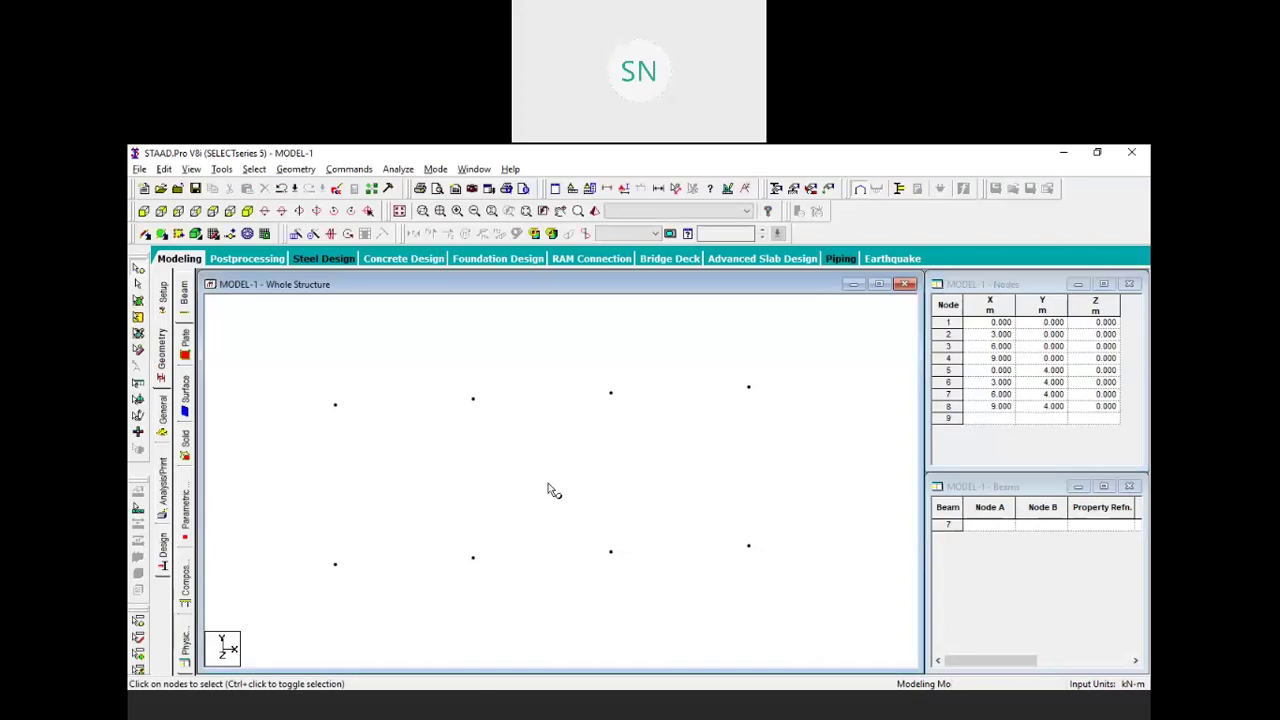
key(shift+n)
click(983, 522)
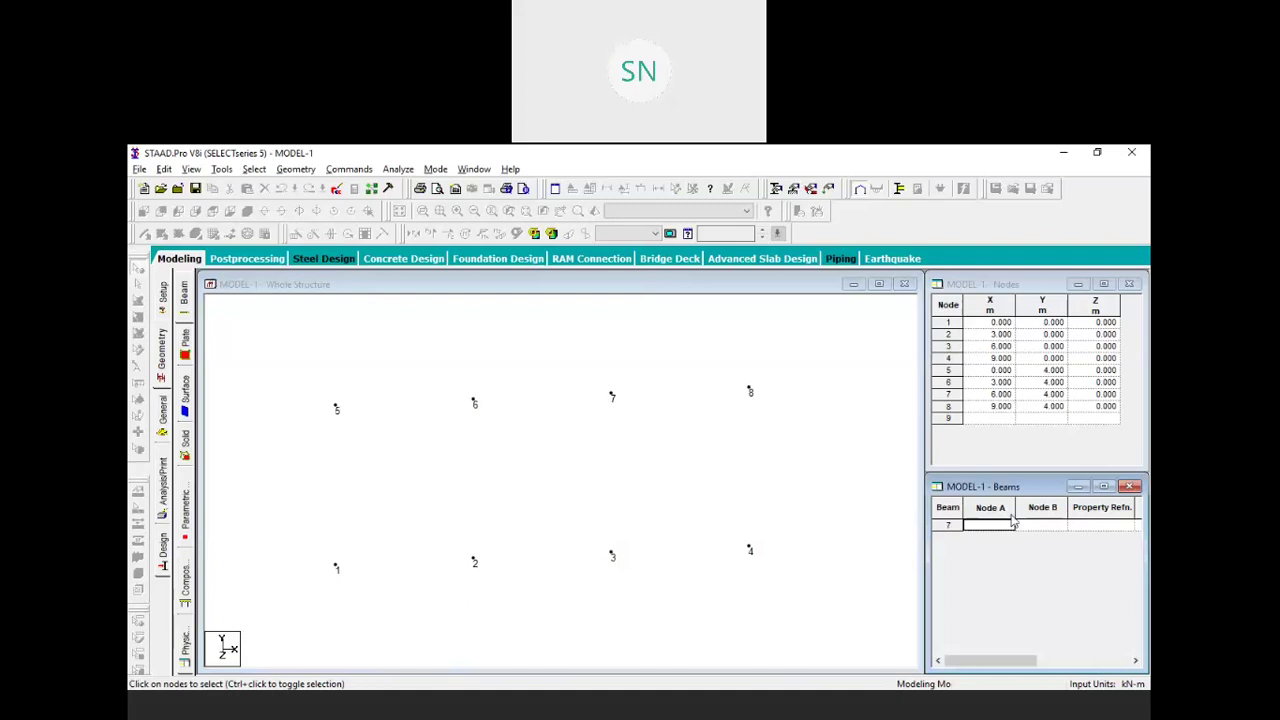
text(1)
key(Tab)
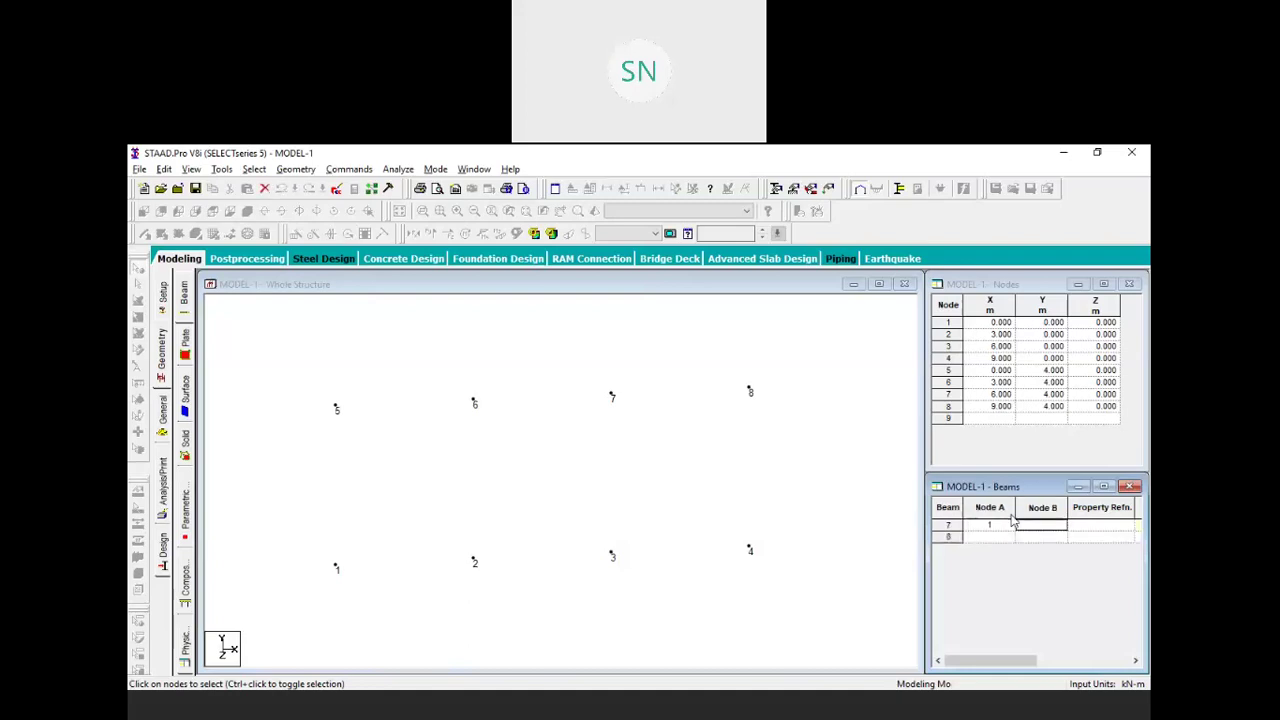
text(6)
key(Return)
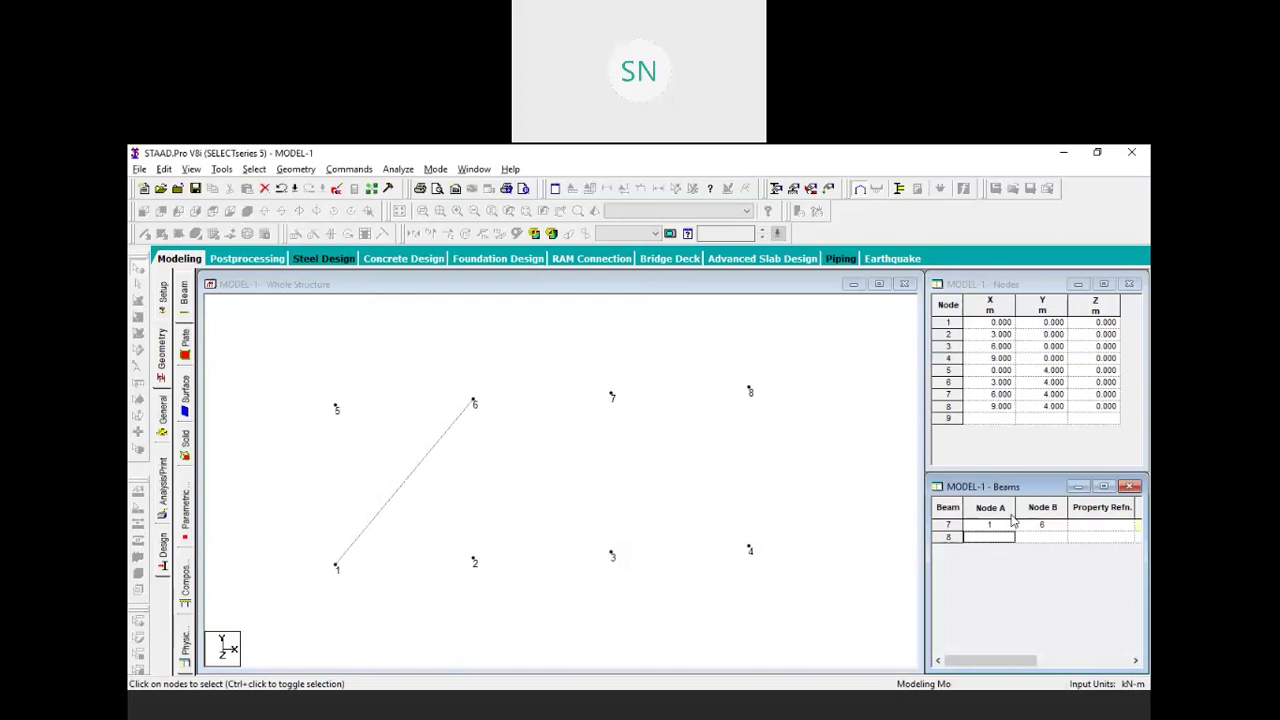
text(6)
key(Return)
text(3)
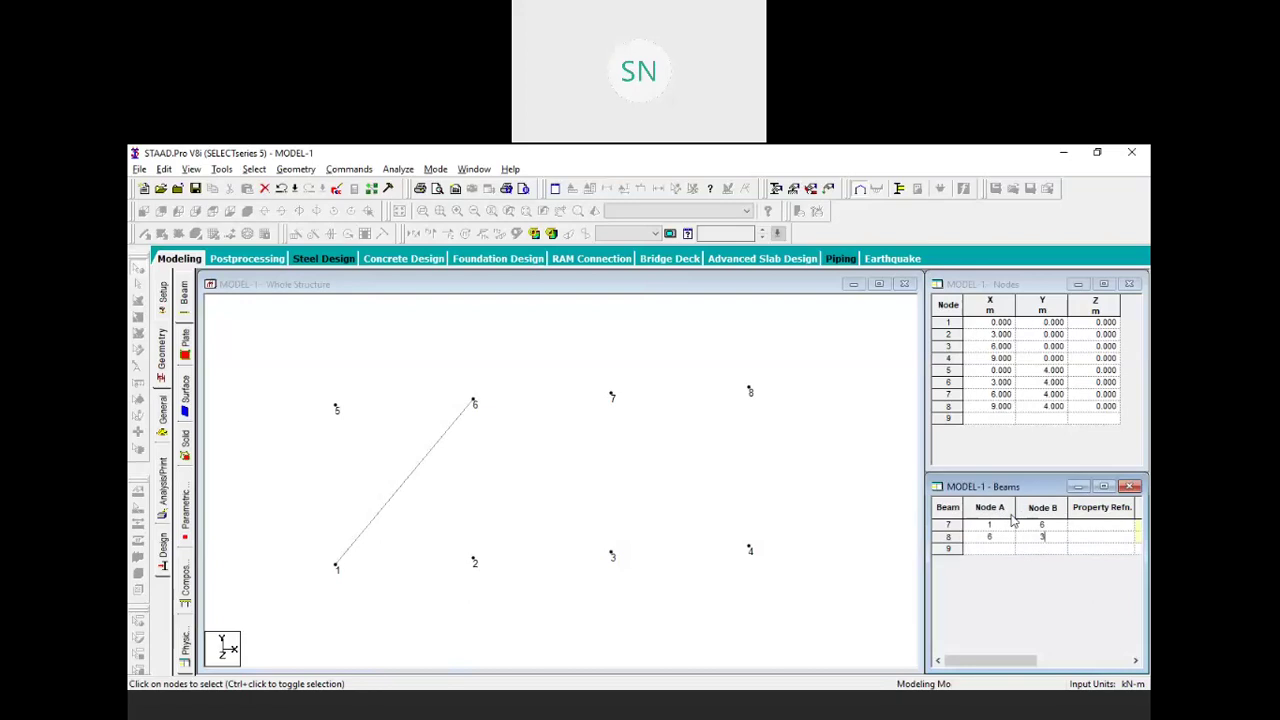
key(Return)
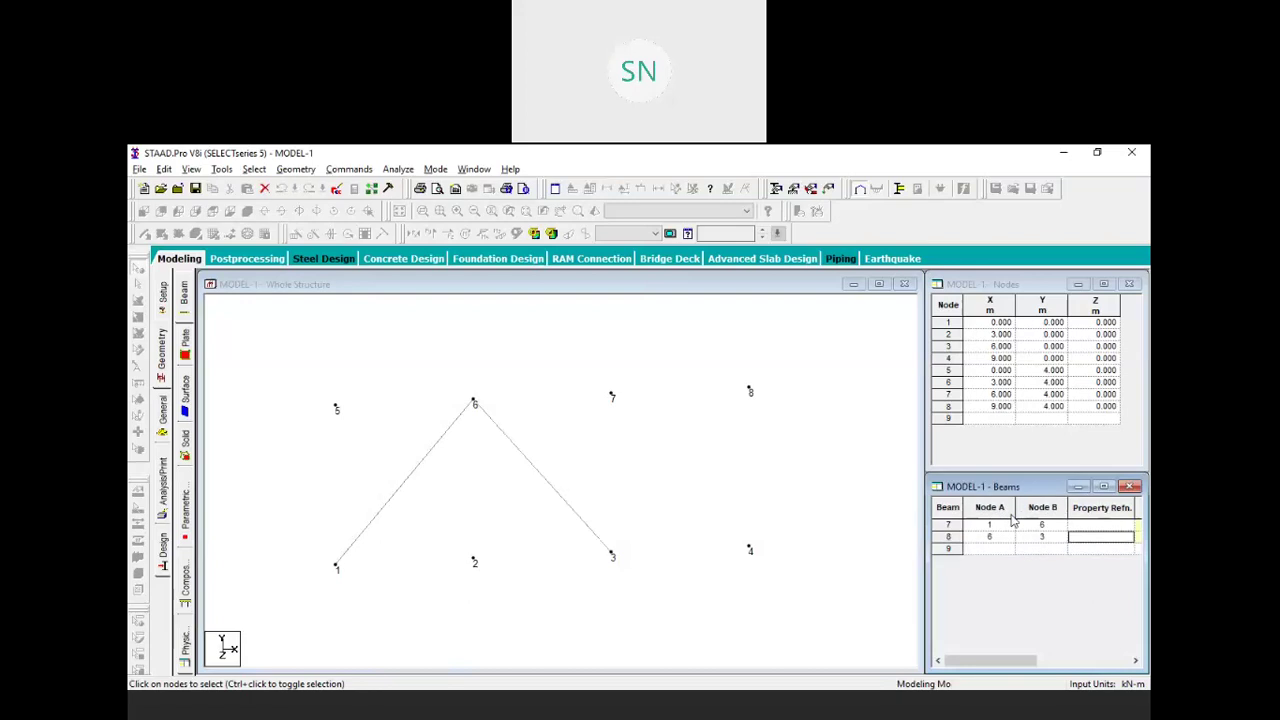
Draw beams in the structure view with Add Beams between nodes 2 and 3, 3 and 7, 7 and 4, and 8 and 4
click(705, 500)
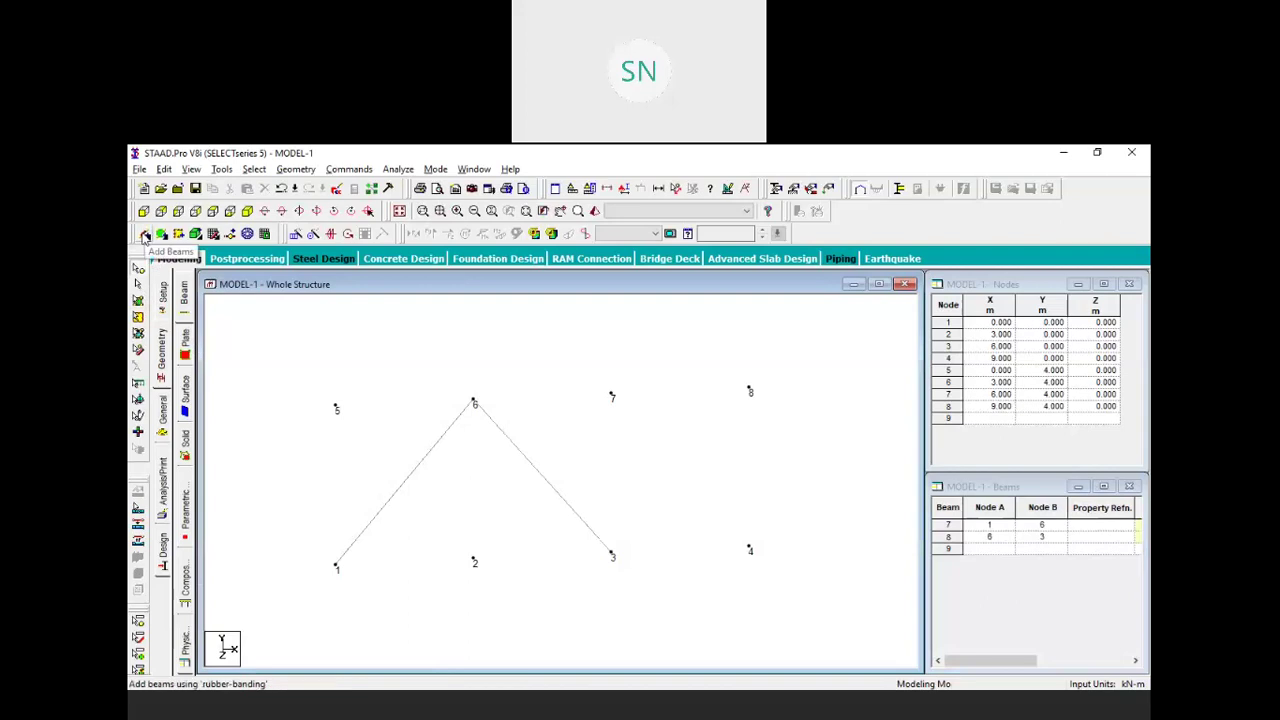
click(144, 236)
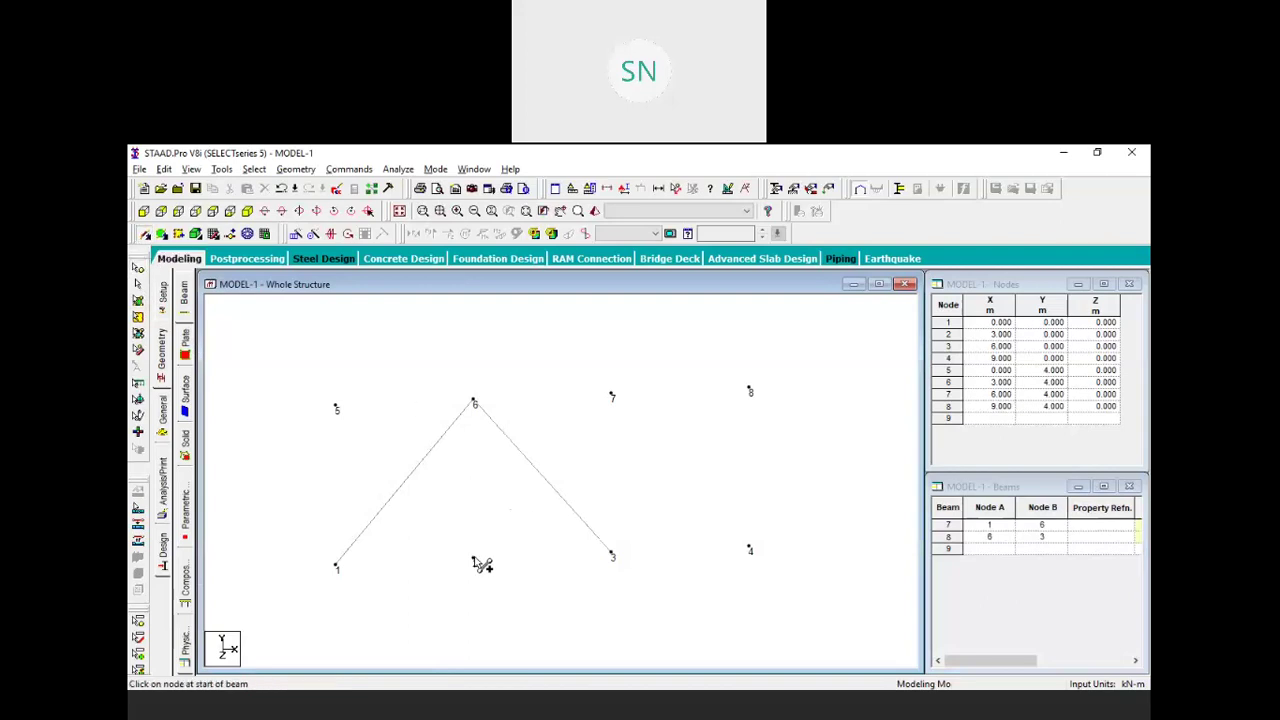
click(475, 561)
click(612, 554)
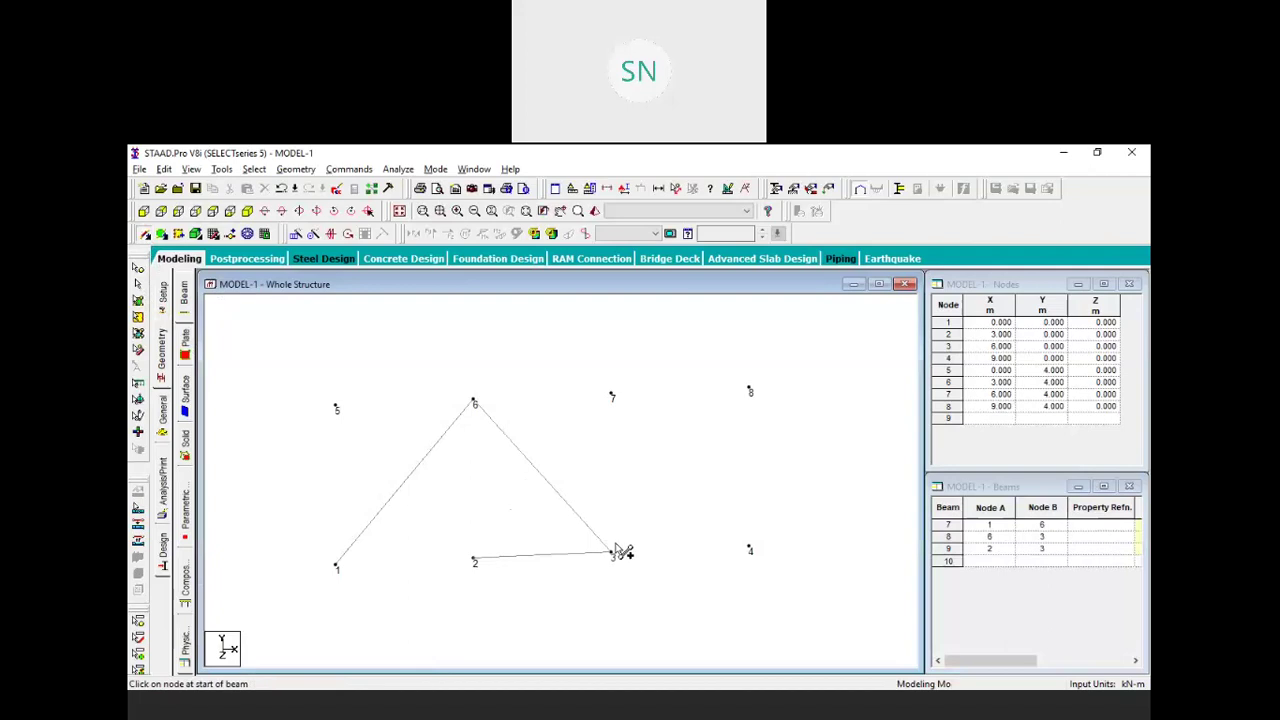
click(613, 553)
click(612, 397)
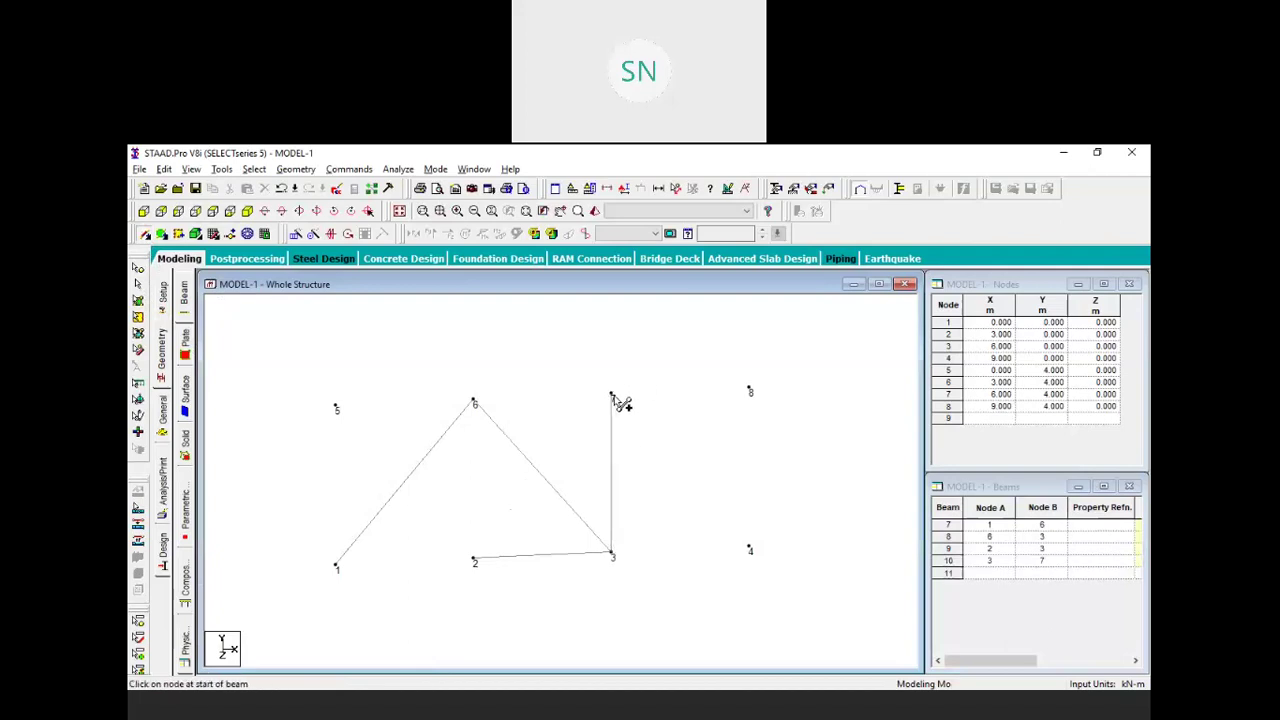
click(612, 398)
click(750, 549)
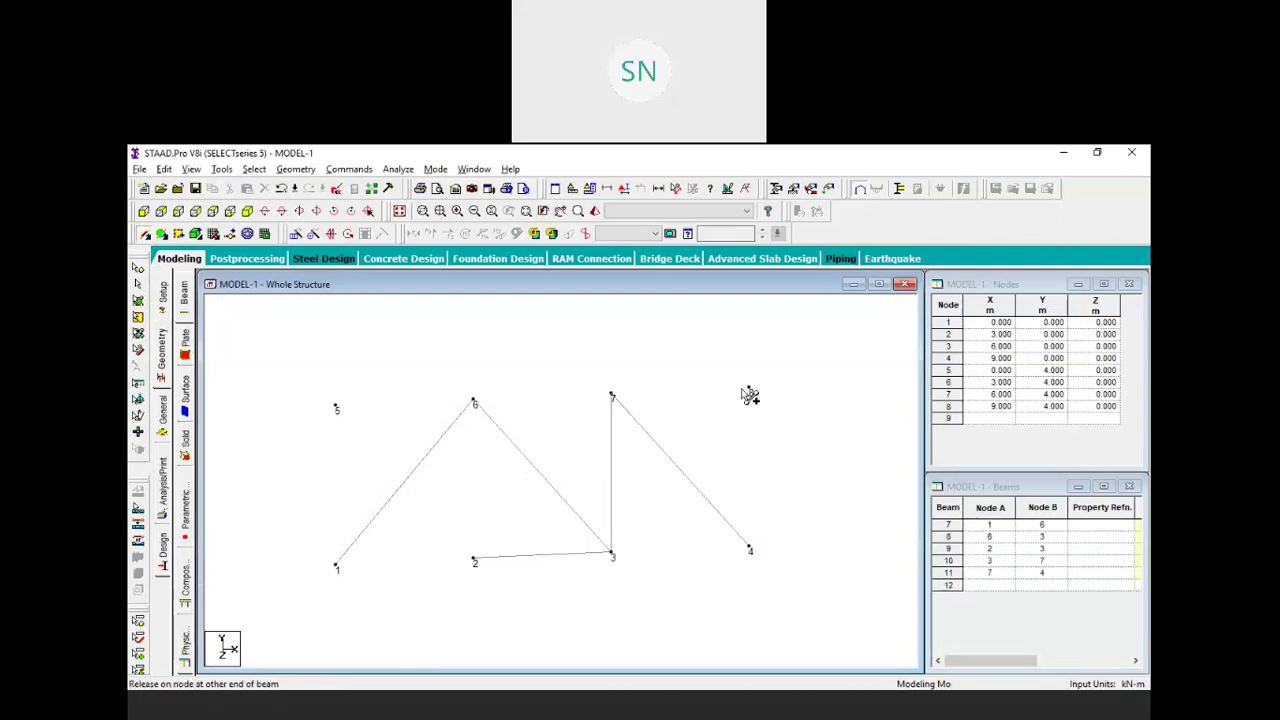
drag(750, 394, 750, 549)
key(Escape)
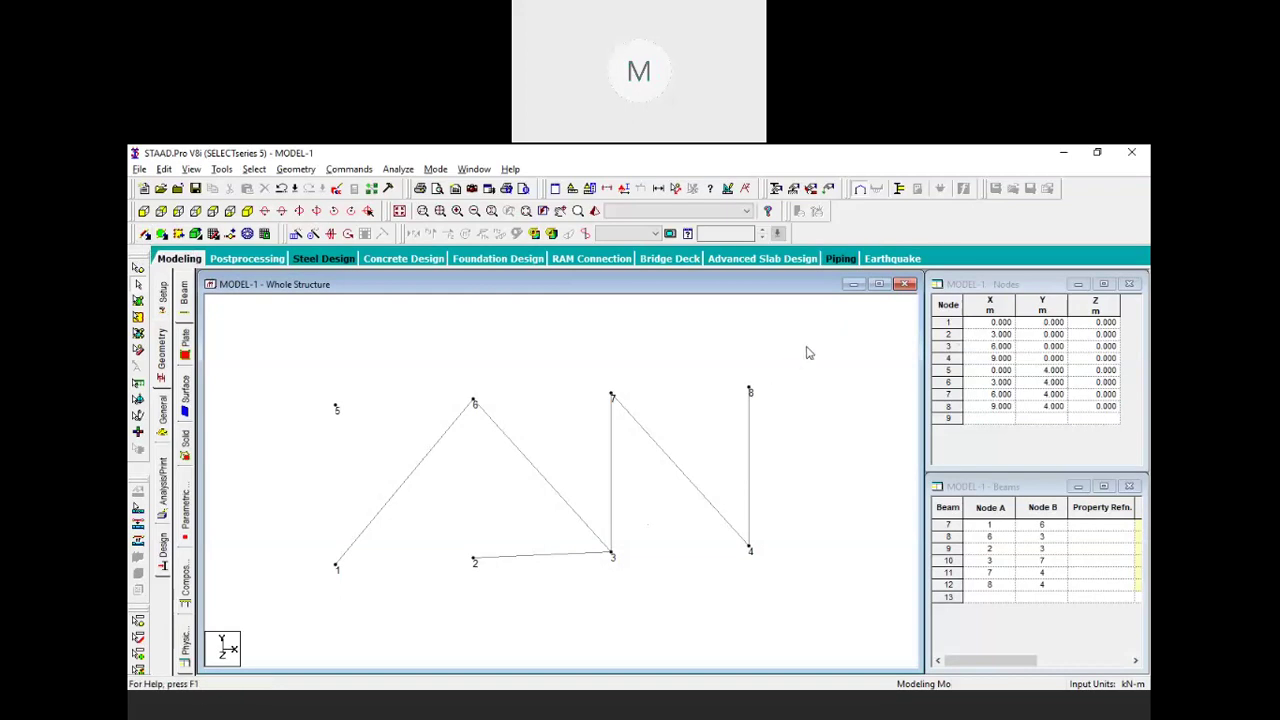
Delete all beams with their orphan nodes, and the remaining node 5, to clear the model
drag(808, 352, 250, 585)
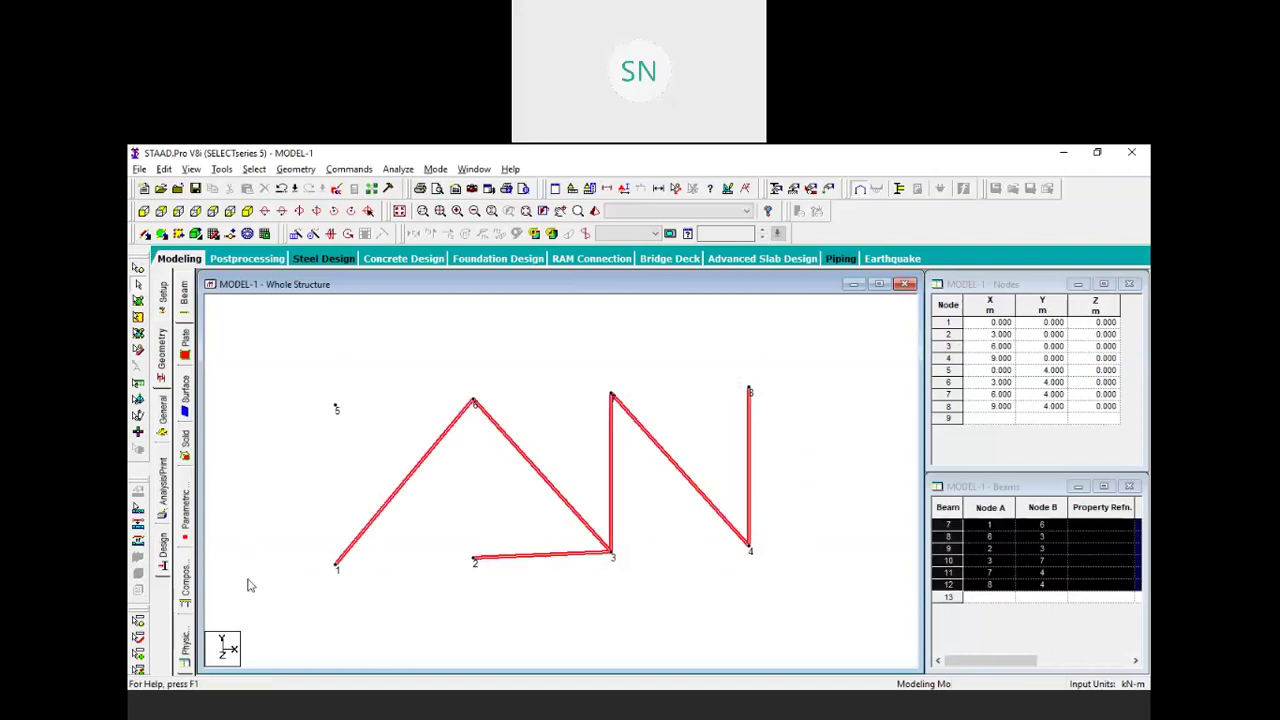
key(Delete)
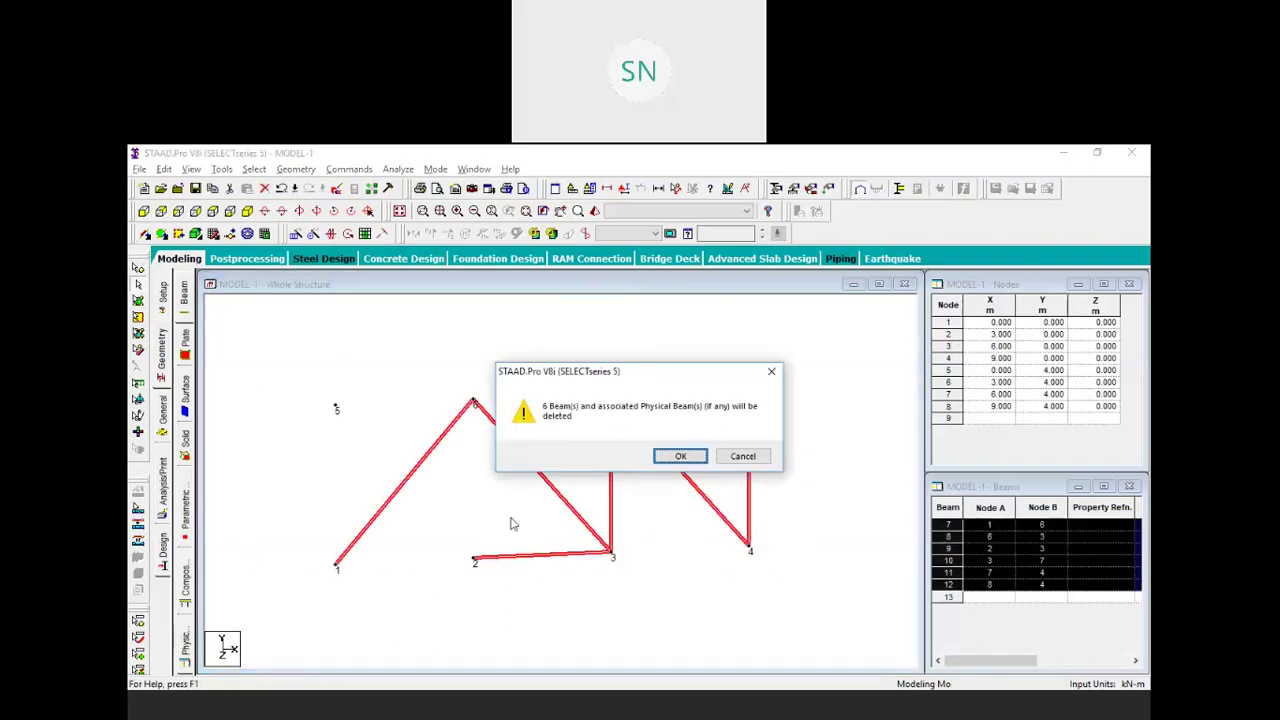
click(684, 457)
click(686, 459)
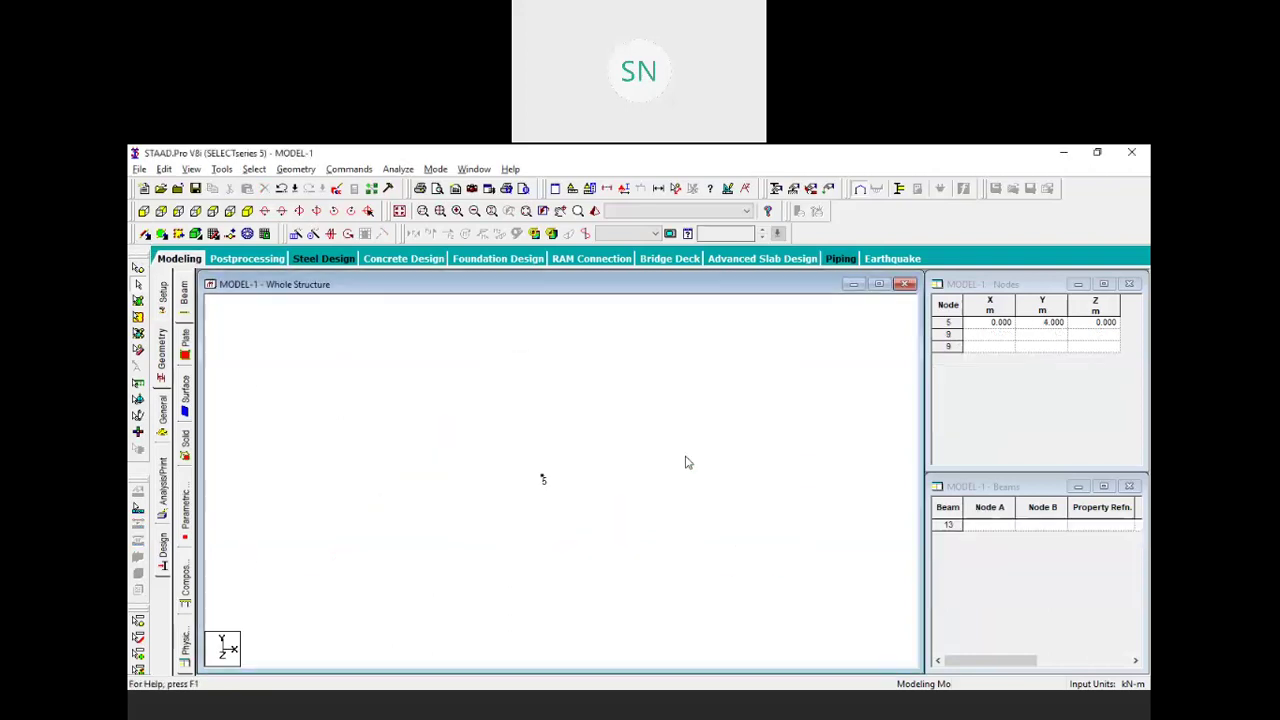
click(138, 268)
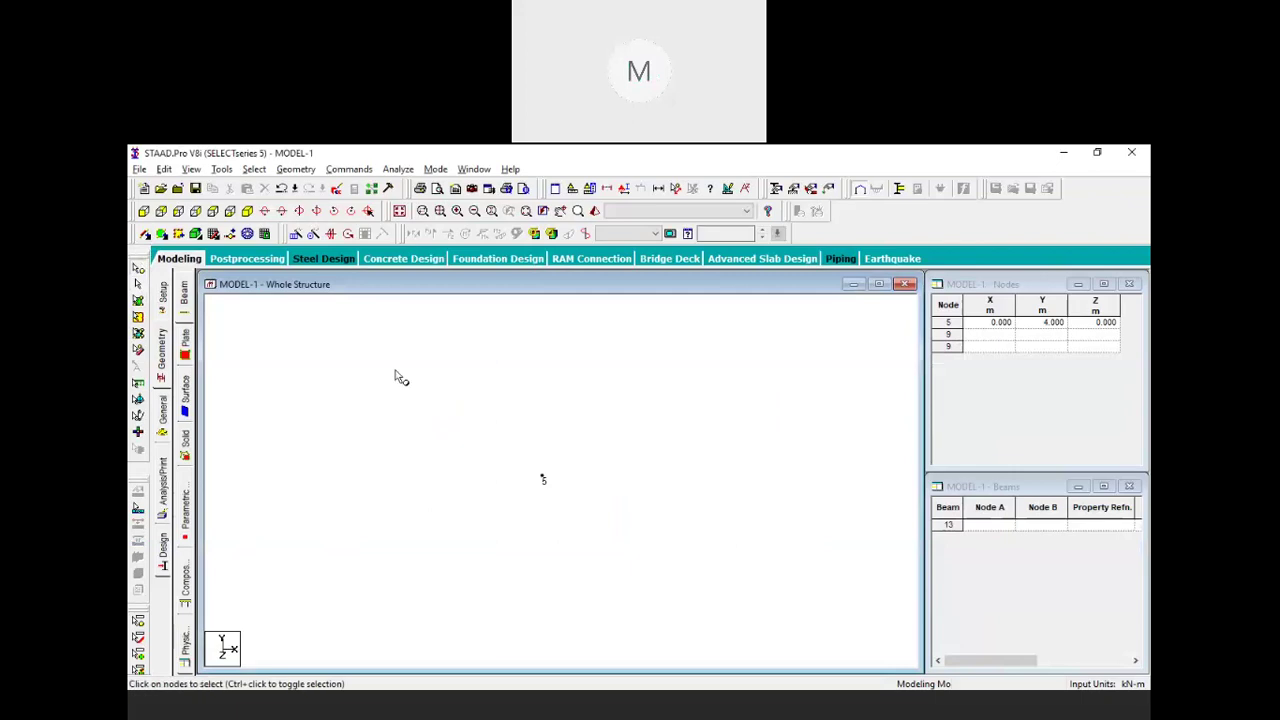
drag(668, 405, 375, 518)
key(Delete)
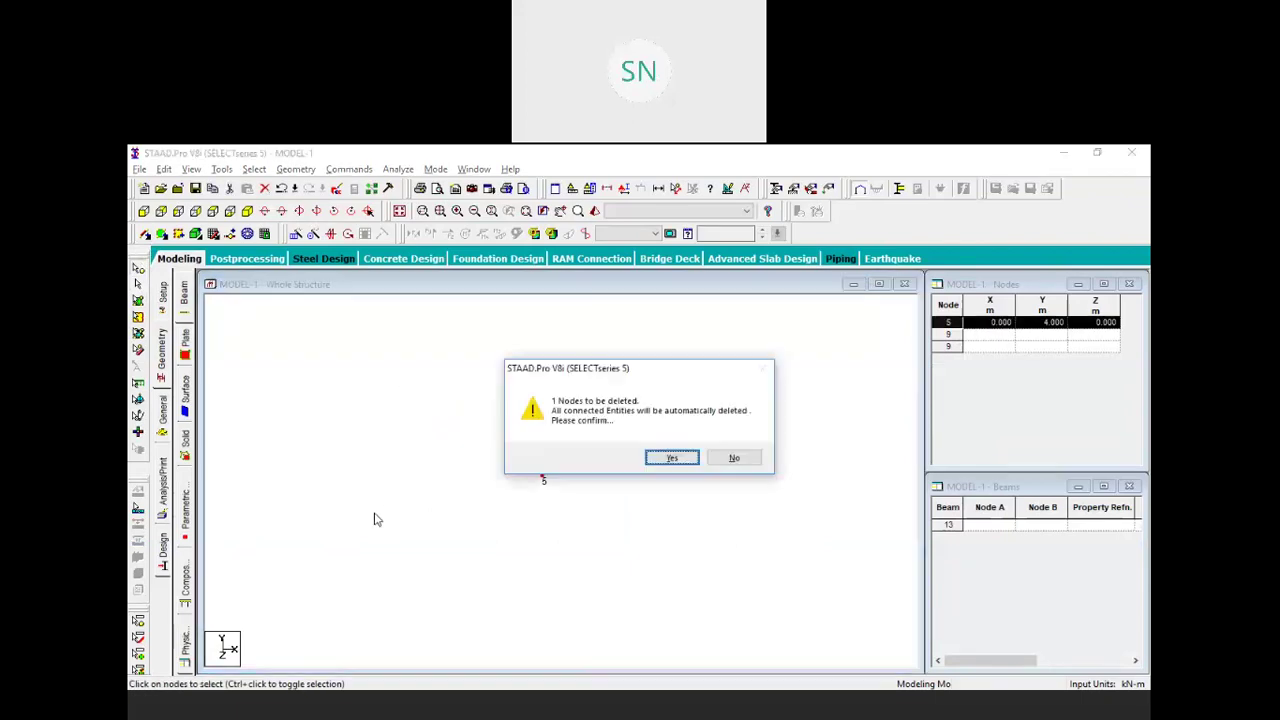
key(Return)
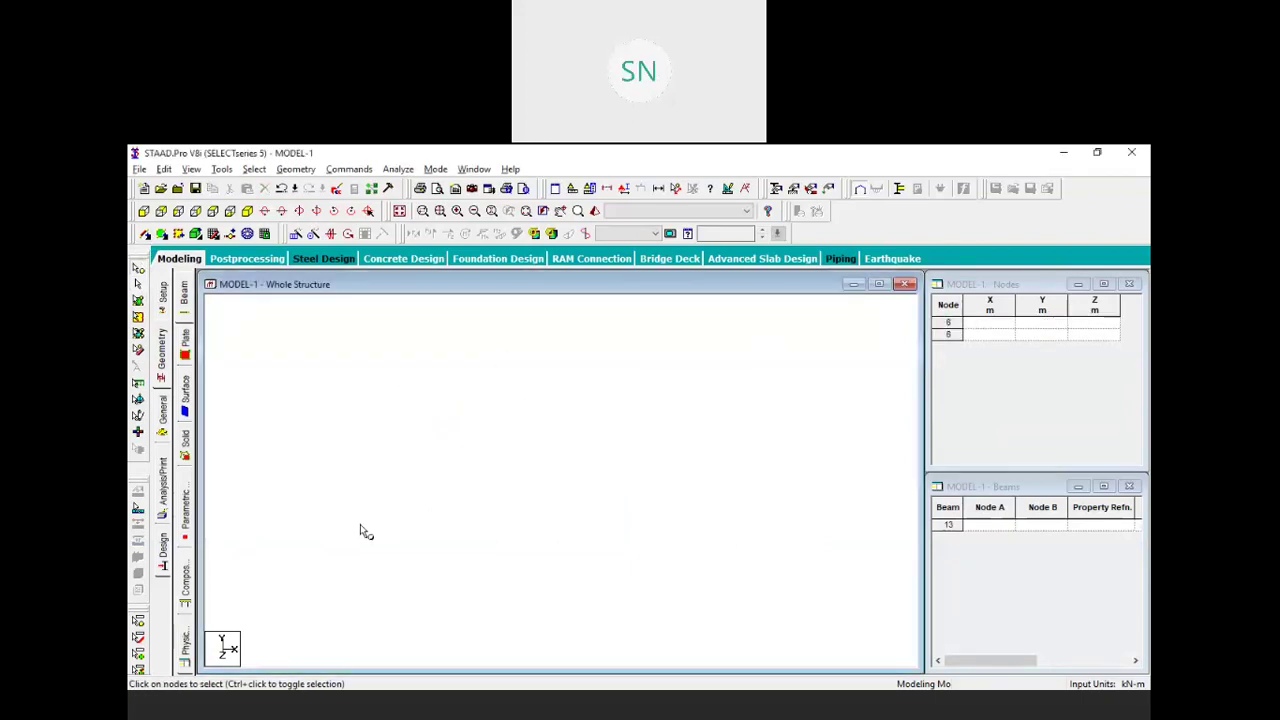
Open the Snap Node/Beam grid and set the default linear grid's spacing to 1.5 m in X and 1 m in Y
click(185, 292)
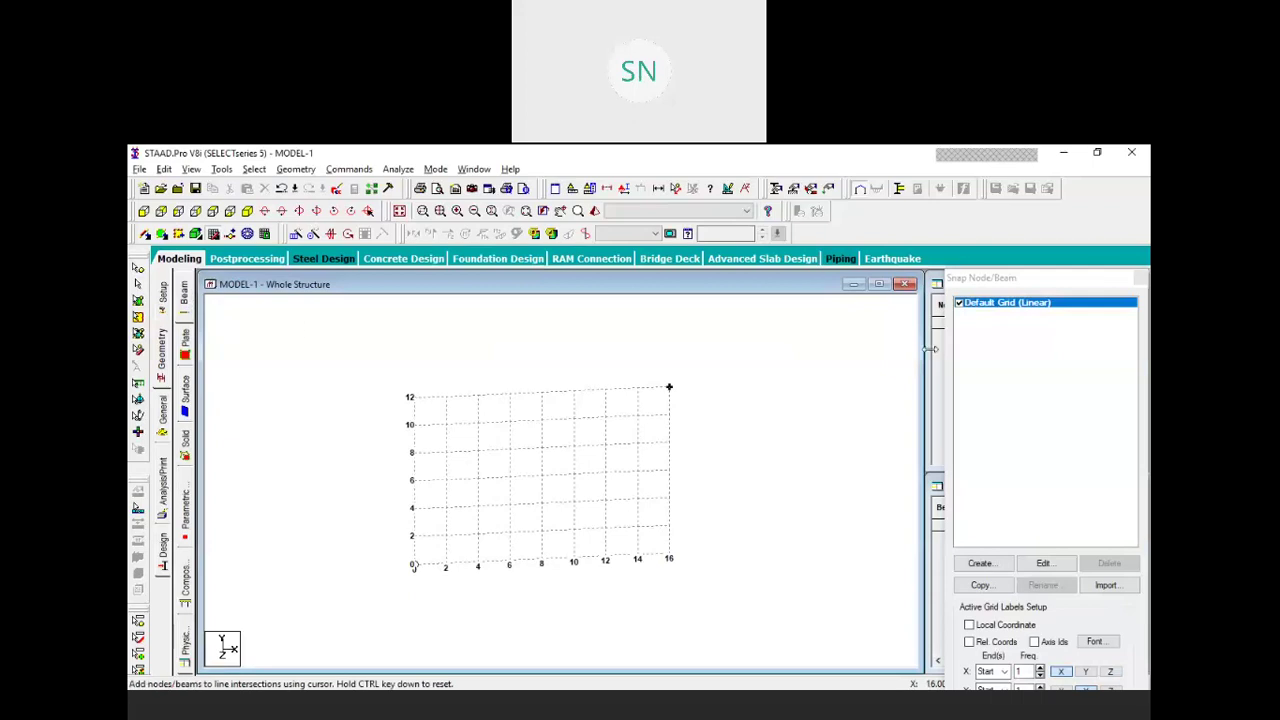
drag(1058, 283, 1012, 187)
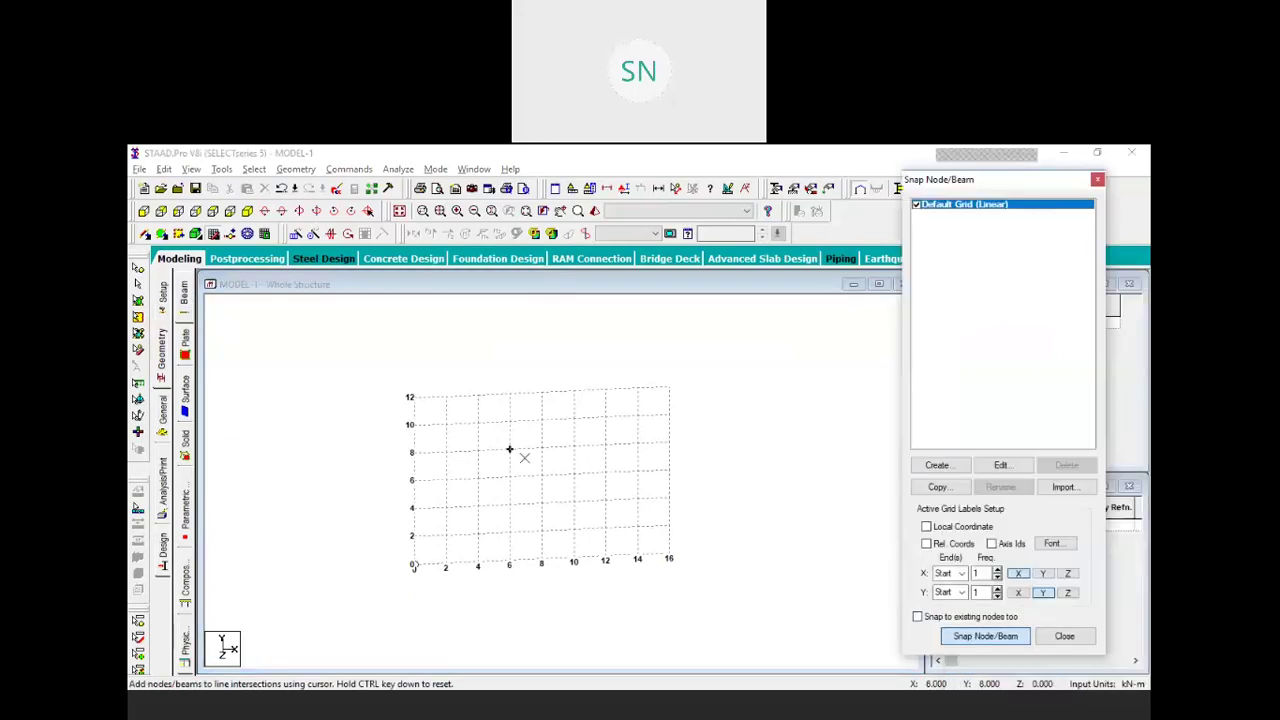
click(1000, 465)
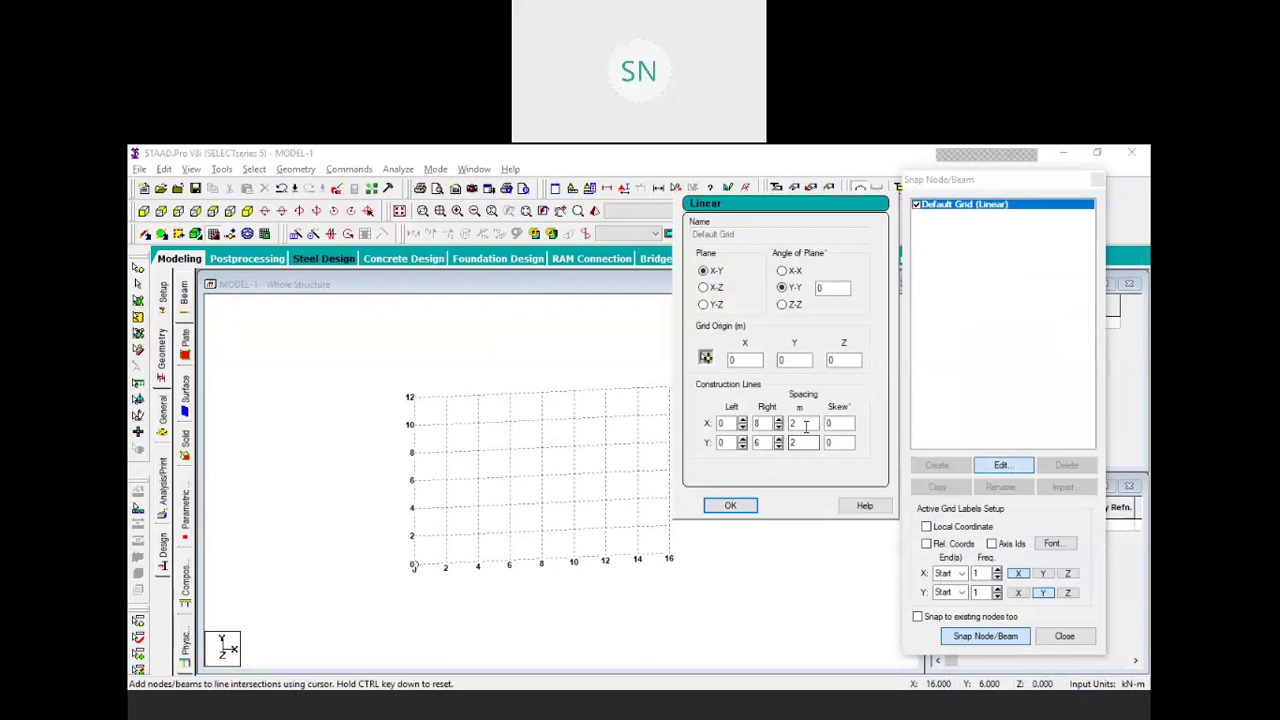
double_click(806, 427)
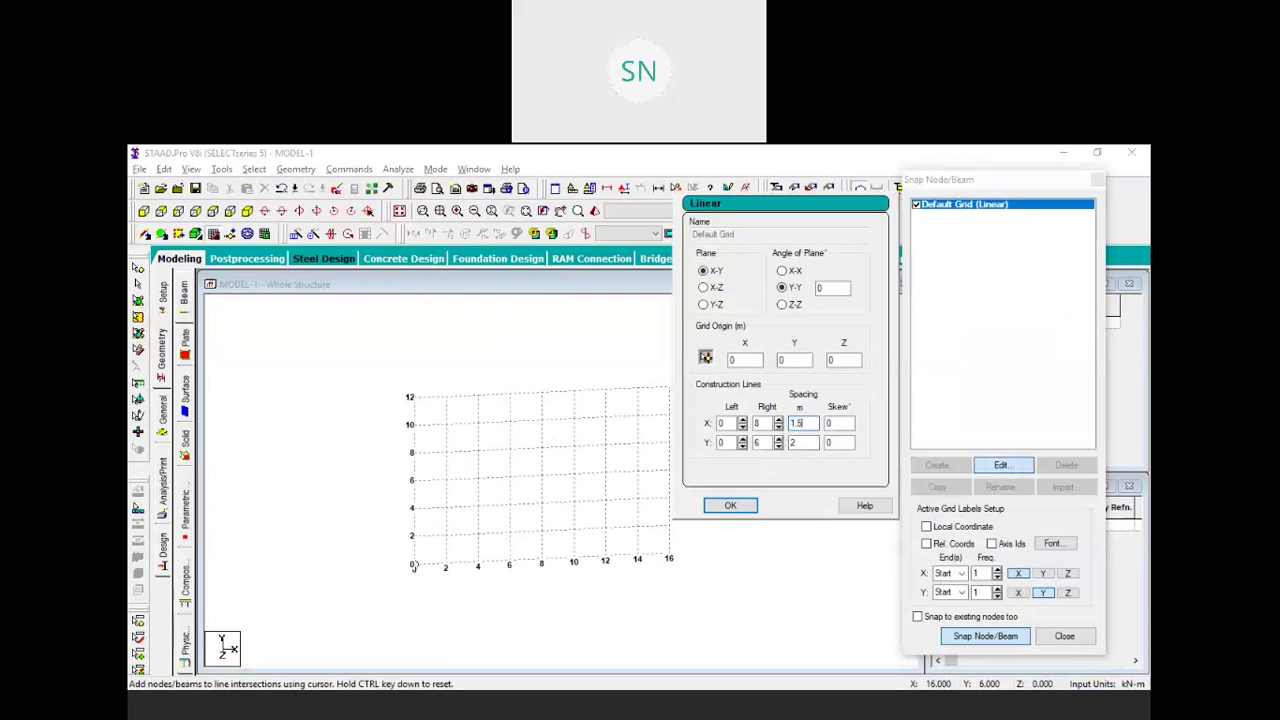
double_click(792, 442)
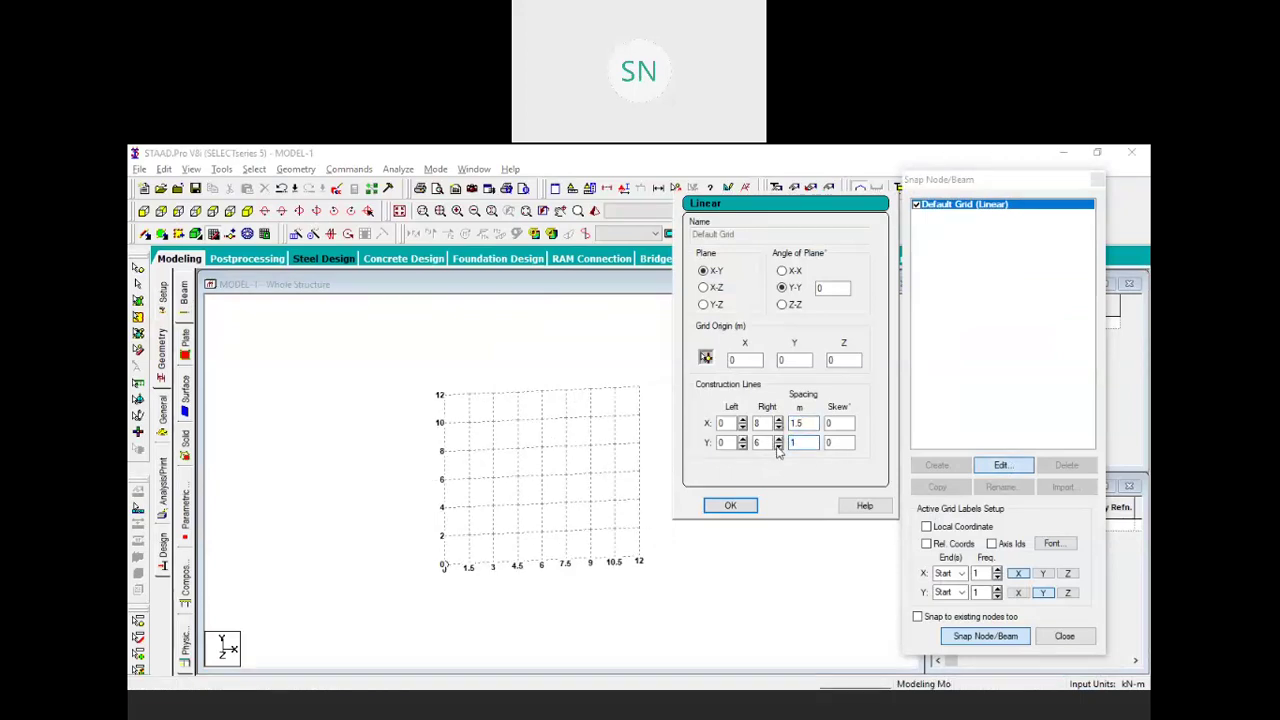
Set the default grid's right-side construction lines to 10 in X and 12 in Y, saving the model when autosave asks
double_click(756, 424)
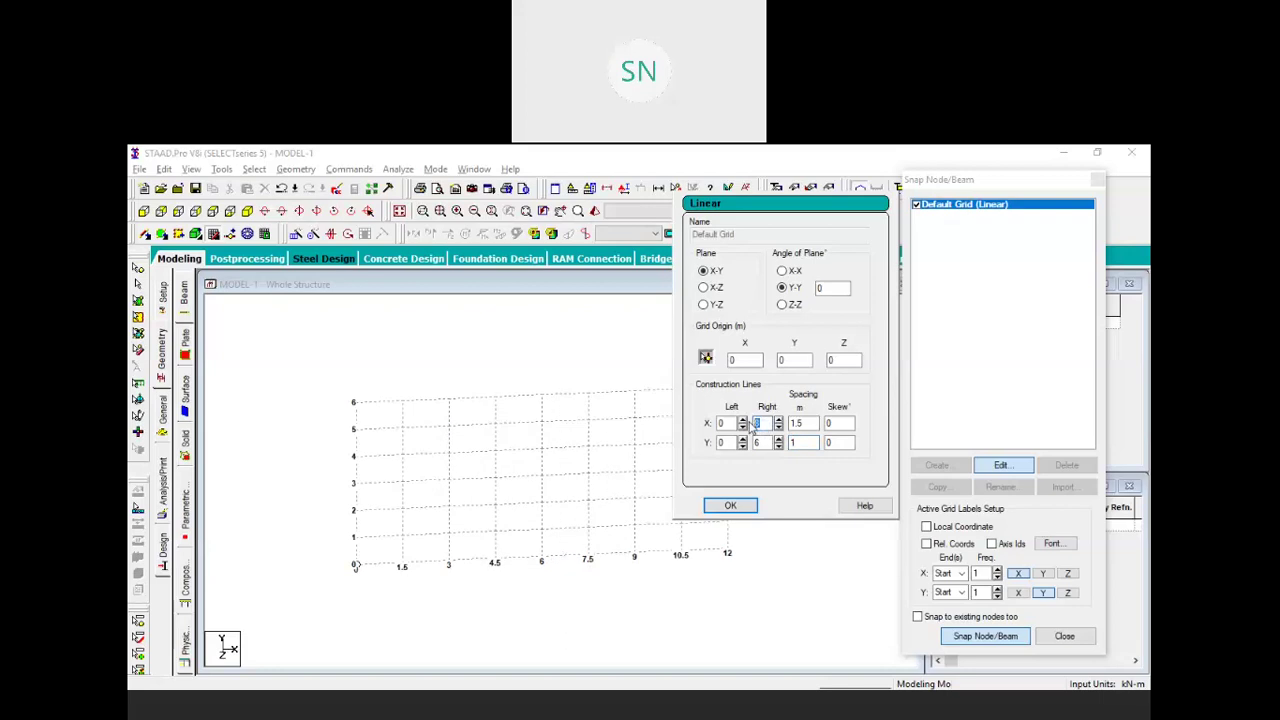
text(10)
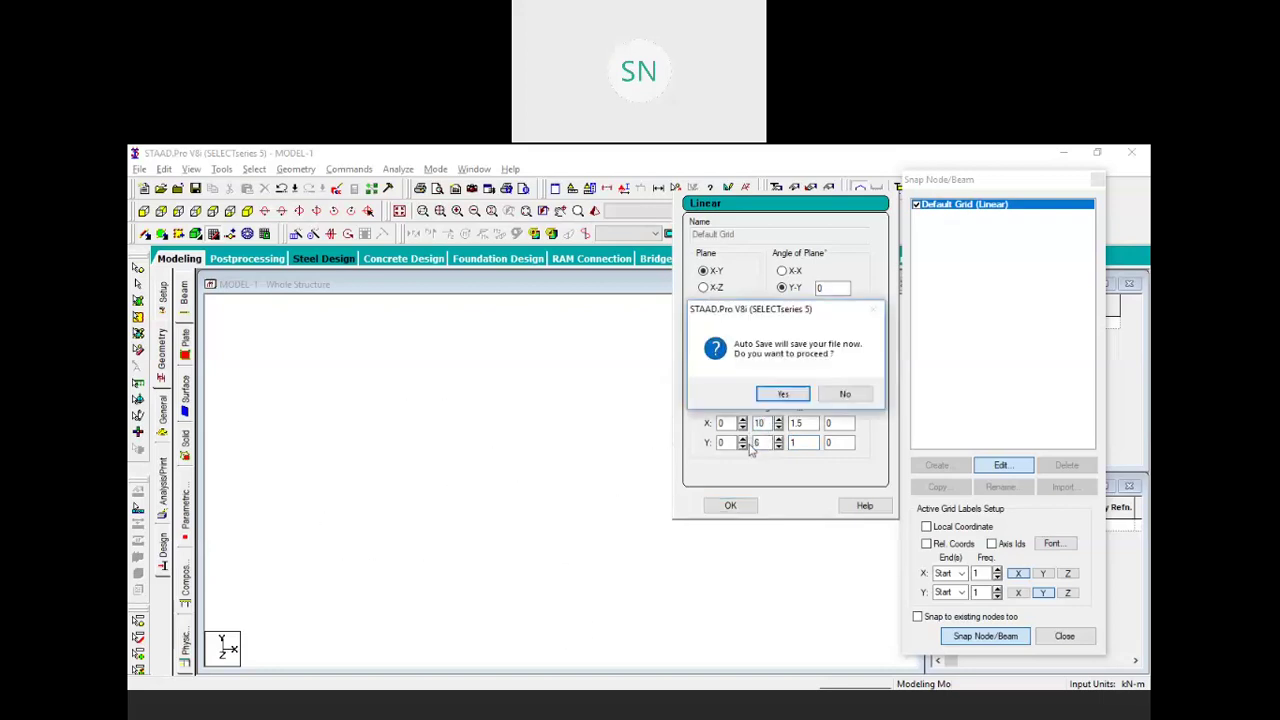
click(783, 394)
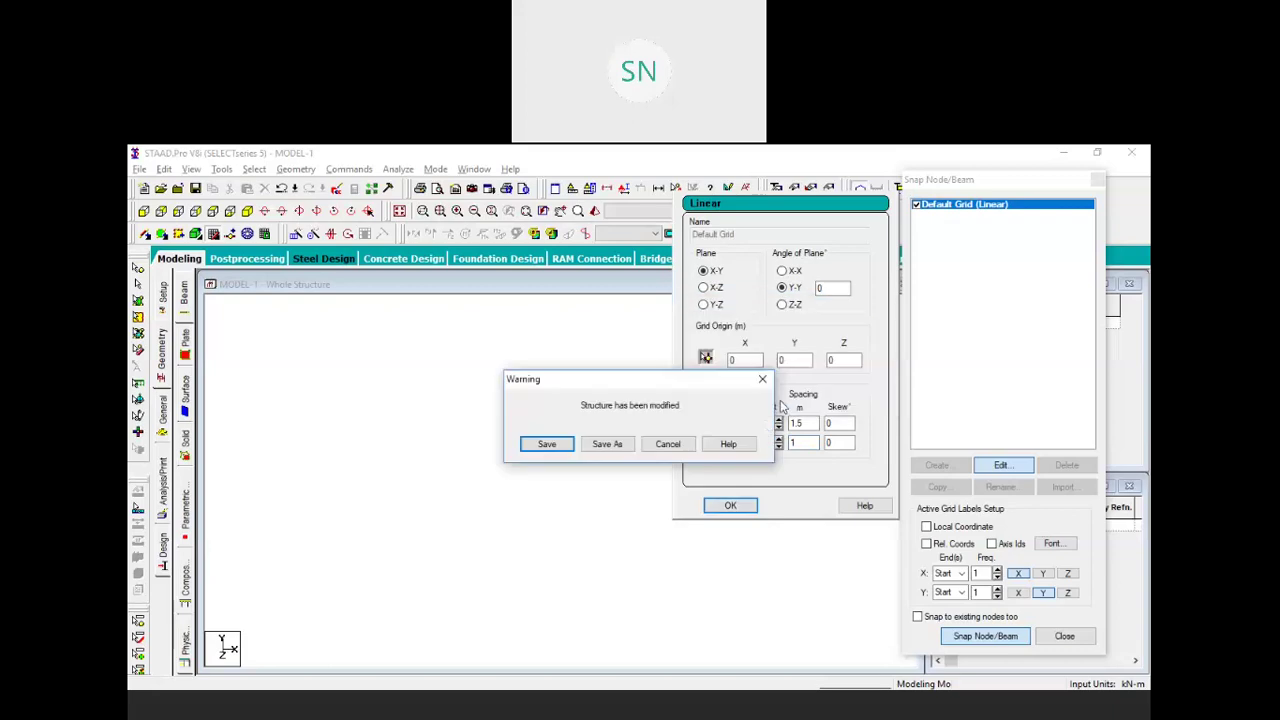
click(537, 443)
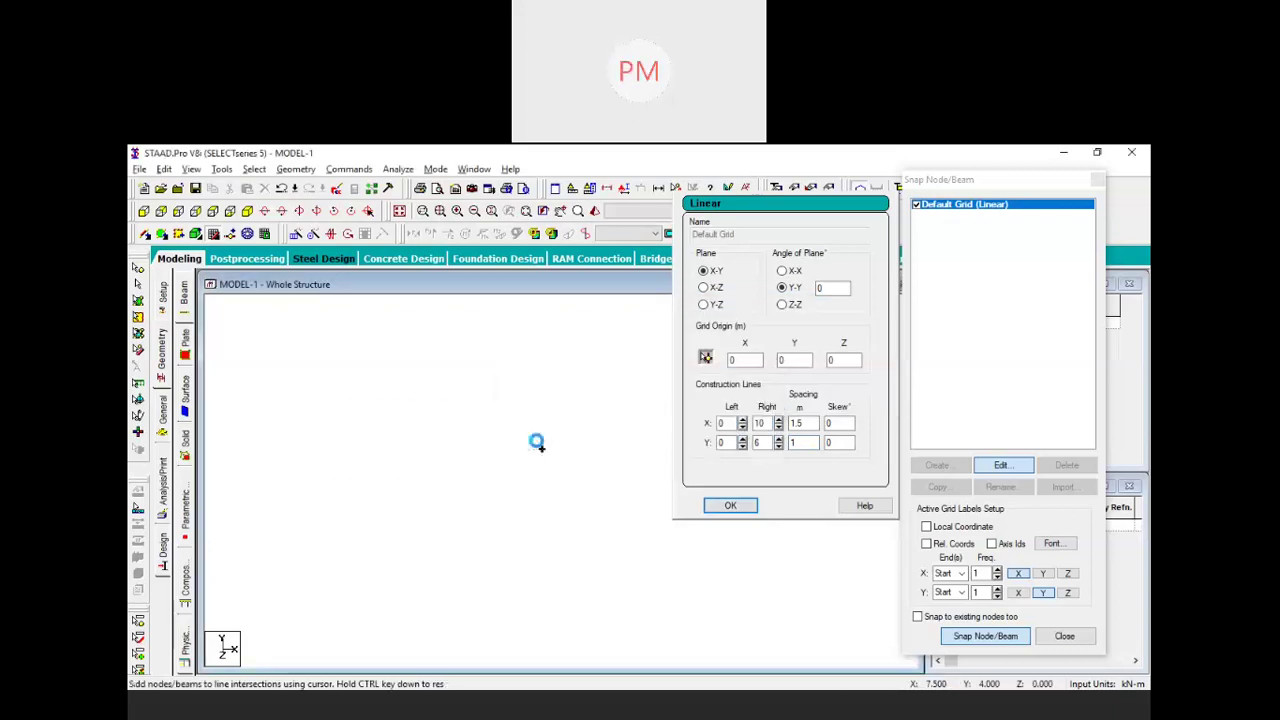
double_click(757, 442)
text(120)
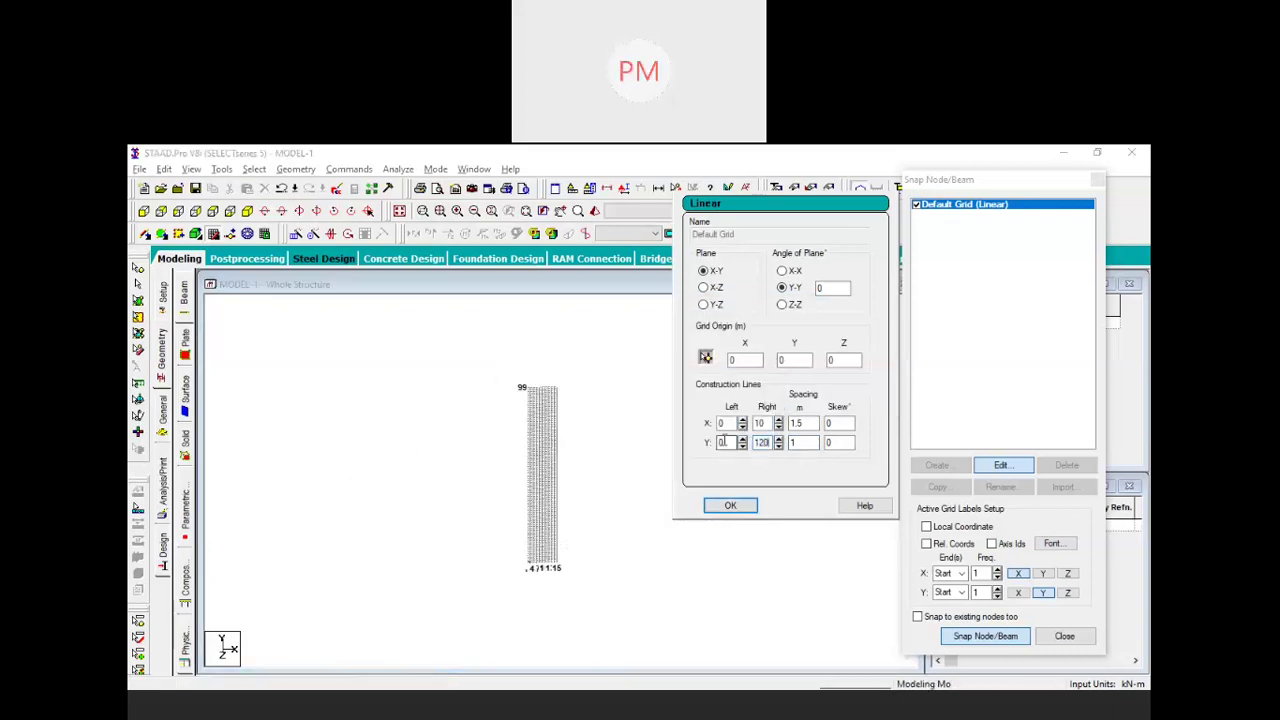
key(BackSpace)
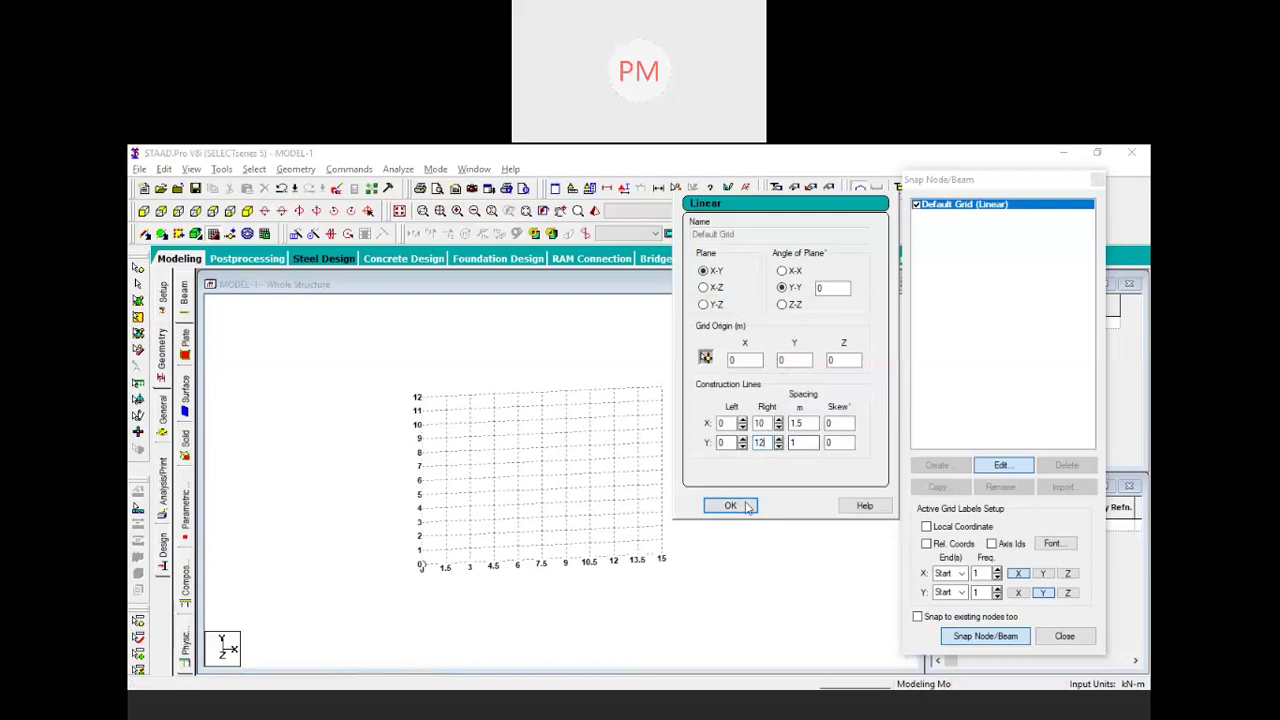
click(730, 505)
drag(997, 187, 966, 184)
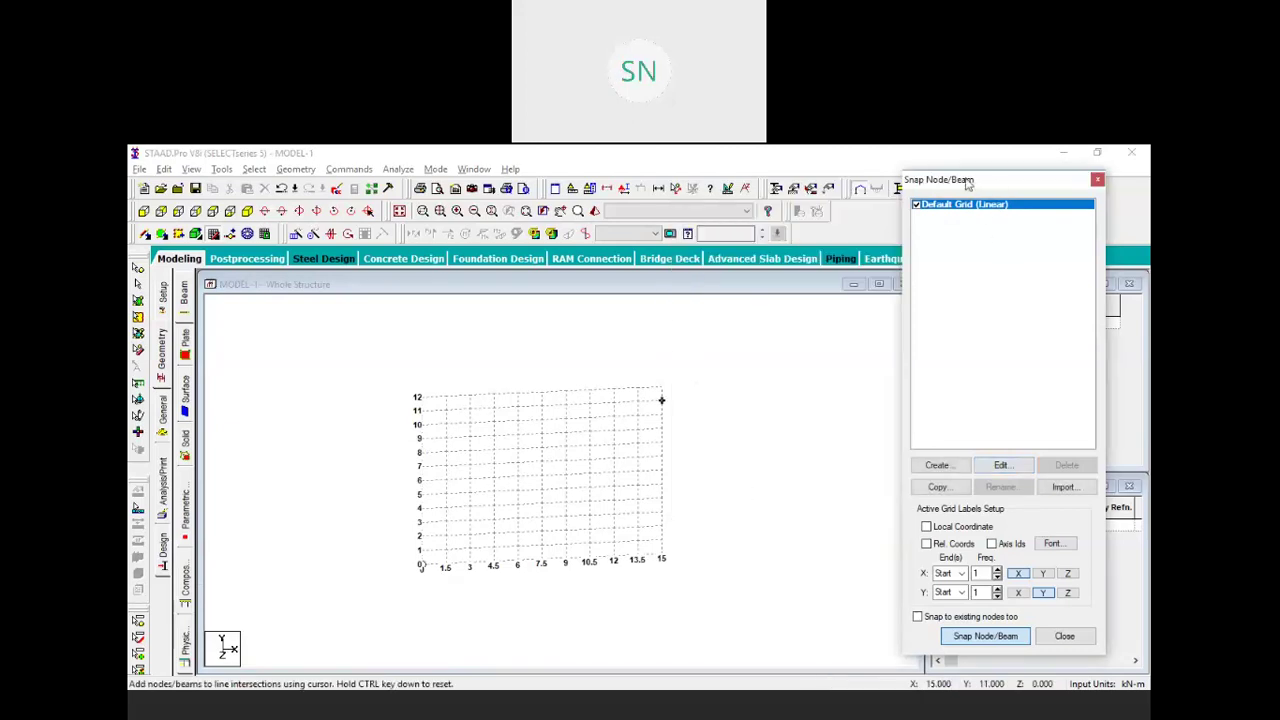
click(985, 469)
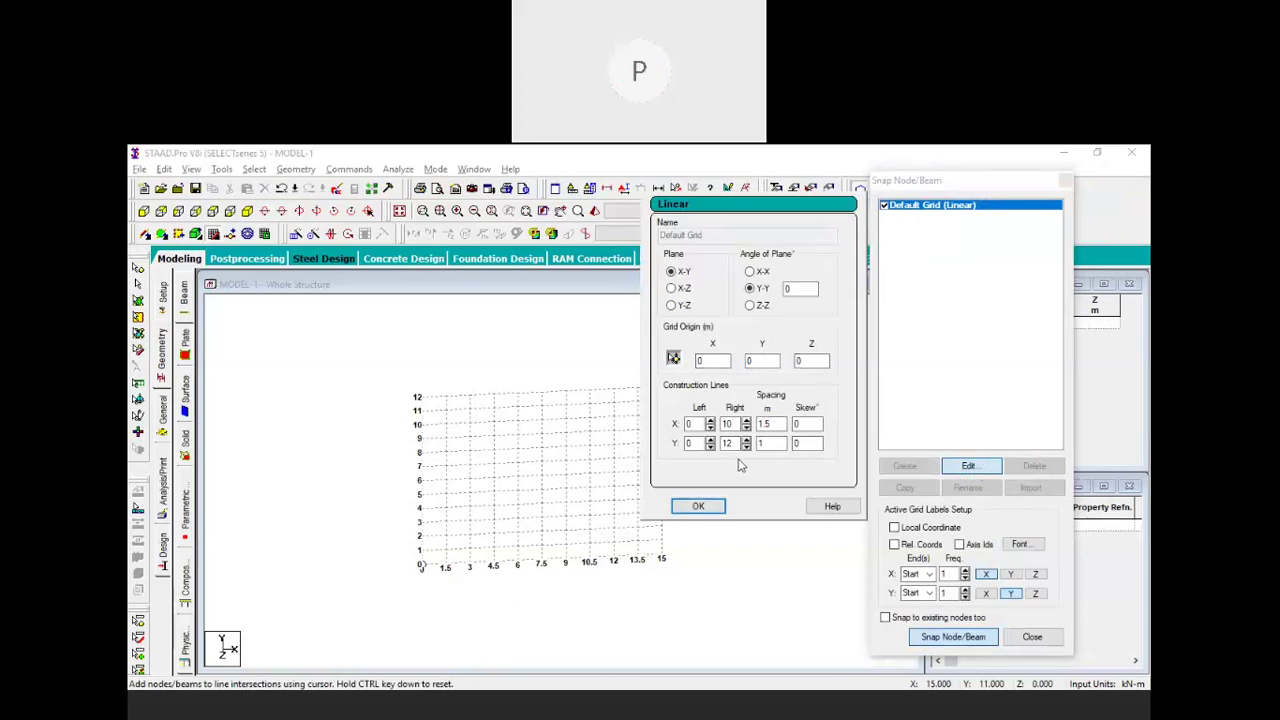
click(706, 507)
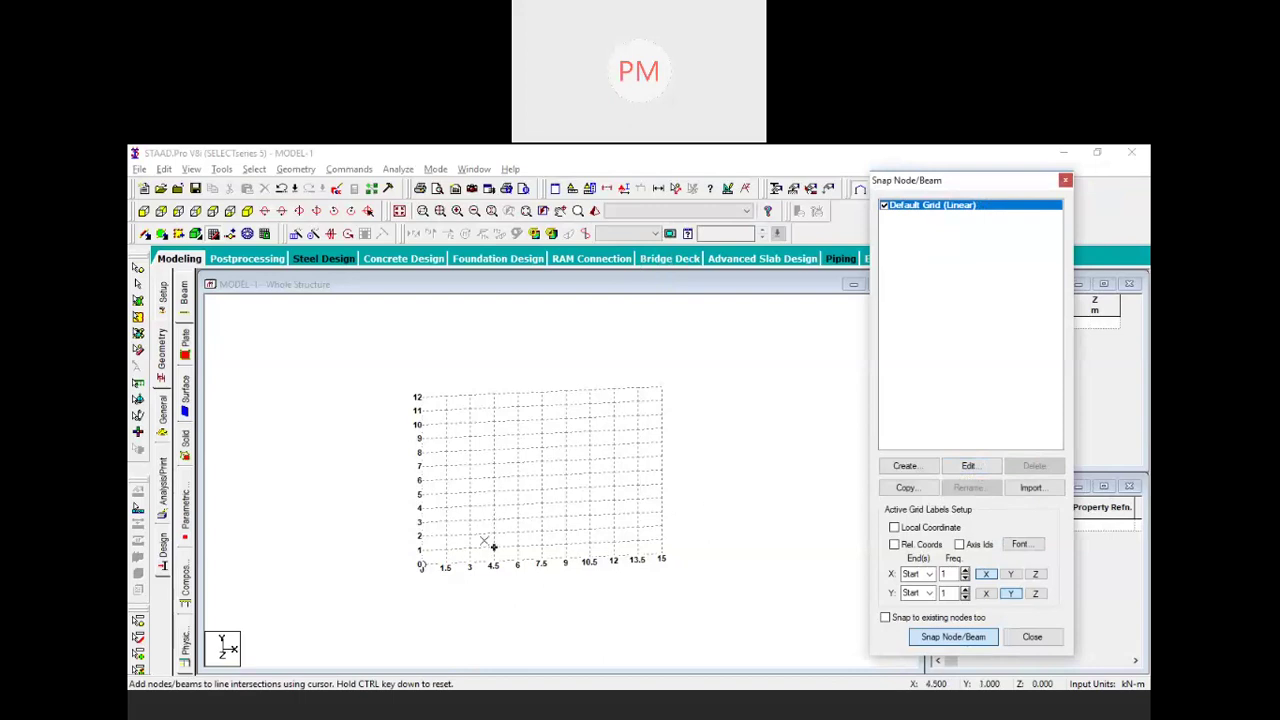
Snap a zigzag of three beams on the grid through X,Y points (1.5, 0), (3, 3), (4.5, 0) and (6, 5)
scroll(484, 541, up, 3)
middle_drag(512, 533, 614, 483)
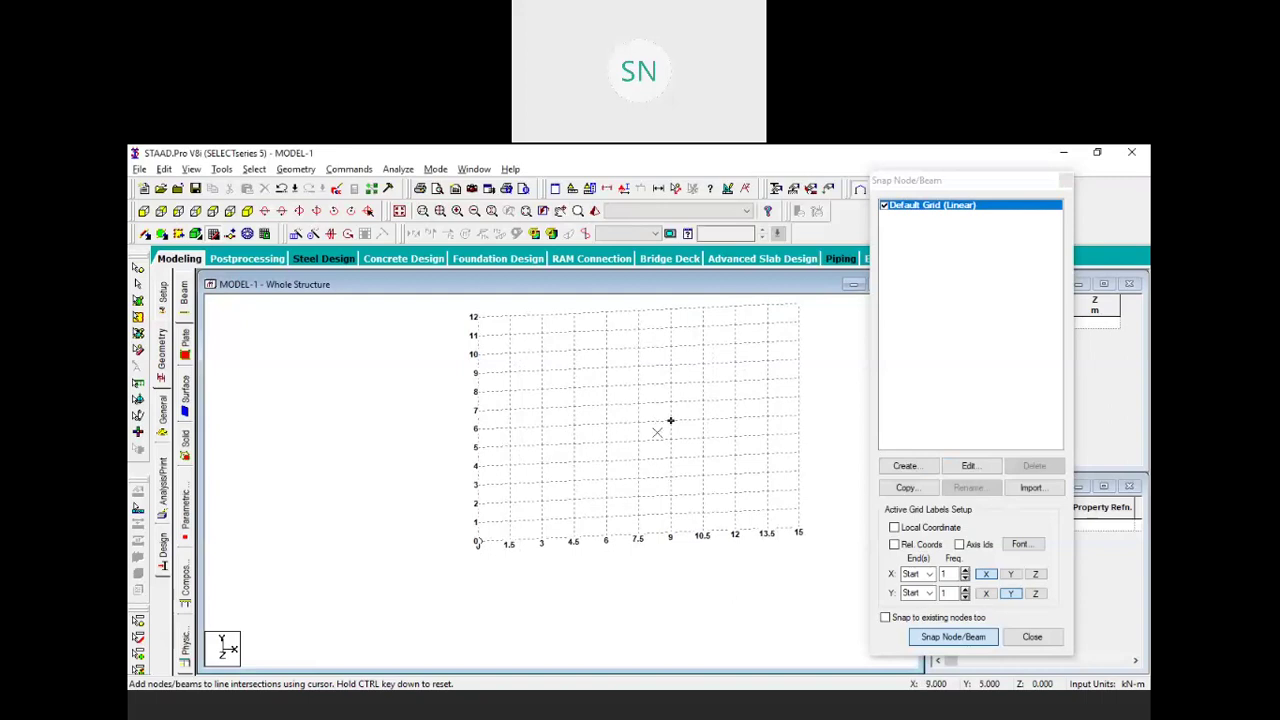
scroll(636, 442, up, 3)
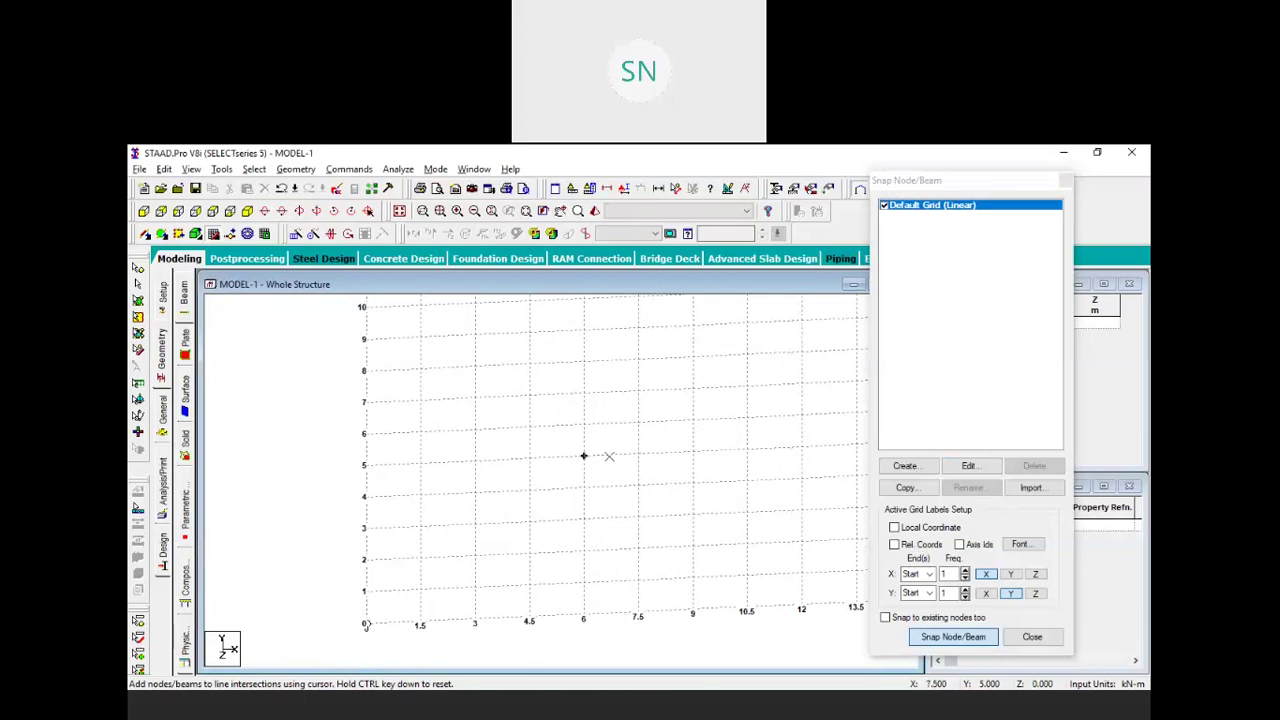
scroll(605, 452, down, 3)
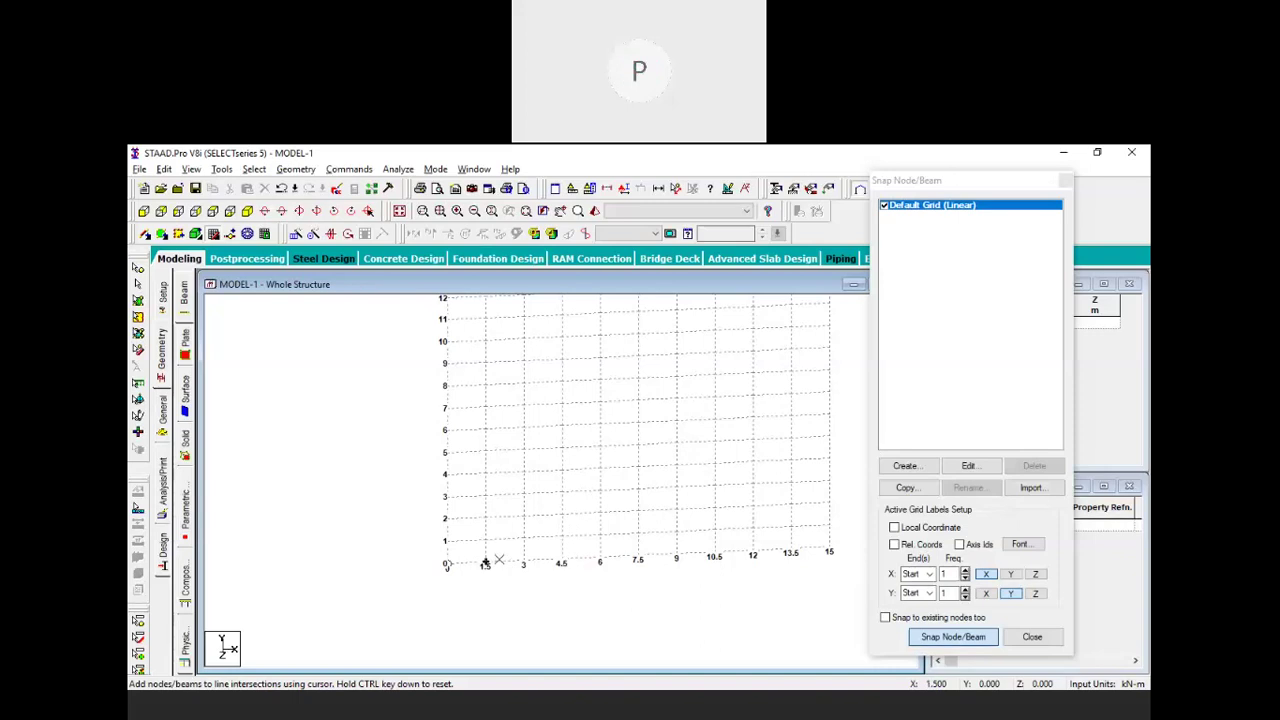
click(486, 564)
click(523, 495)
click(561, 557)
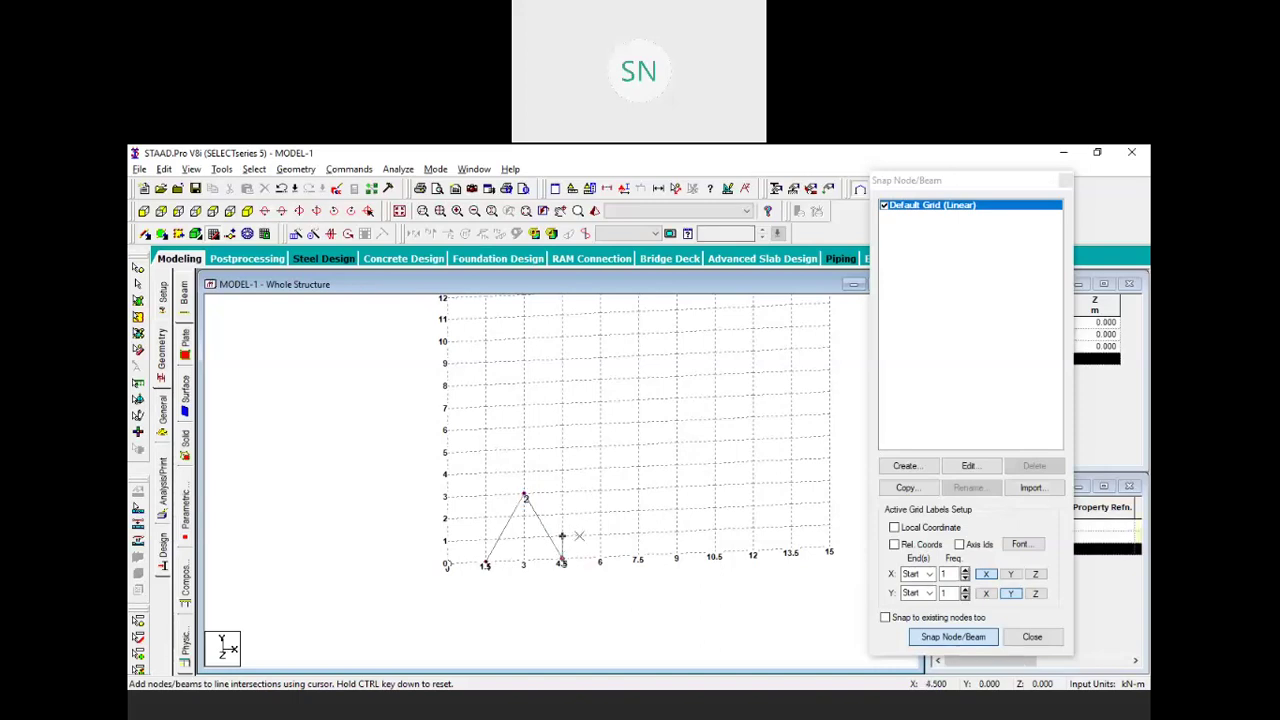
click(592, 450)
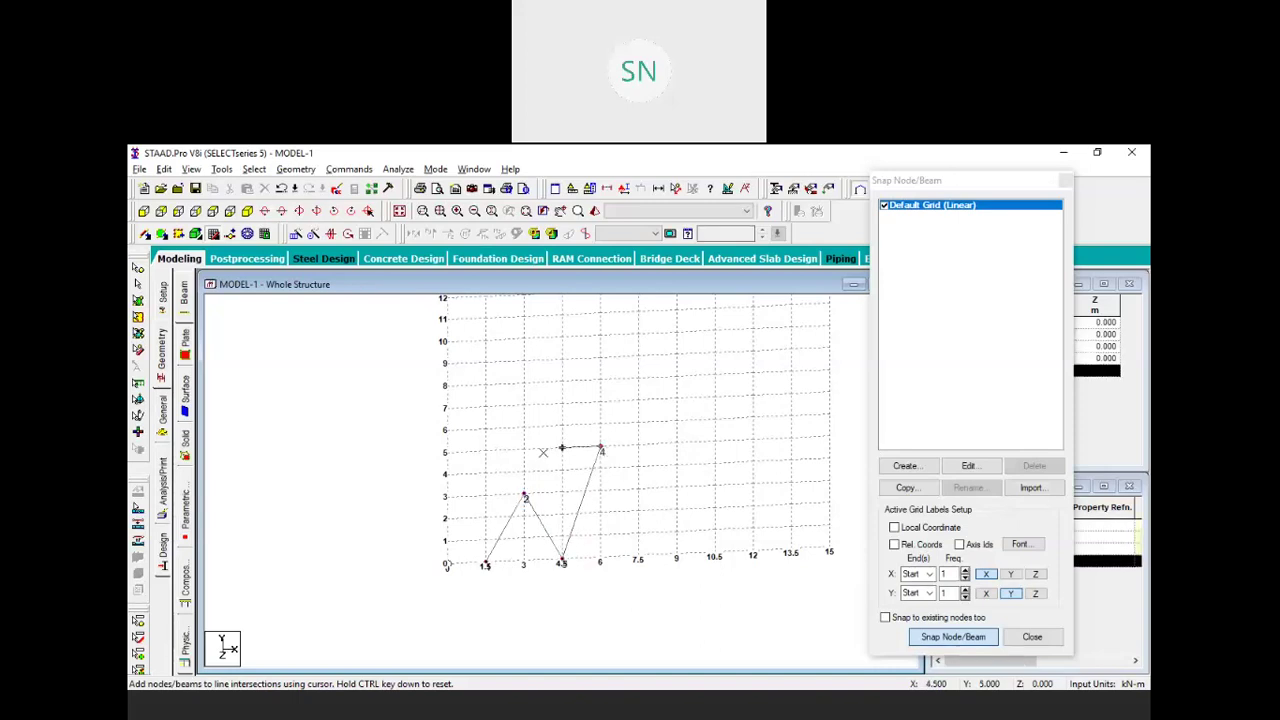
Continue the beam chain through (3, 5), (3, 8), (9, 8) and (9, 5), and end it there
click(524, 452)
click(524, 384)
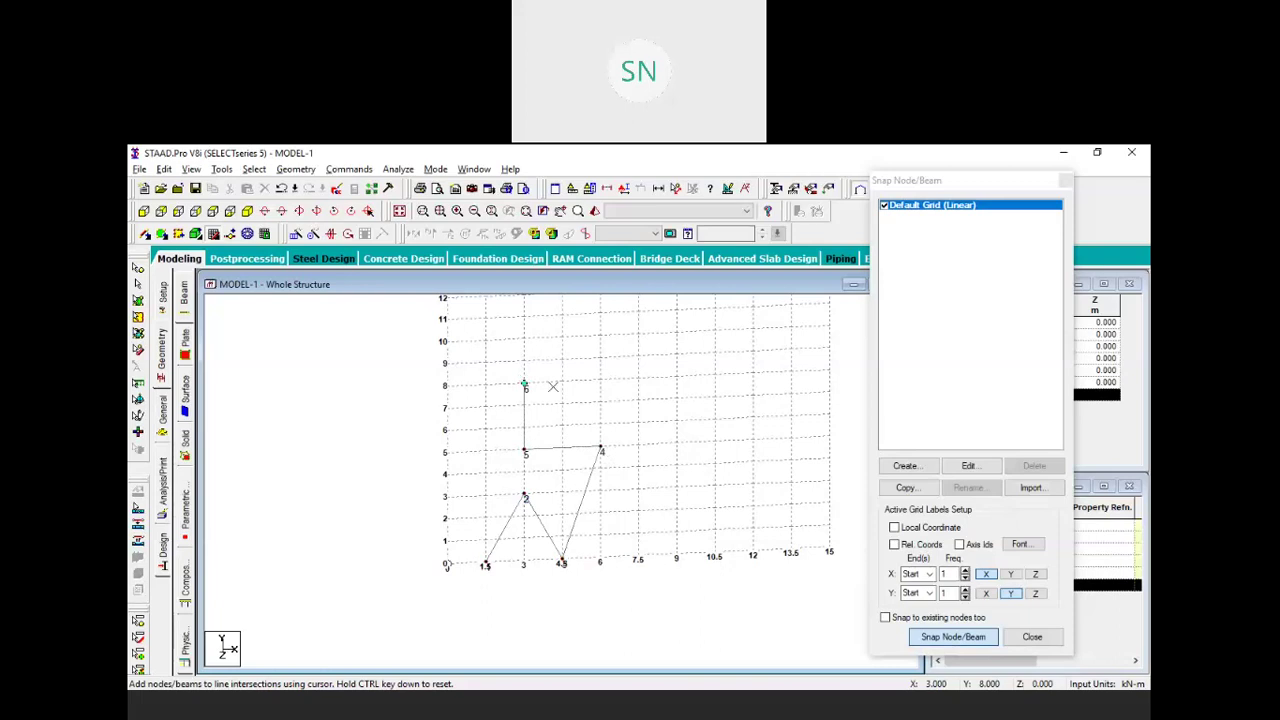
click(677, 379)
click(677, 446)
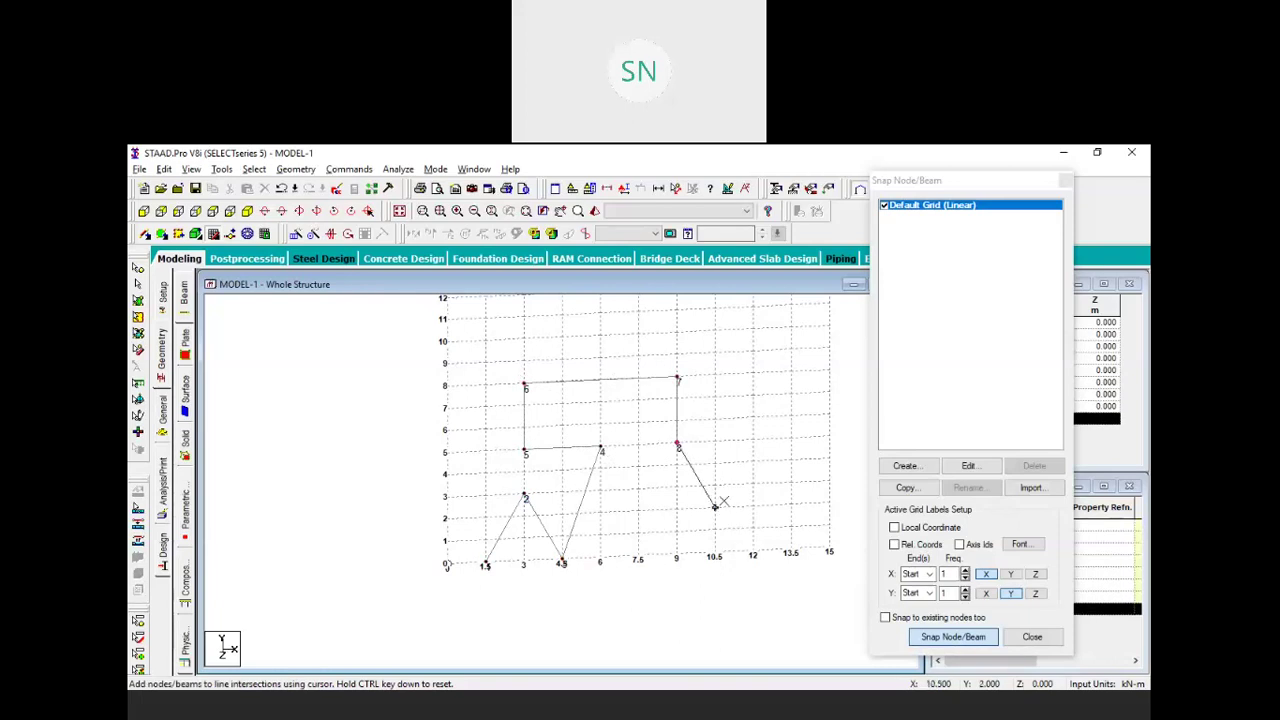
key(Escape)
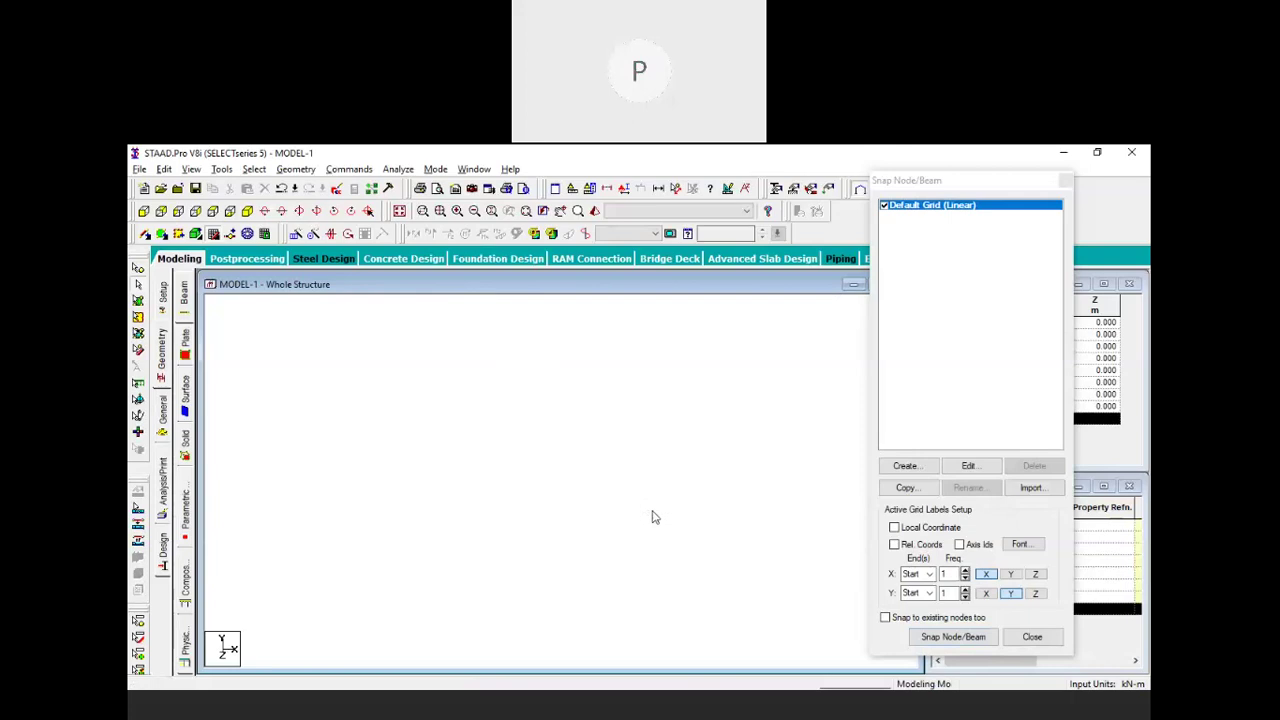
Snap an upper bay of beams from node 6 up to (3, 11), across to (9, 11) and down to node 7
scroll(653, 512, down, 6)
scroll(785, 358, up, 4)
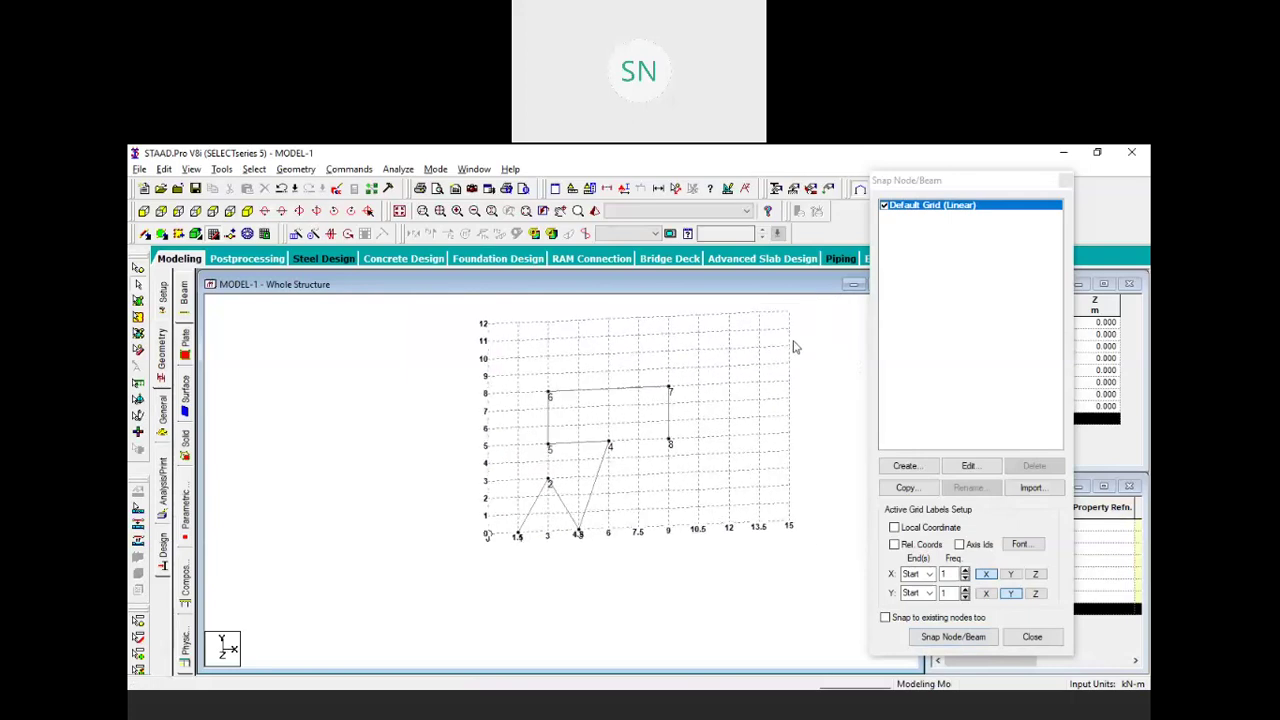
middle_drag(749, 390, 722, 428)
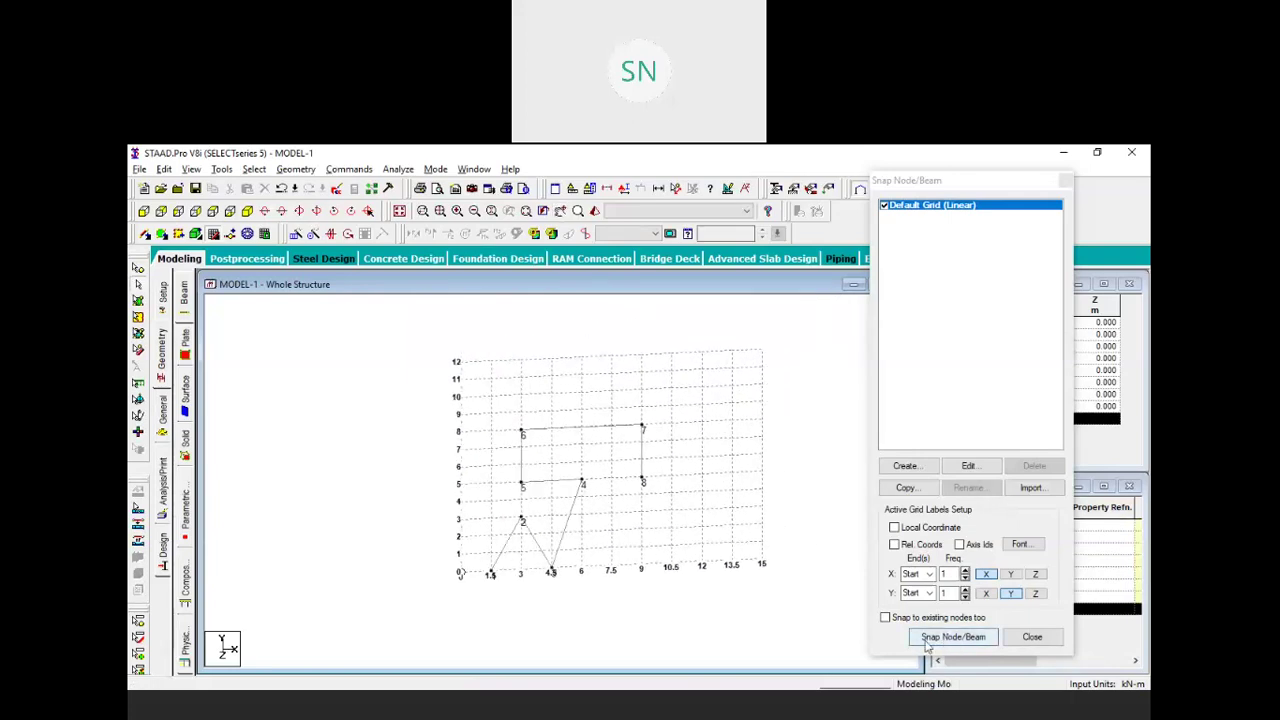
click(967, 638)
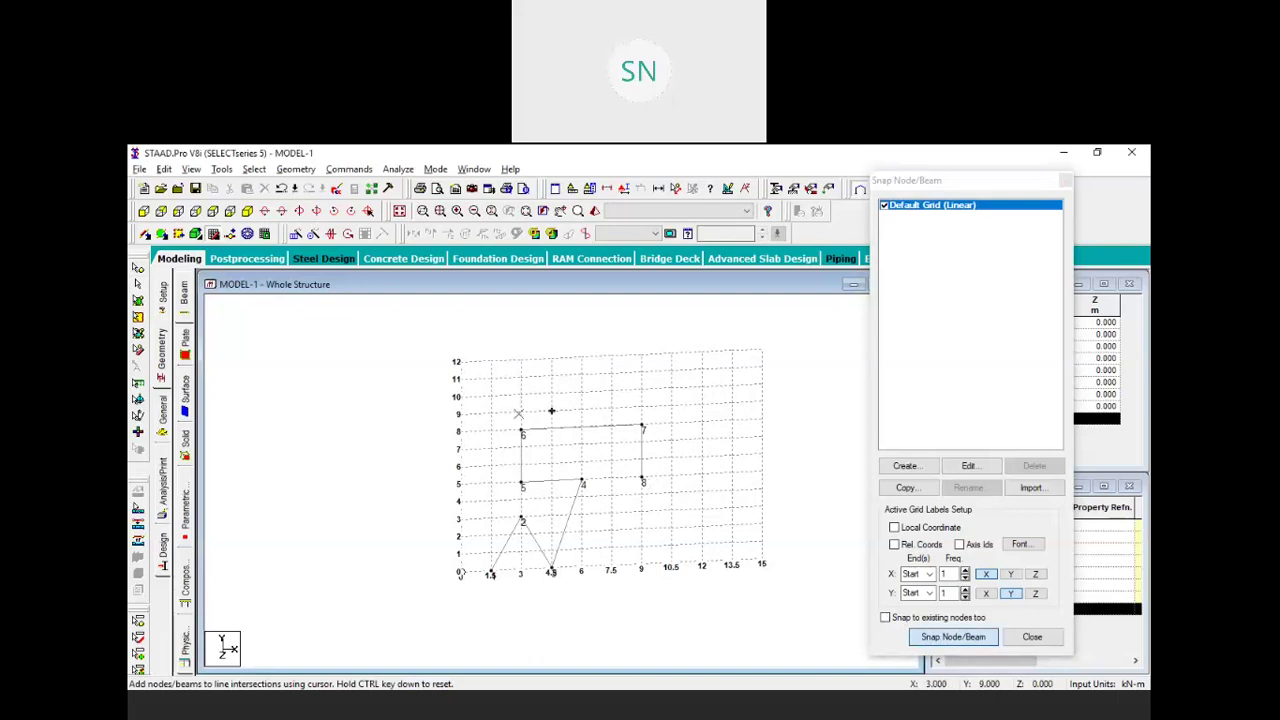
click(521, 377)
click(642, 376)
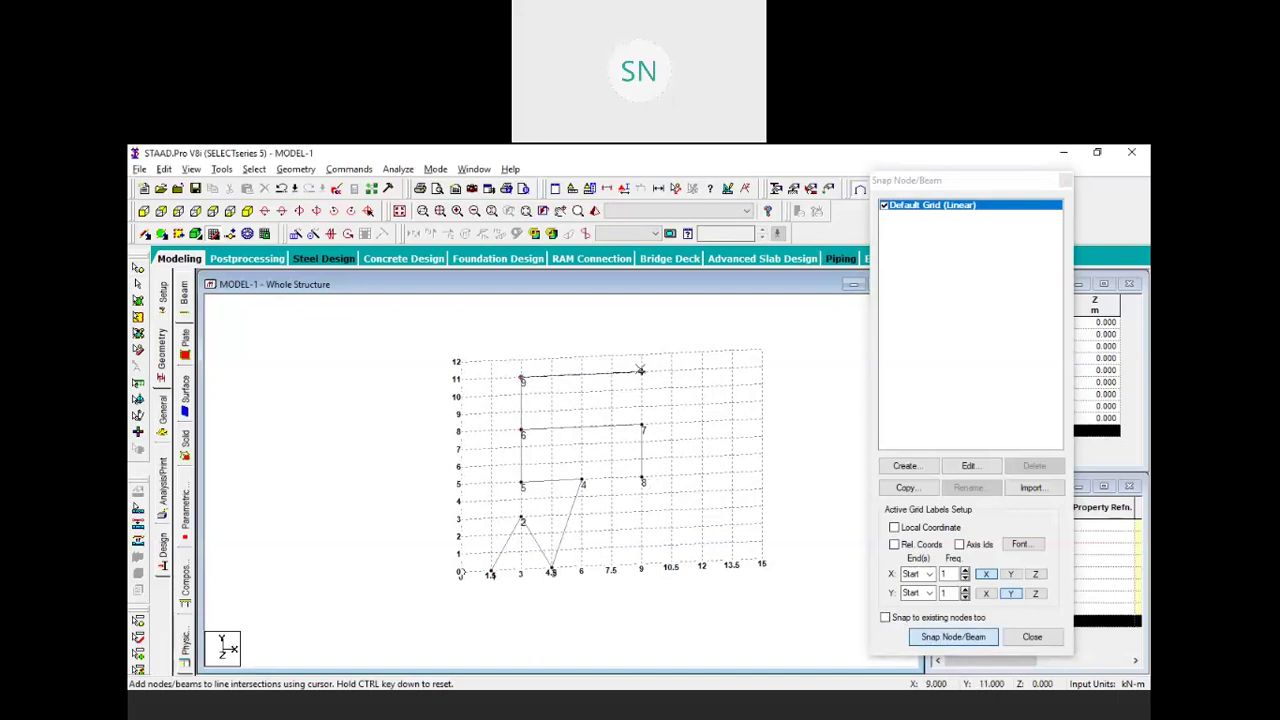
click(642, 428)
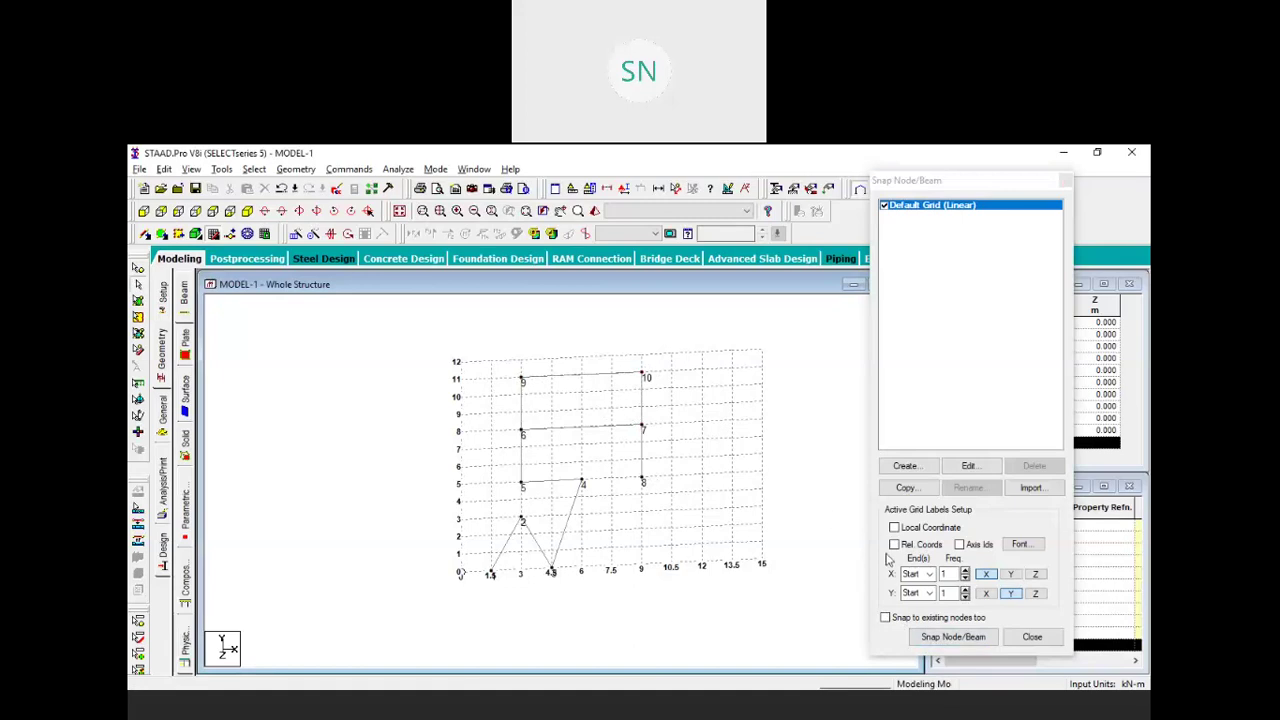
Snap a closed lower bay of beams from node 4 through (6, 1), (9, 1) and node 8 back to node 4
click(956, 638)
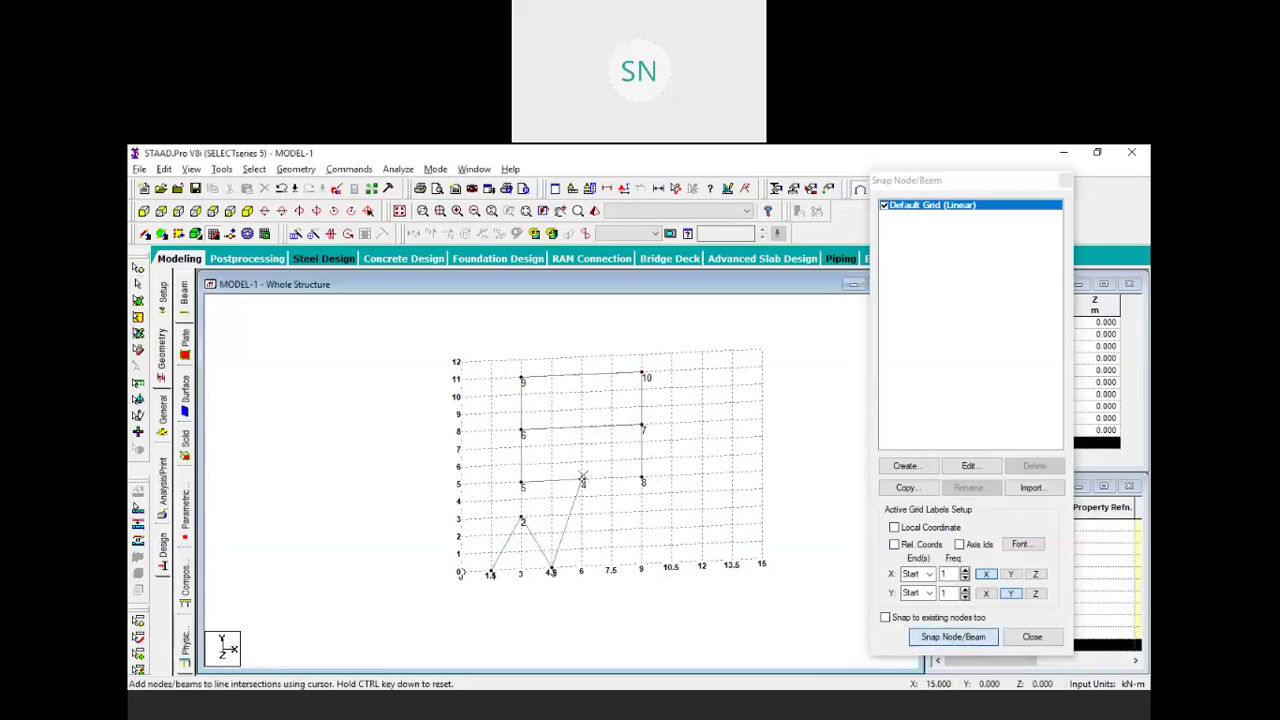
click(582, 550)
click(643, 550)
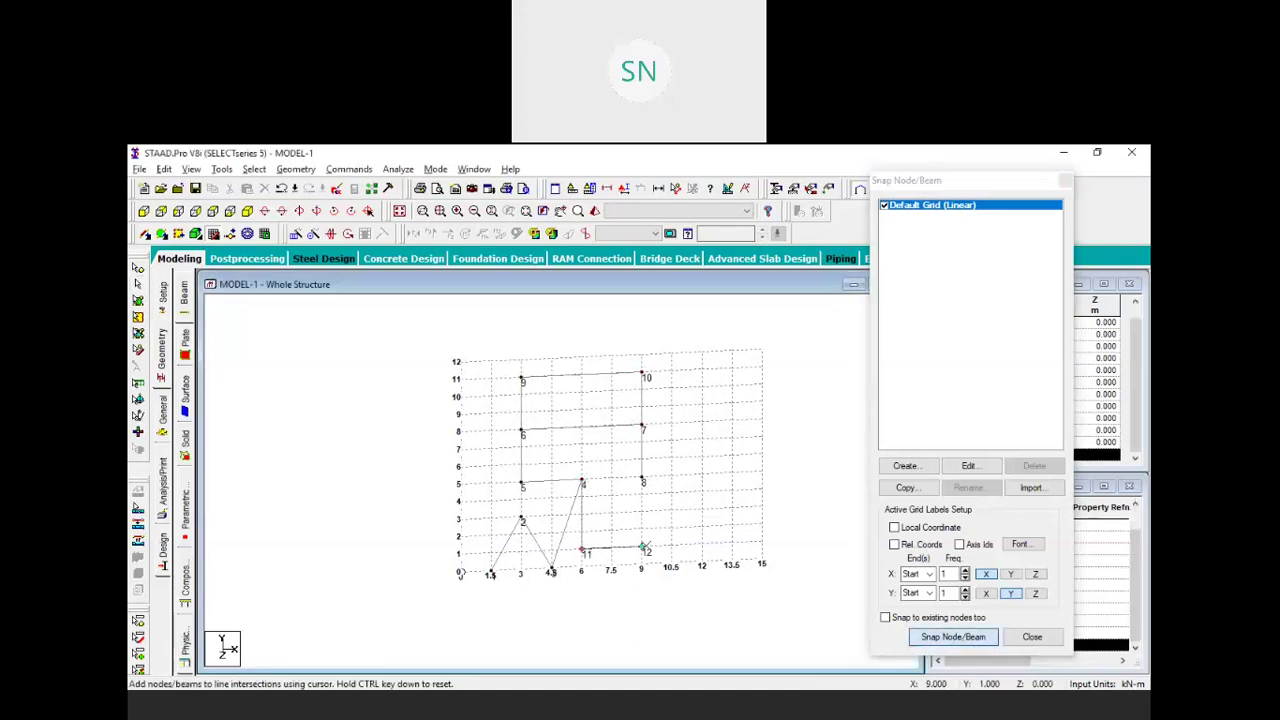
click(643, 482)
click(582, 482)
key(Escape)
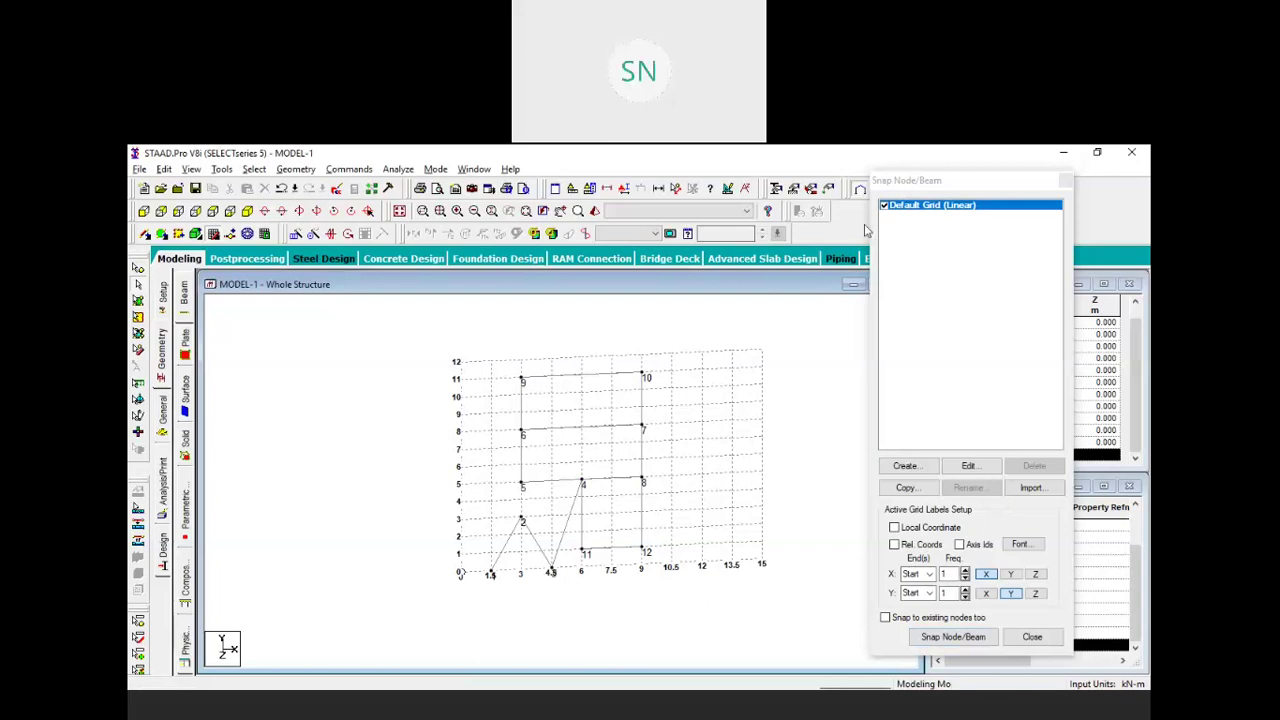
Close the snap grid and select all beams of the structure with a selection window
click(971, 183)
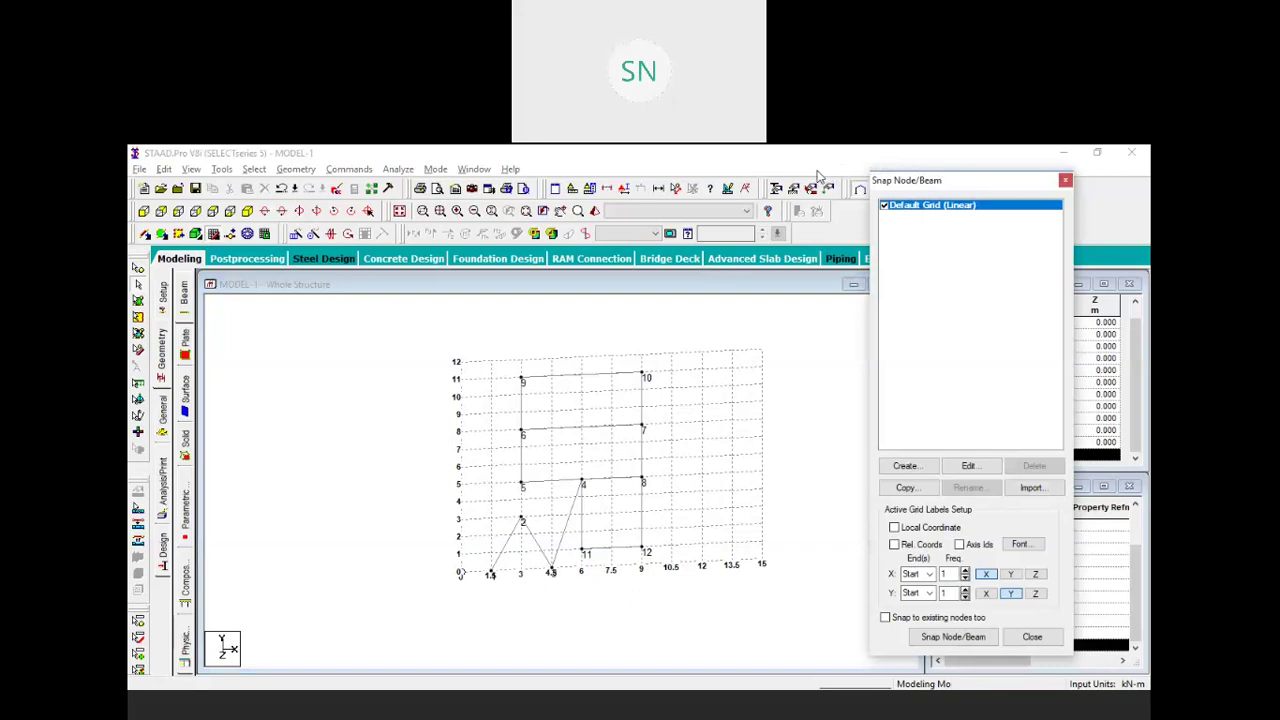
drag(971, 181, 820, 181)
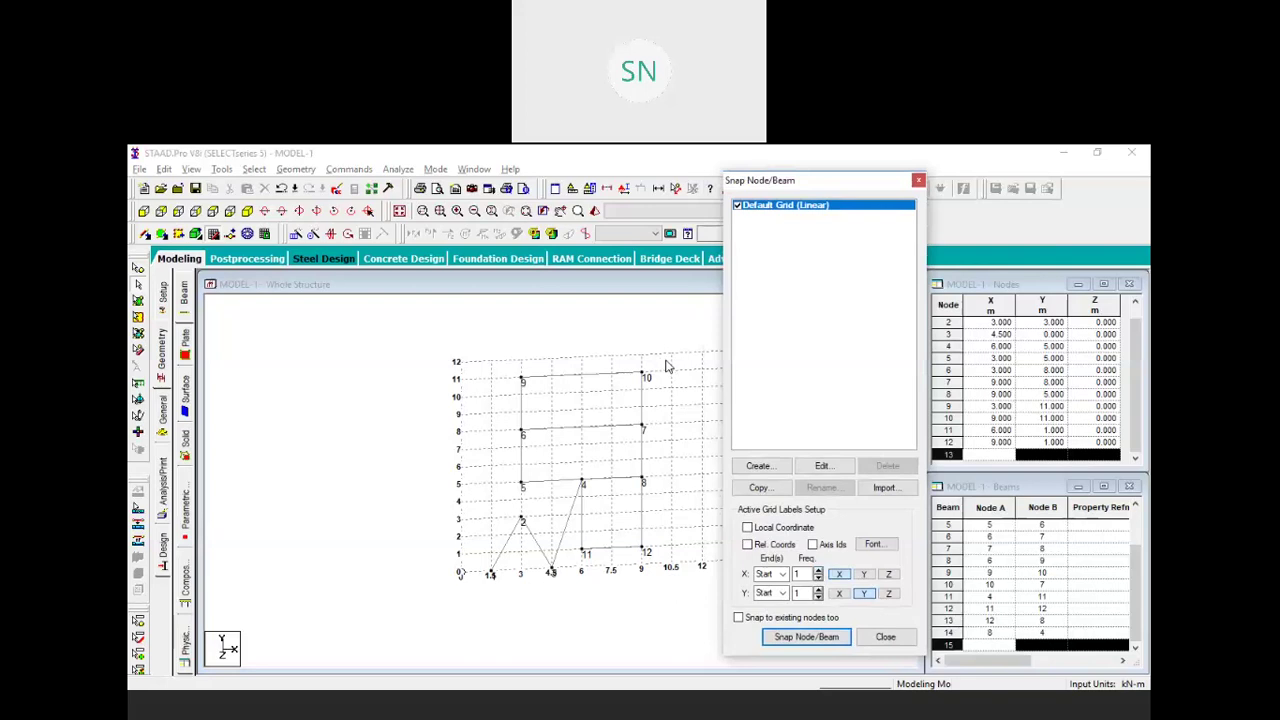
drag(680, 343, 468, 578)
click(885, 636)
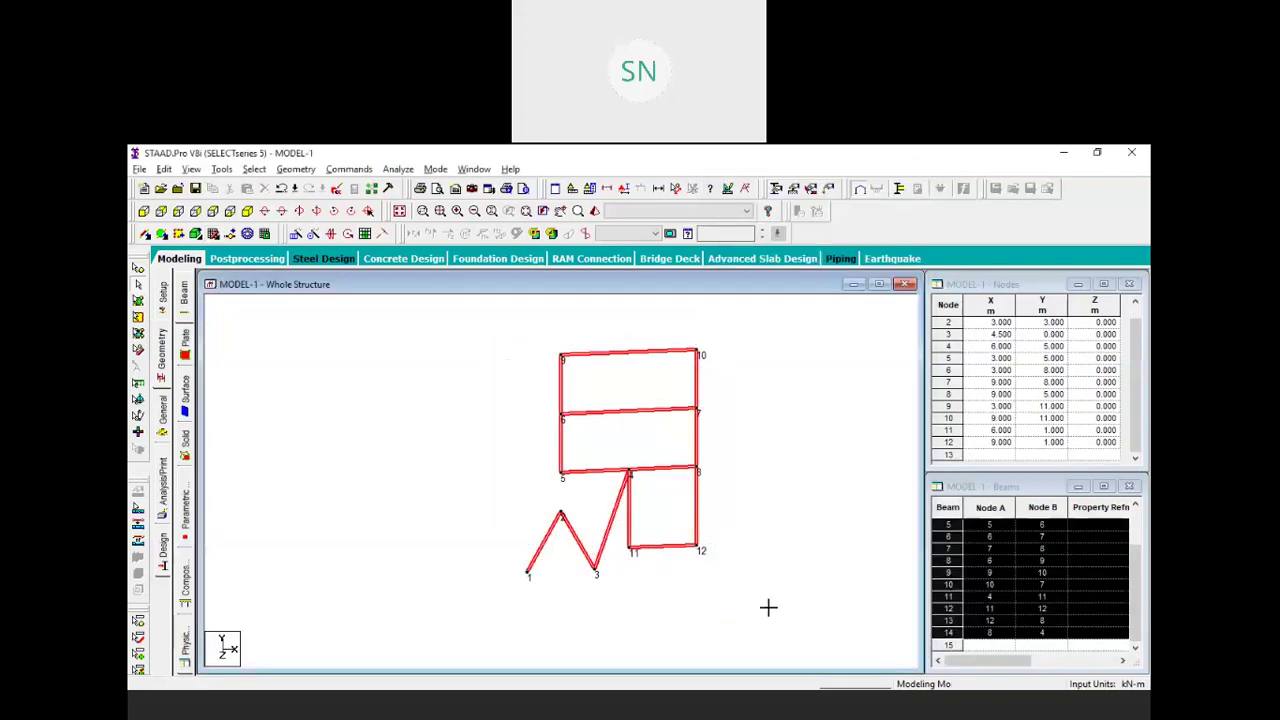
click(768, 607)
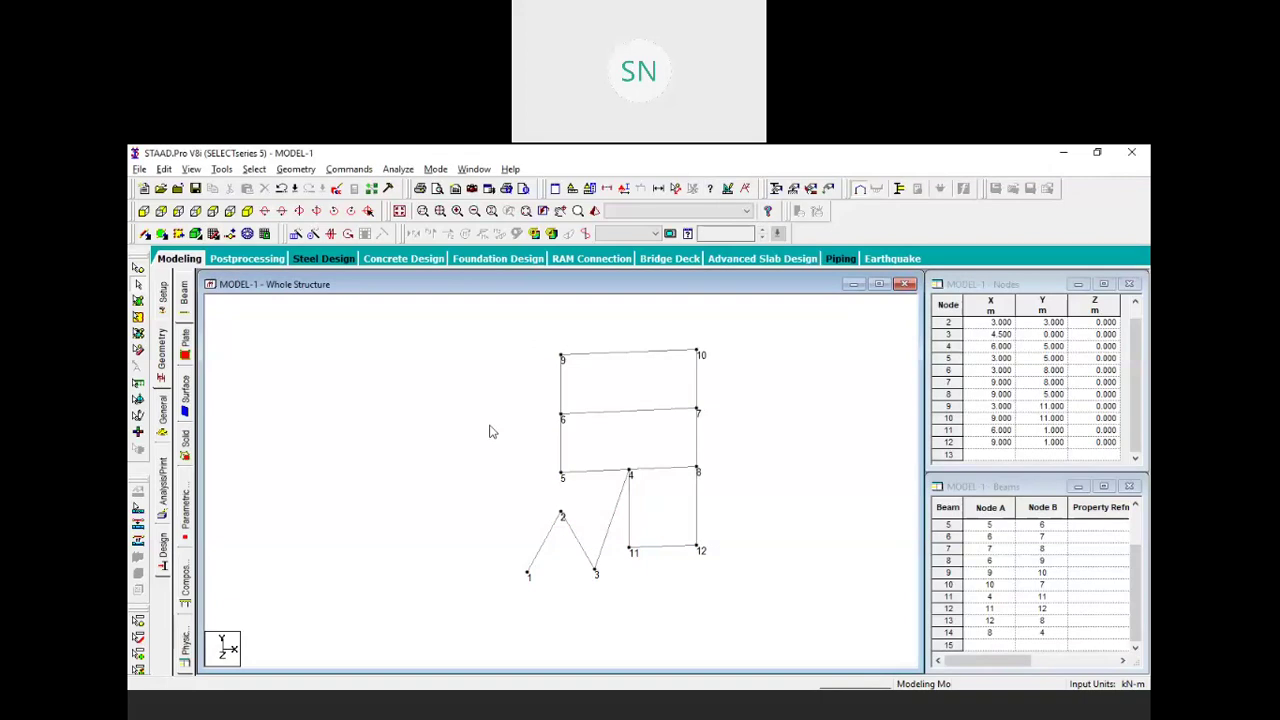
drag(778, 337, 468, 599)
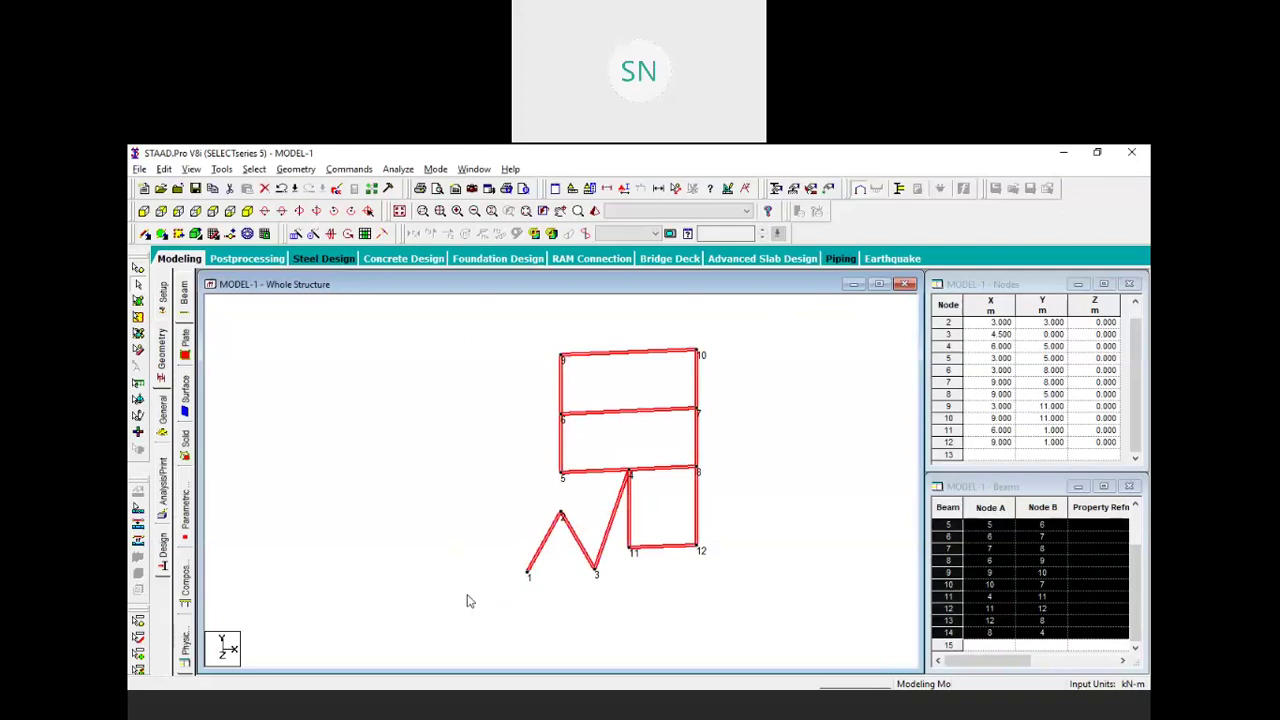
Delete all the selected beams together with the nodes left unattached
key(Delete)
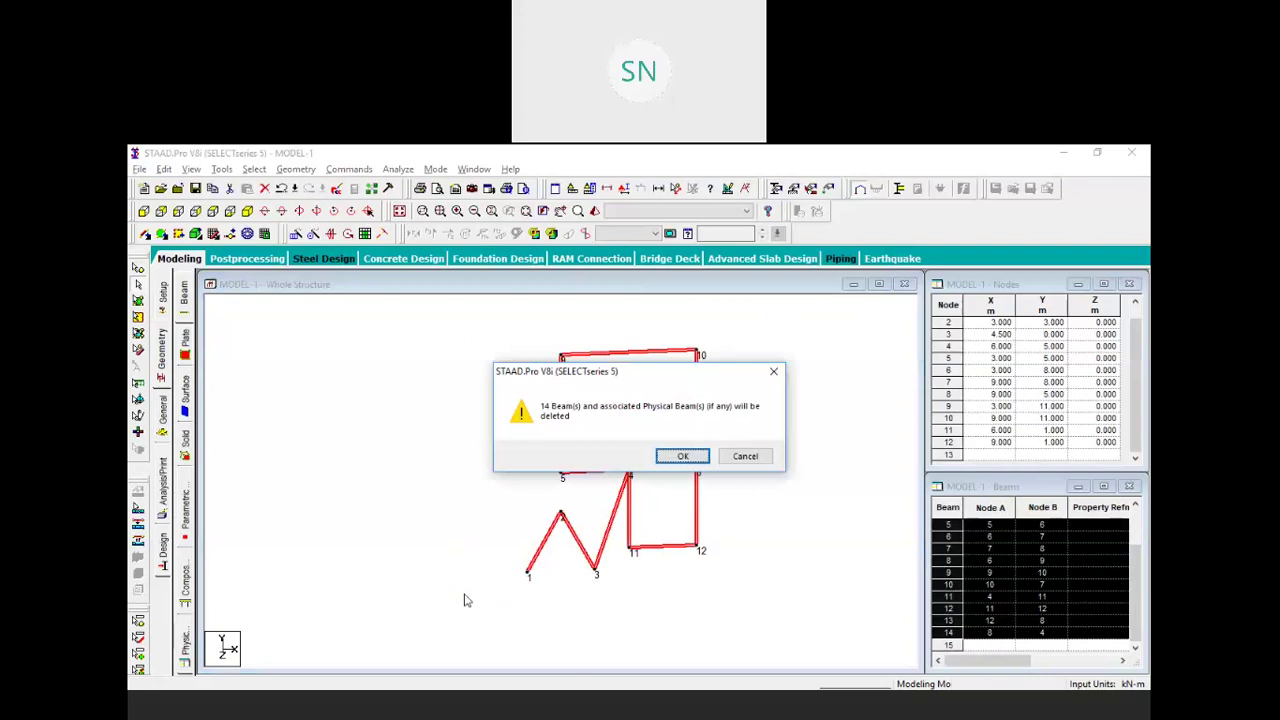
click(699, 456)
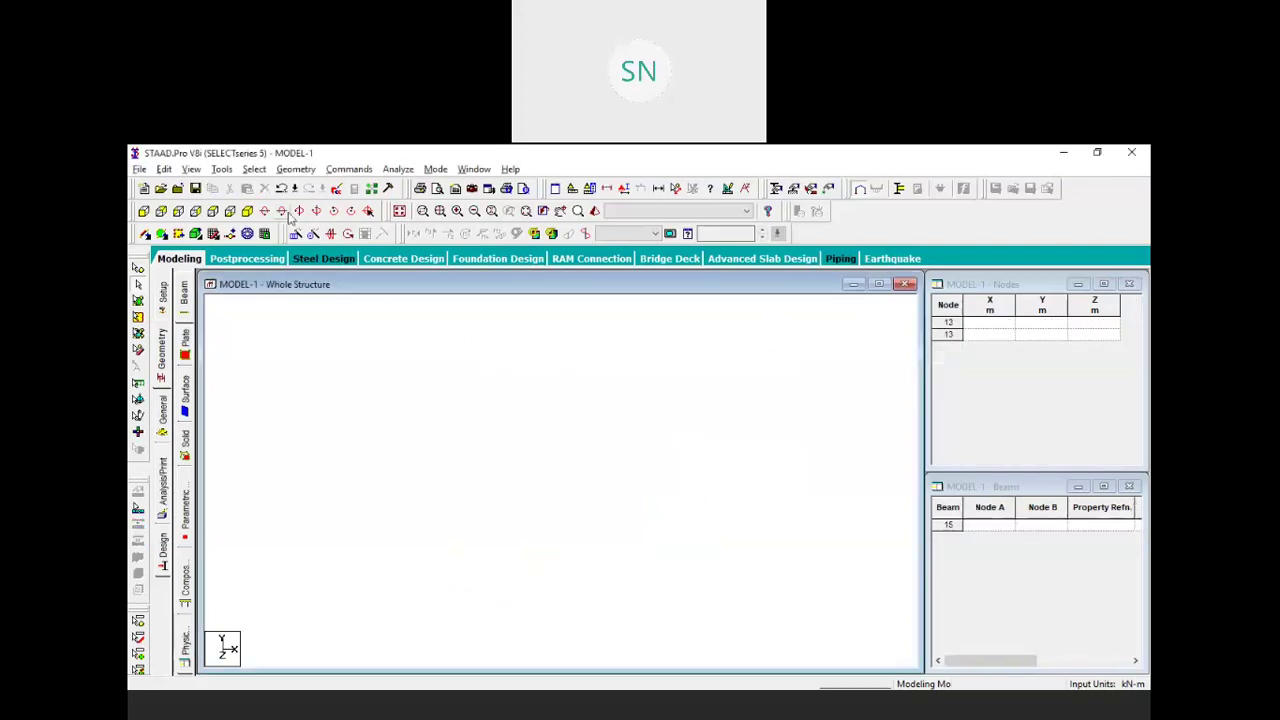
Run the Structure Wizard and start a Bay Frame prototype from the Frame Models
click(291, 170)
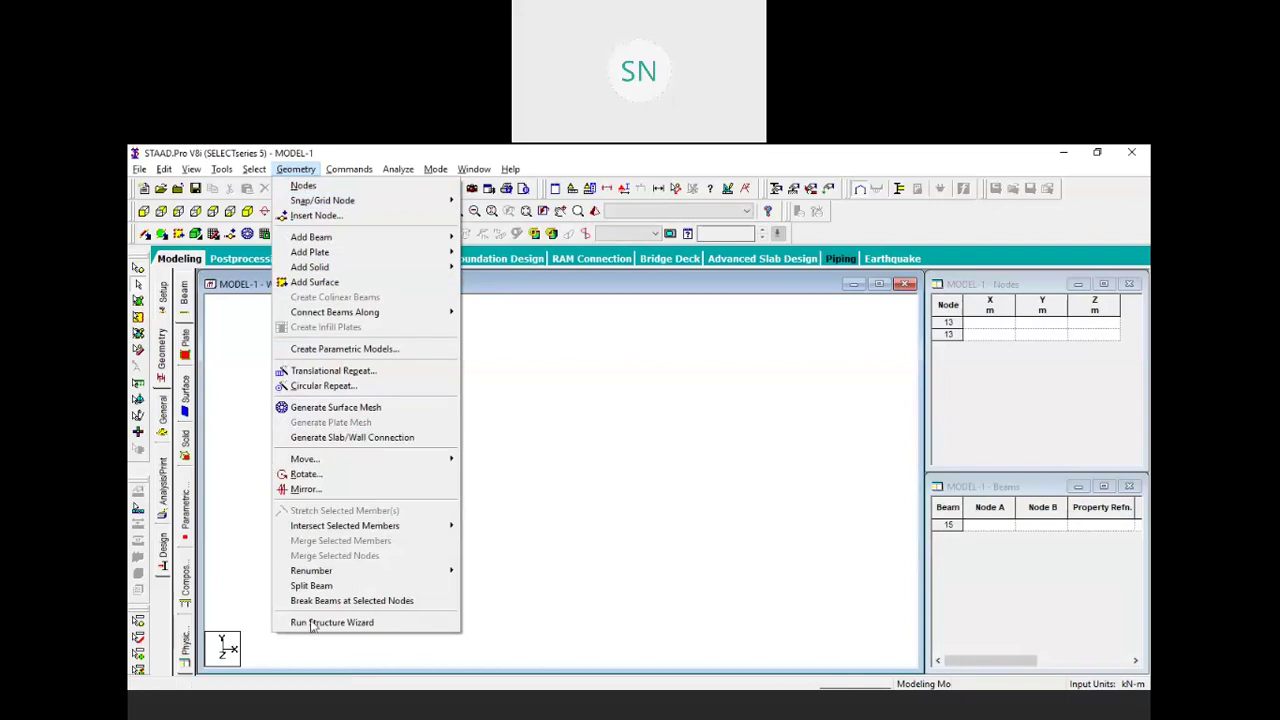
click(400, 624)
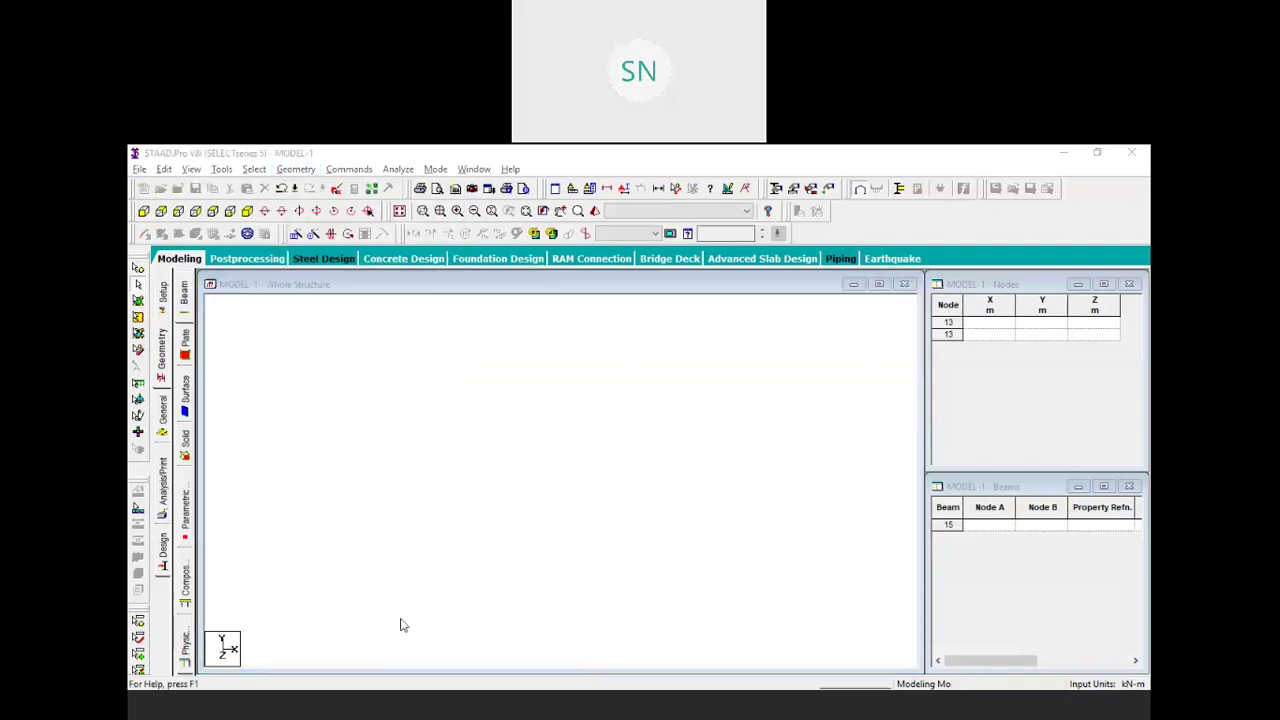
drag(588, 266, 588, 195)
click(423, 285)
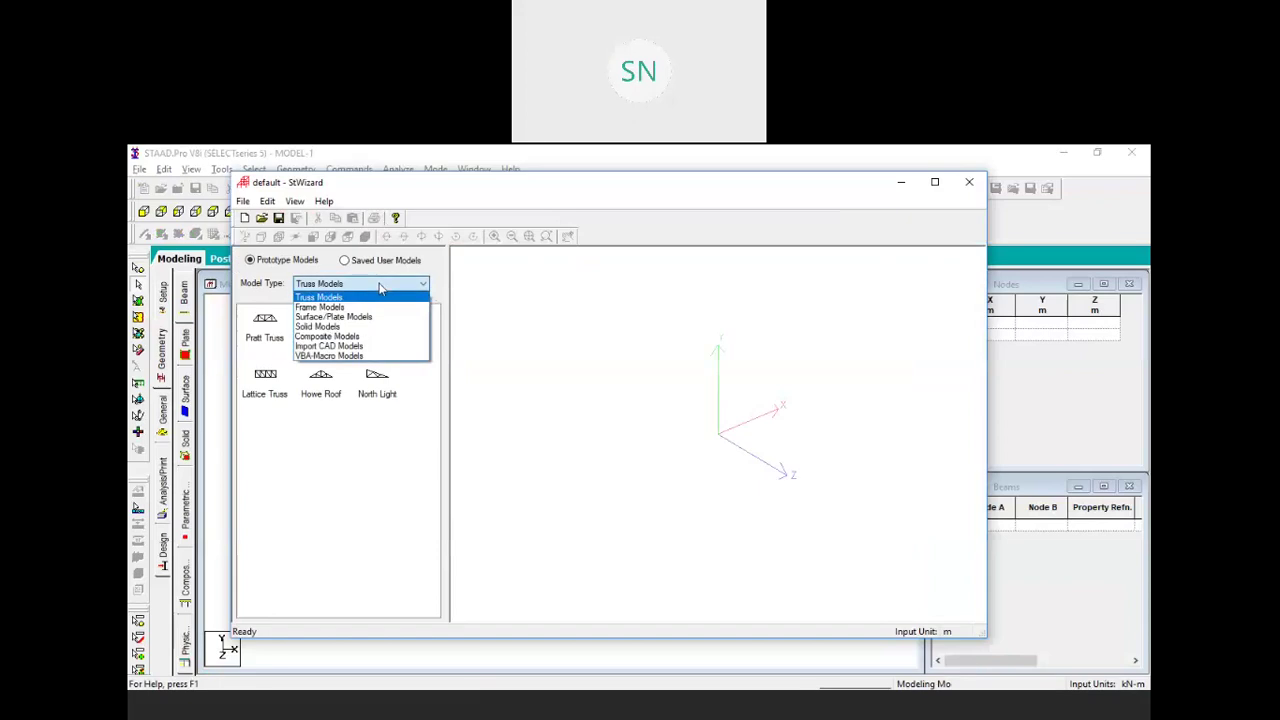
click(352, 300)
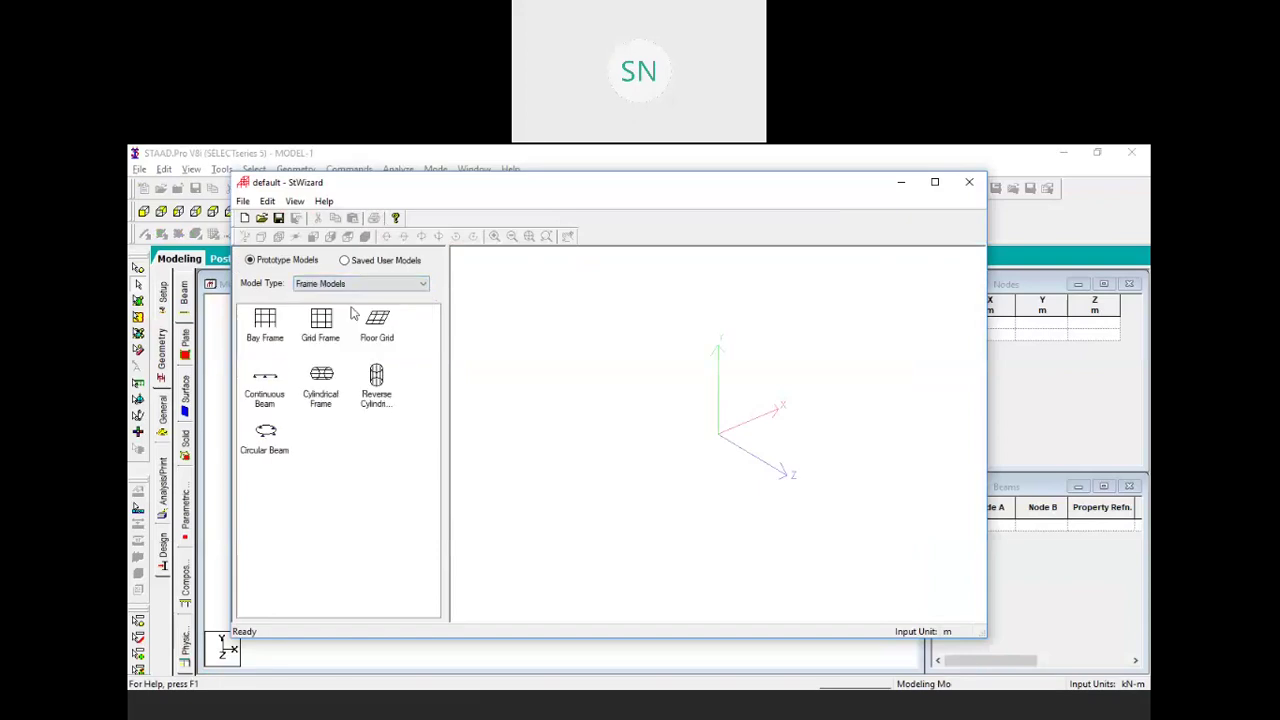
click(264, 322)
drag(264, 322, 786, 357)
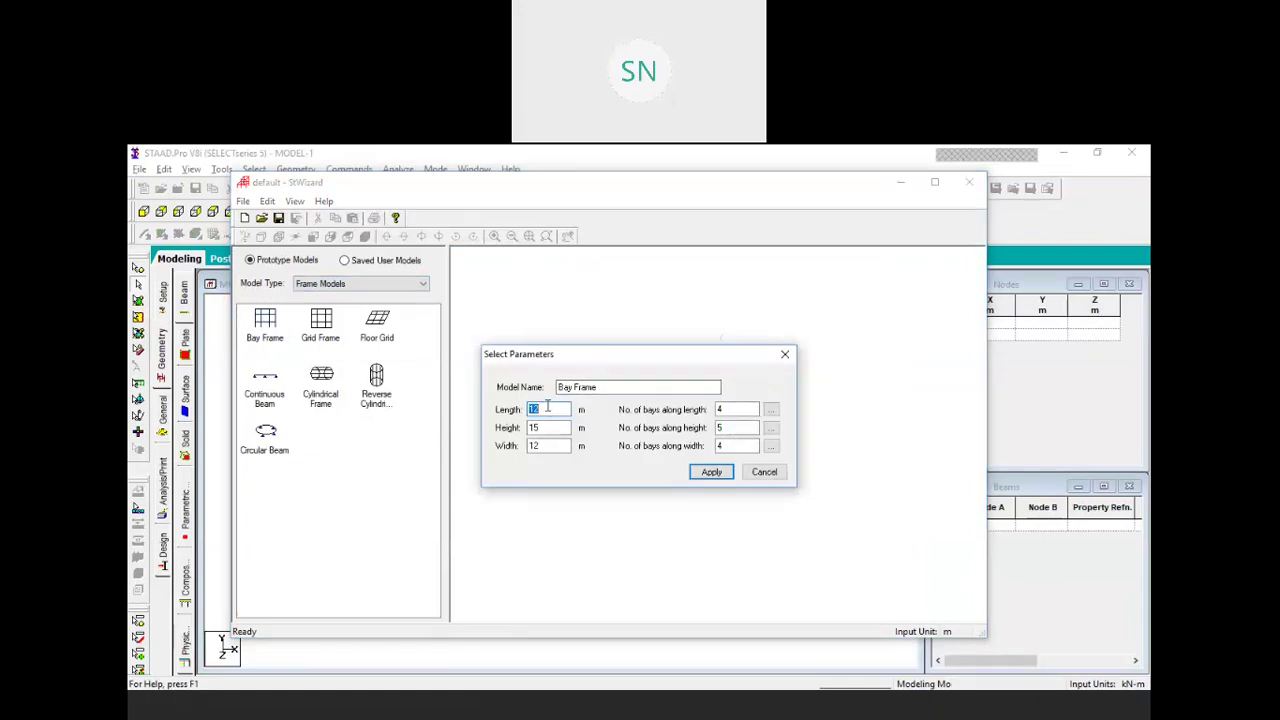
Set the bay frame's width to 10 m and use 5 bays along its height
key(Tab)
key(Tab)
text(10)
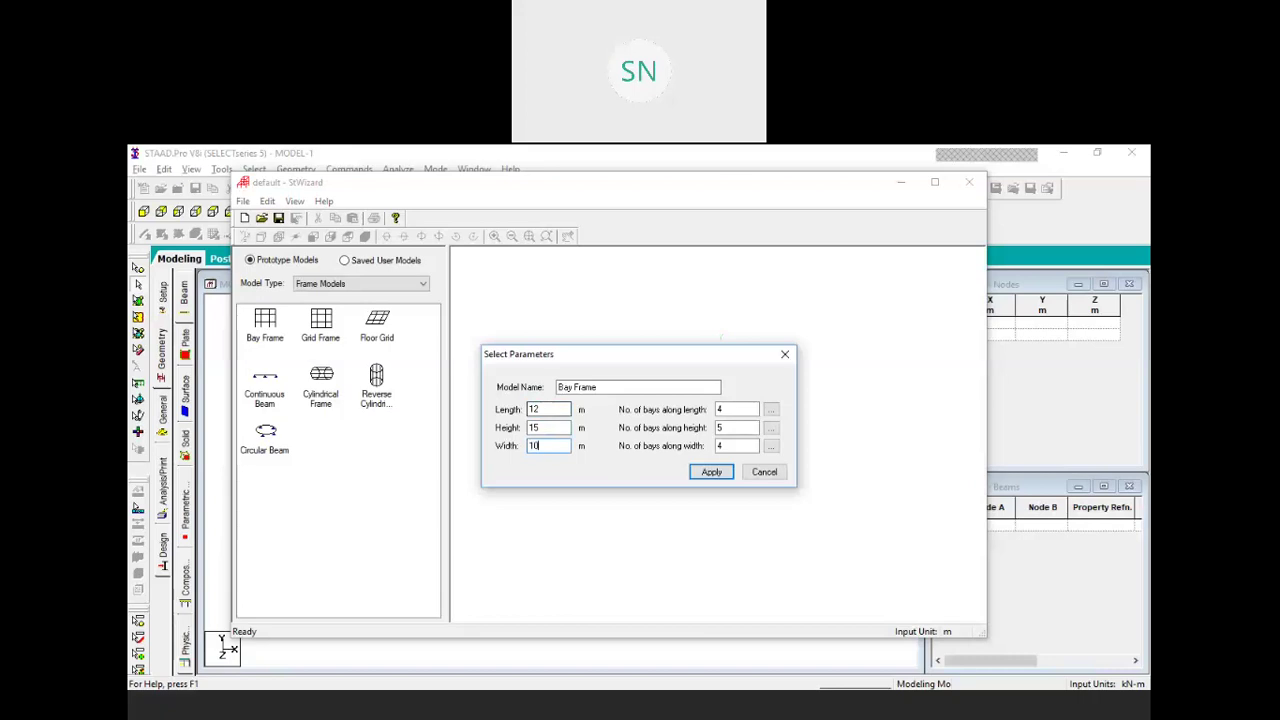
key(Tab)
key(Tab)
text(5)
key(Tab)
Set the four bays along the width to 3, 2, 2 and 3 m, and generate the bay frame
click(770, 446)
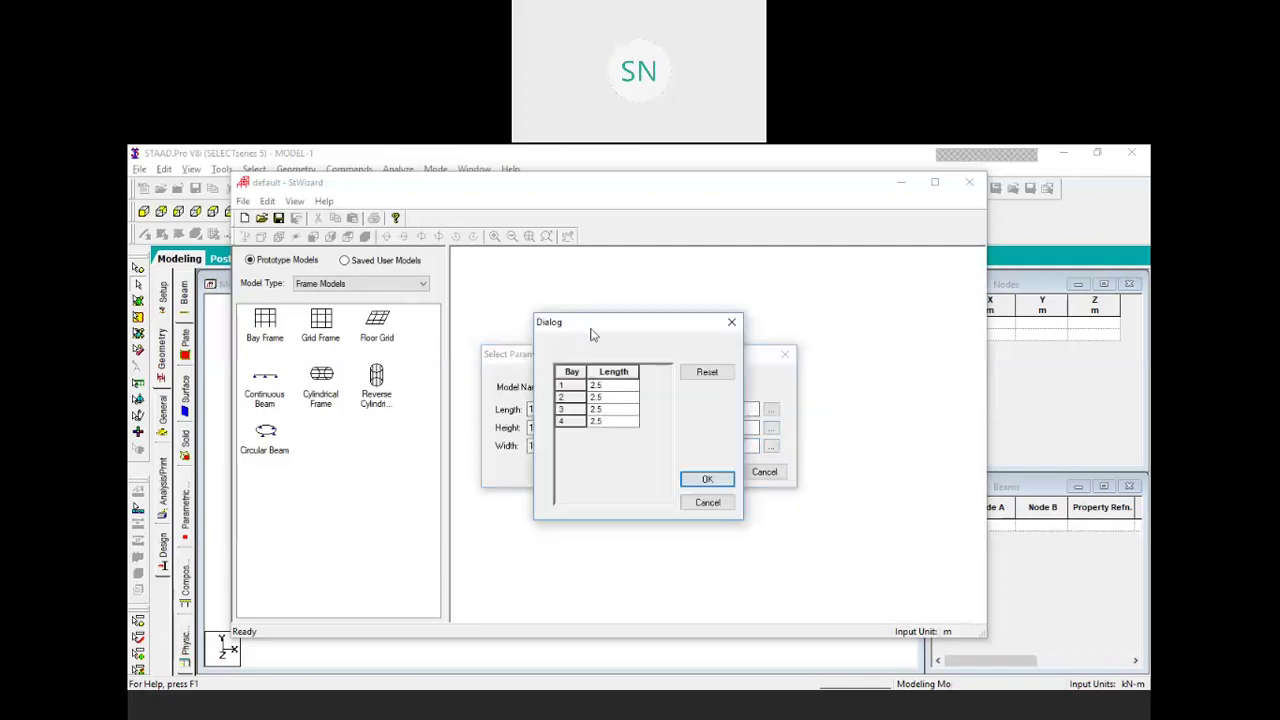
drag(603, 331, 617, 333)
click(630, 394)
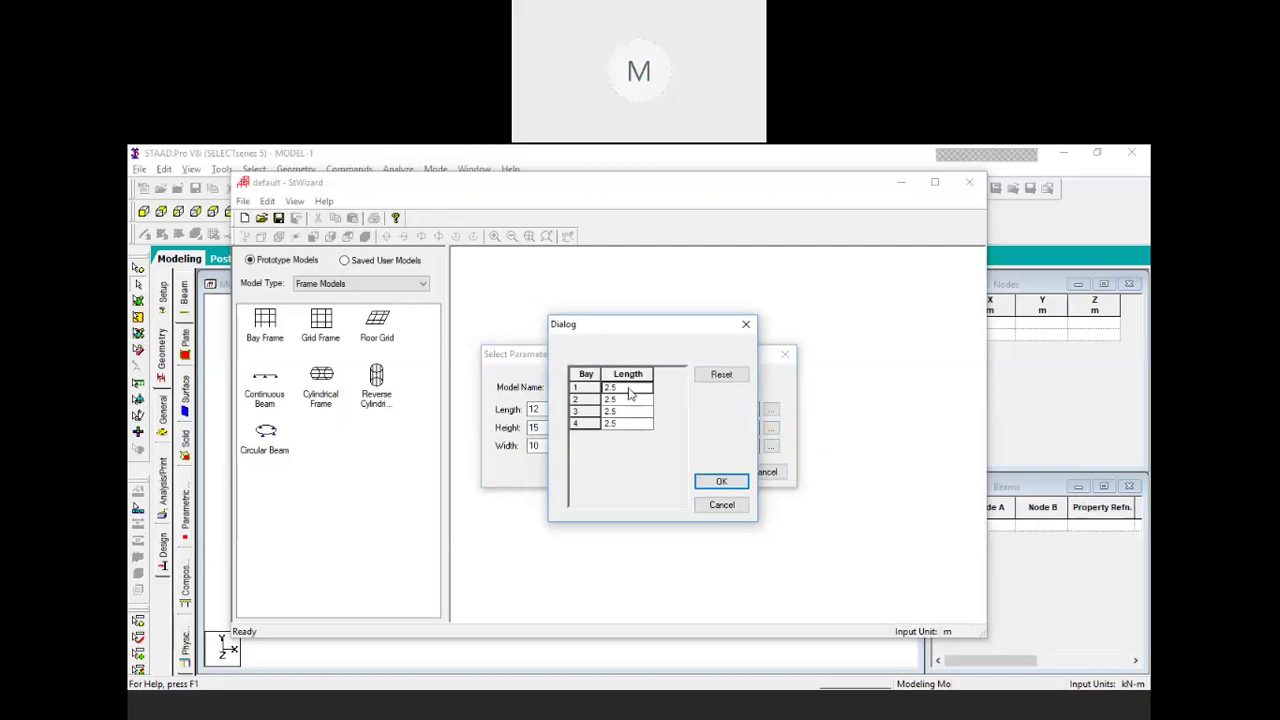
text(3)
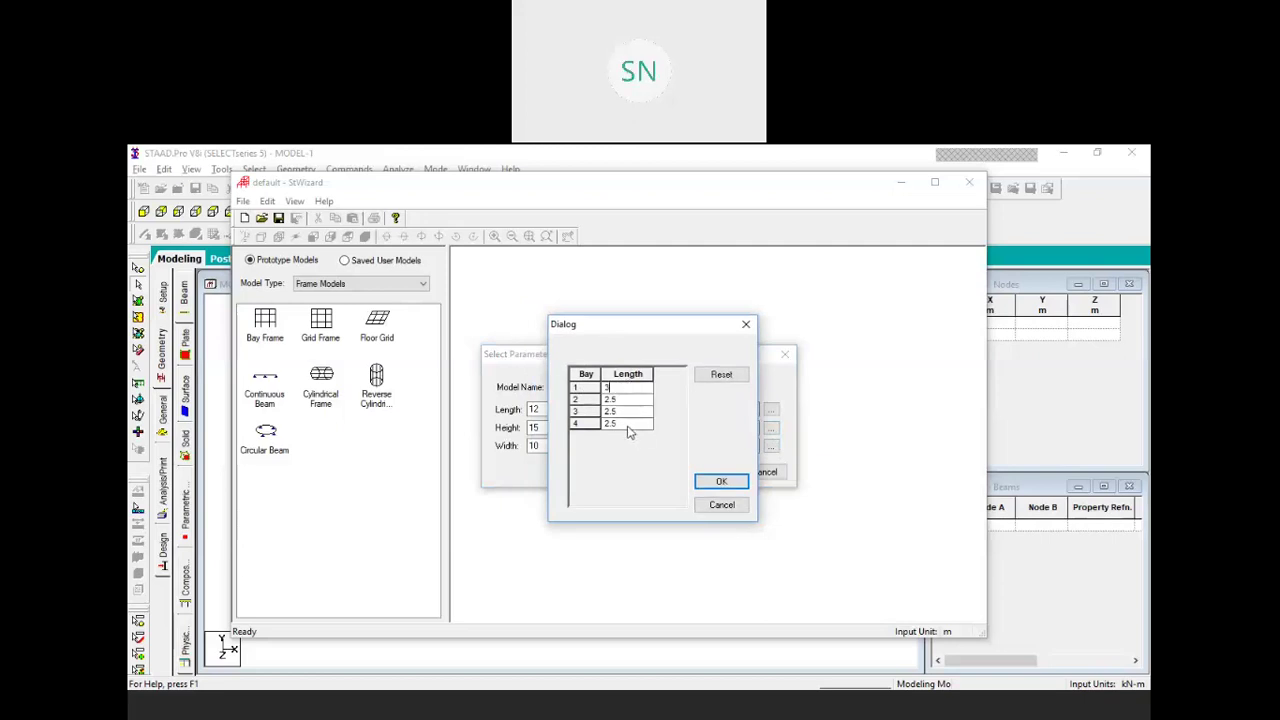
click(627, 425)
text(3)
click(620, 402)
click(632, 413)
text(2)
click(639, 400)
text(2)
click(739, 485)
click(711, 472)
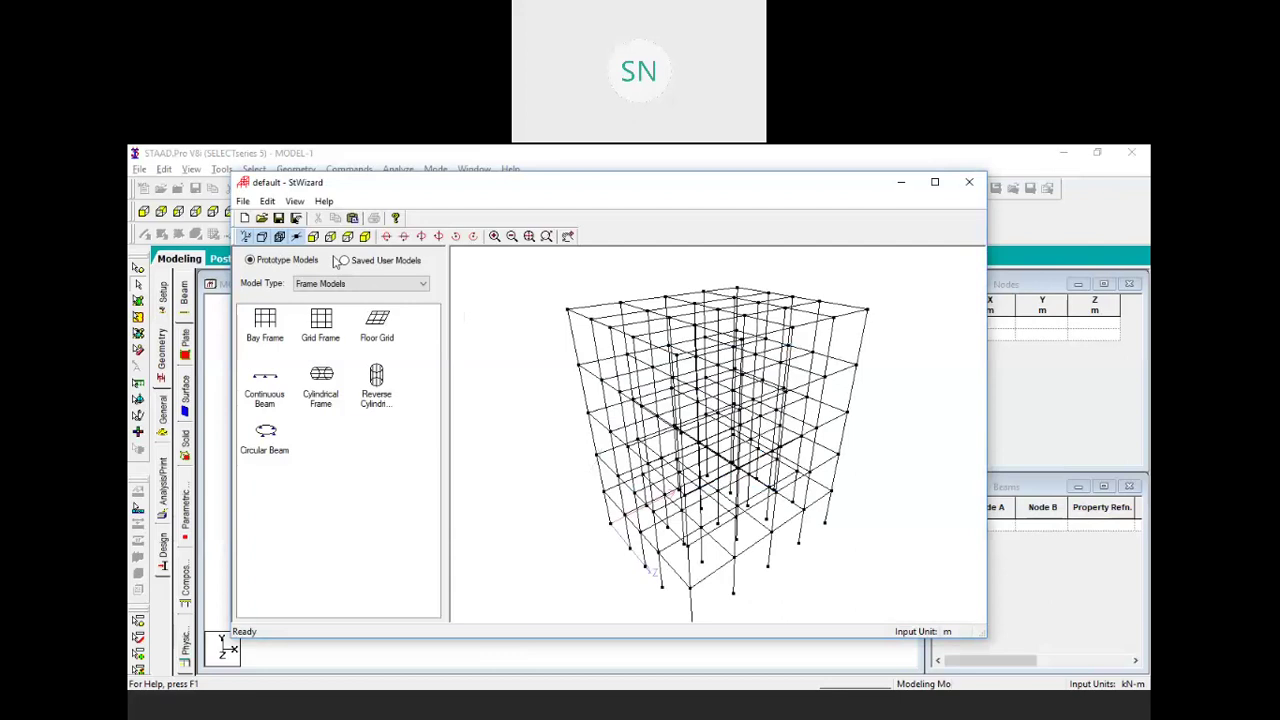
Transfer the bay frame into the STAAD model with zero X, Y and Z offsets
click(353, 218)
click(675, 456)
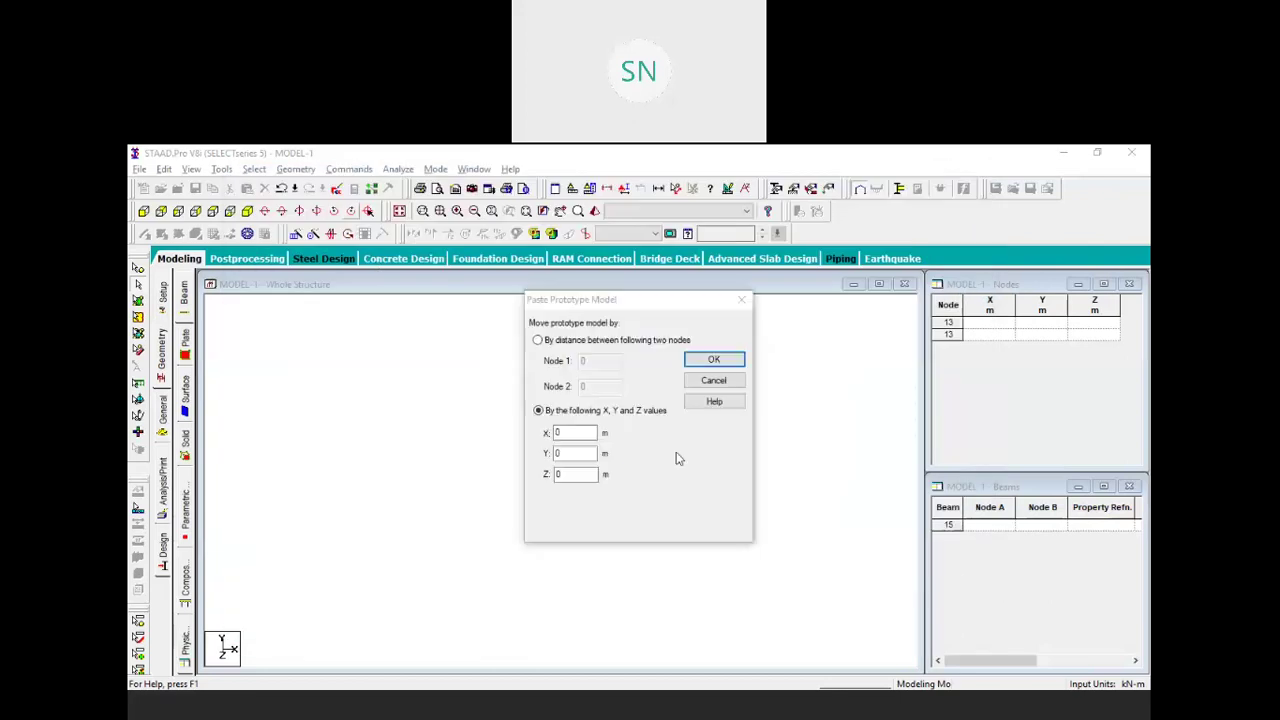
click(713, 362)
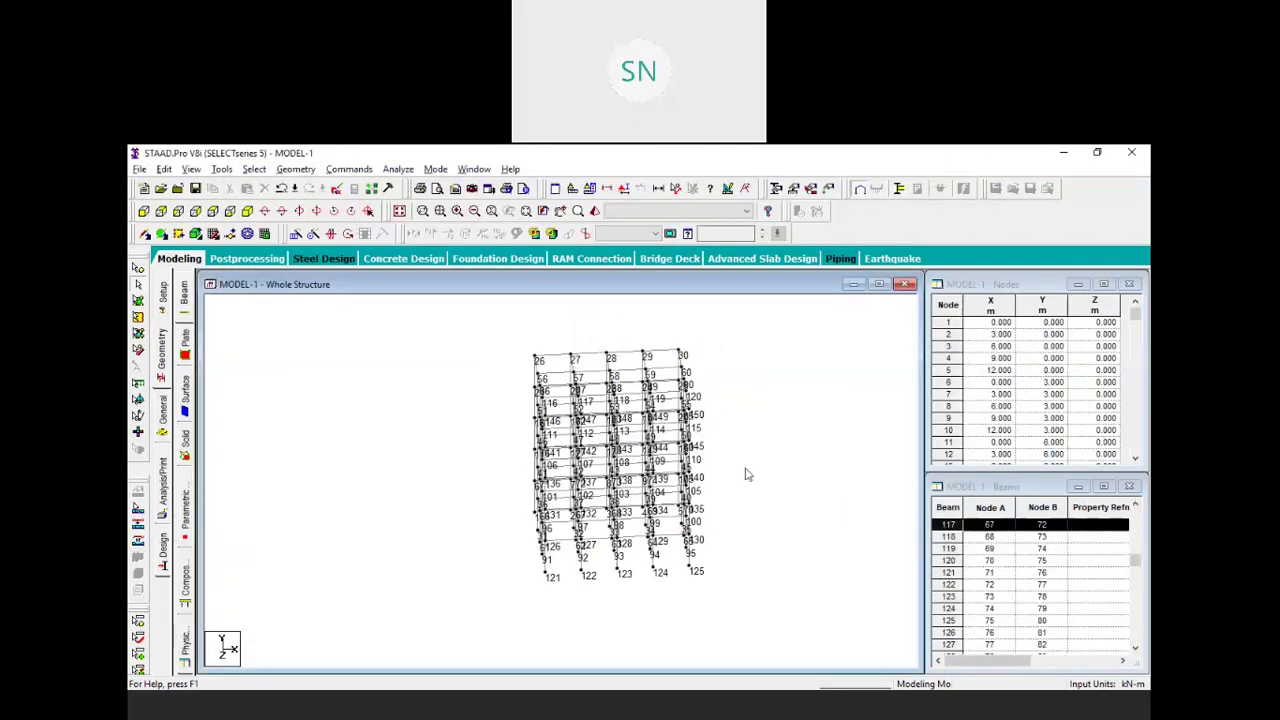
Show the bay frame in isometric view and hide its node numbers
click(247, 212)
scroll(640, 470, up, 2)
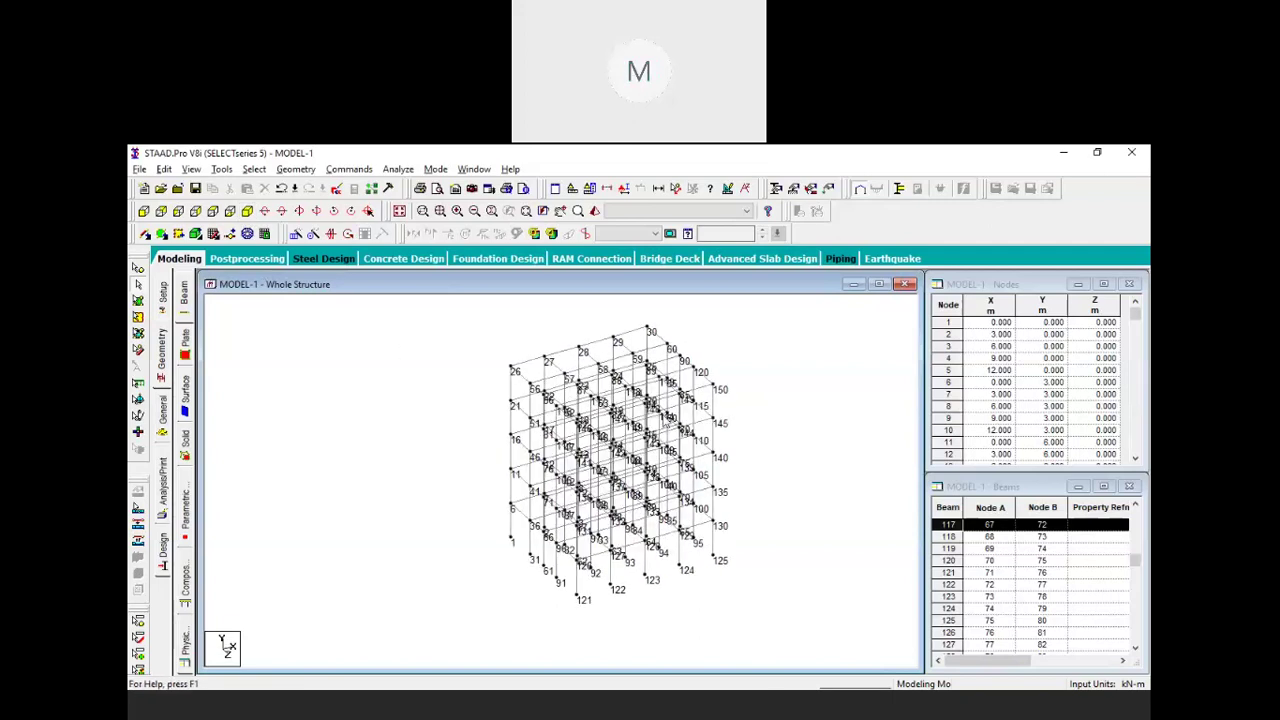
key(shift+n)
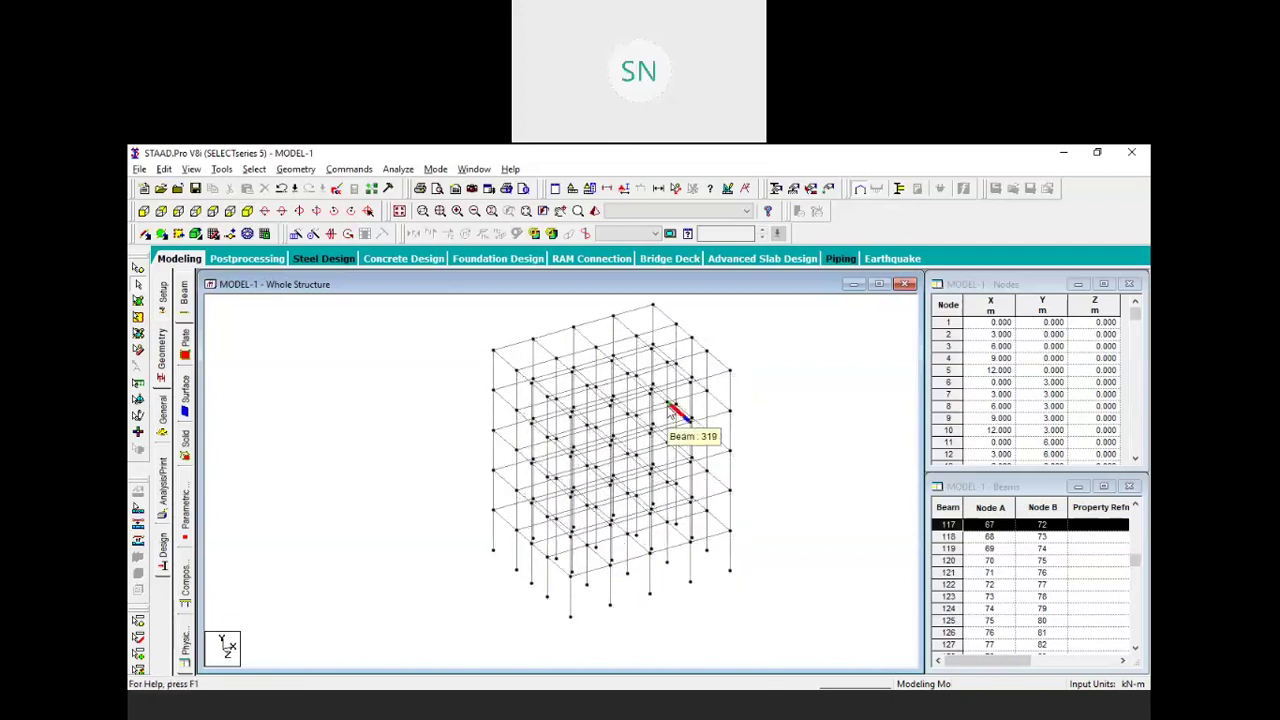
middle_drag(732, 415, 718, 455)
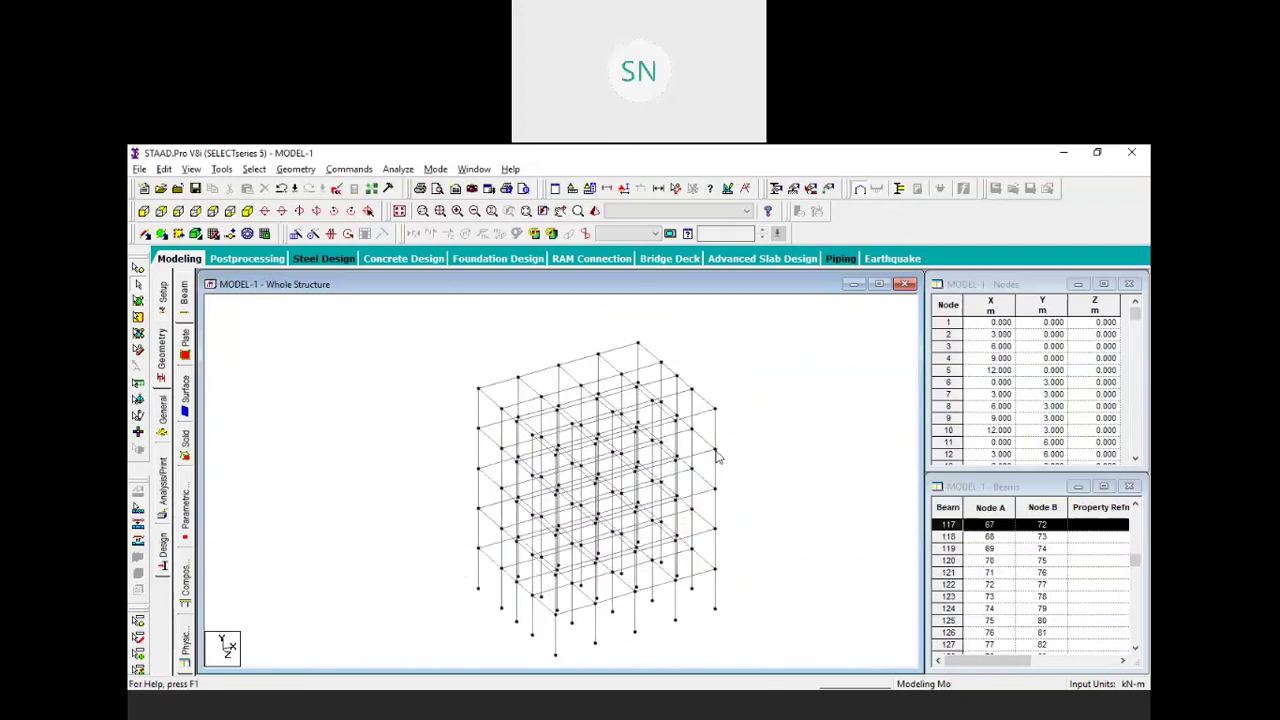
middle_drag(749, 500, 730, 480)
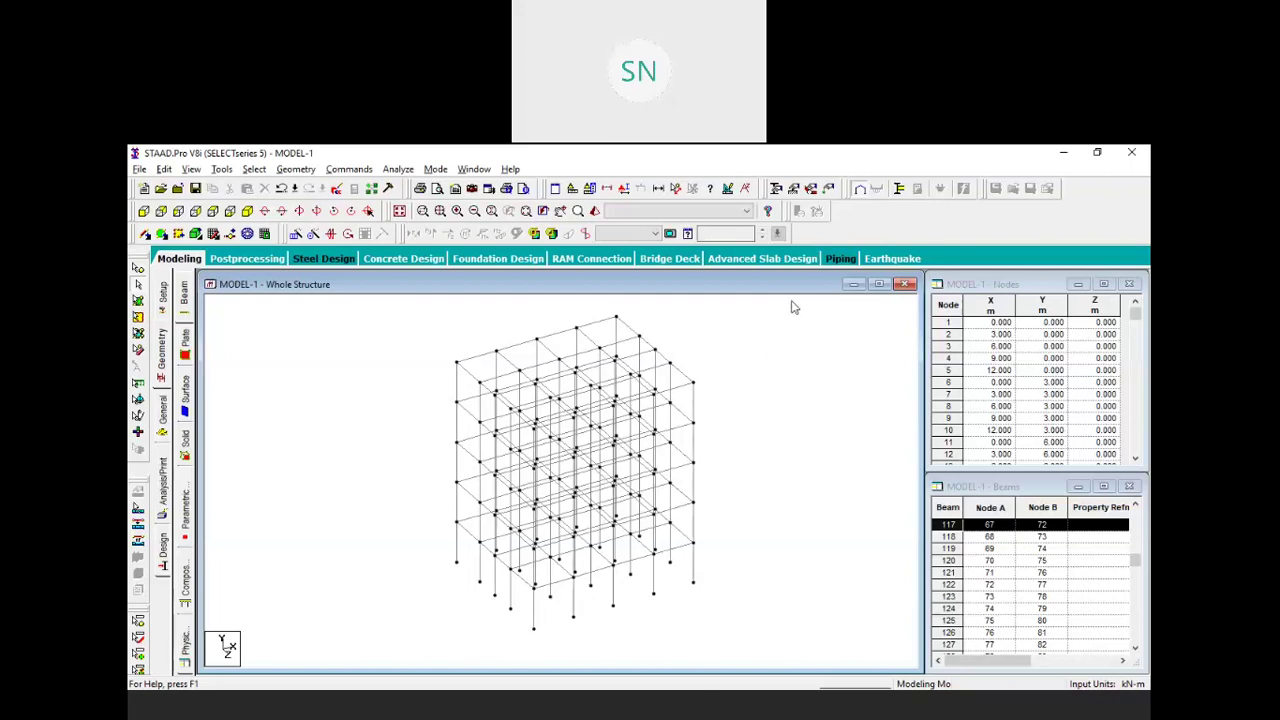
Select the entire bay frame and delete its beams along with the unattached nodes
drag(792, 302, 443, 660)
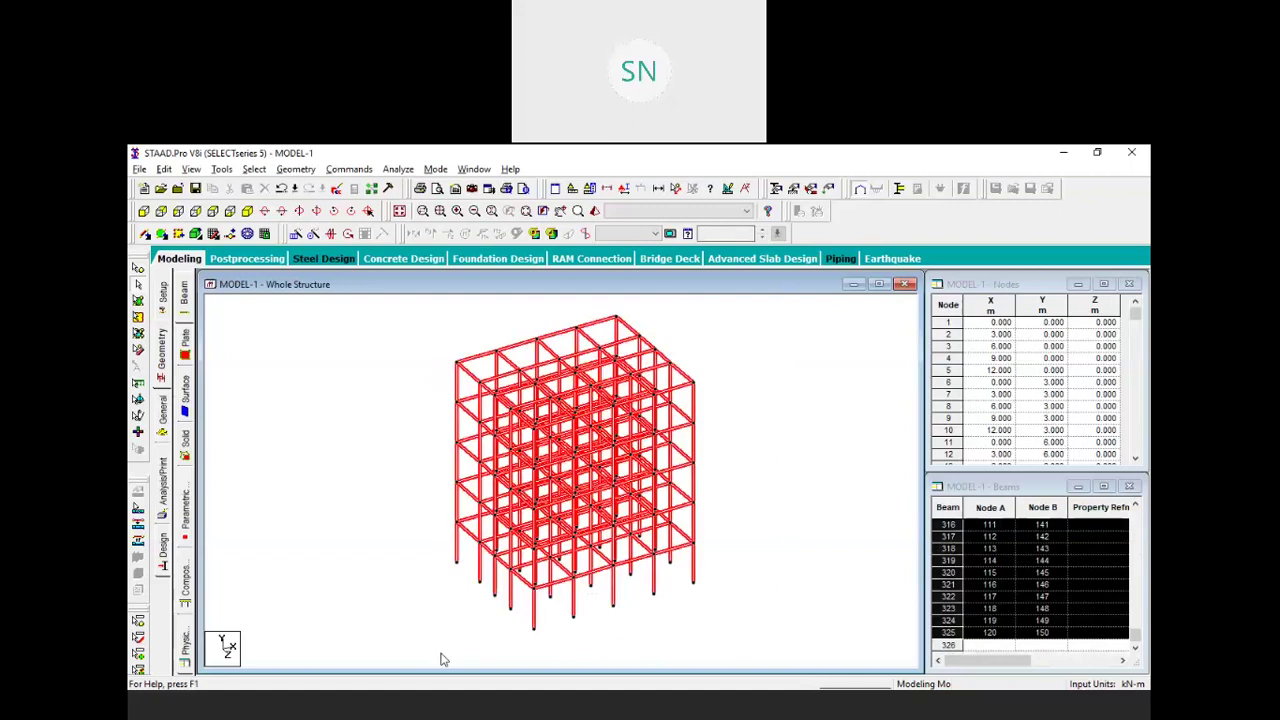
key(Delete)
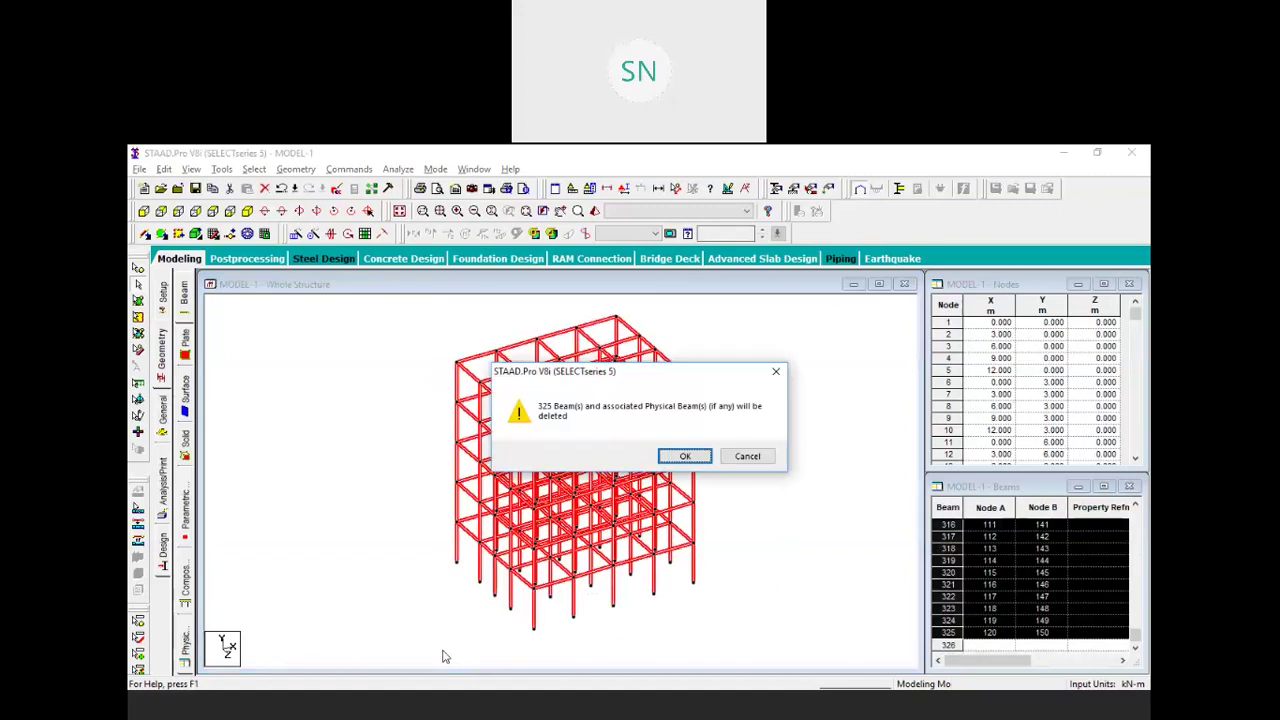
key(Return)
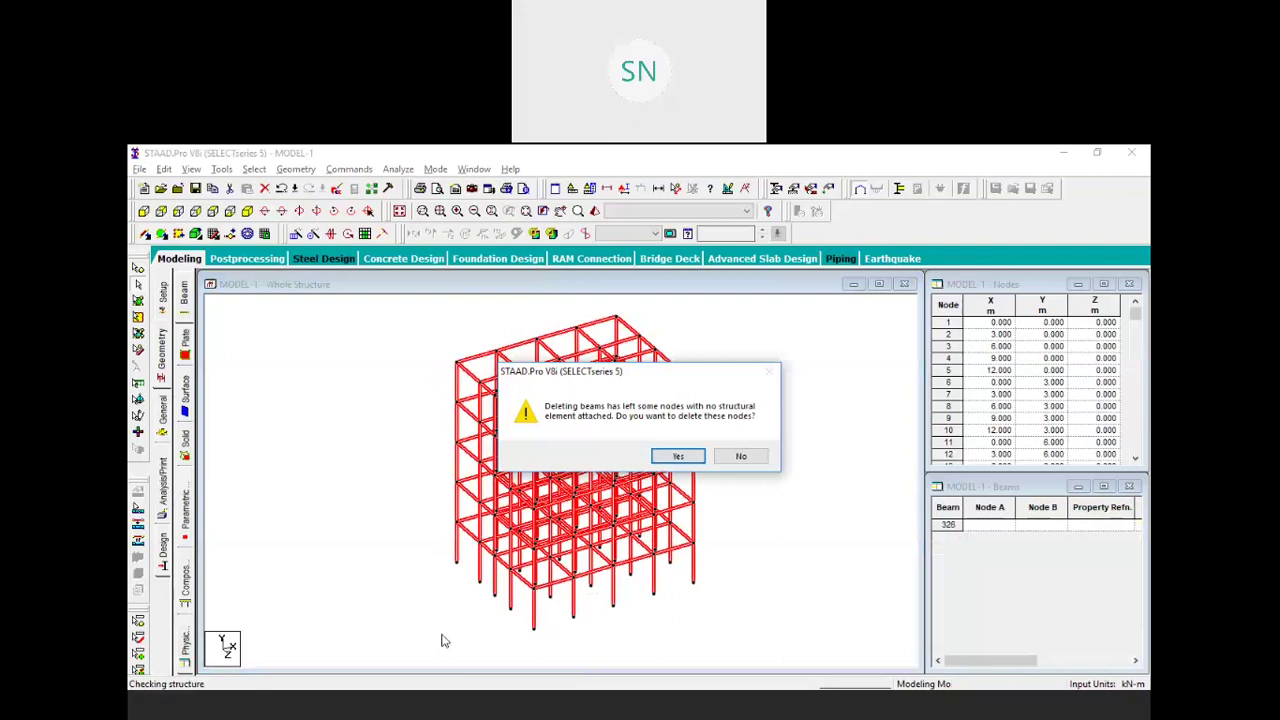
click(680, 457)
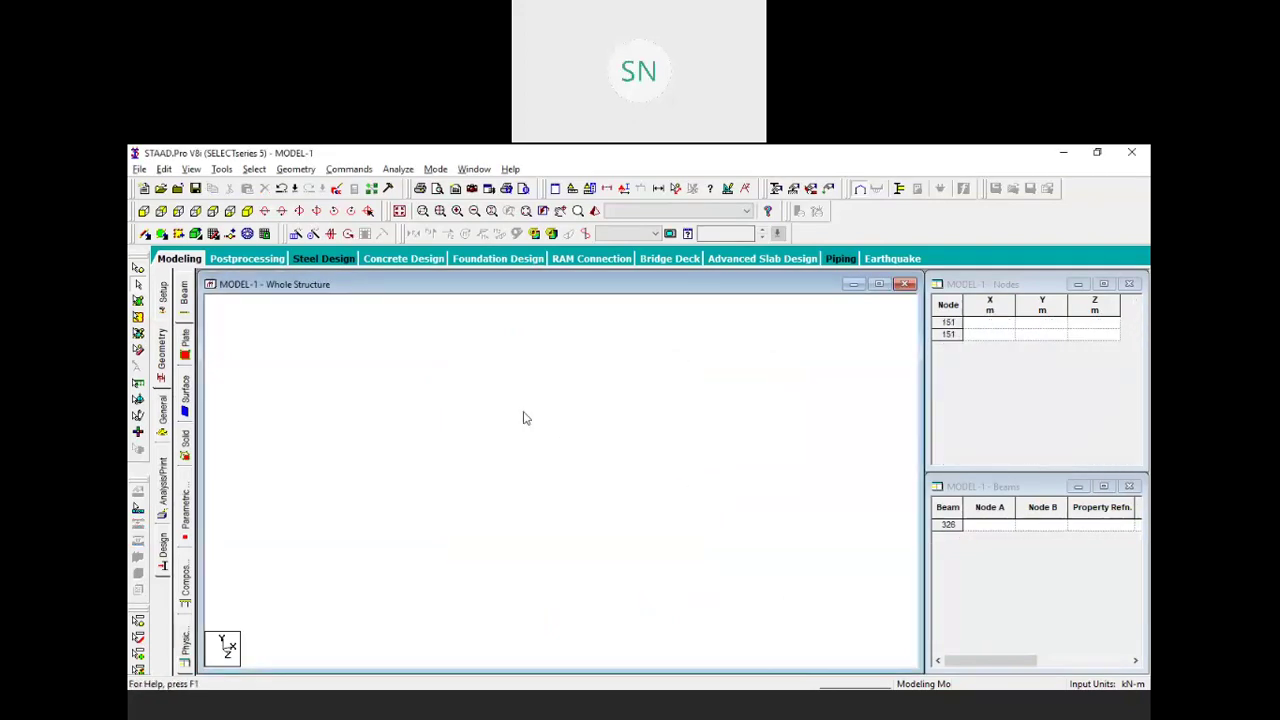
Switch to the assignment PDF and examine the corners and 5-unit edge of the cube figure on page 2
click(735, 708)
scroll(543, 480, up, 5)
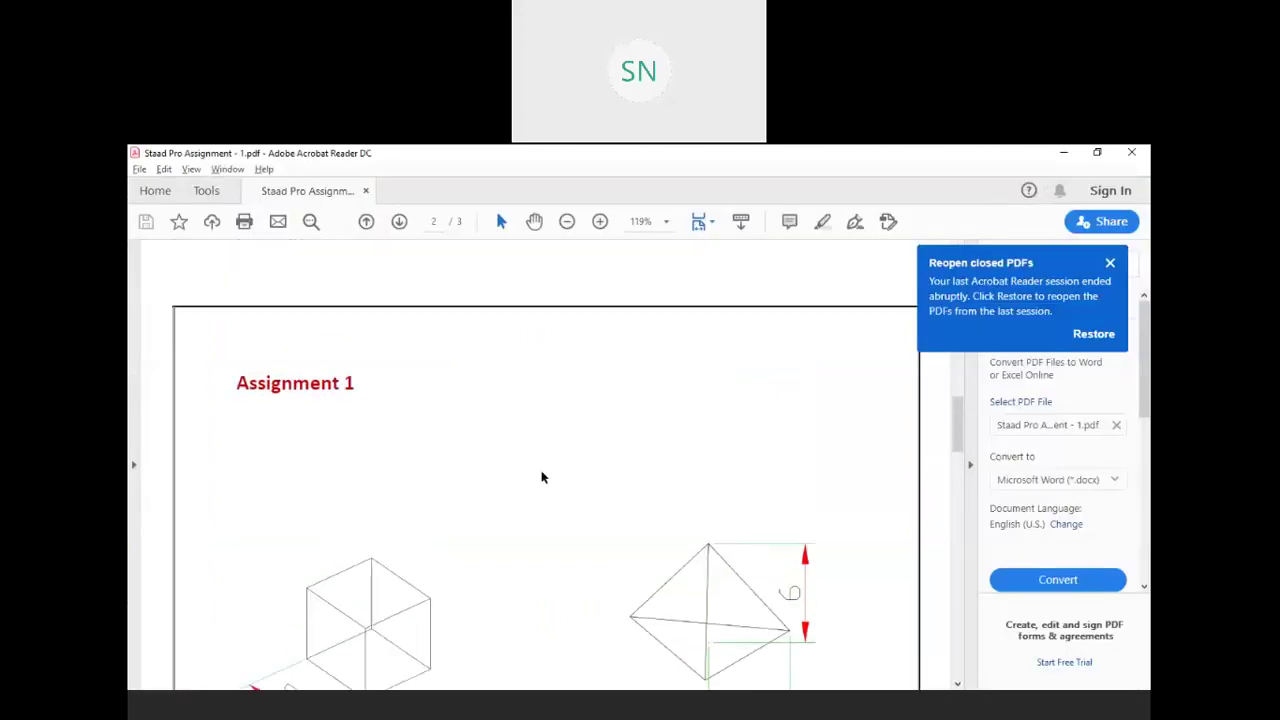
scroll(543, 480, down, 5)
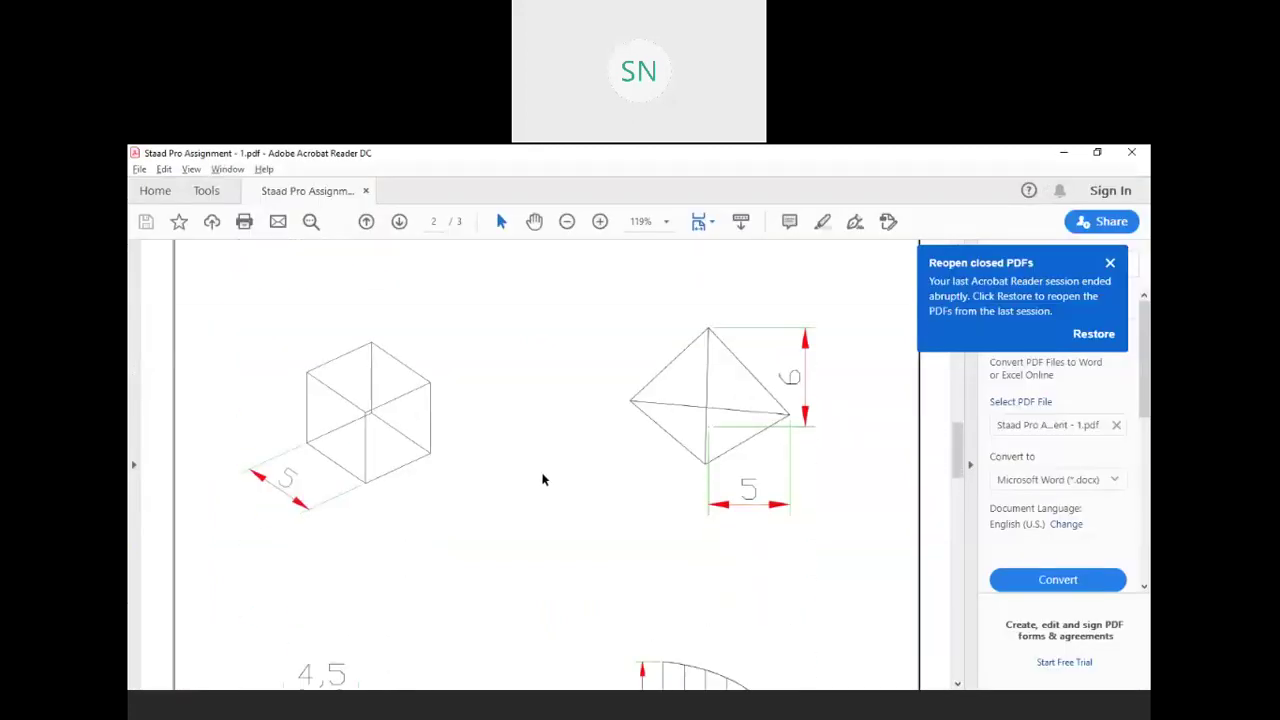
scroll(543, 480, down, 1)
scroll(543, 480, up, 1)
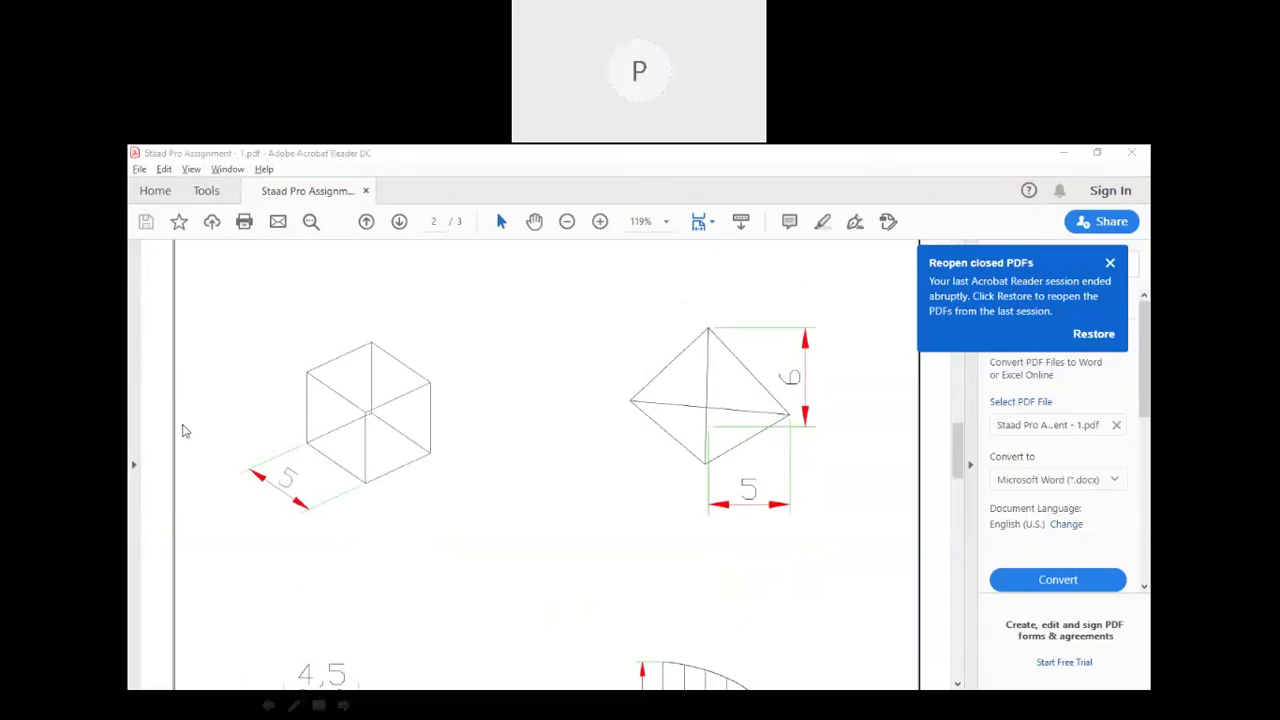
mouse_move(219, 297)
mouse_down()
mouse_move(441, 551)
mouse_move(462, 528)
mouse_up()
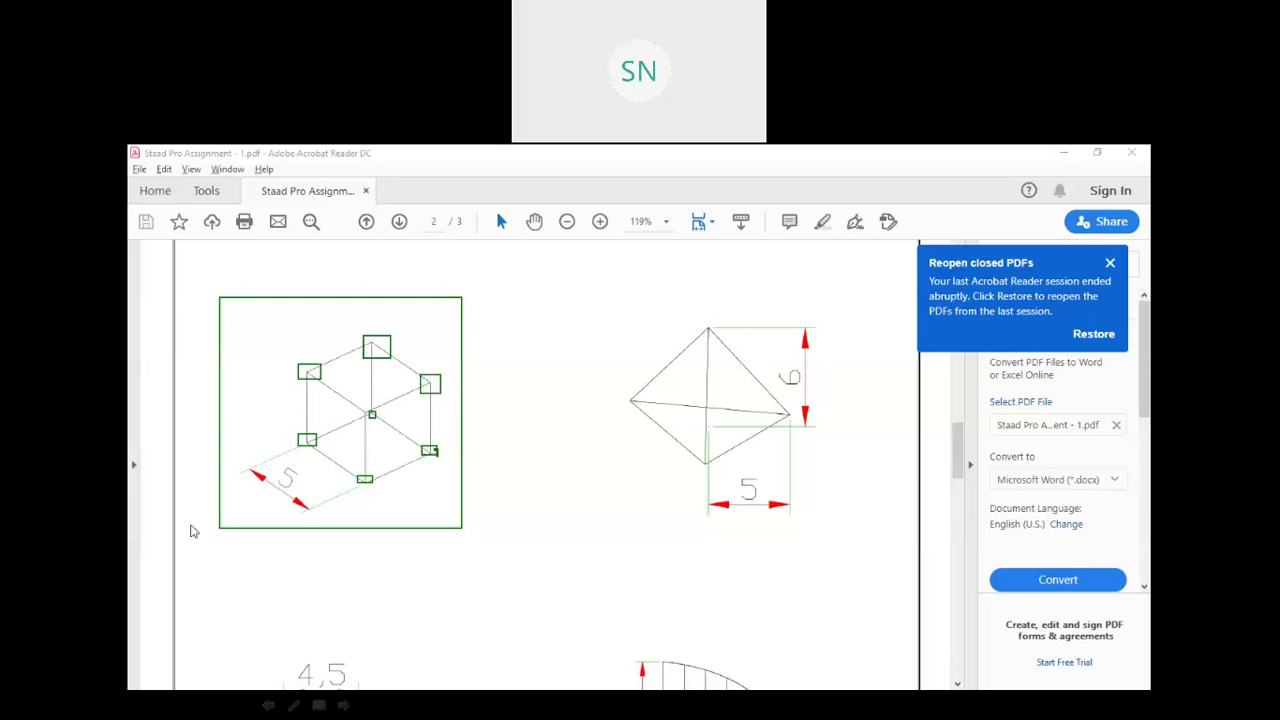
click(268, 583)
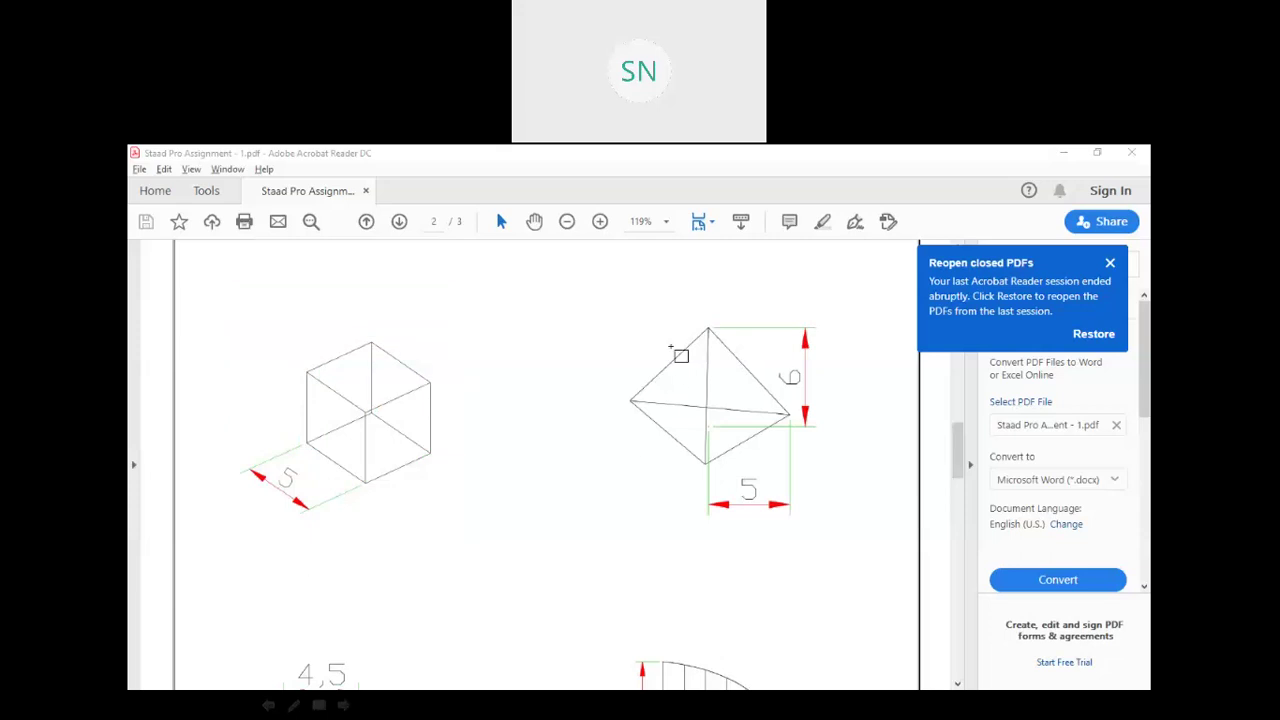
Examine the pyramid figure, marking its base centre, 5-unit radius, circular base path, apex and sloping members
mouse_move(587, 273)
mouse_down()
mouse_move(723, 437)
mouse_move(849, 537)
mouse_move(889, 541)
mouse_up()
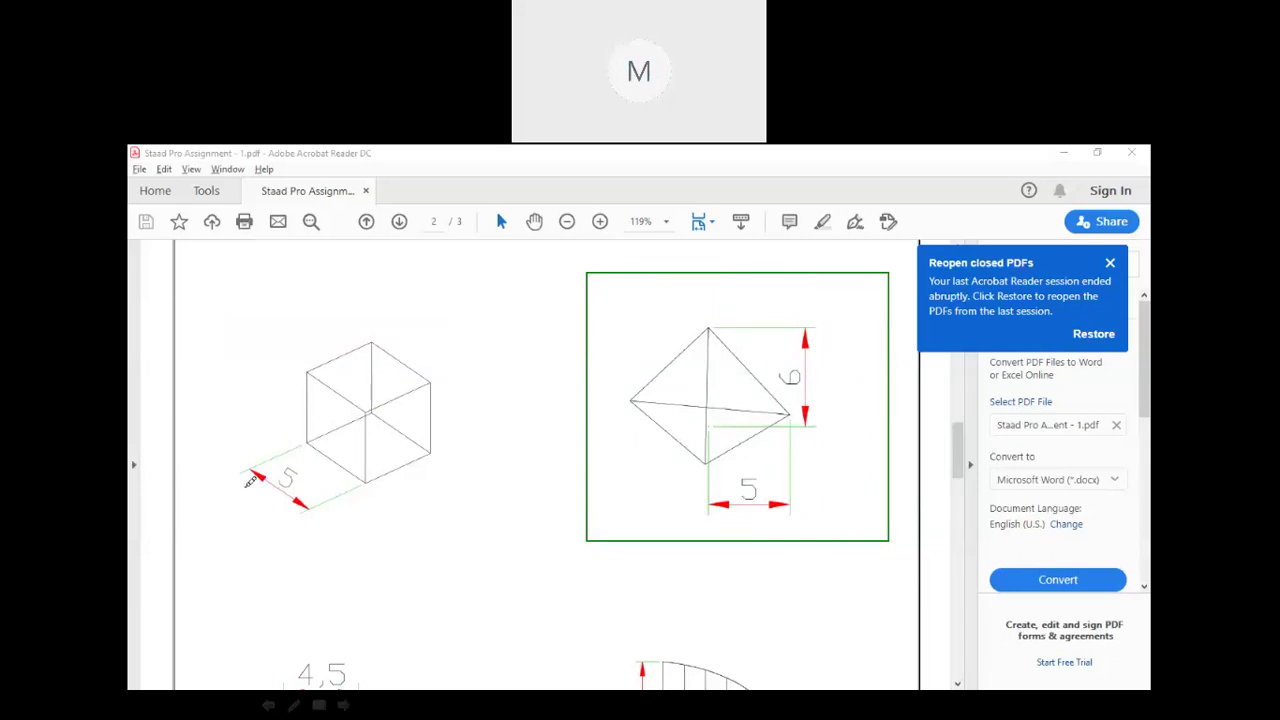
click(712, 427)
click(789, 412)
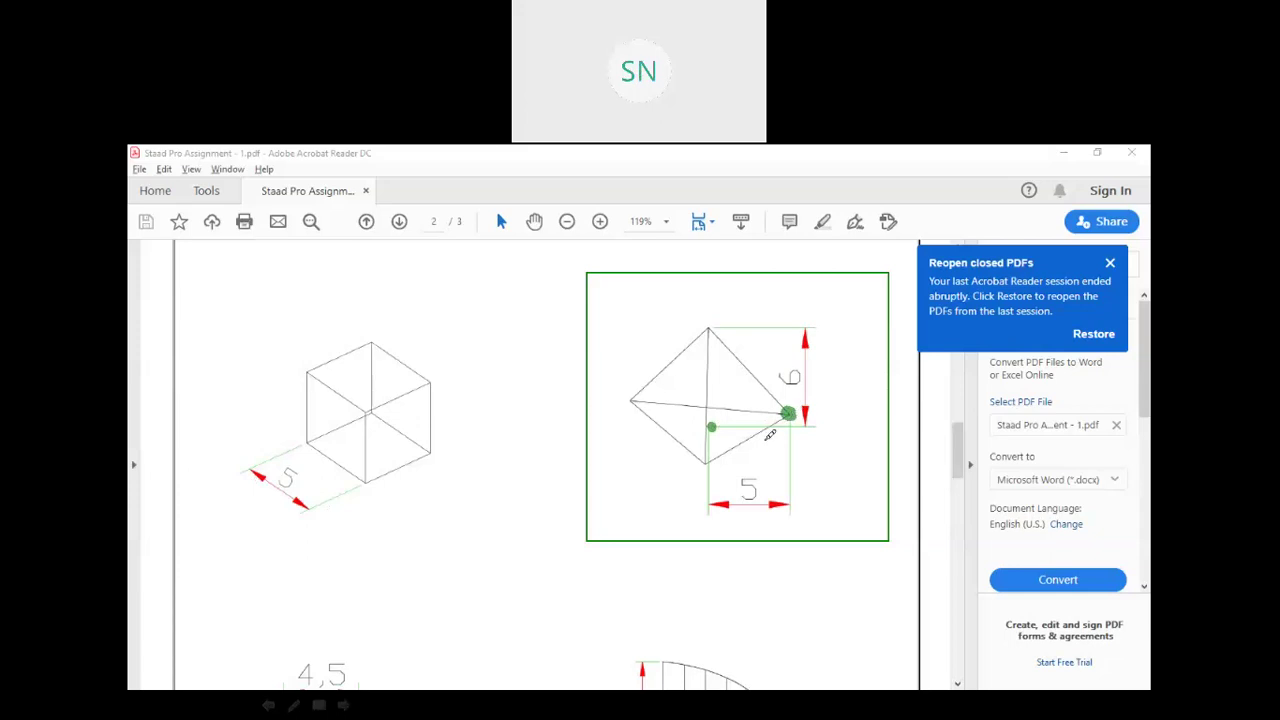
drag(740, 506, 759, 494)
mouse_move(786, 412)
mouse_down()
mouse_move(689, 385)
mouse_move(638, 396)
mouse_move(620, 430)
mouse_move(698, 474)
mouse_move(767, 455)
mouse_move(790, 418)
mouse_move(795, 455)
mouse_up()
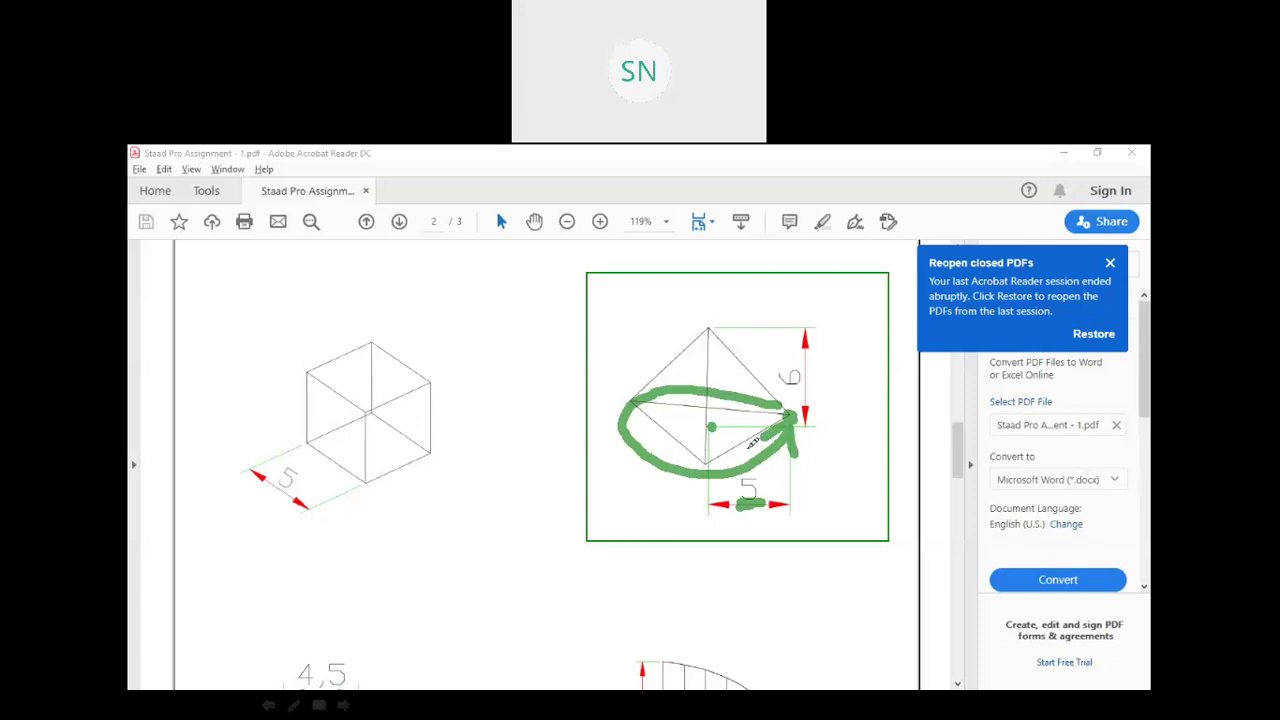
drag(707, 322, 713, 321)
mouse_move(637, 387)
mouse_down()
mouse_move(709, 321)
mouse_move(784, 388)
mouse_up()
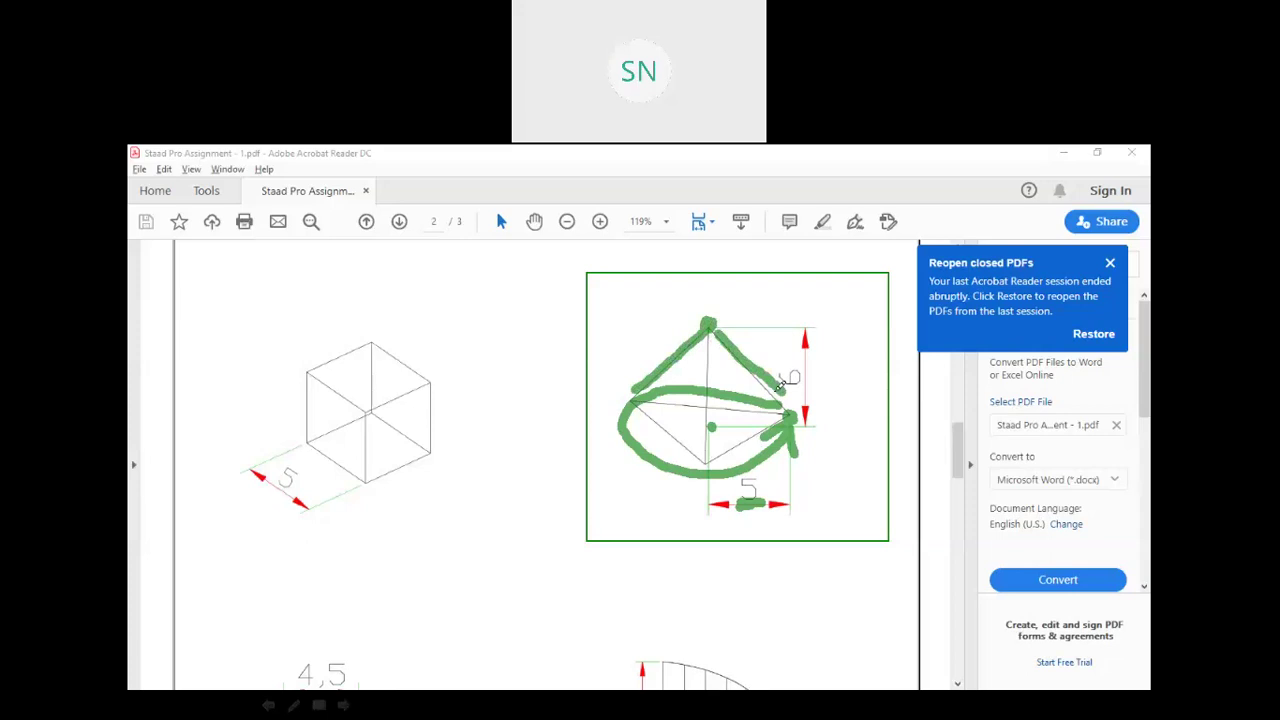
drag(712, 346, 710, 457)
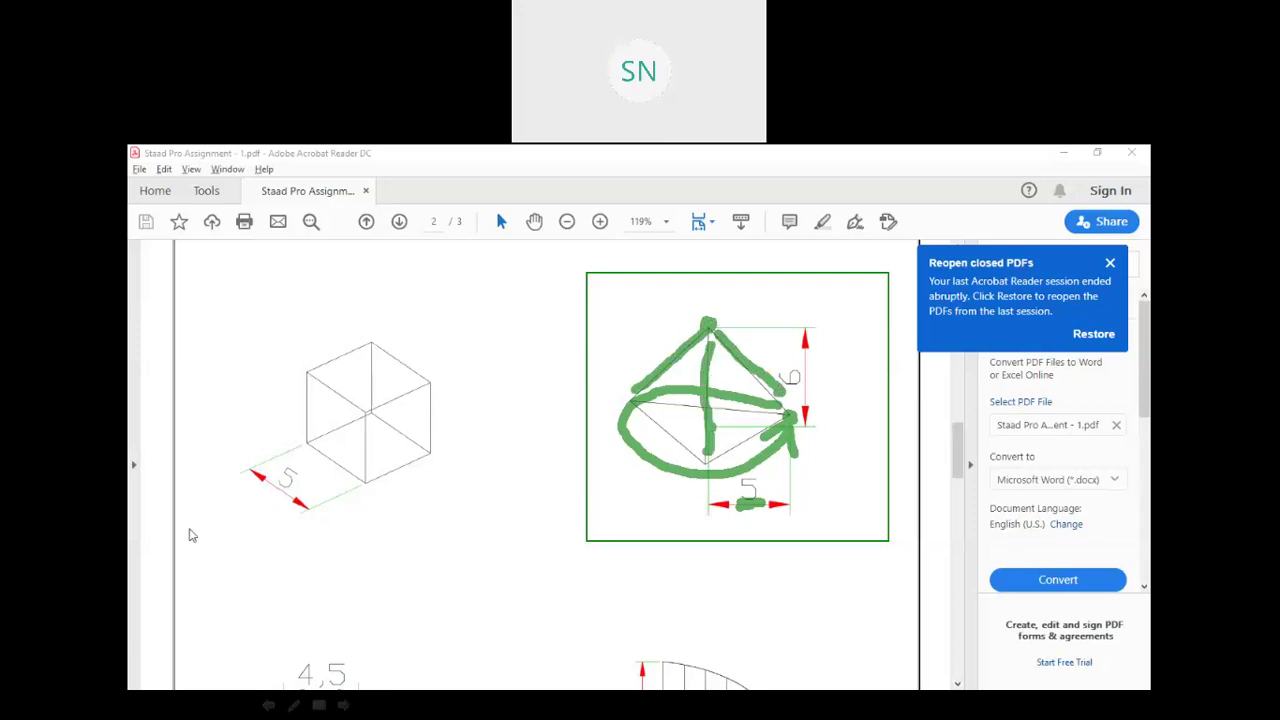
click(248, 572)
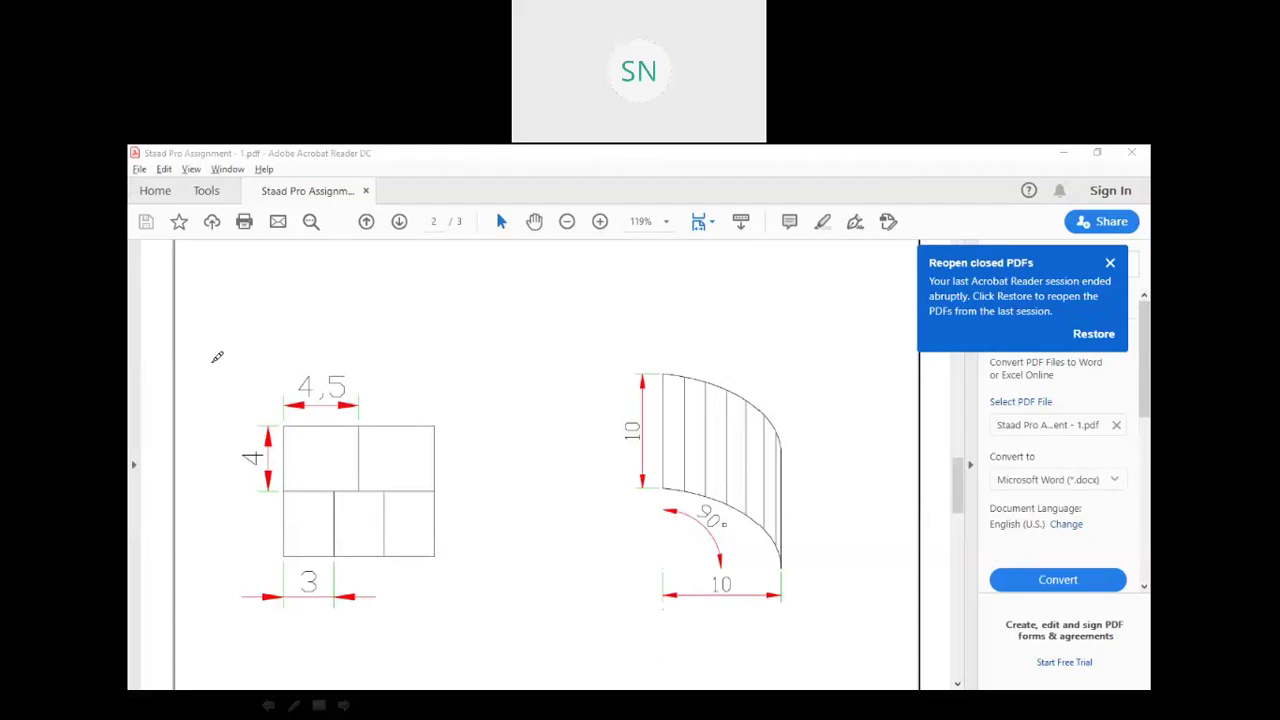
Examine the subdivided rectangle and the 90° curved figure on page 2, marking the 10-unit edge, arc path and vertical members
mouse_move(215, 345)
mouse_down()
mouse_move(466, 607)
mouse_move(505, 625)
mouse_up()
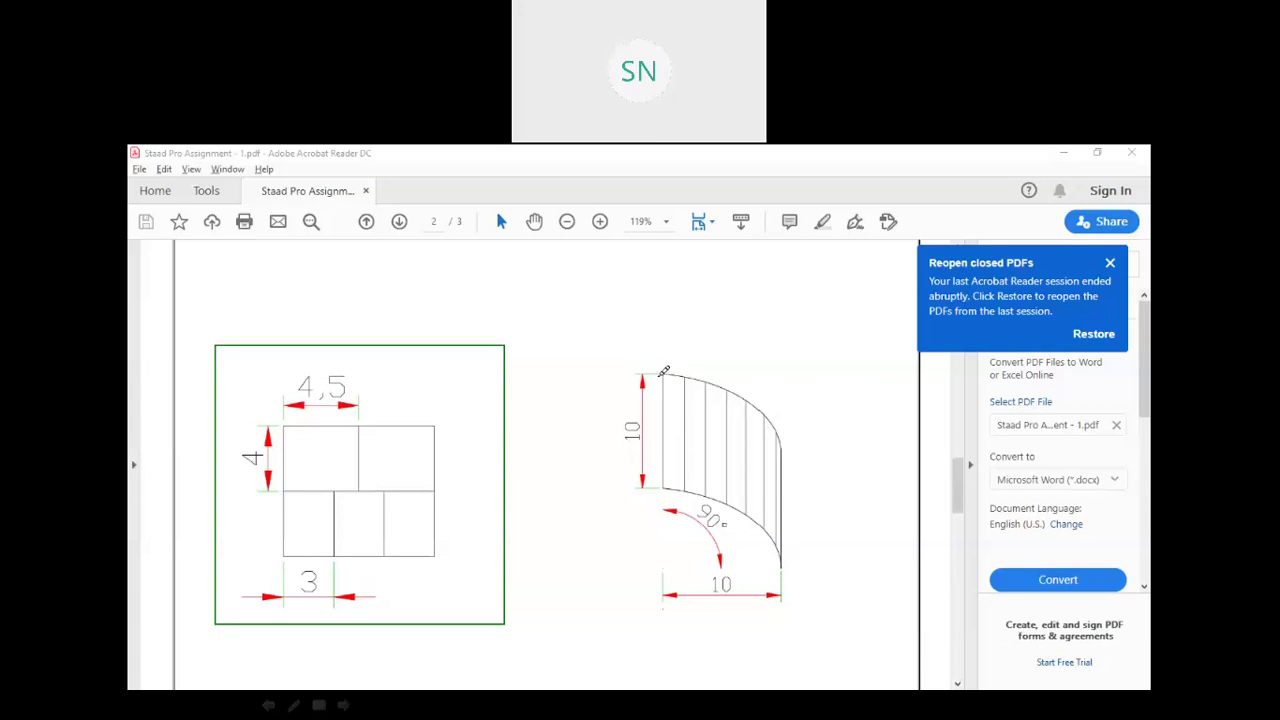
mouse_move(663, 371)
mouse_down()
mouse_move(667, 476)
mouse_move(778, 568)
mouse_up()
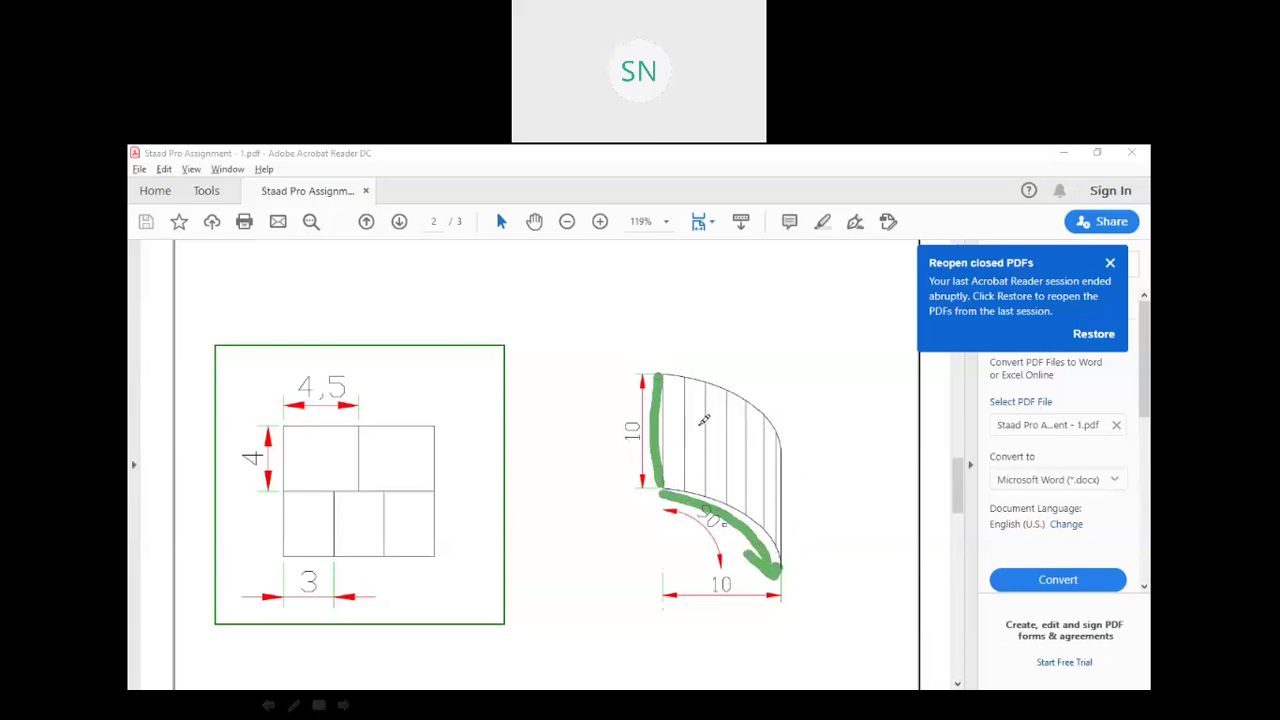
mouse_move(662, 339)
mouse_down()
mouse_move(662, 367)
mouse_move(731, 382)
mouse_move(732, 394)
mouse_up()
drag(746, 388, 786, 458)
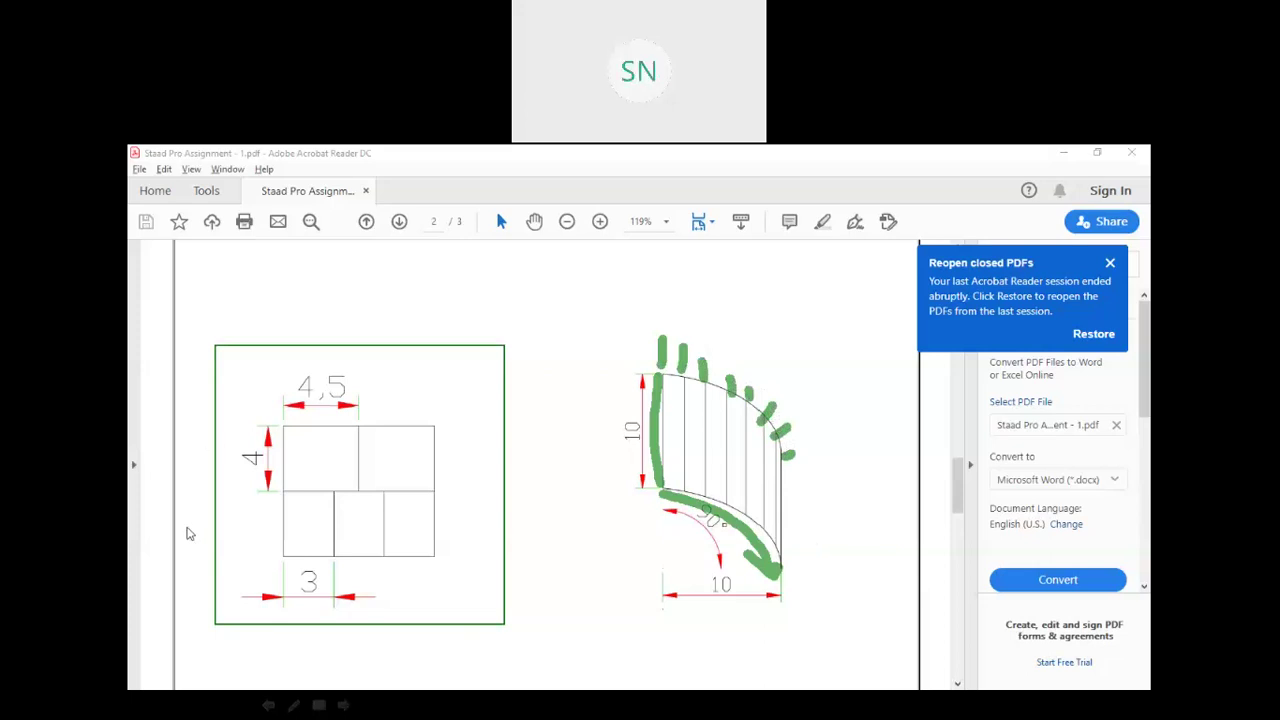
click(250, 569)
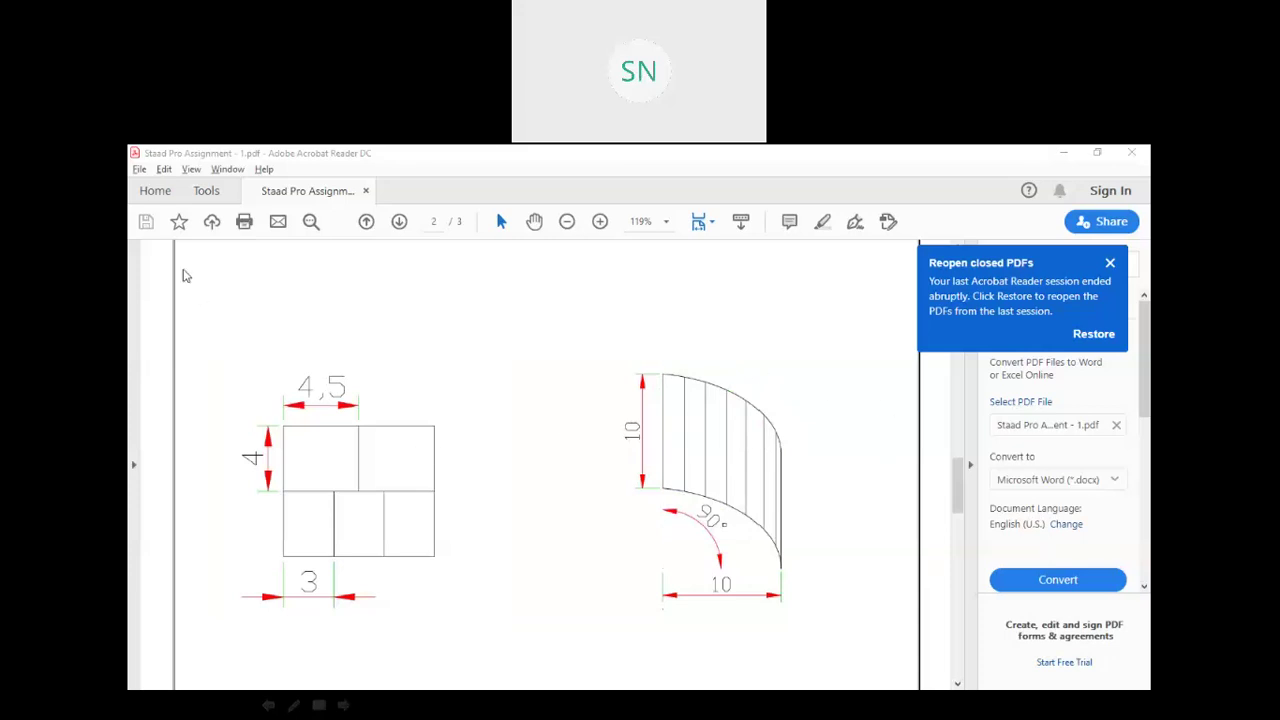
Examine the 3D frame figure on page 3, outlining its 3-unit-wide end frame and the direction of its repetition
click(184, 271)
scroll(391, 397, down, 2)
scroll(514, 432, down, 20)
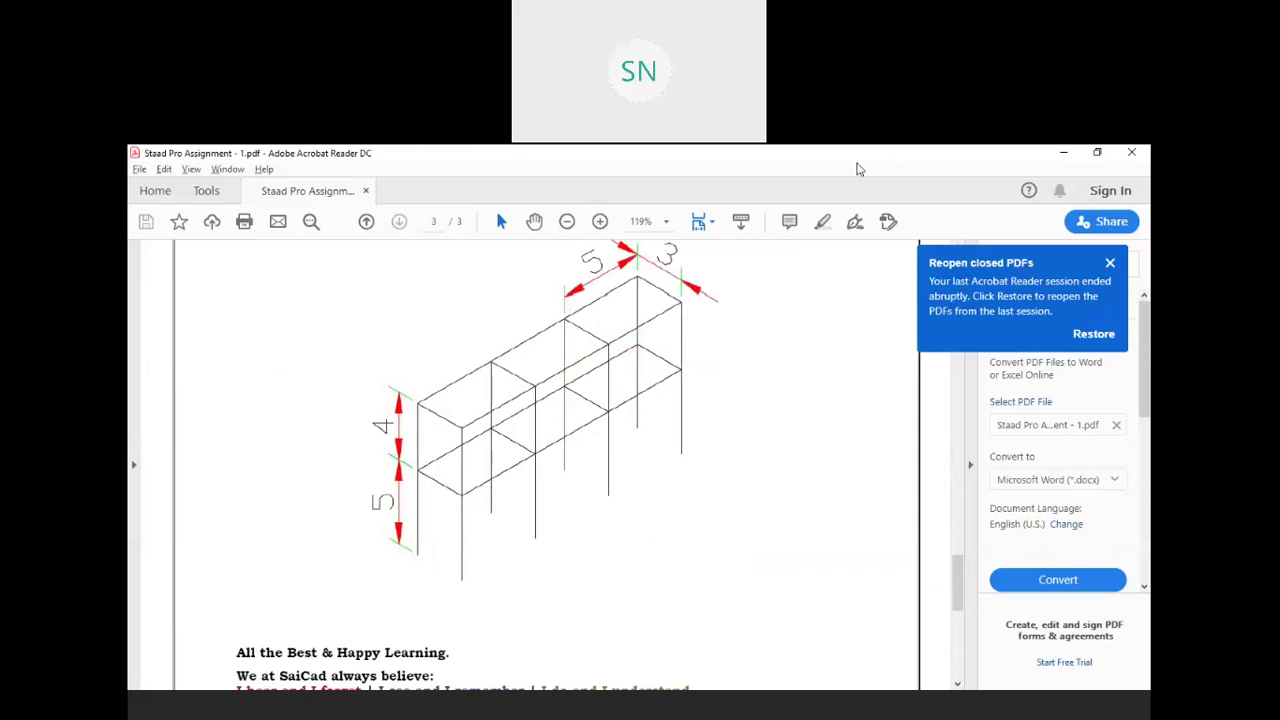
click(883, 162)
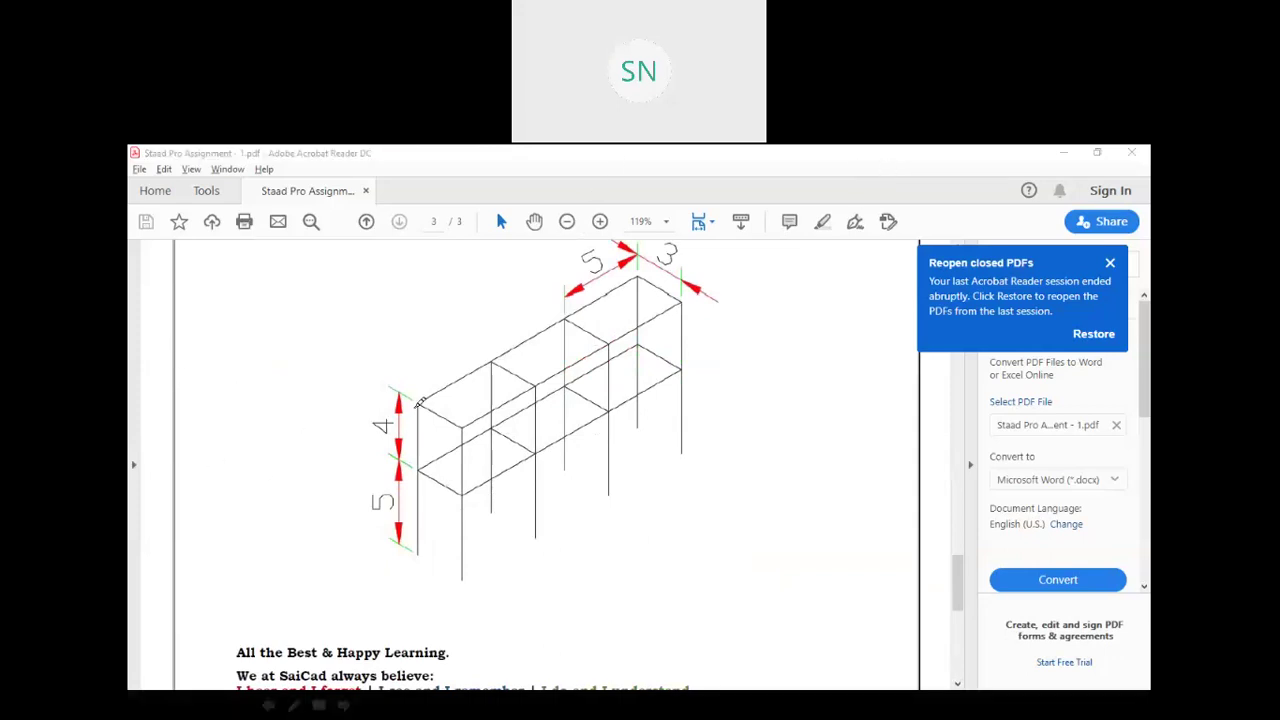
mouse_move(420, 403)
mouse_down()
mouse_move(404, 528)
mouse_move(415, 562)
mouse_move(462, 590)
mouse_move(488, 525)
mouse_move(476, 405)
mouse_move(413, 398)
mouse_up()
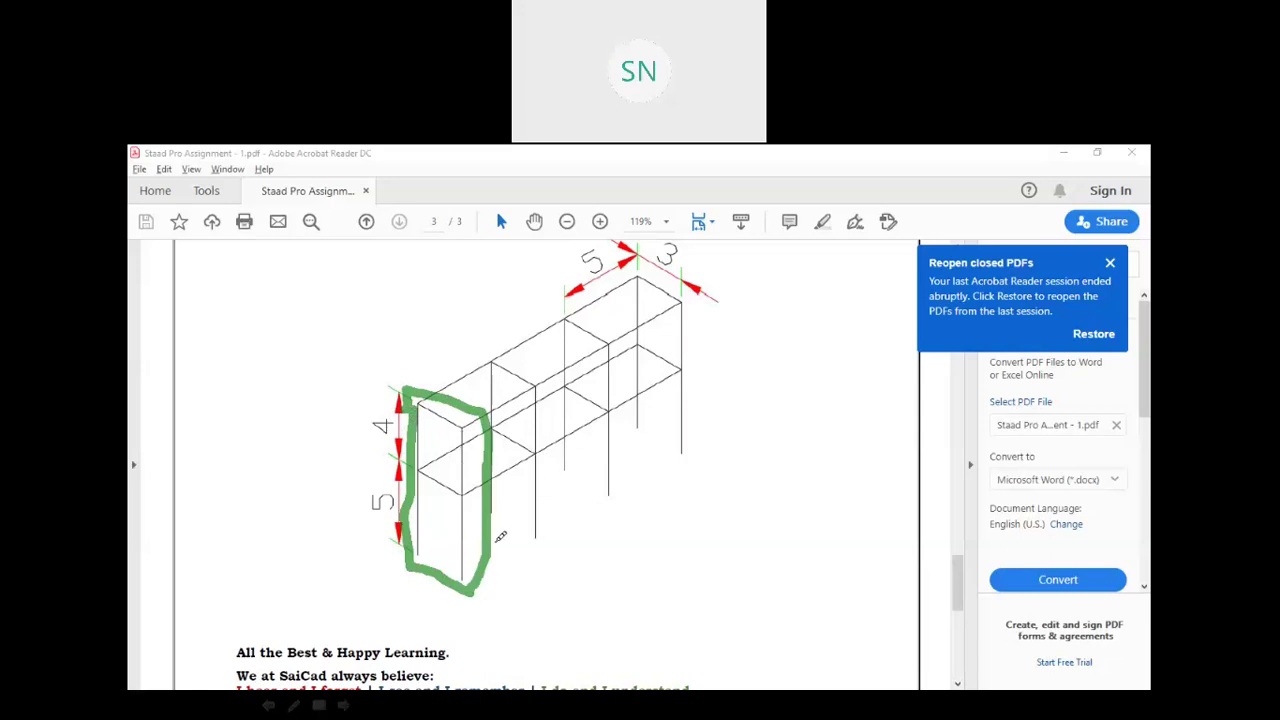
mouse_move(468, 541)
mouse_down()
mouse_move(652, 410)
mouse_move(641, 433)
mouse_up()
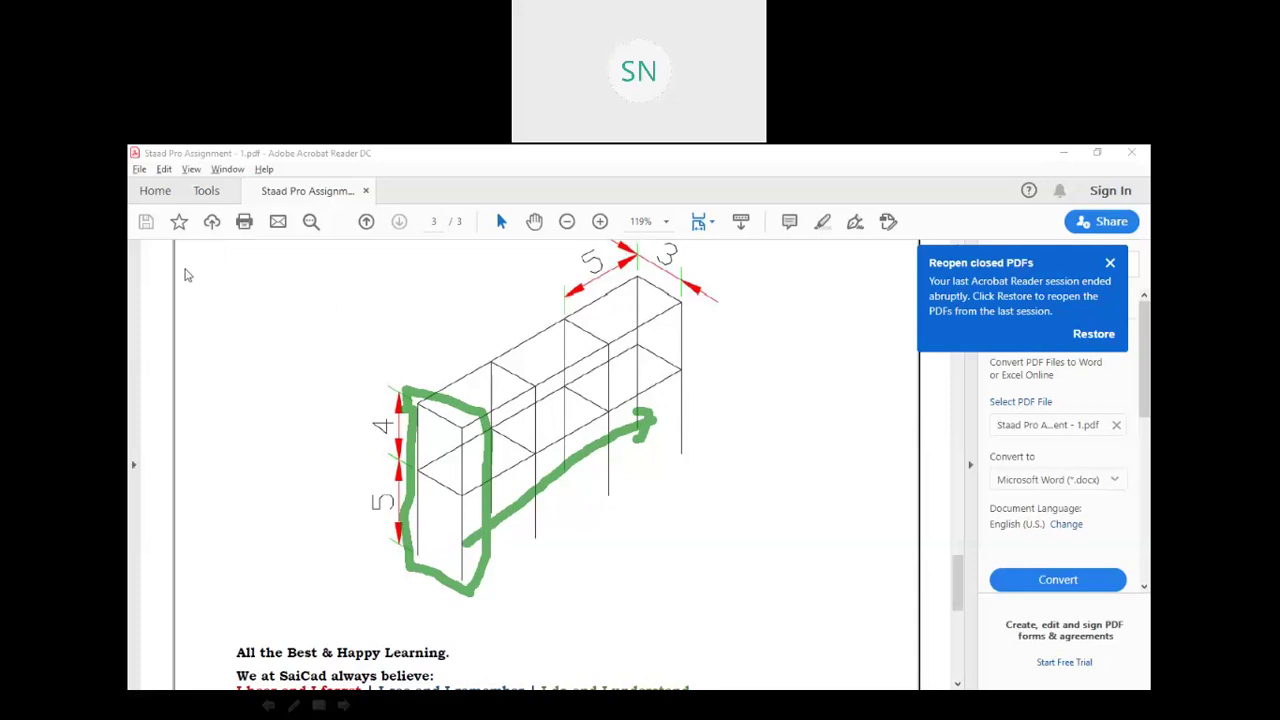
key(Escape)
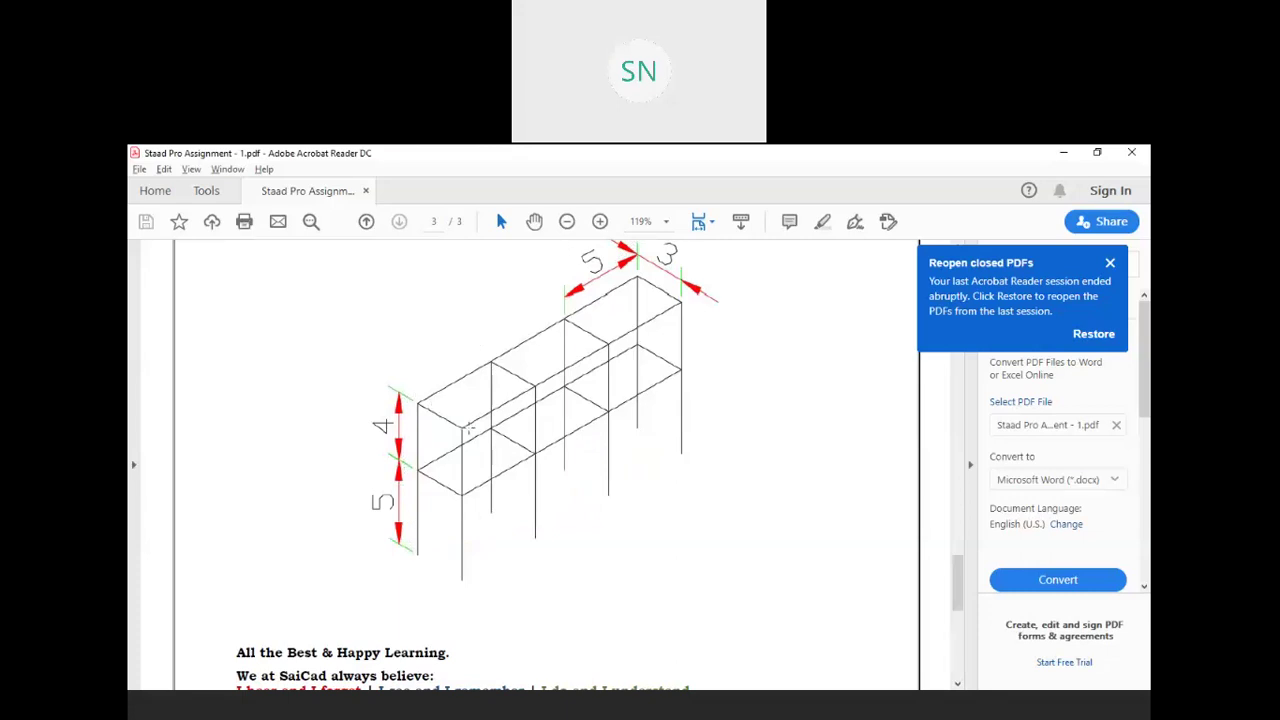
Switch to STAAD.Pro and edit the default linear snap grid to 10 Y construction lines and 1 m X spacing
key(alt+Tab)
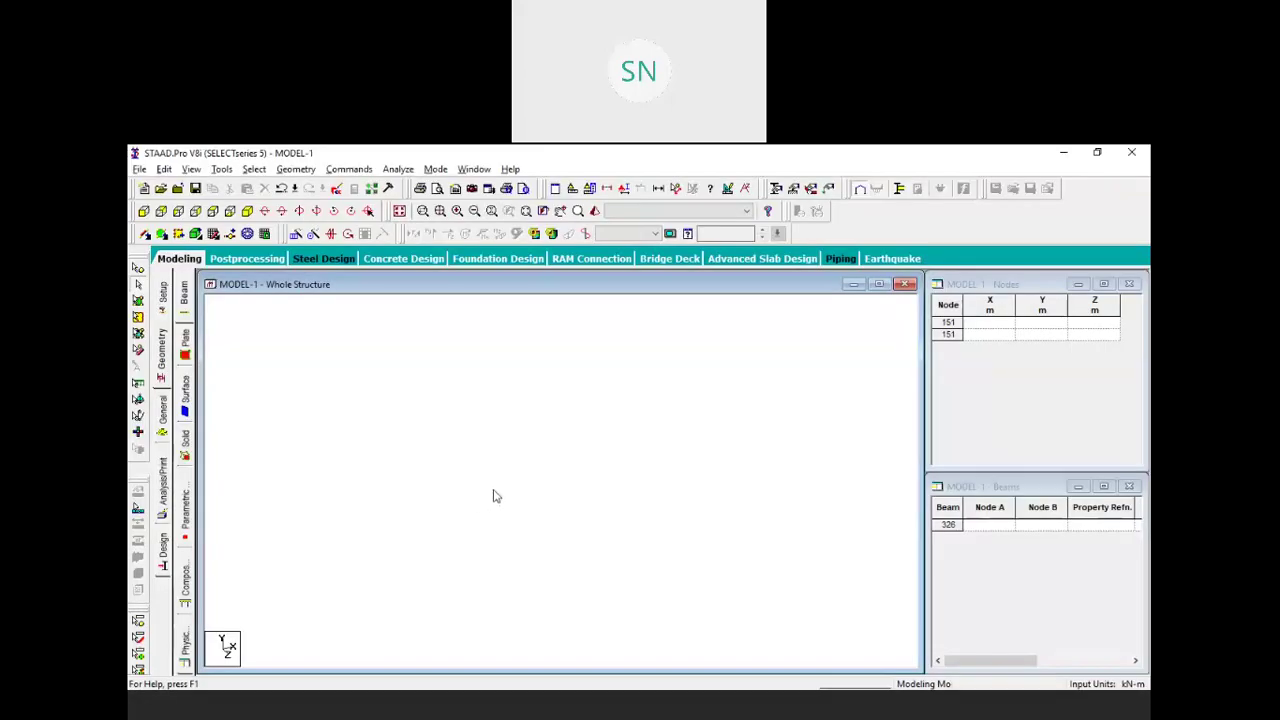
click(189, 292)
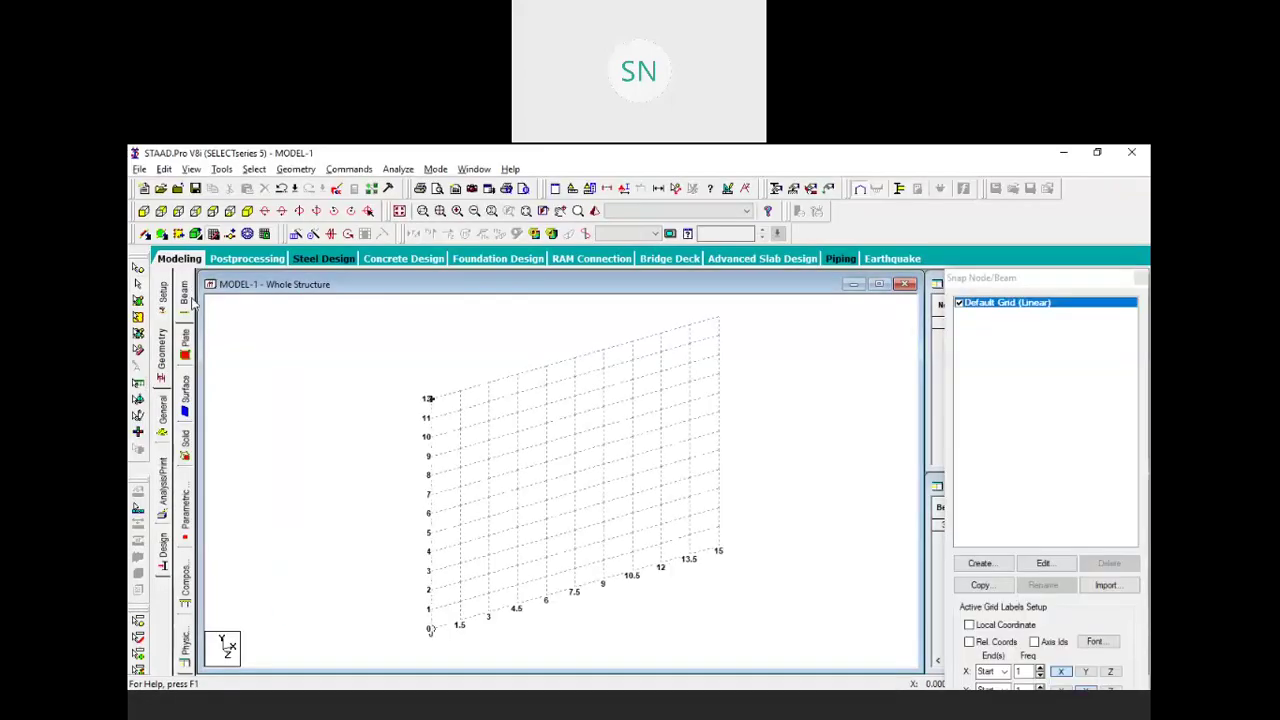
click(1030, 287)
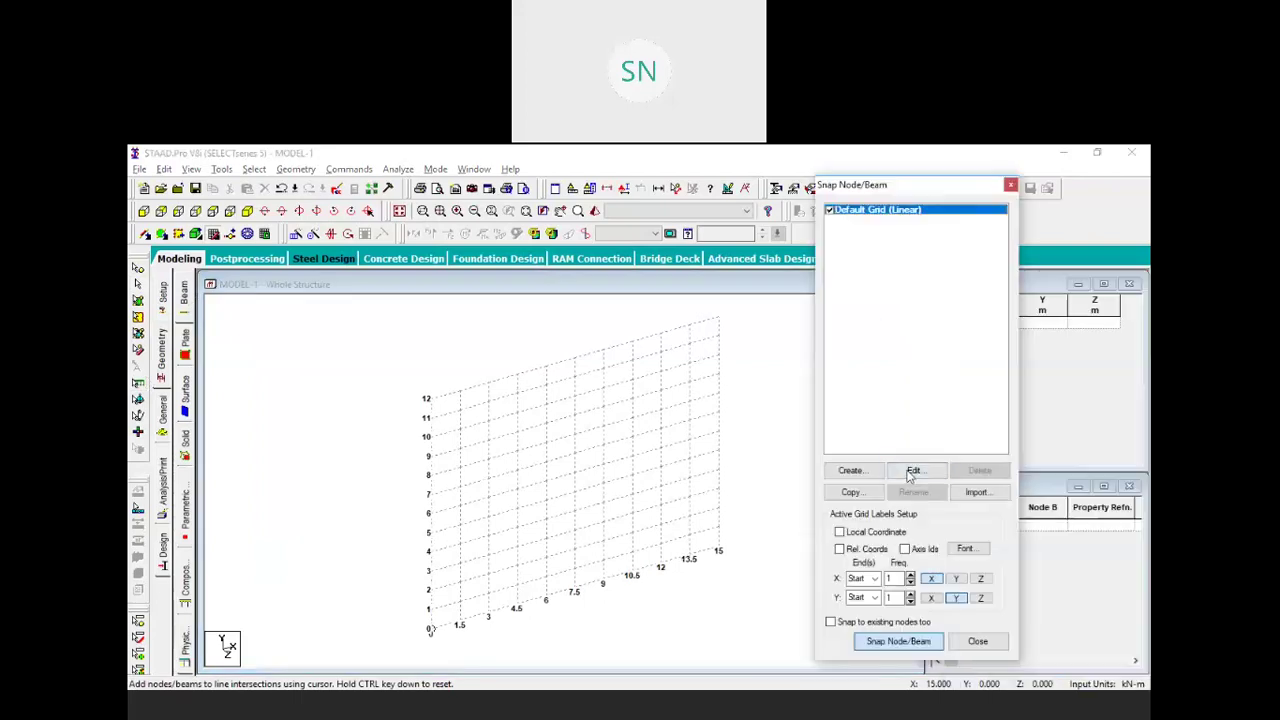
click(913, 470)
double_click(673, 447)
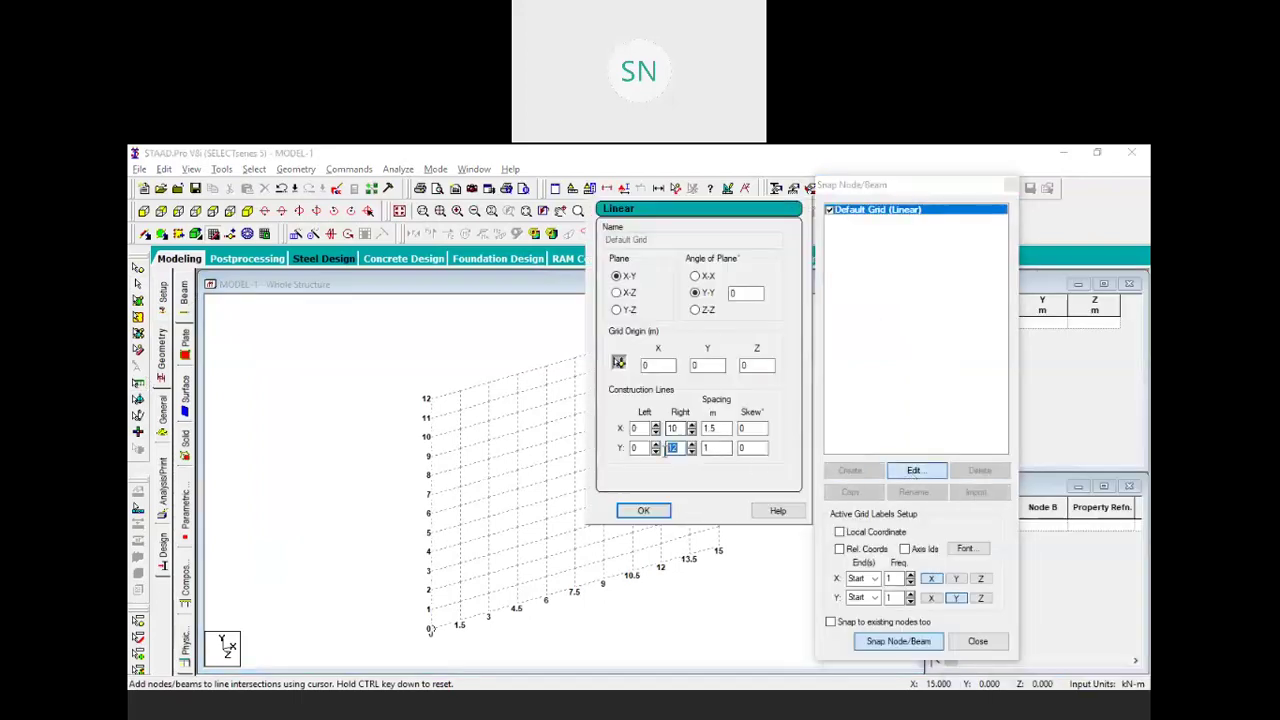
text(10)
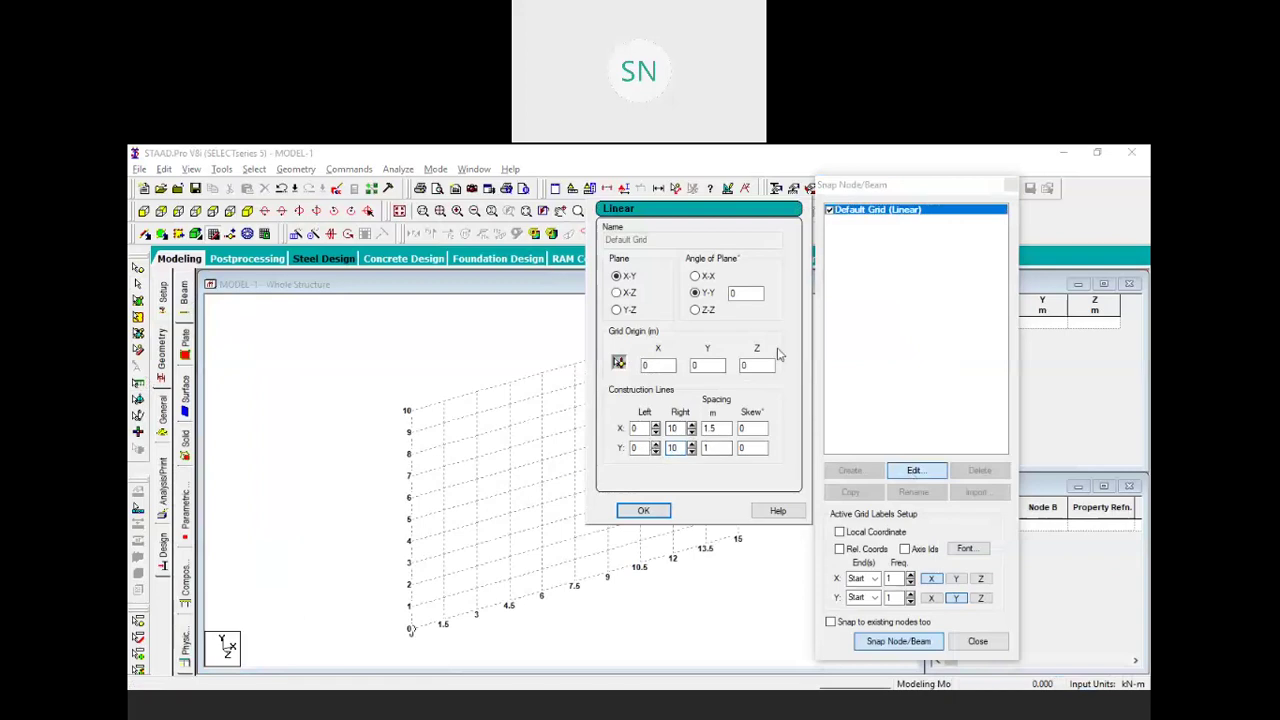
double_click(710, 428)
text(1)
click(643, 510)
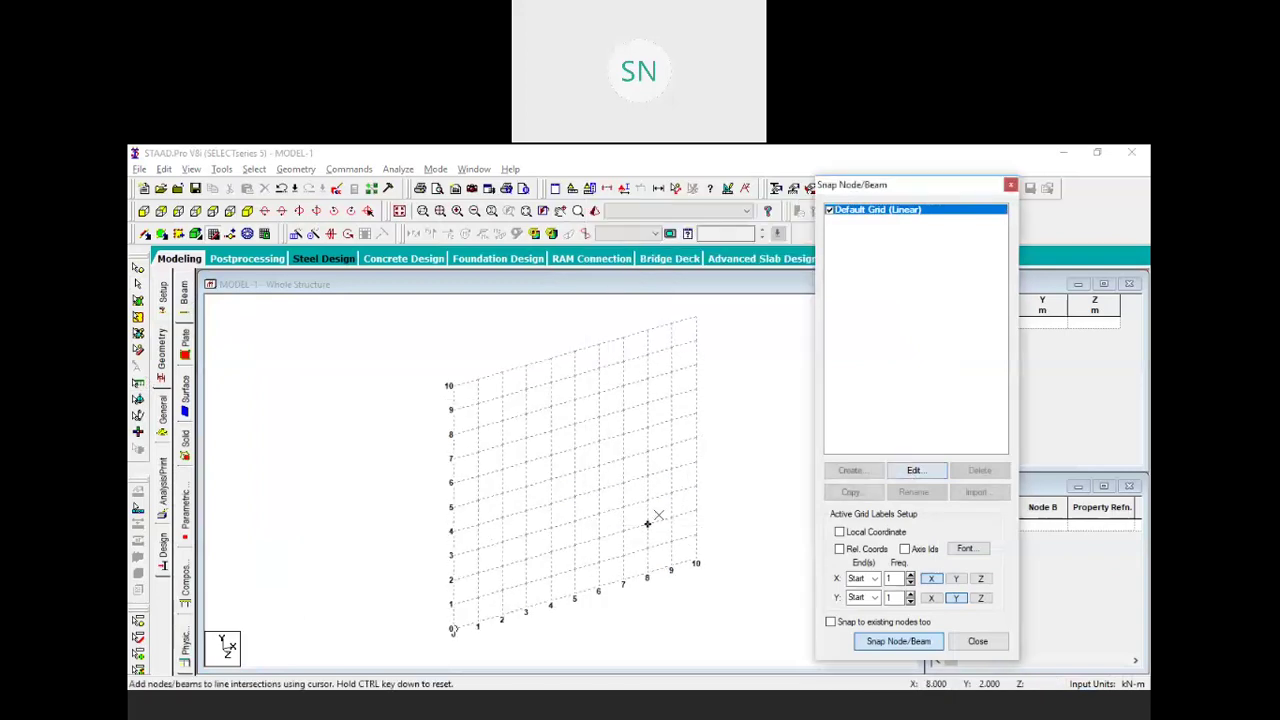
Draw snap-grid beams in the X-Y plane through (0,0), (0,5), (0,9), (3,9), (3,5) and back to (0,5)
click(453, 630)
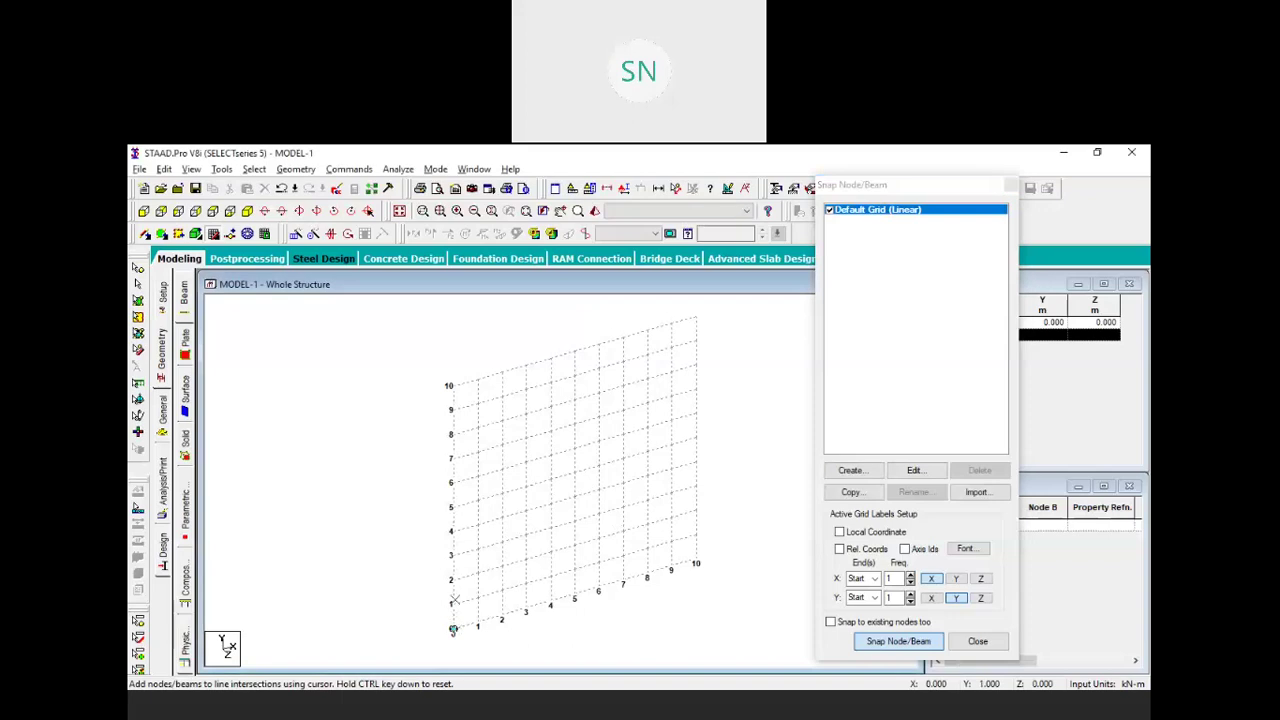
click(453, 508)
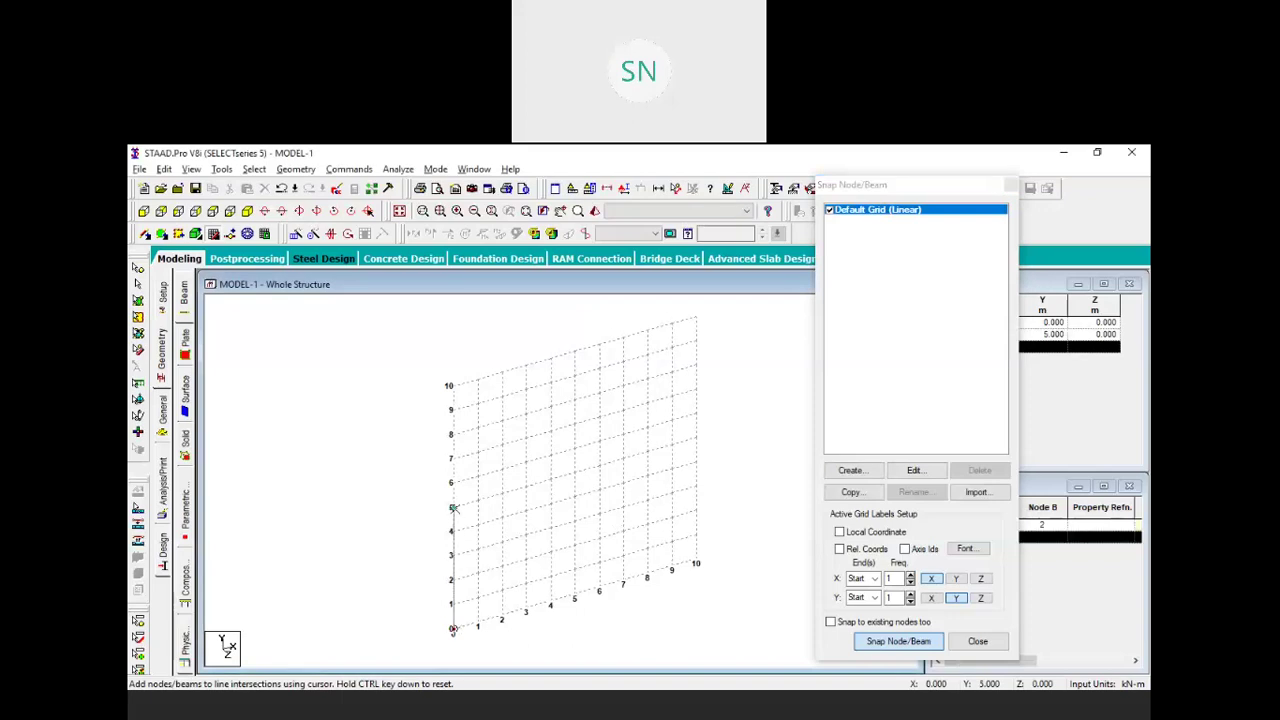
click(452, 410)
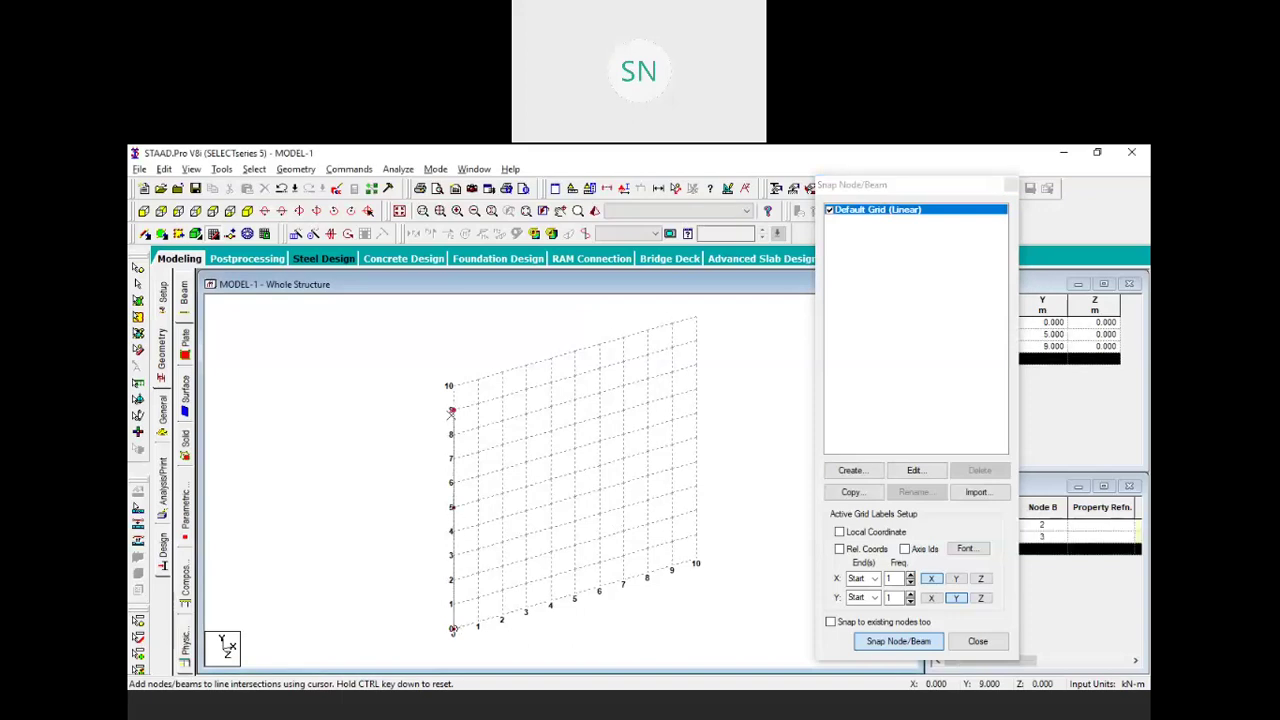
click(525, 389)
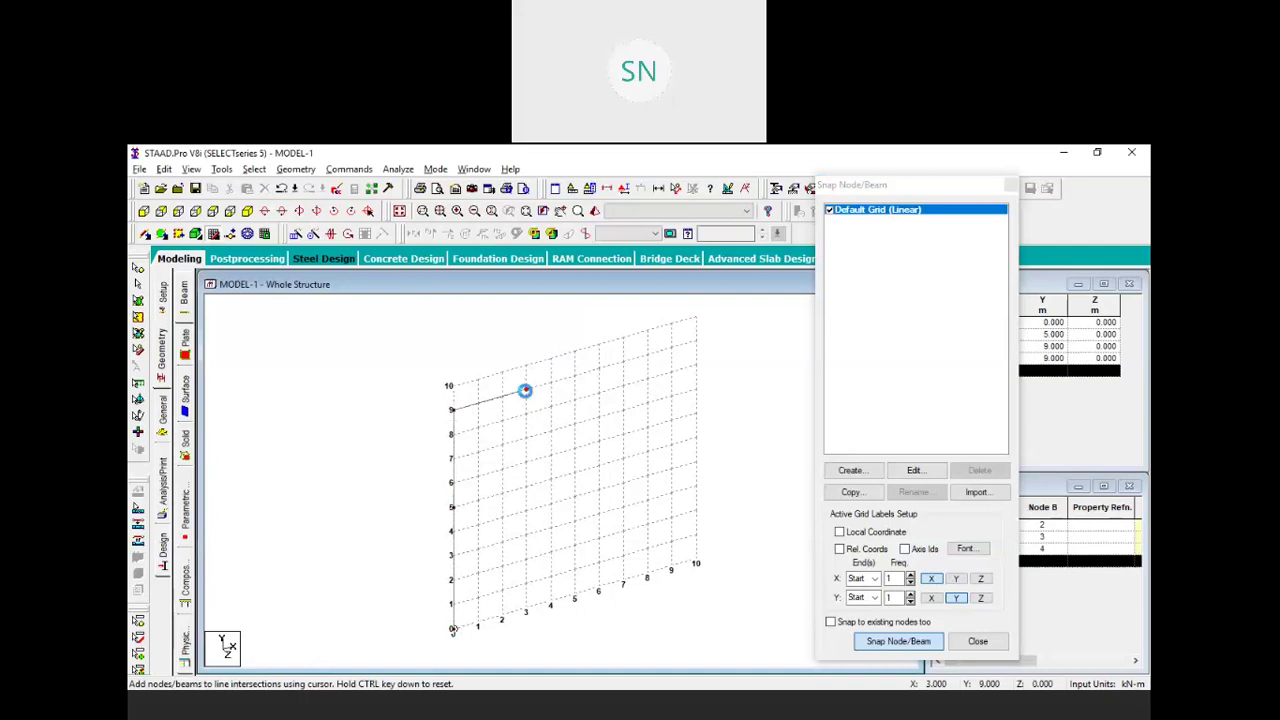
click(527, 487)
click(452, 508)
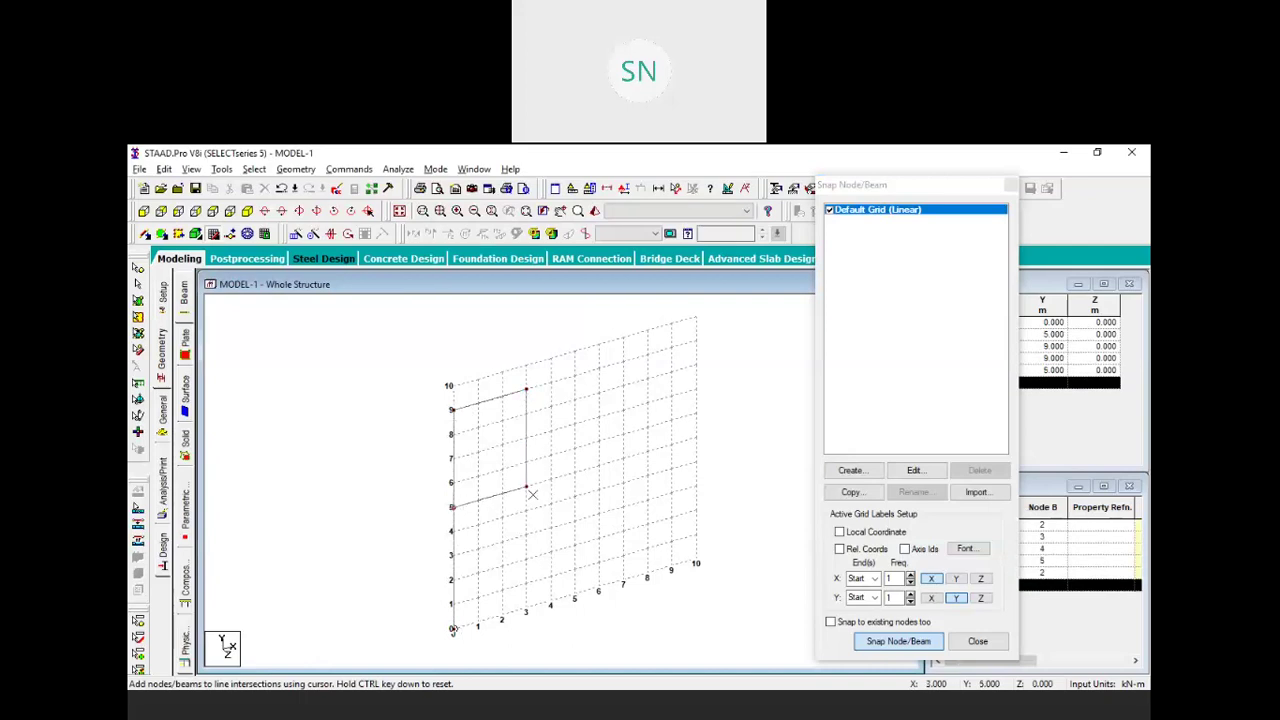
key(Escape)
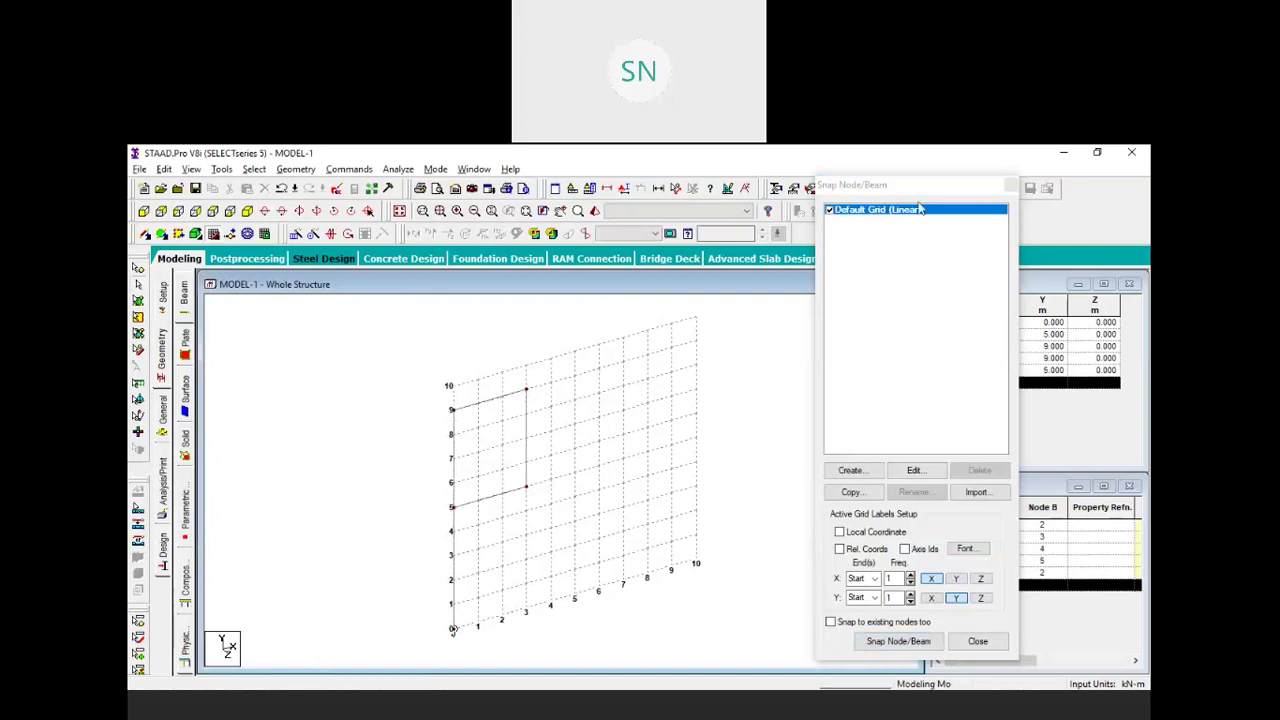
Add the second lower column as a beam from (3,5) to (3,0) and close the snap grid
drag(866, 182, 814, 168)
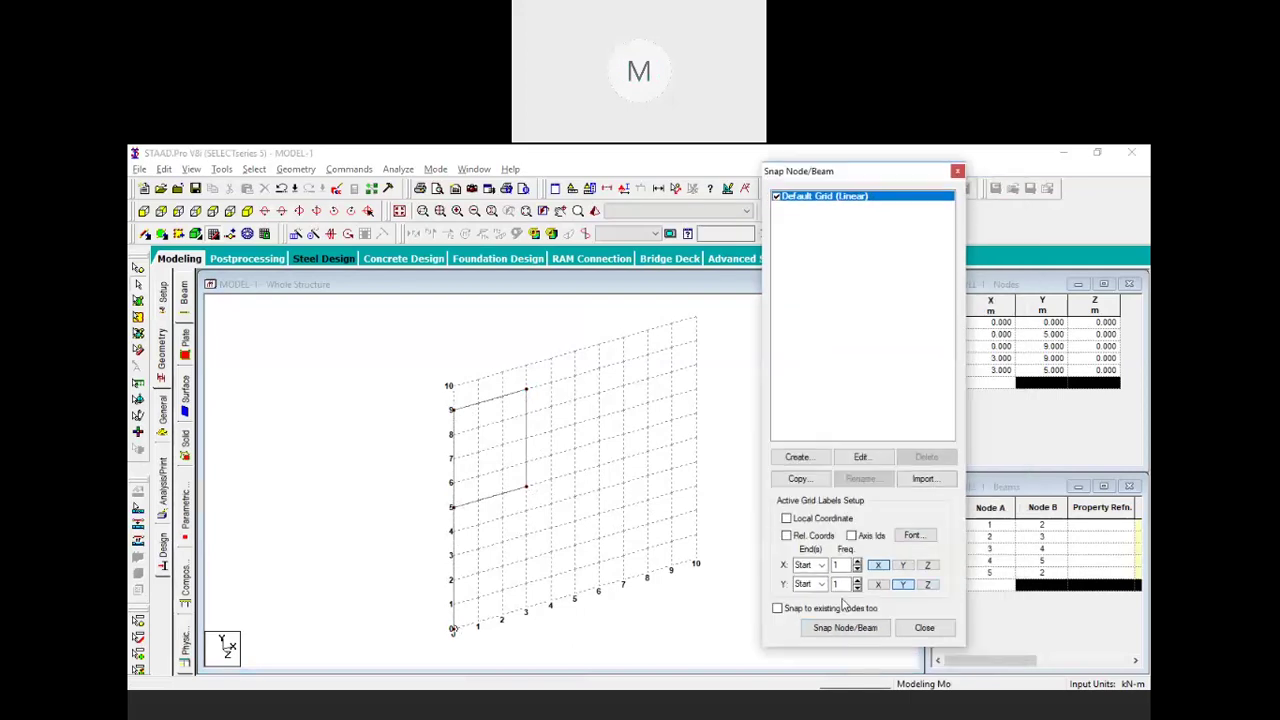
click(845, 627)
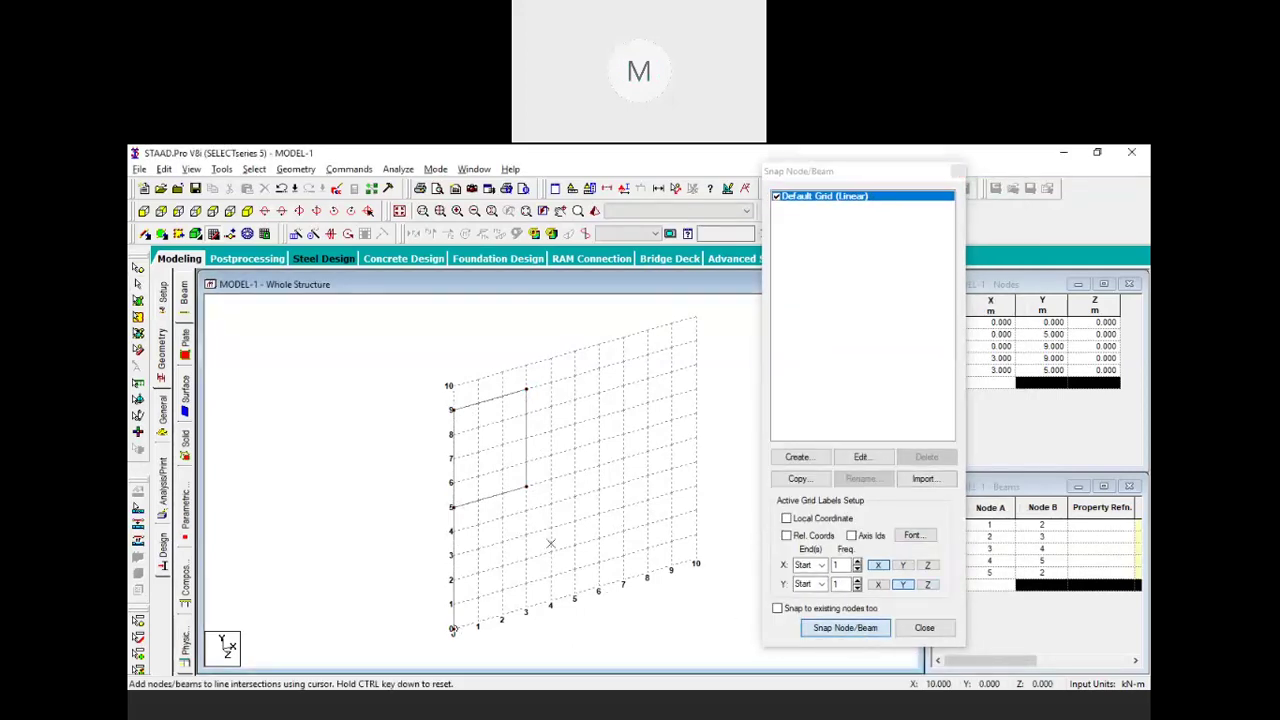
click(527, 487)
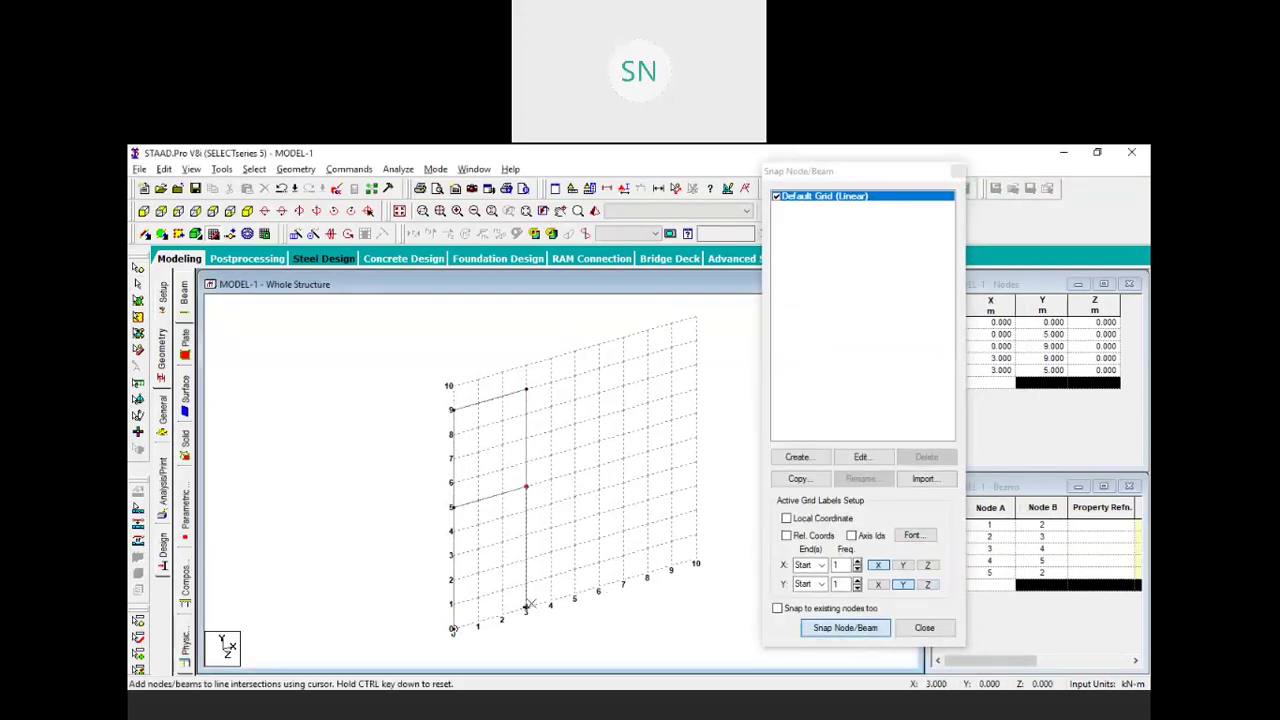
click(527, 608)
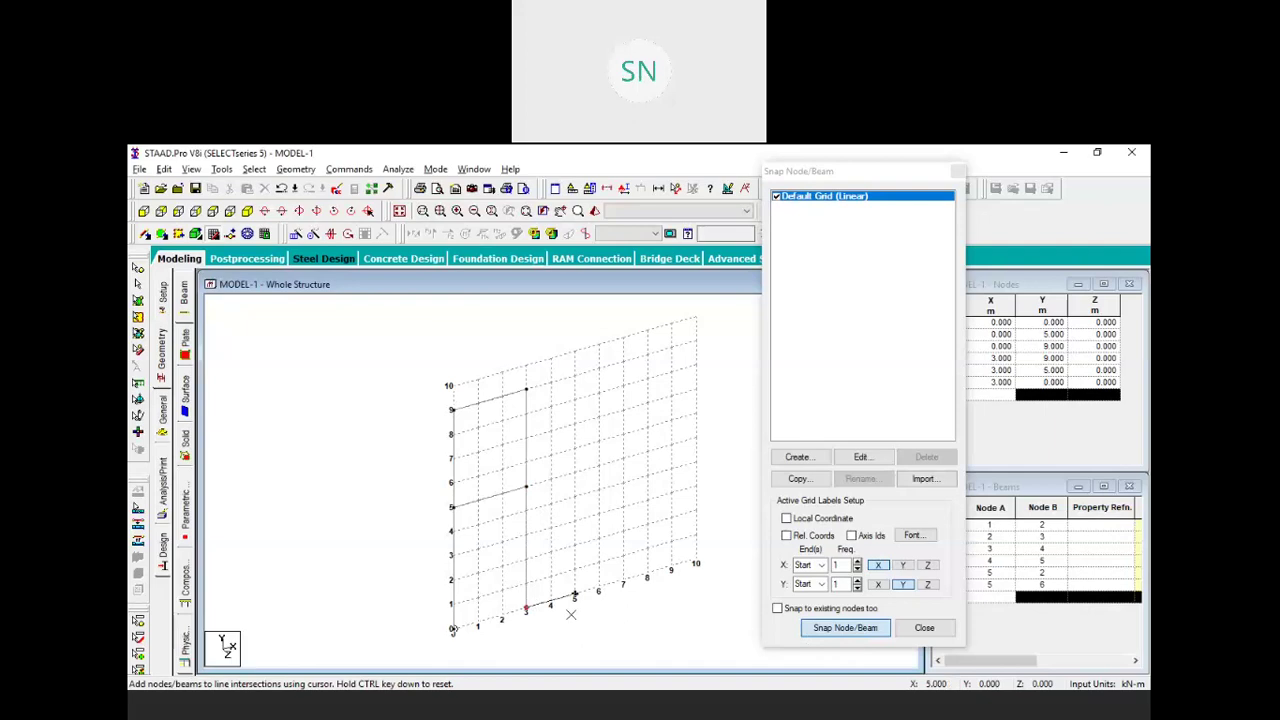
click(845, 627)
click(924, 627)
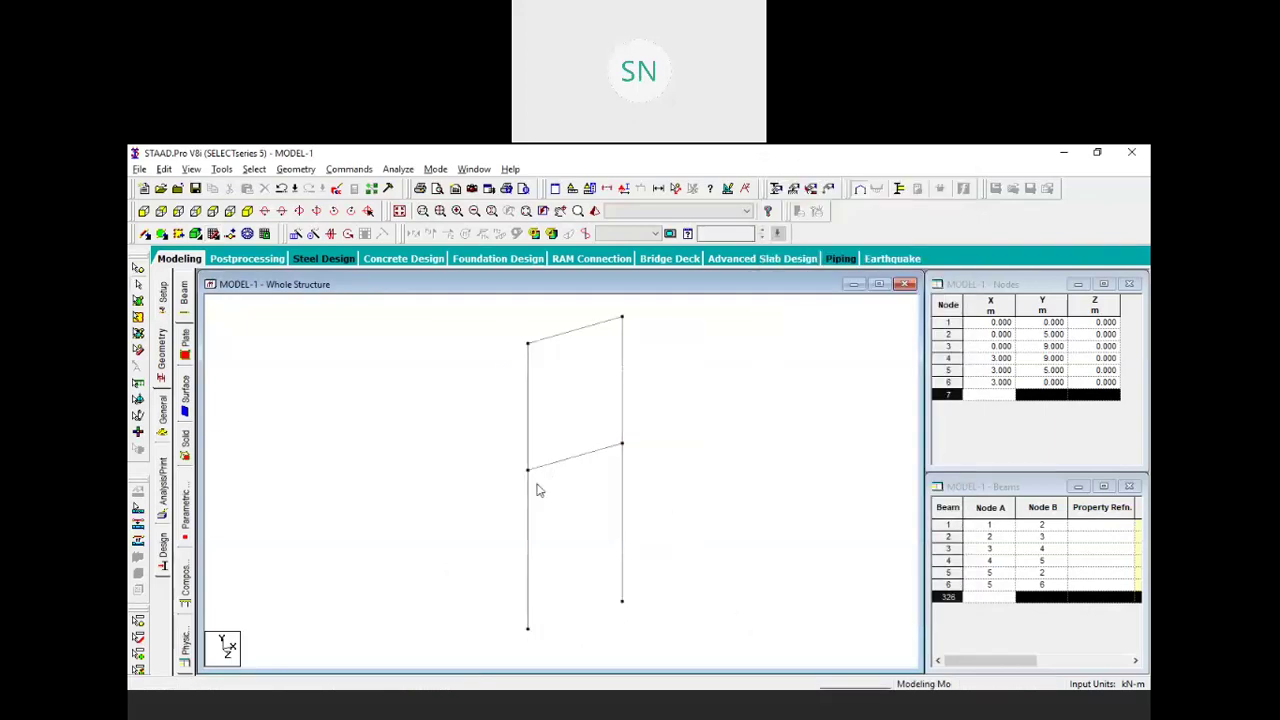
Select the whole end frame and copy it with Translational Repeat along global Z in 3 steps of 5 m
scroll(537, 486, down, 1)
middle_drag(672, 508, 641, 471)
scroll(623, 476, down, 2)
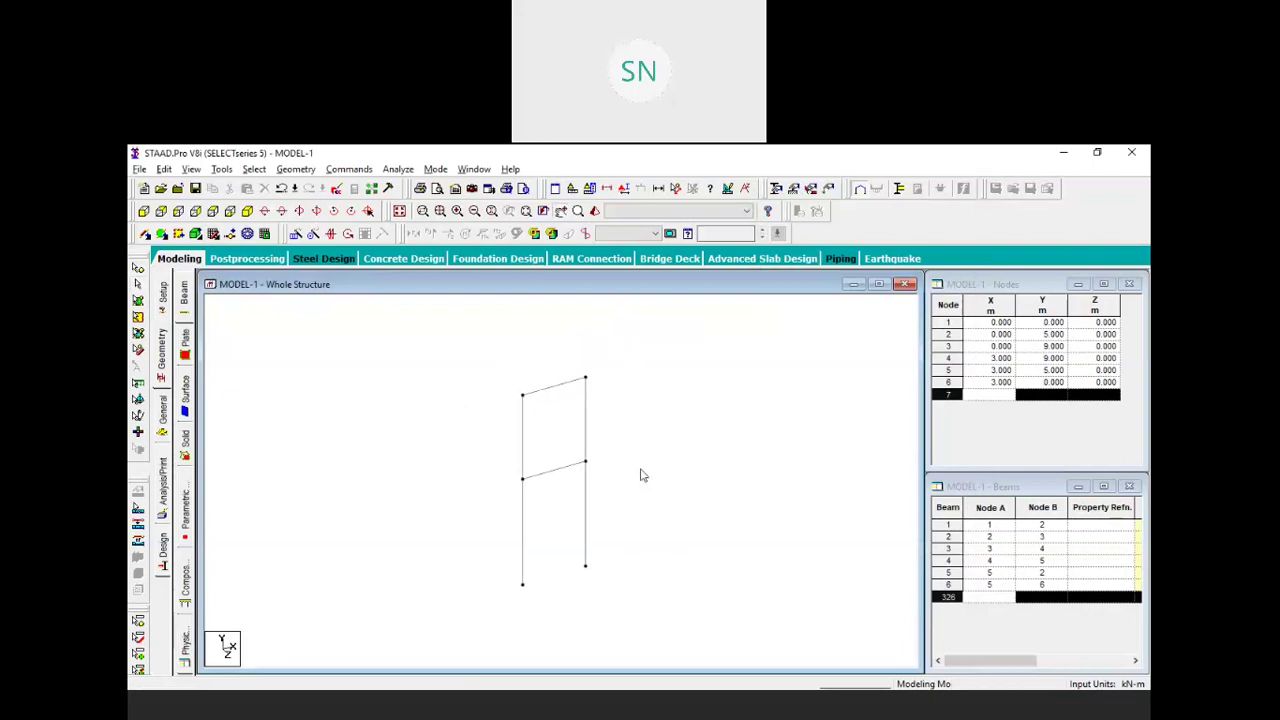
drag(674, 326, 466, 572)
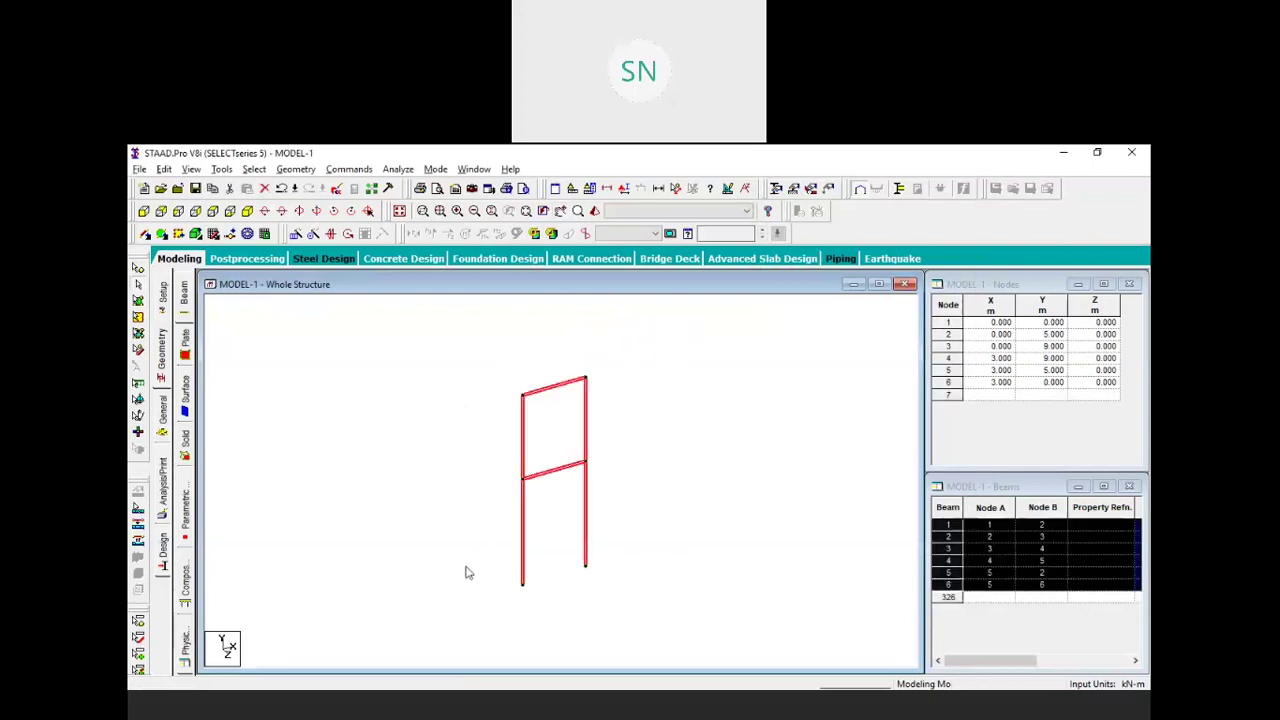
click(295, 233)
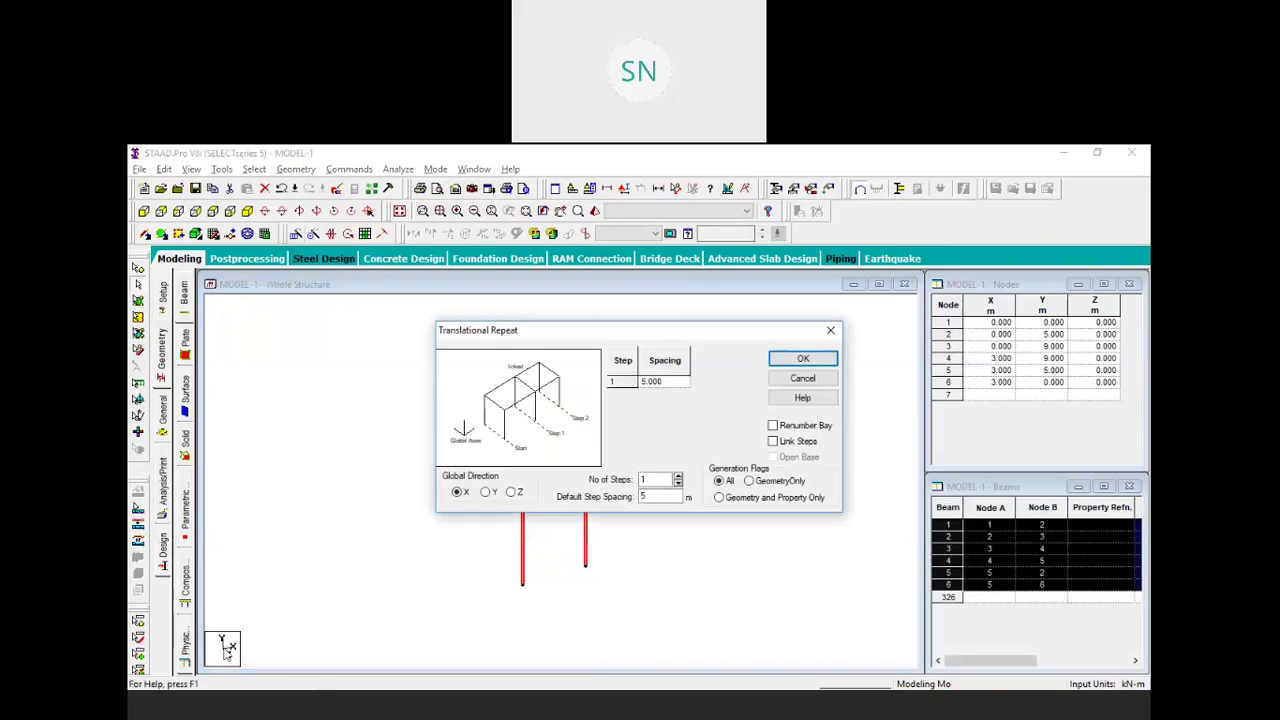
click(512, 494)
click(678, 478)
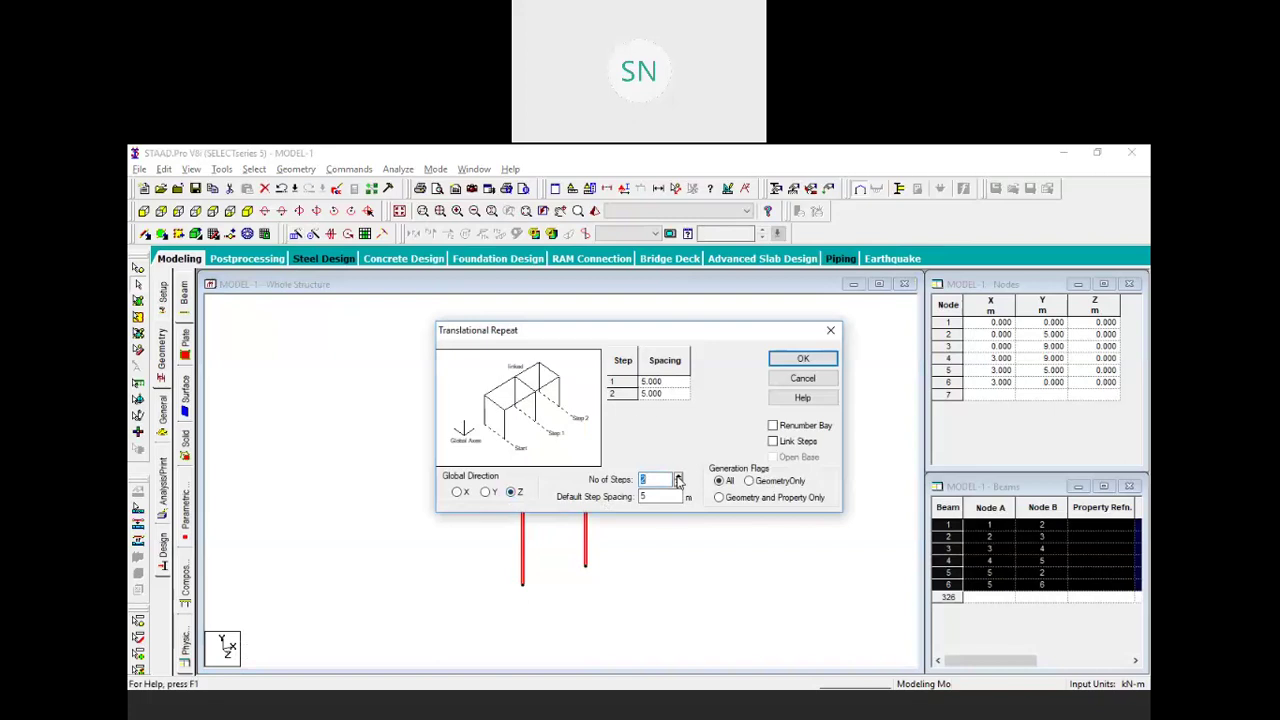
click(678, 478)
drag(652, 497, 629, 502)
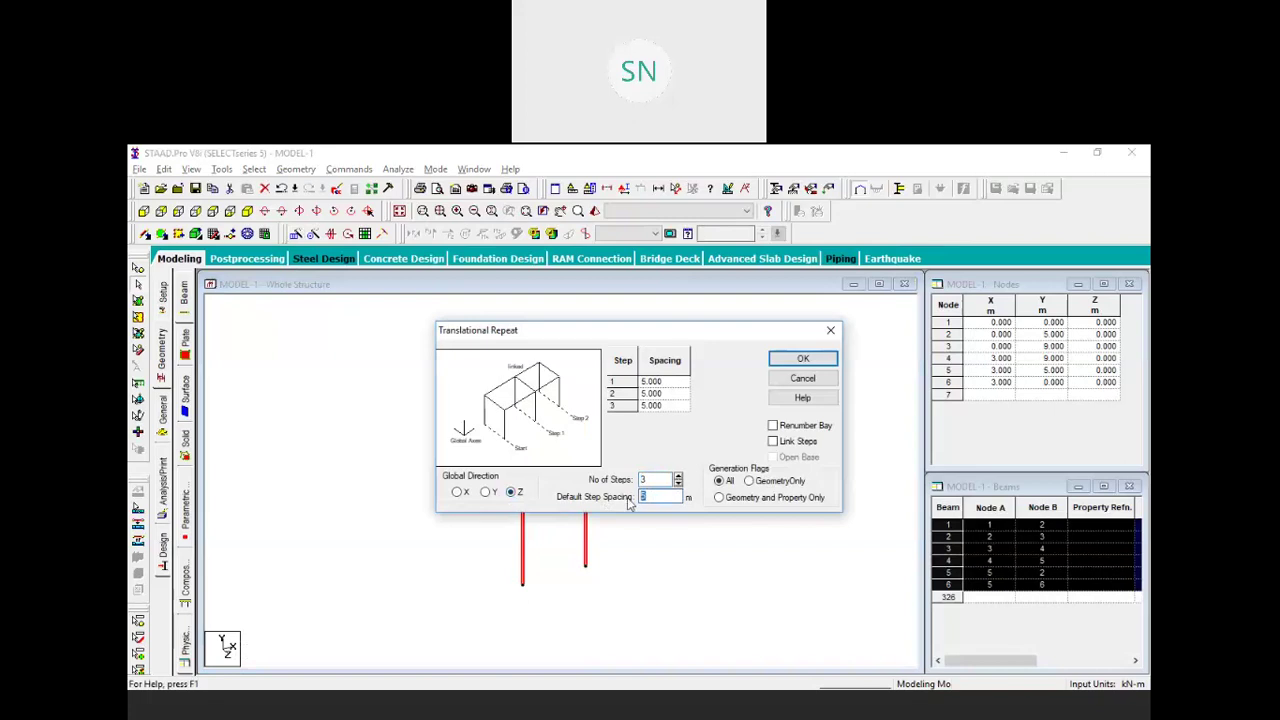
click(805, 360)
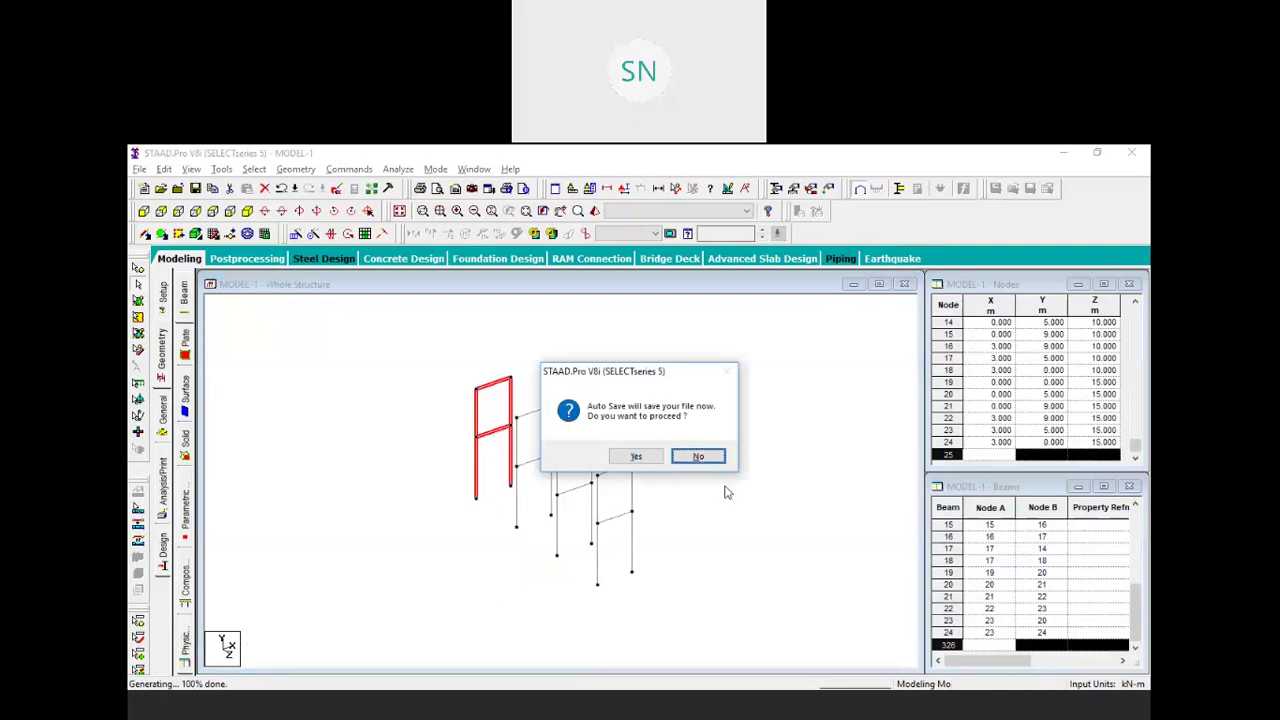
Accept the auto save of the modified structure and clear the selection of the original end frame
key(Left)
key(Return)
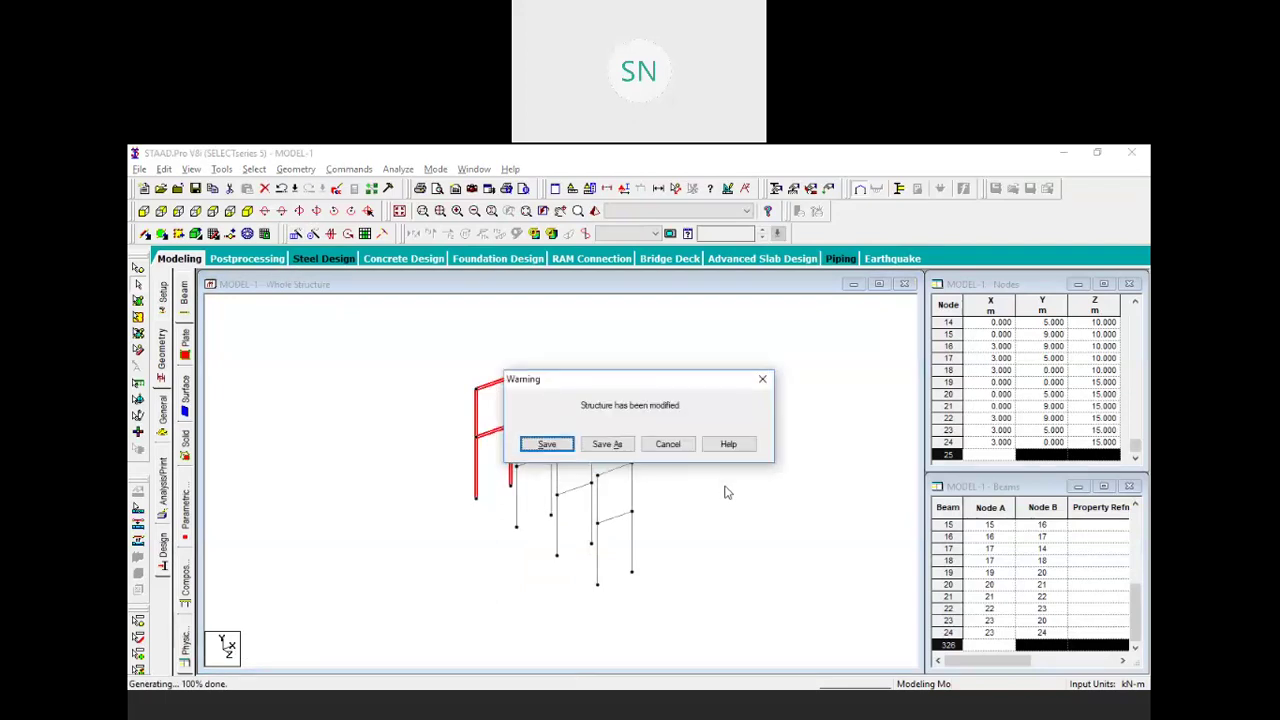
key(Return)
key(Right)
key(Right)
key(Right)
key(Right)
key(Right)
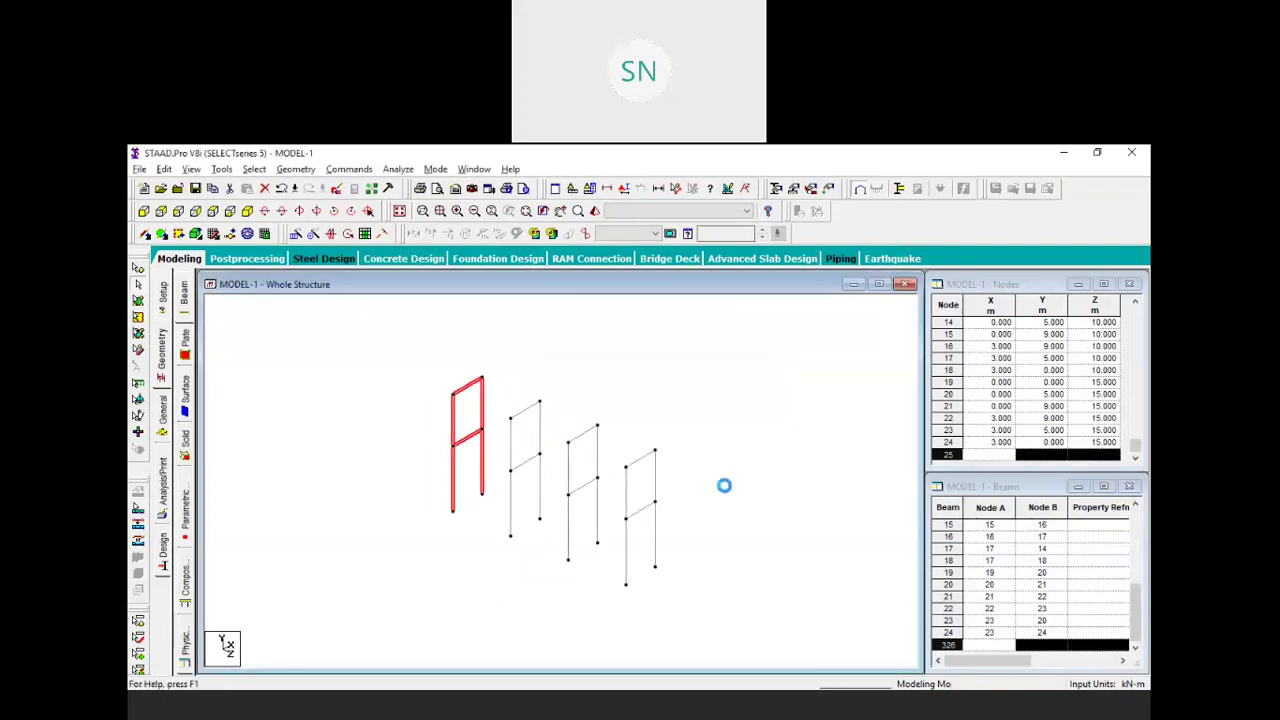
click(788, 452)
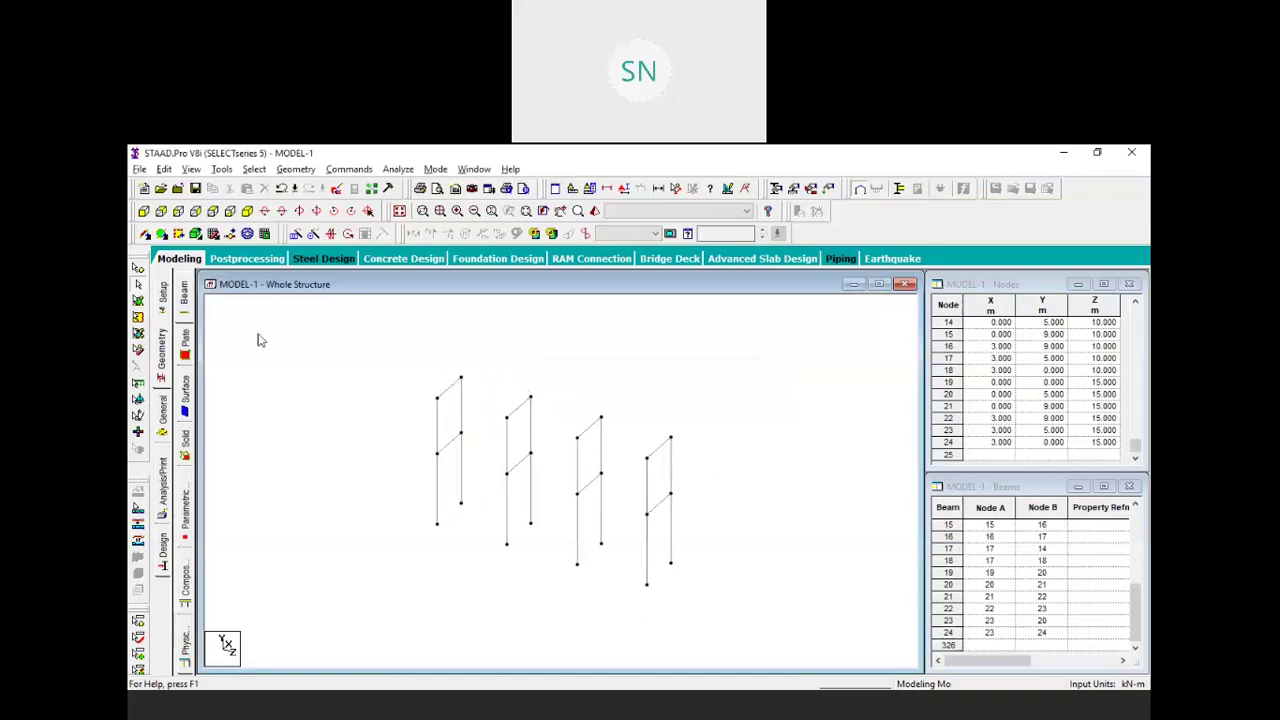
Draw beams node to node along global Z to connect the top corners of the repeated frames on both sides
click(145, 233)
click(461, 378)
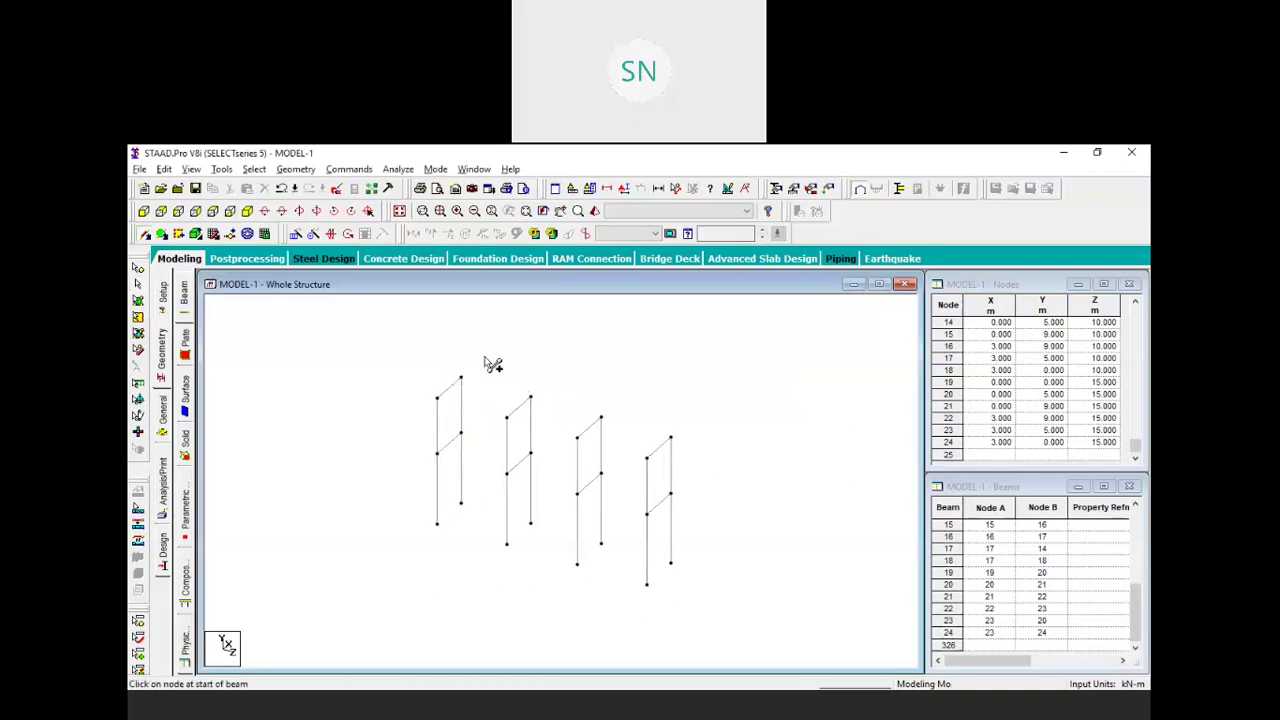
click(530, 397)
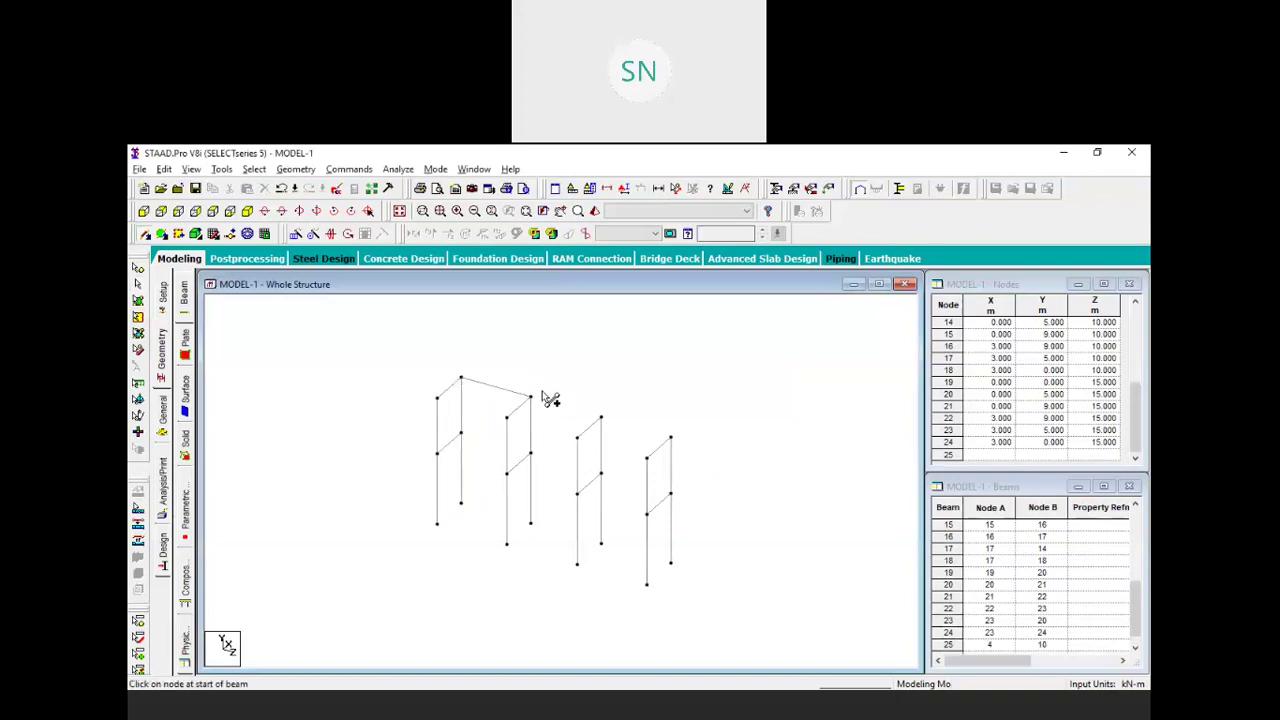
click(601, 416)
click(671, 437)
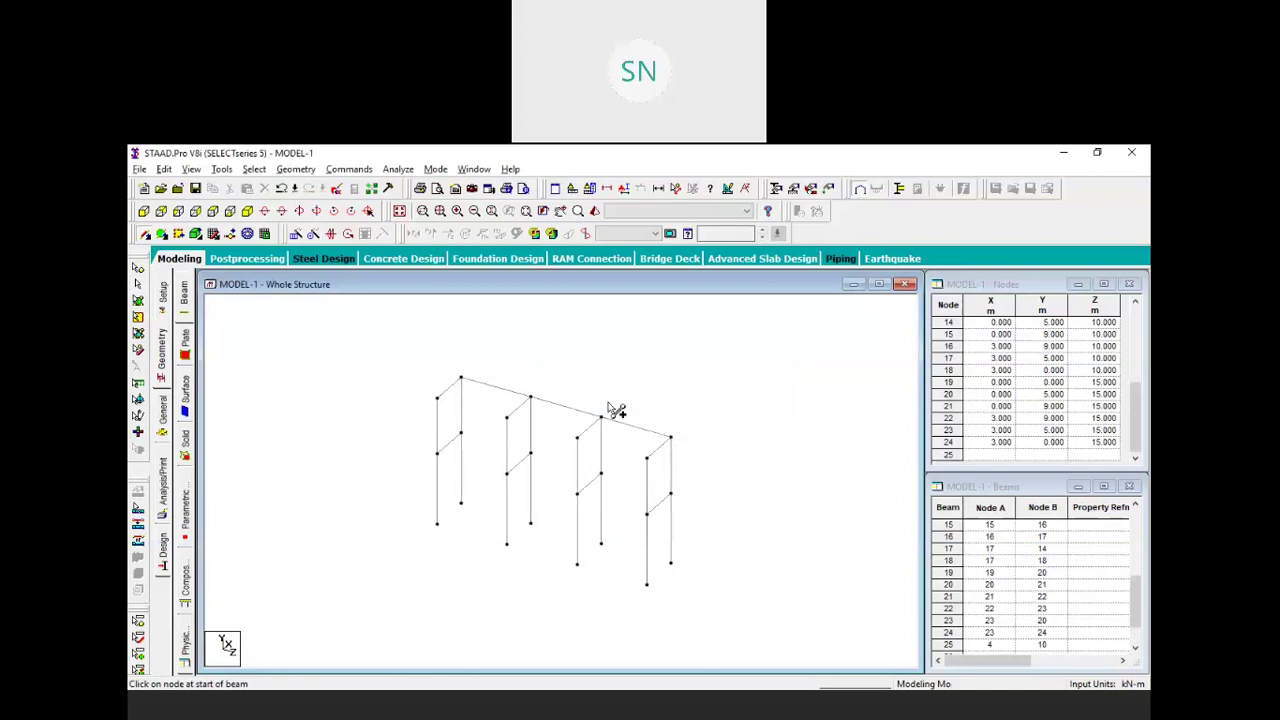
click(437, 398)
click(507, 417)
click(577, 437)
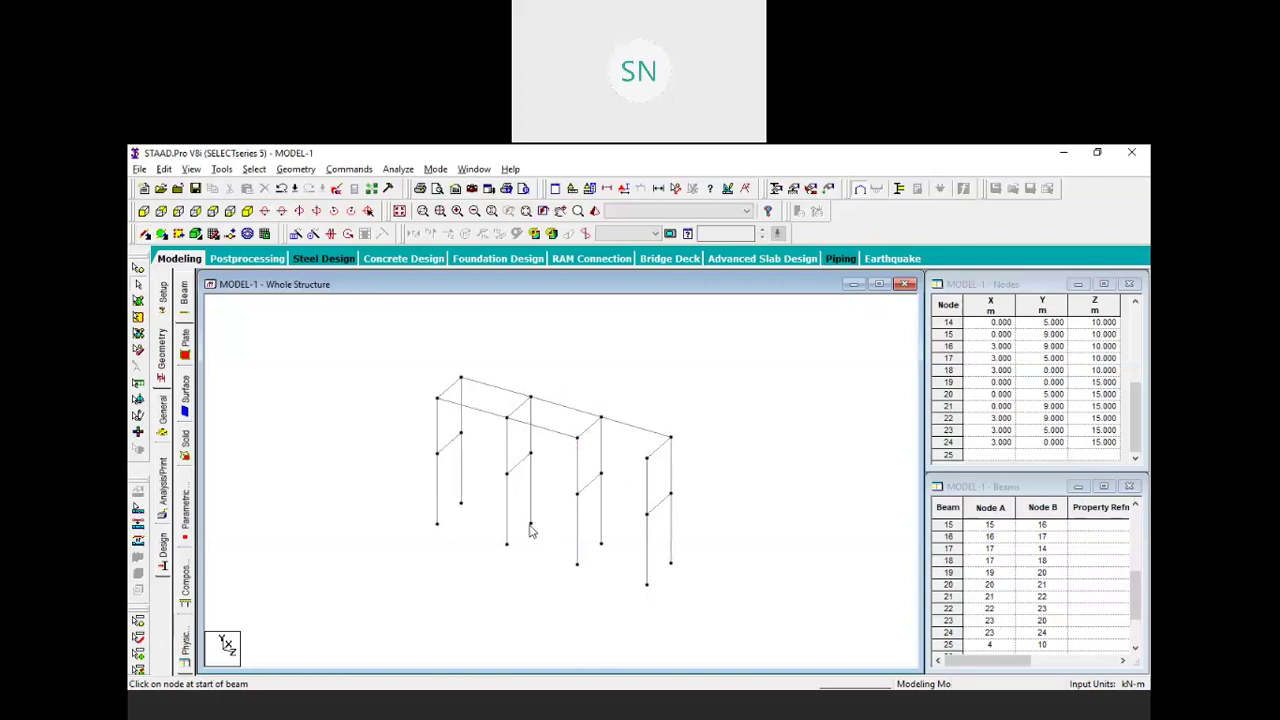
Undo the connecting top beams and the Translational Repeat, back to the single end frame
key(ctrl+z)
key(ctrl+z)
key(ctrl+z)
key(ctrl+z)
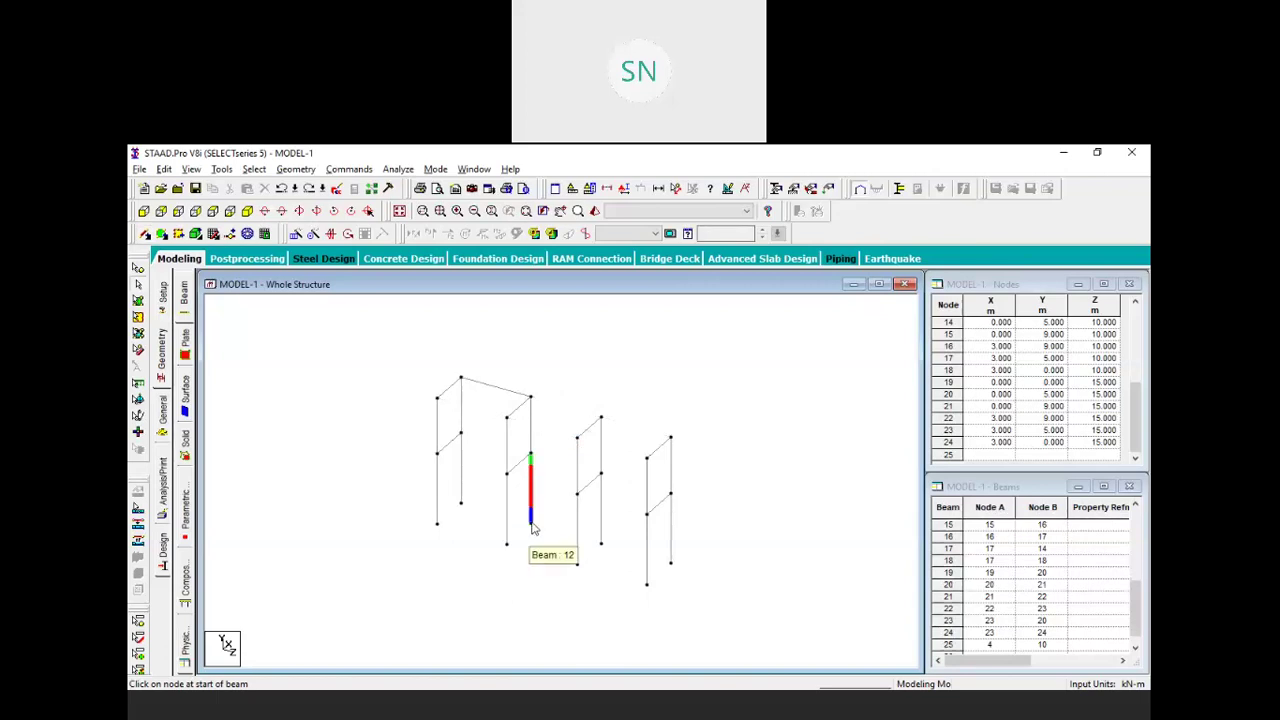
key(ctrl+z)
Copy the whole end frame with Translational Repeat along global Z in 3 steps of 5 m with Link Steps enabled
drag(643, 332, 479, 621)
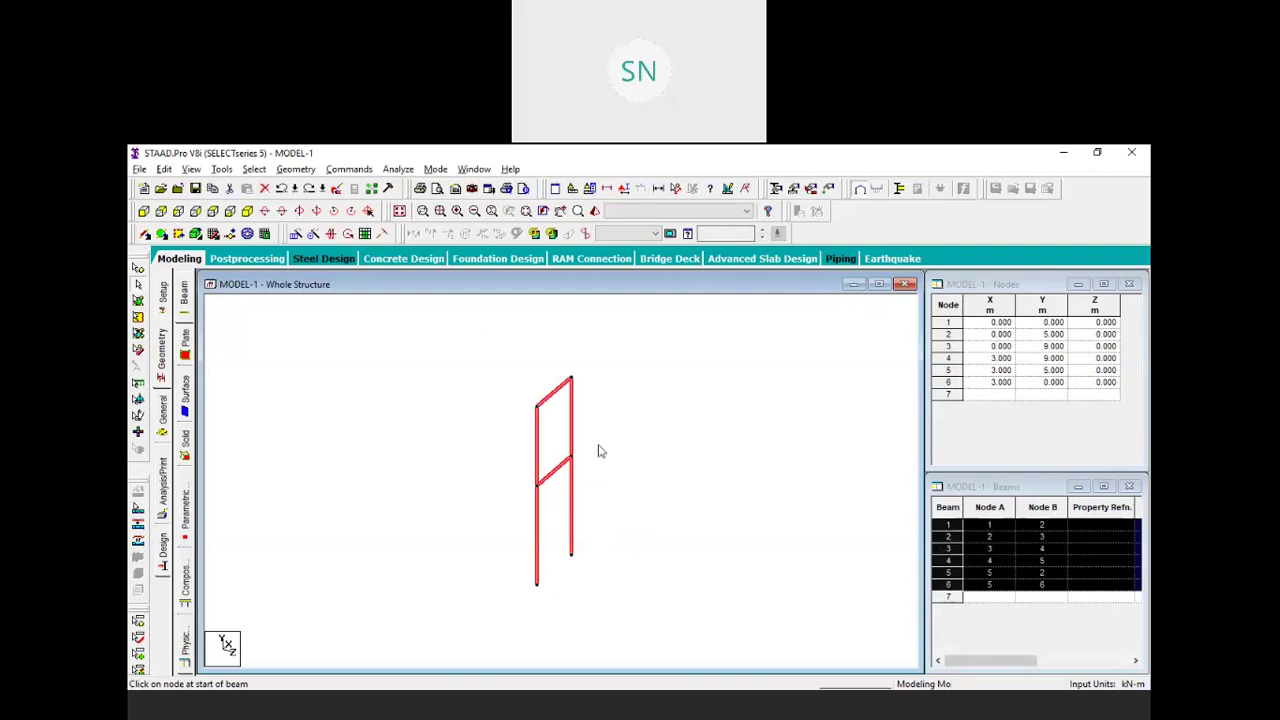
click(296, 234)
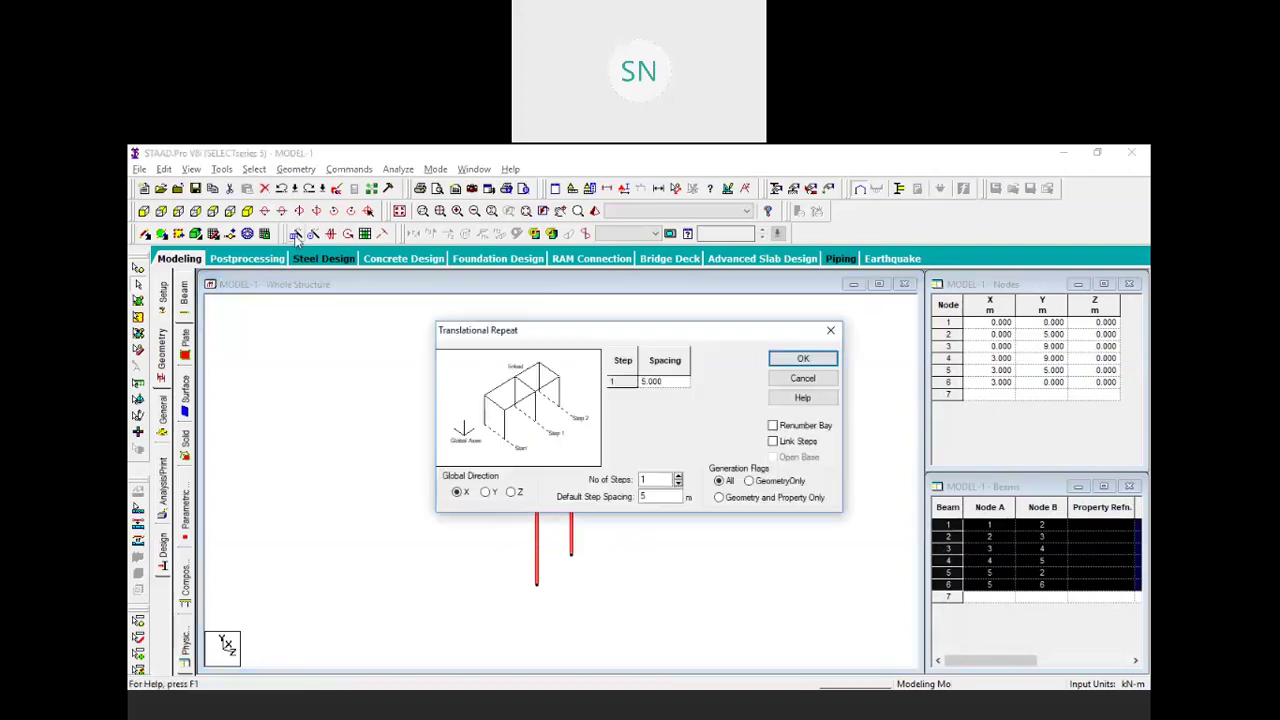
click(511, 492)
click(678, 476)
click(678, 477)
double_click(648, 497)
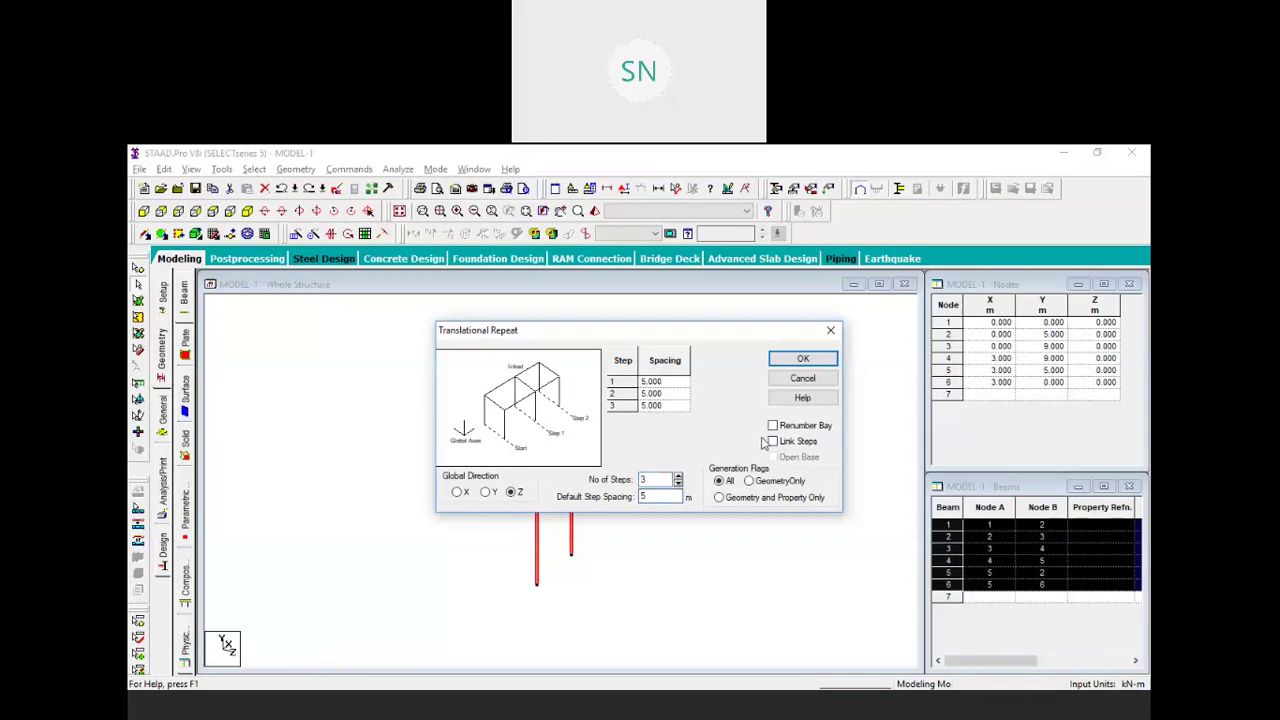
click(772, 442)
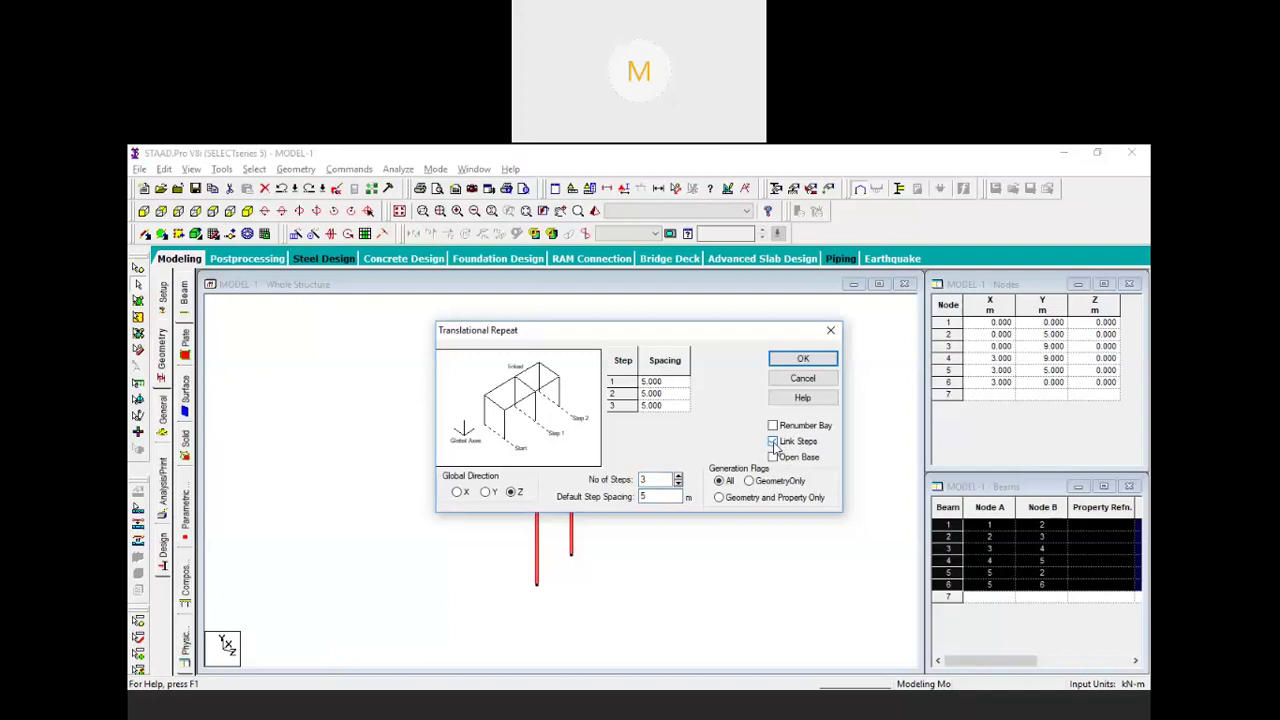
click(803, 358)
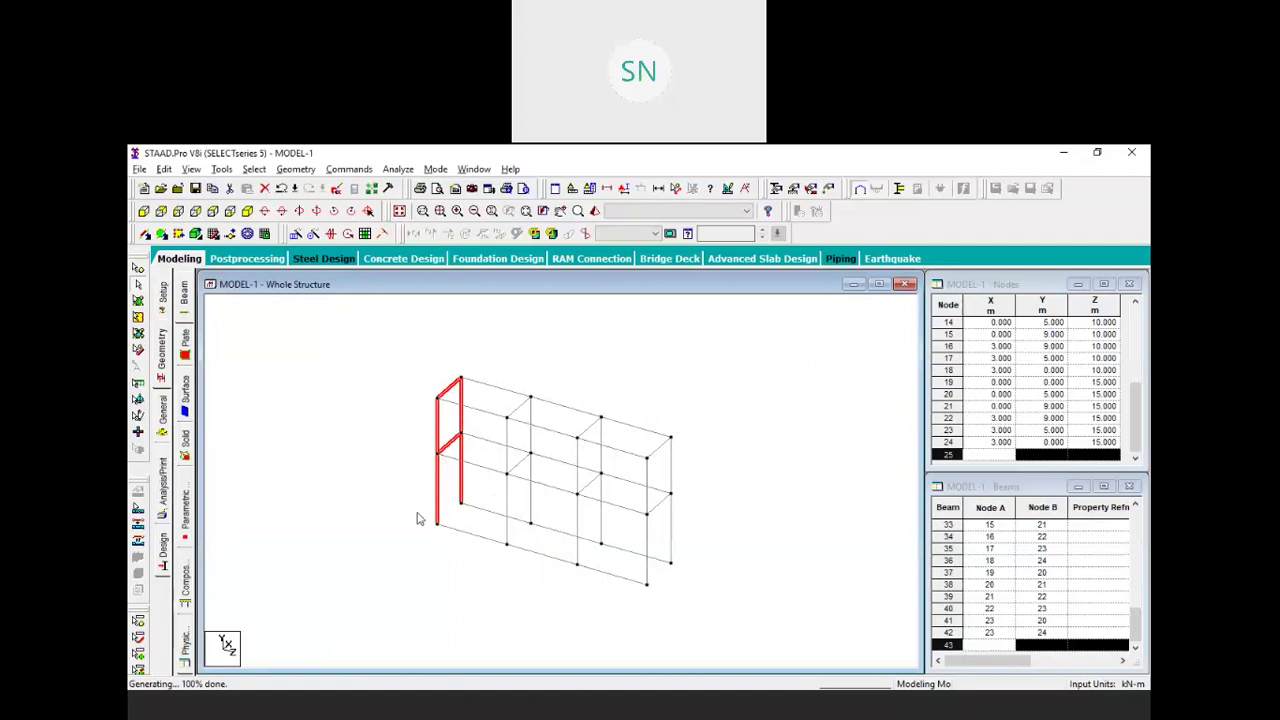
Delete the six base-level beams that link the column feet along global Z
click(458, 558)
click(474, 536)
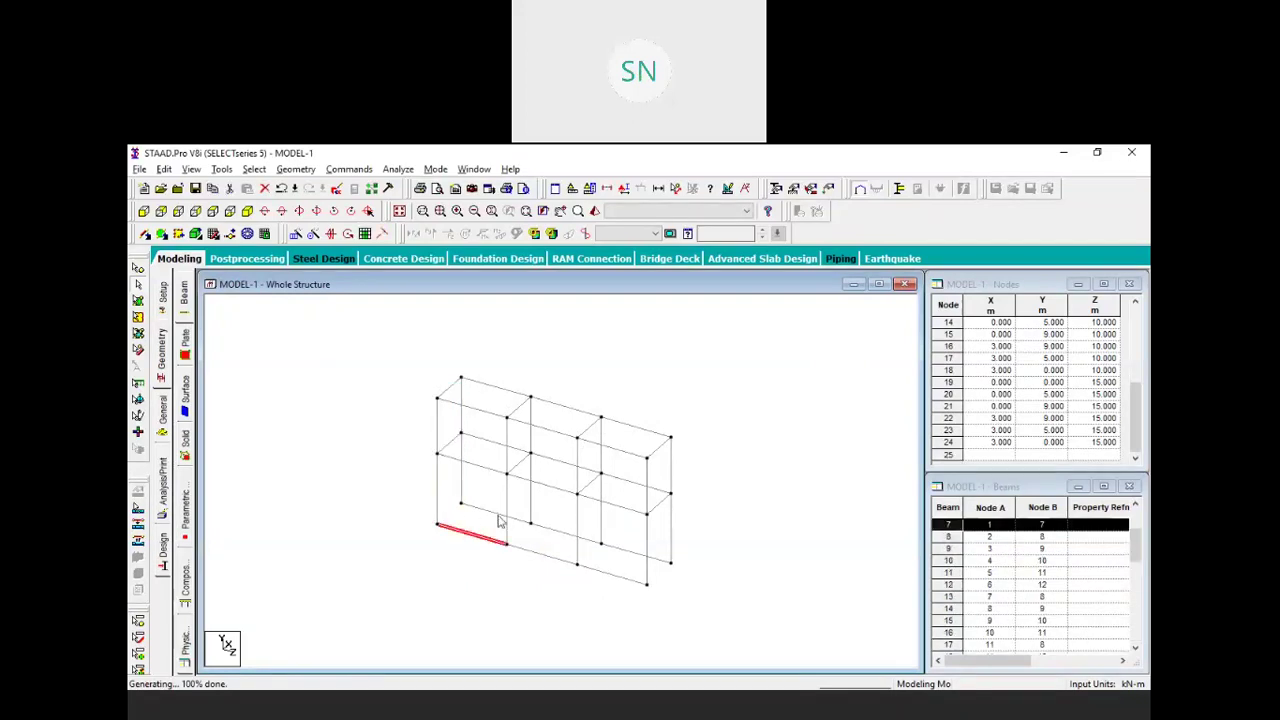
ctrl+click(491, 512)
ctrl+click(556, 530)
ctrl+click(544, 555)
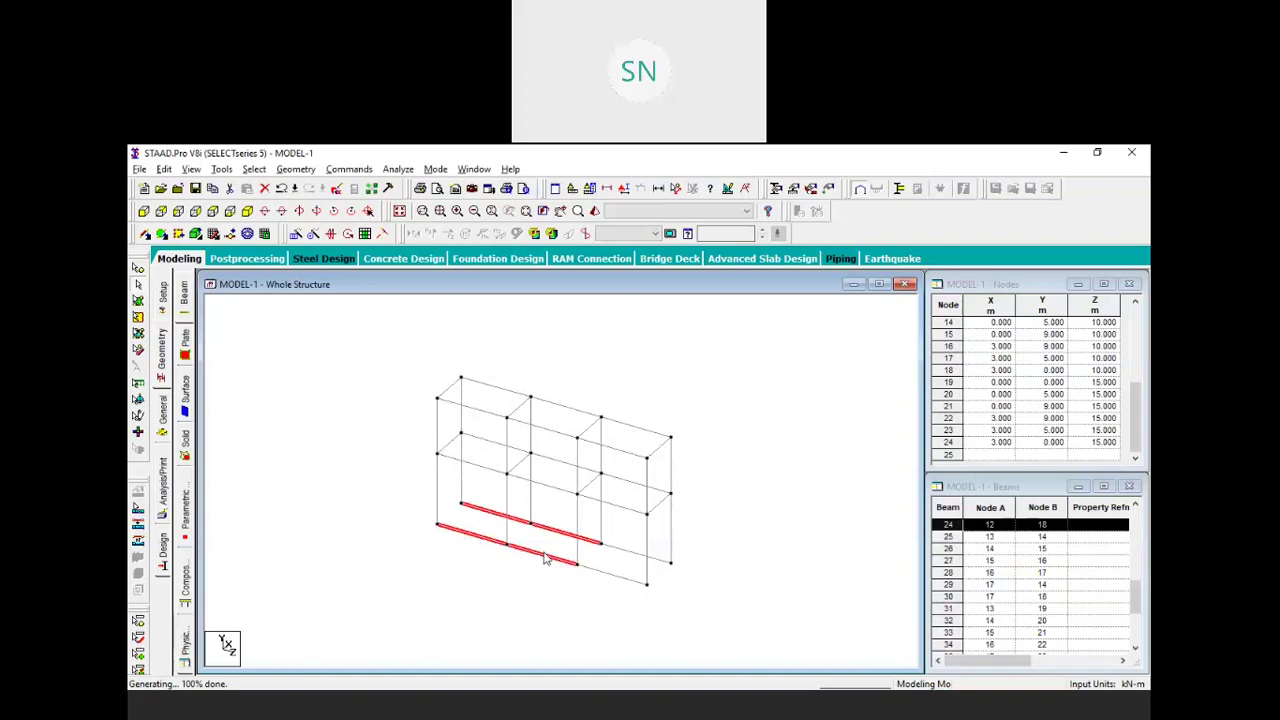
ctrl+click(603, 573)
ctrl+click(627, 552)
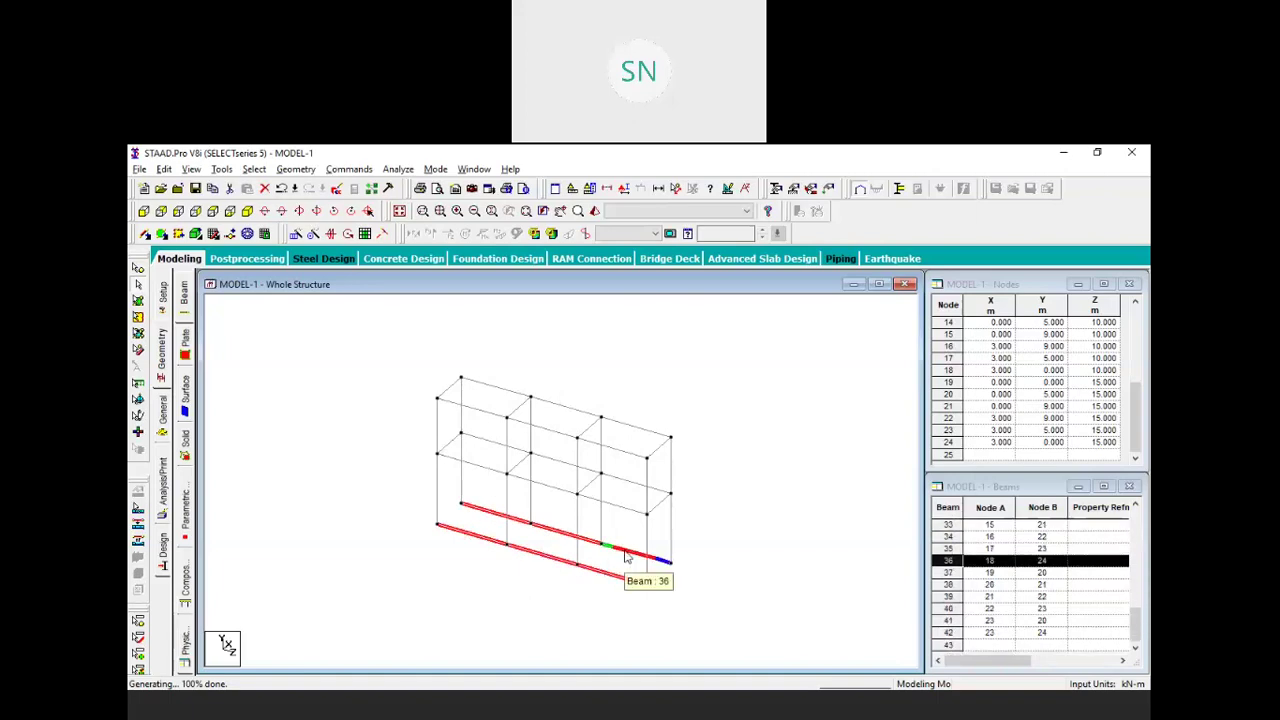
key(Delete)
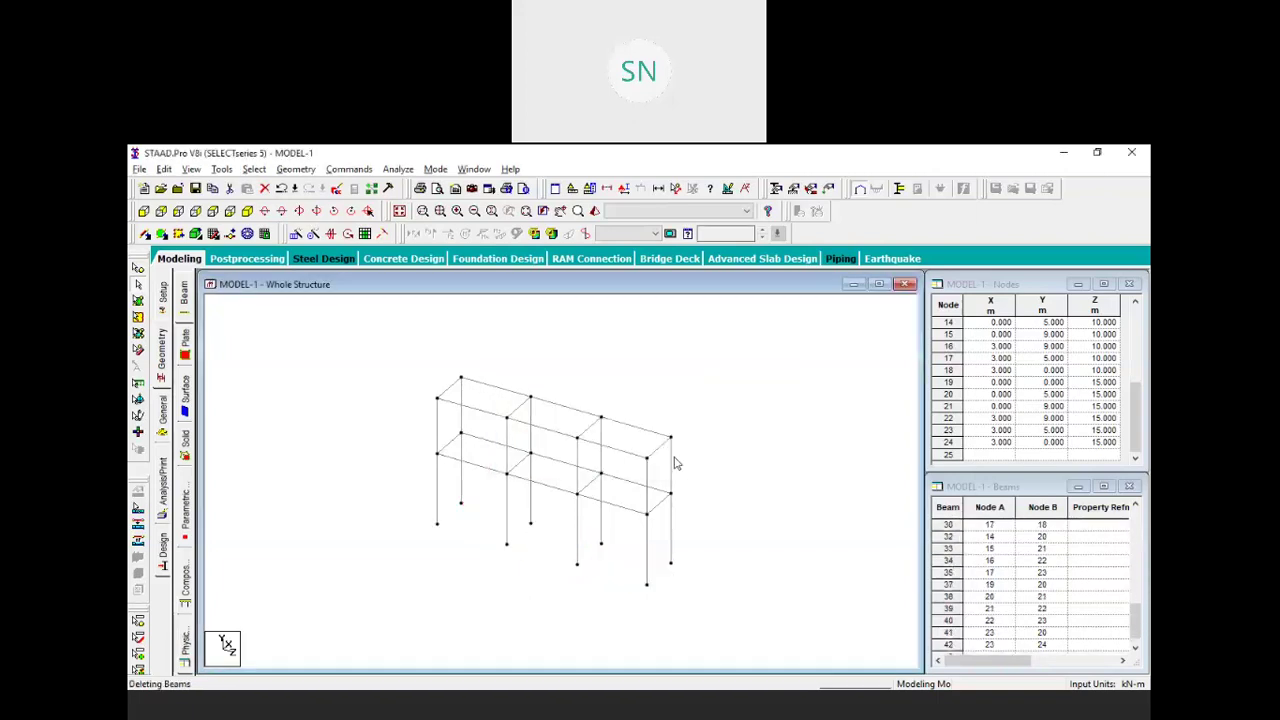
Look through the Beams table to review the member numbers and their end nodes
click(668, 457)
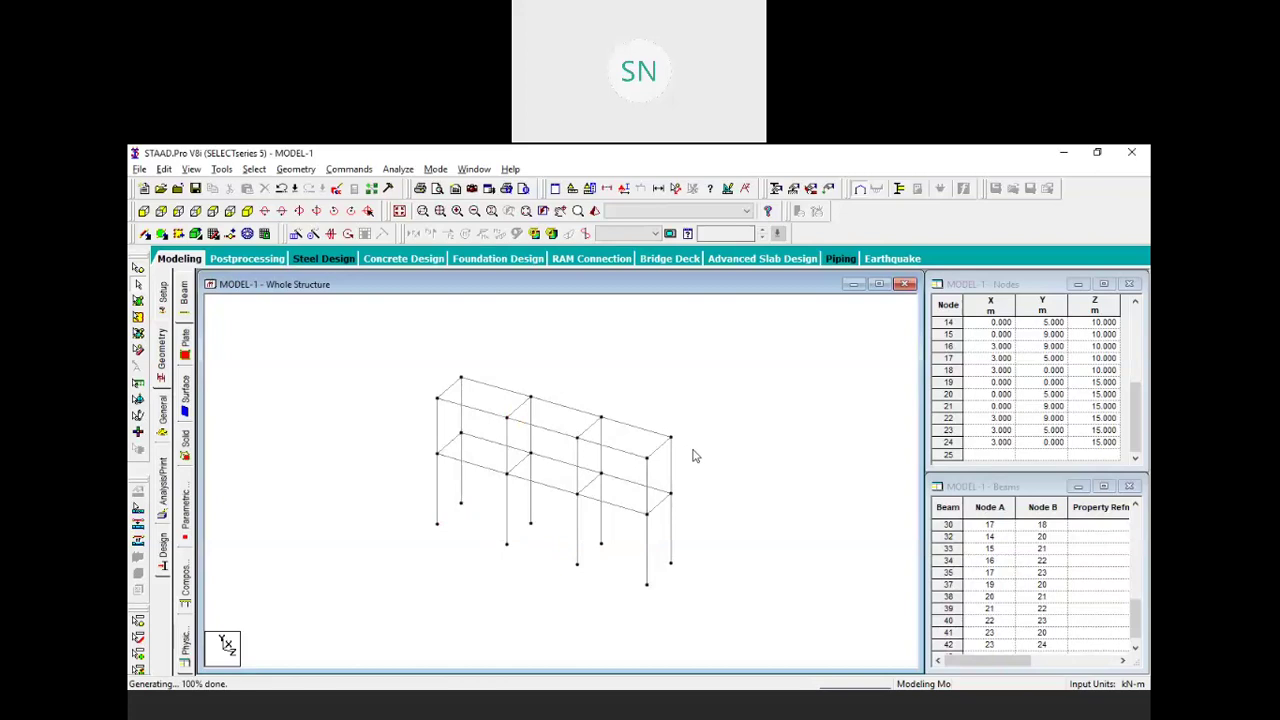
key(super+shift+s)
scroll(1022, 577, up, 2)
scroll(1022, 577, up, 8)
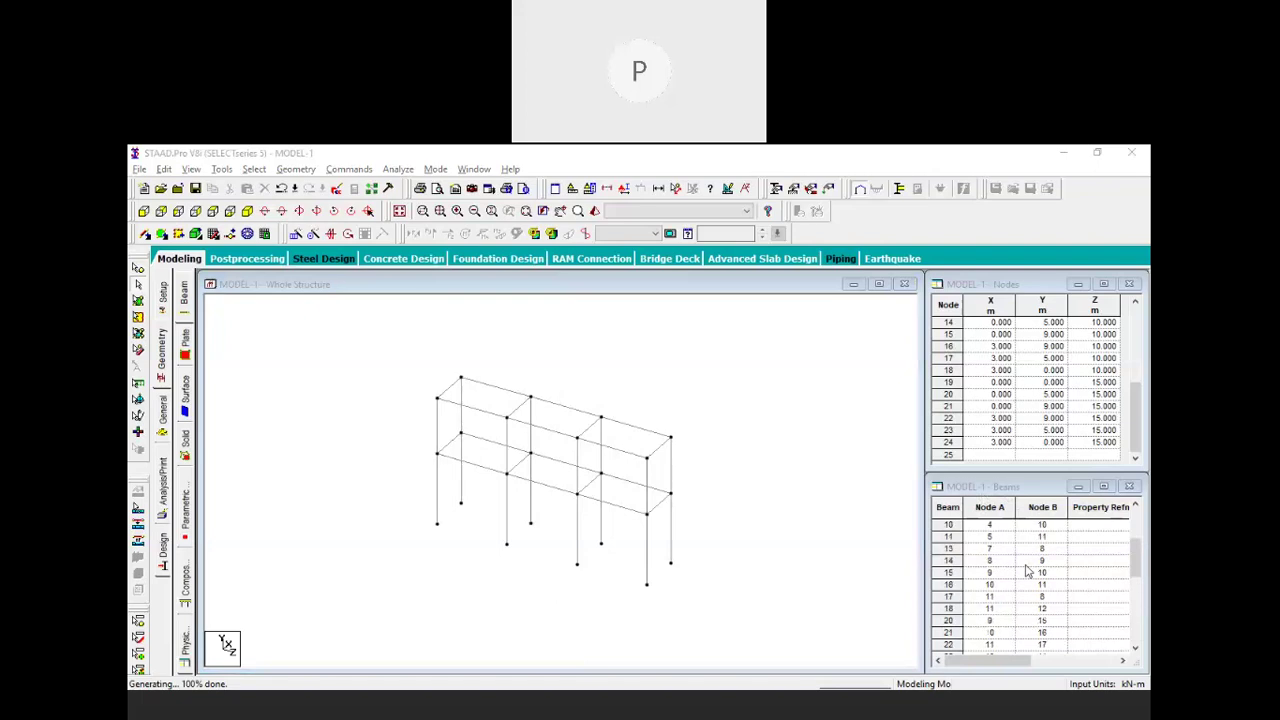
mouse_move(1134, 530)
mouse_down()
mouse_move(1144, 578)
mouse_move(1136, 530)
mouse_up()
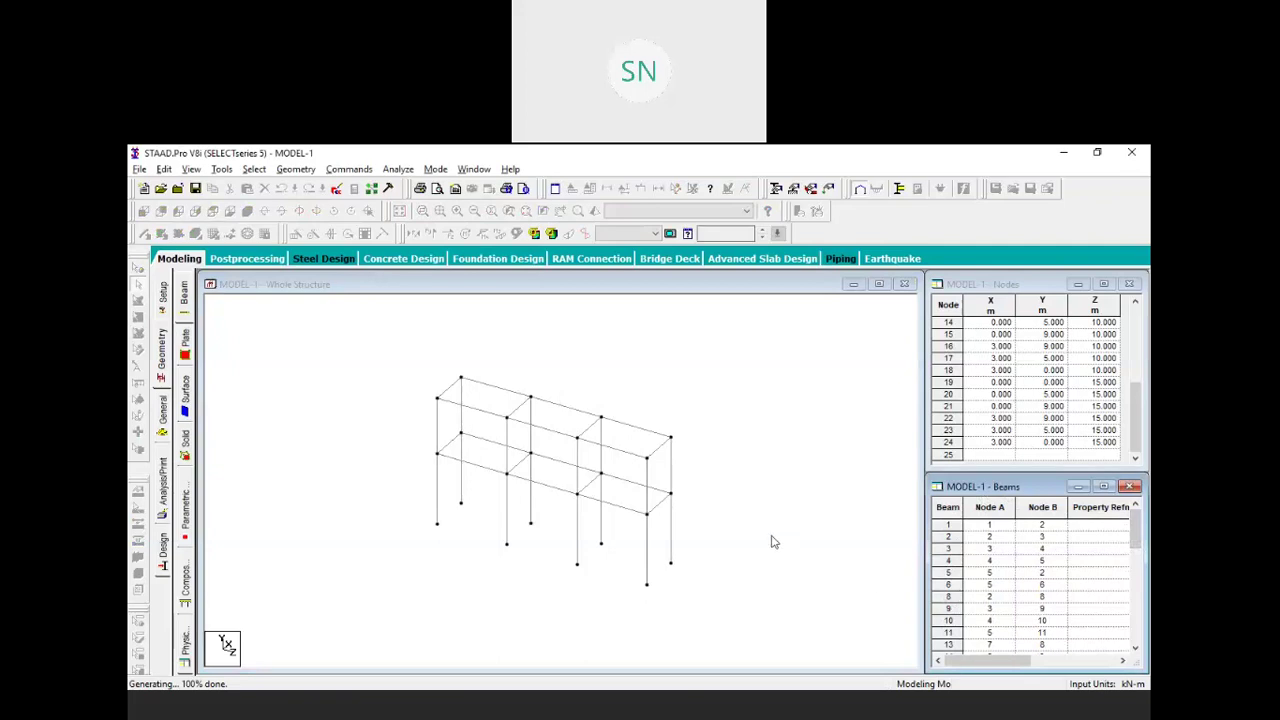
click(1061, 655)
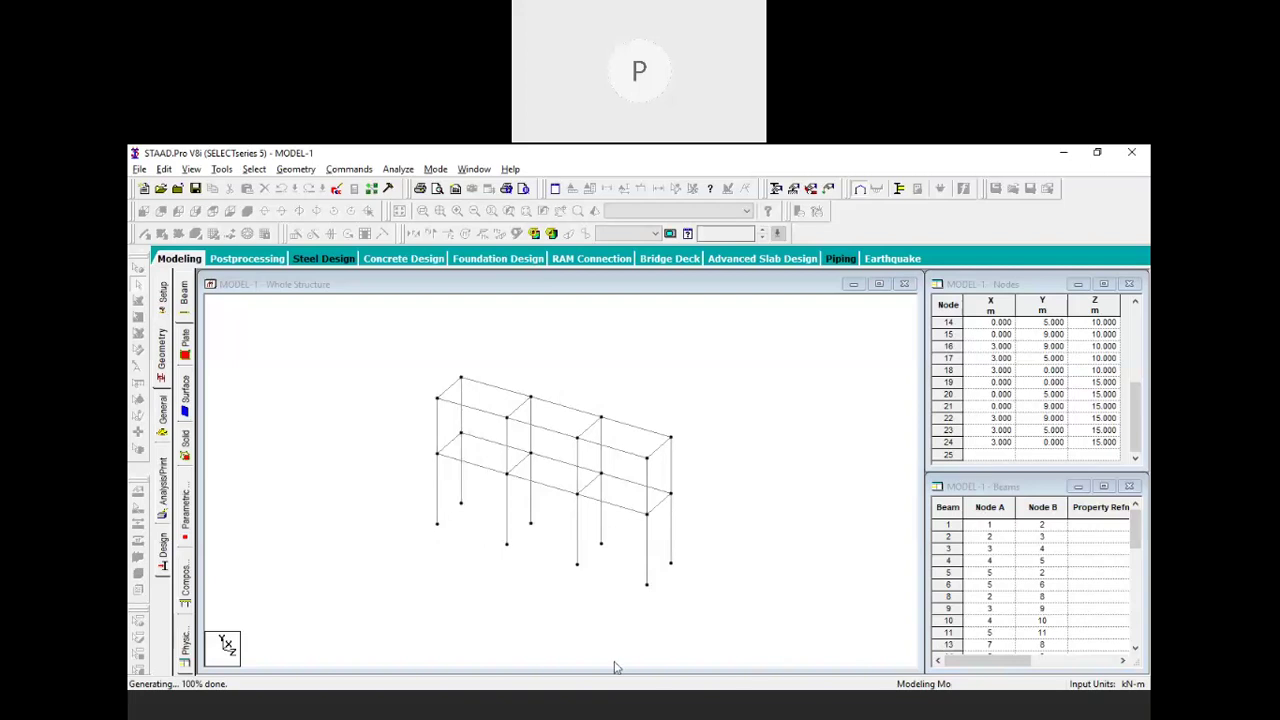
scroll(1003, 588, down, 7)
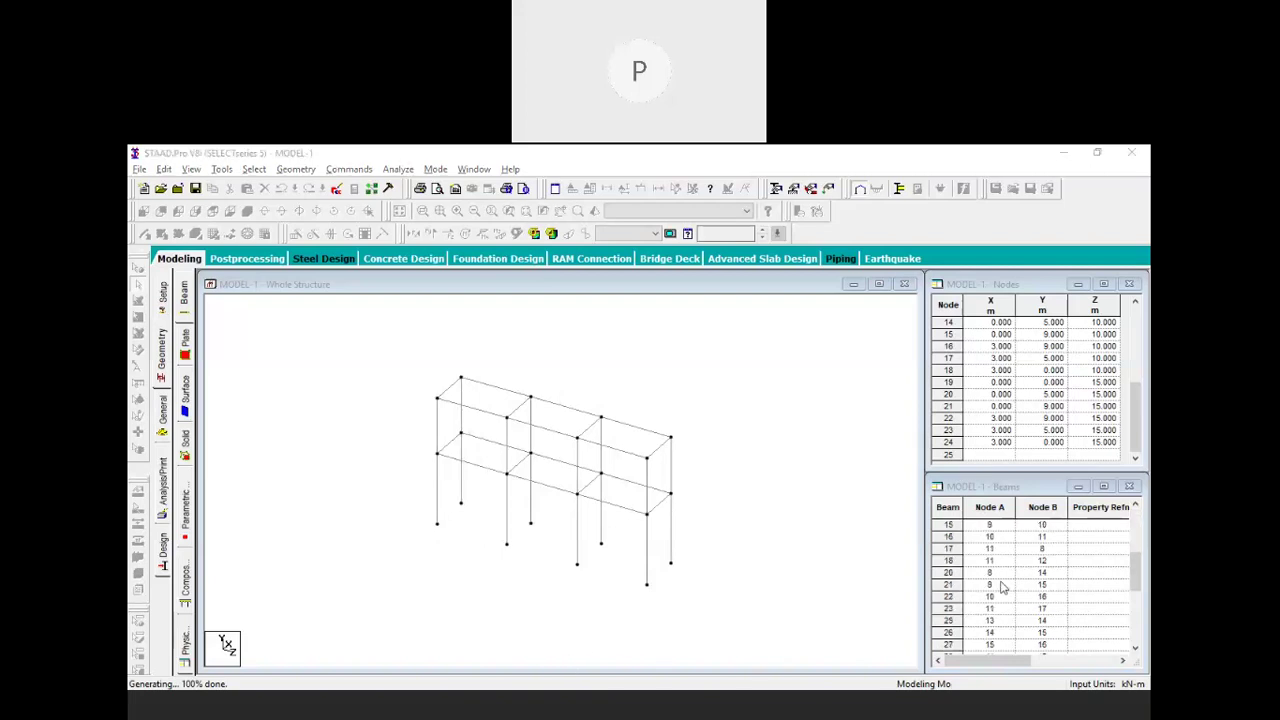
scroll(1003, 588, down, 3)
scroll(1003, 588, up, 10)
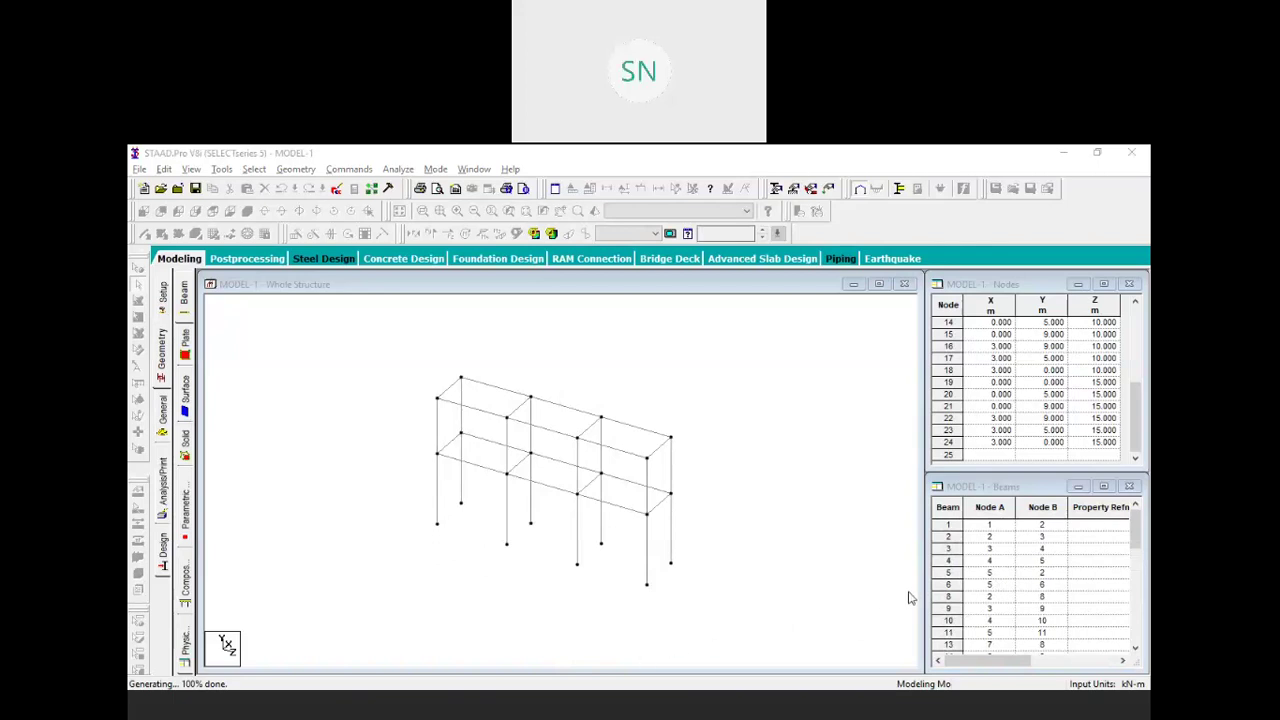
click(684, 413)
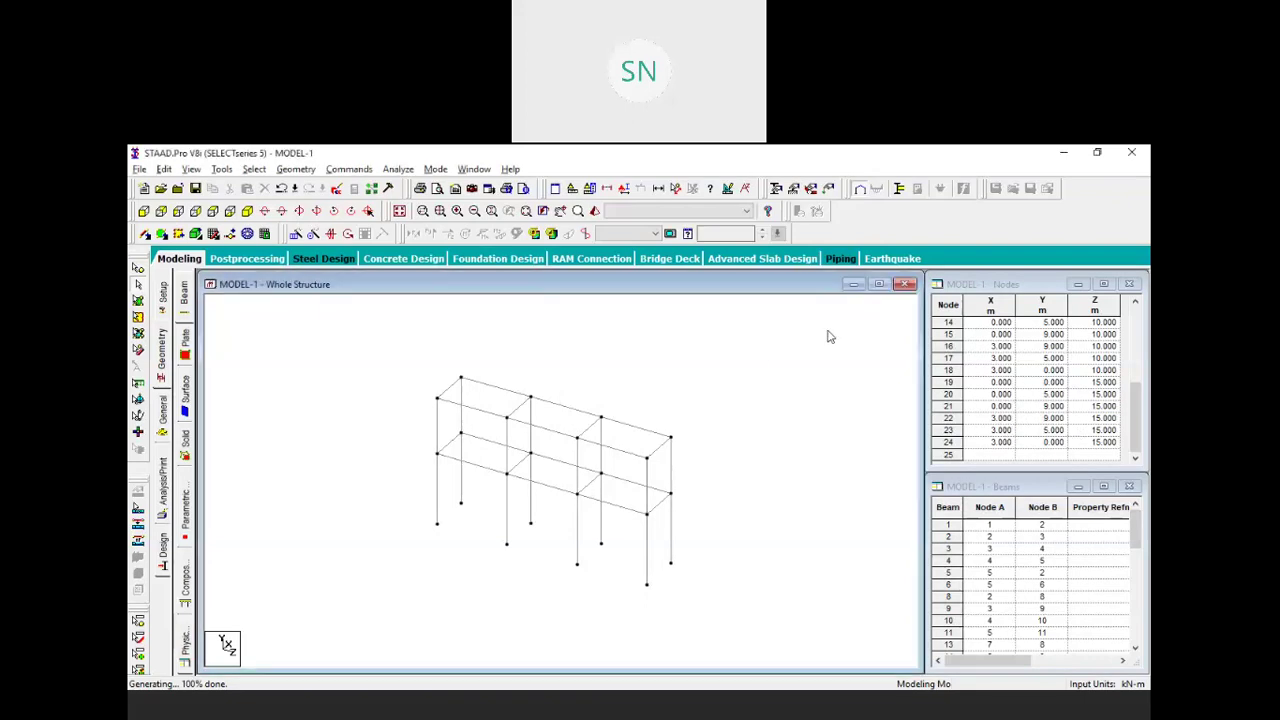
Select the entire frame and delete all its beams together with the orphan nodes
drag(829, 332, 337, 618)
key(Delete)
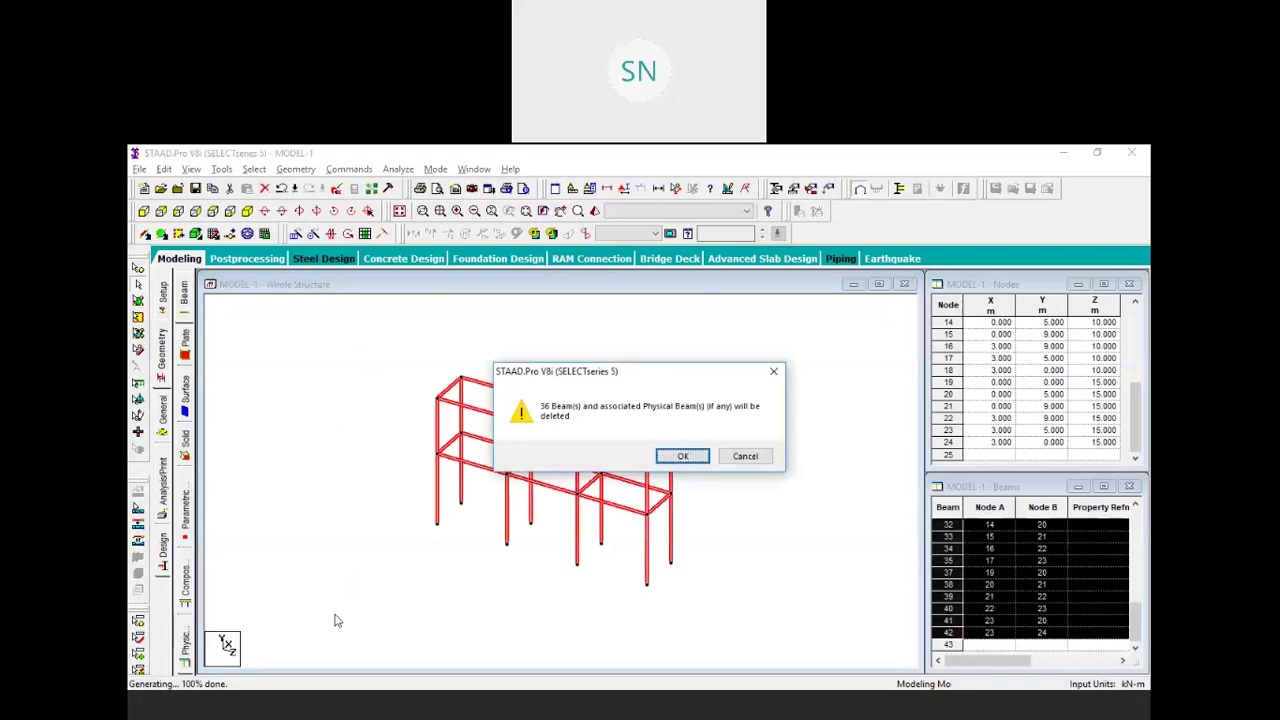
key(Return)
key(Return)
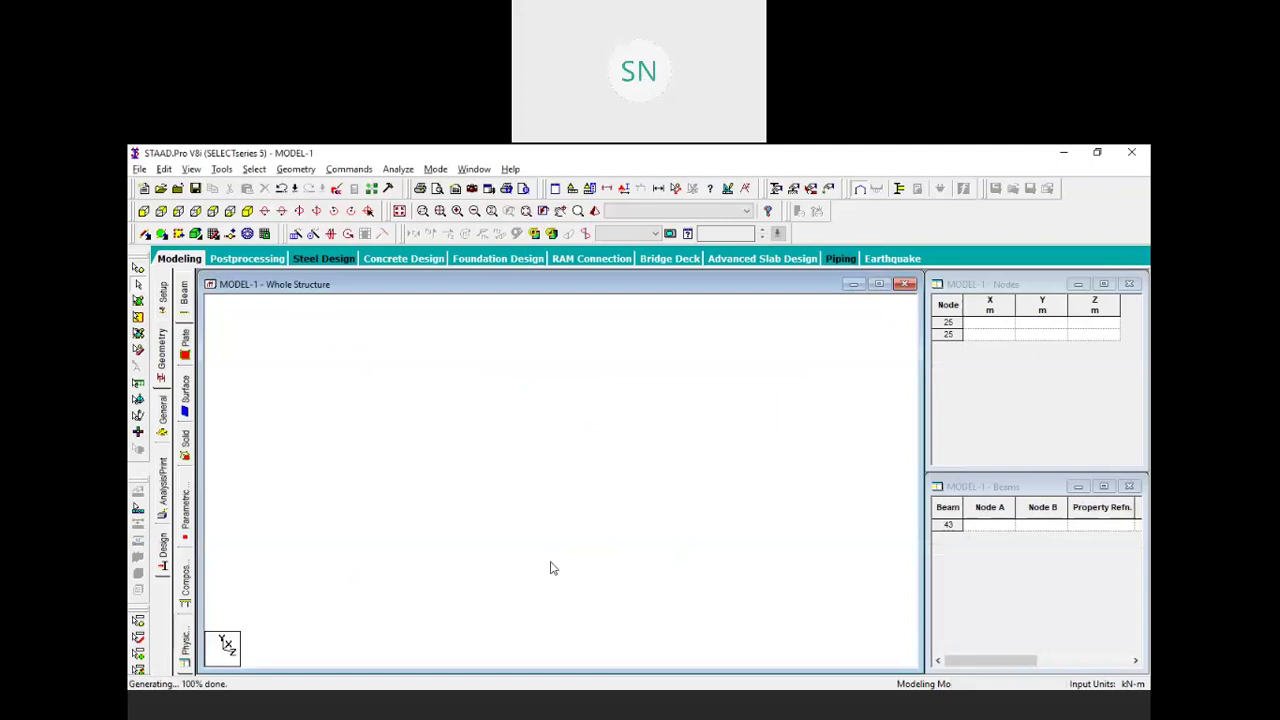
Switch to the assignment PDF and mark the base centre and a base corner of the pyramid on page 2
key(alt+Tab)
scroll(595, 483, up, 10)
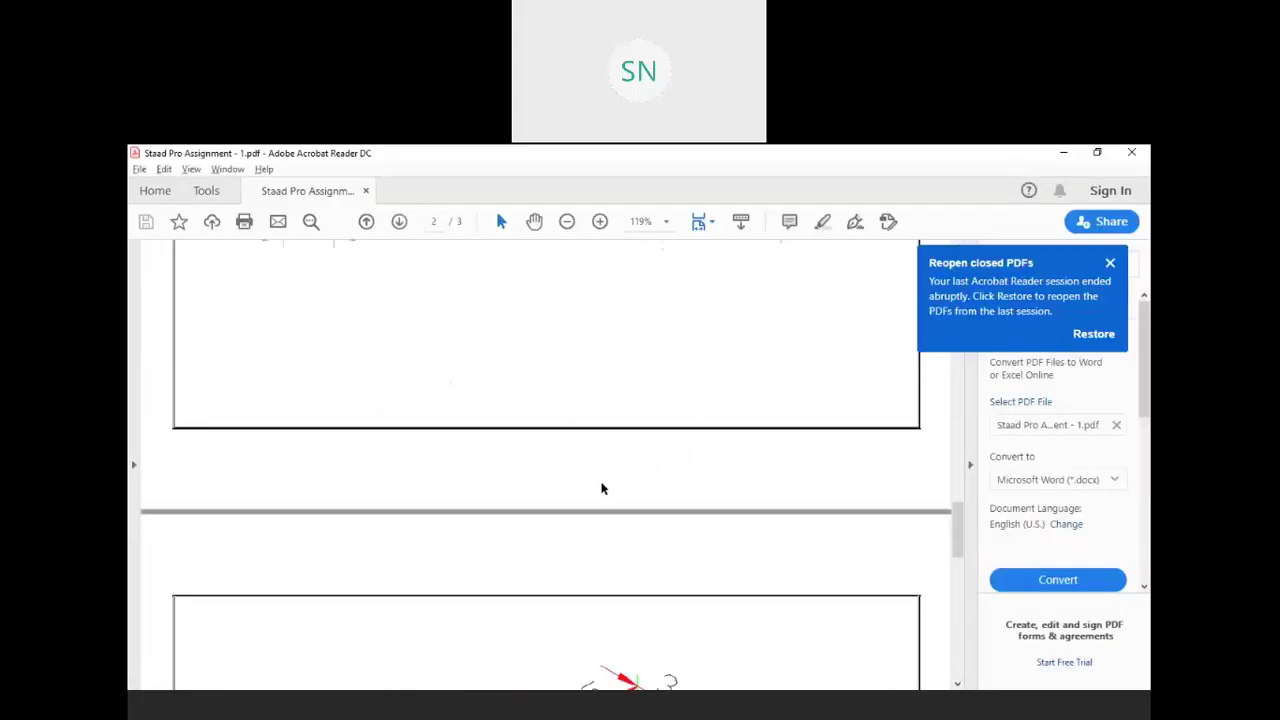
scroll(645, 511, down, 1)
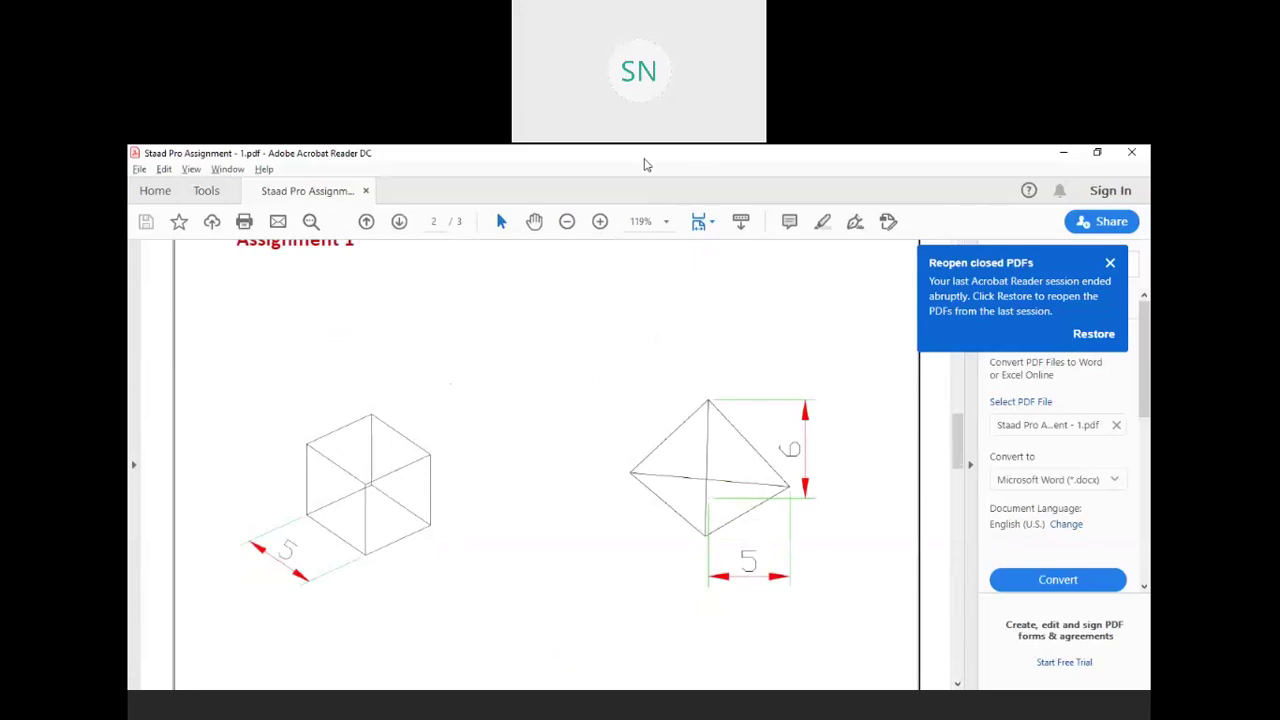
key(alt+Tab)
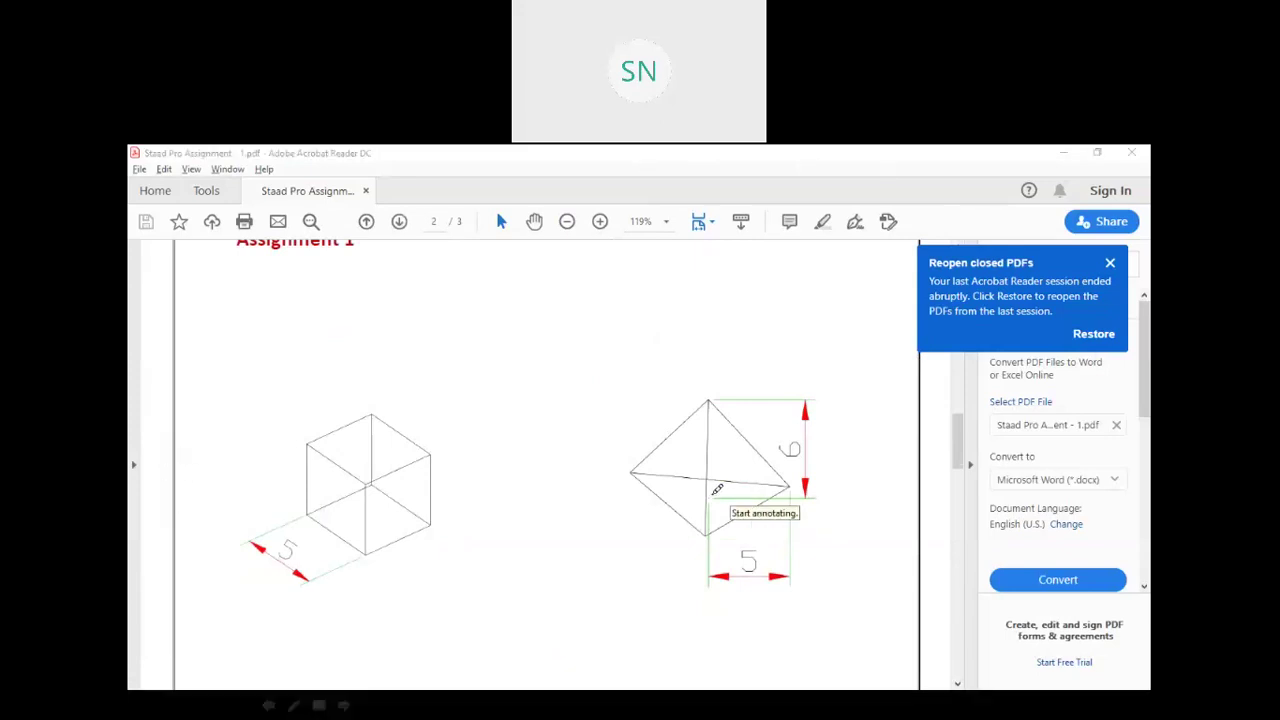
click(712, 493)
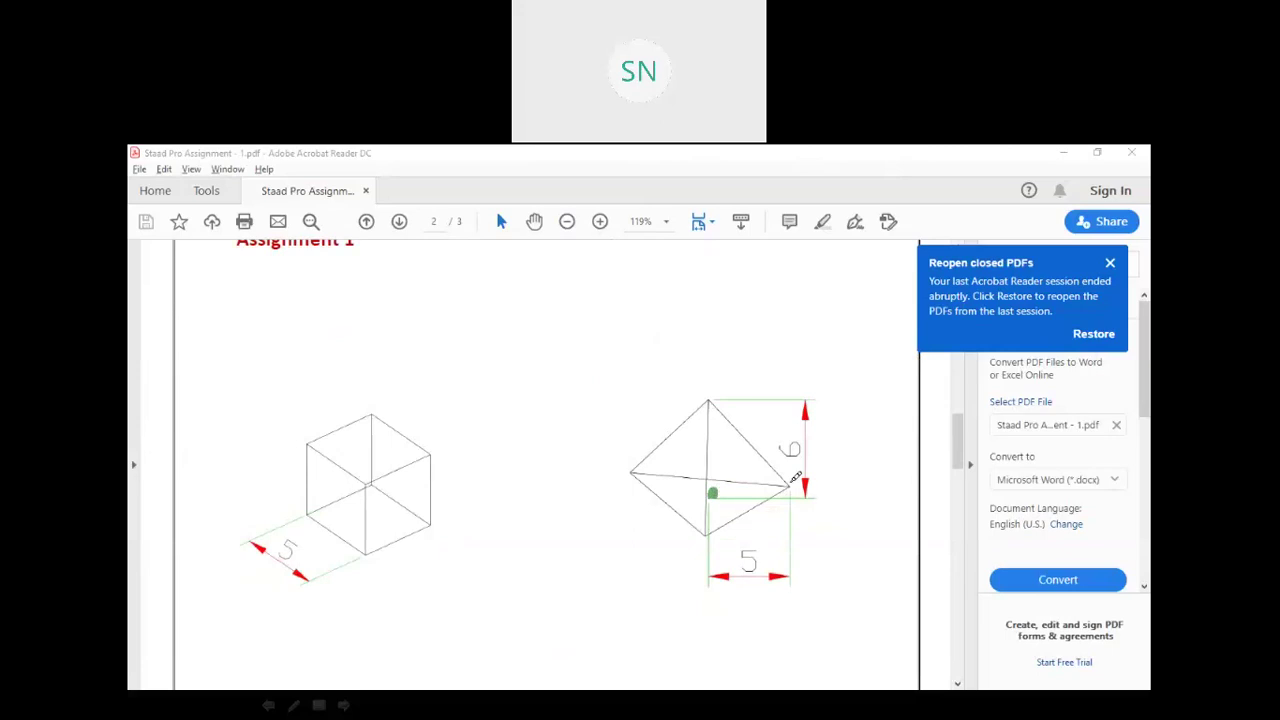
click(791, 486)
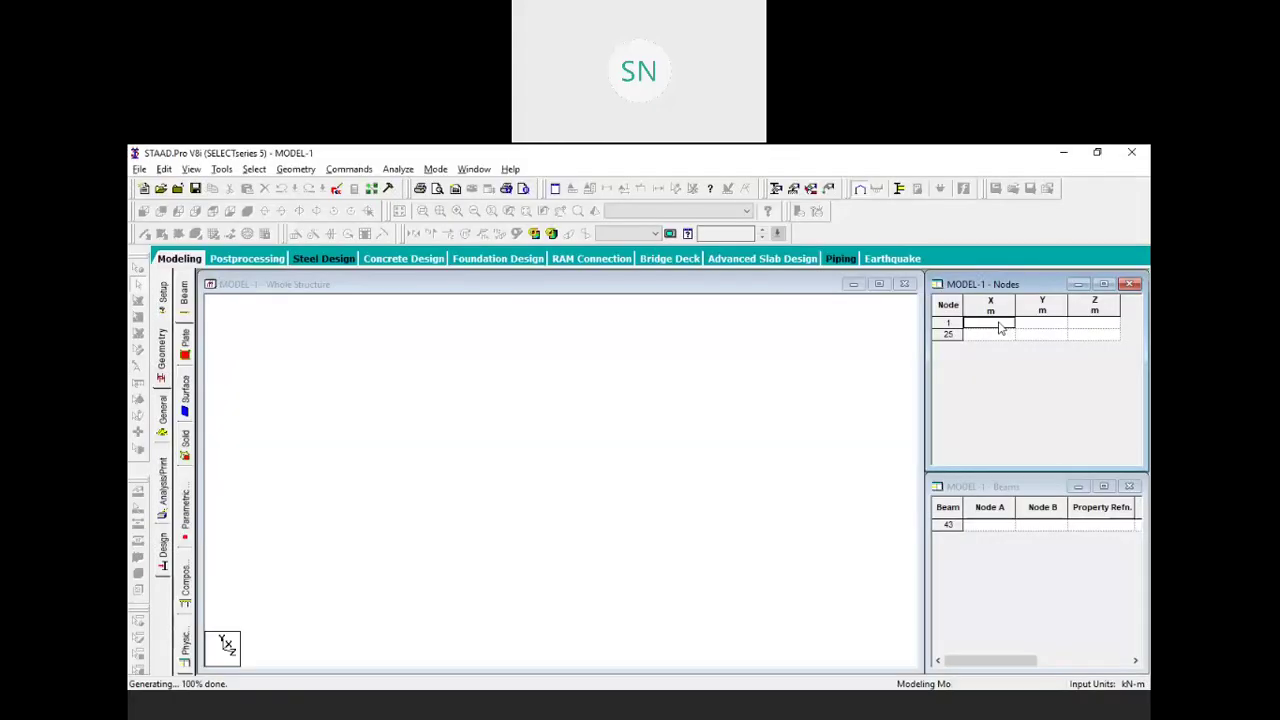
Enter two nodes in the Nodes table at (0, 0, 0) and (5, 0, 0)
text(0)
key(Return)
key(Return)
key(Return)
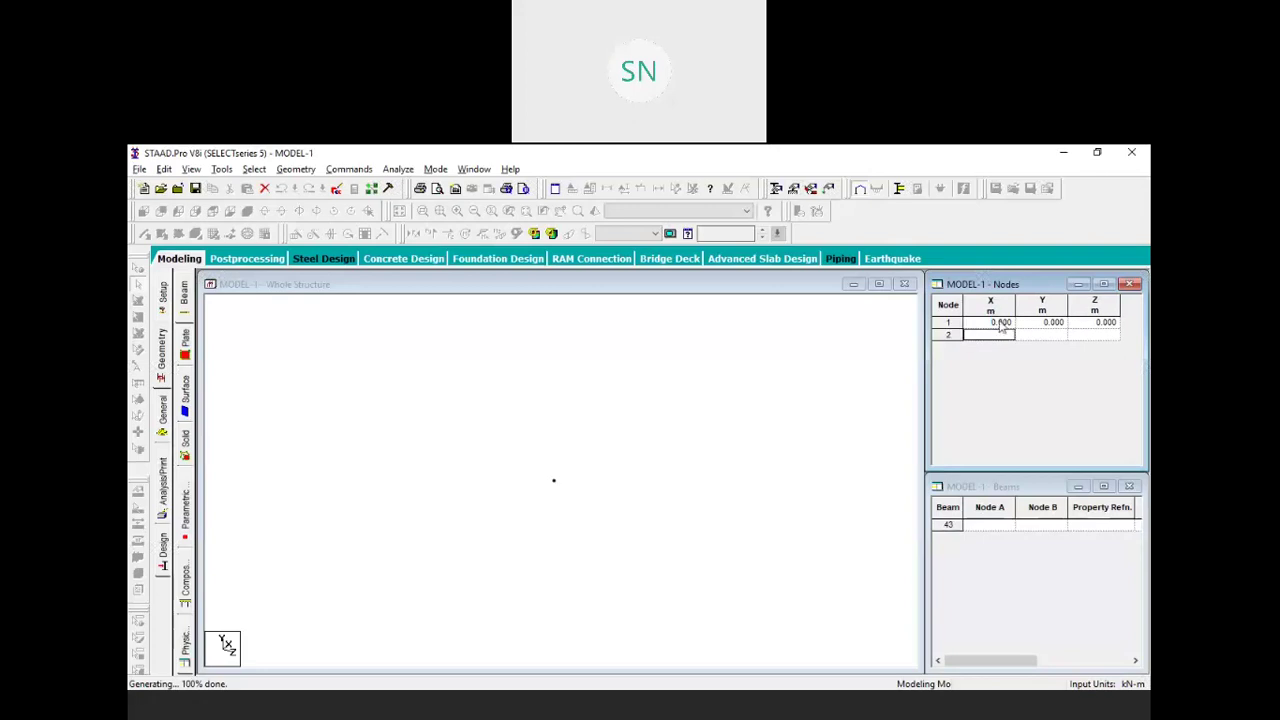
text(5)
key(Return)
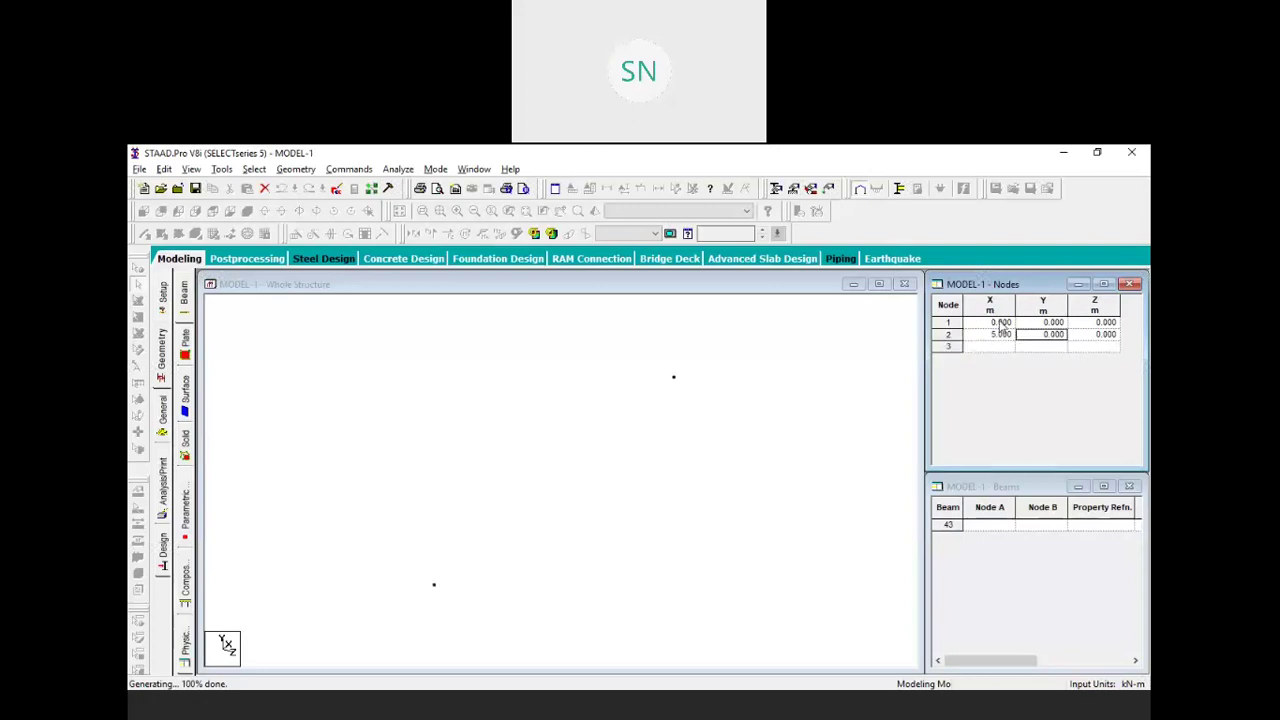
key(Return)
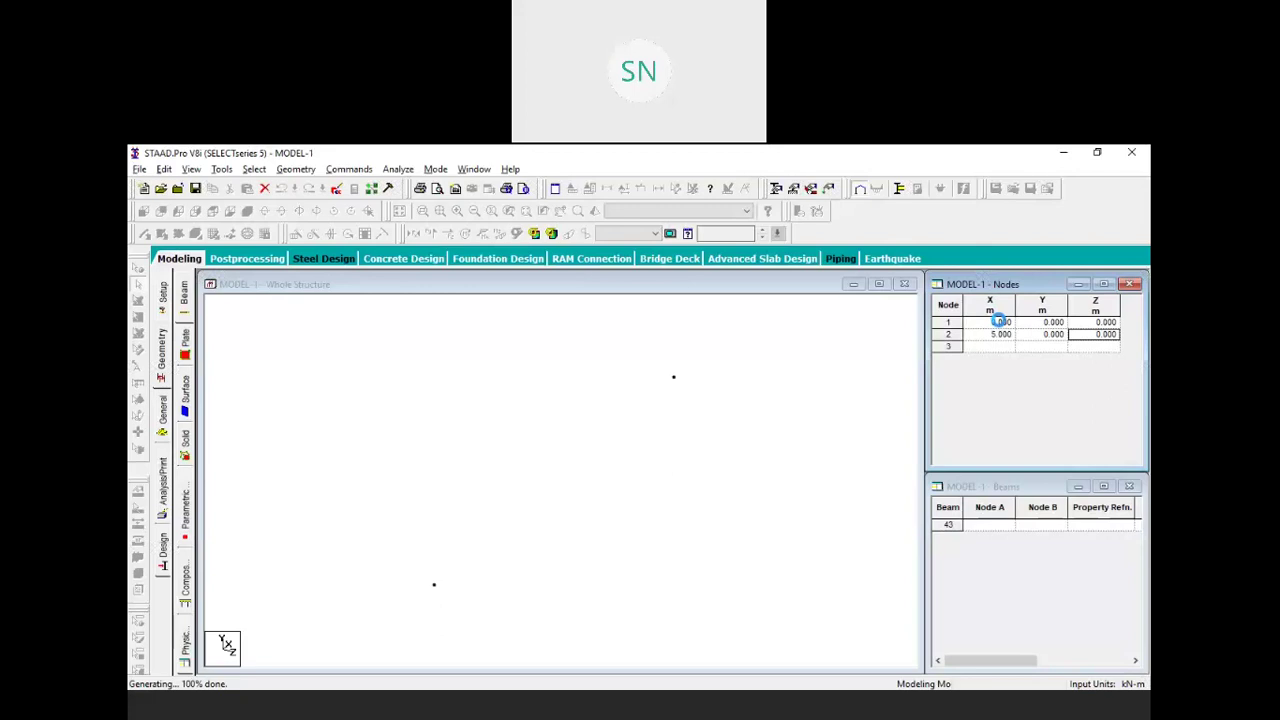
Copy the node at (5, 0, 0) around the Y axis with 3D Circular, using 360 degrees, 3 steps and no linked steps
click(791, 480)
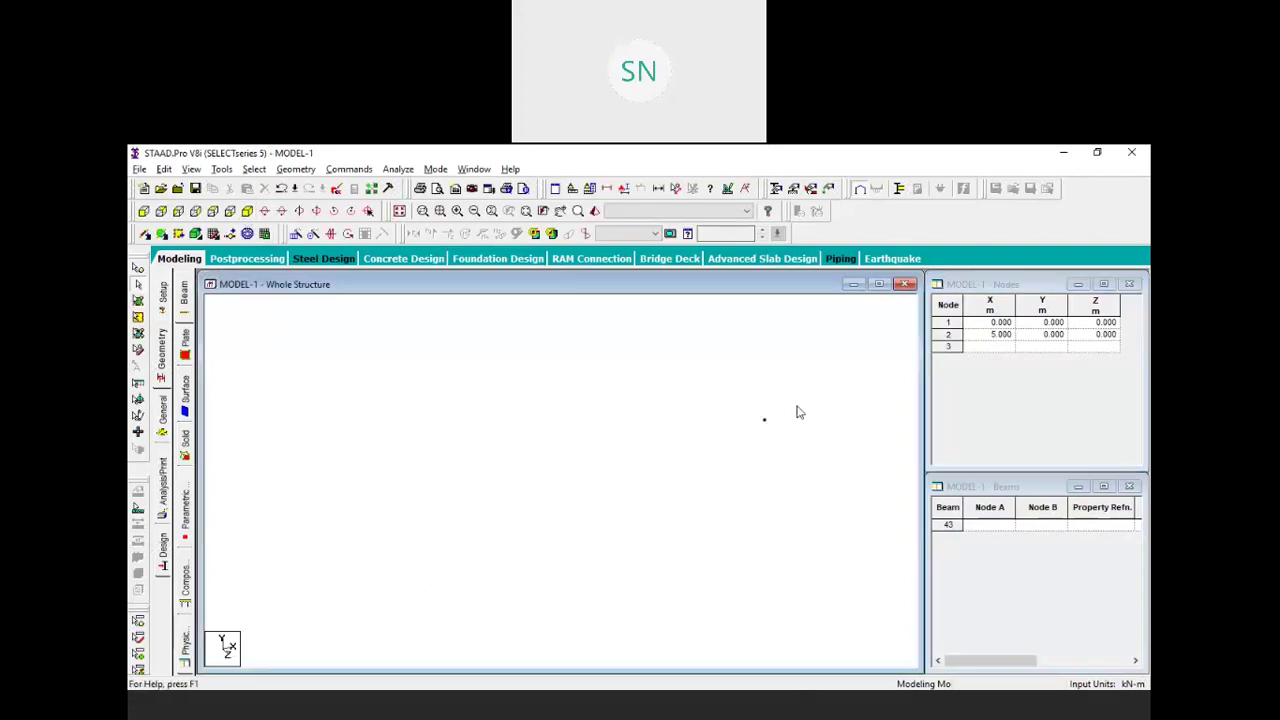
drag(793, 365, 729, 476)
drag(835, 359, 655, 488)
drag(812, 364, 652, 490)
click(138, 272)
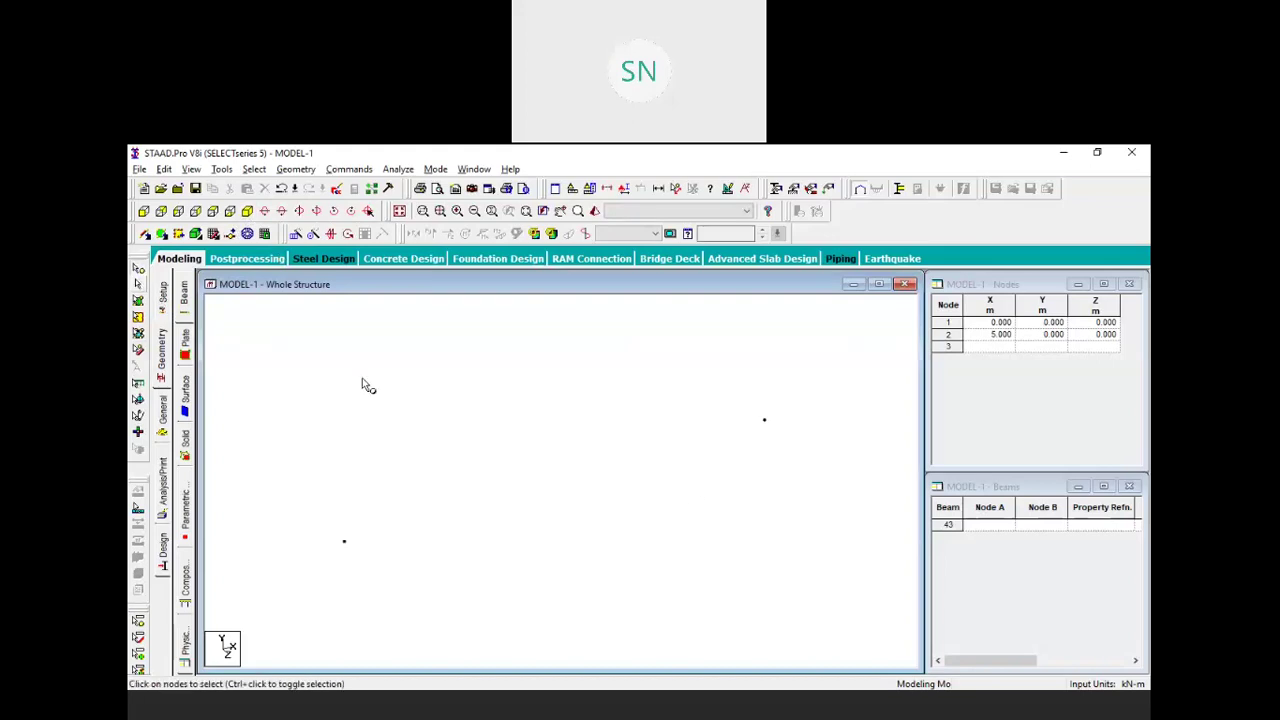
drag(830, 364, 709, 466)
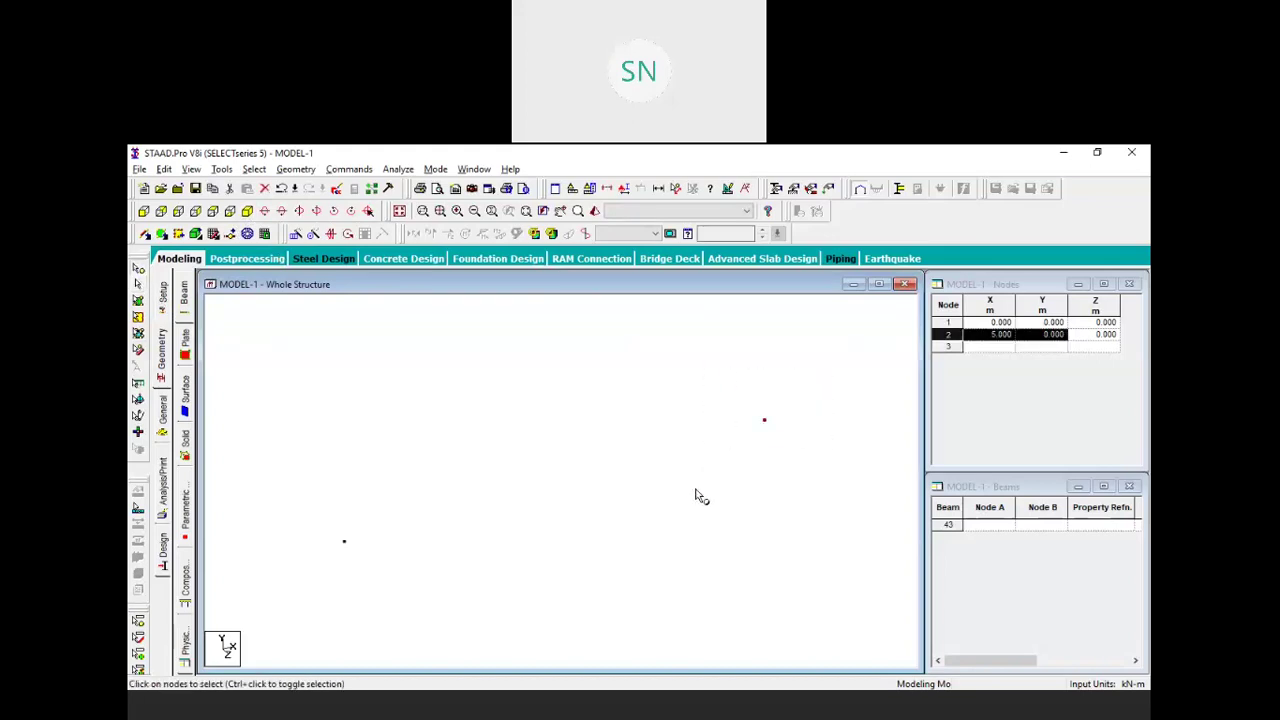
click(312, 234)
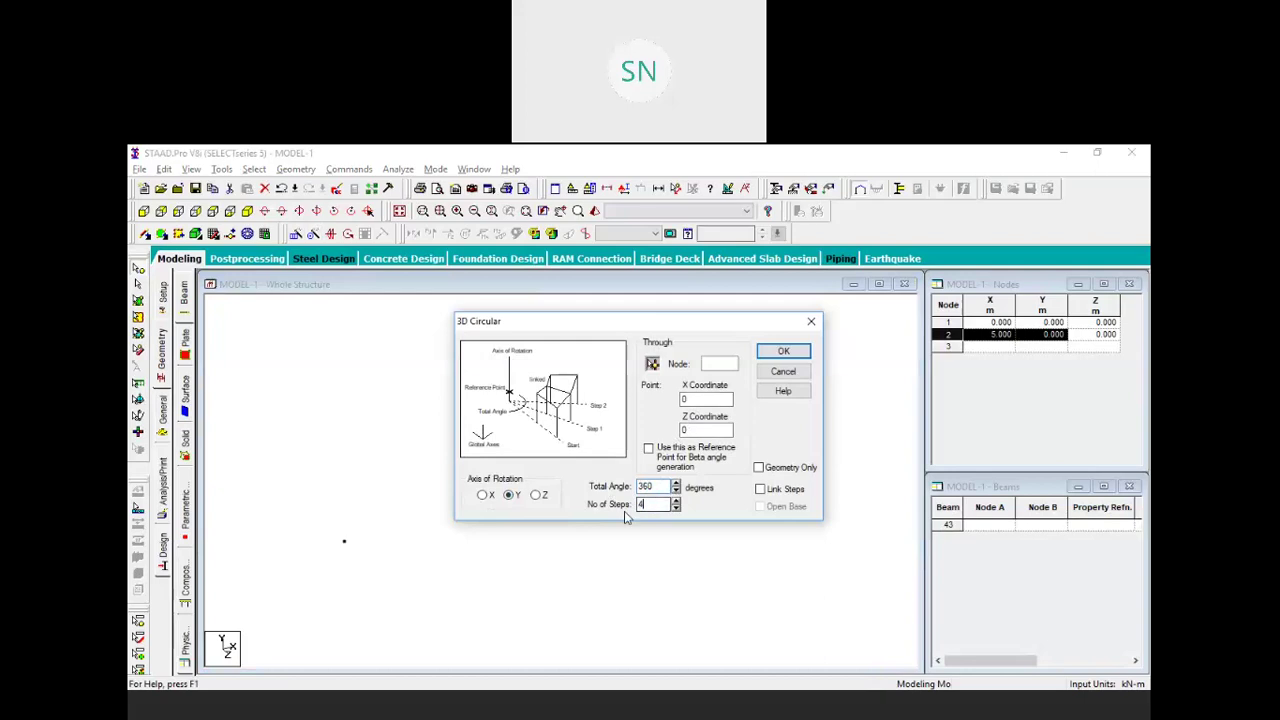
click(676, 508)
click(760, 490)
click(652, 364)
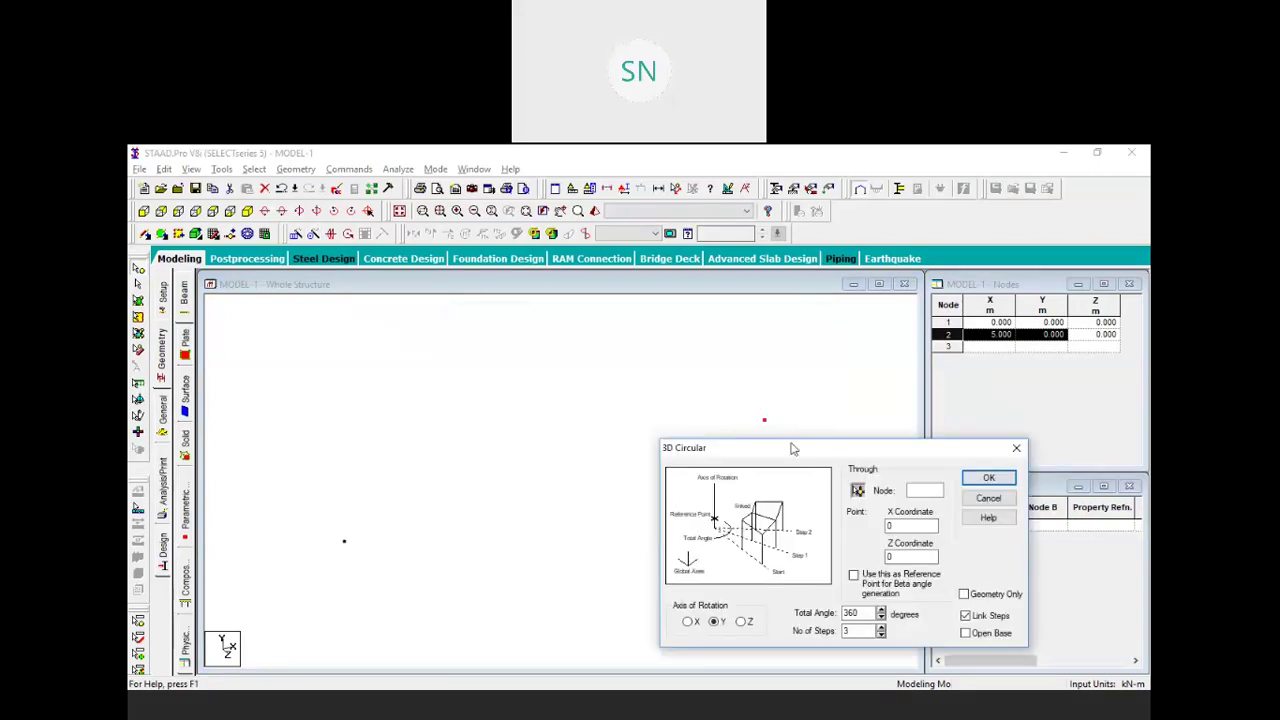
drag(791, 446, 588, 316)
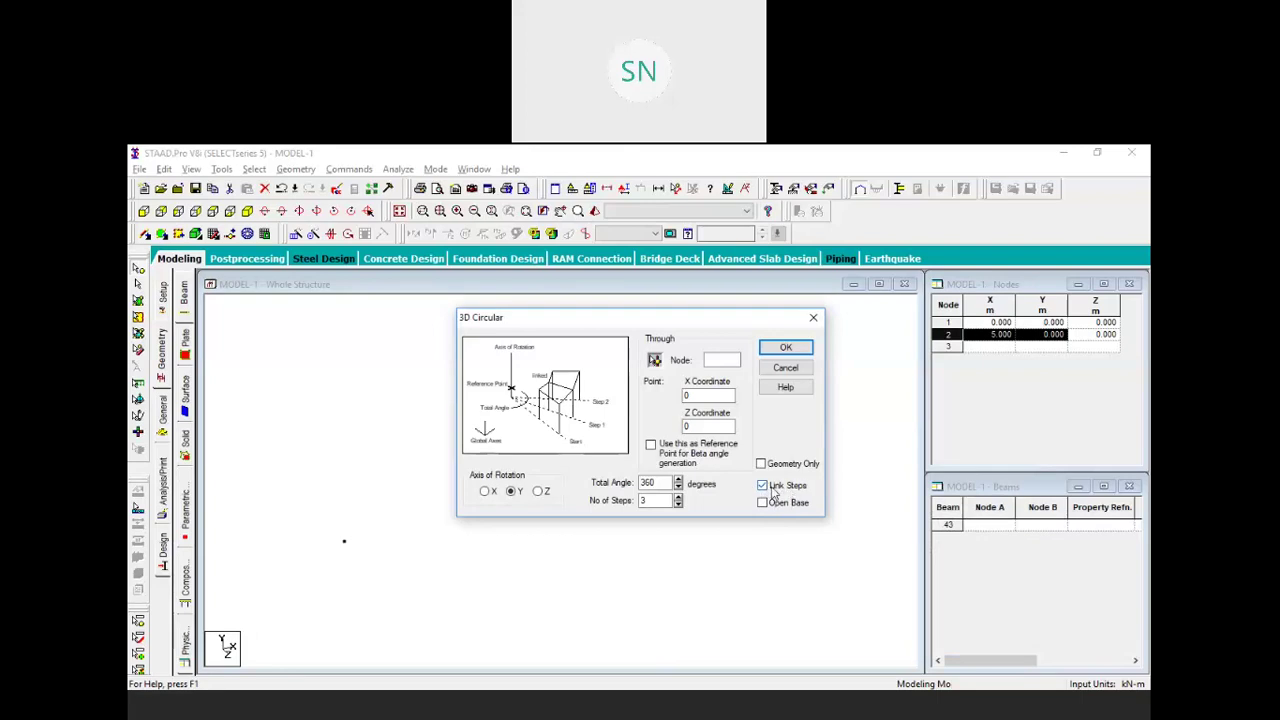
click(764, 487)
click(772, 347)
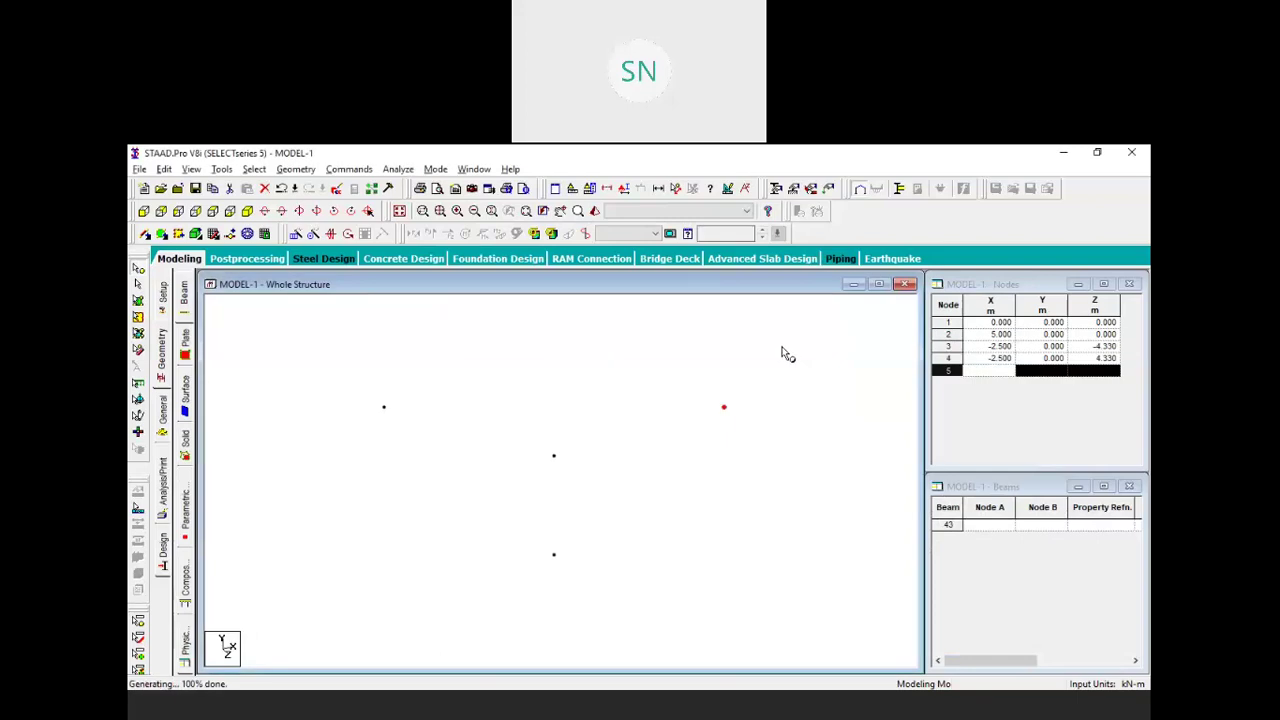
Draw three beams connecting the outer base nodes into a closed triangle, leaving the centre node unconnected
click(648, 492)
click(145, 233)
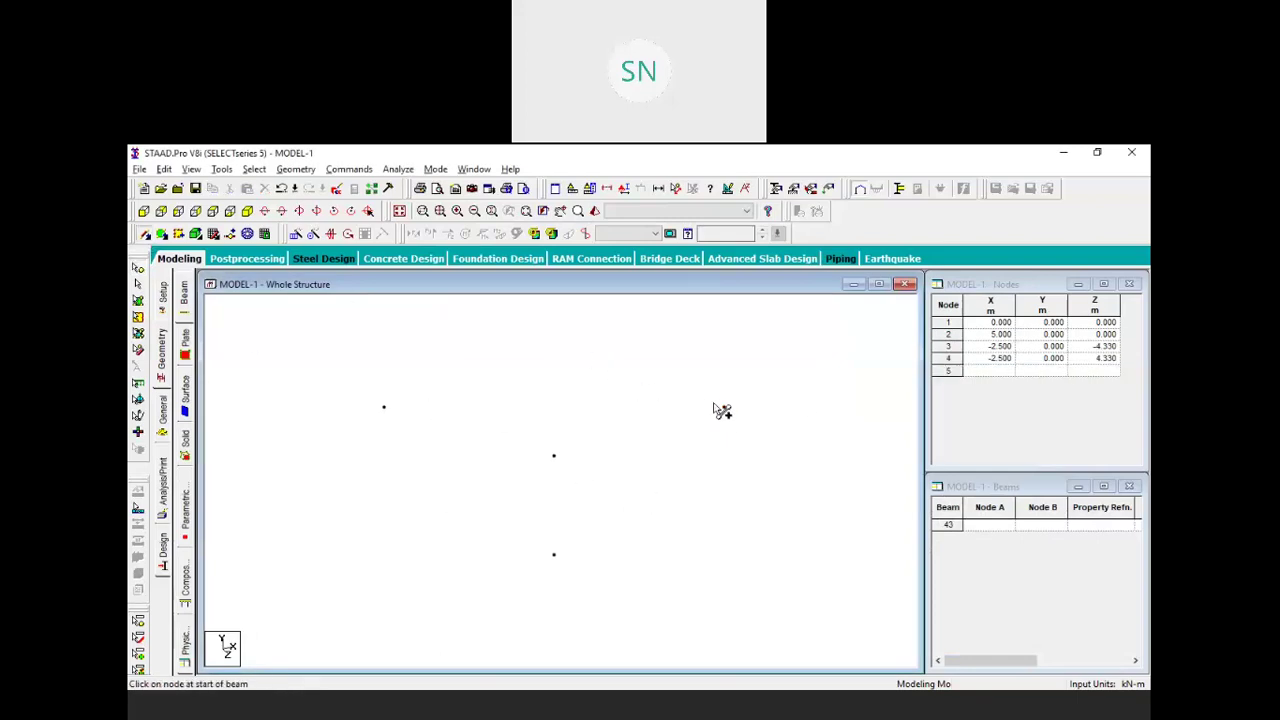
mouse_move(724, 407)
mouse_down()
mouse_move(390, 374)
mouse_move(400, 409)
mouse_move(384, 407)
mouse_move(508, 540)
mouse_move(558, 560)
mouse_move(731, 423)
mouse_move(728, 410)
mouse_up()
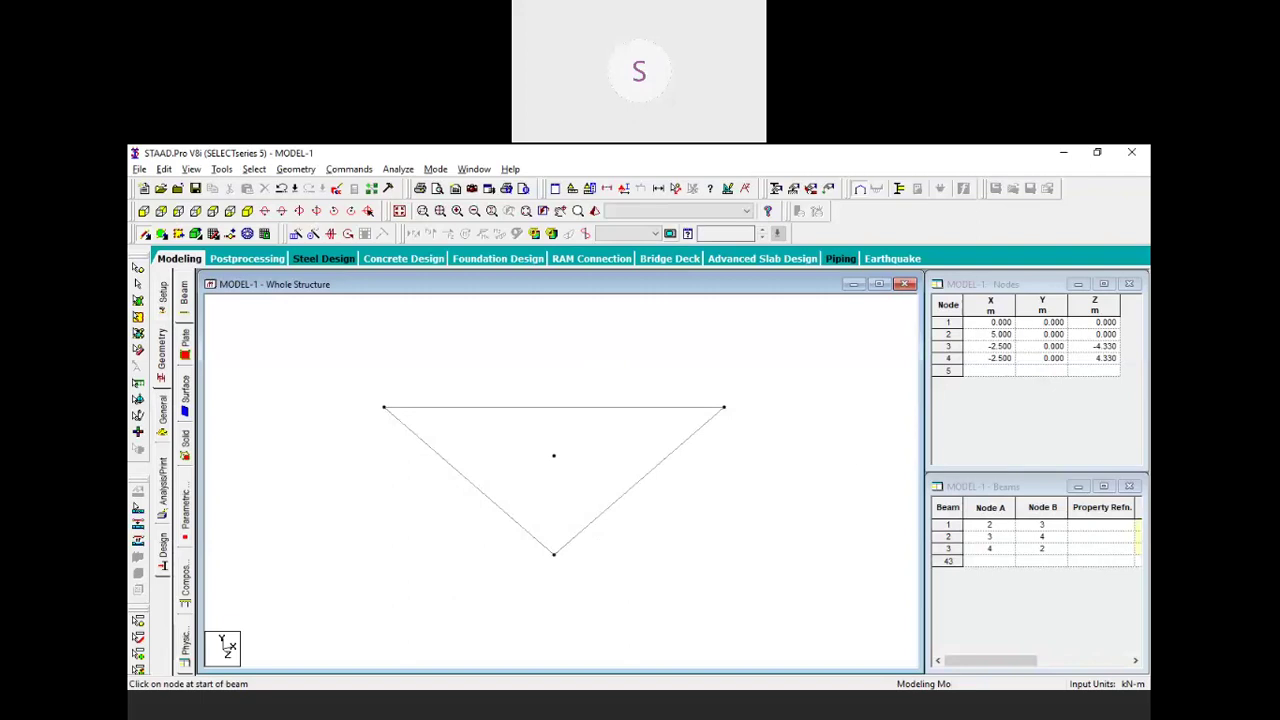
click(817, 152)
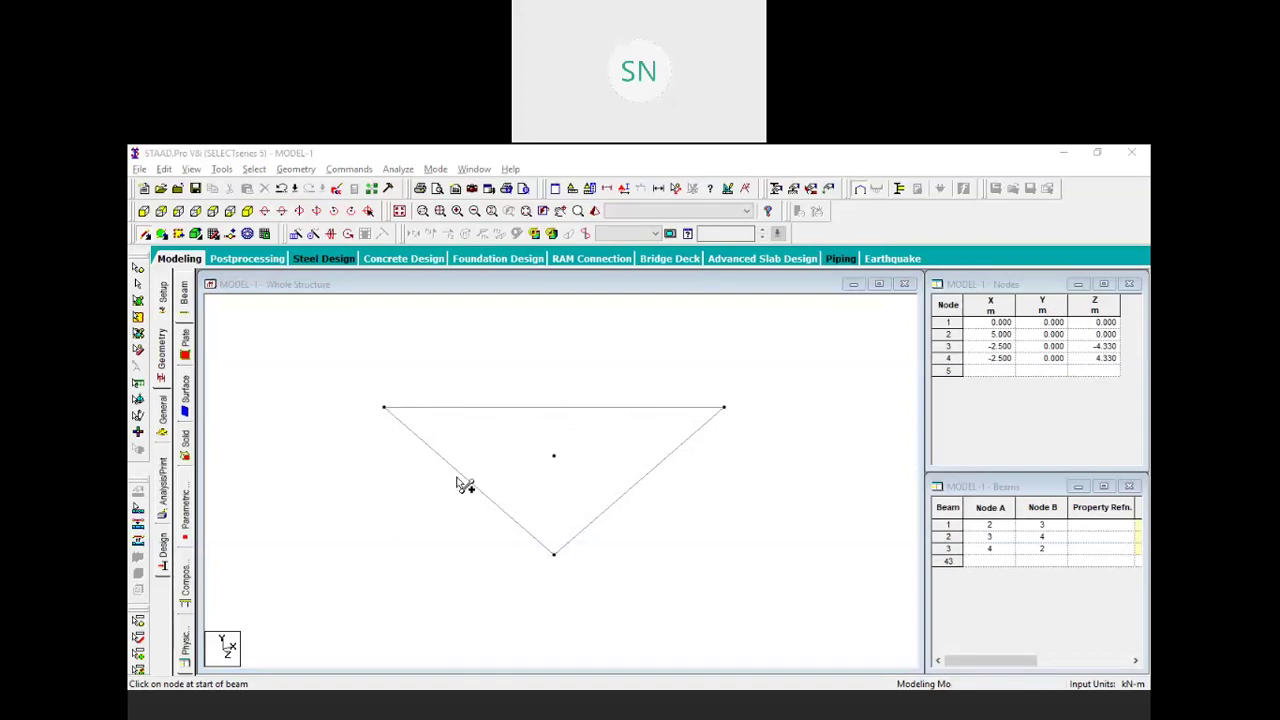
click(449, 506)
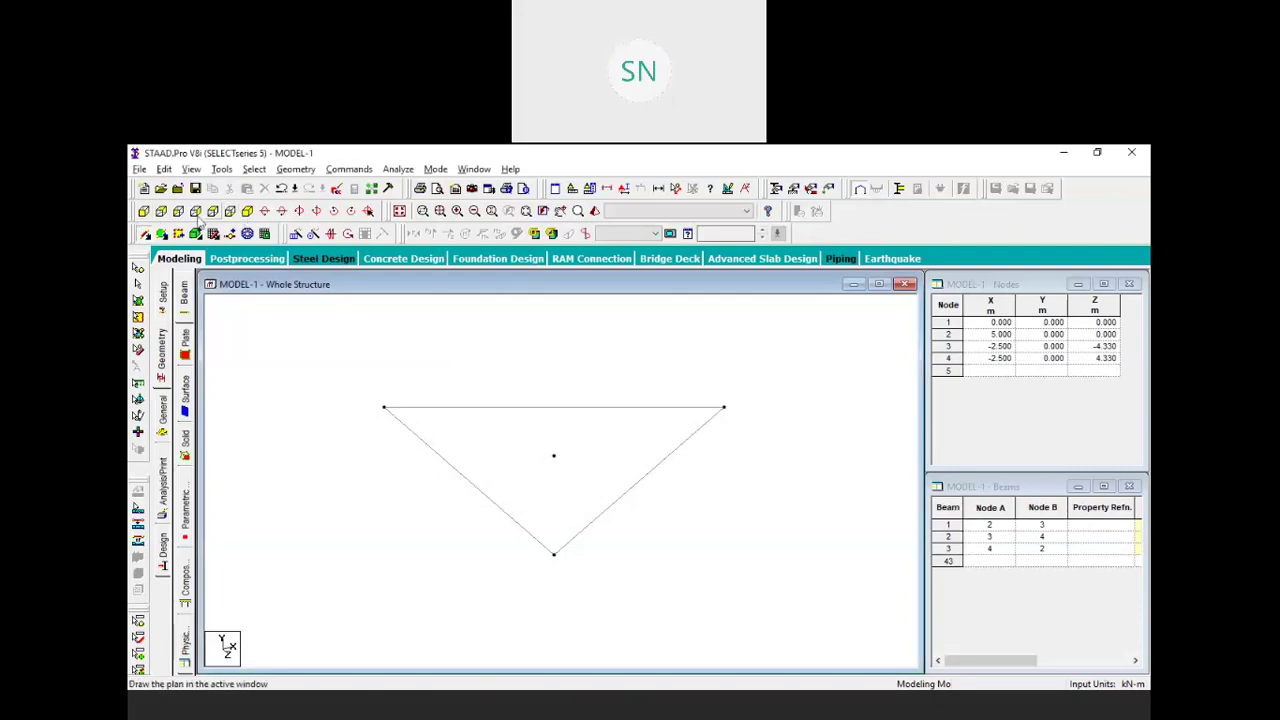
Check the triangular base in front, plan and isometric views, and enter an apex node at (0, 6, 0) in the Nodes table
click(144, 211)
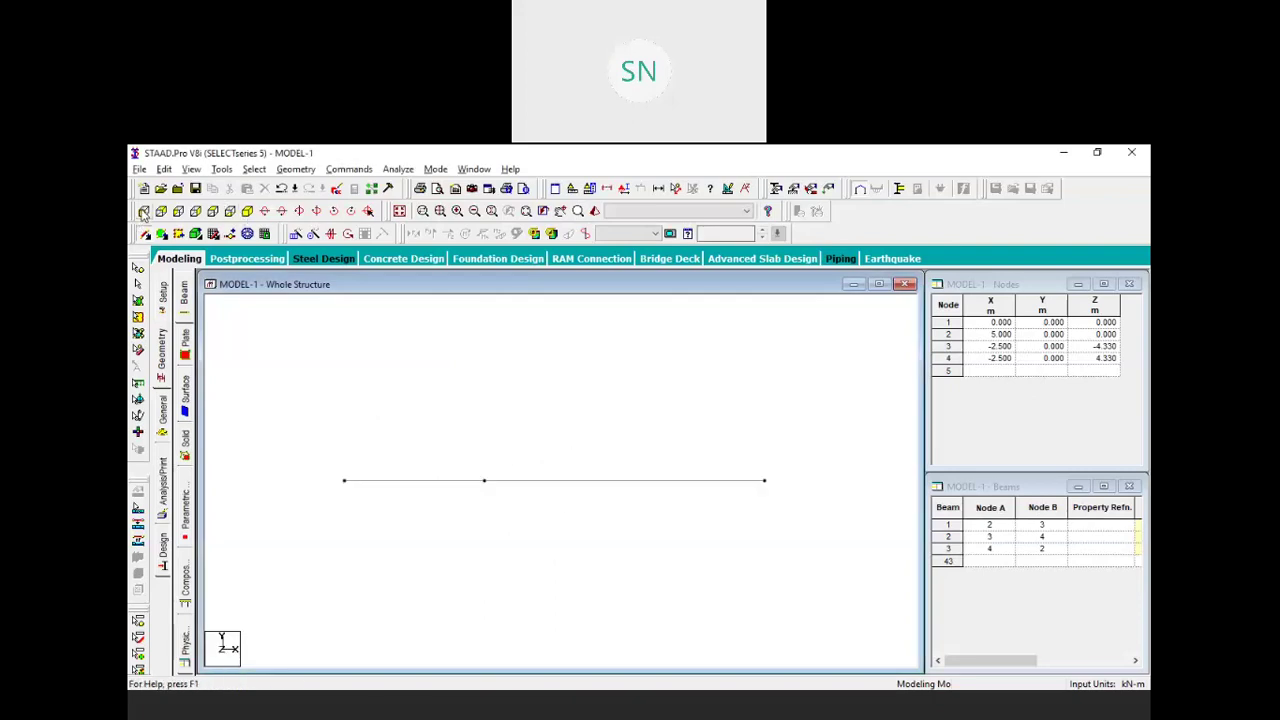
click(212, 211)
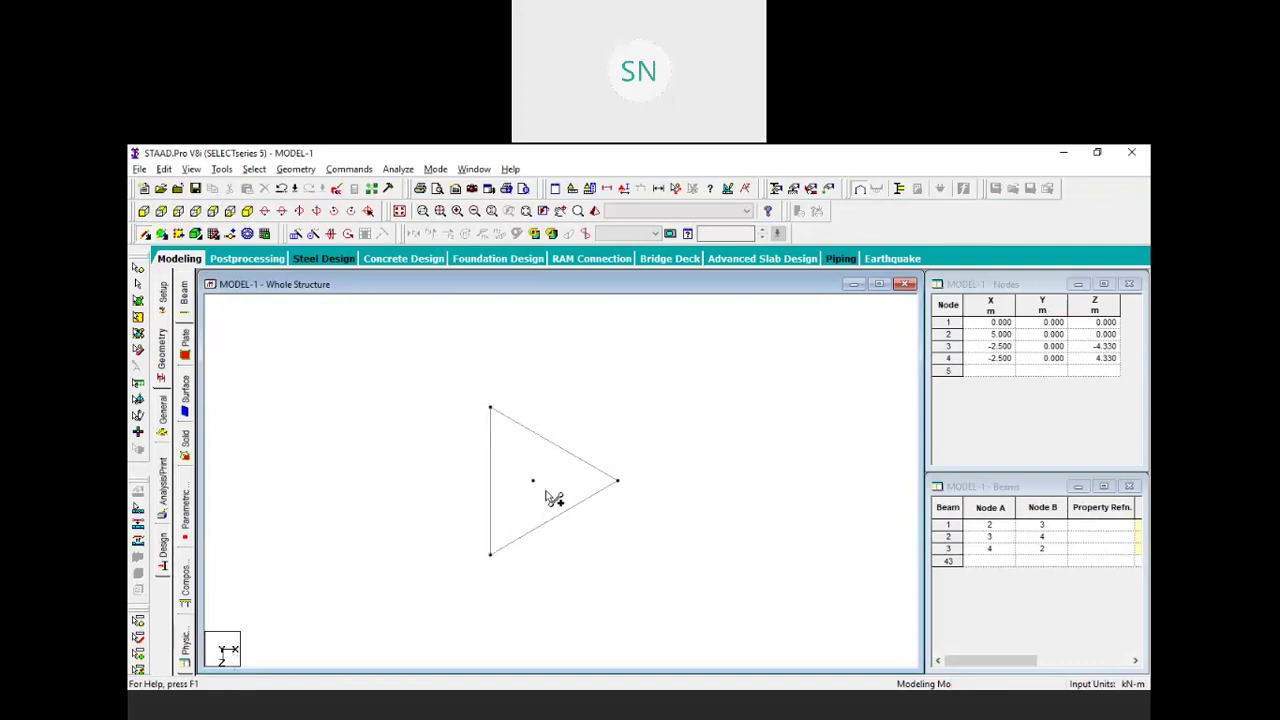
click(247, 212)
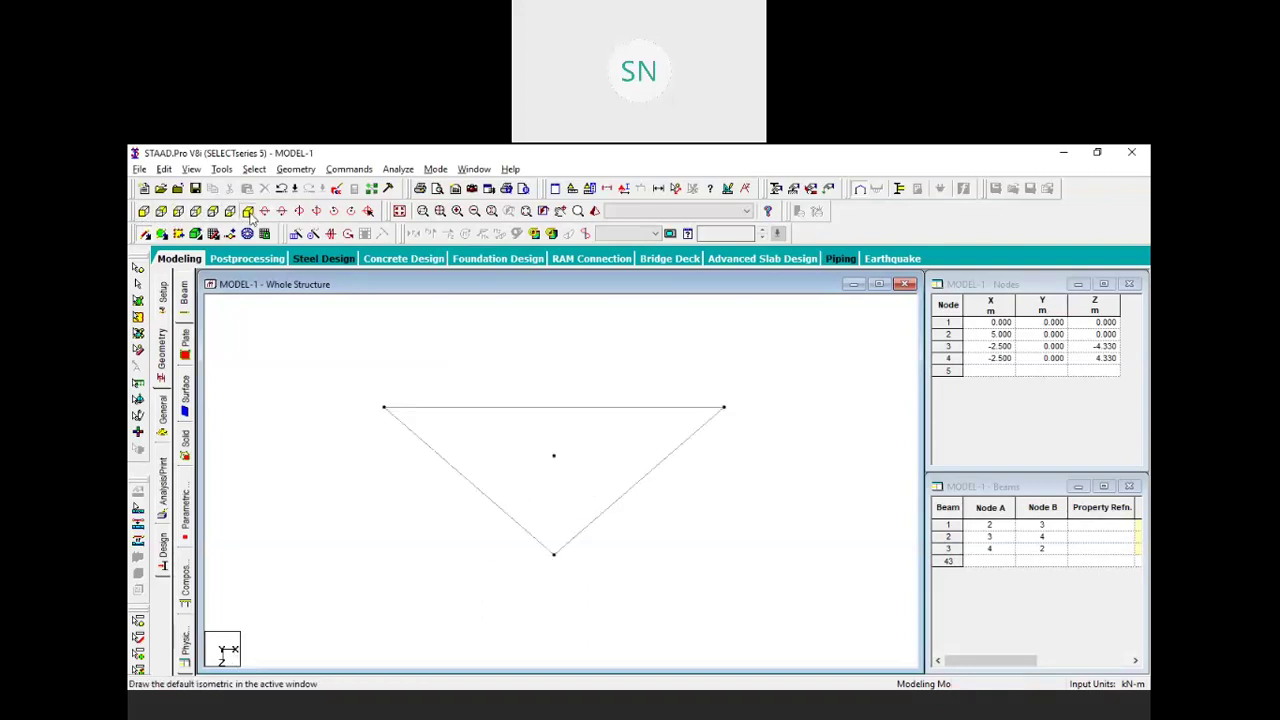
middle_drag(664, 489, 637, 532)
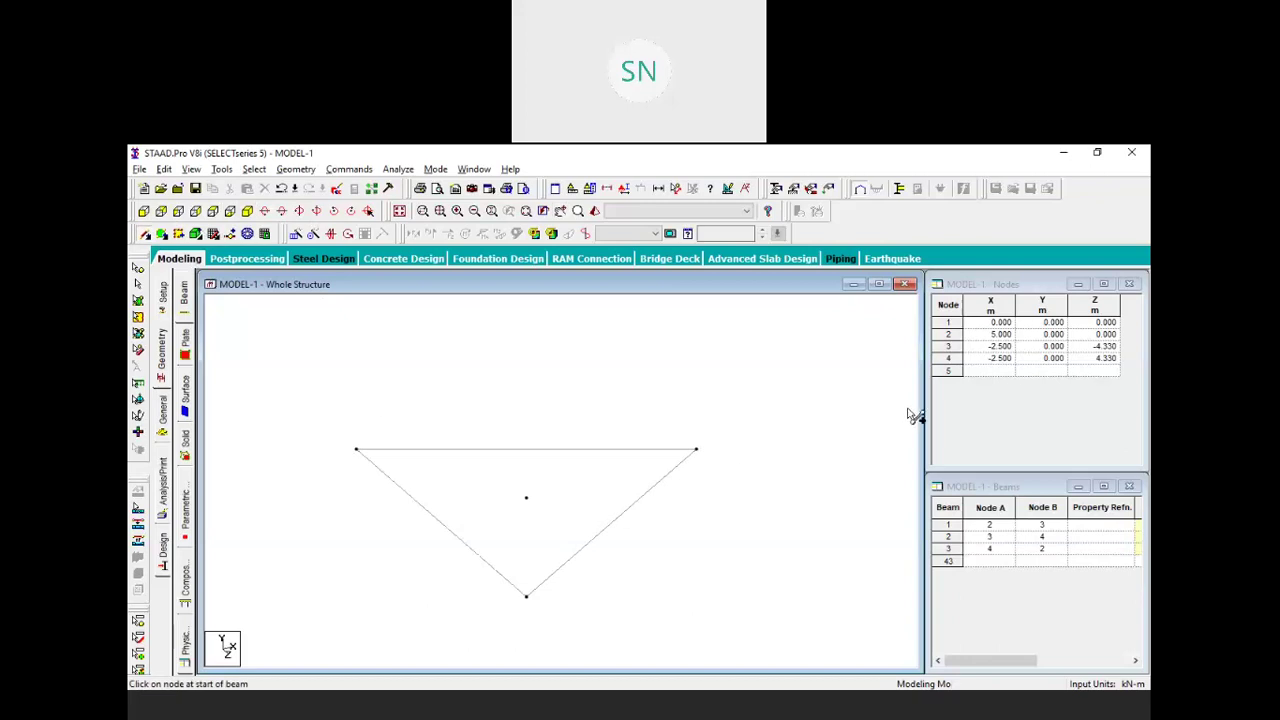
click(1000, 371)
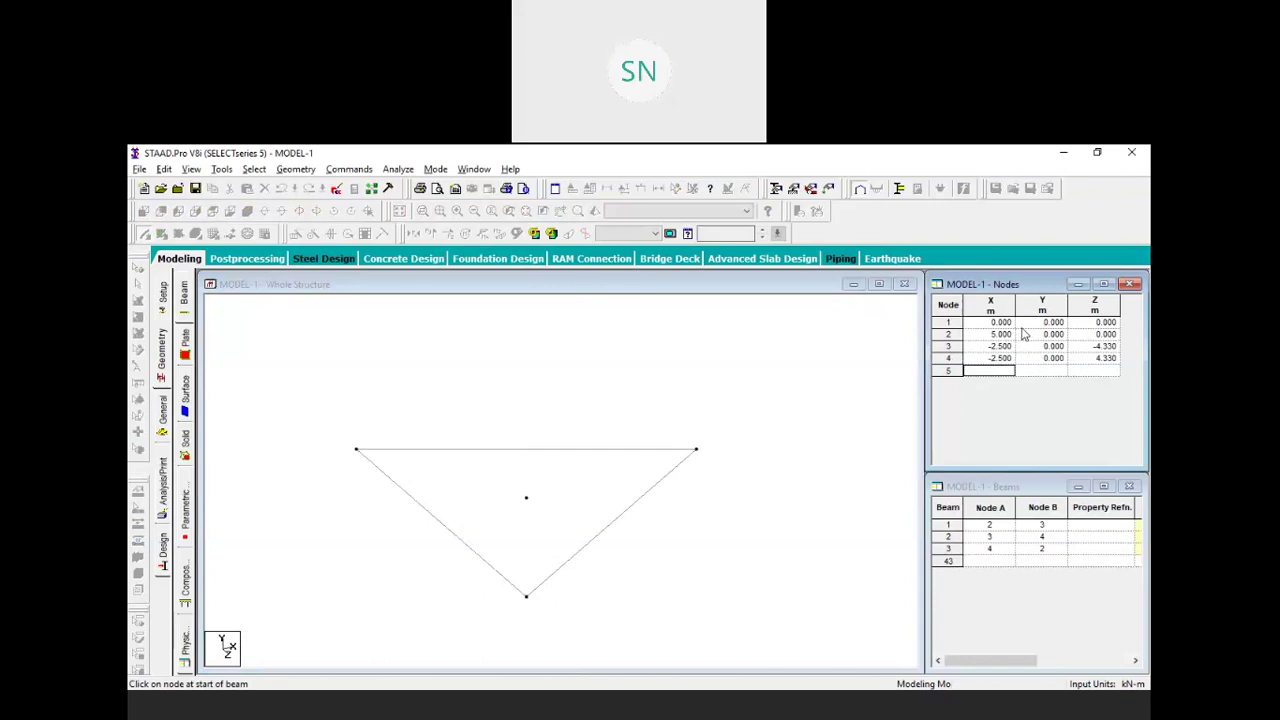
text(0)
key(Tab)
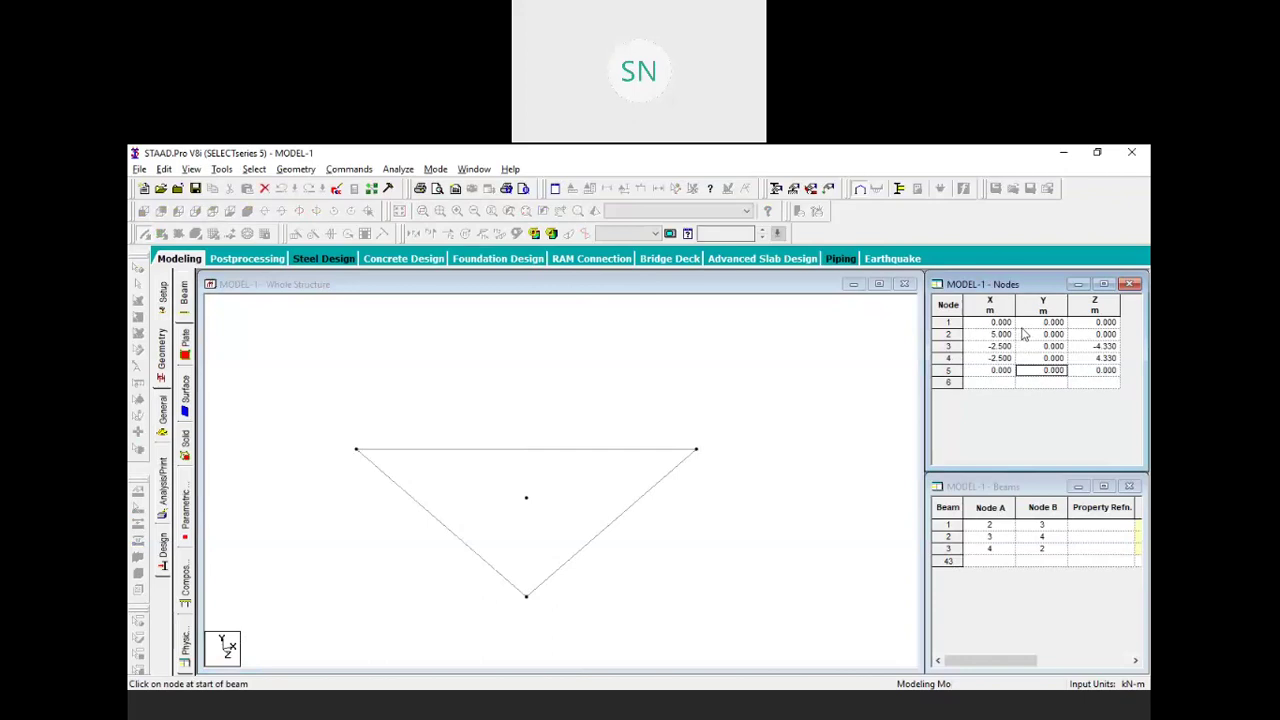
text(6)
key(Tab)
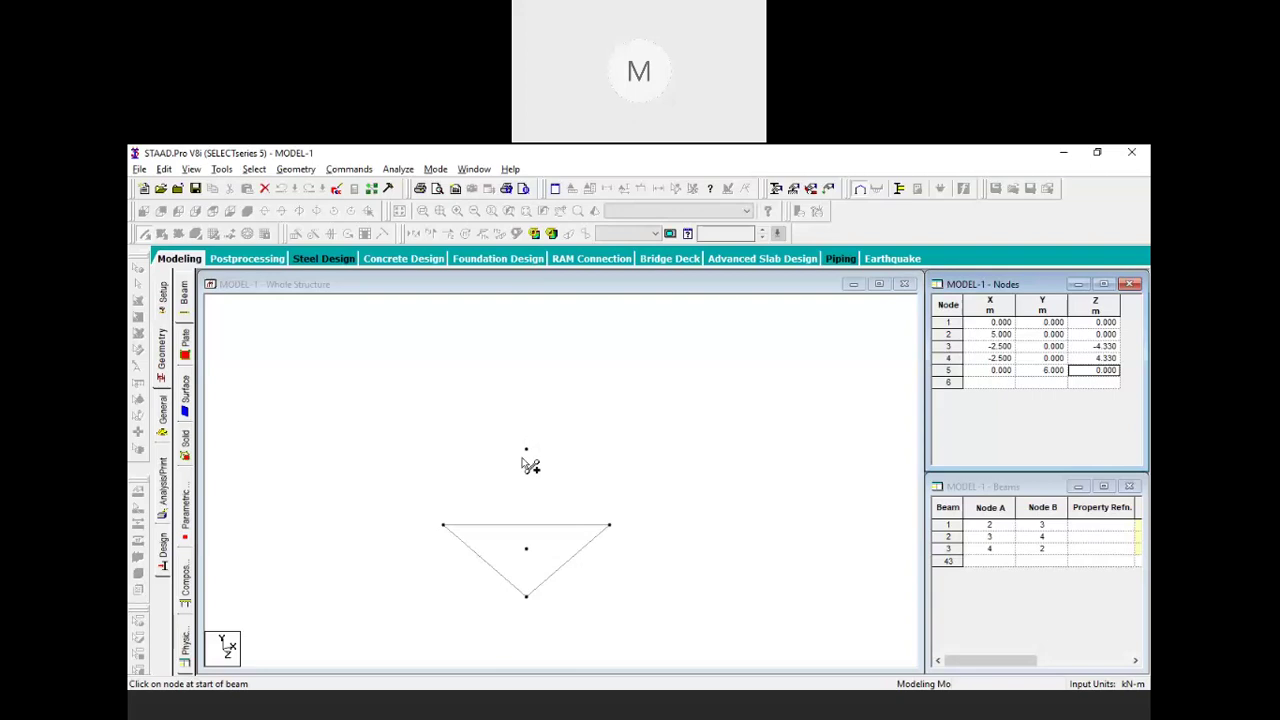
Draw three beams from the apex node to each corner of the triangular base
click(341, 360)
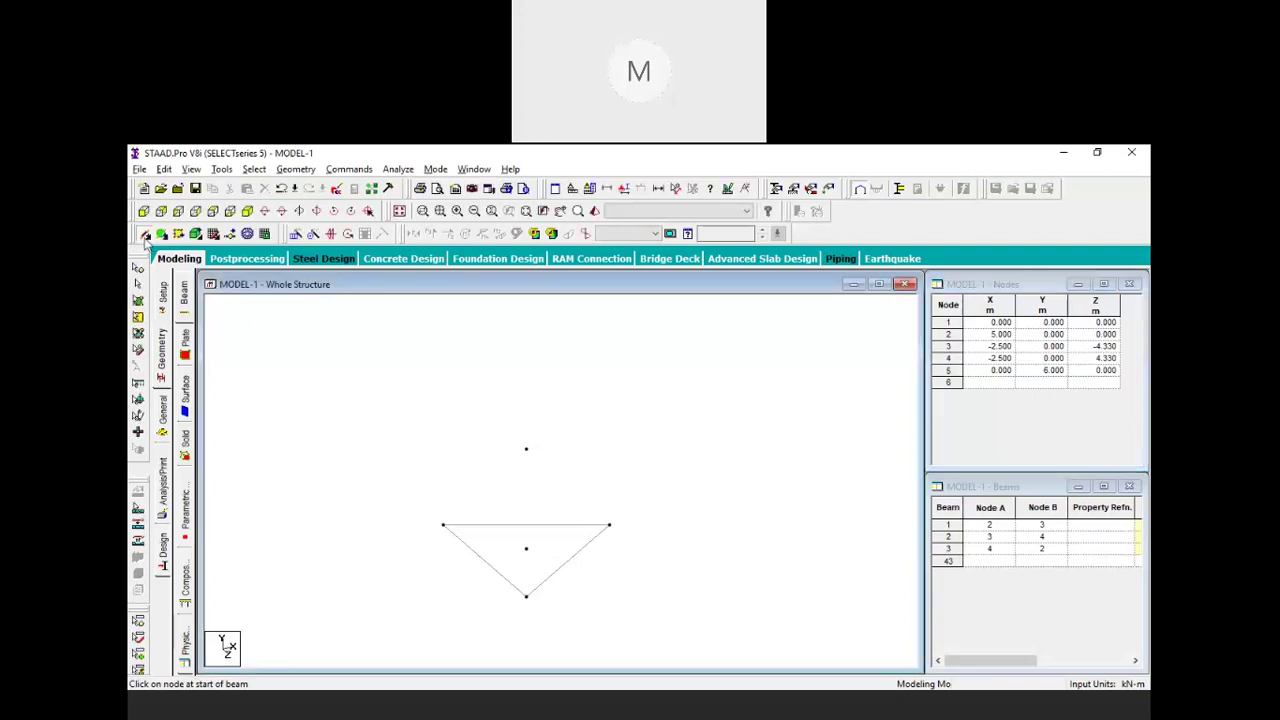
drag(526, 449, 443, 524)
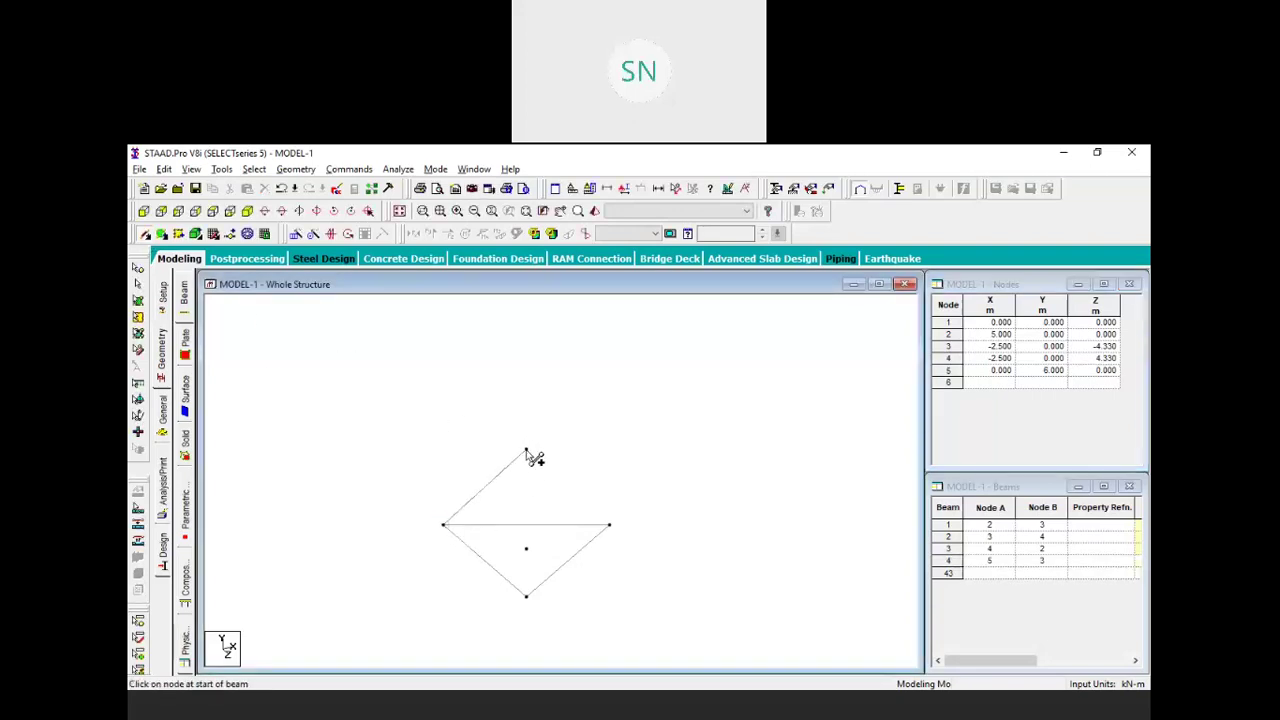
drag(528, 451, 527, 597)
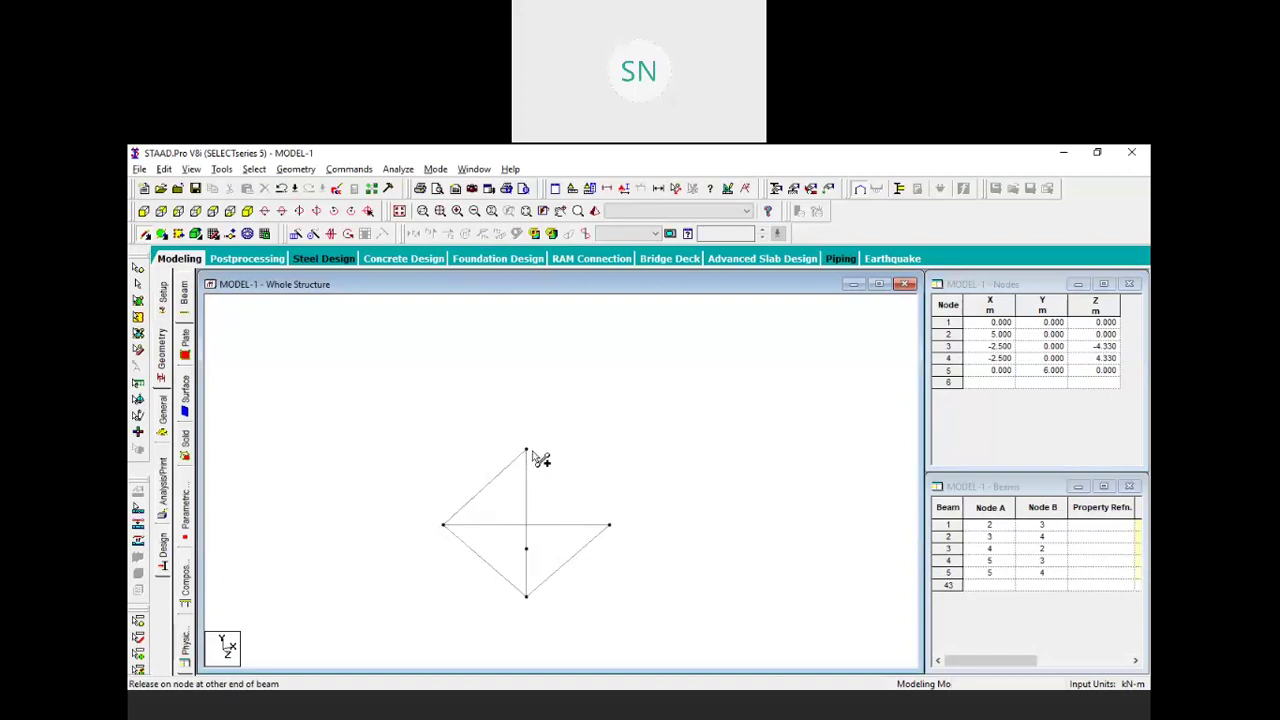
drag(528, 451, 610, 525)
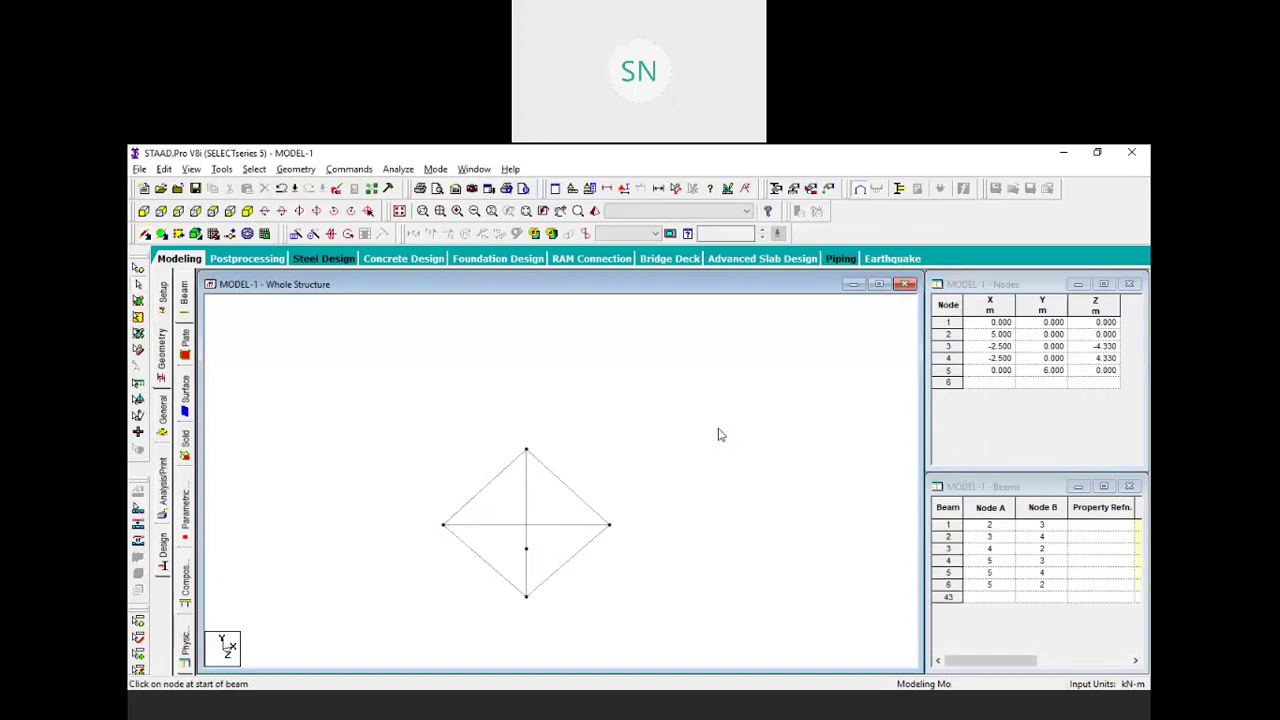
Rotate the model to examine the pyramid's base and sloping members from several angles
key(Left)
key(Left)
key(Left)
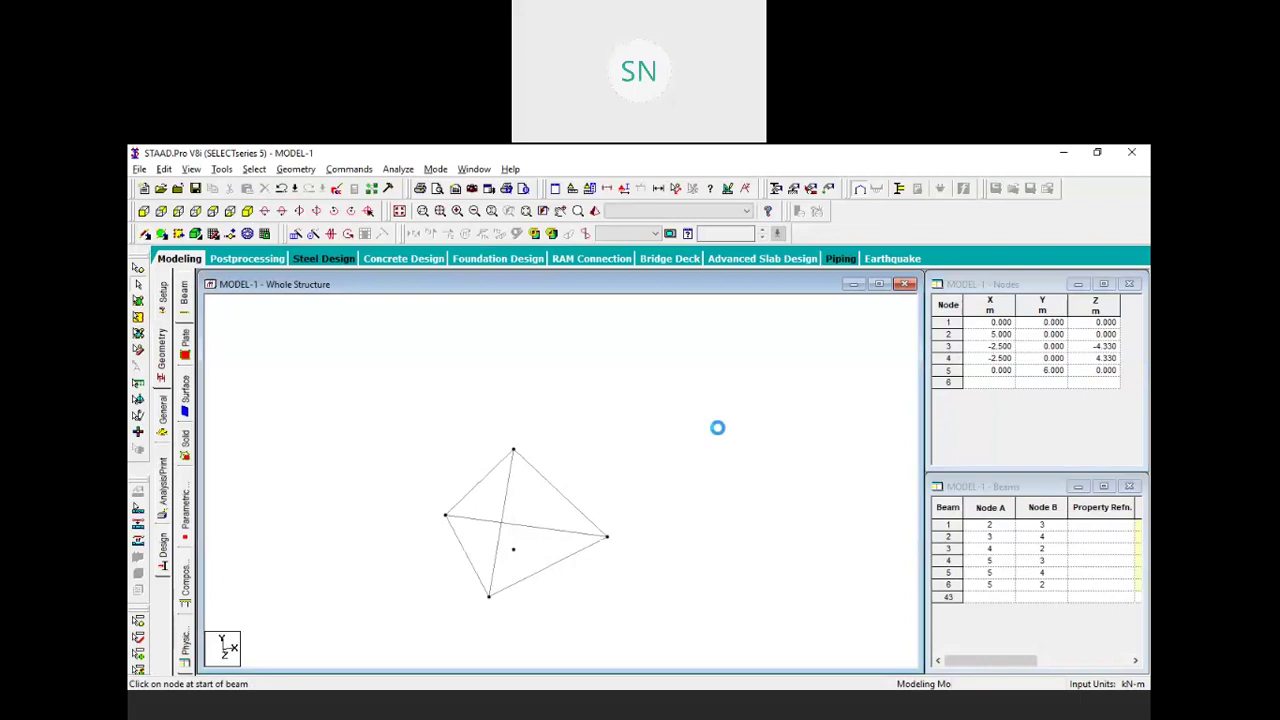
key(Up)
key(Up)
key(Up)
key(Left)
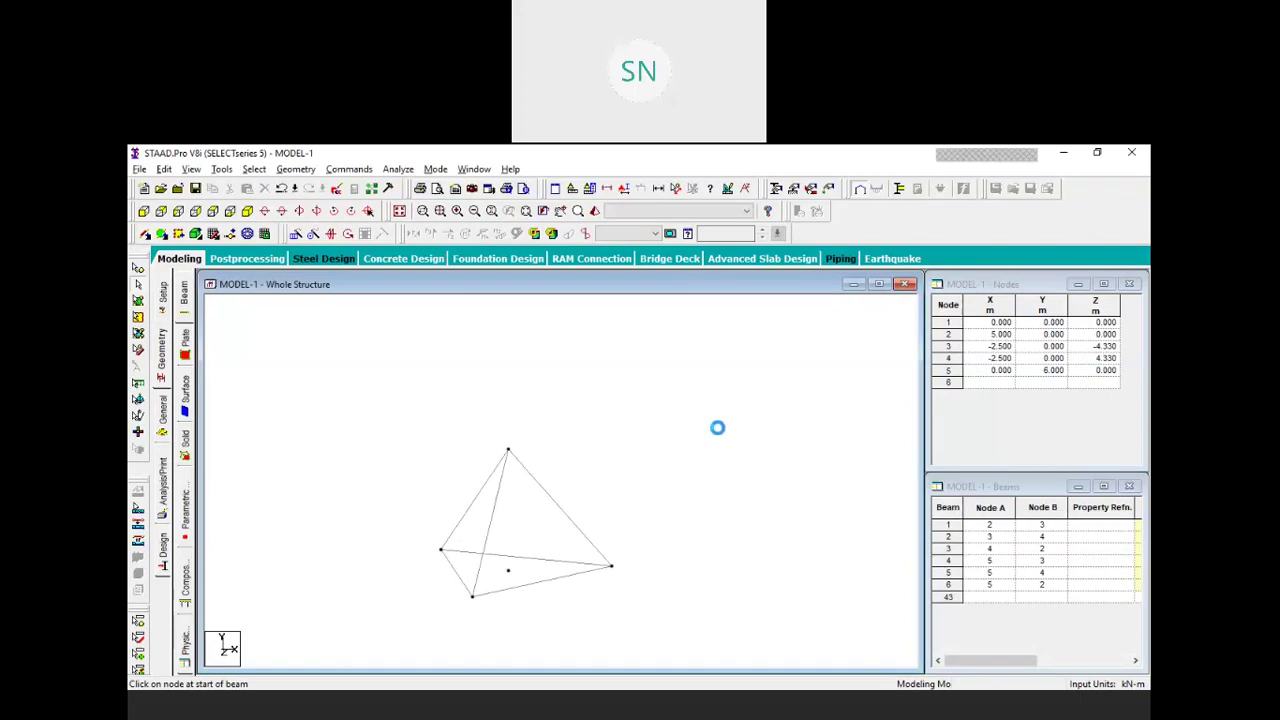
key(Left)
key(Left)
key(Left)
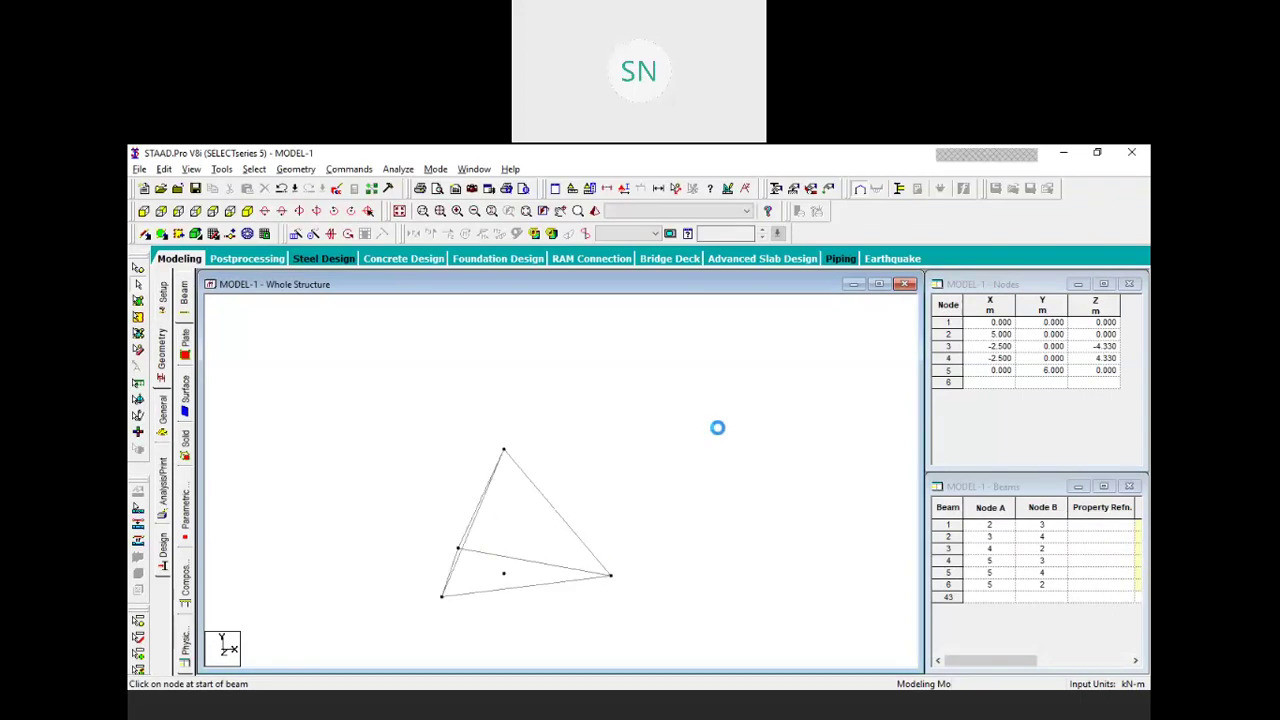
key(Right)
key(Right)
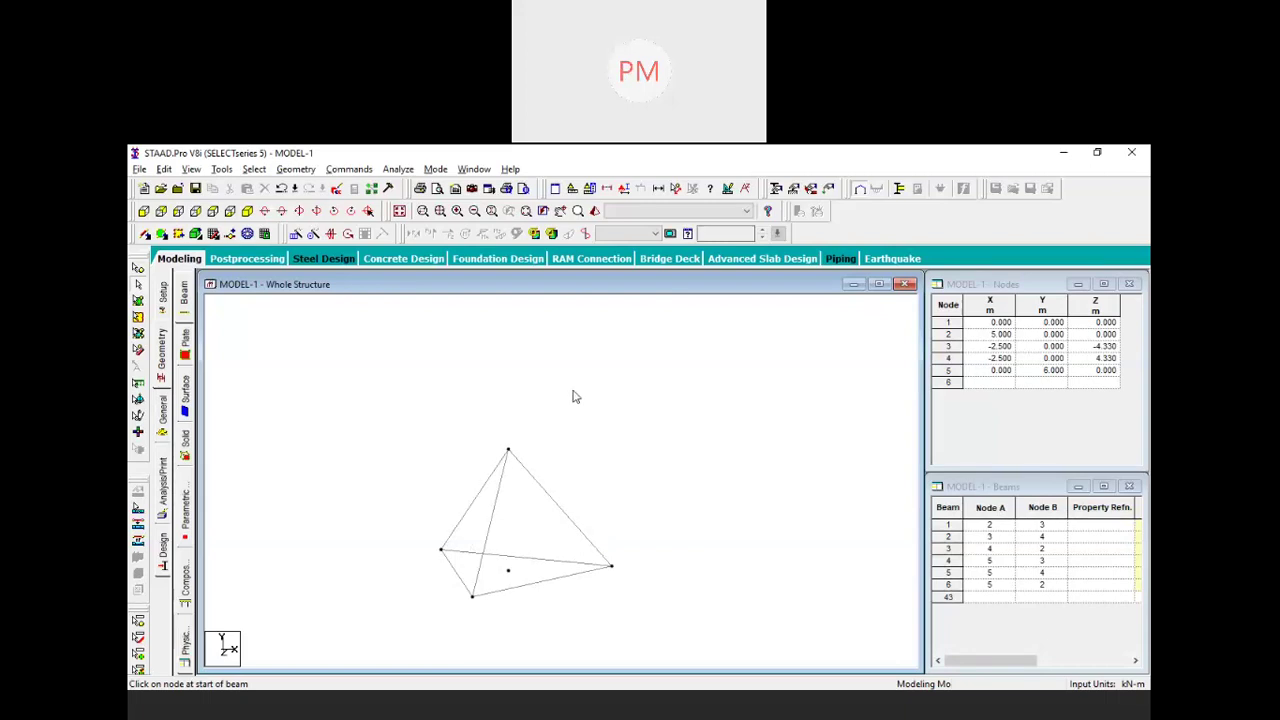
Enter two more nodes in the Nodes table at (10, 0, 0) and (10, 10, 0), beside the pyramid
scroll(556, 432, down, 2)
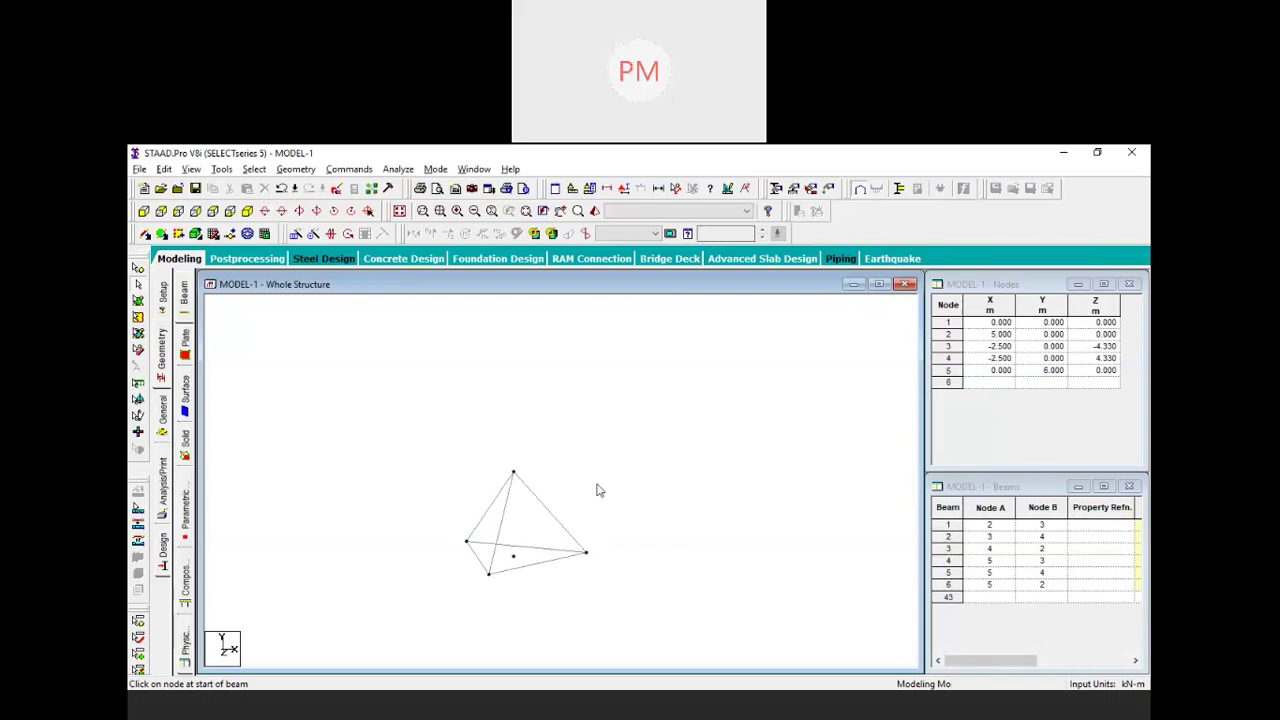
click(1005, 384)
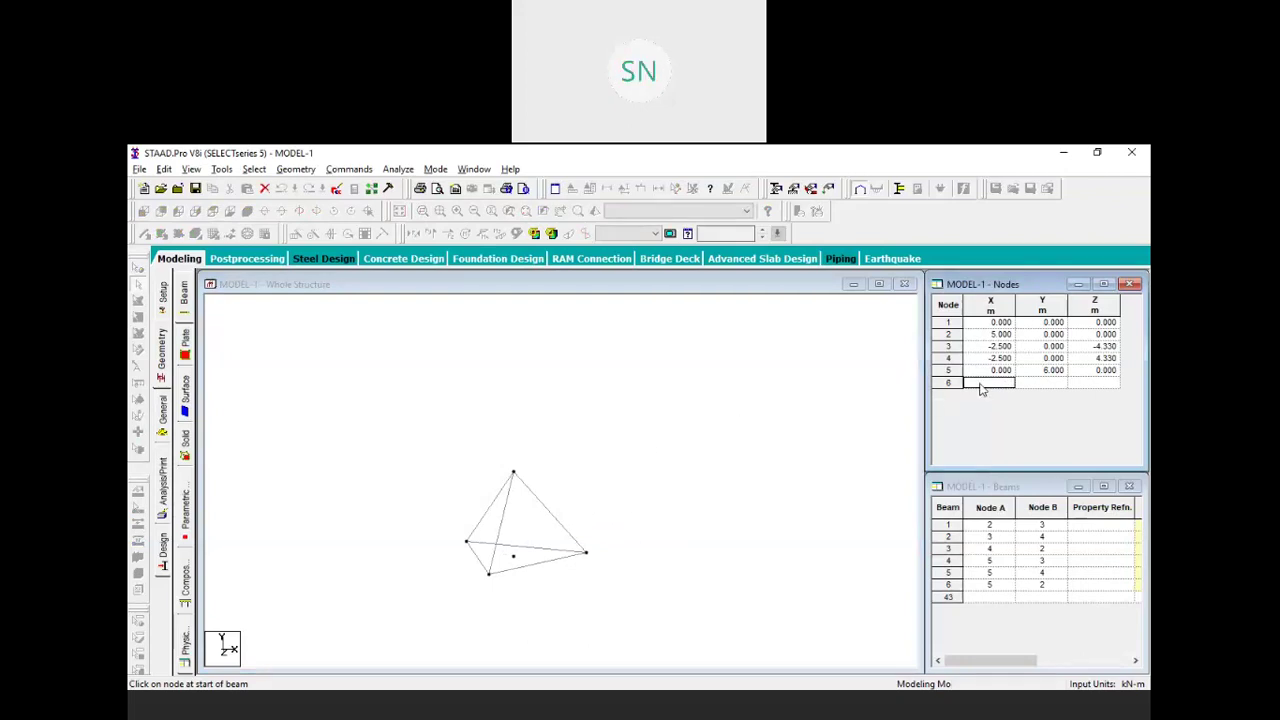
text(10)
key(Tab)
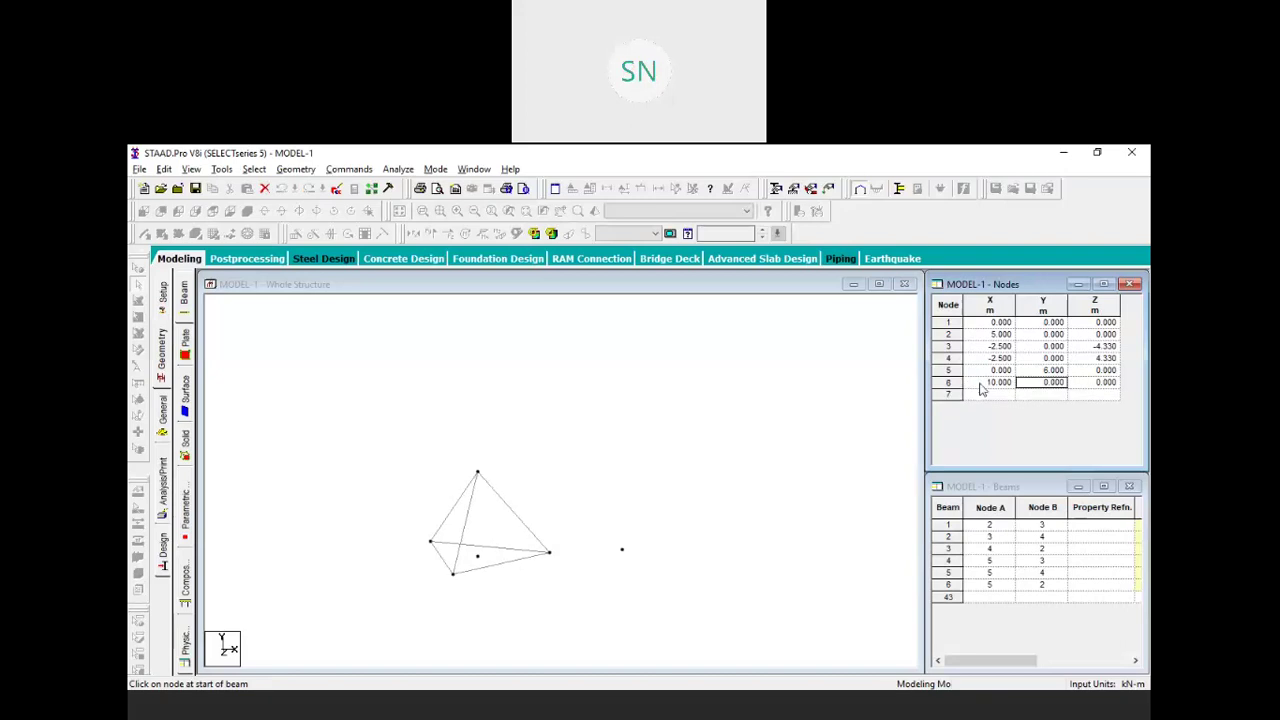
key(Tab)
key(Tab)
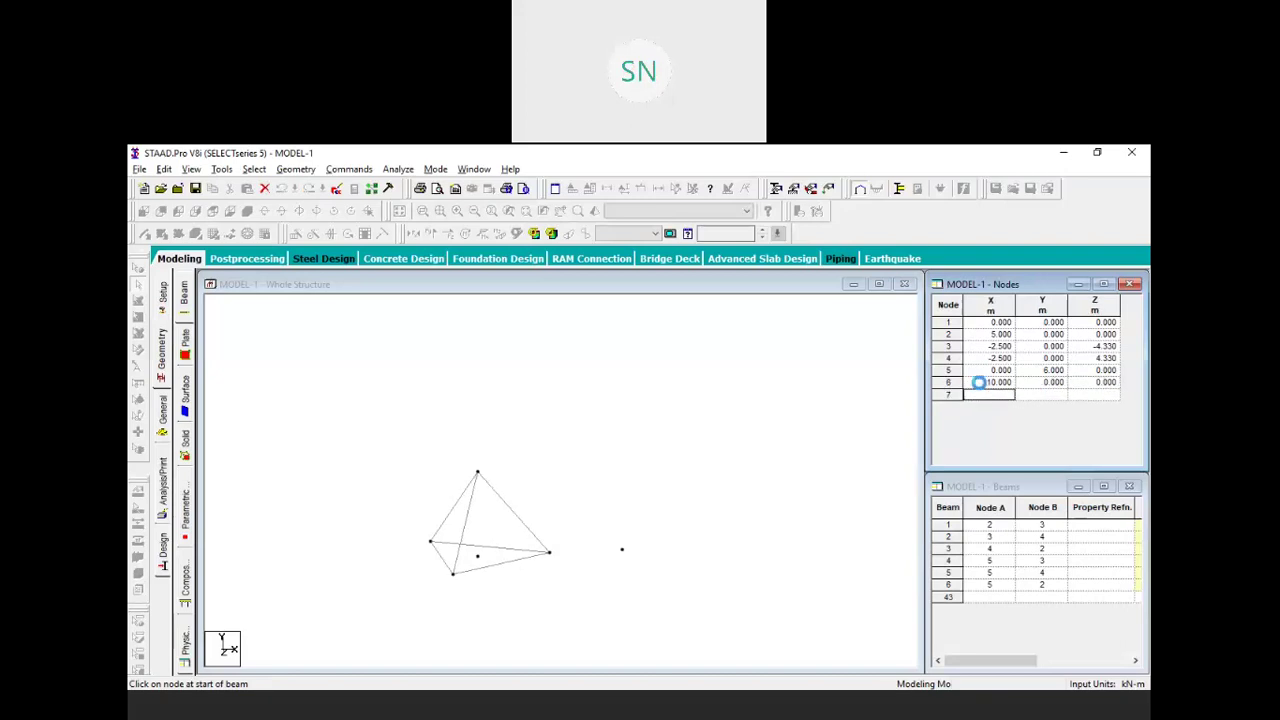
text(10)
key(Tab)
text(10)
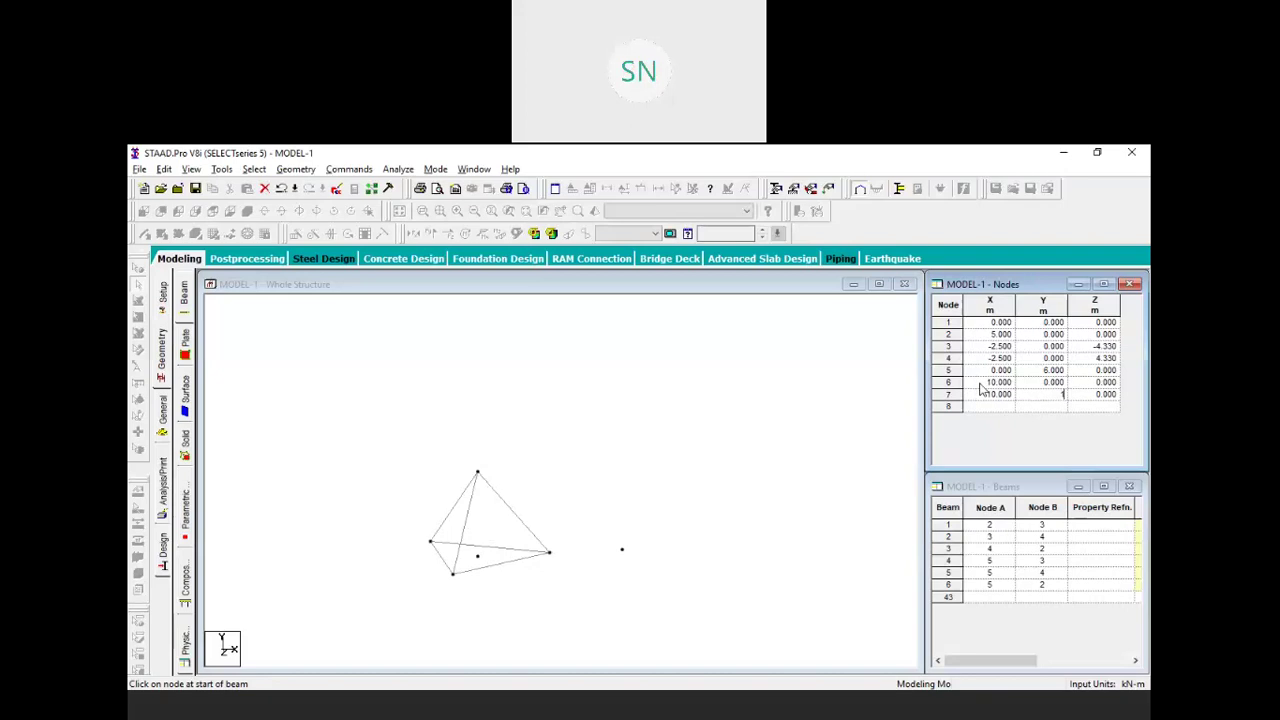
key(Tab)
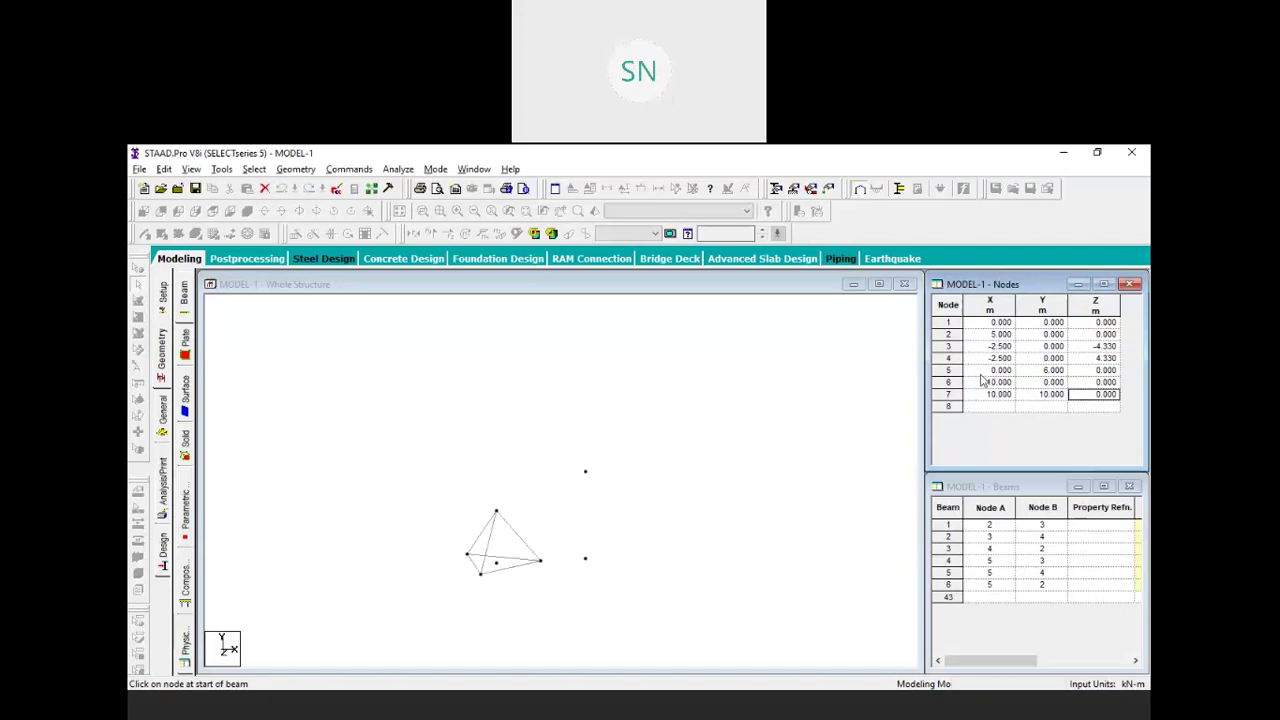
Draw a vertical beam from the node at (10, 10, 0) down to the node at (10, 0, 0)
click(600, 509)
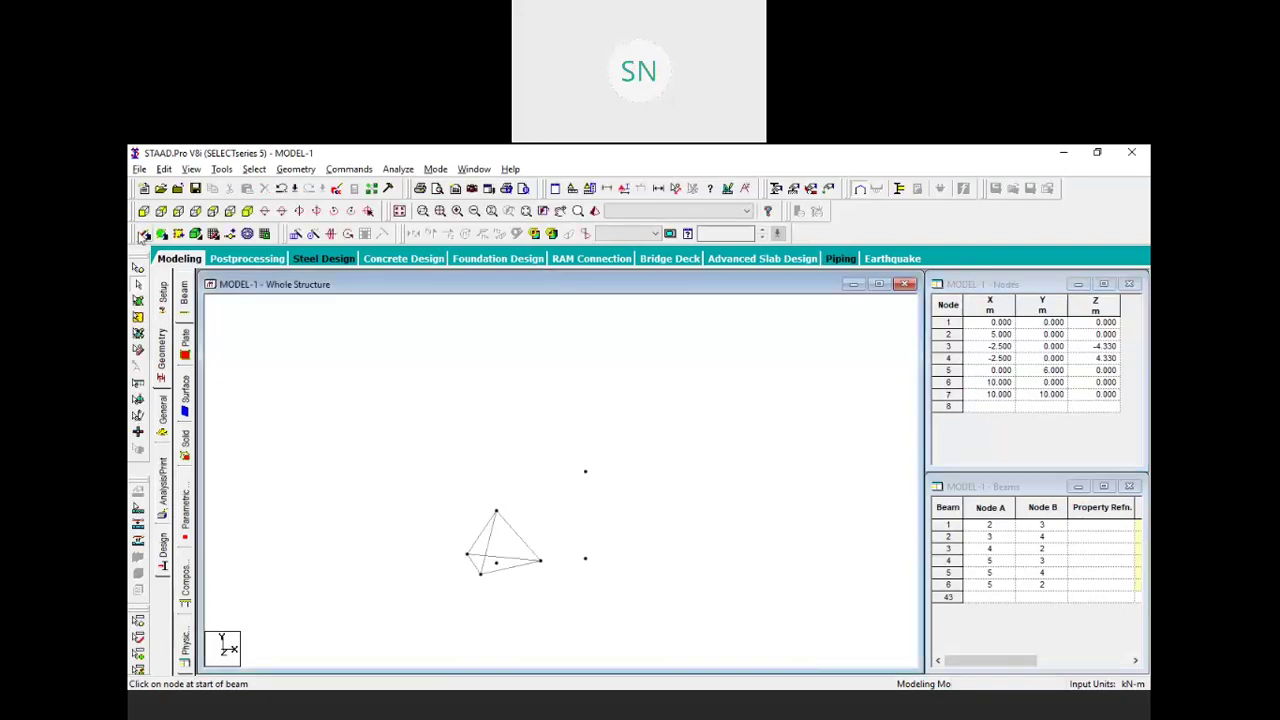
click(585, 471)
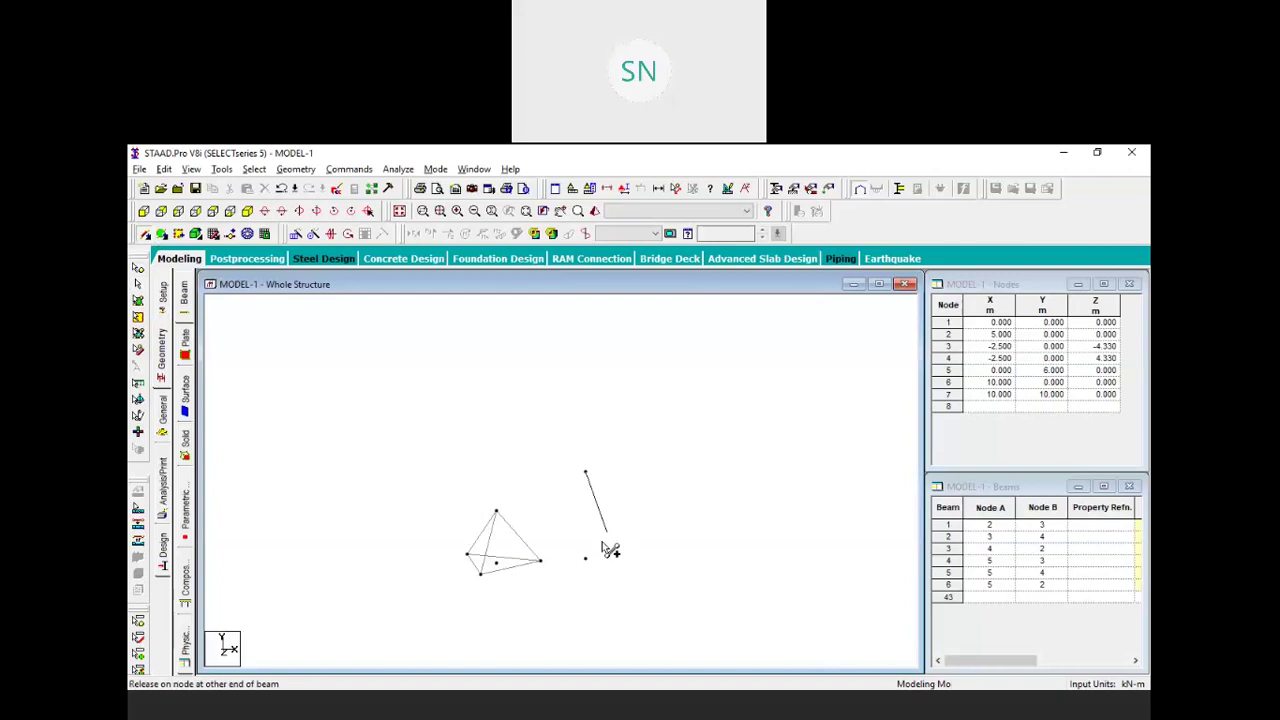
click(585, 558)
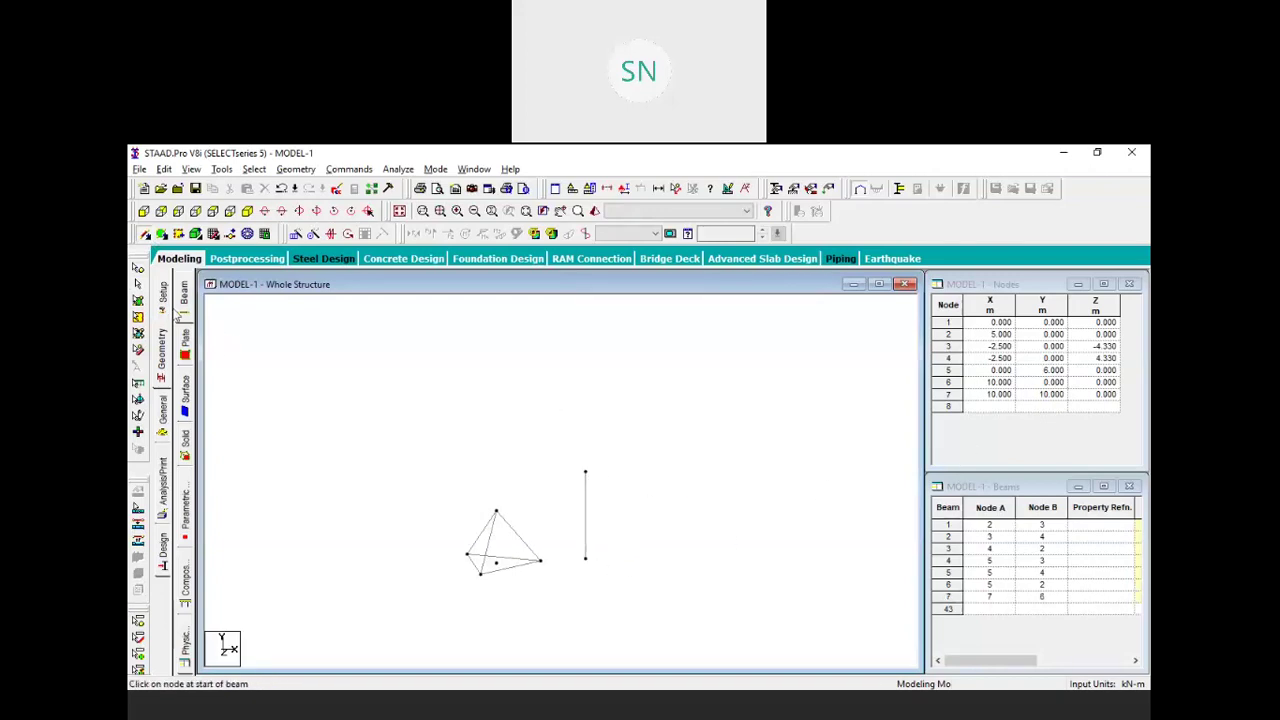
Copy the vertical beam about the Y axis with 3D Circular, using a 90 degree total angle and 8 steps
click(139, 286)
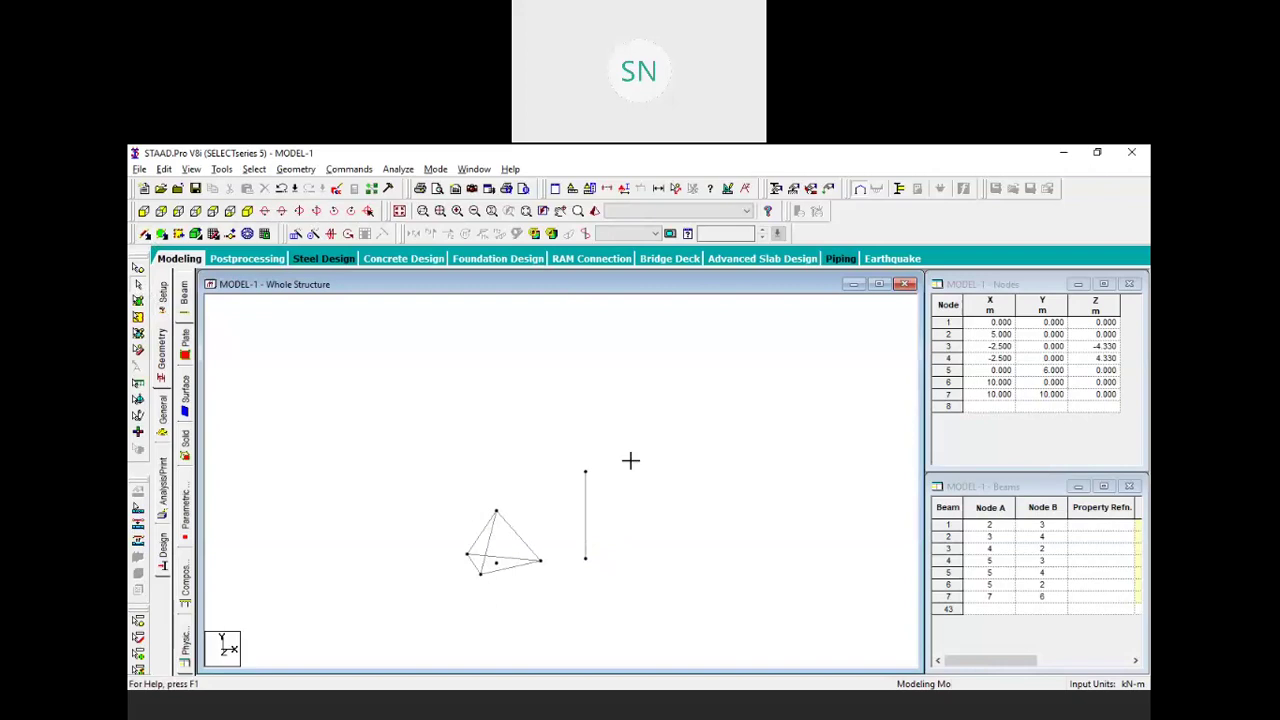
click(583, 552)
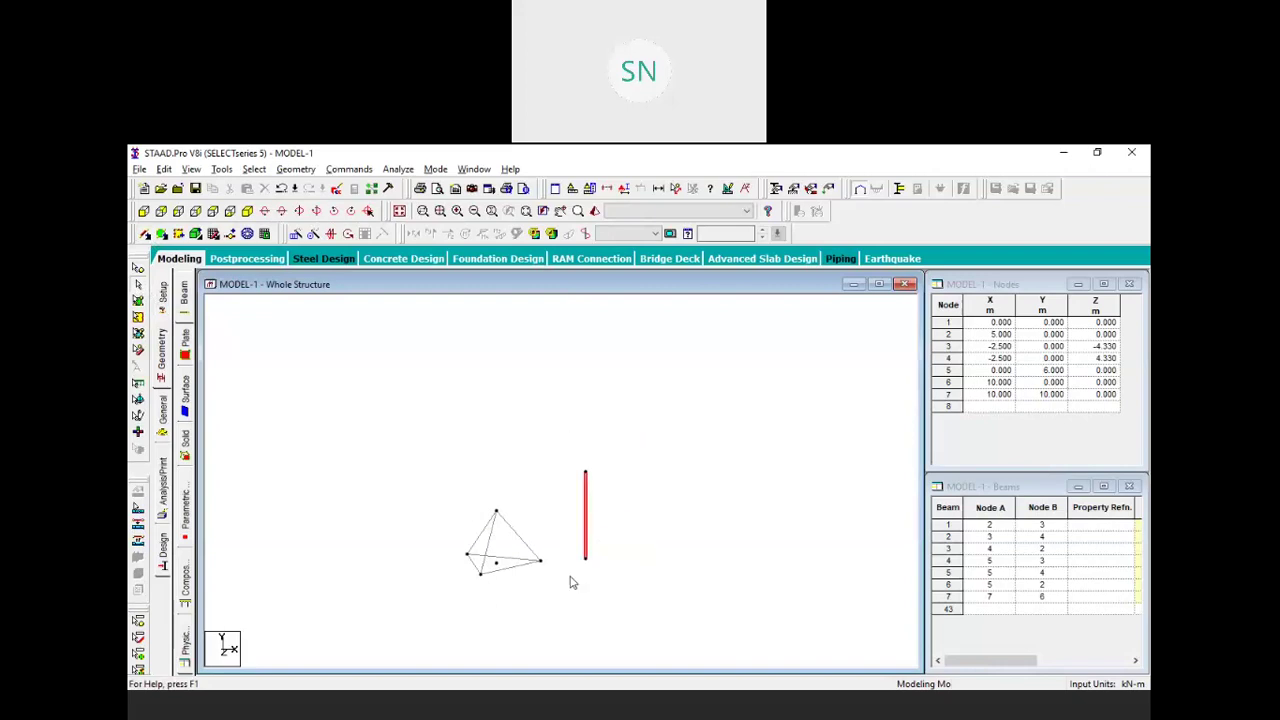
click(312, 236)
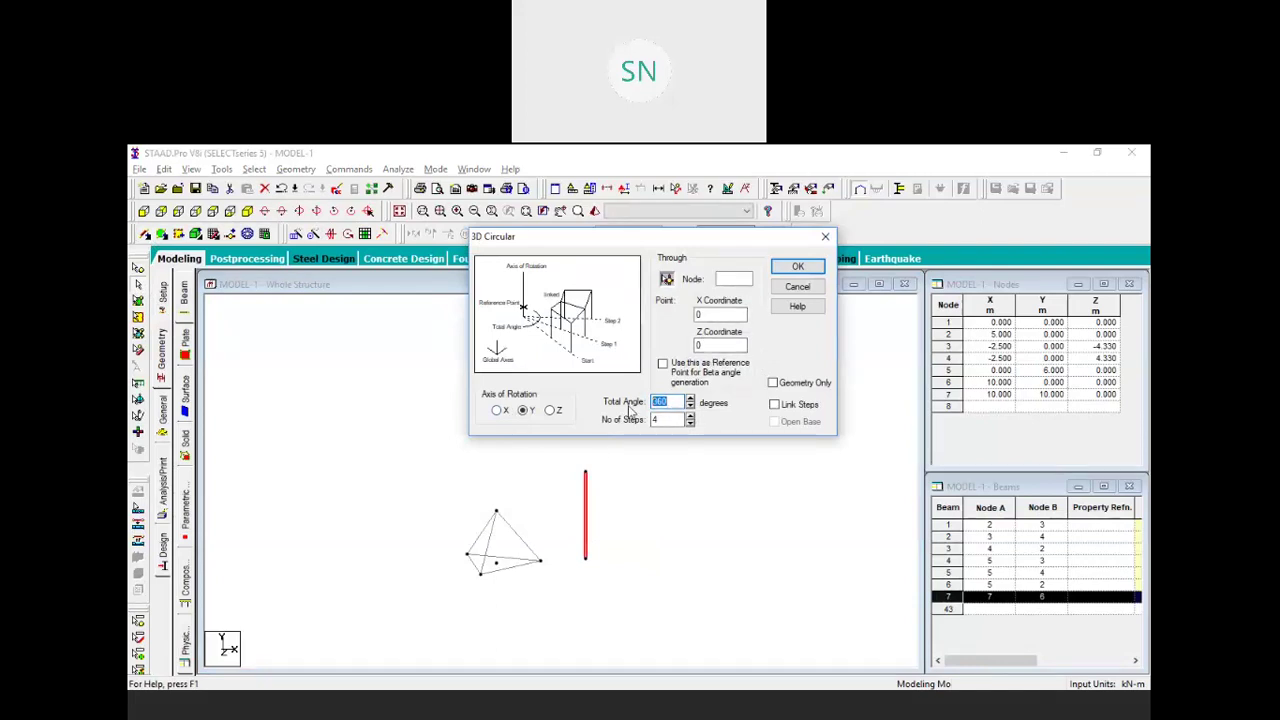
text(90)
double_click(660, 419)
text(8)
click(800, 270)
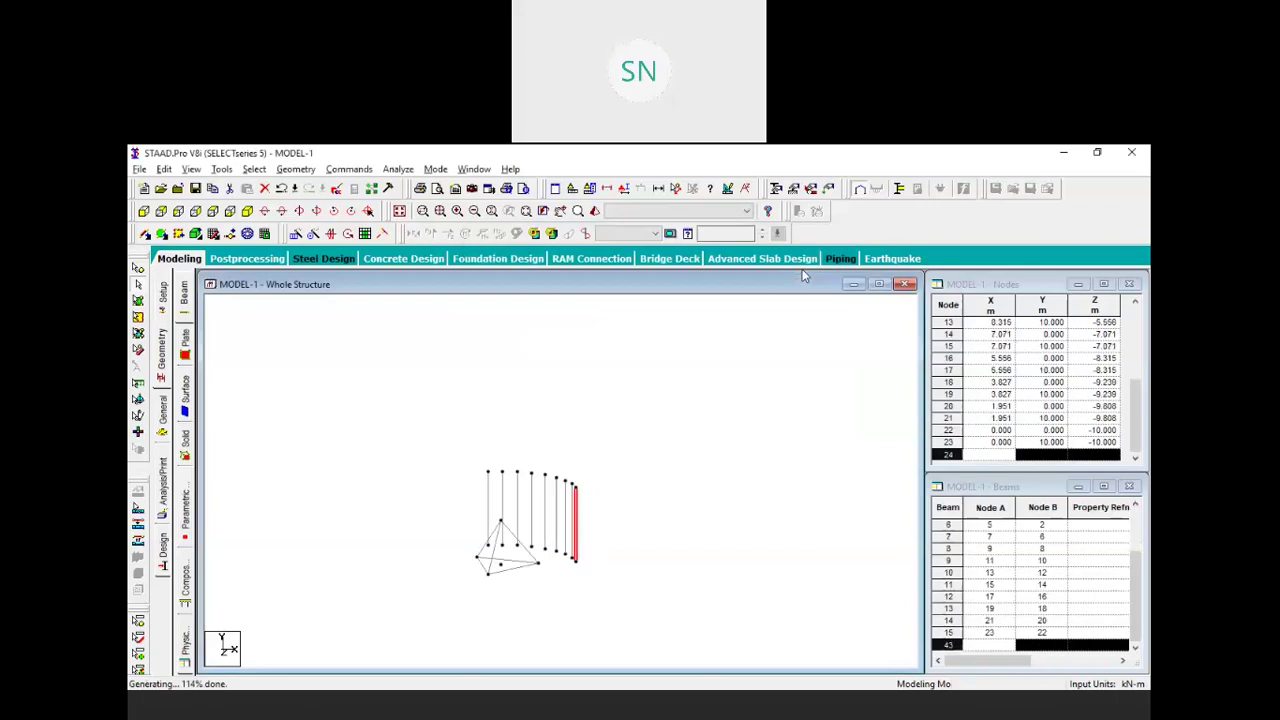
Draw beams joining consecutive nodes along the top arc and the bottom arc of the vertical members, and clear the selection
scroll(557, 530, down, 3)
scroll(522, 538, up, 4)
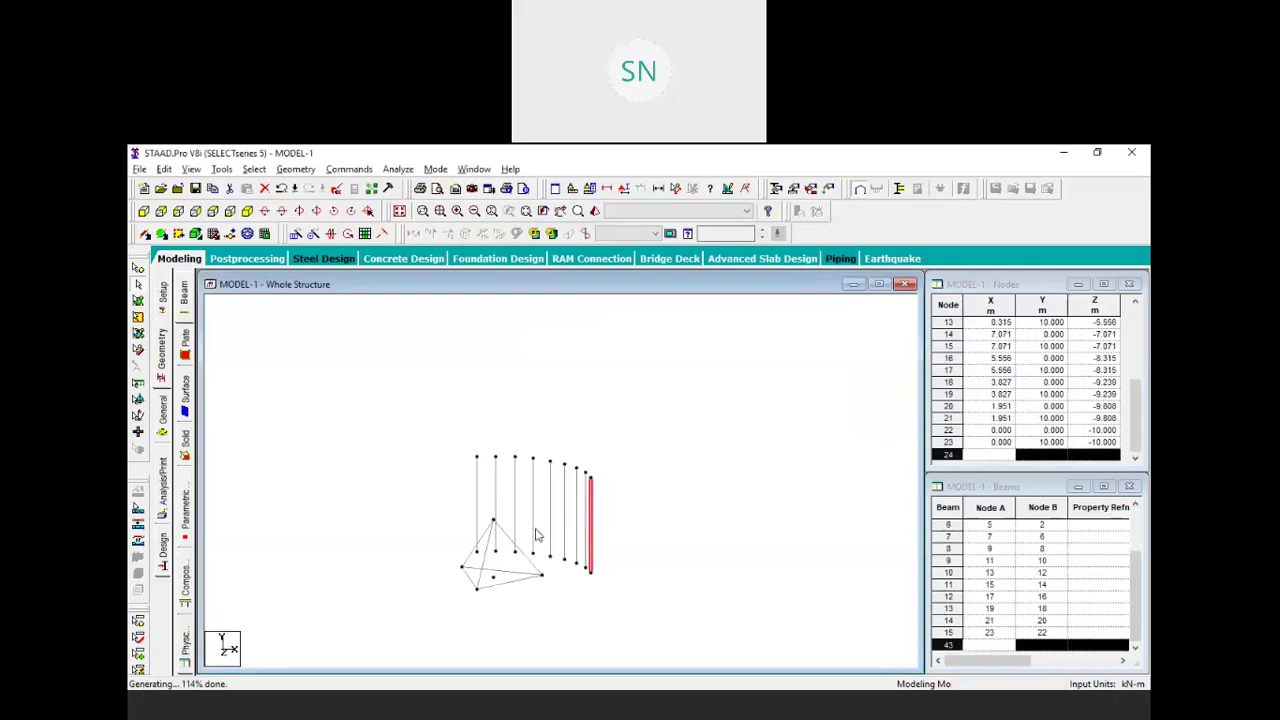
scroll(540, 538, up, 2)
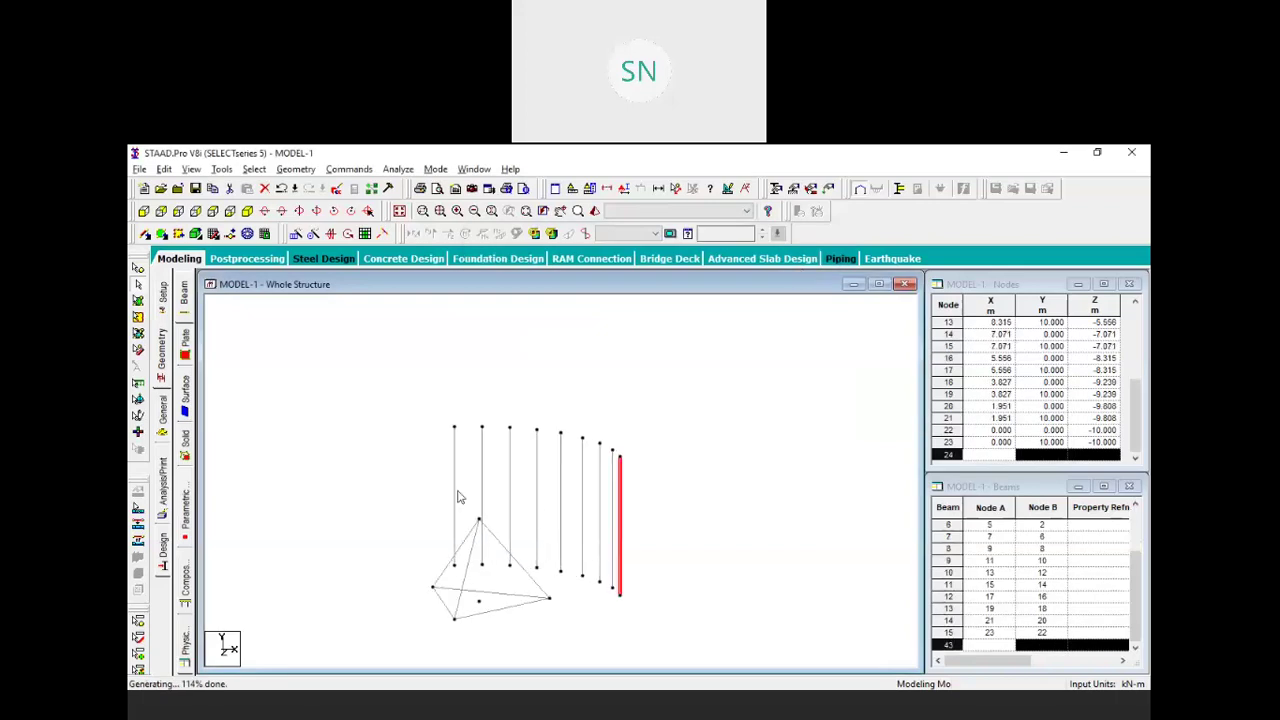
click(145, 234)
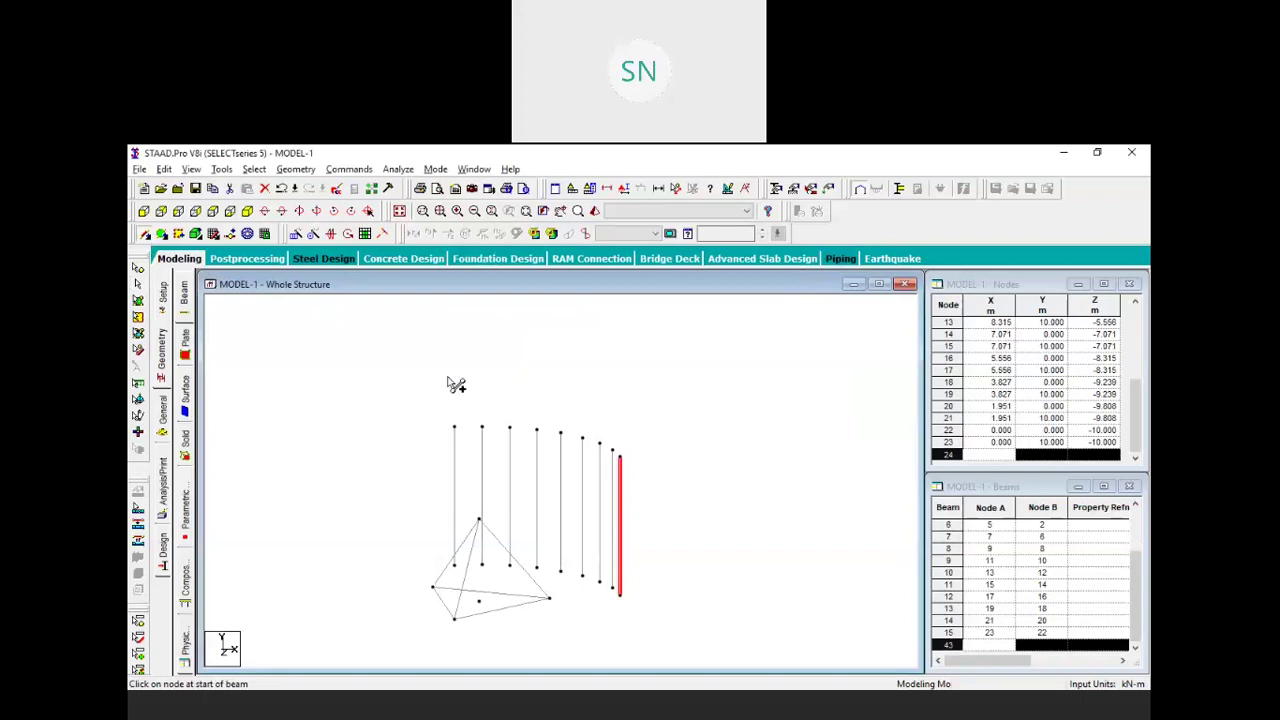
drag(454, 427, 615, 450)
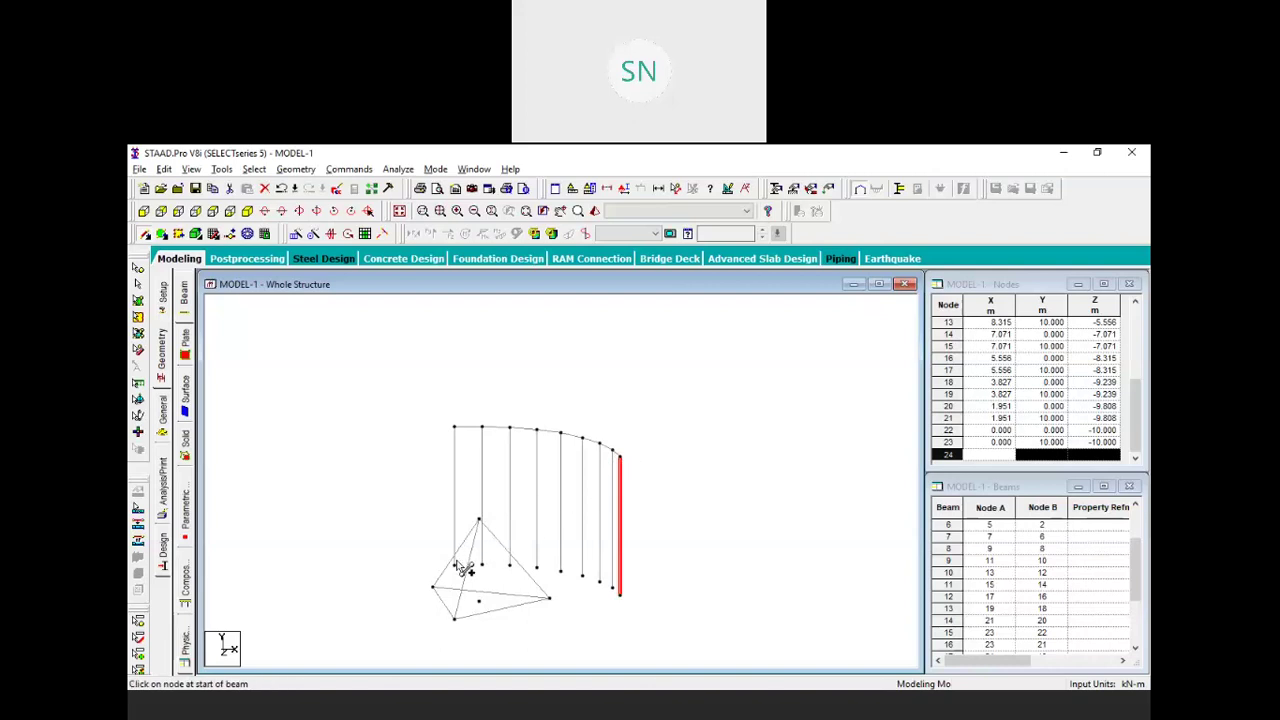
mouse_move(455, 565)
mouse_down()
mouse_move(543, 568)
mouse_move(623, 600)
mouse_up()
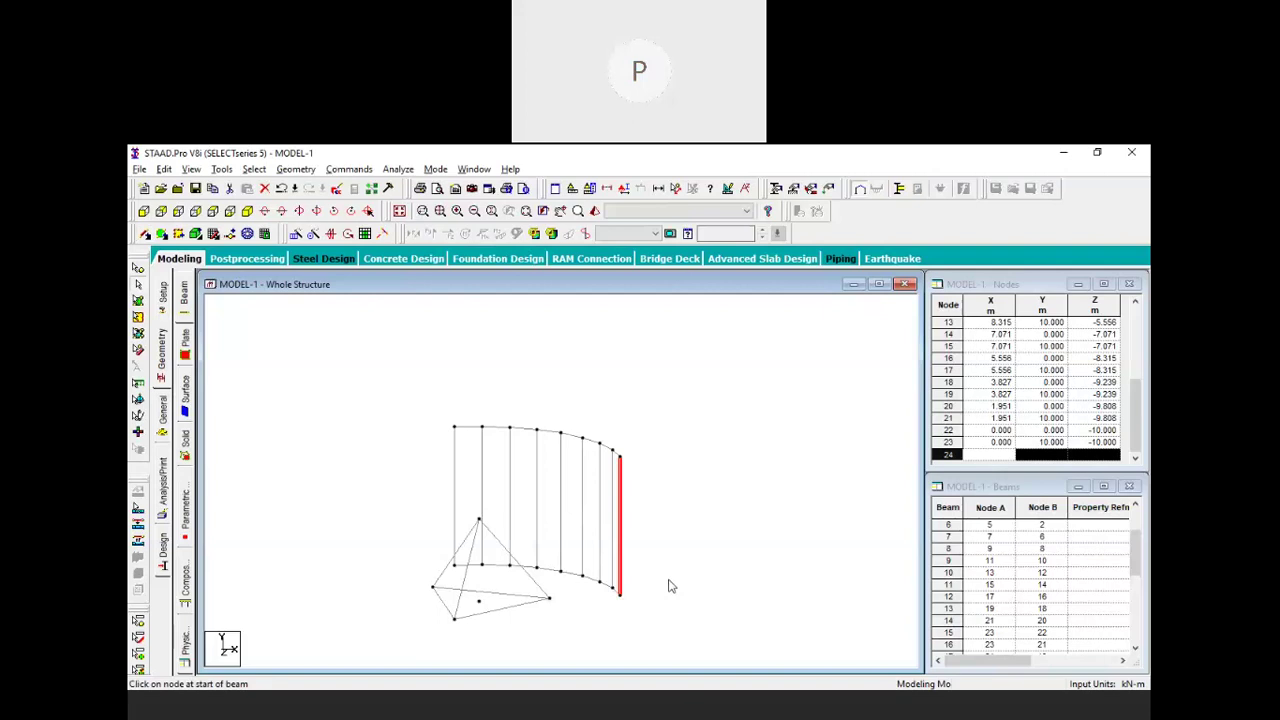
click(644, 455)
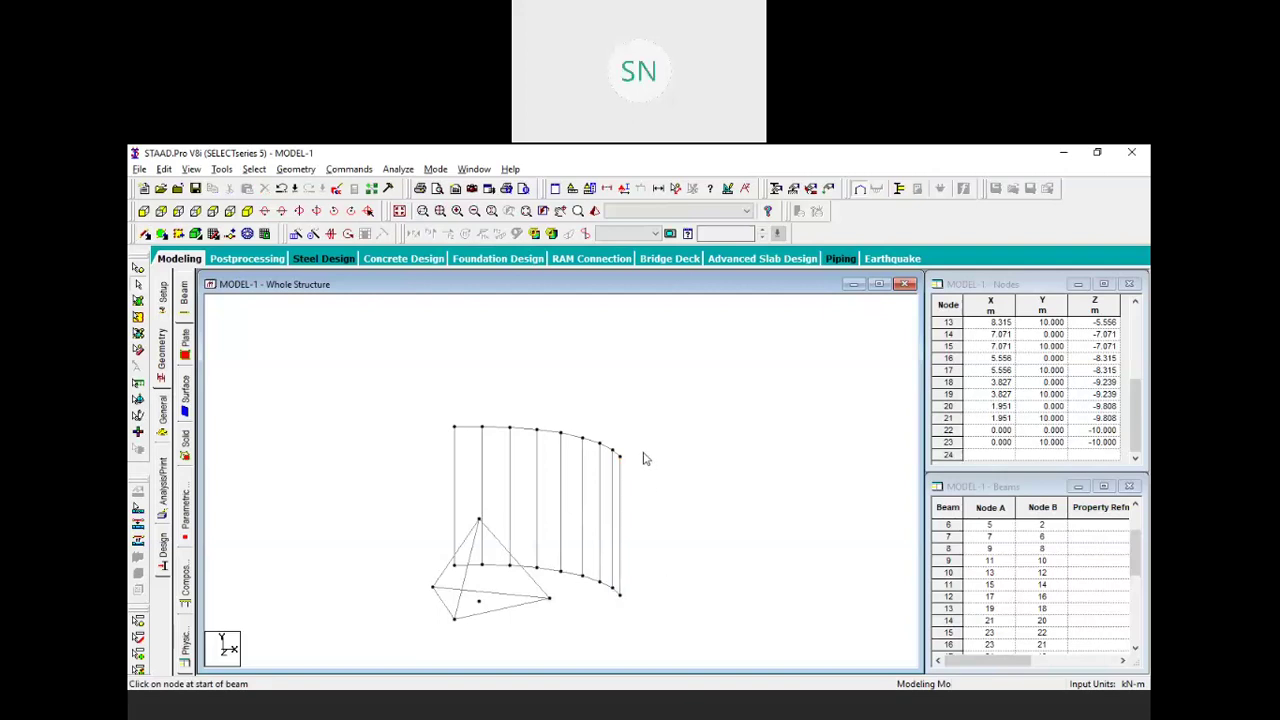
Rotate the model both ways to examine the curved frame and the pyramid from different sides
key(Left)
key(Left)
key(Left)
key(Left)
key(Left)
key(Left)
key(Left)
key(Left)
key(Left)
key(Left)
key(Left)
key(Left)
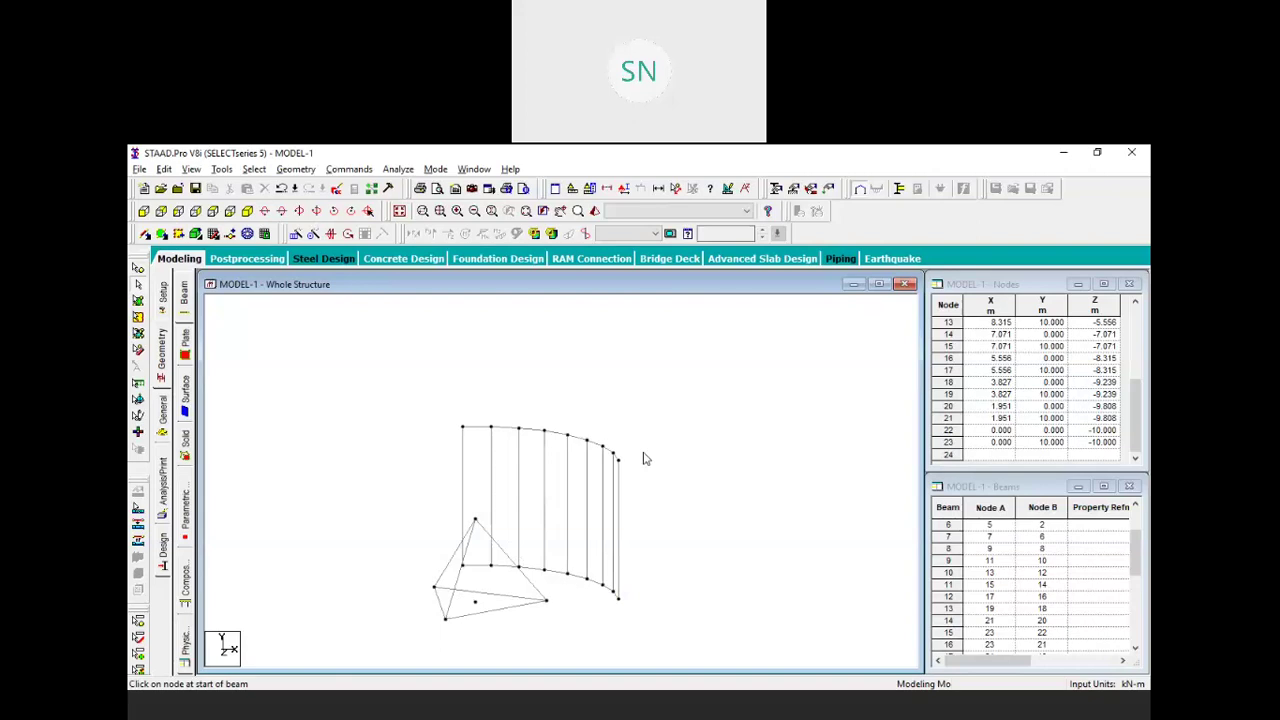
key(Right)
key(Right)
key(Right)
key(Right)
key(Right)
key(Right)
key(Right)
key(Right)
key(Right)
key(Right)
key(Right)
key(Right)
key(Right)
key(Right)
key(Right)
key(Right)
key(Right)
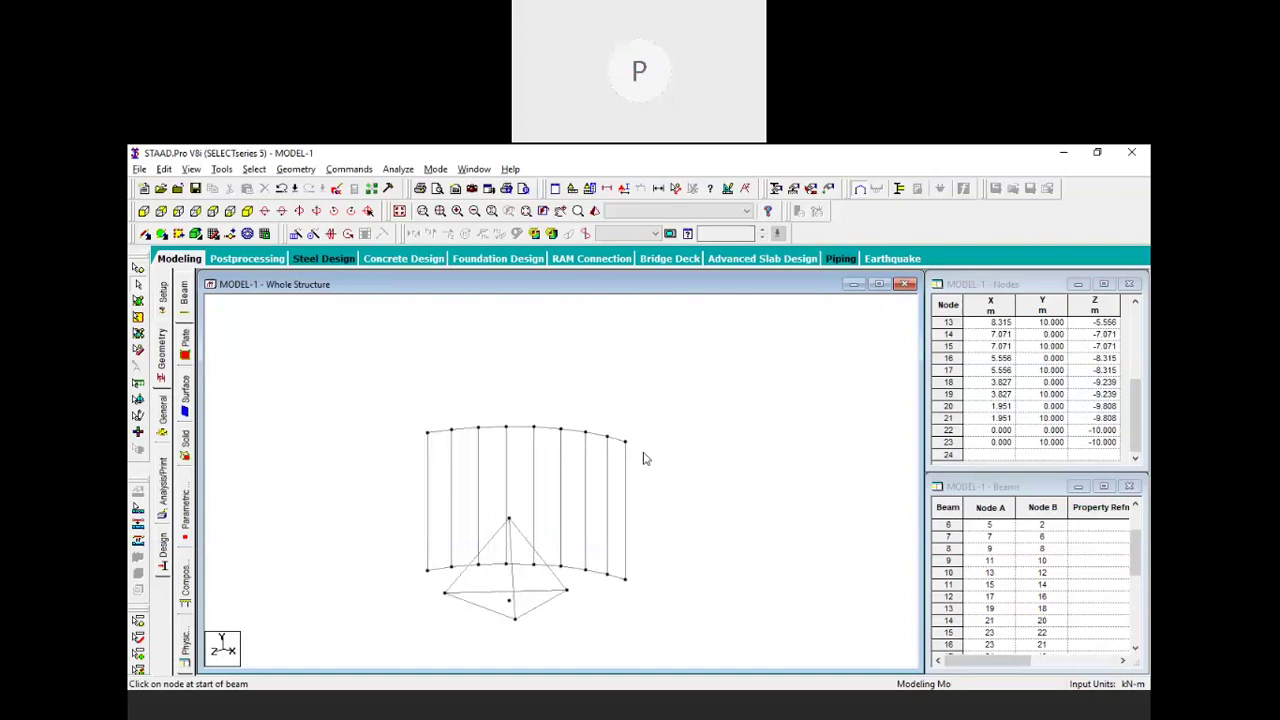
key(Left)
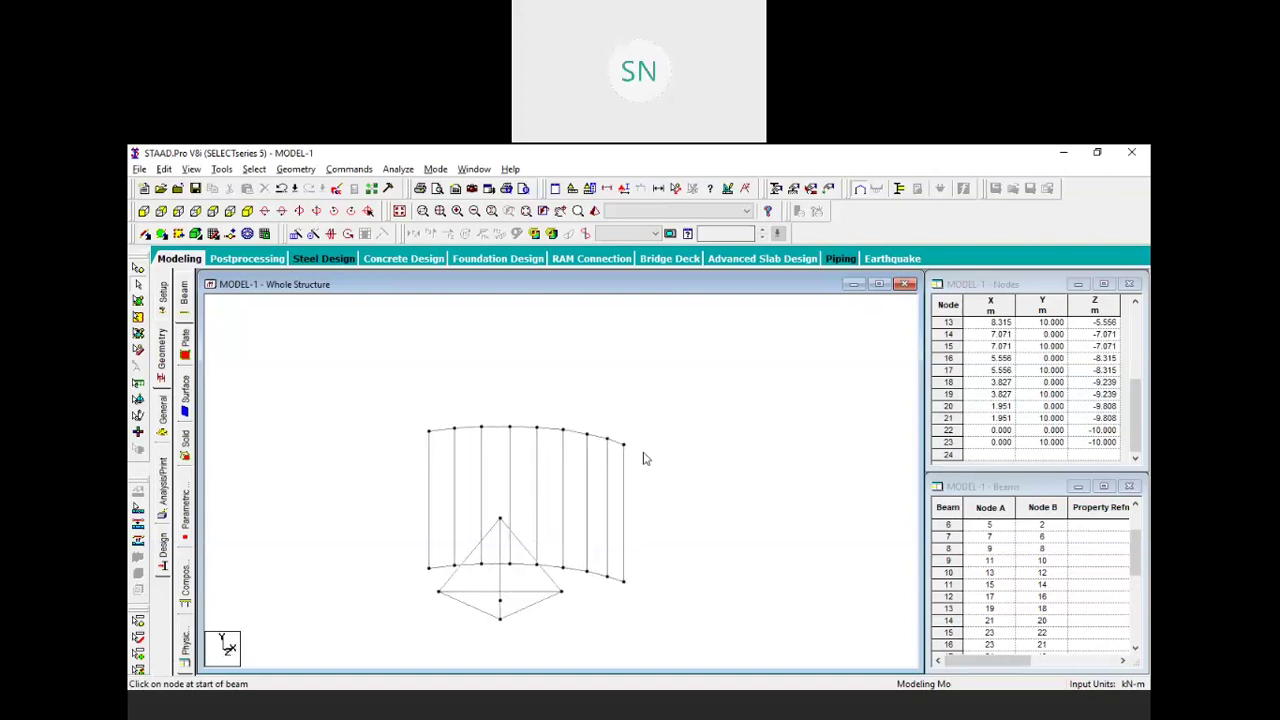
key(Left)
key(Left)
key(Left)
key(Left)
key(Left)
key(Left)
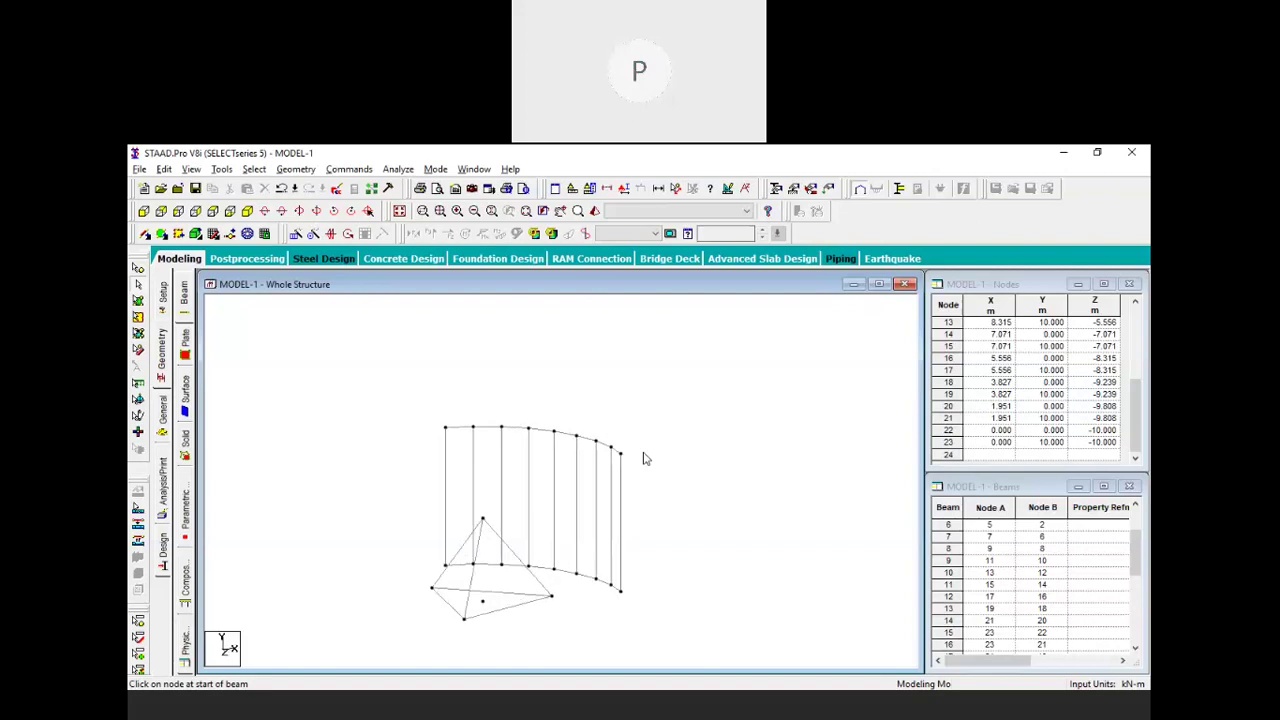
key(Left)
key(Left)
key(Left)
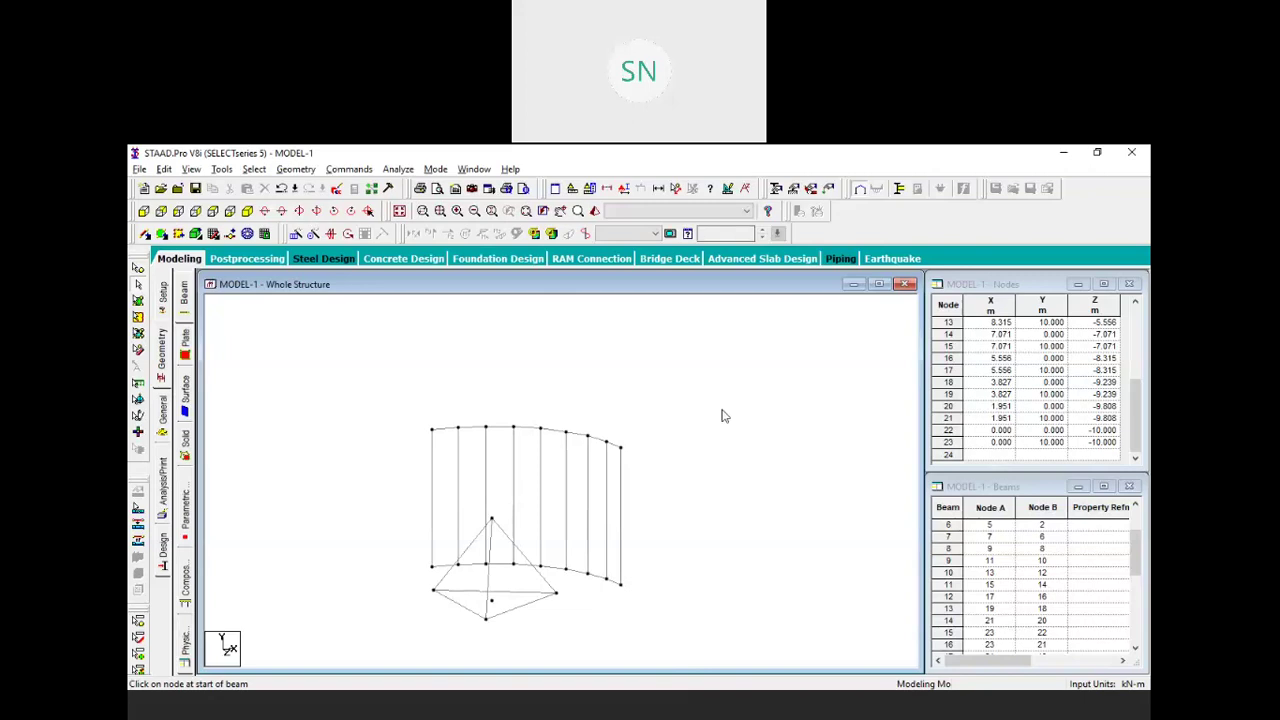
Switch to the assignment PDF in Adobe Acrobat Reader and review its figures and submission instructions
key(alt+Tab)
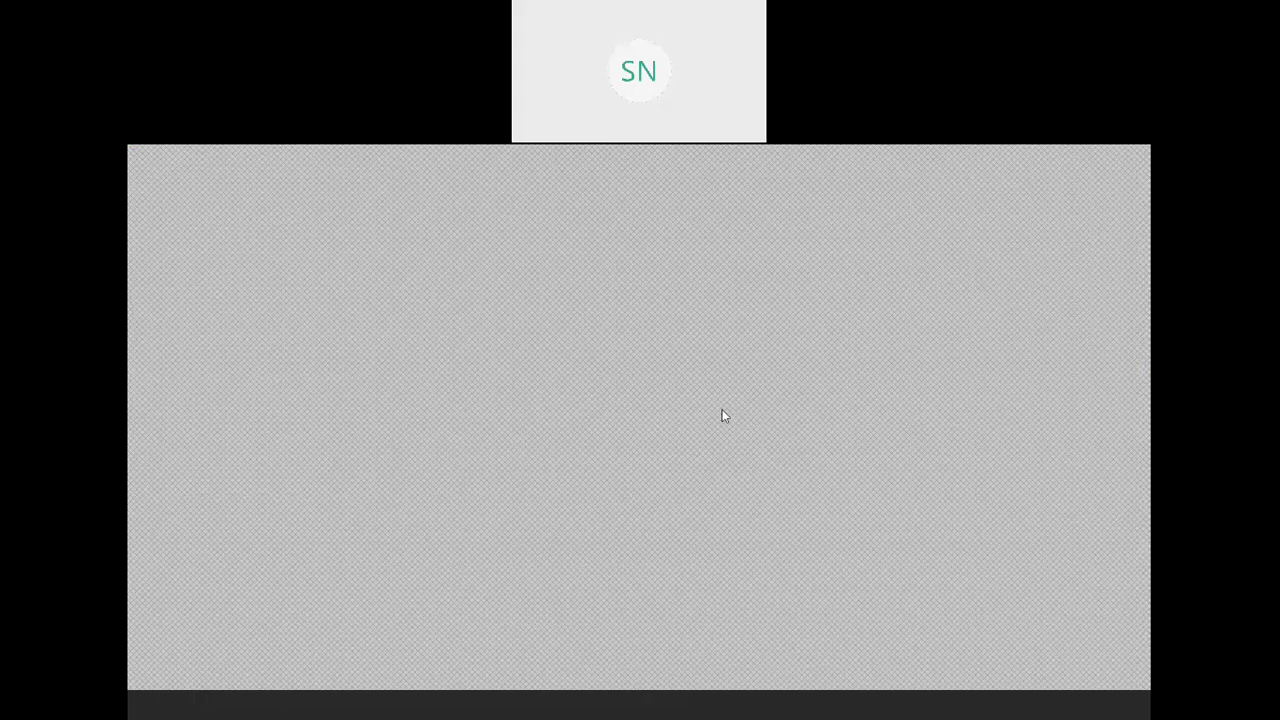
scroll(573, 394, down, 5)
scroll(573, 394, down, 12)
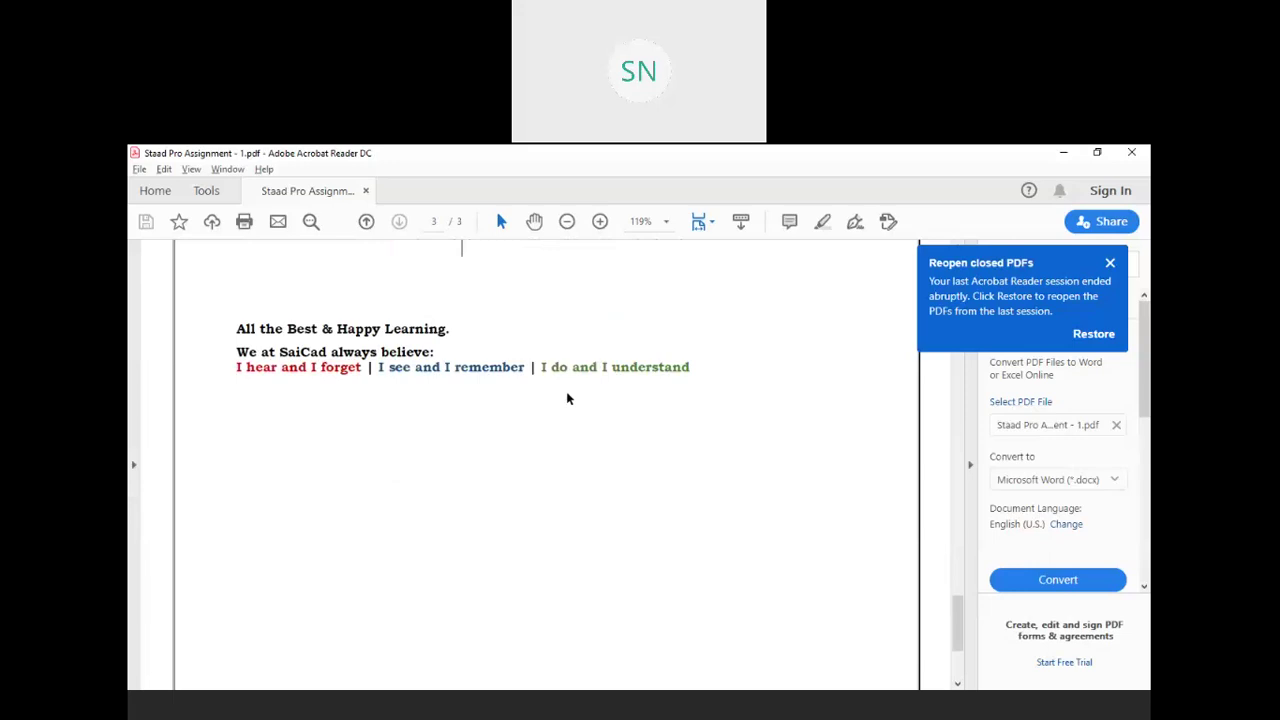
scroll(567, 399, up, 10)
scroll(567, 399, up, 10)
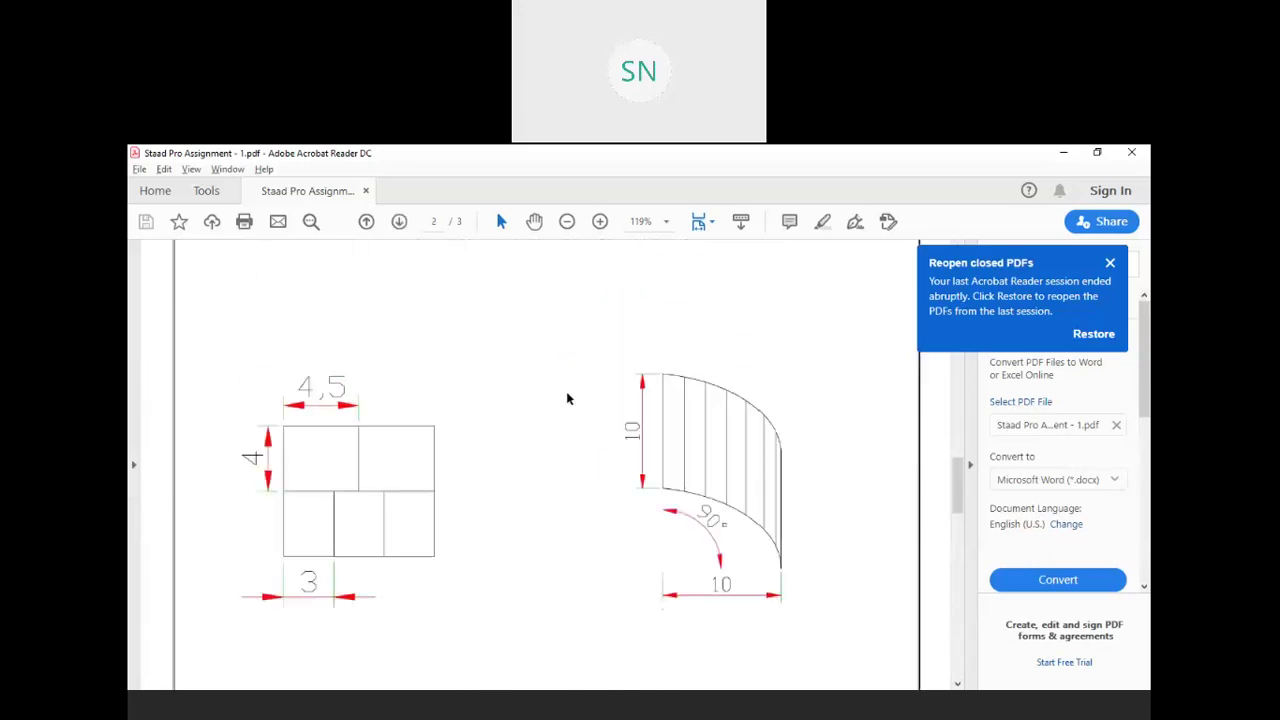
scroll(567, 392, up, 10)
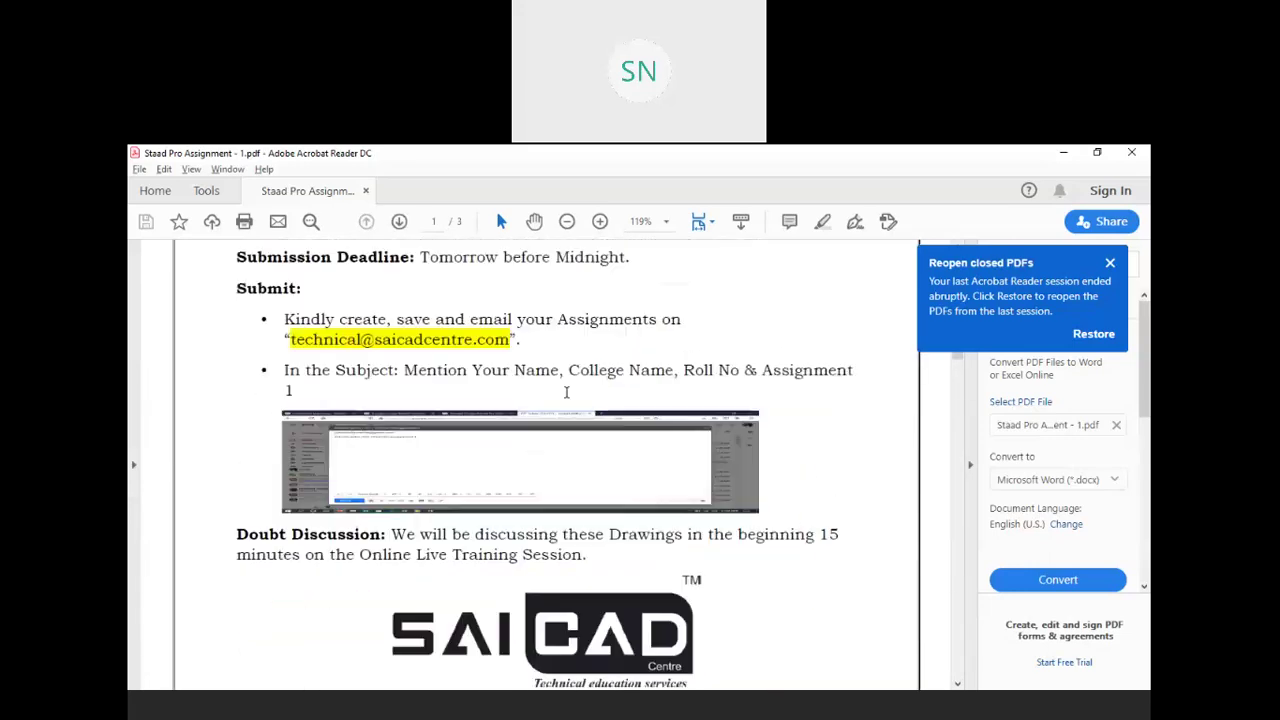
scroll(573, 404, down, 3)
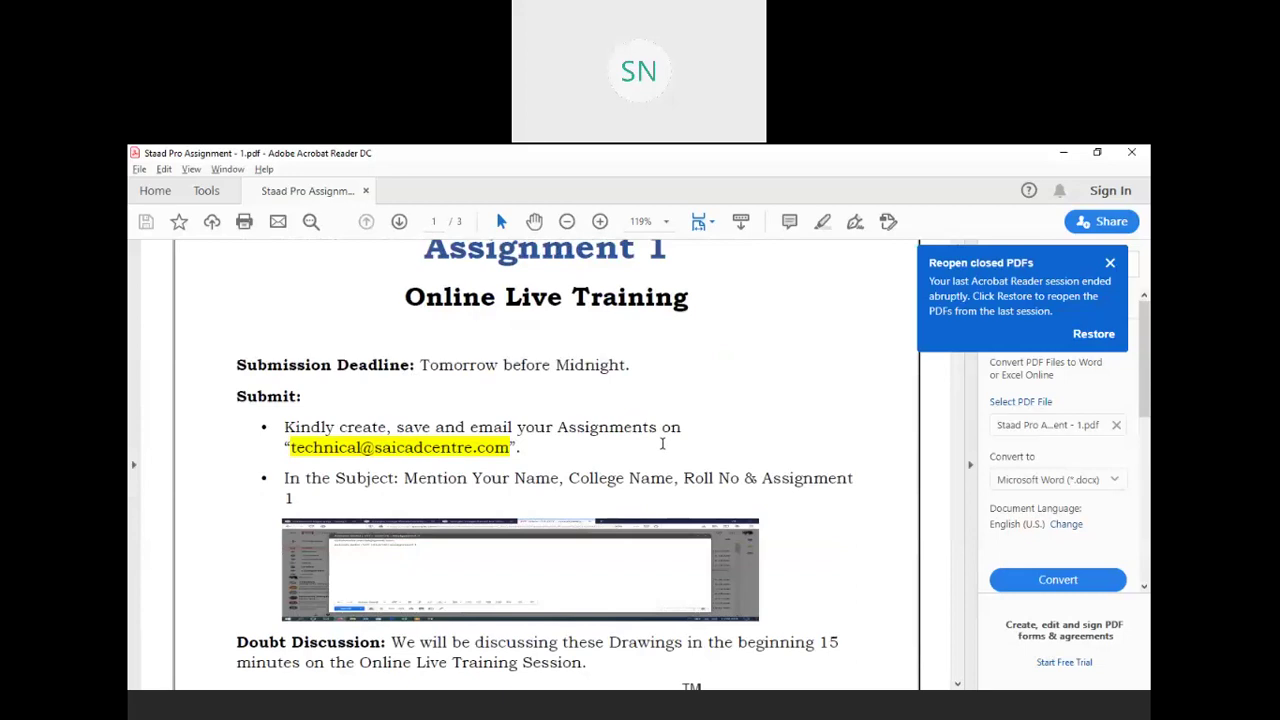
Return to STAAD.Pro and save the modified structure
key(alt+Tab)
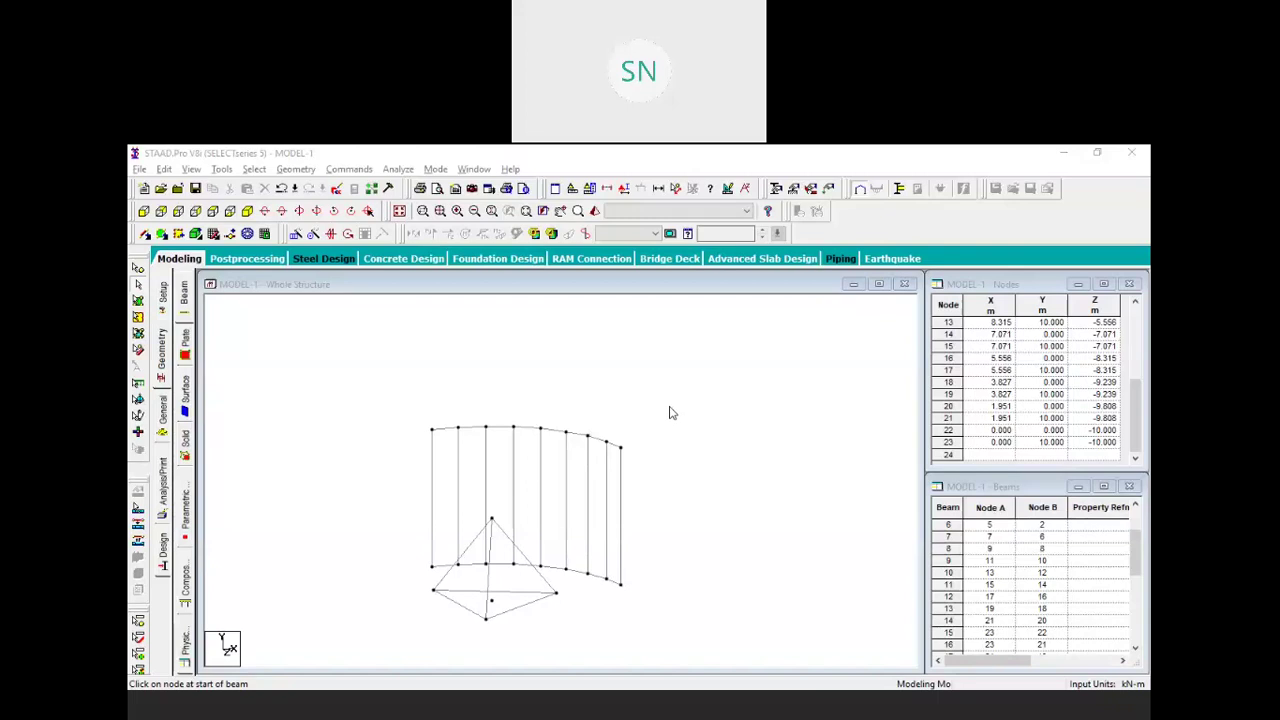
click(634, 456)
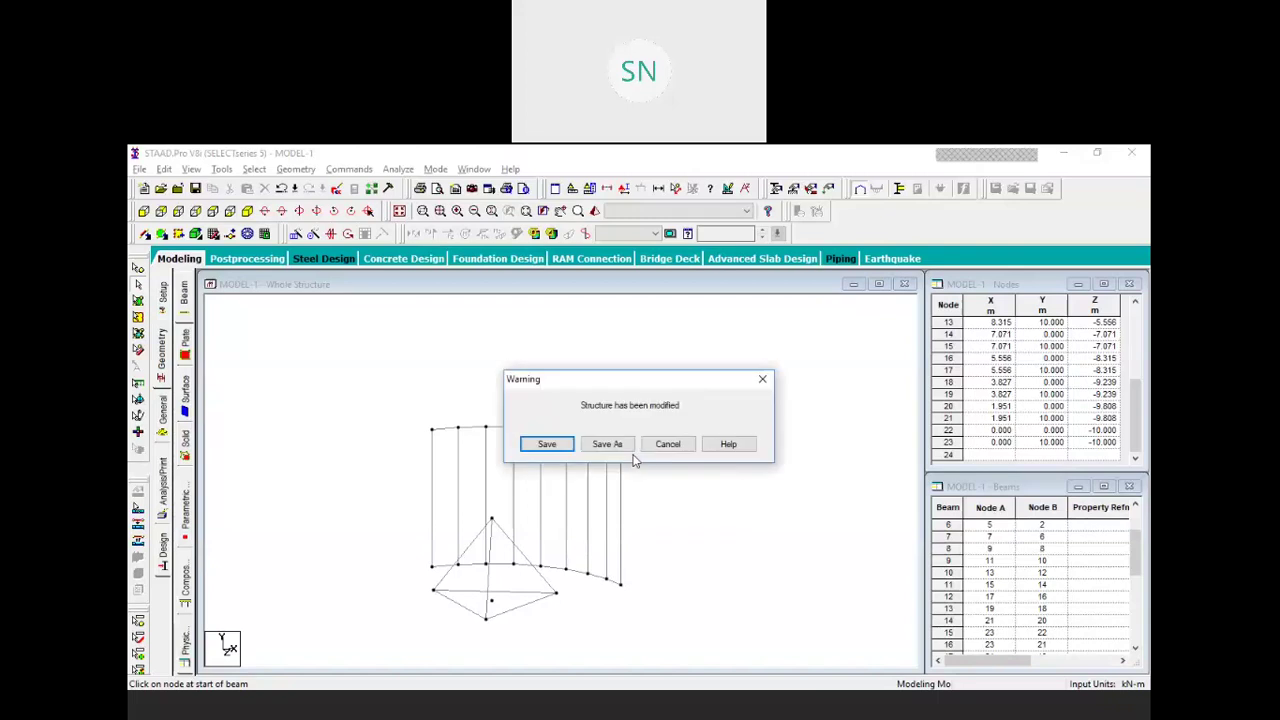
click(550, 447)
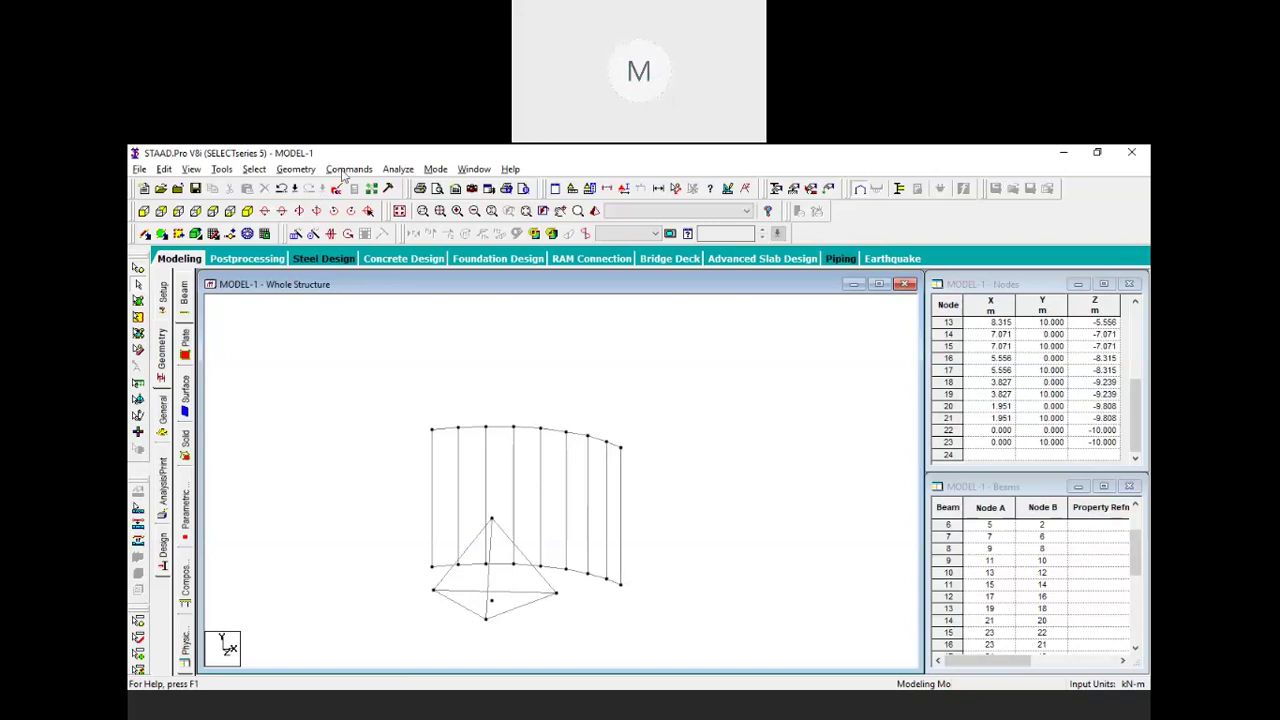
Reset the model to the isometric view and rotate it to inspect the curved frame and the pyramid
click(249, 210)
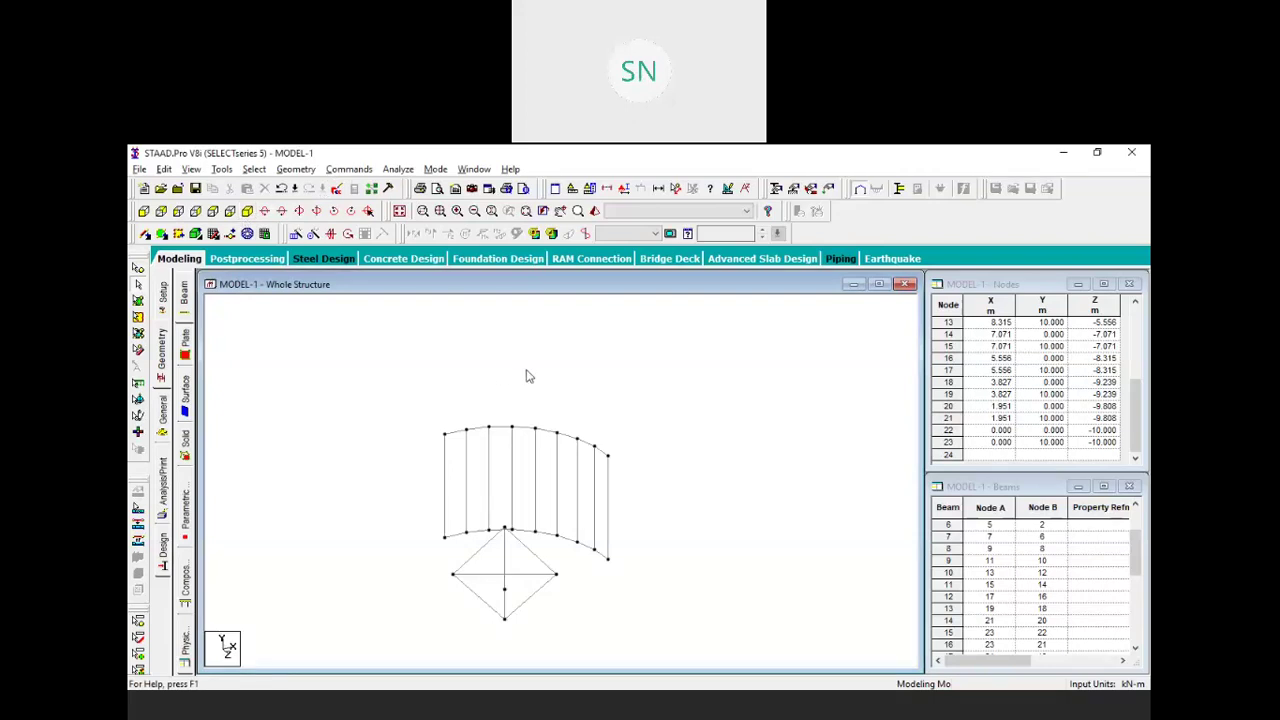
key(Left)
key(Left)
key(Left)
key(Left)
key(Left)
key(Left)
key(Right)
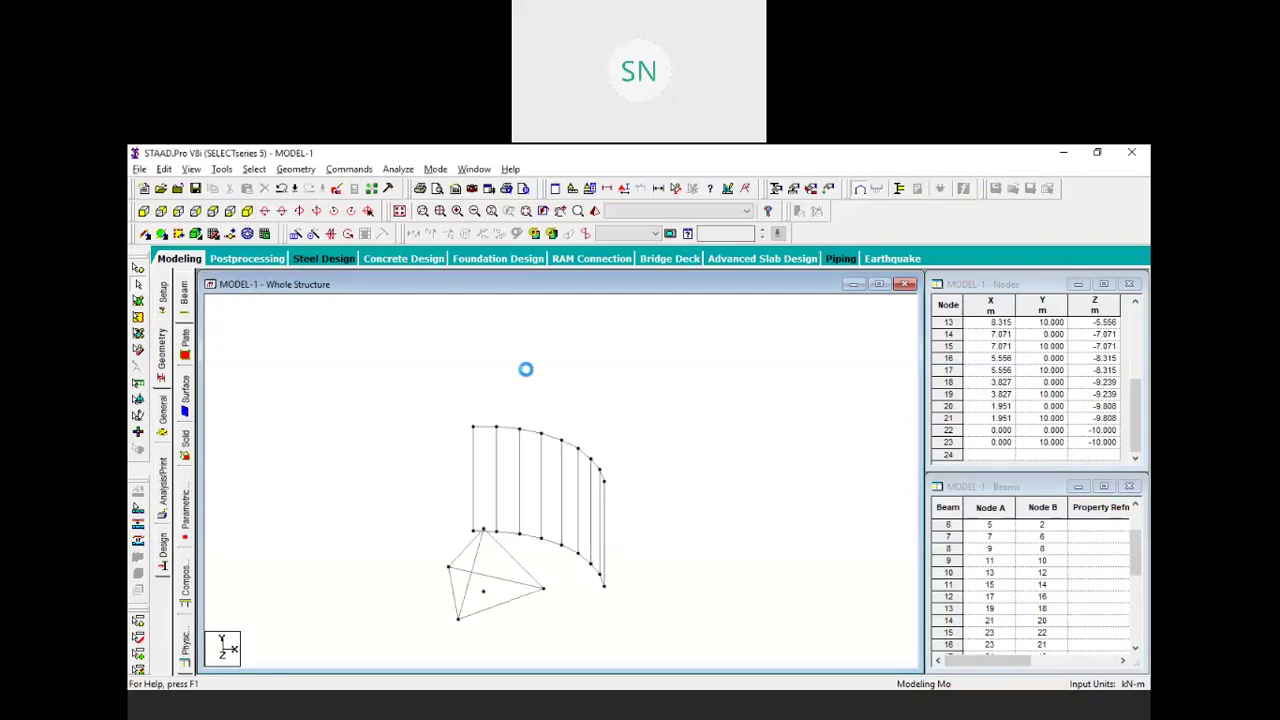
key(Left)
key(Right)
key(Left)
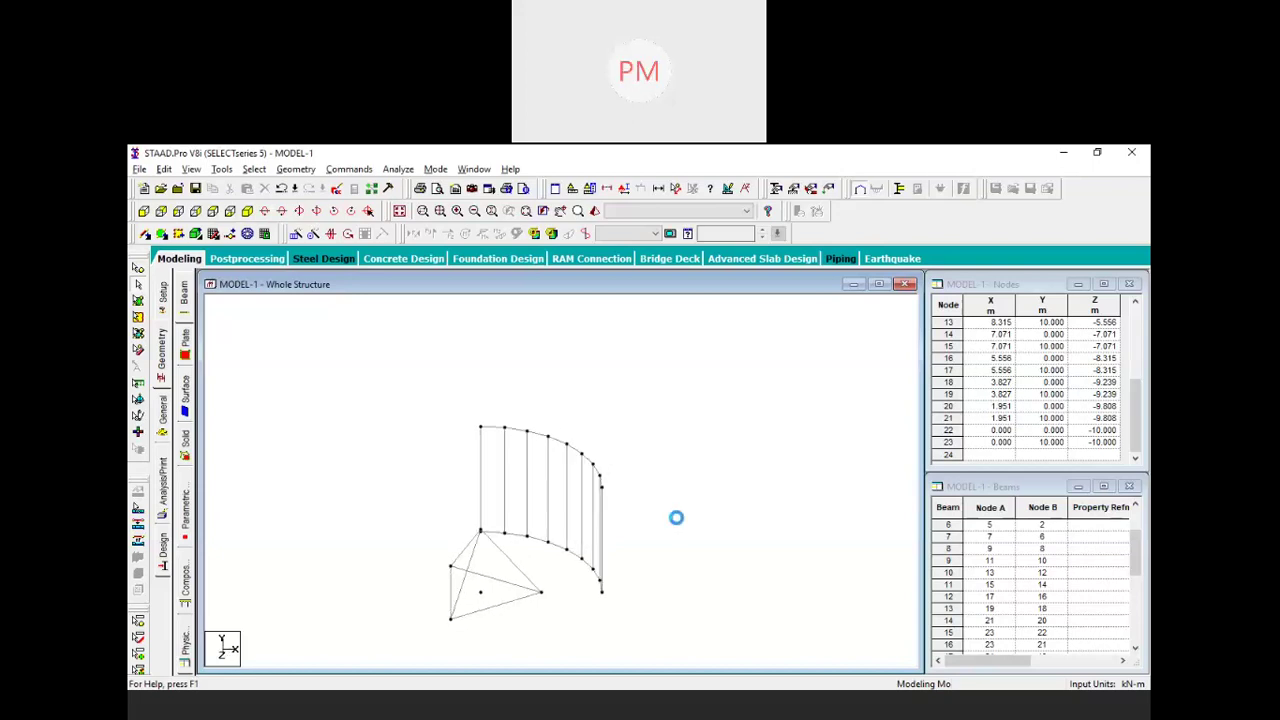
key(Right)
key(Right)
key(Left)
key(Left)
key(Up)
key(Up)
key(Up)
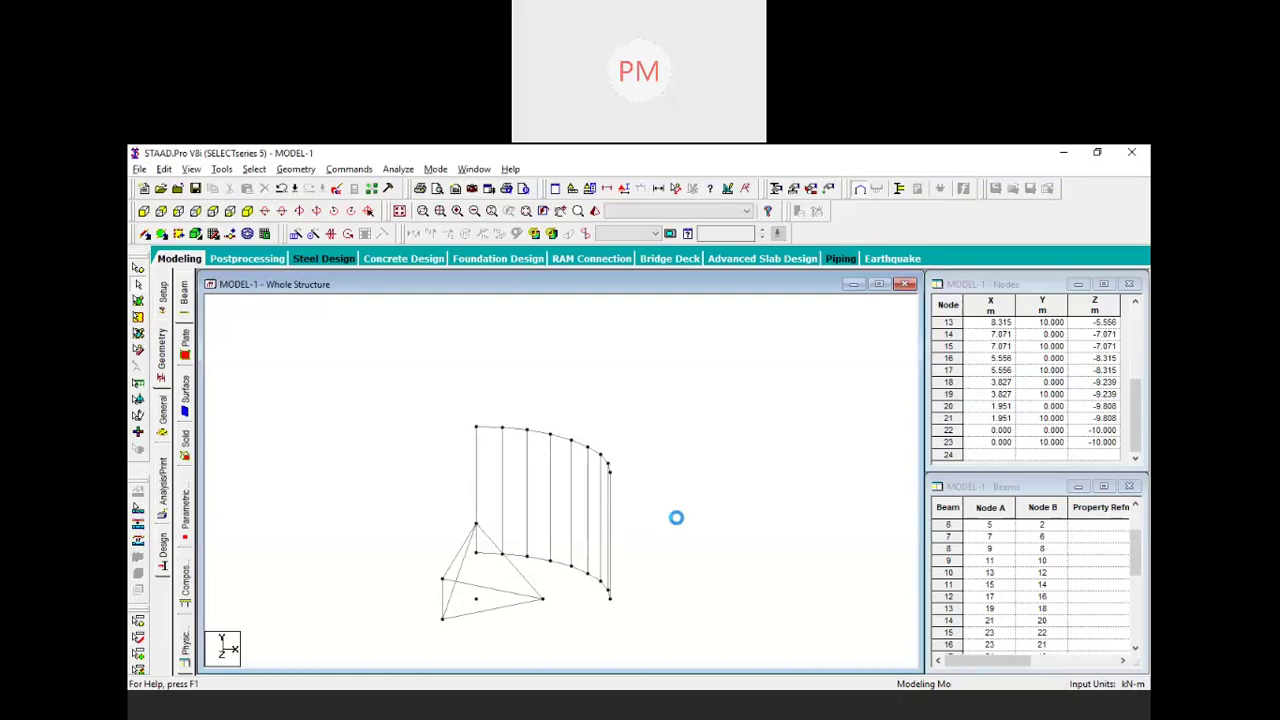
key(Left)
key(Left)
key(Right)
key(Left)
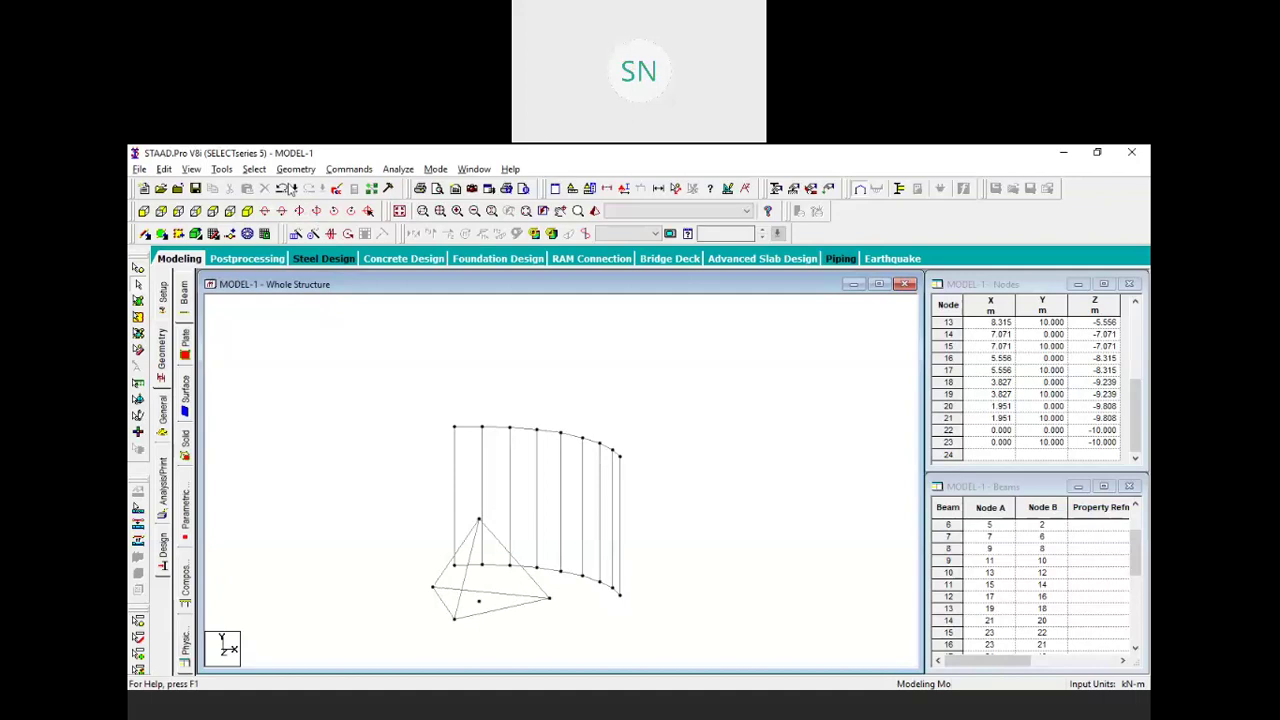
click(291, 190)
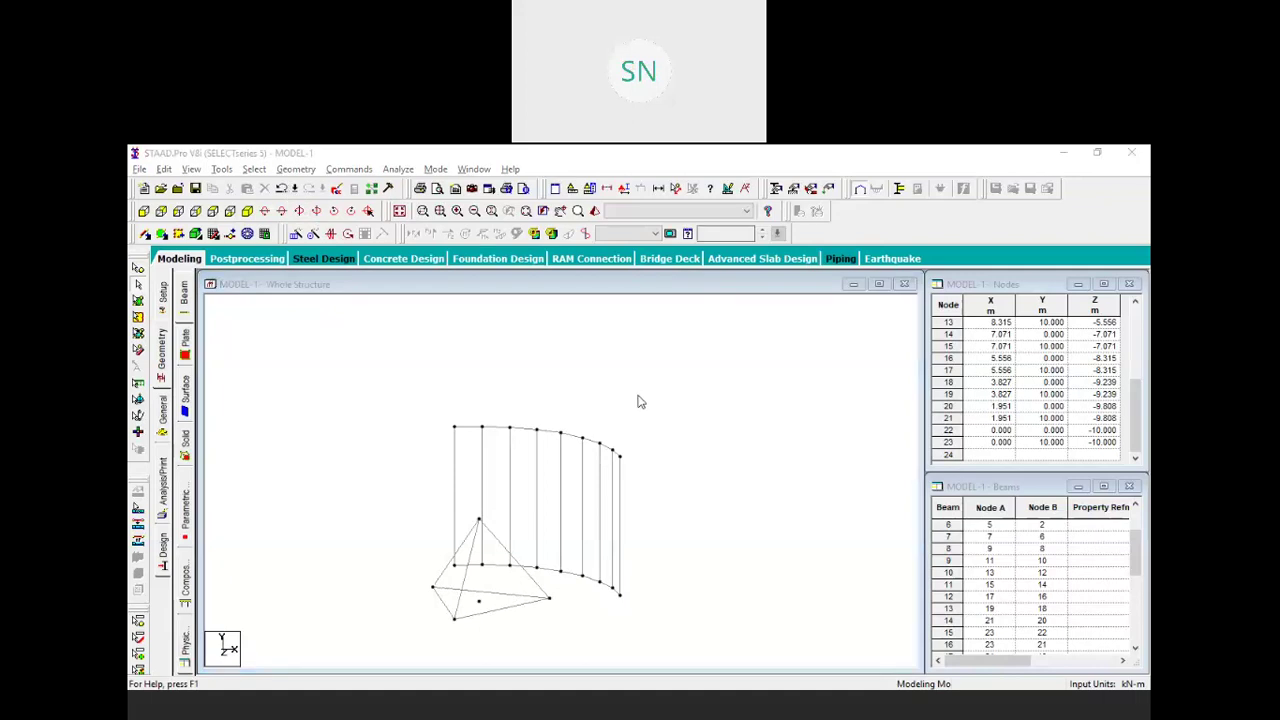
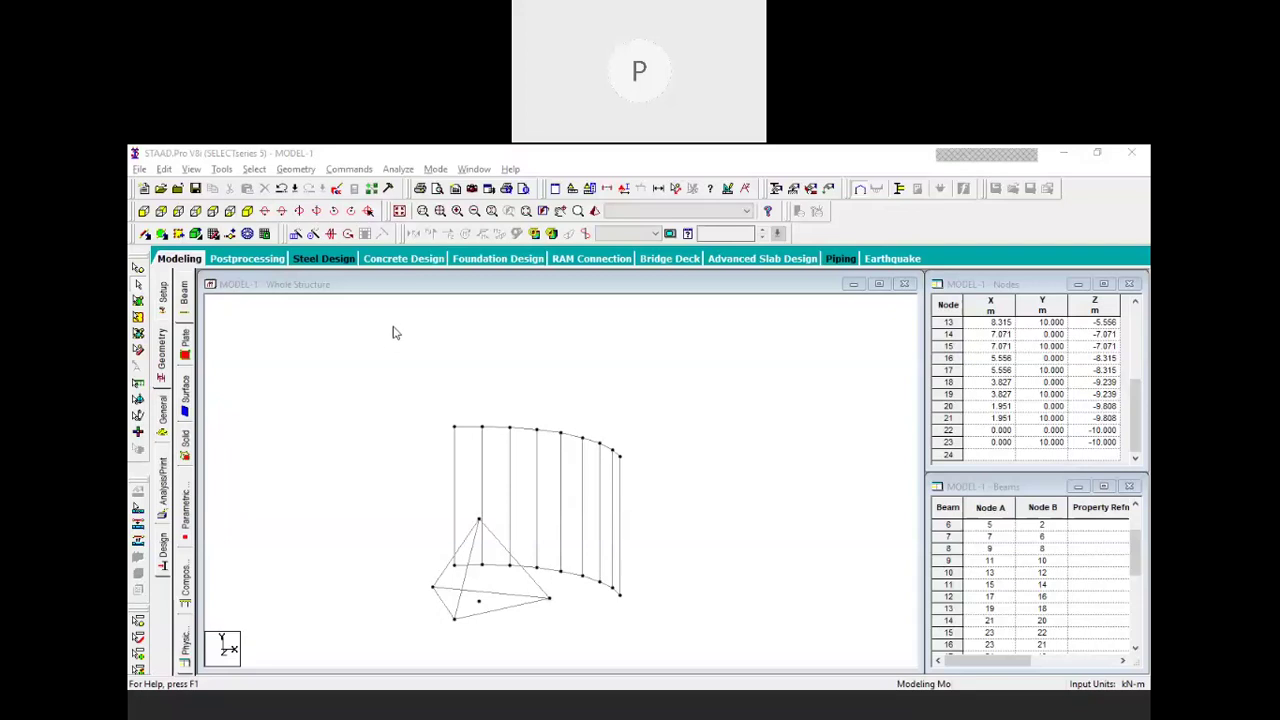
click(610, 390)
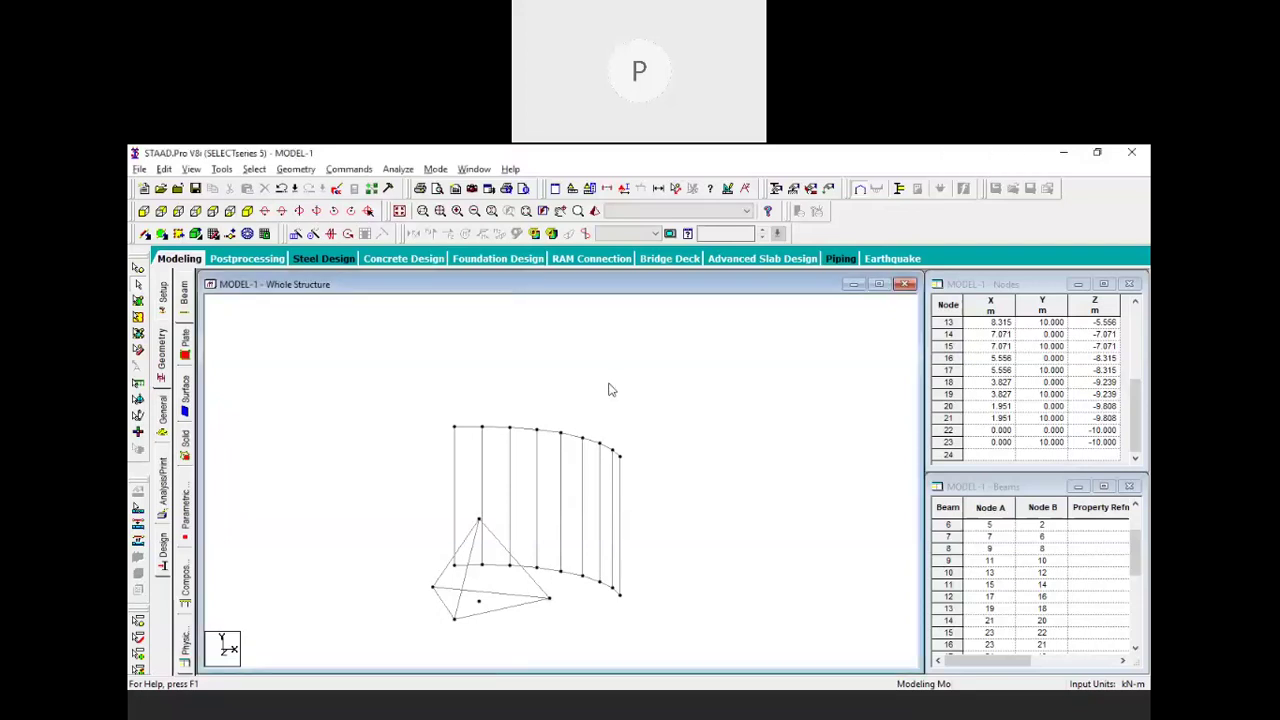
key(Left)
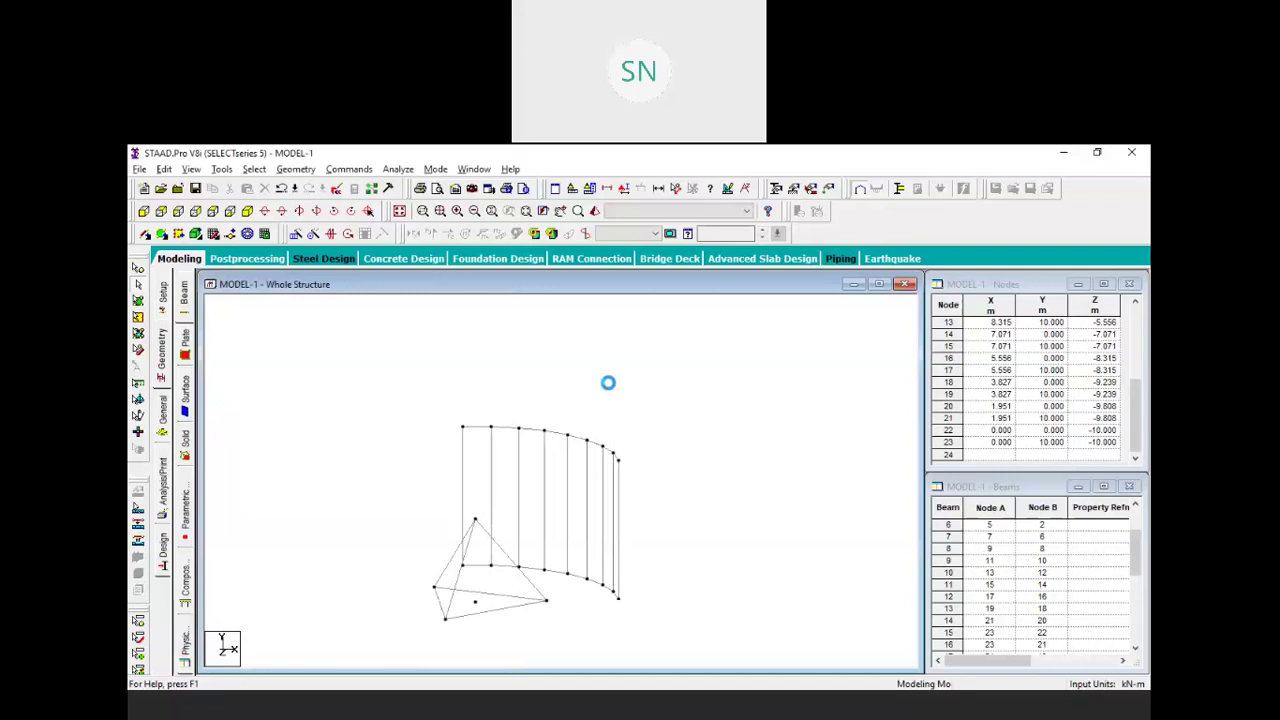